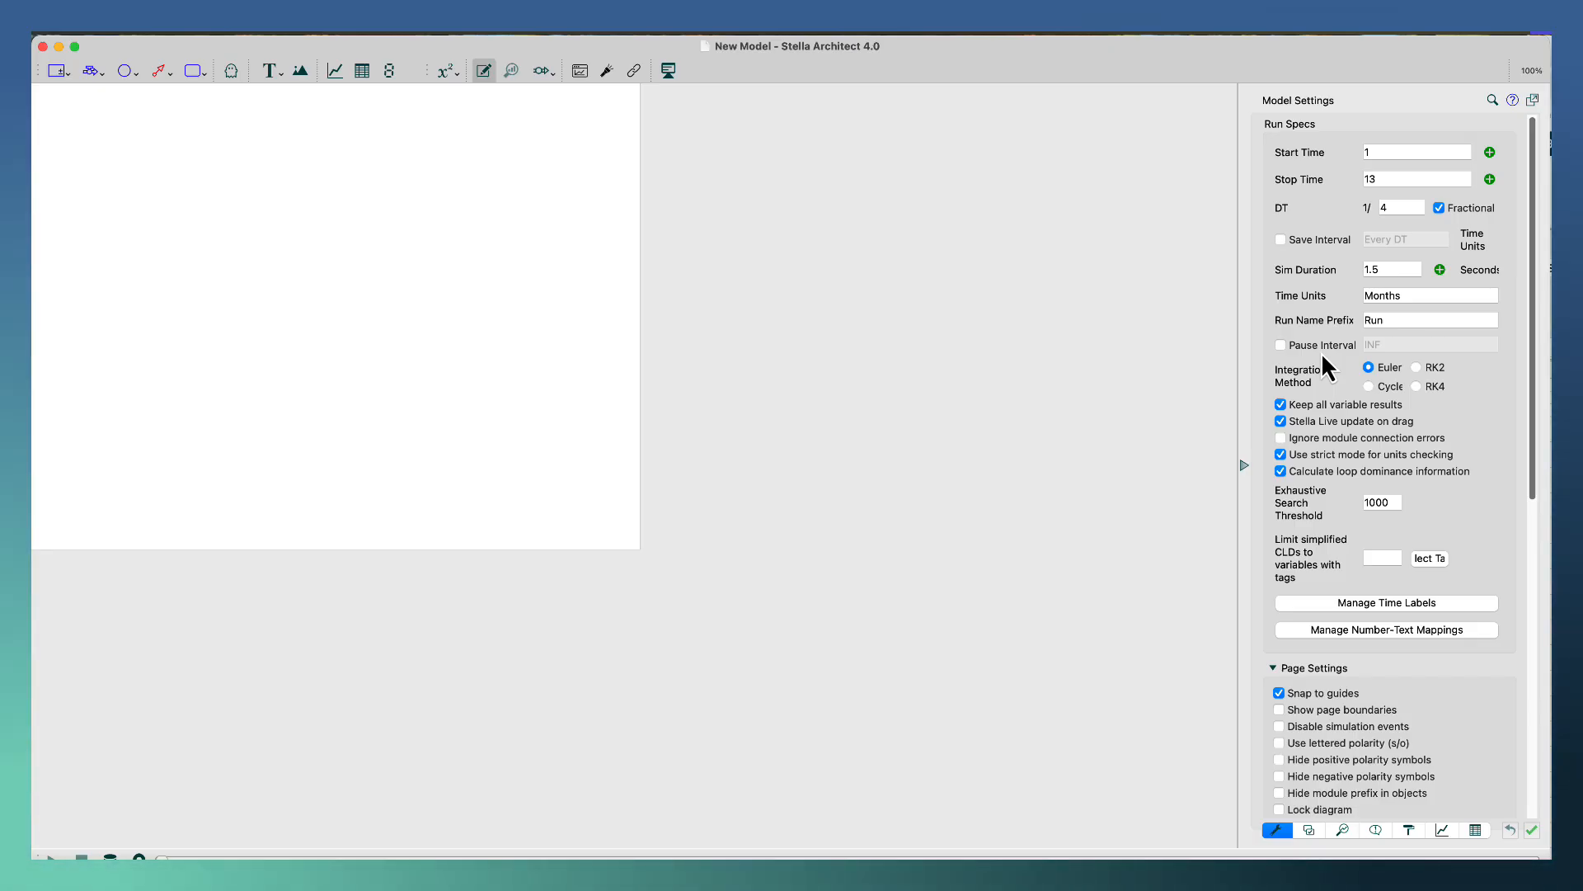
Add a stock to the upper part of the empty canvas and enlarge its box.
click(57, 75)
click(188, 259)
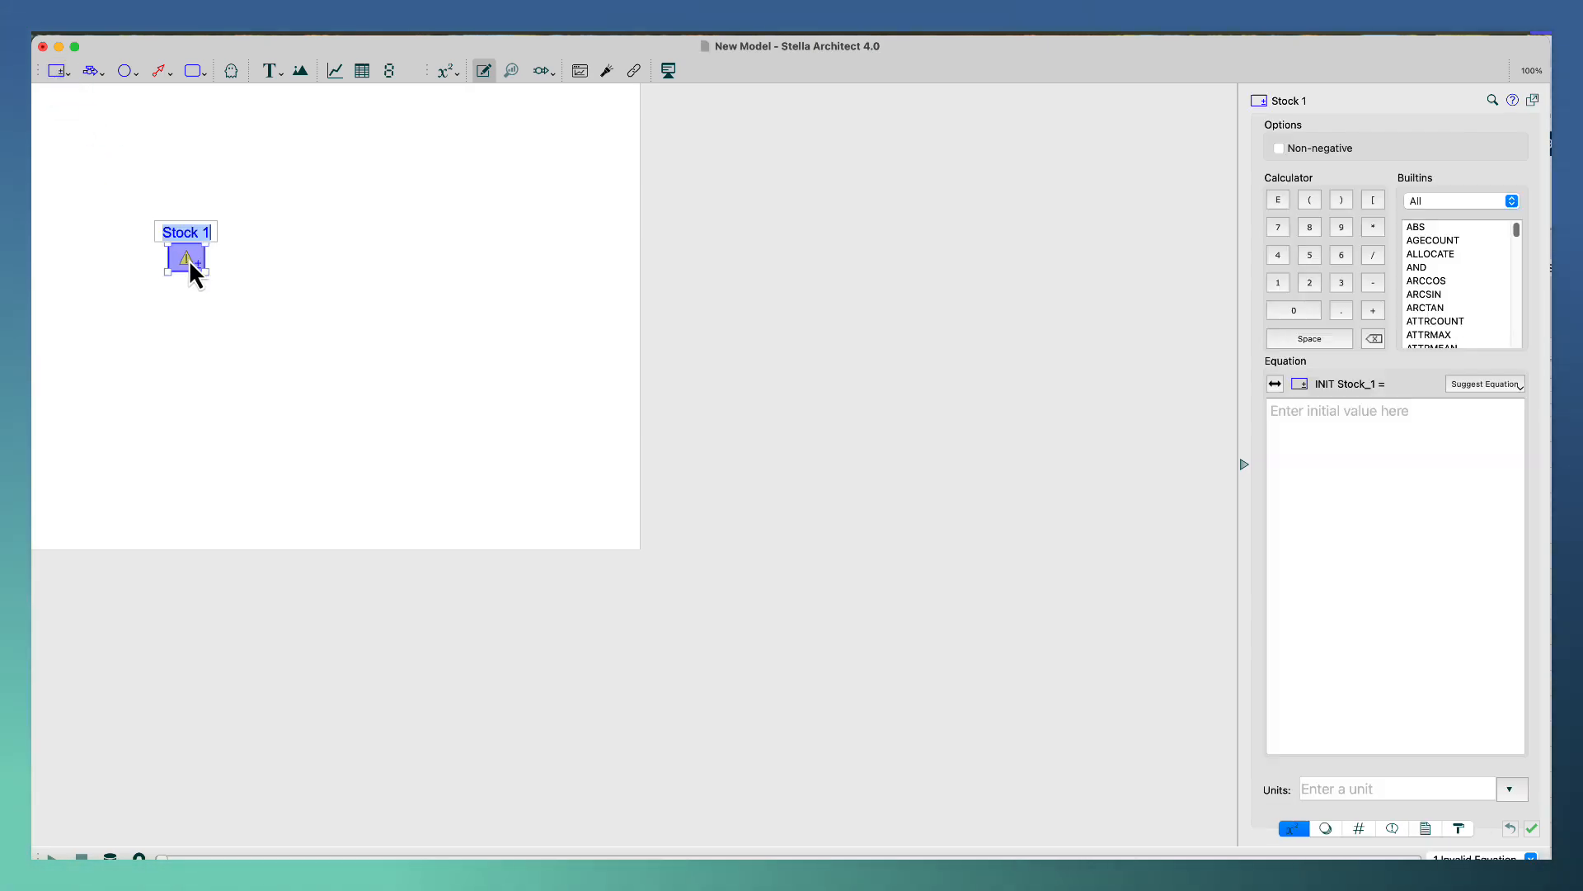
drag(205, 274, 236, 299)
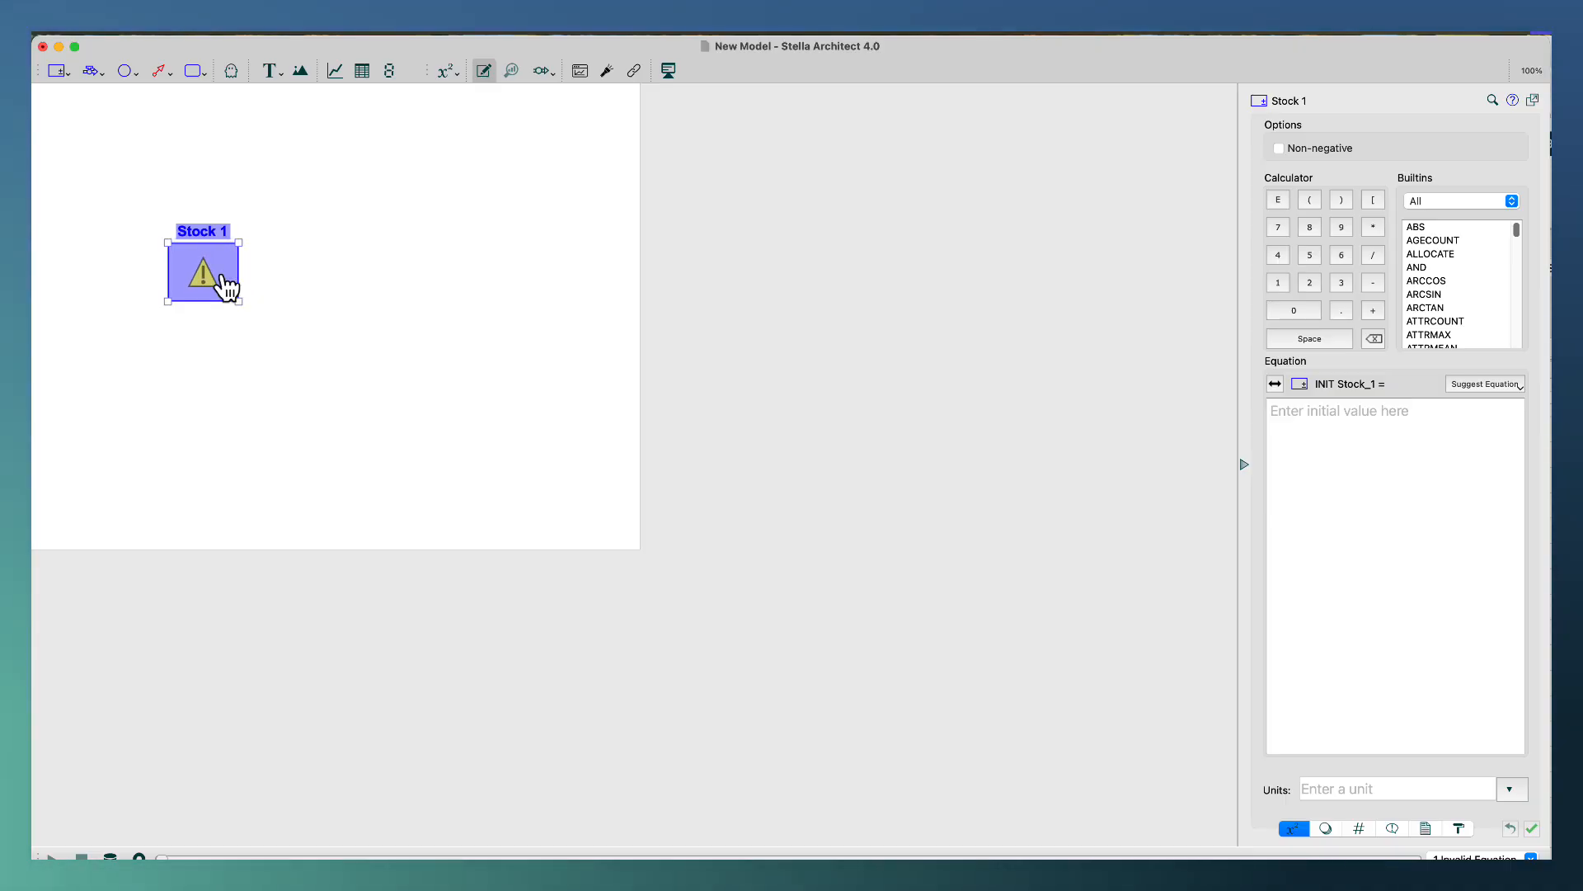
Check the default calculation preferences for stocks and flows, and leave them without making changes.
click(132, 34)
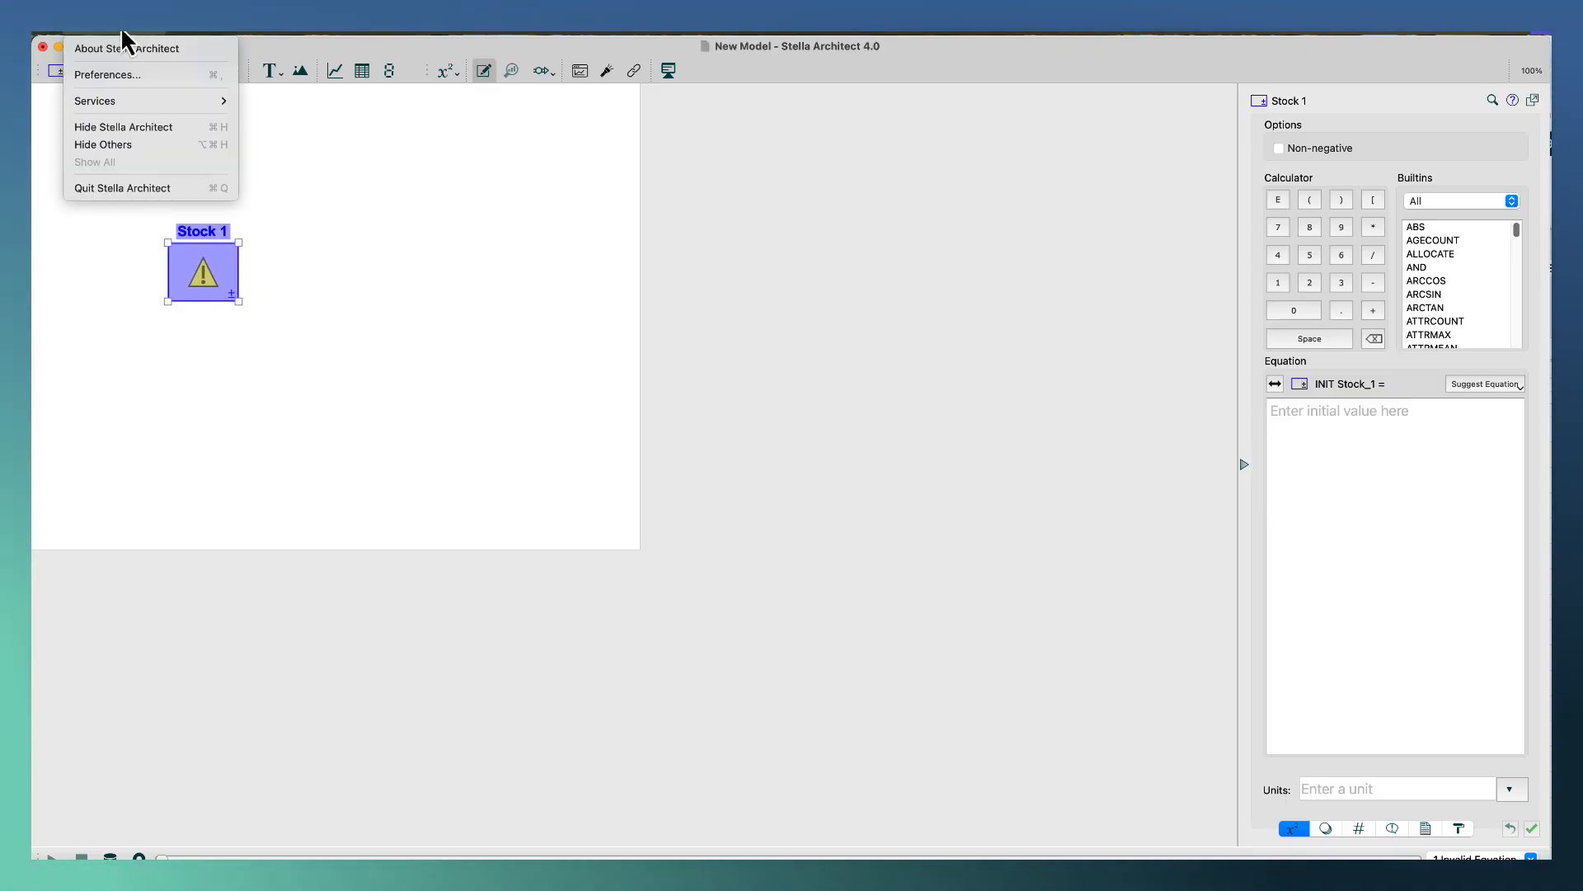
click(122, 75)
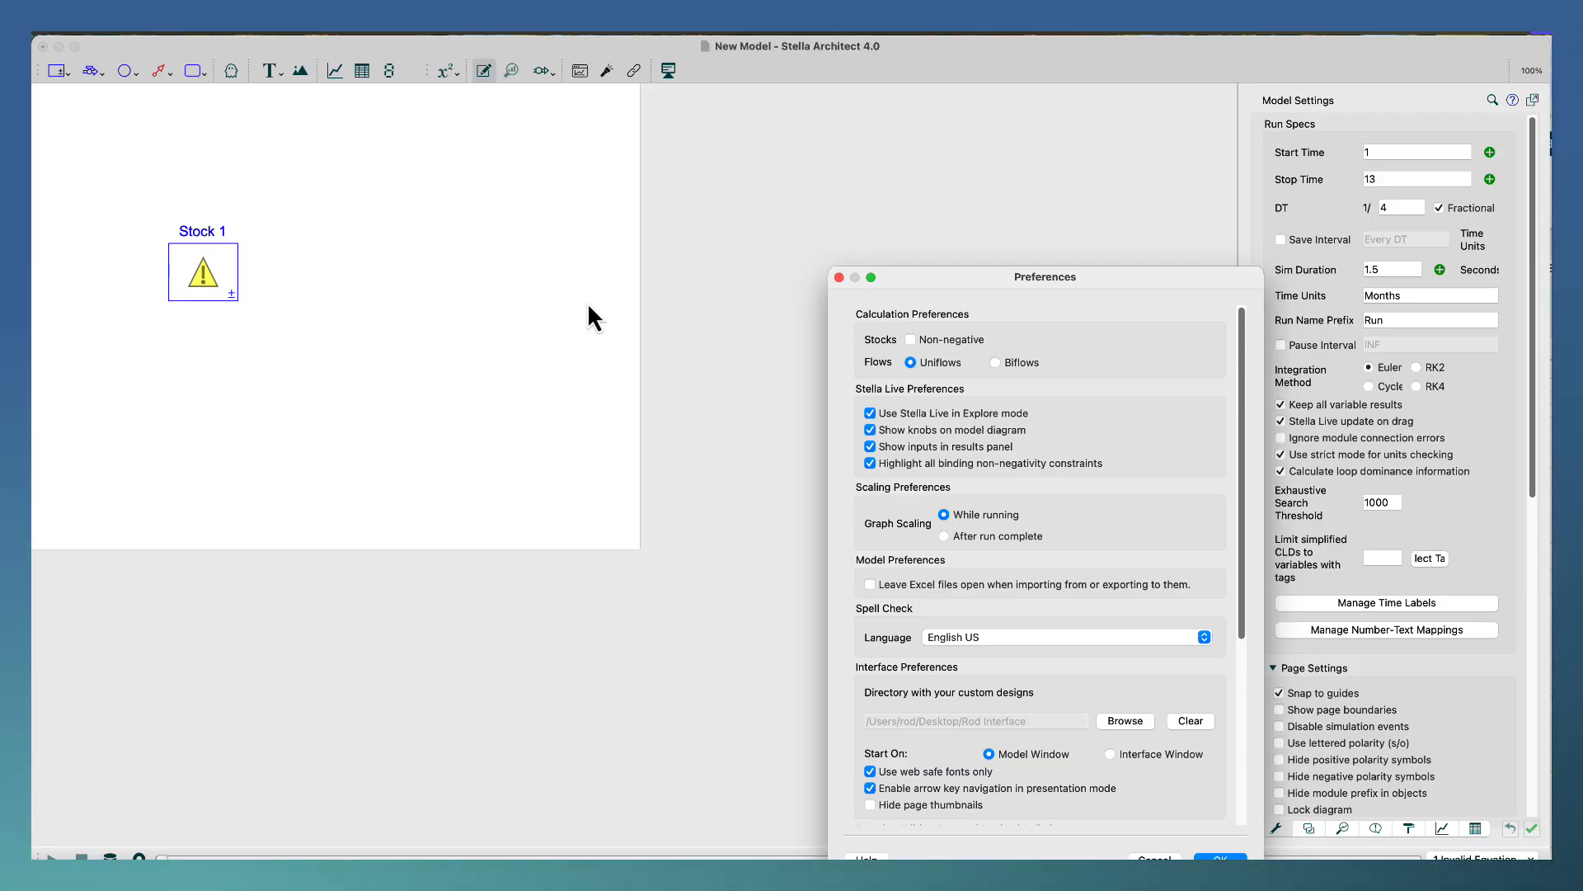
drag(913, 280, 656, 191)
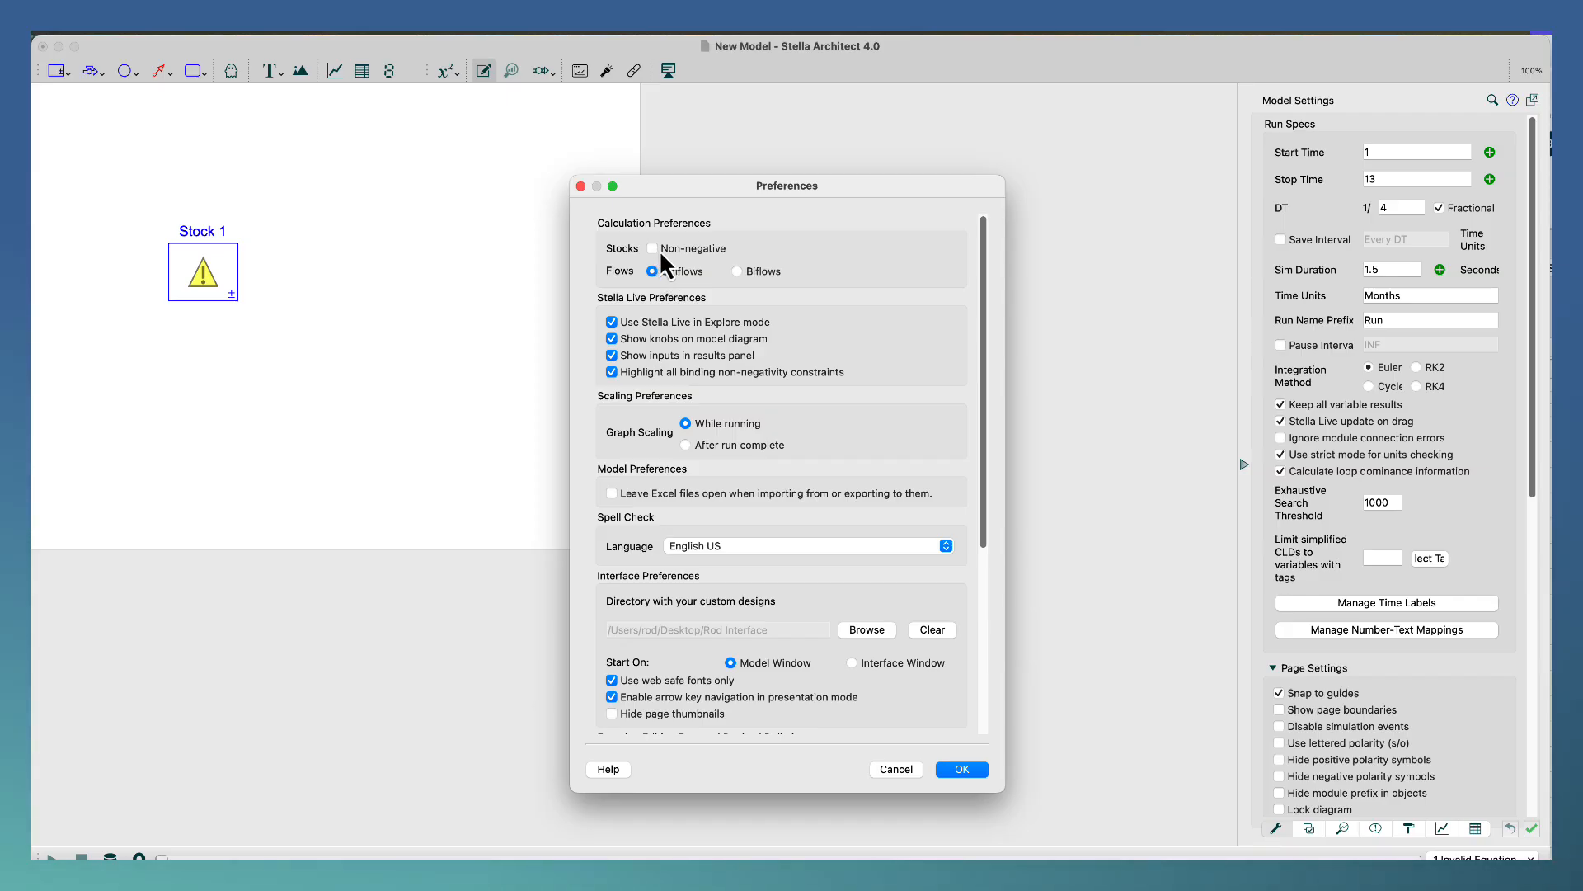
click(581, 186)
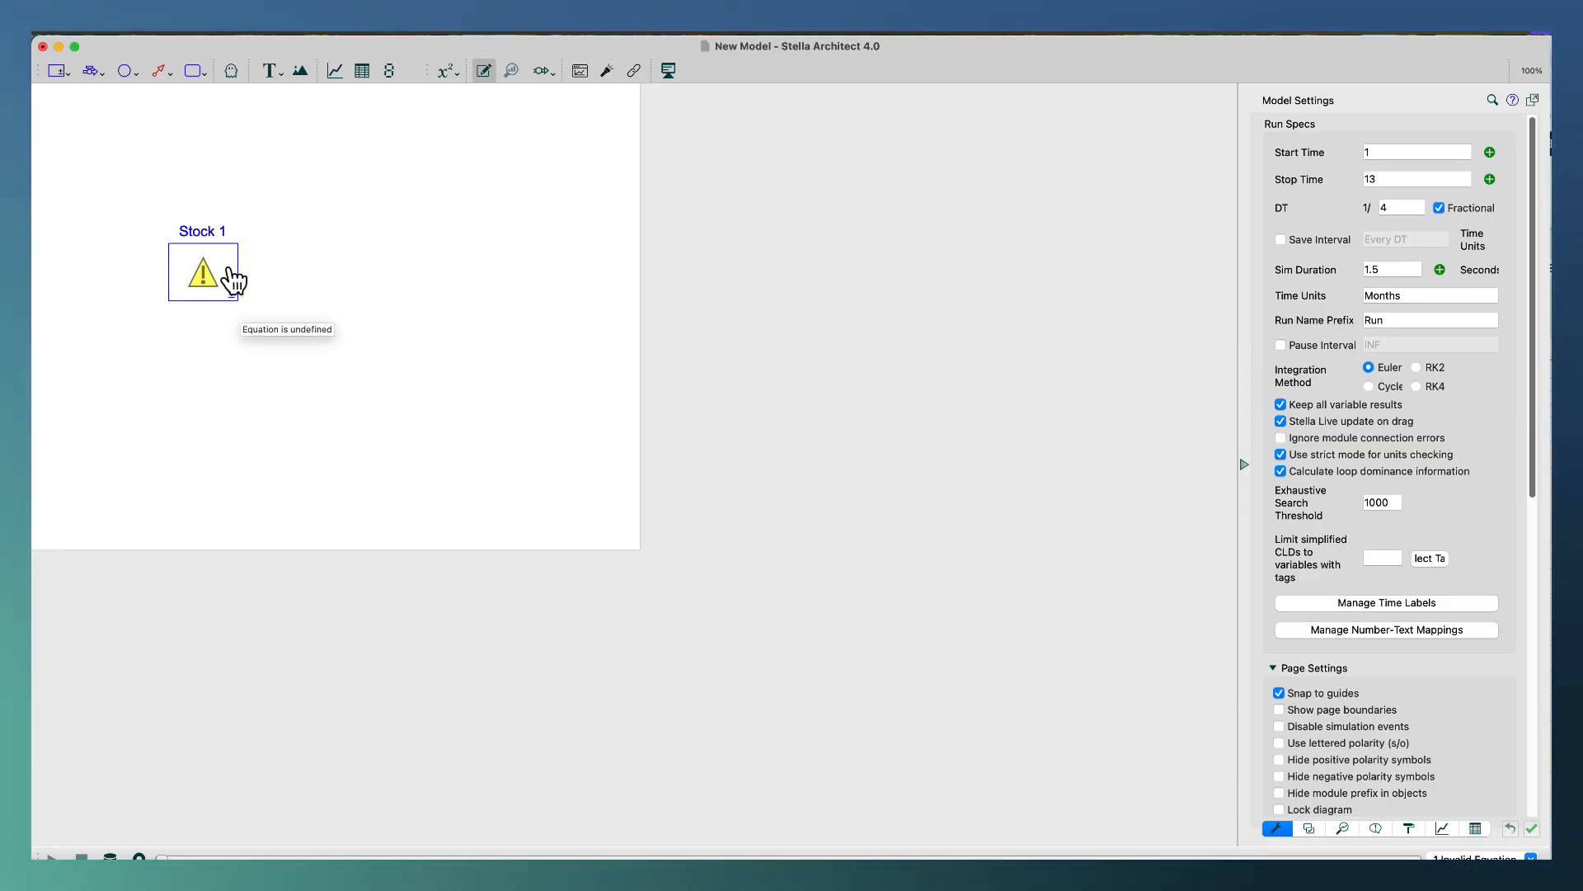
Move the stock's label inside its box and rename it Young Population, split over two lines.
drag(204, 236, 201, 272)
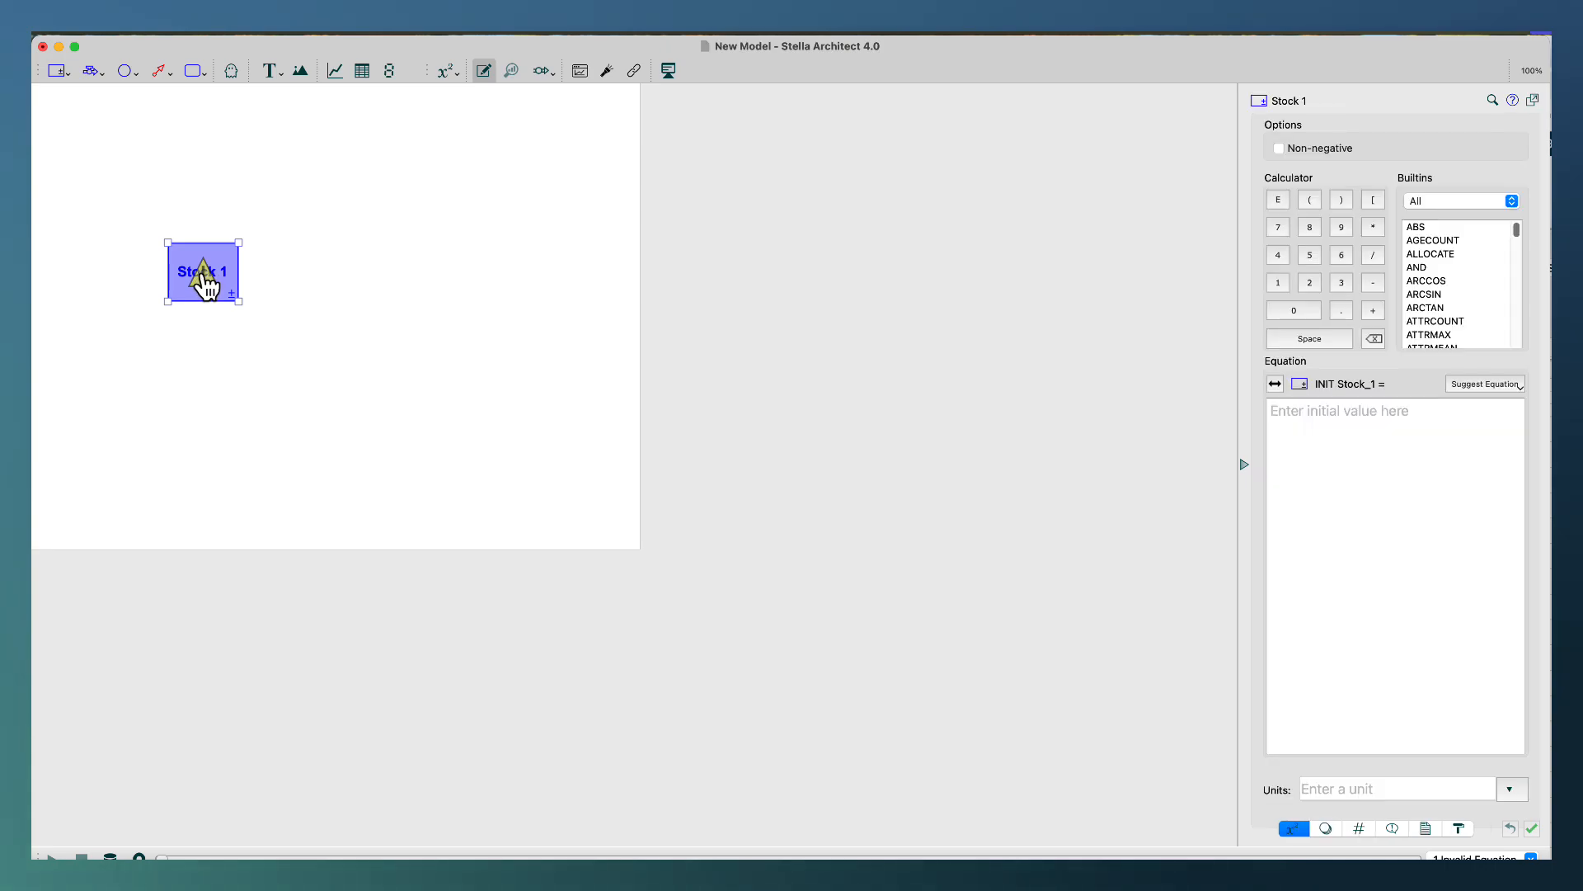
double_click(200, 272)
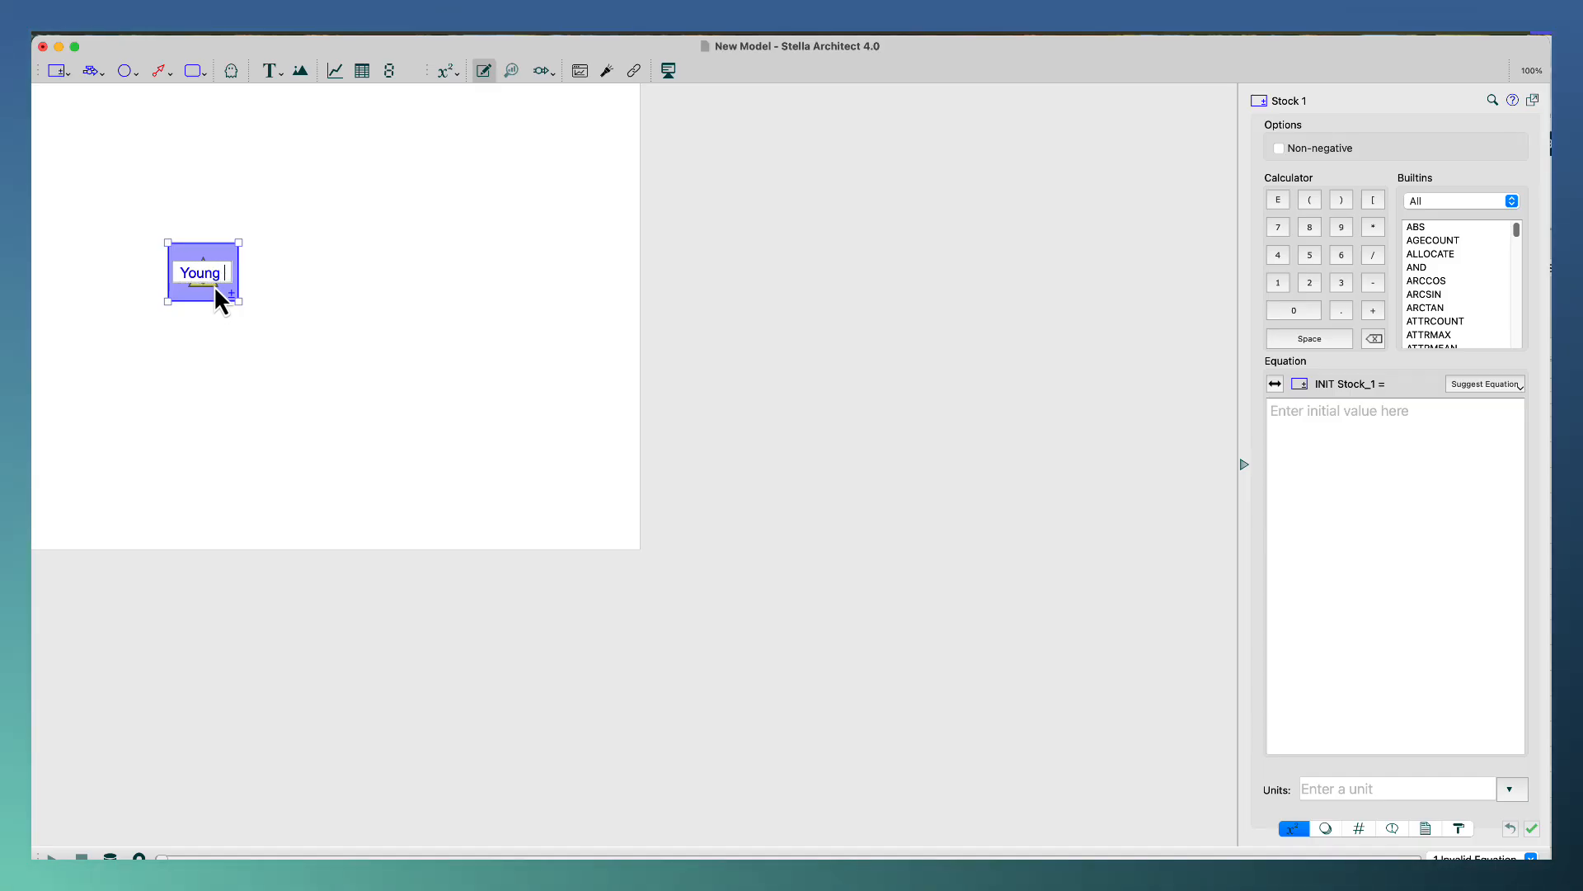
text(opulation)
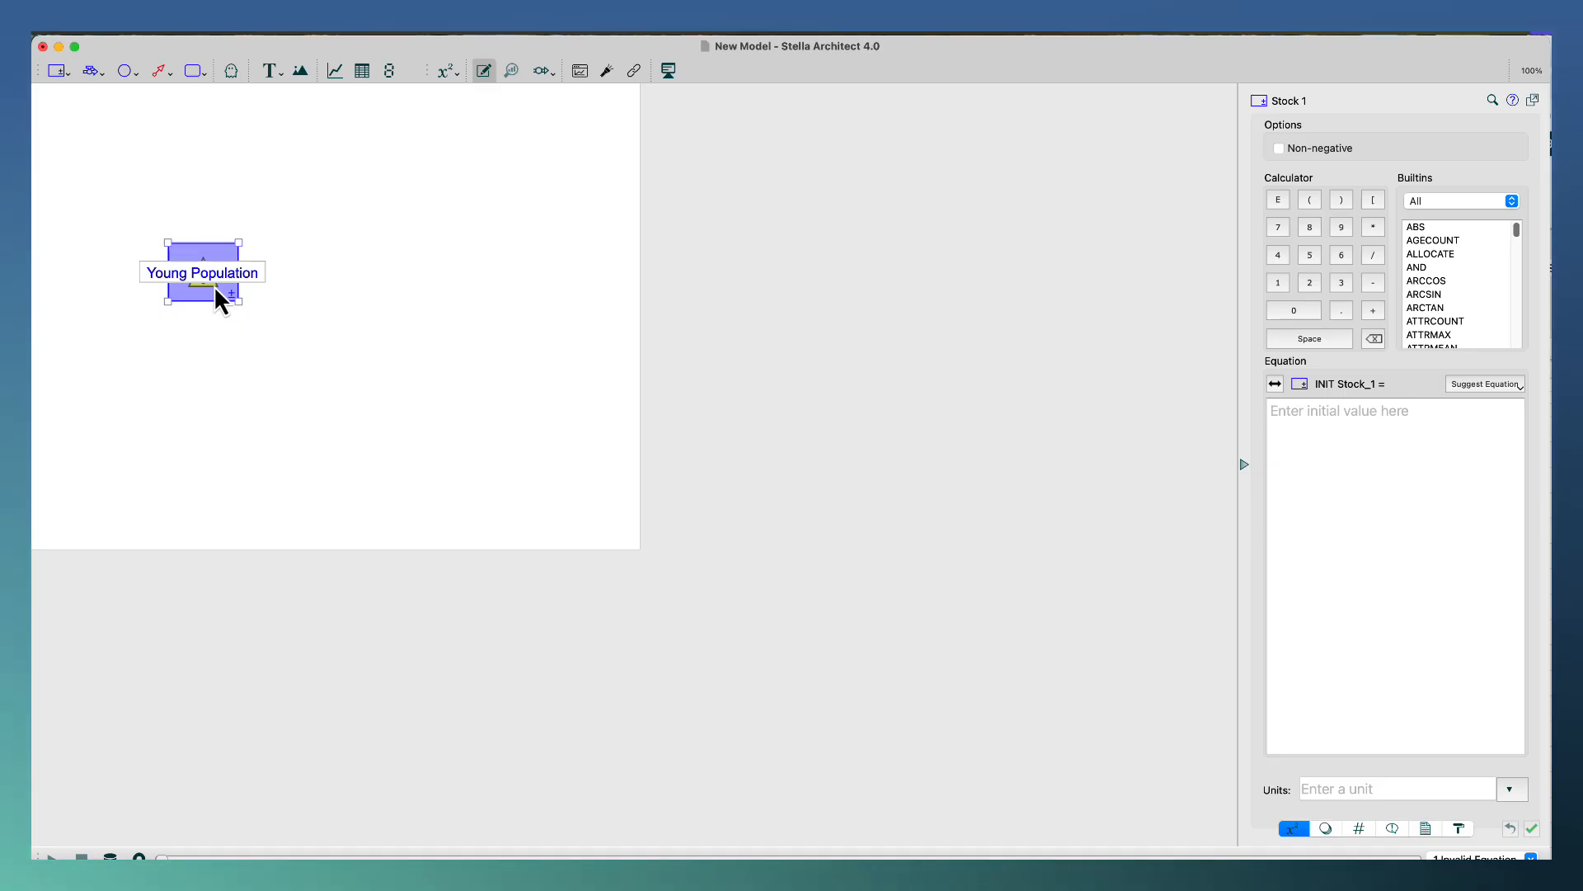
click(190, 273)
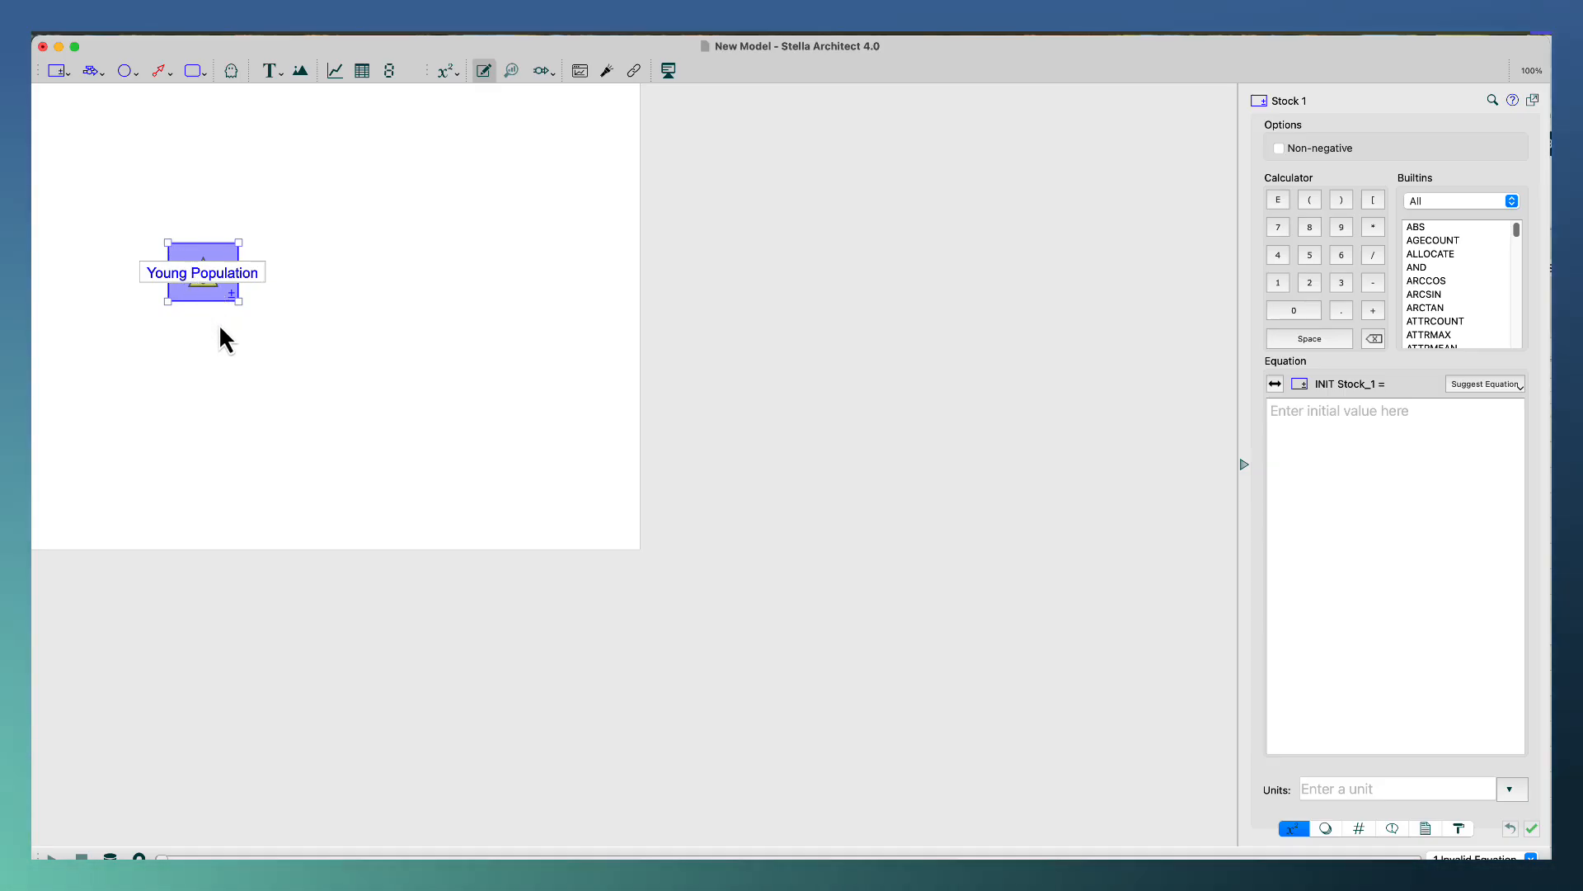
key(Return)
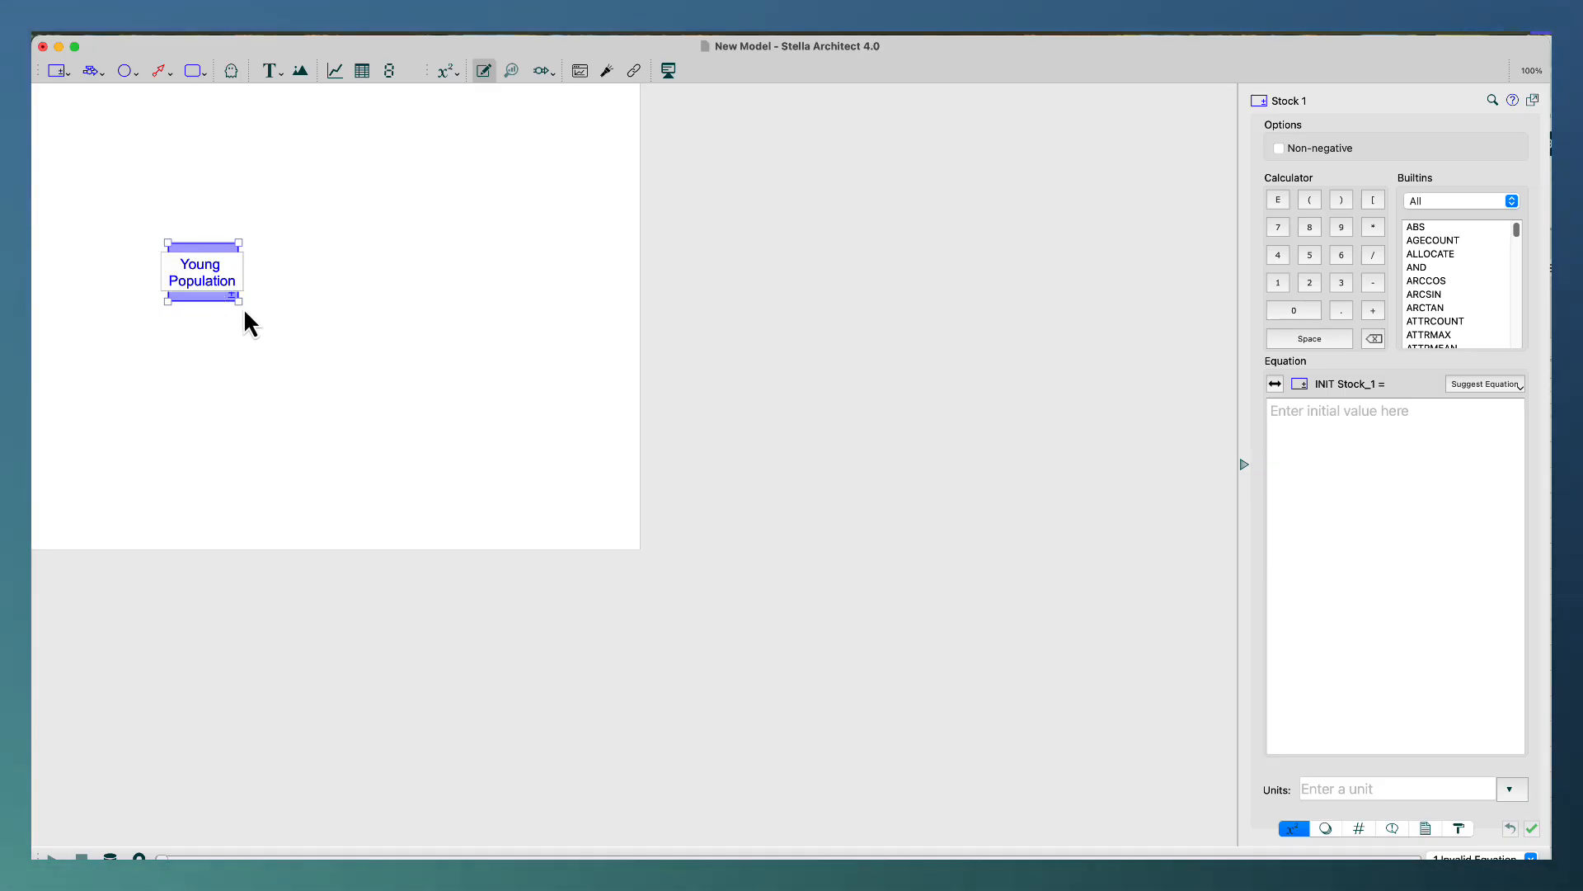
Enlarge the Young Population stock so its box comfortably surrounds the two-line label.
drag(238, 302, 287, 334)
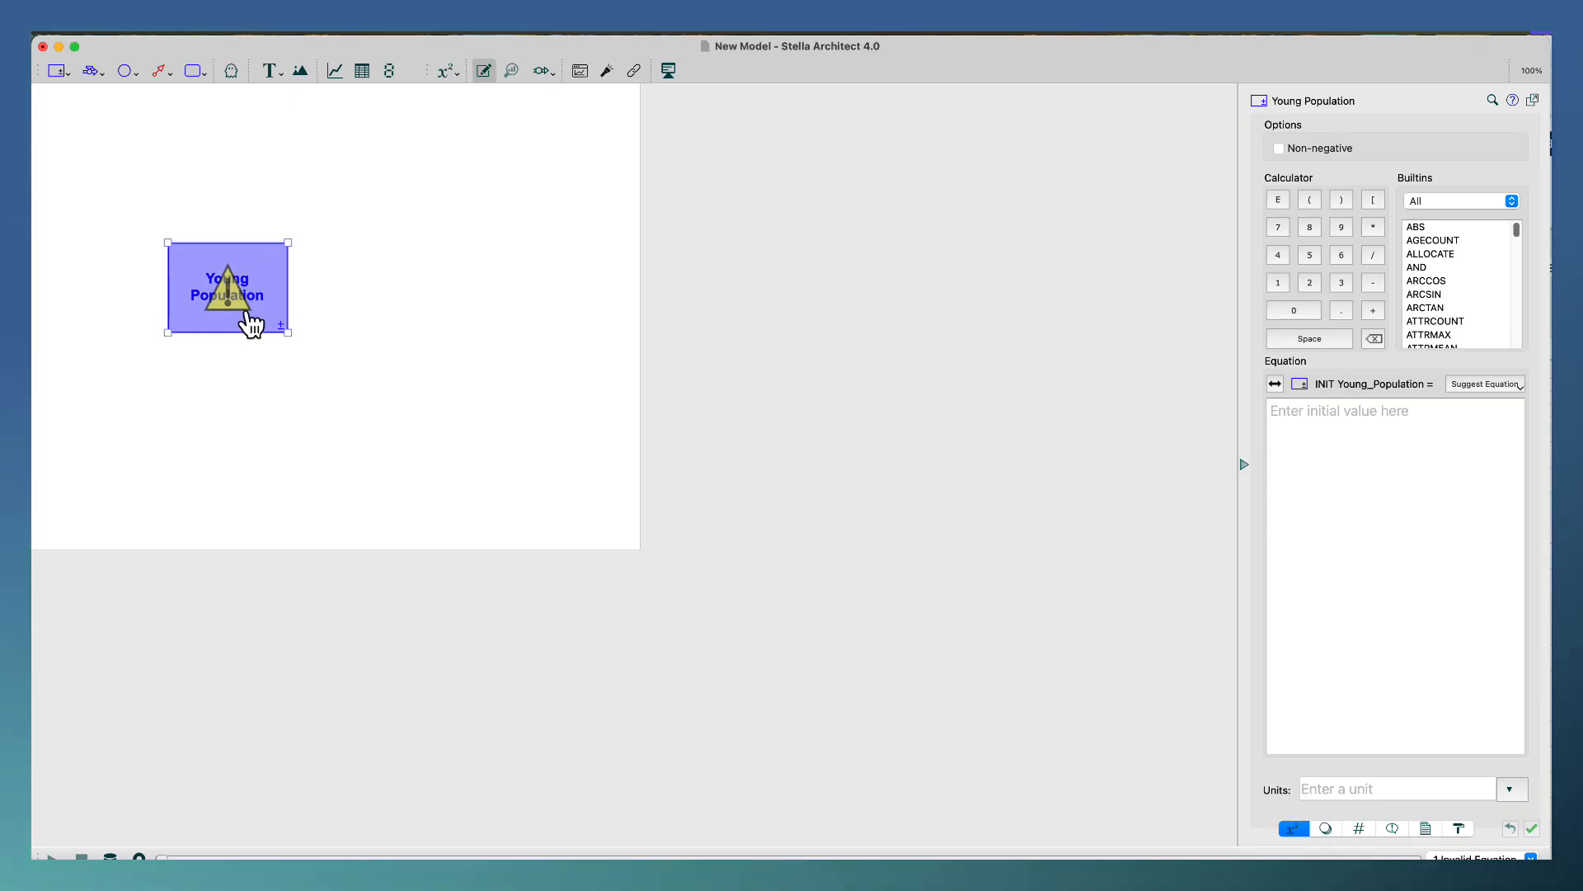
click(357, 303)
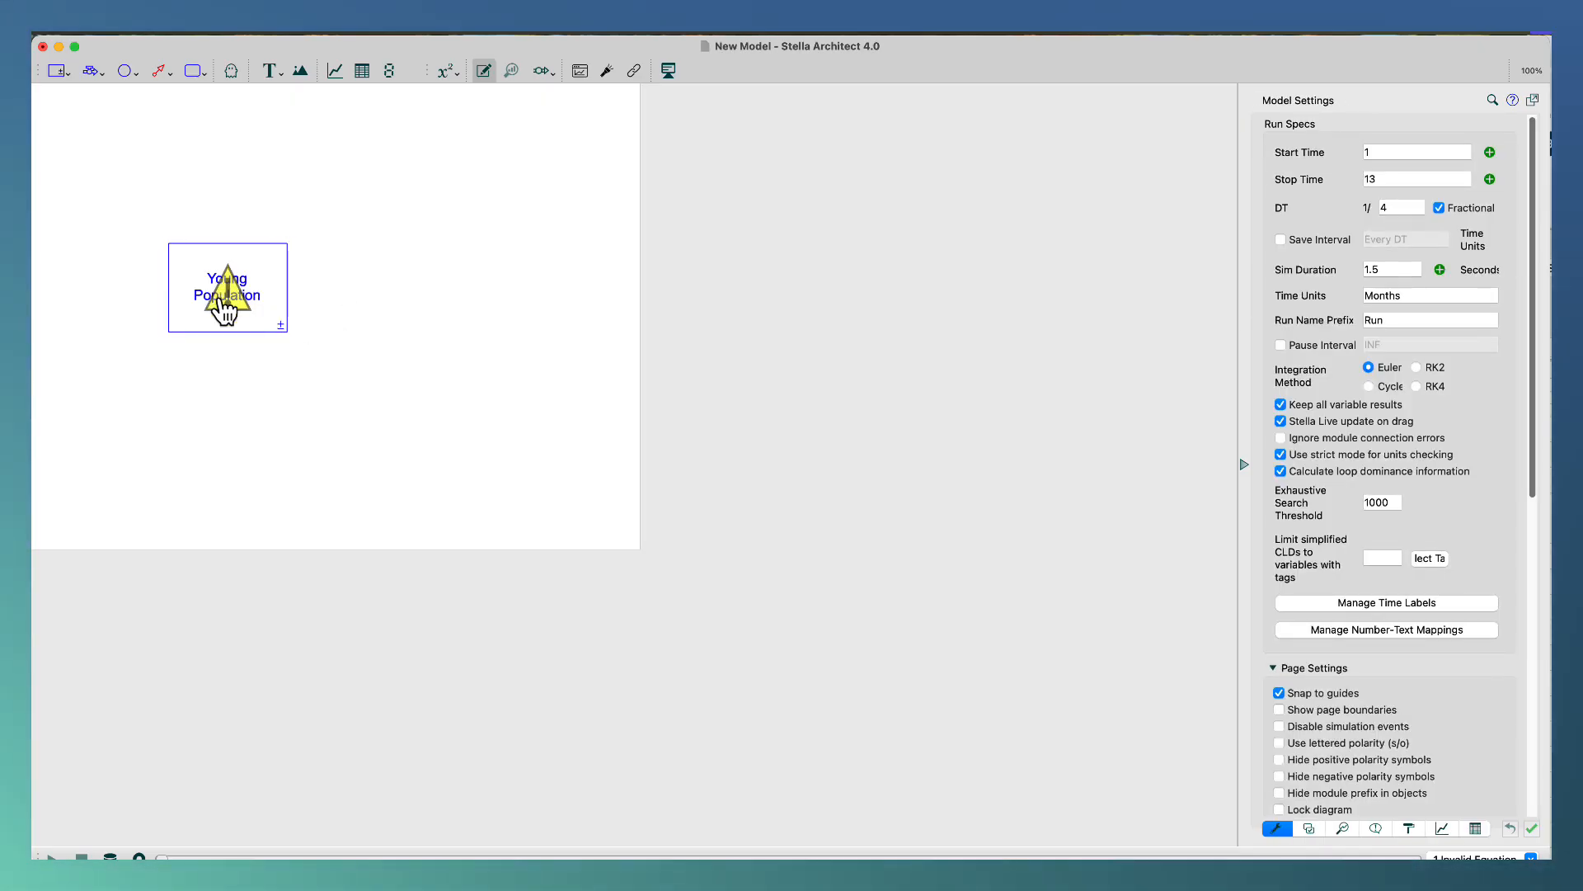
mouse_move(224, 263)
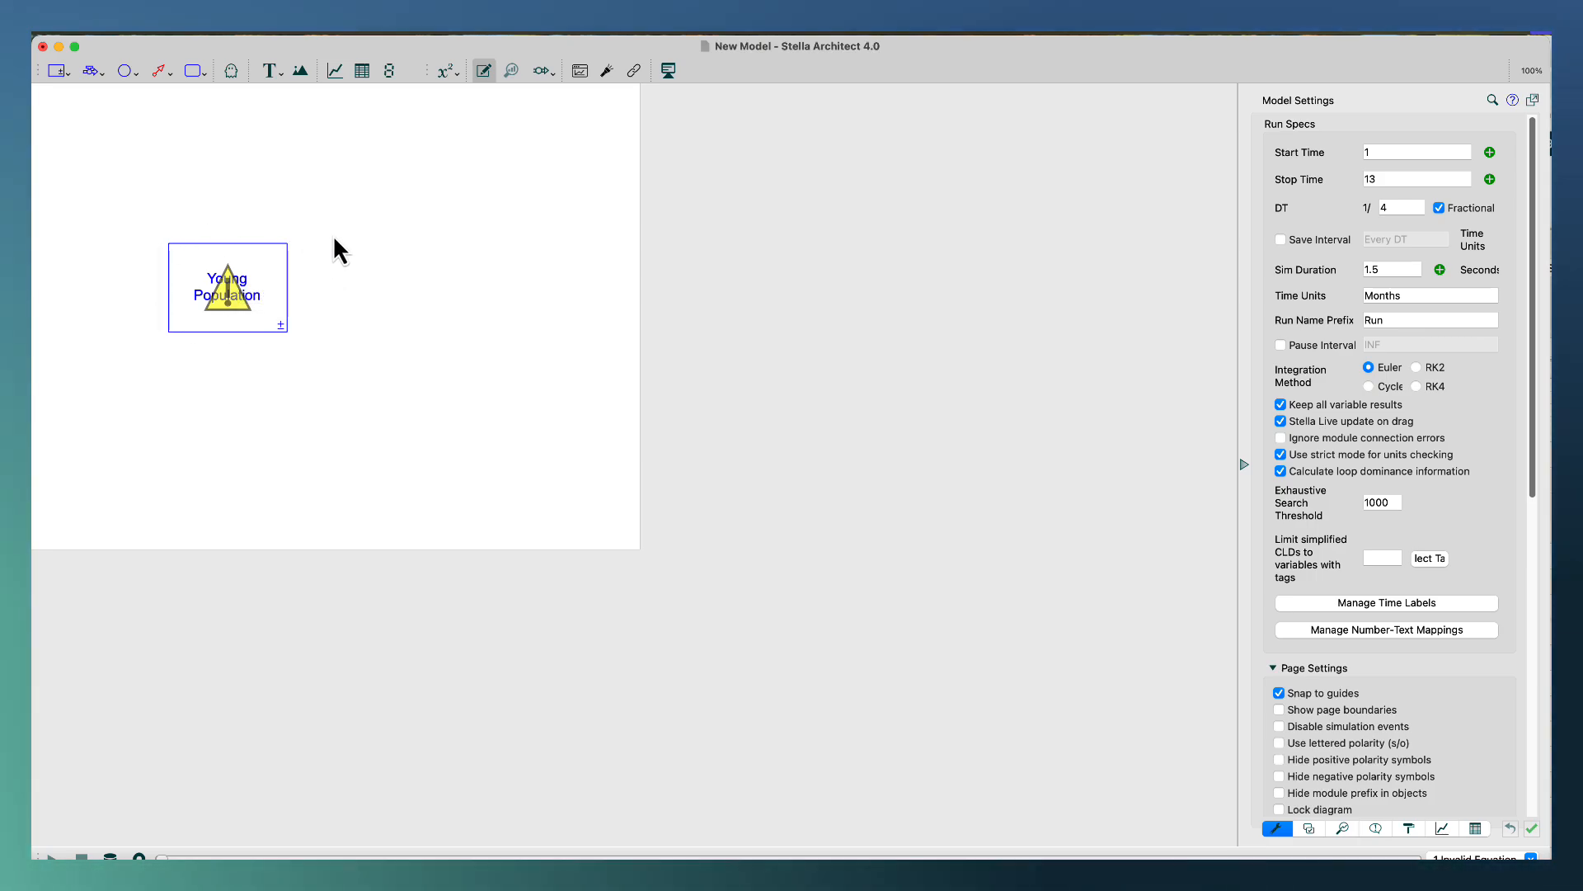
Make two copies of the Young Population stock and align them with it in an evenly spaced horizontal row.
click(270, 282)
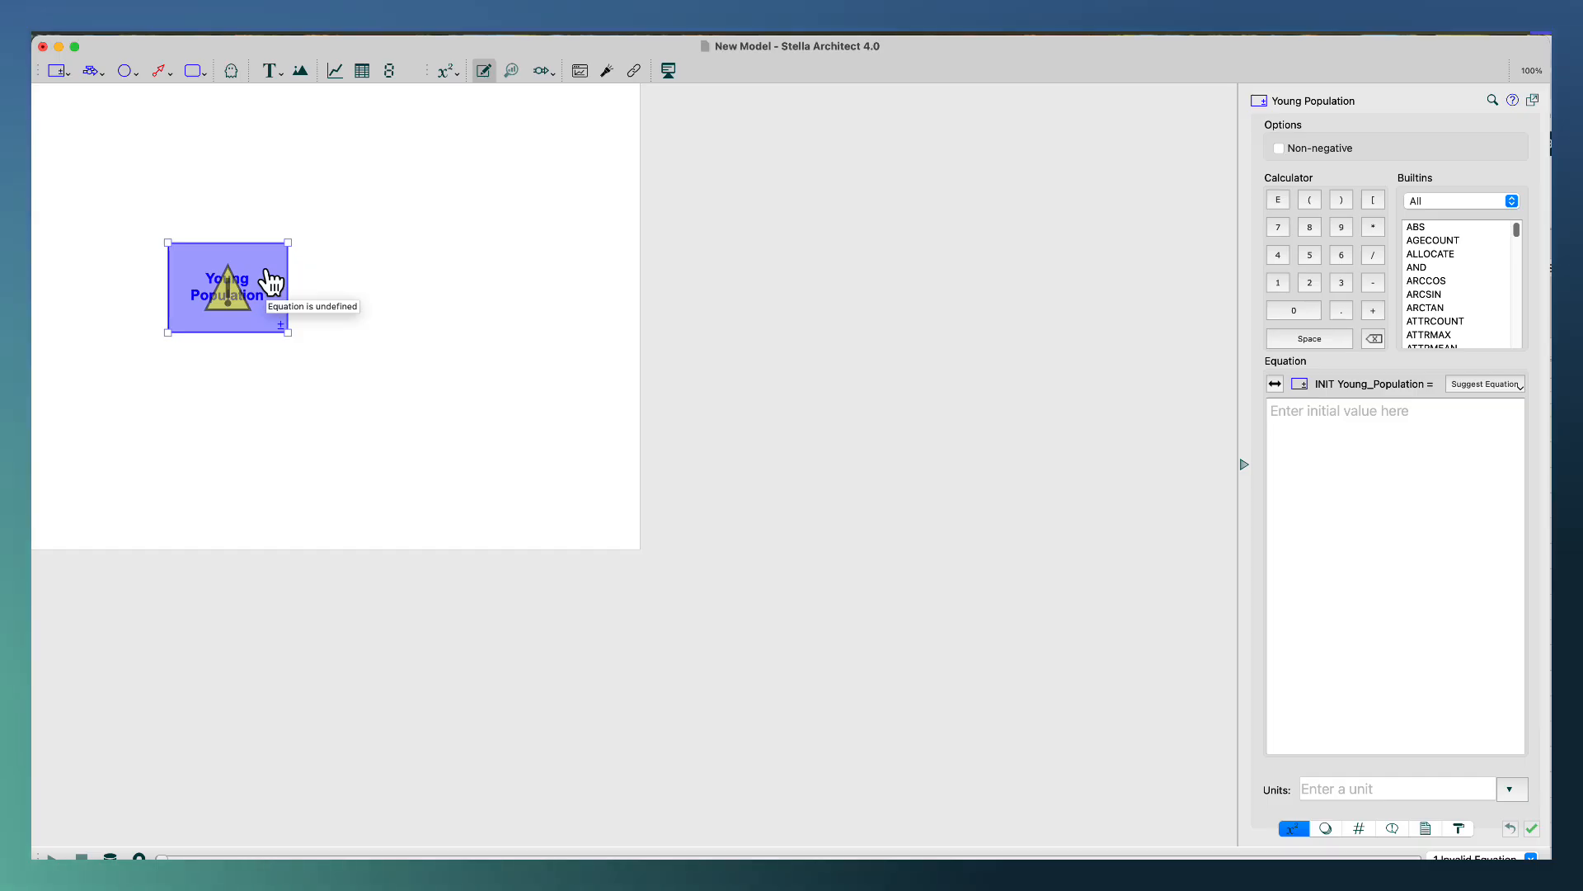
click(423, 276)
click(417, 272)
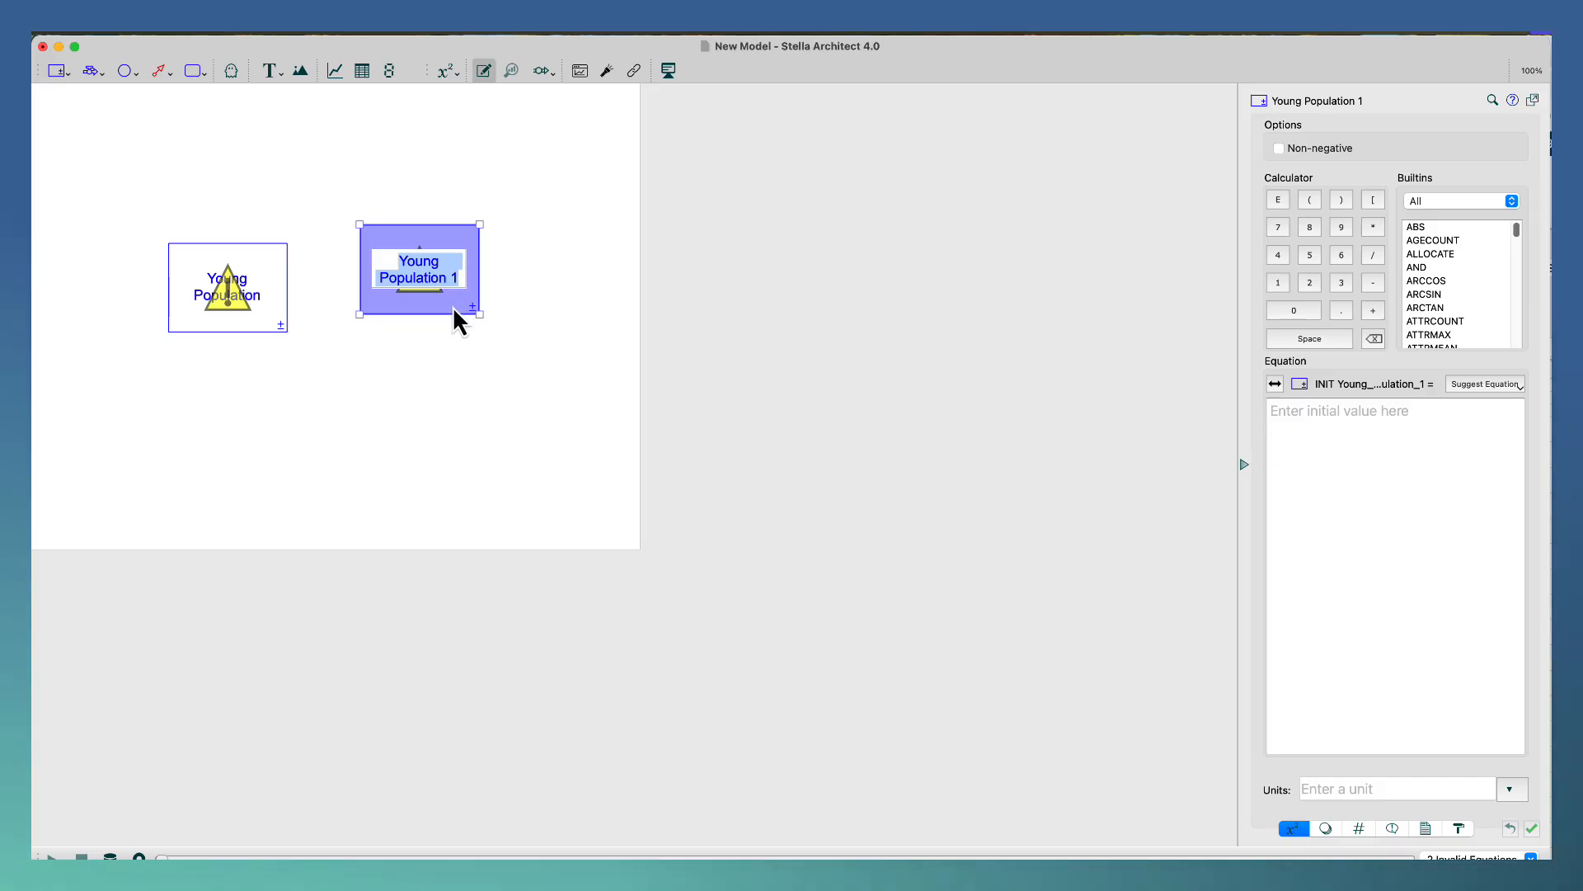
drag(453, 321, 560, 339)
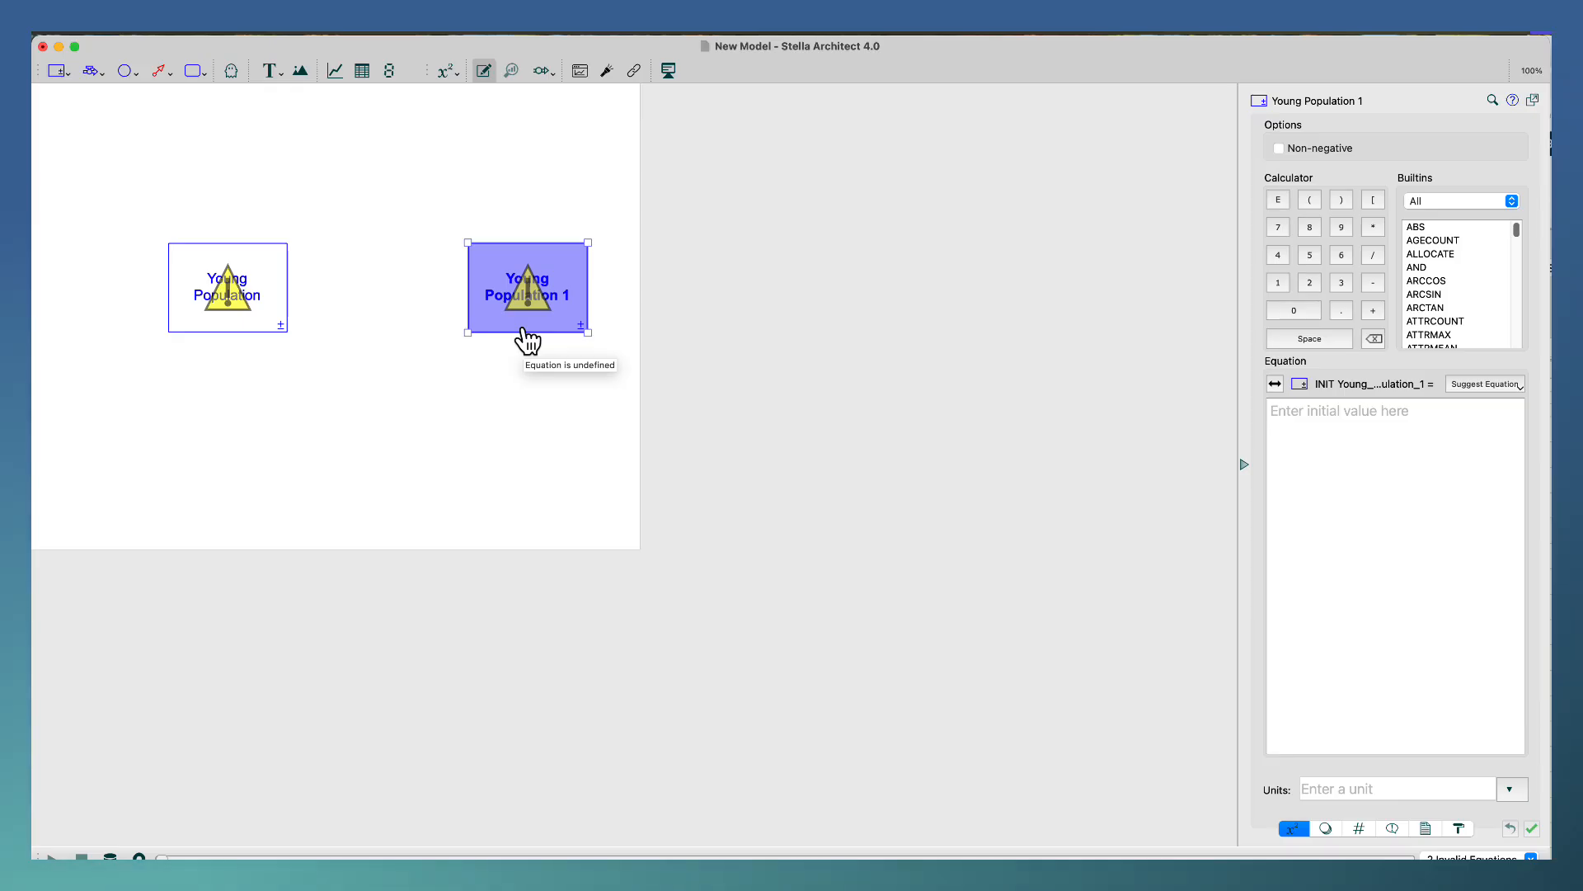
key(super+d)
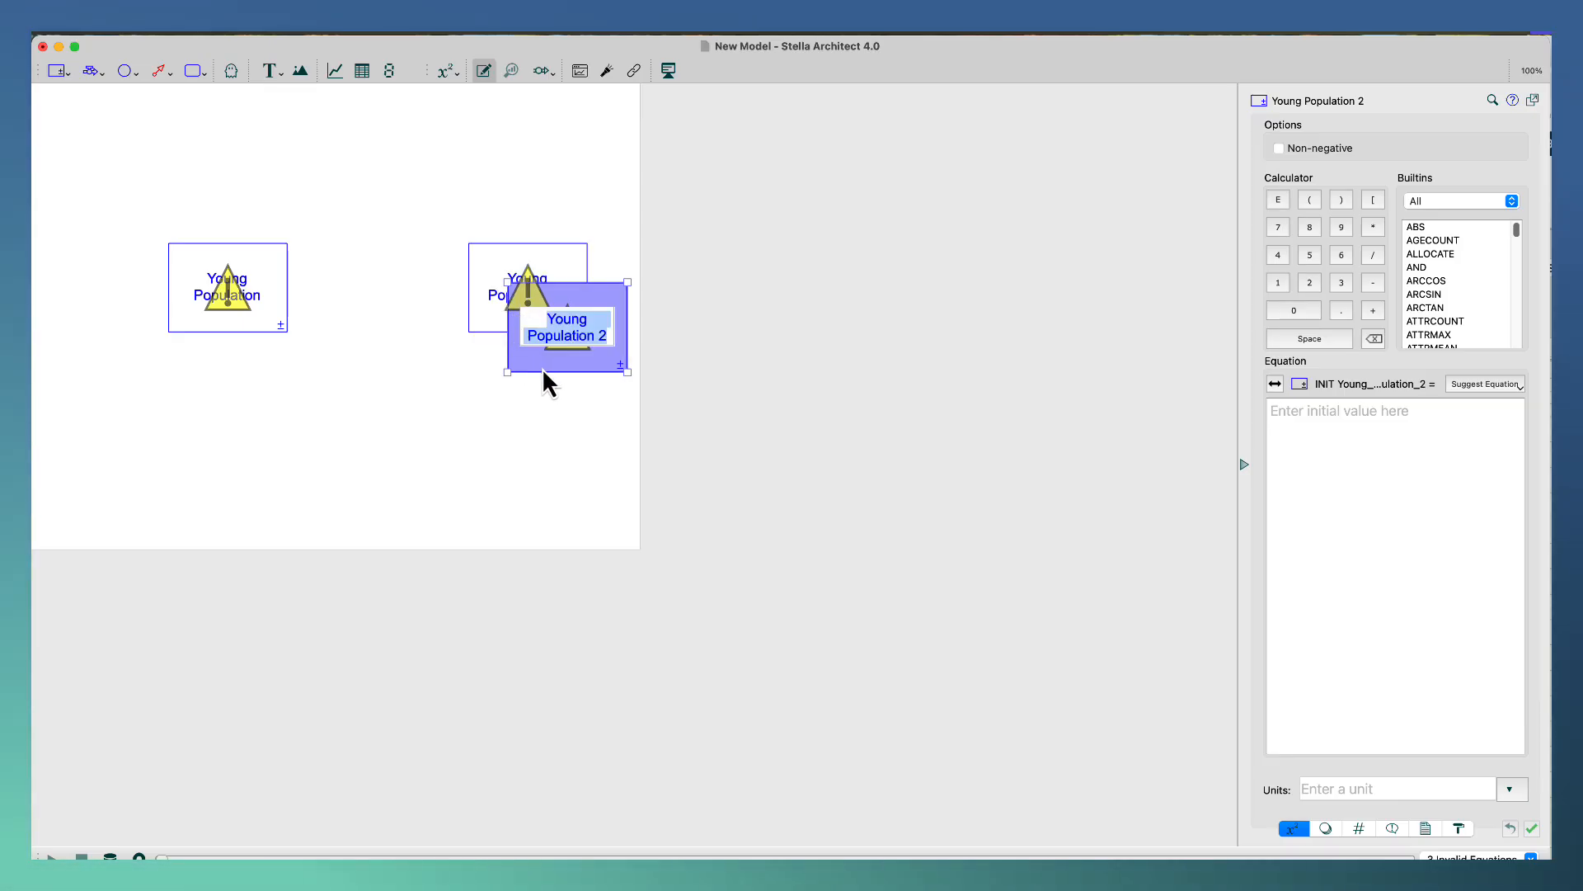
drag(543, 370, 880, 258)
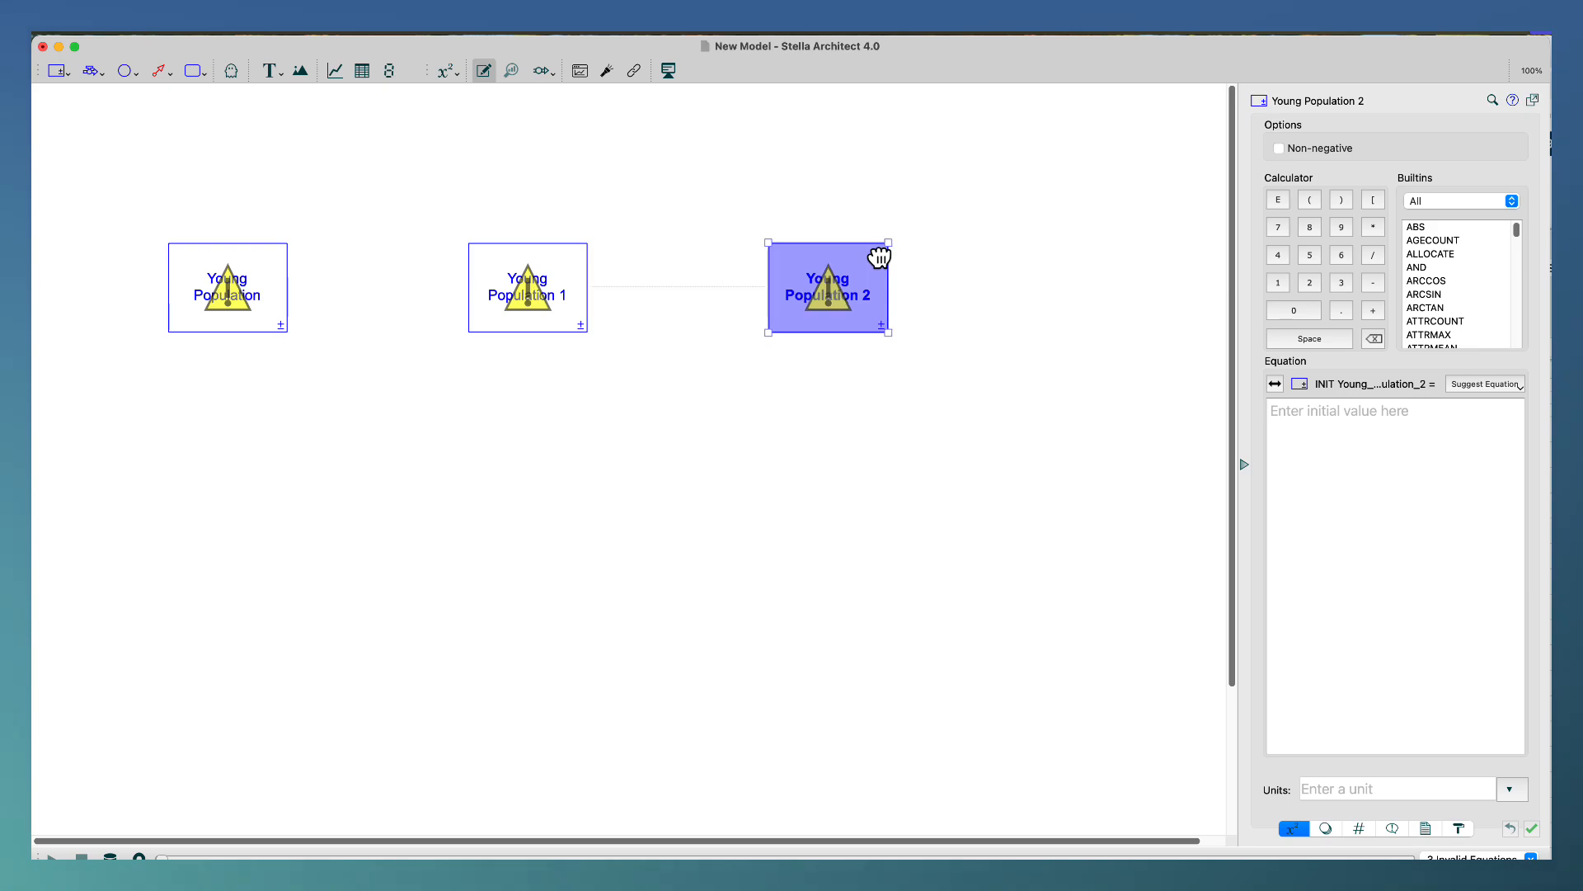
Rename the middle stock Mature Population.
double_click(541, 283)
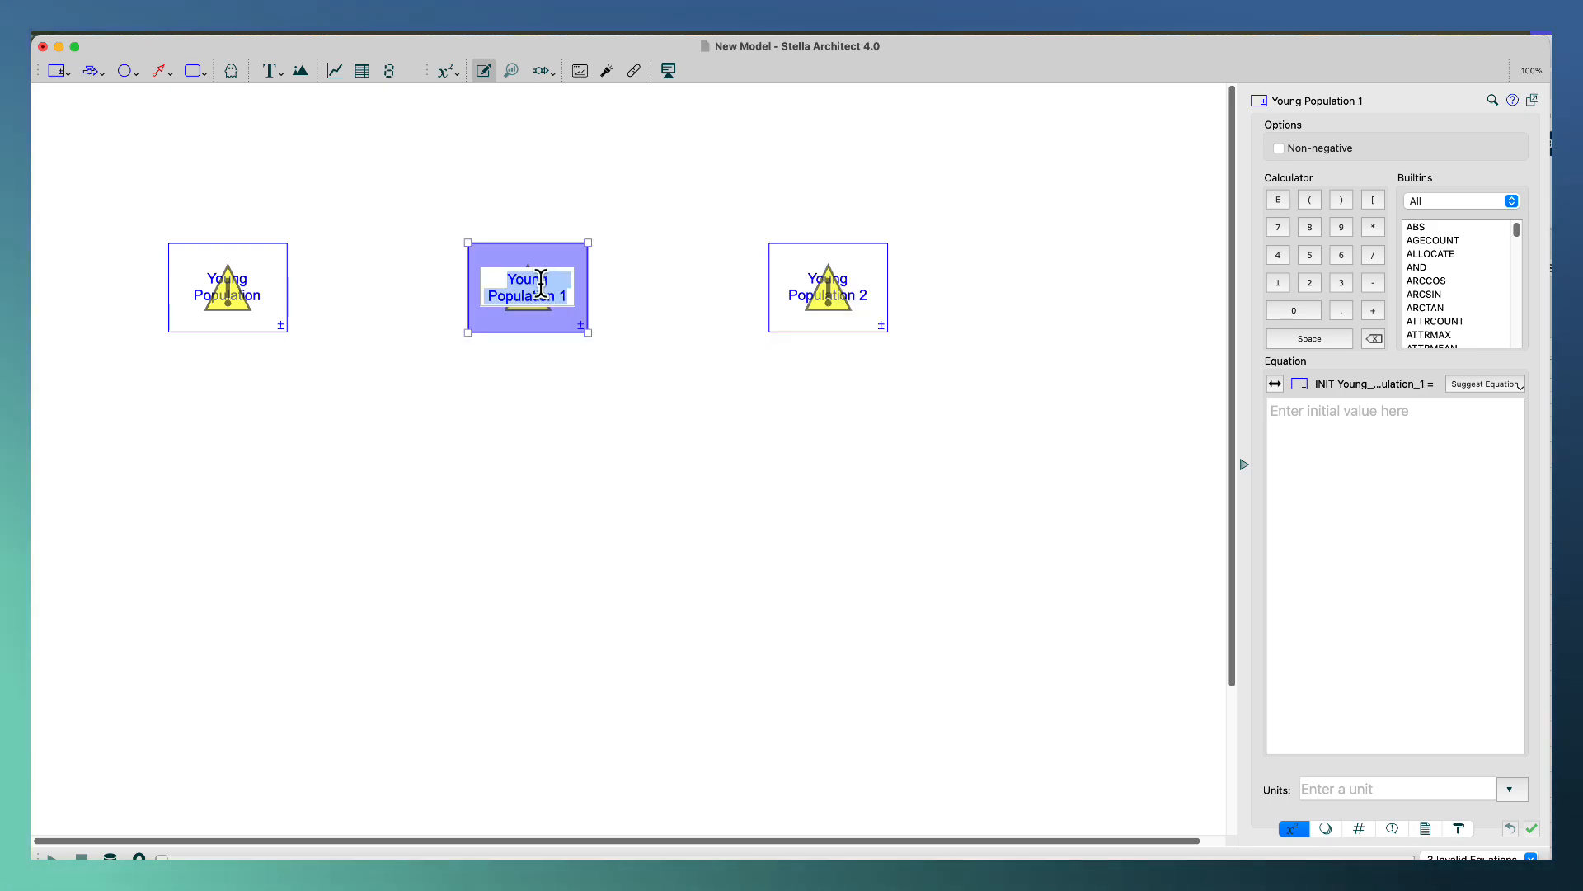
double_click(524, 281)
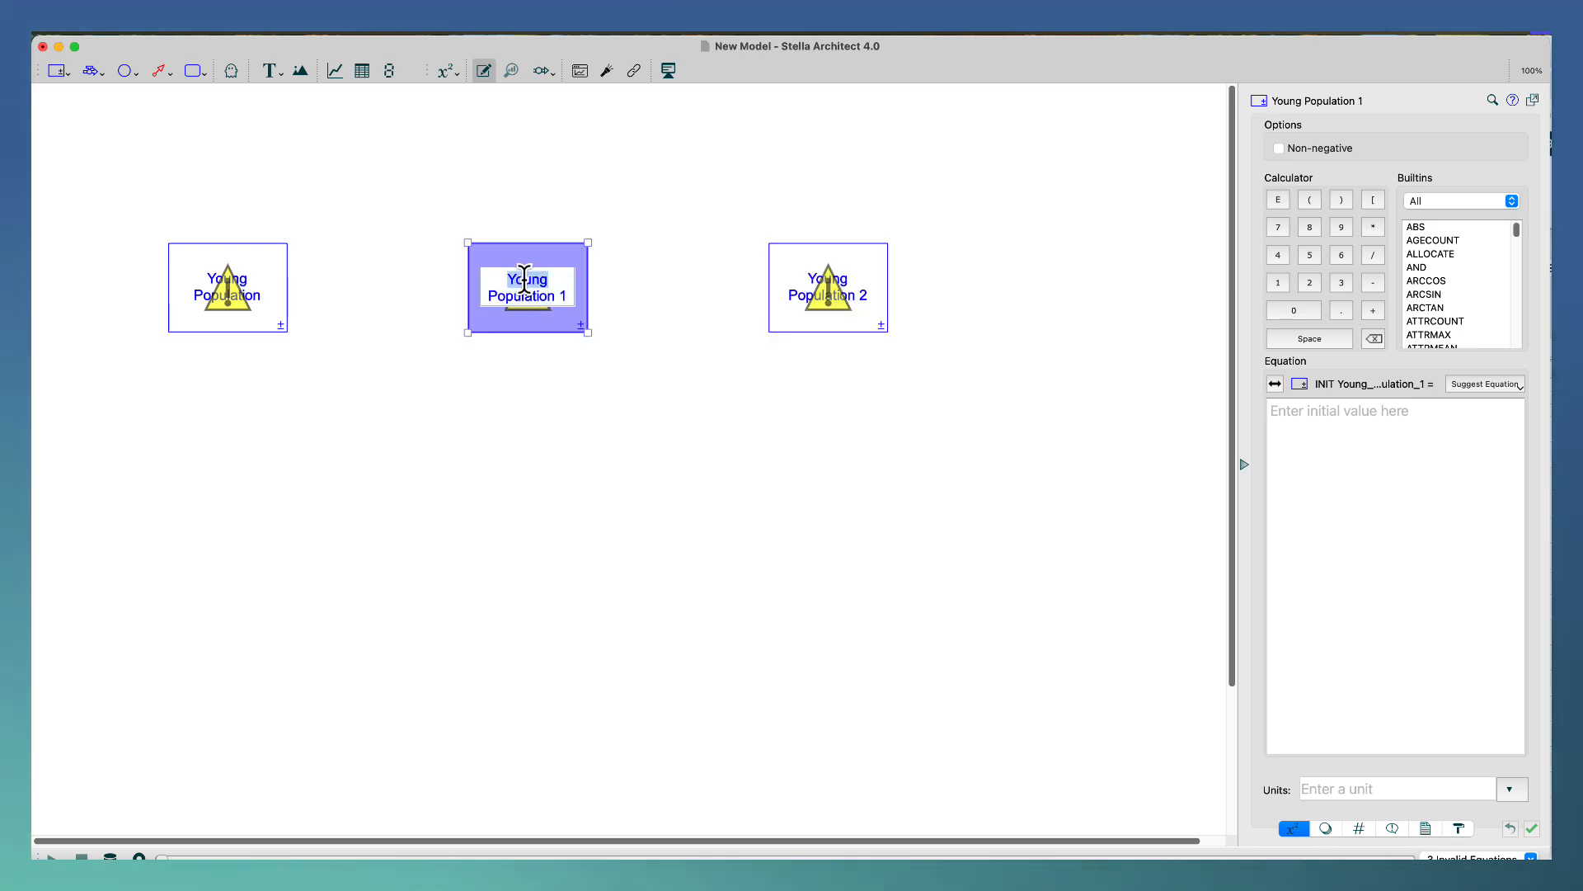
text(middl)
key(BackSpace)
key(BackSpace)
key(BackSpace)
key(BackSpace)
key(BackSpace)
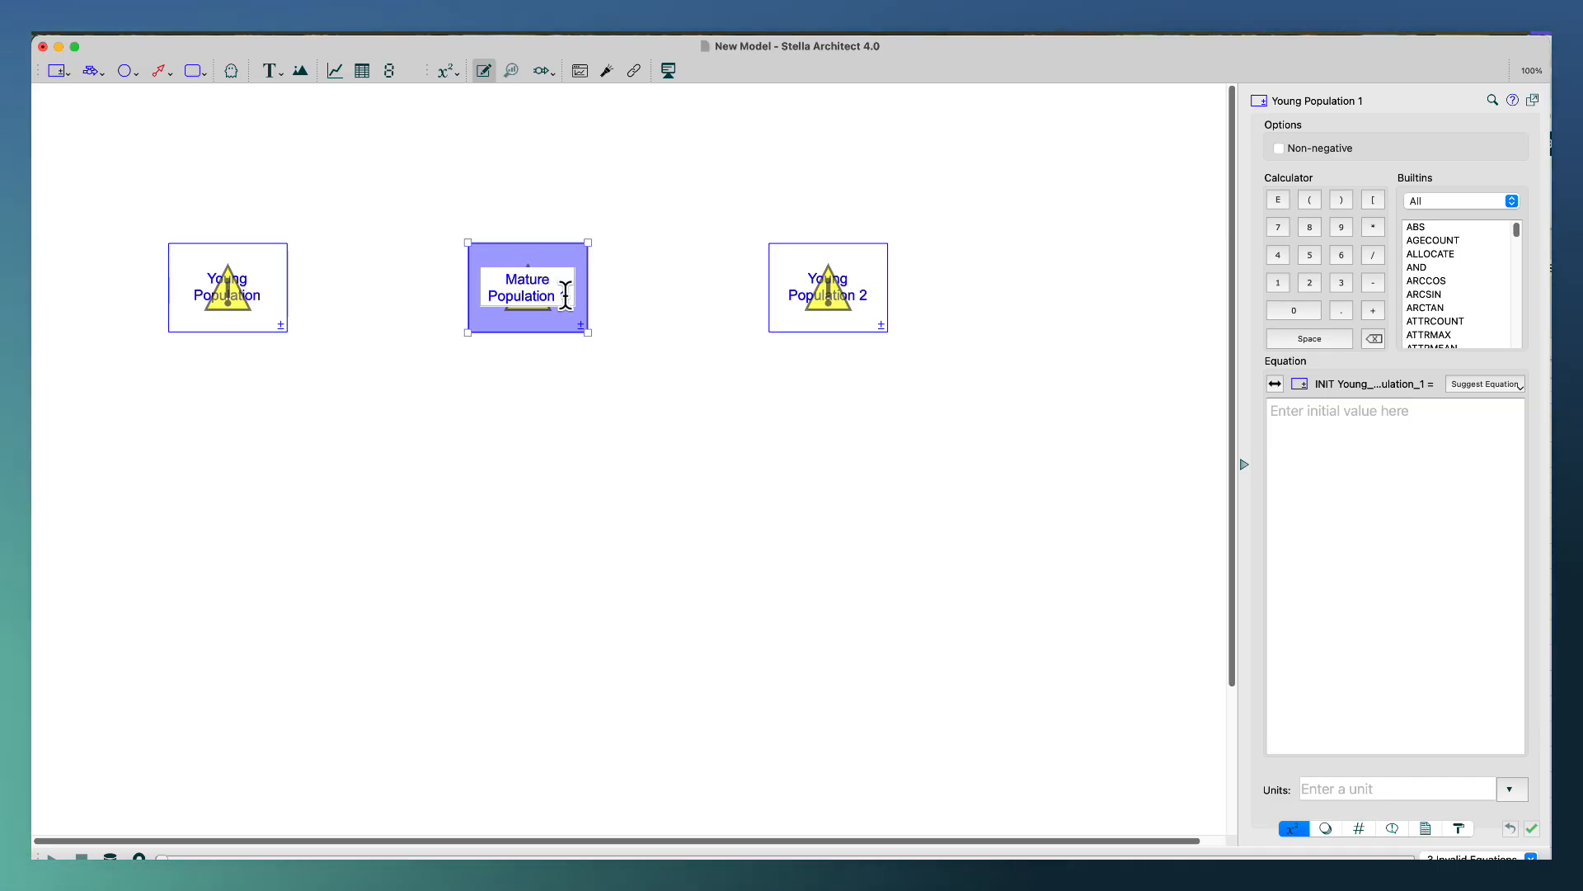
key(BackSpace)
key(BackSpace)
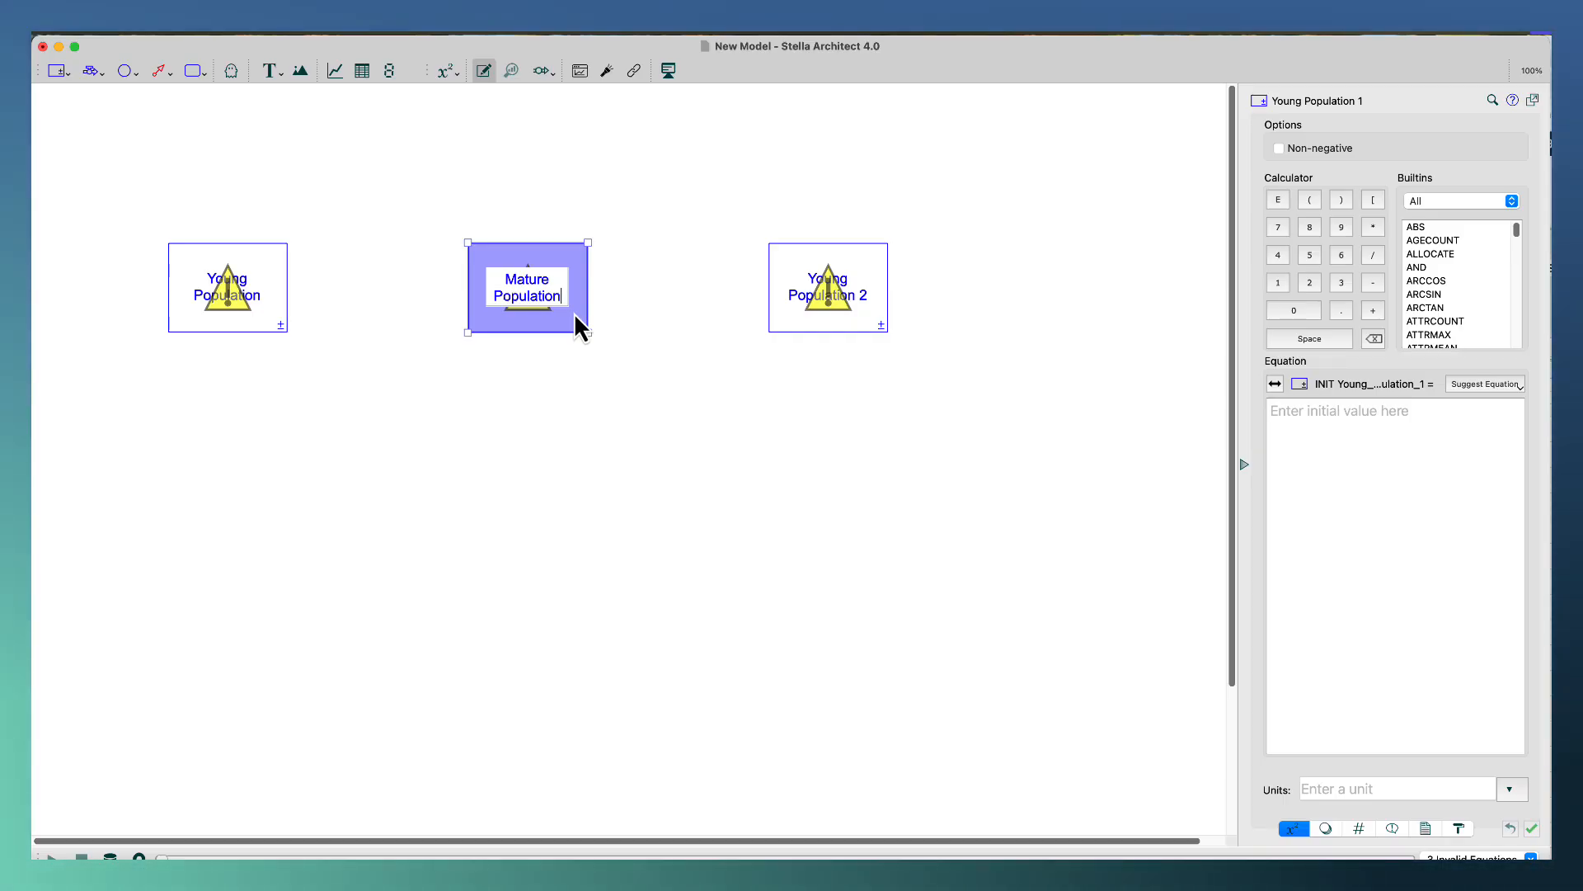
key(Return)
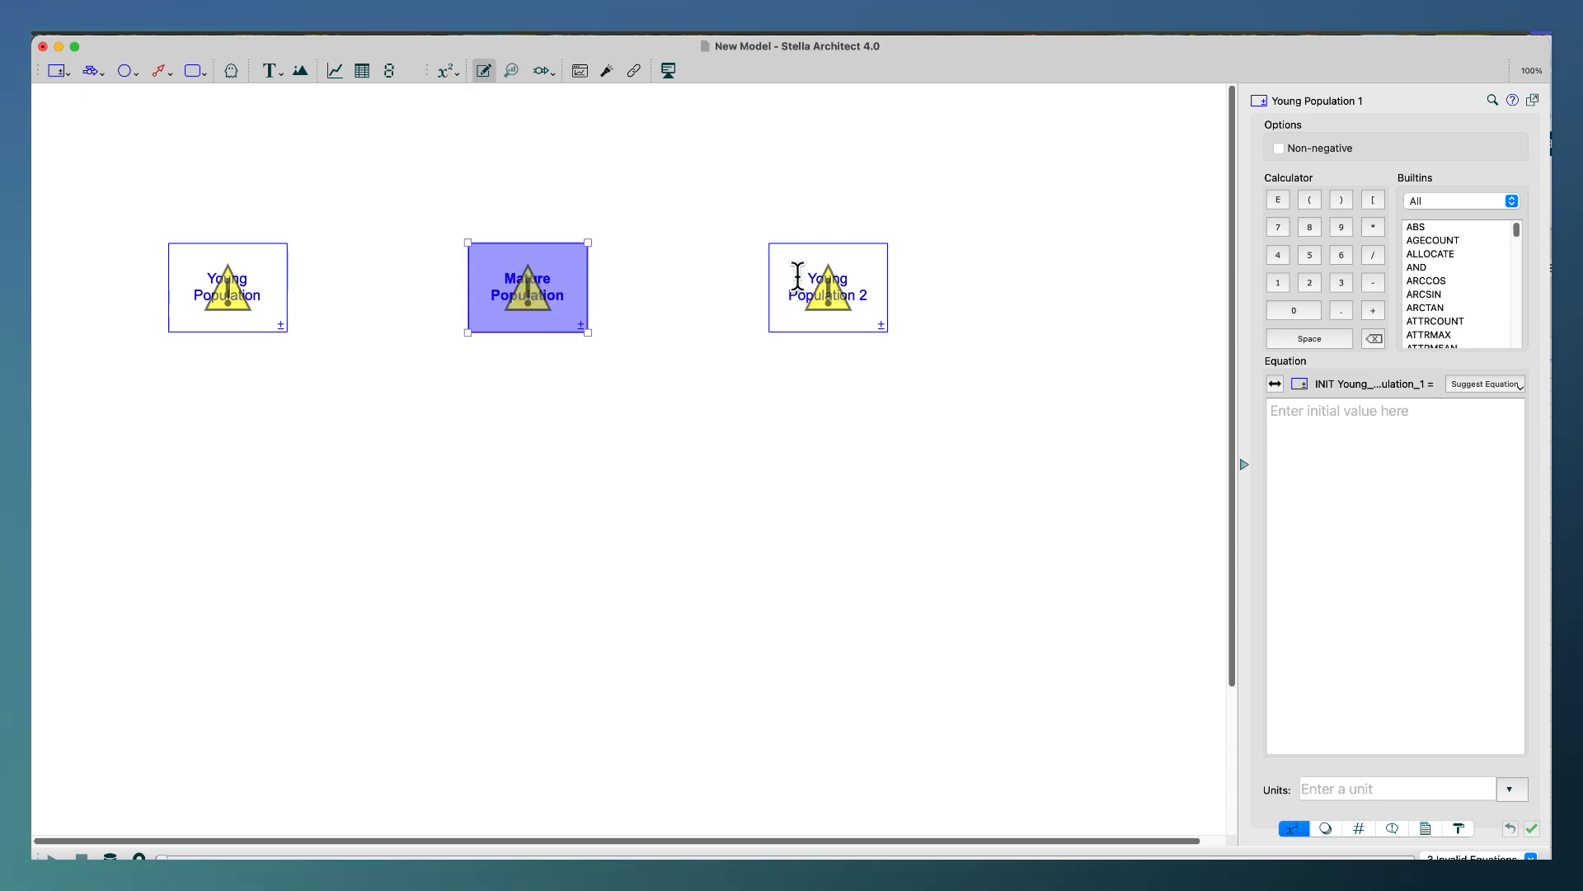
Rename the last stock in the row Elderly Population.
double_click(799, 278)
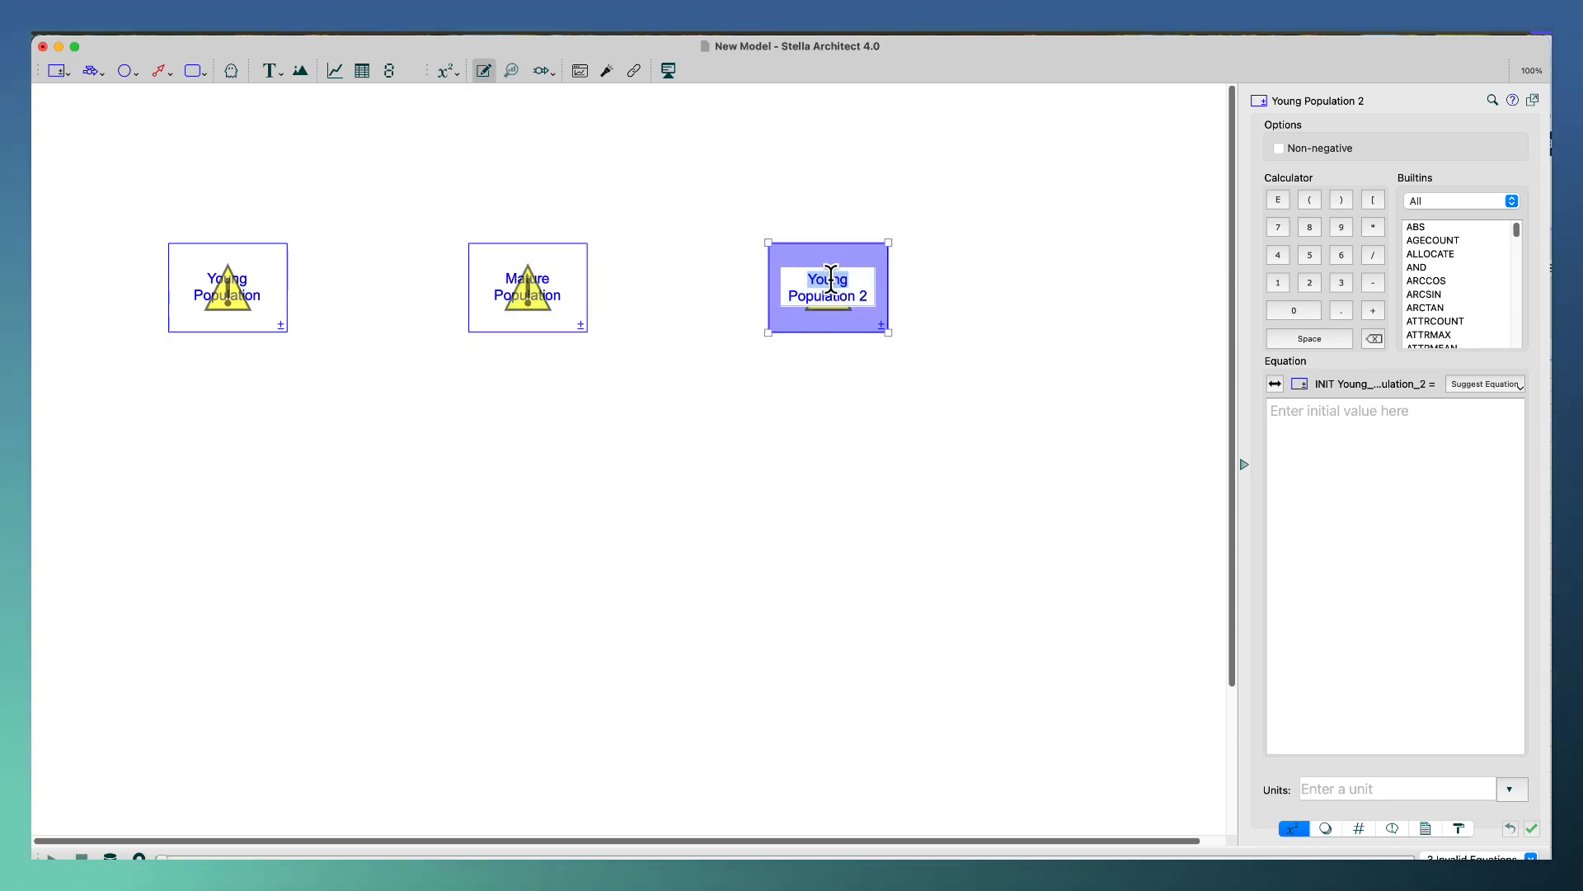
text(lder)
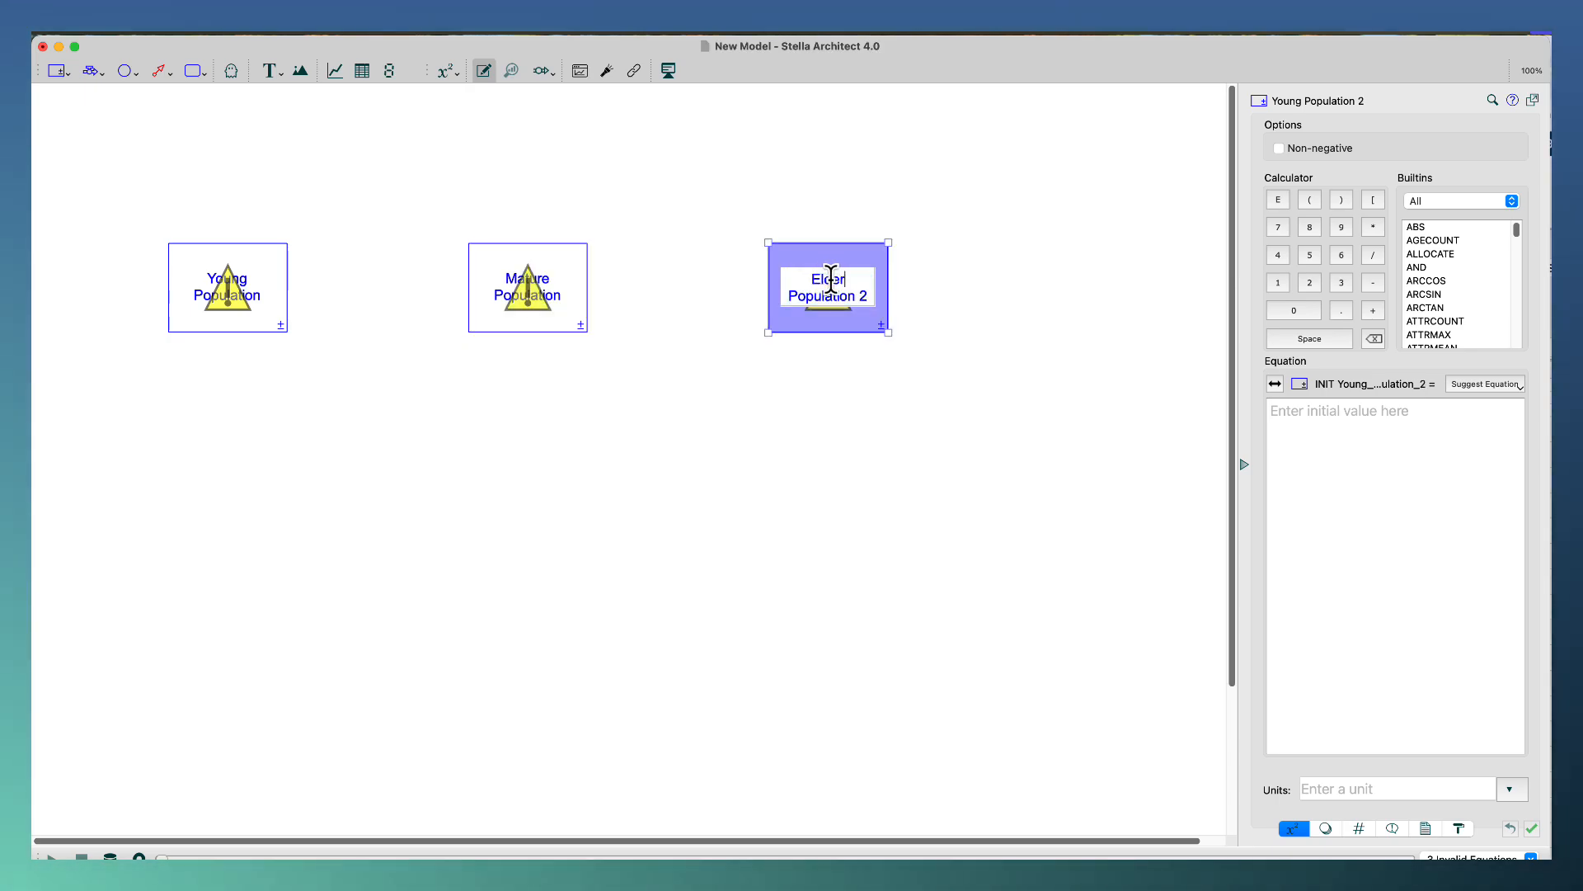
text(ly)
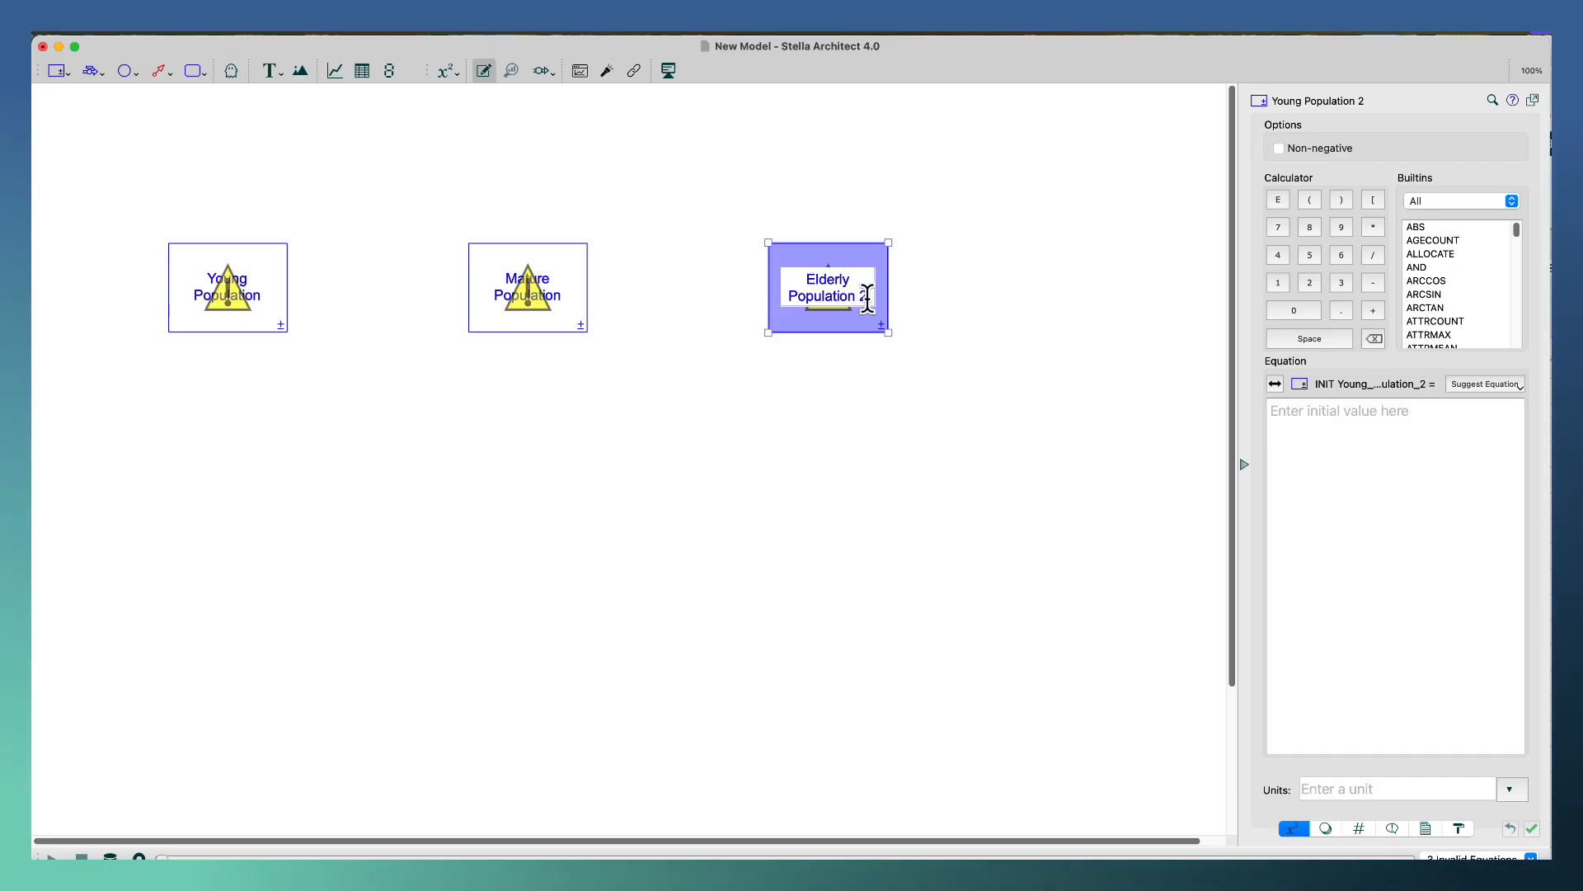
key(BackSpace)
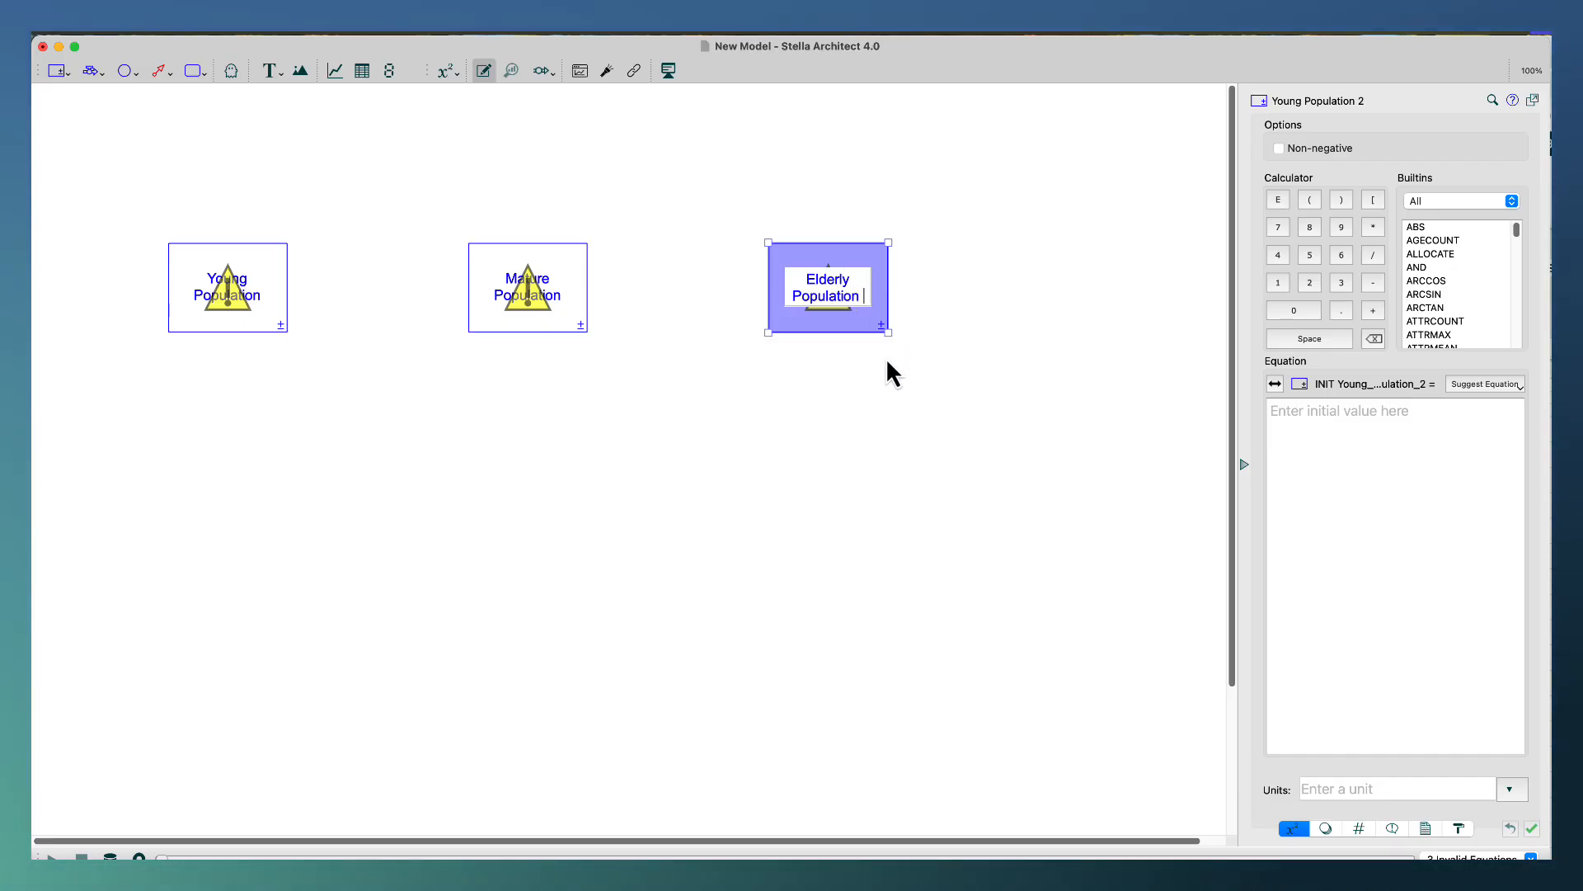
key(BackSpace)
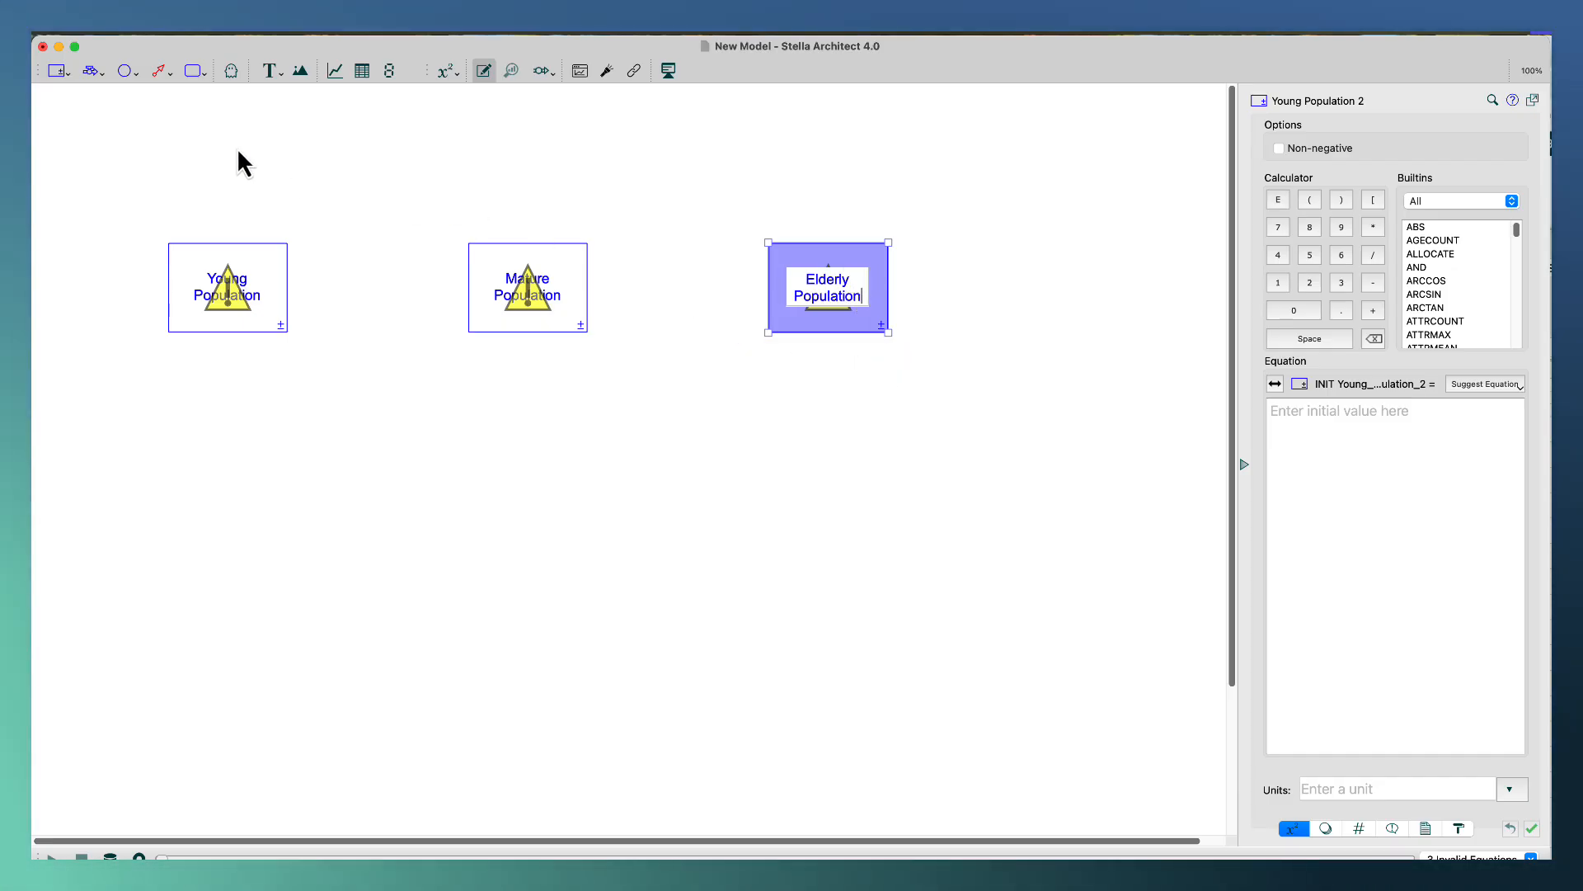
Draw a flow from outside the model into the Young Population stock and name it Births.
click(90, 74)
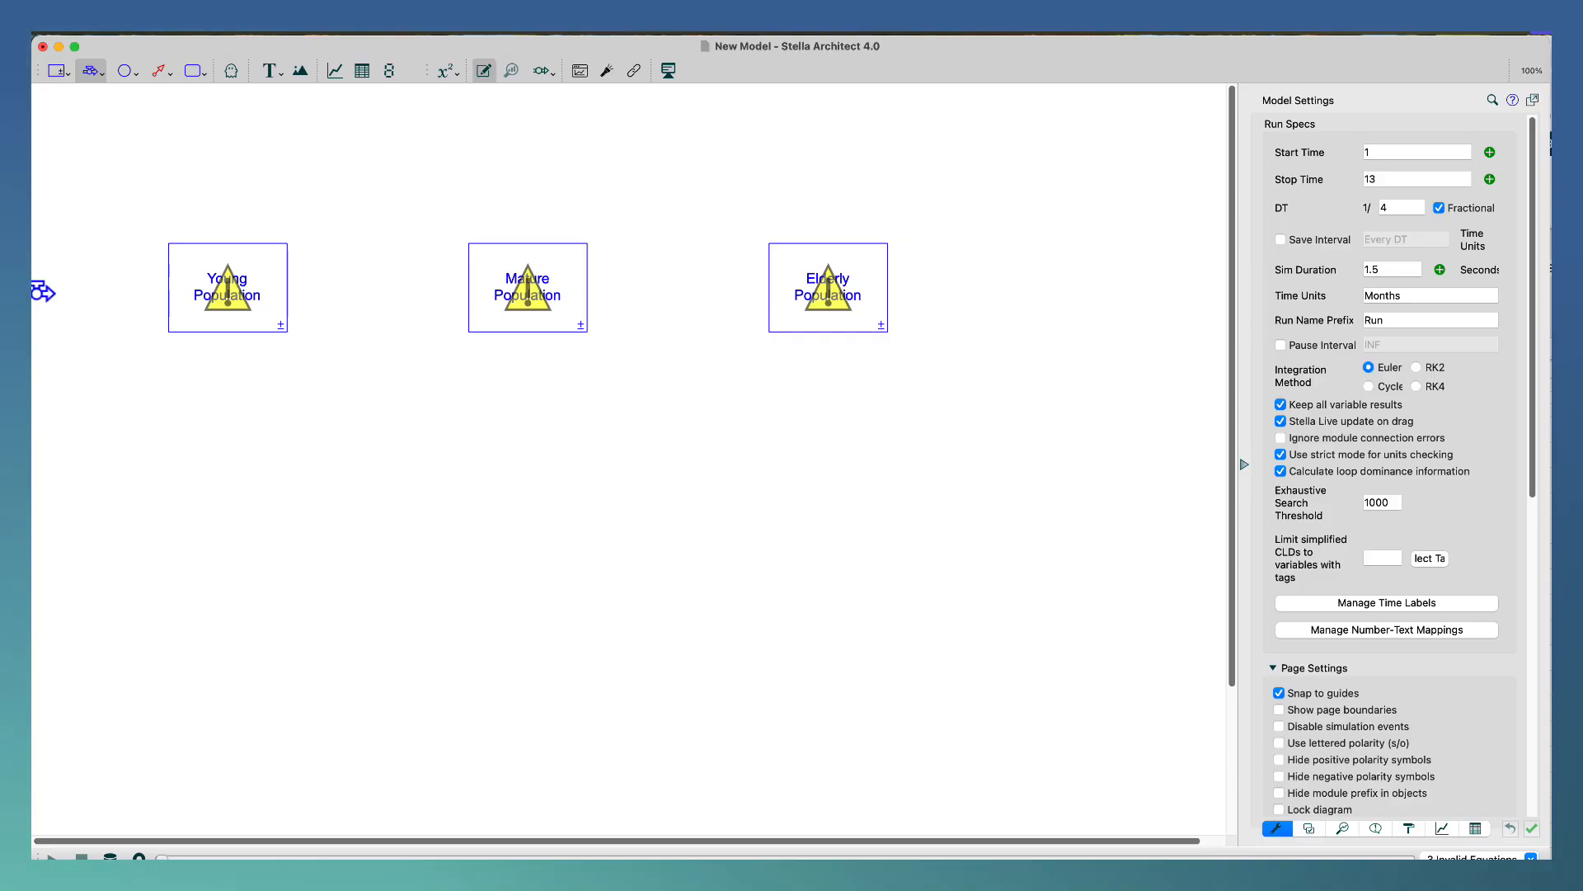
drag(43, 292, 217, 290)
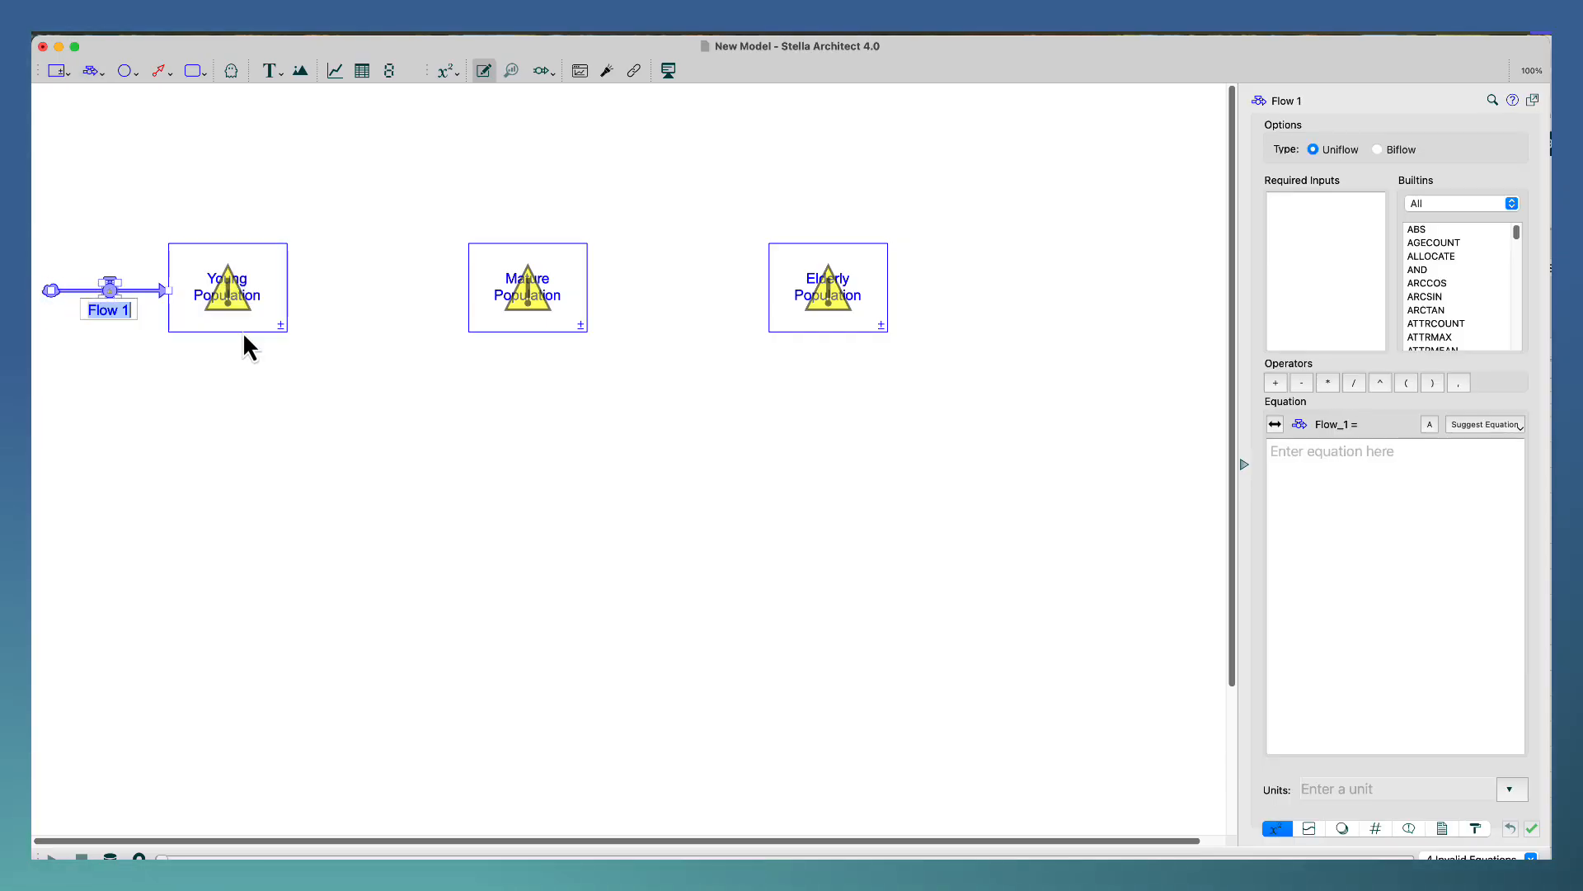
text(Births)
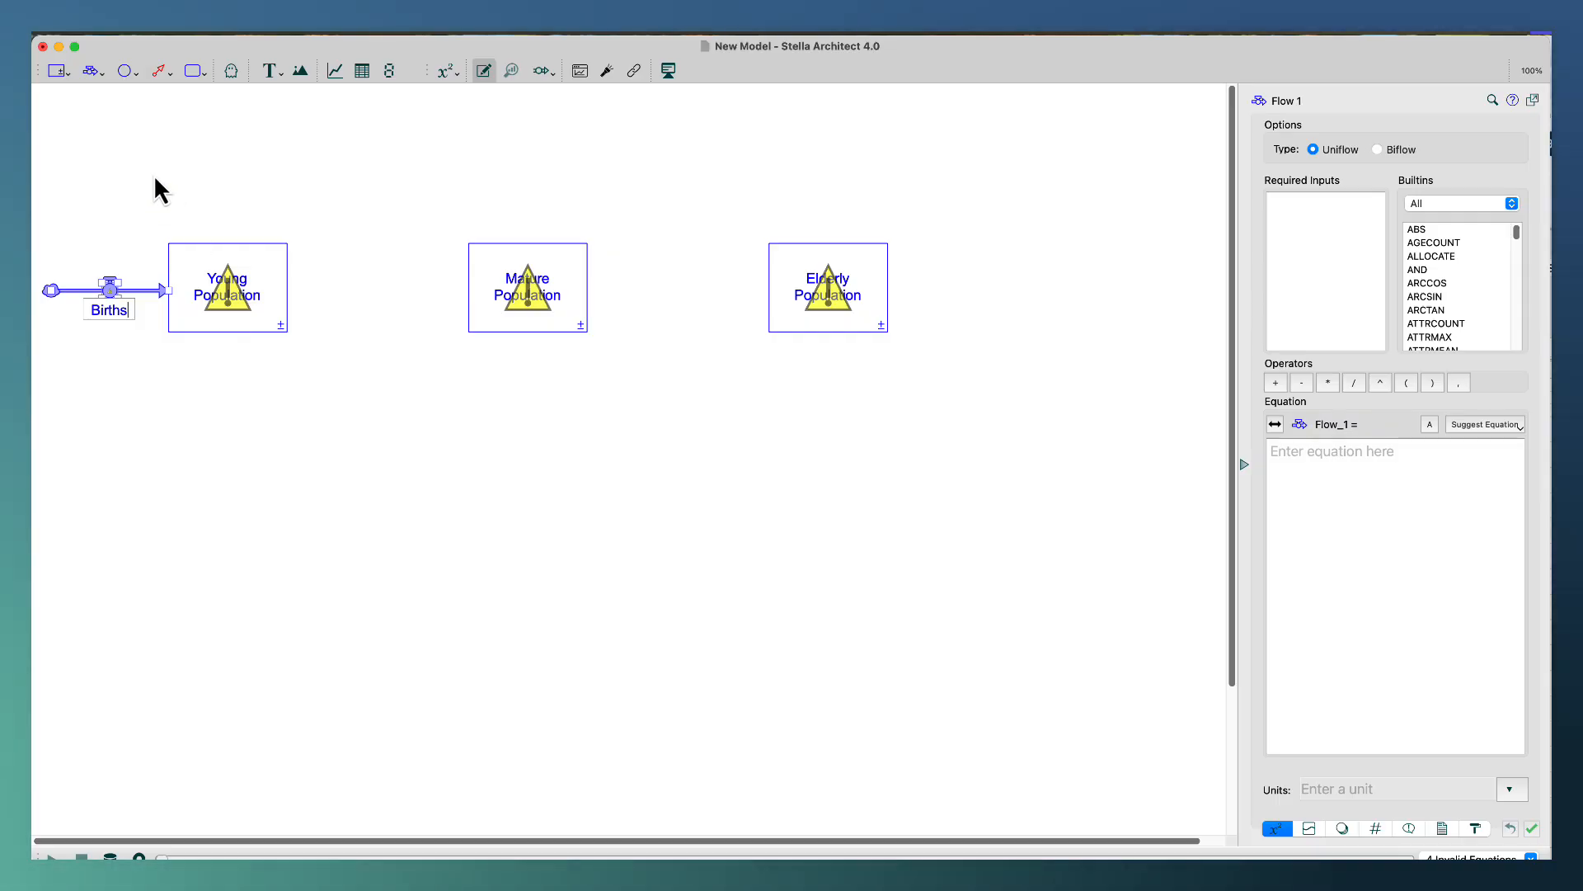
Draw a flow from the Young Population stock to the Mature Population stock.
click(91, 71)
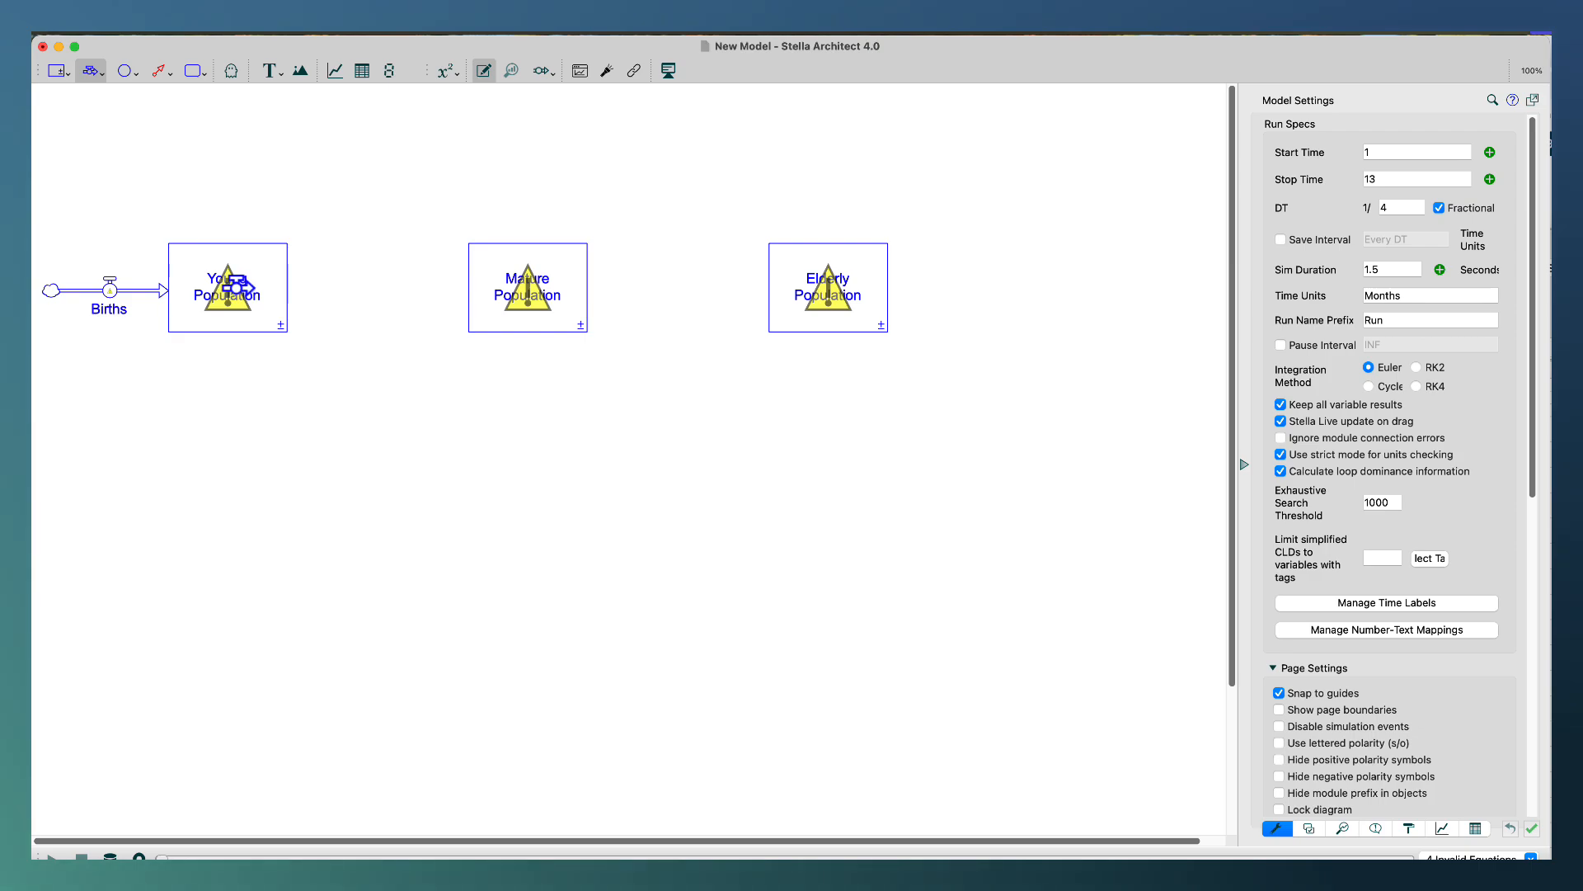
drag(237, 290, 527, 296)
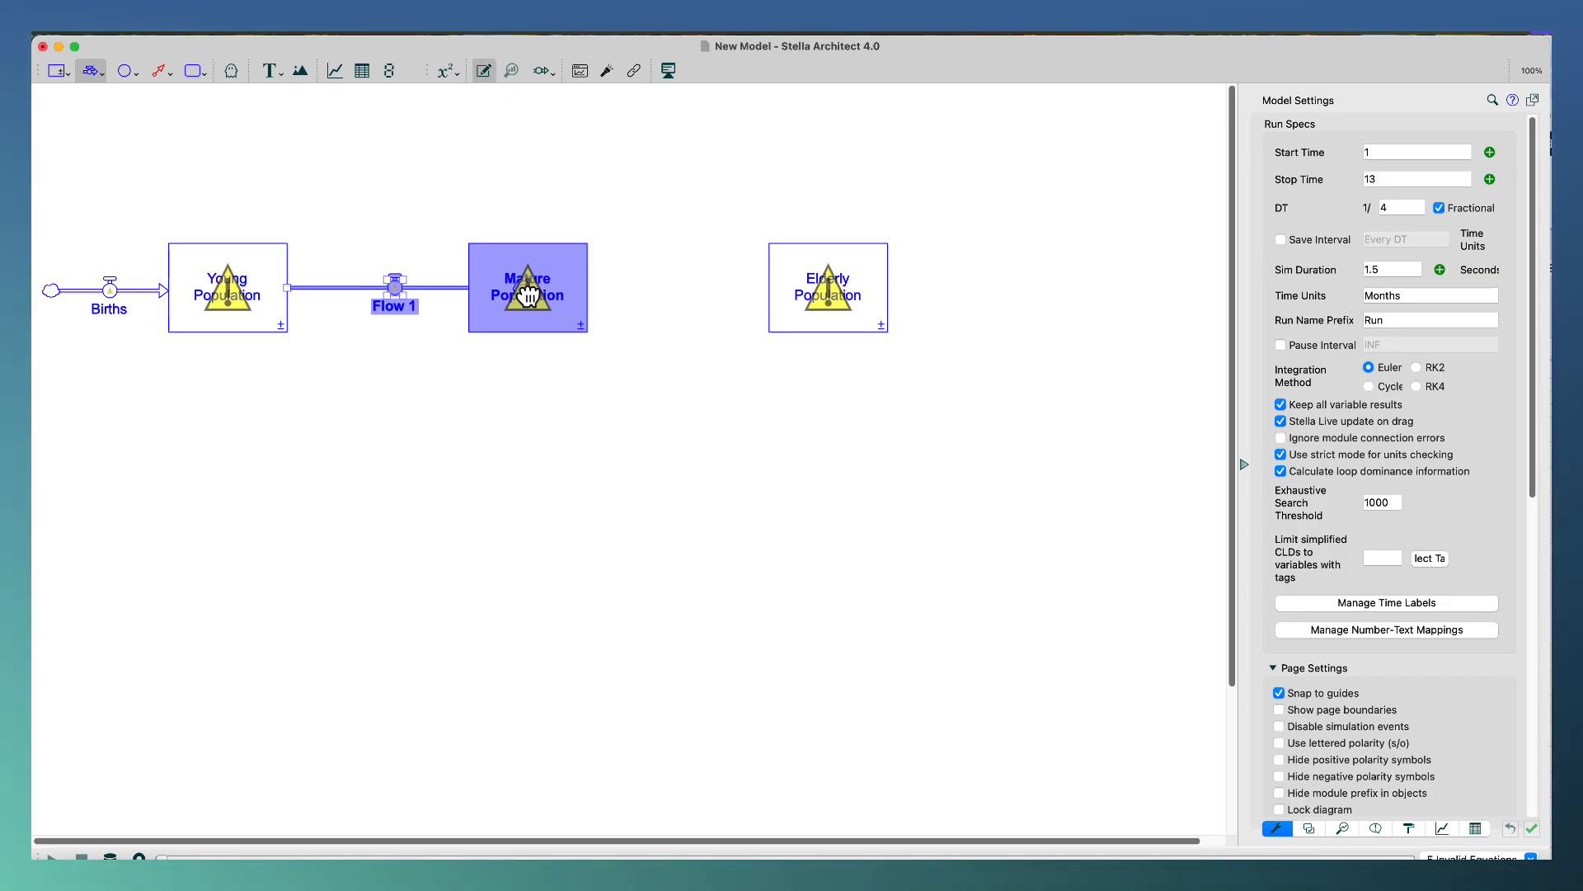
drag(528, 295, 526, 298)
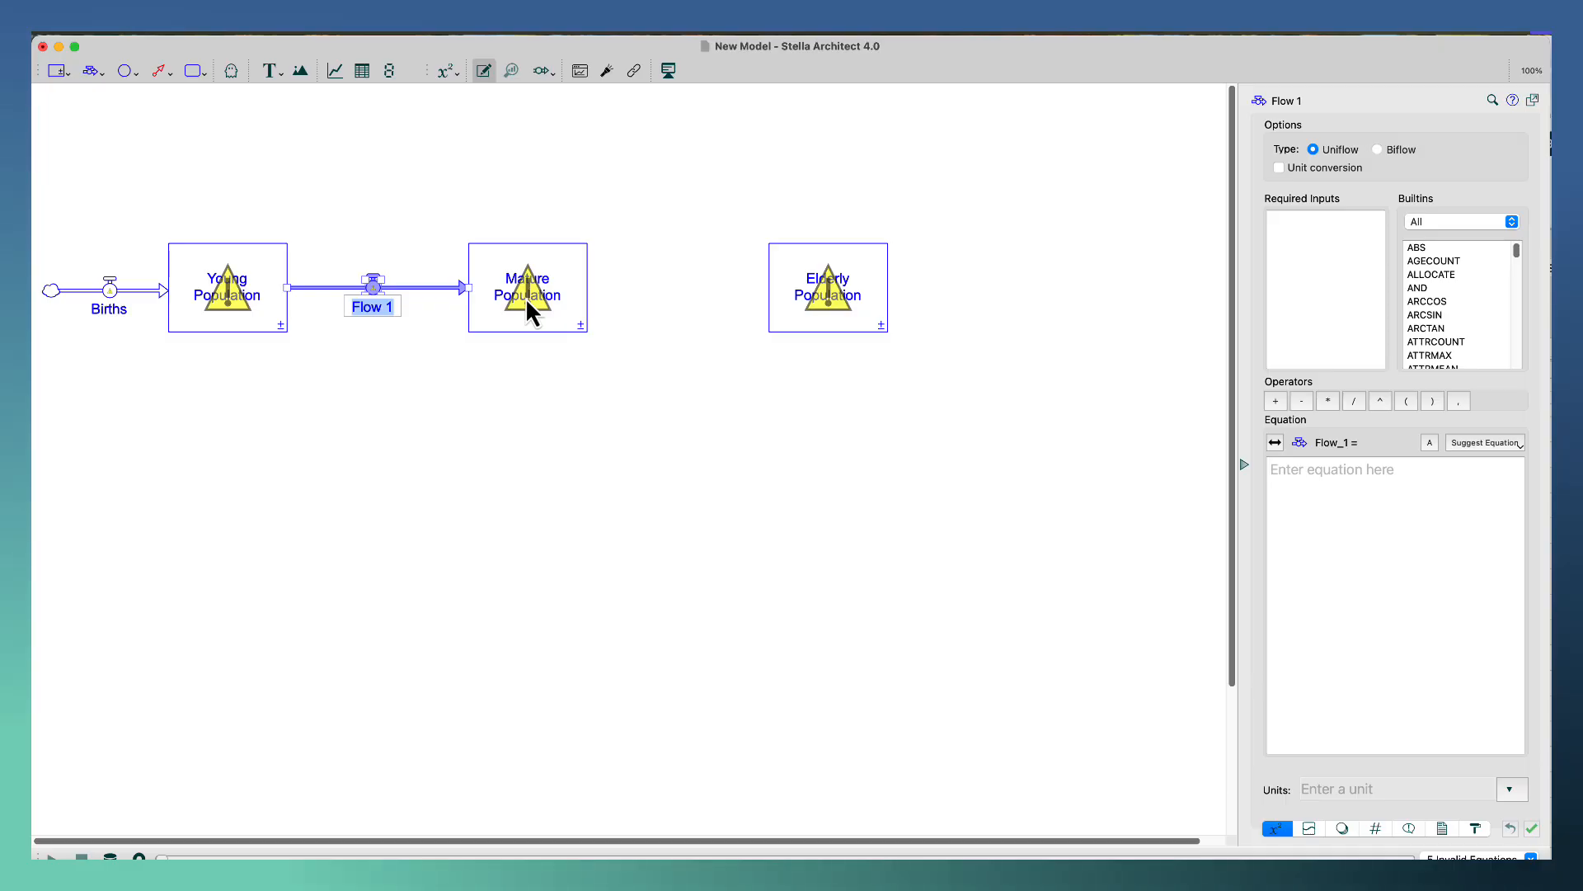
Name the flow between the Young Population and Mature Population stocks Maturation.
text(Matu)
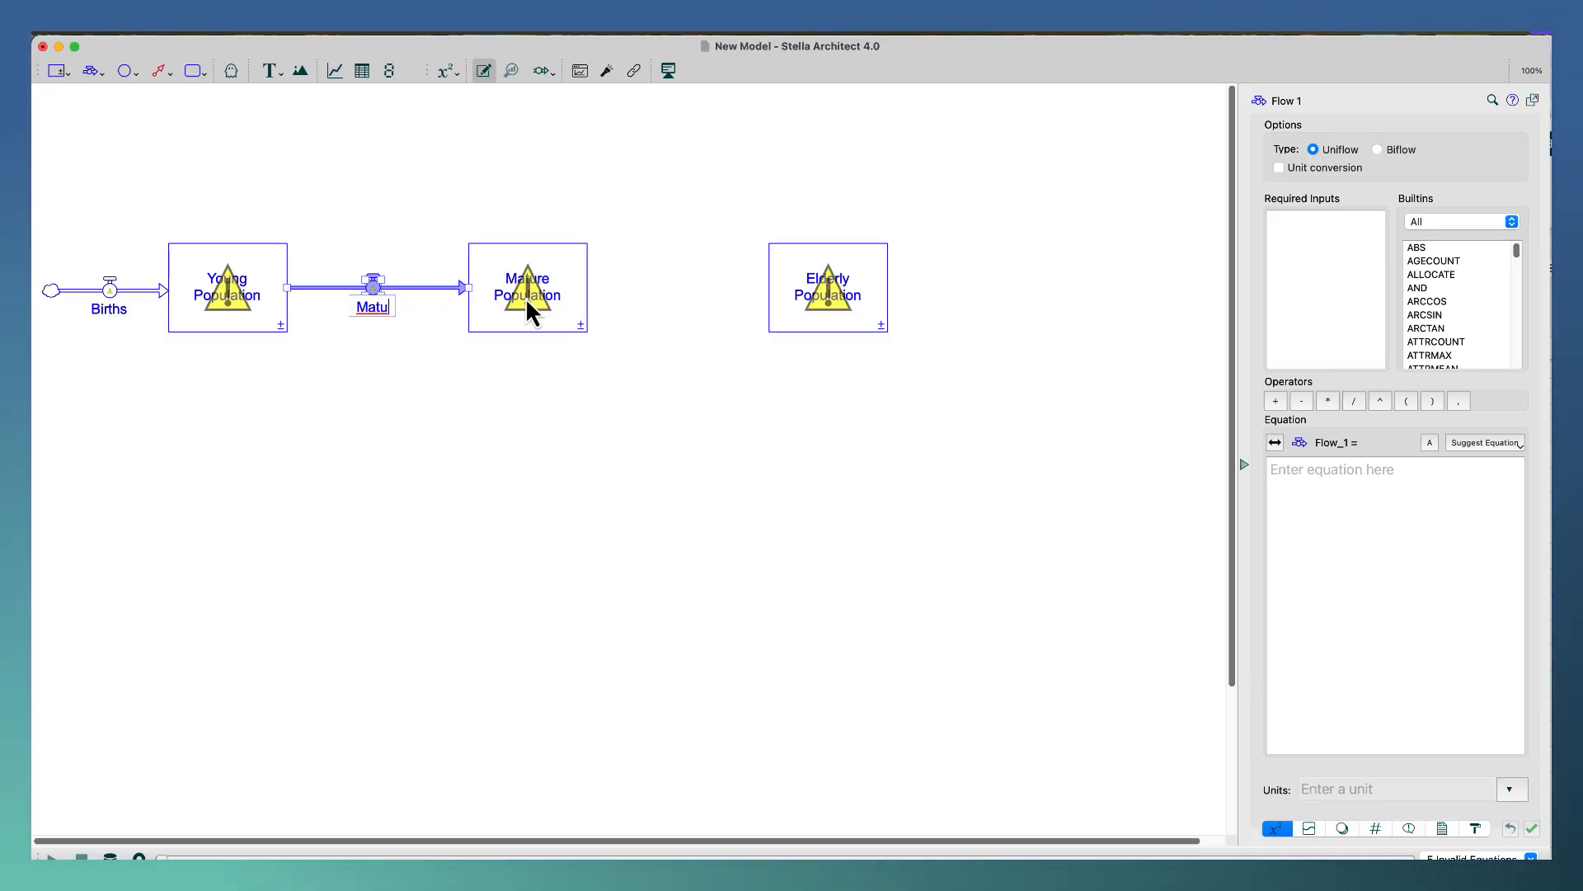
text(ration)
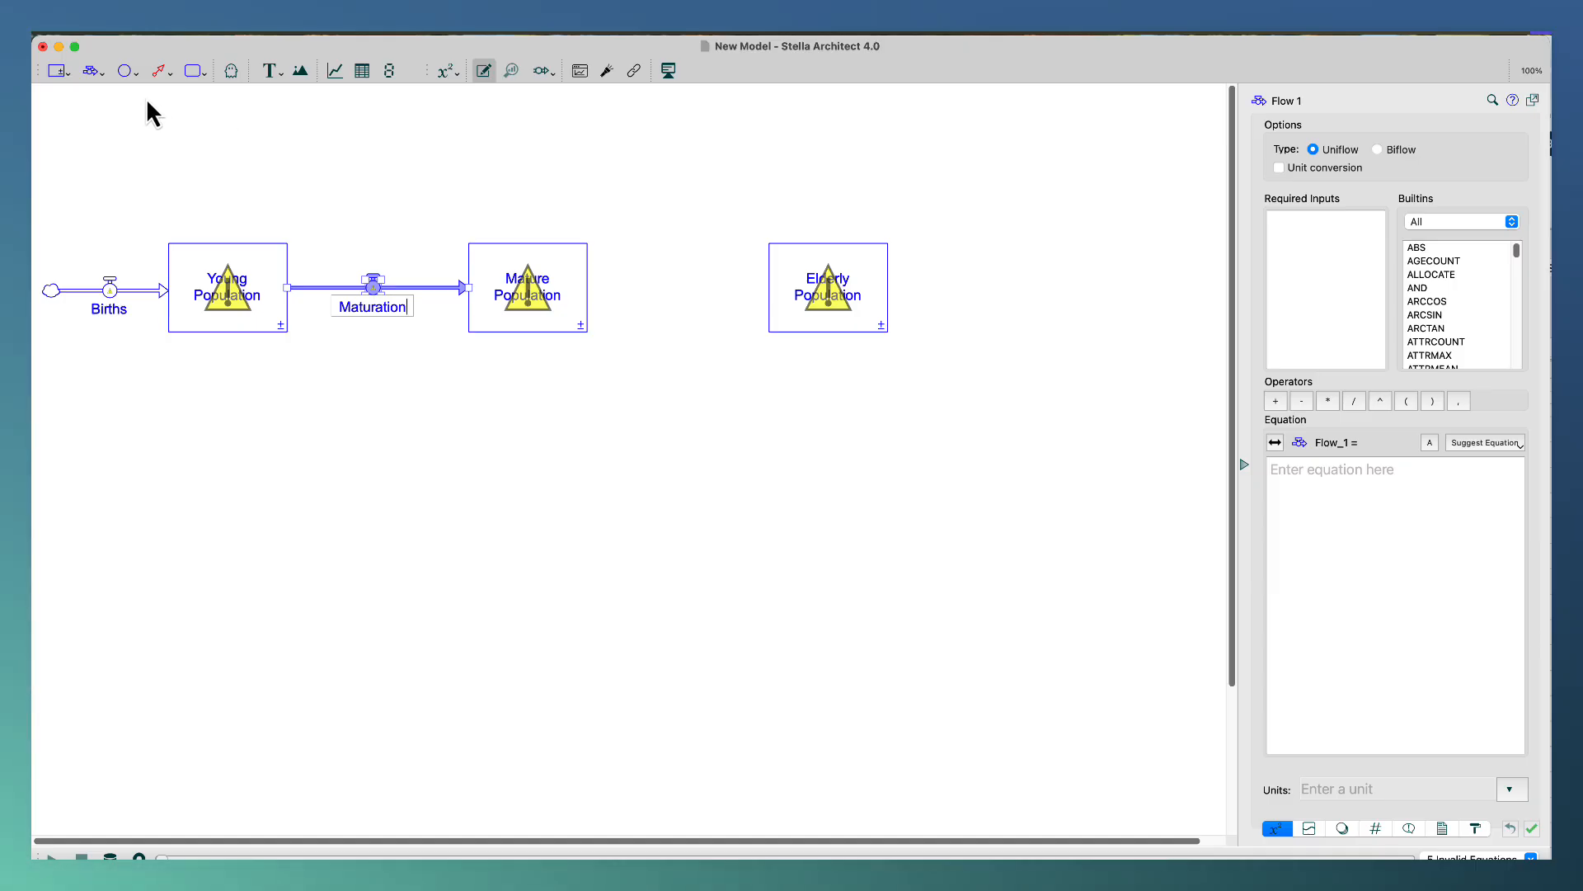
Draw a flow from the Mature Population stock to the Elderly Population stock and name it Aging.
click(92, 73)
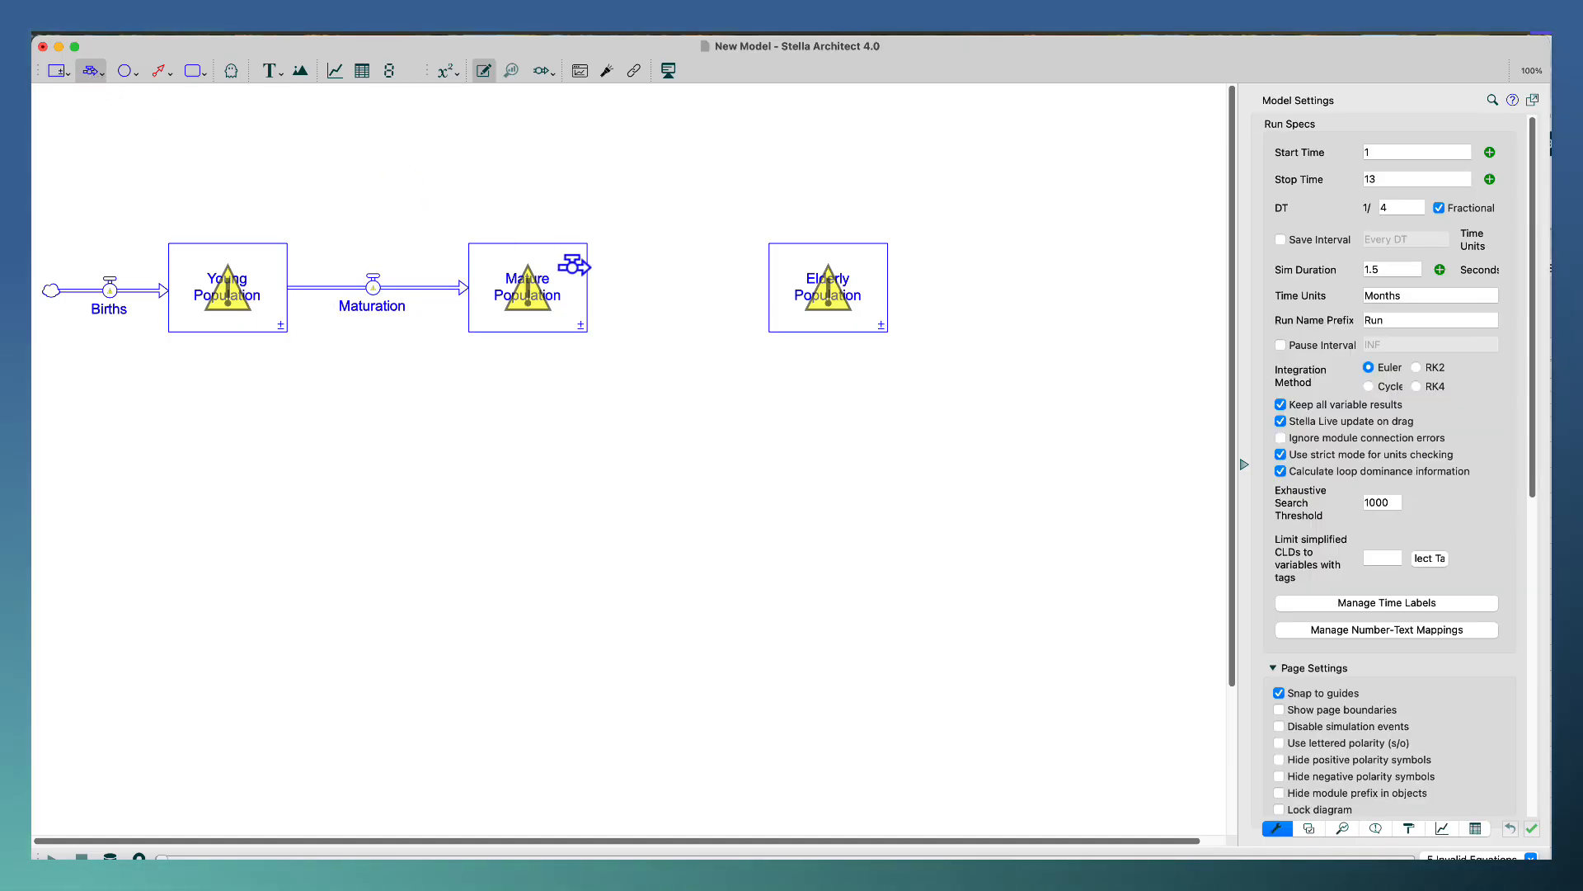
drag(542, 289, 823, 306)
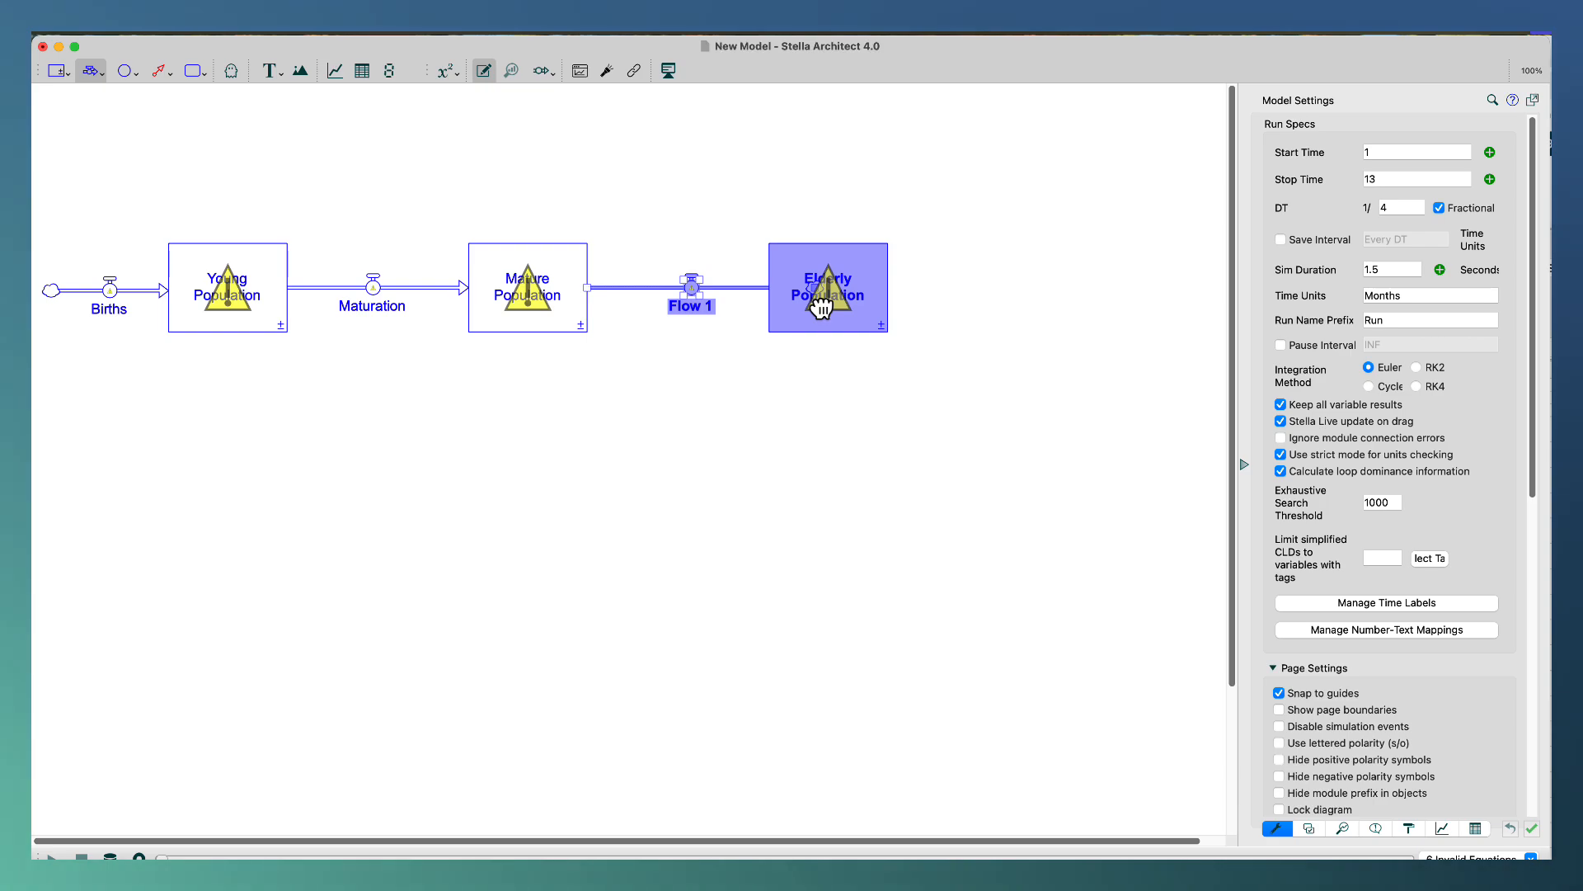
drag(822, 308, 822, 308)
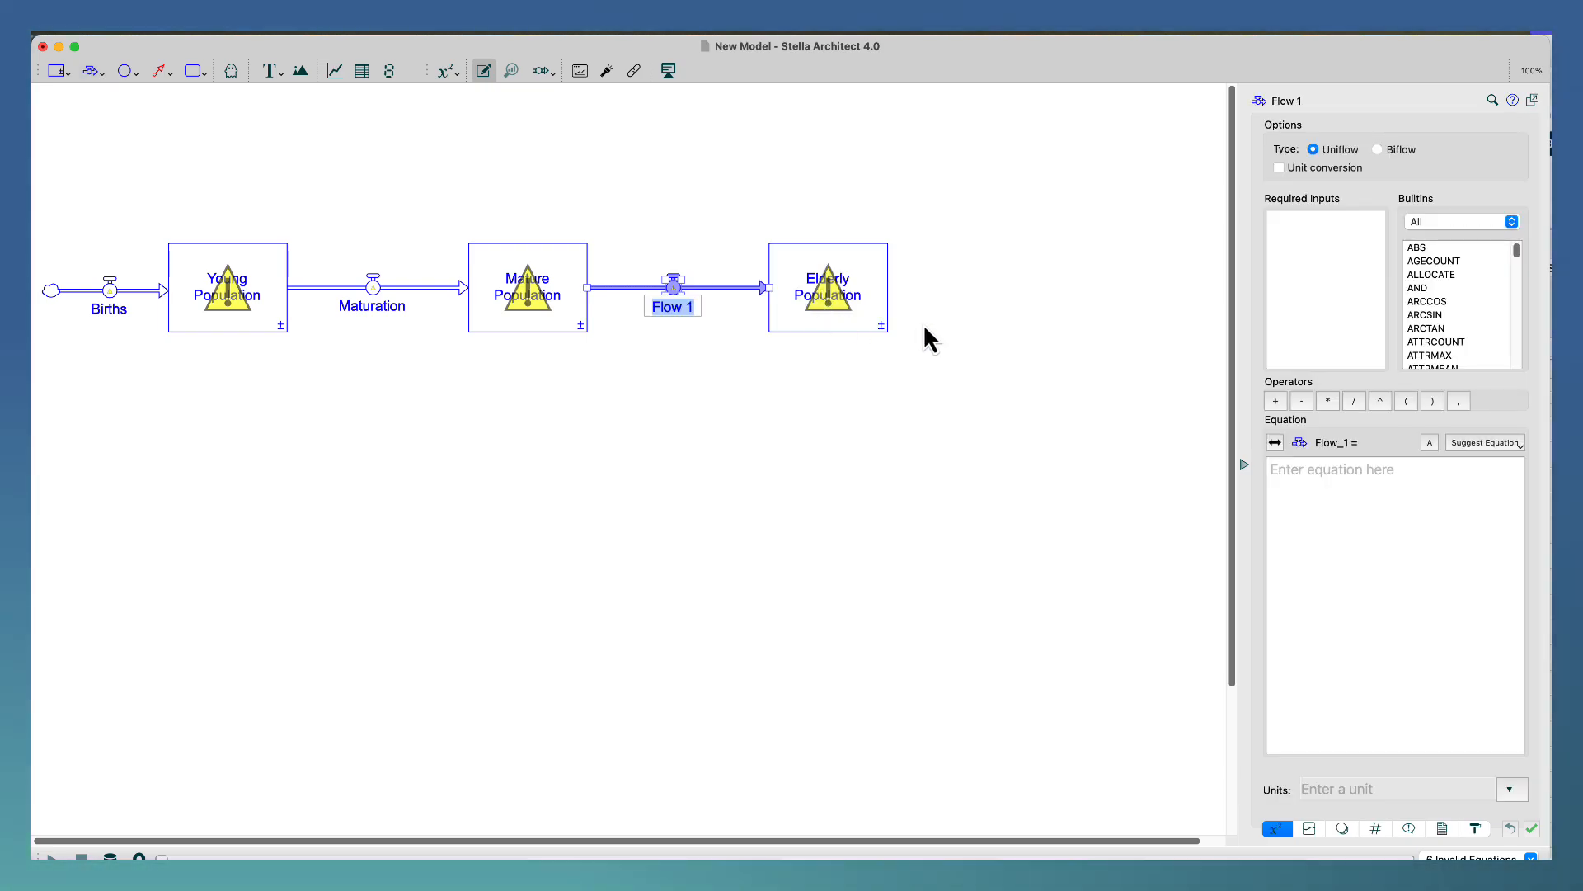
text(Againg)
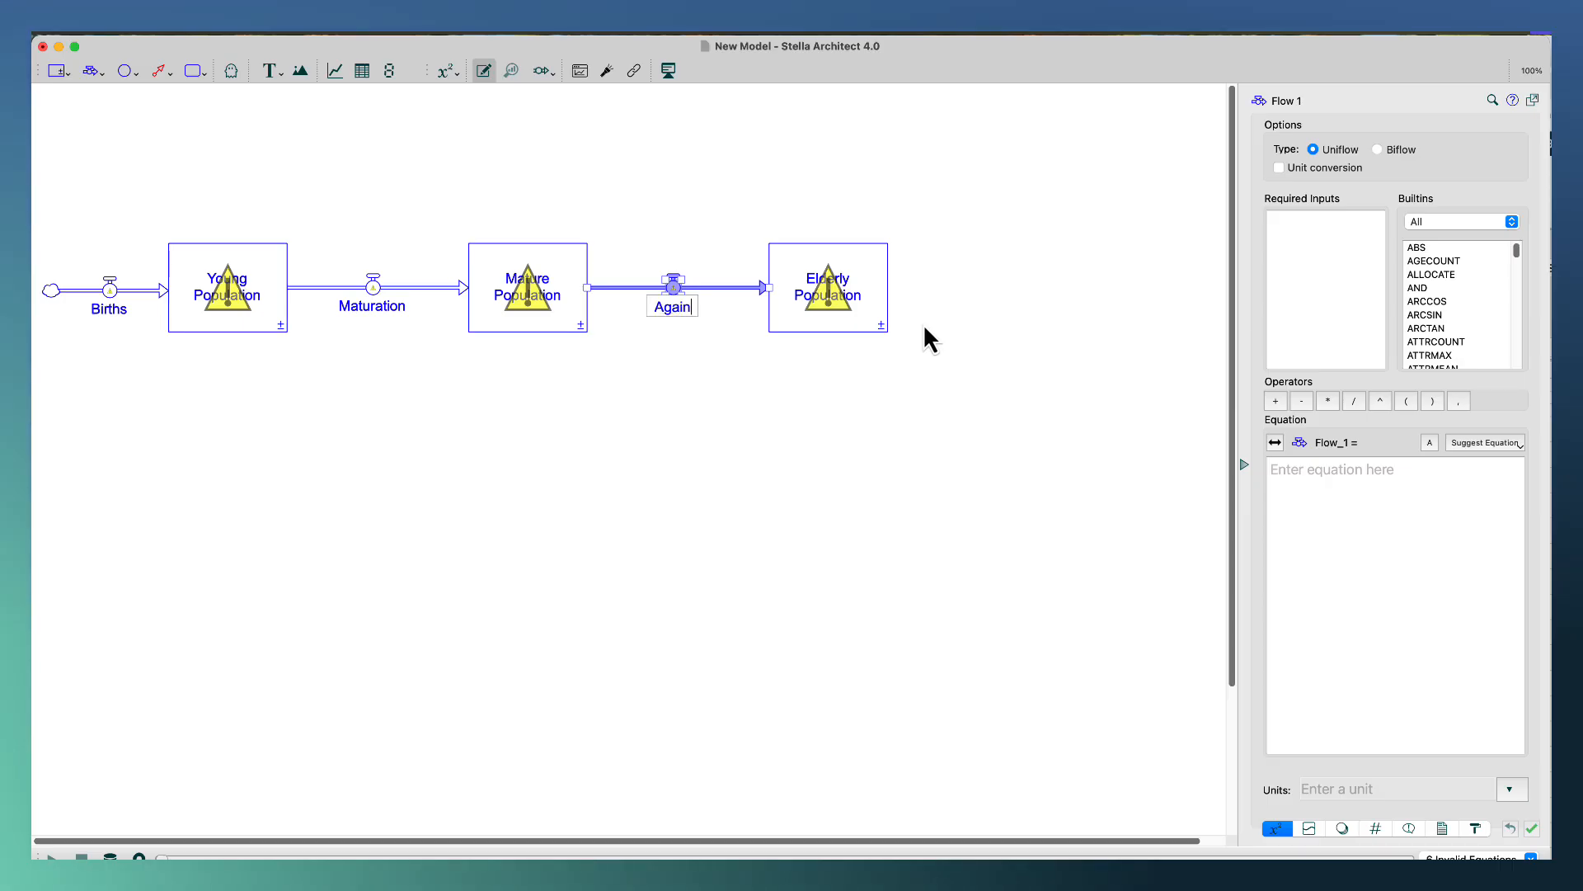
key(BackSpace)
key(BackSpace)
key(BackSpace)
key(BackSpace)
text(ing)
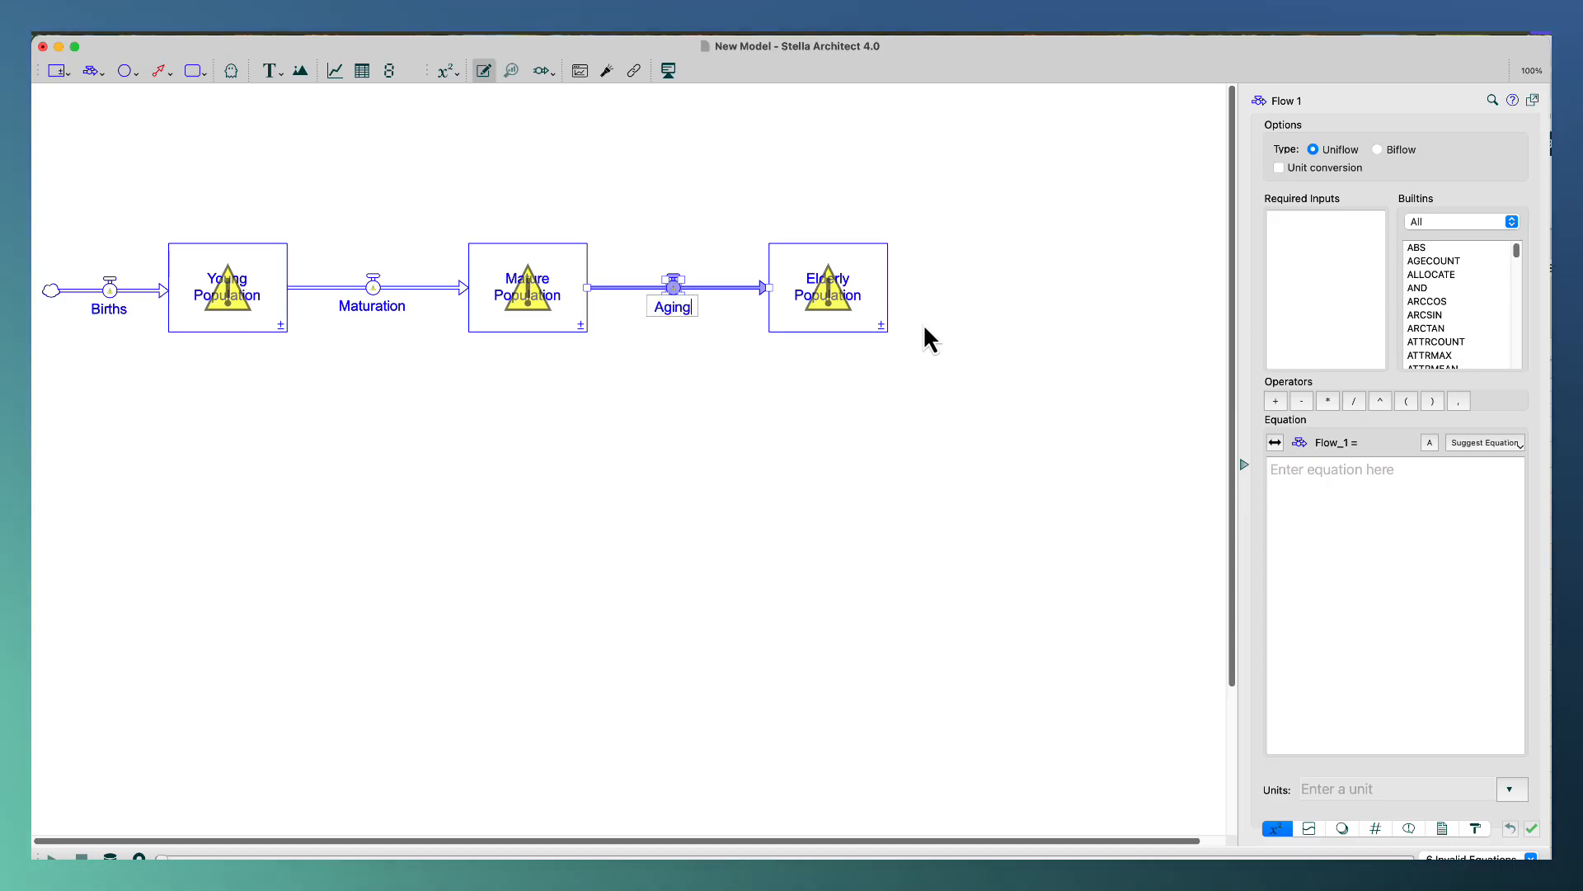
Draw an outflow from the Elderly Population stock to outside the model and name it Deaths.
click(102, 76)
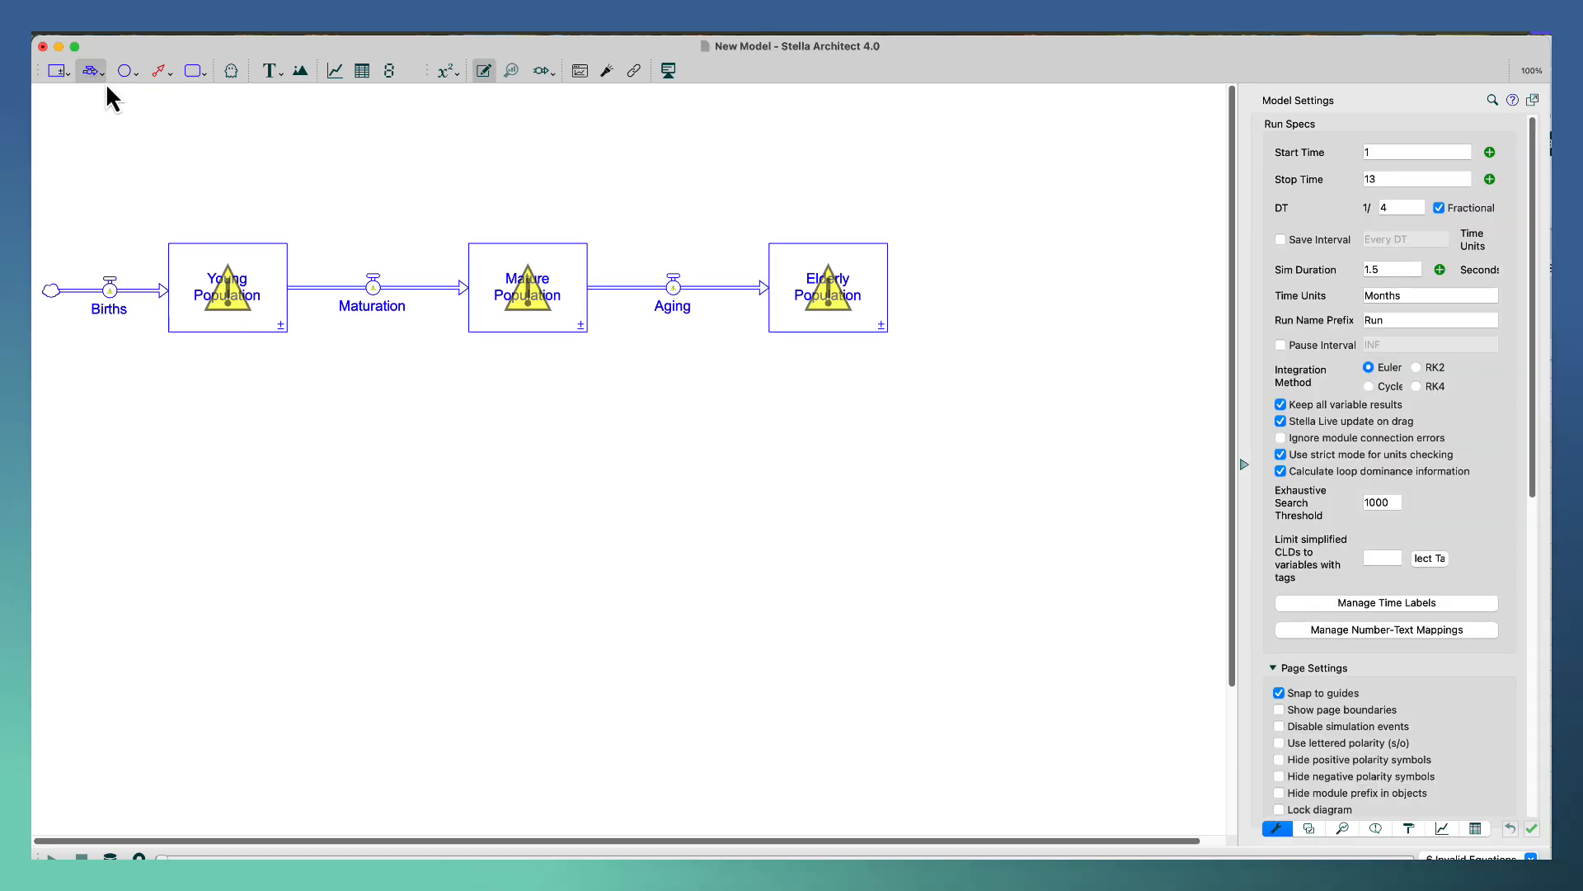
mouse_move(828, 287)
mouse_down()
mouse_move(1086, 293)
mouse_move(1056, 299)
mouse_move(1072, 293)
mouse_up()
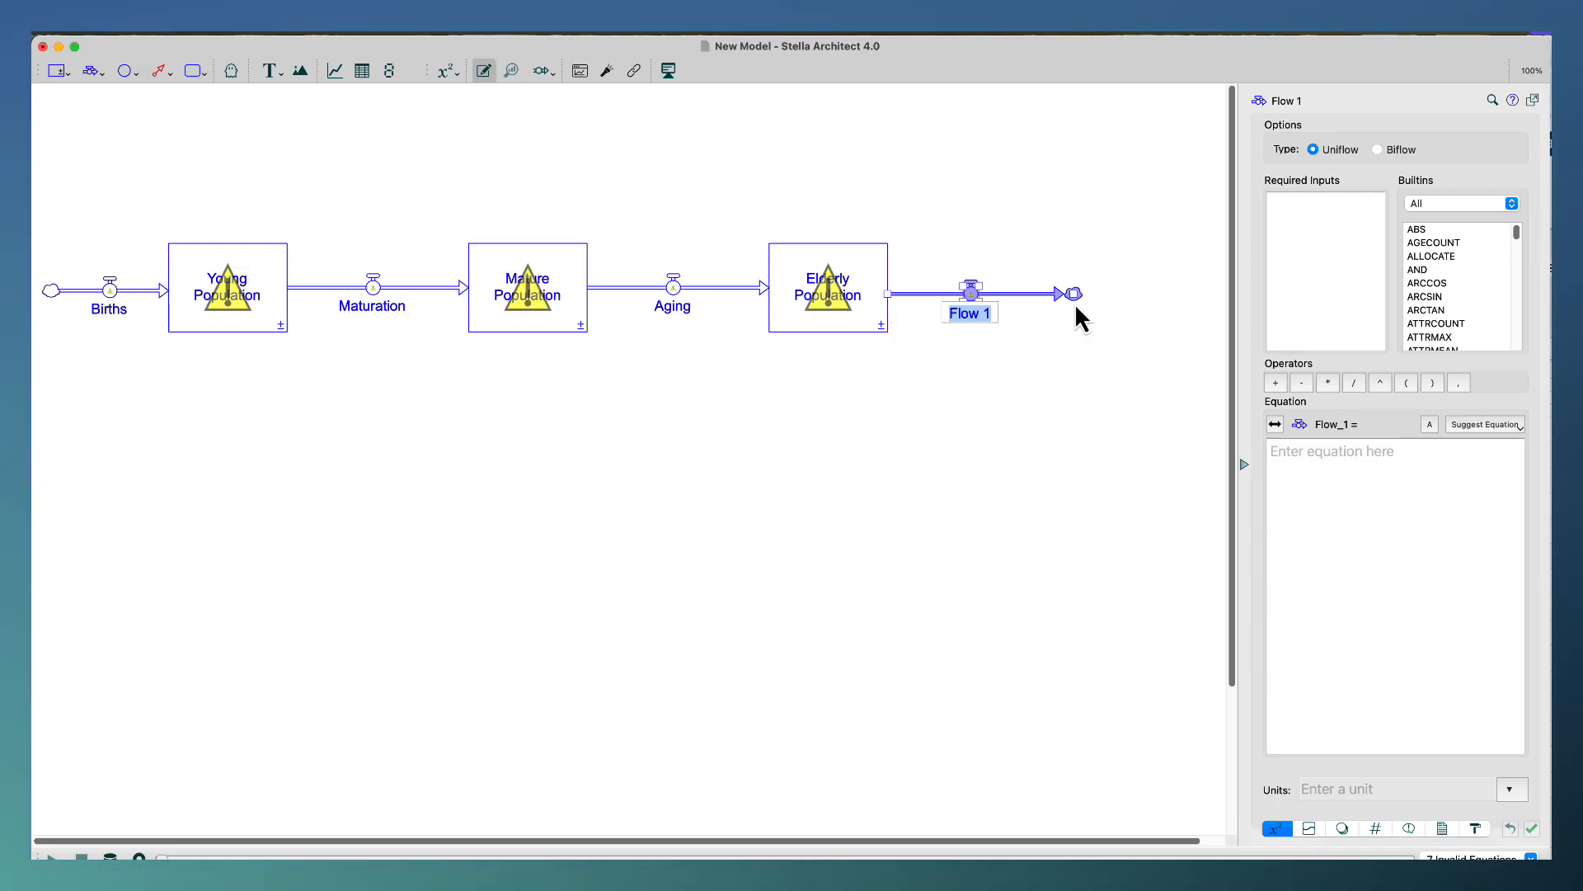
text(Deaths)
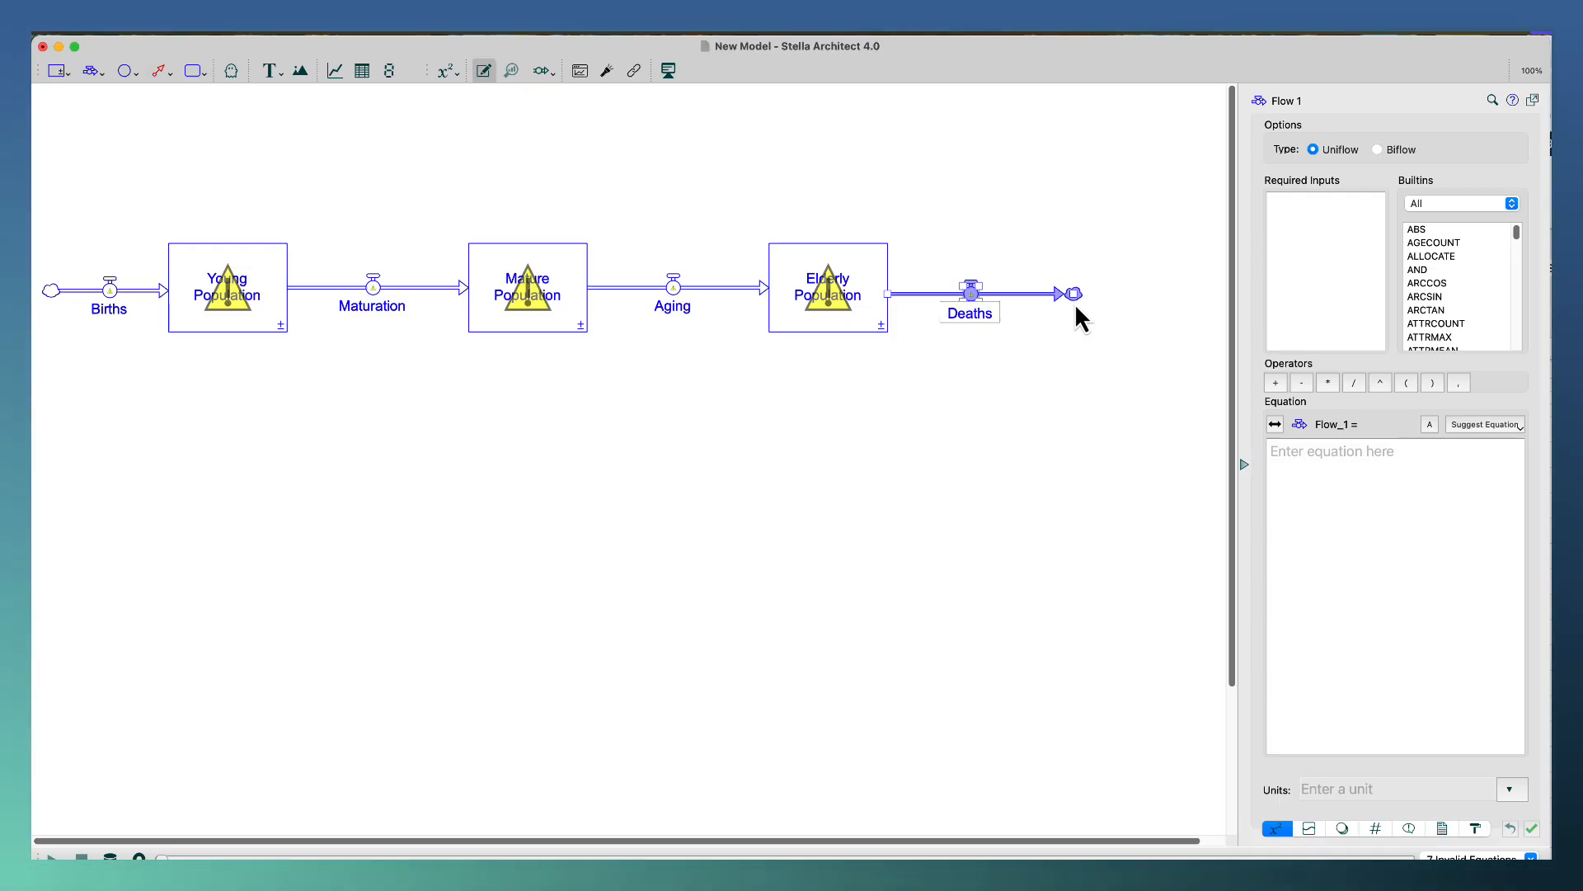
click(157, 171)
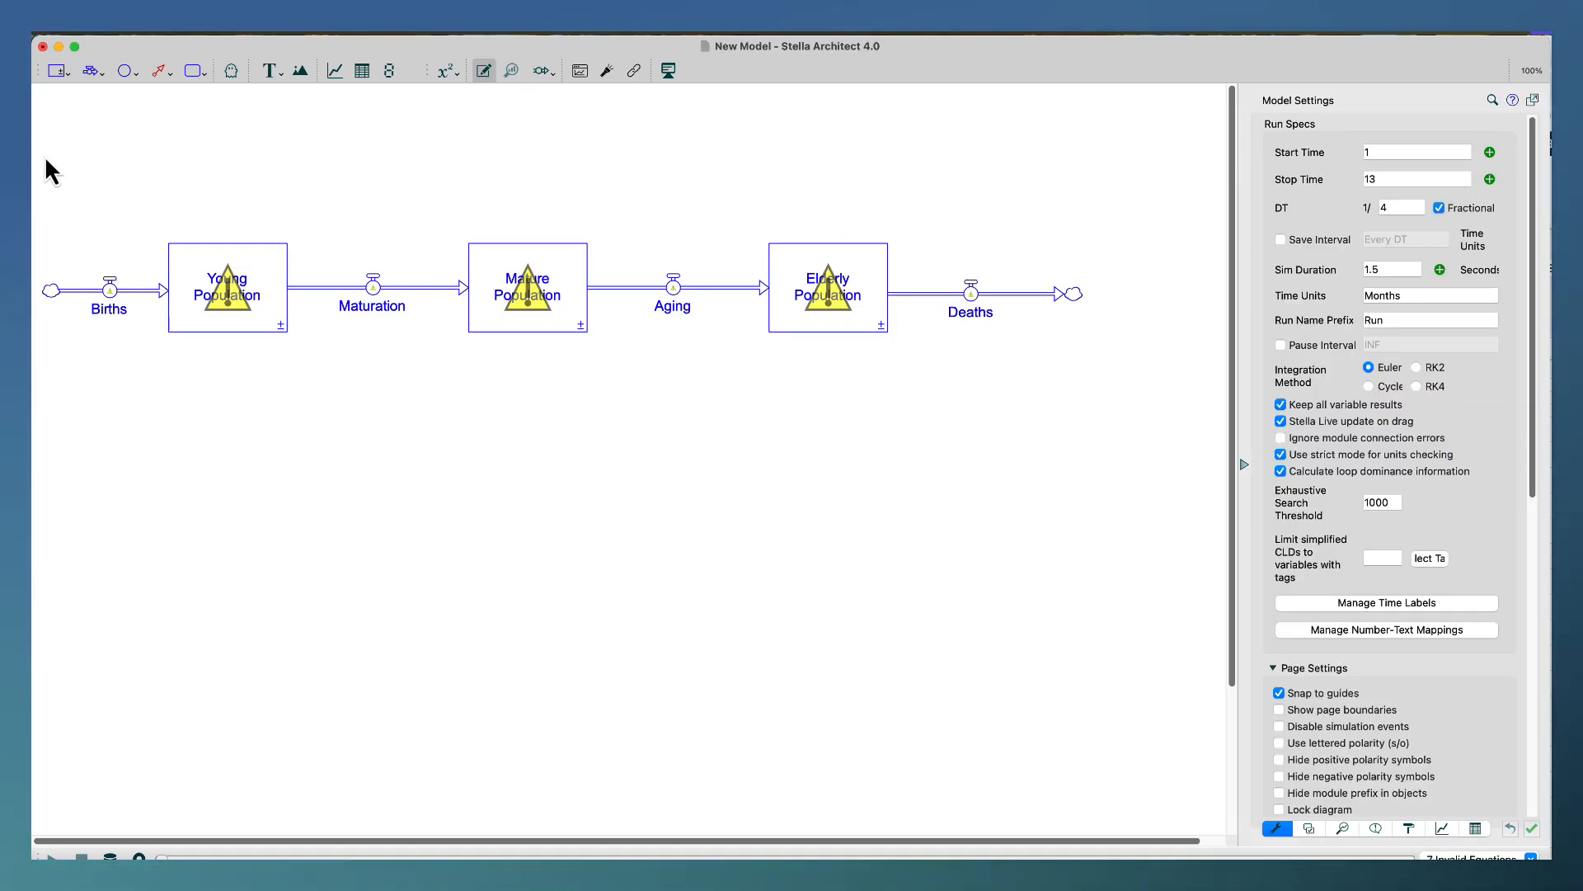
Move the whole stock-and-flow chain down and to the right, toward the middle of the canvas.
drag(45, 162, 1066, 422)
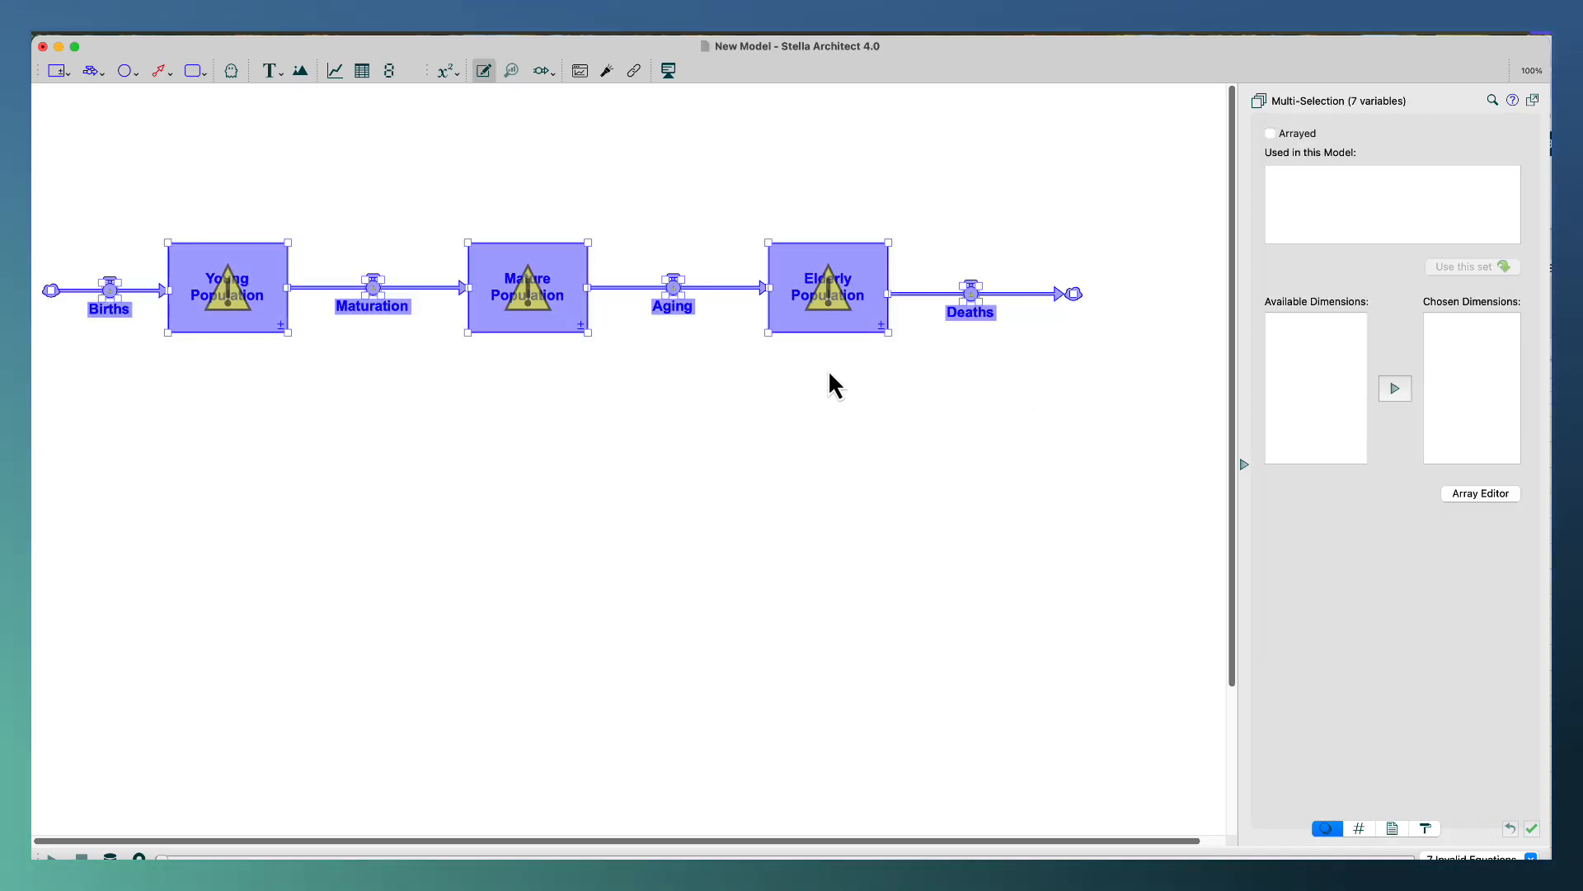
drag(817, 332, 922, 512)
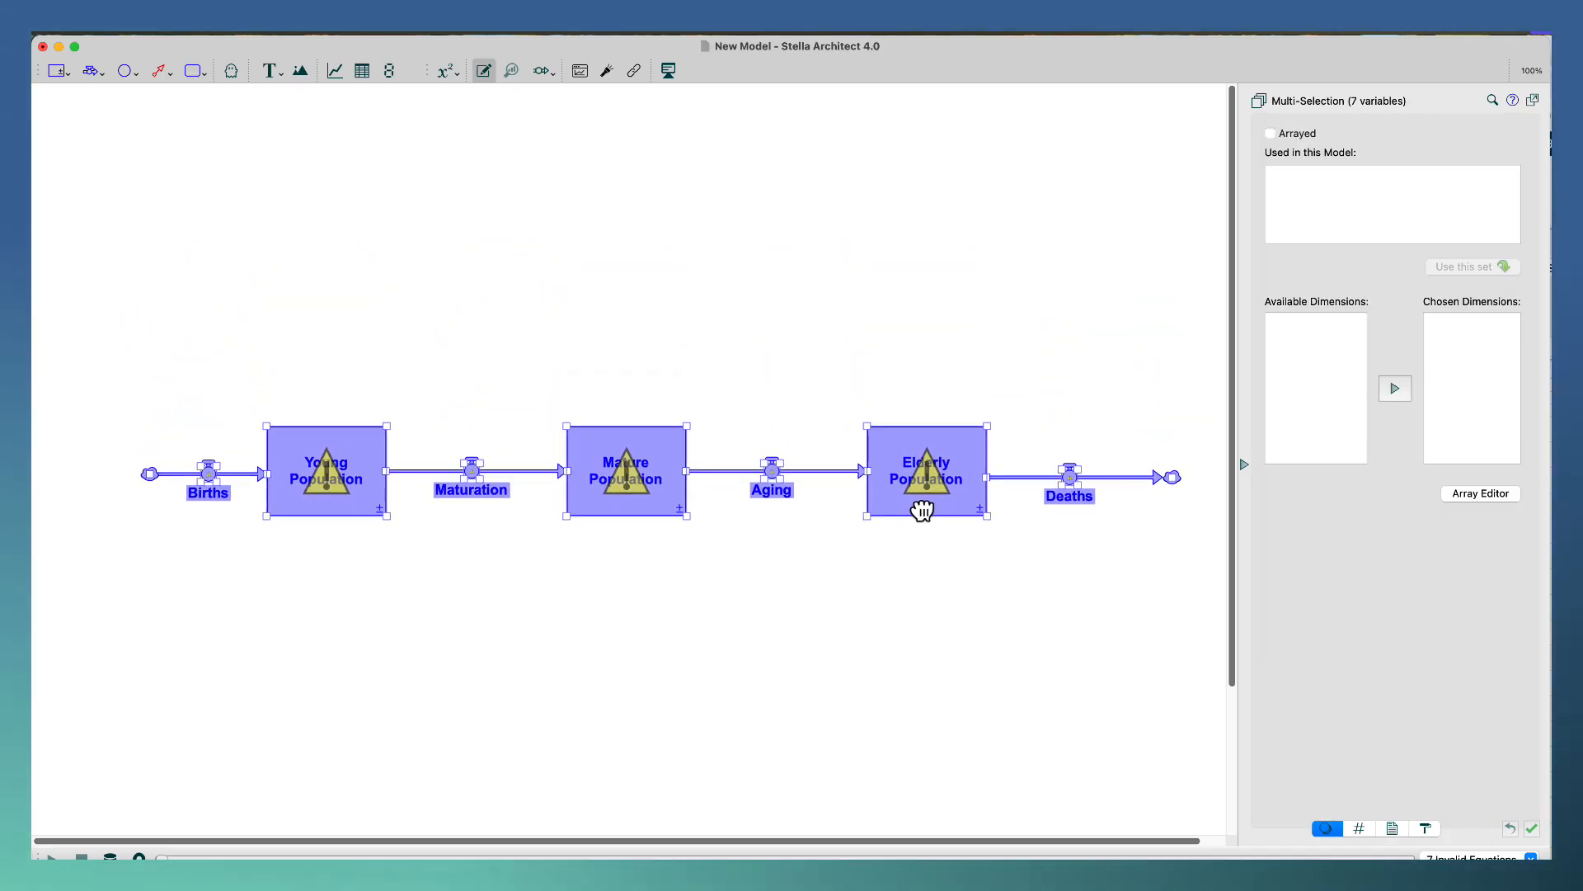
click(850, 301)
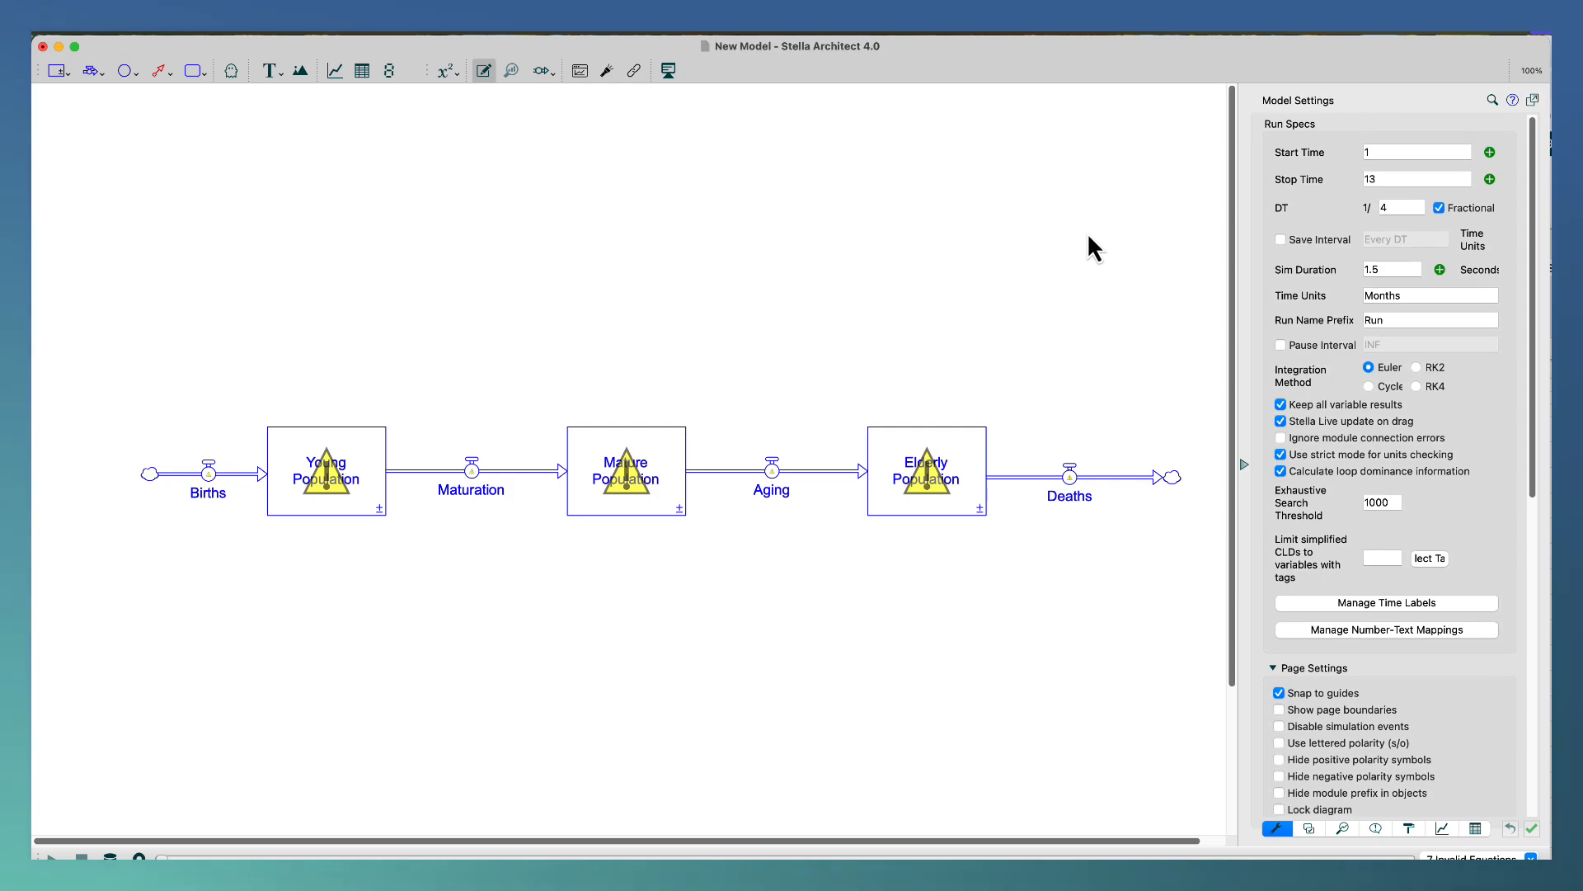
Set the simulation's start time to 0 and its stop time to 100.
double_click(1370, 152)
key(BackSpace)
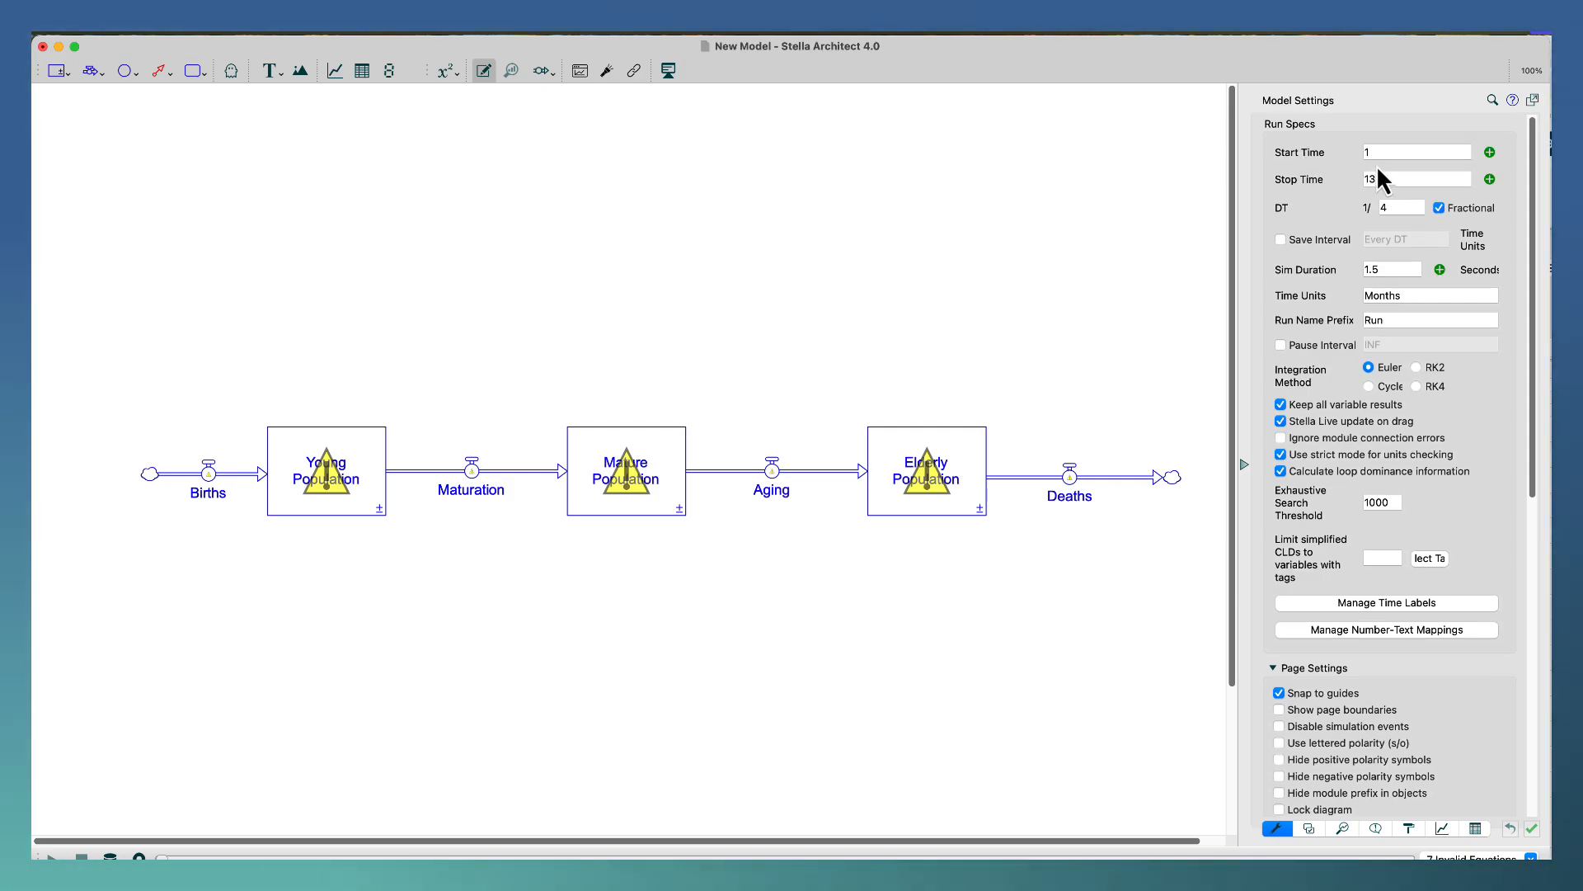
drag(1372, 153, 1338, 150)
text(0)
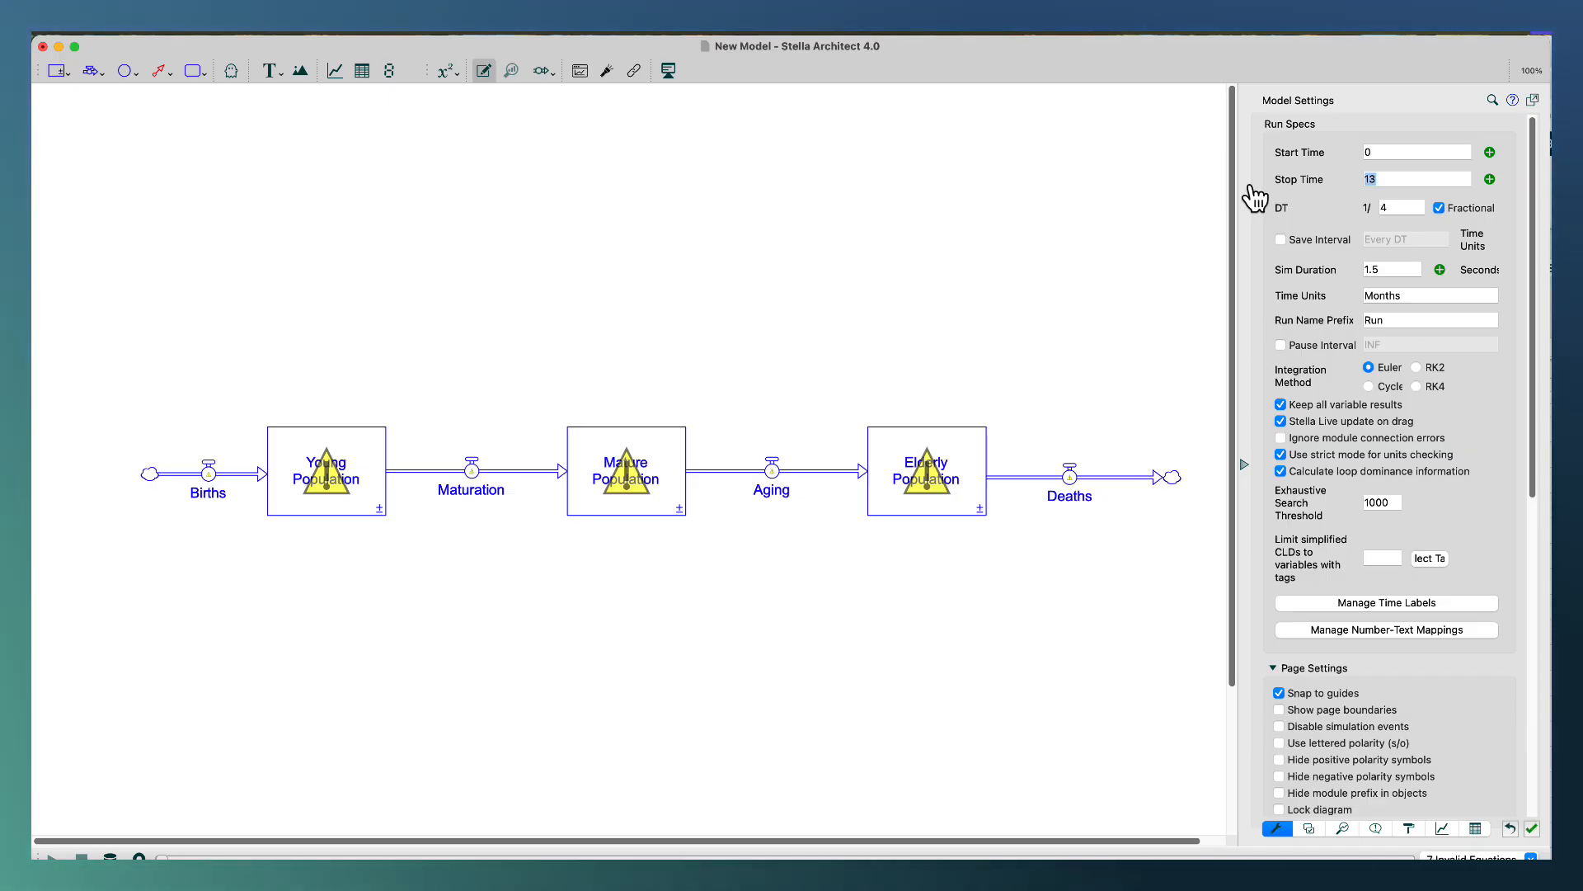
text(1)
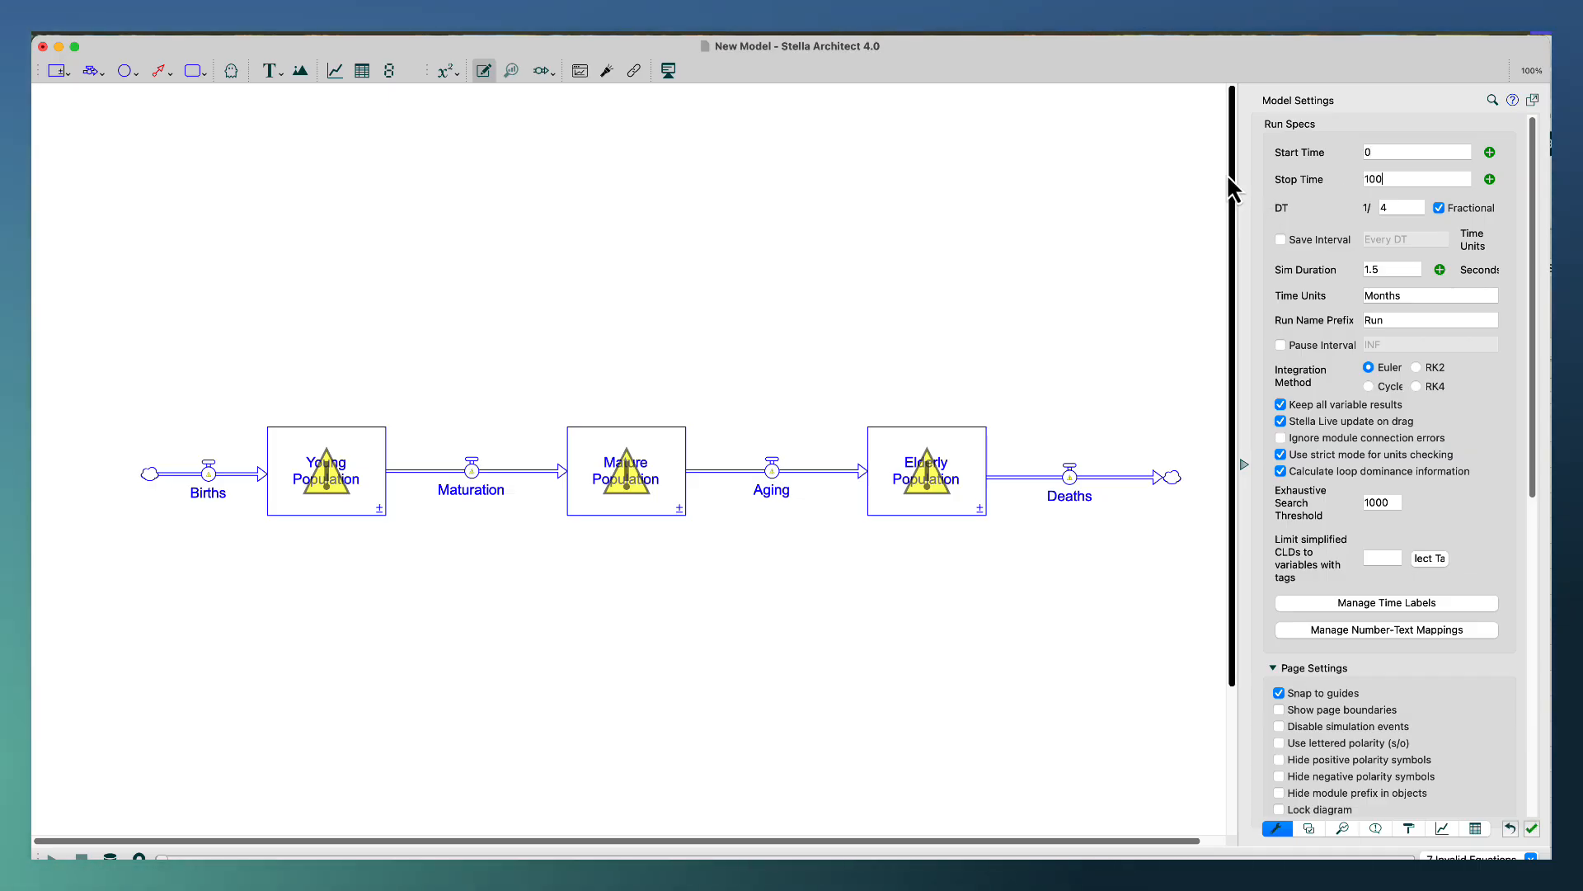
Set the model's time units to Years.
double_click(1412, 296)
text(Y)
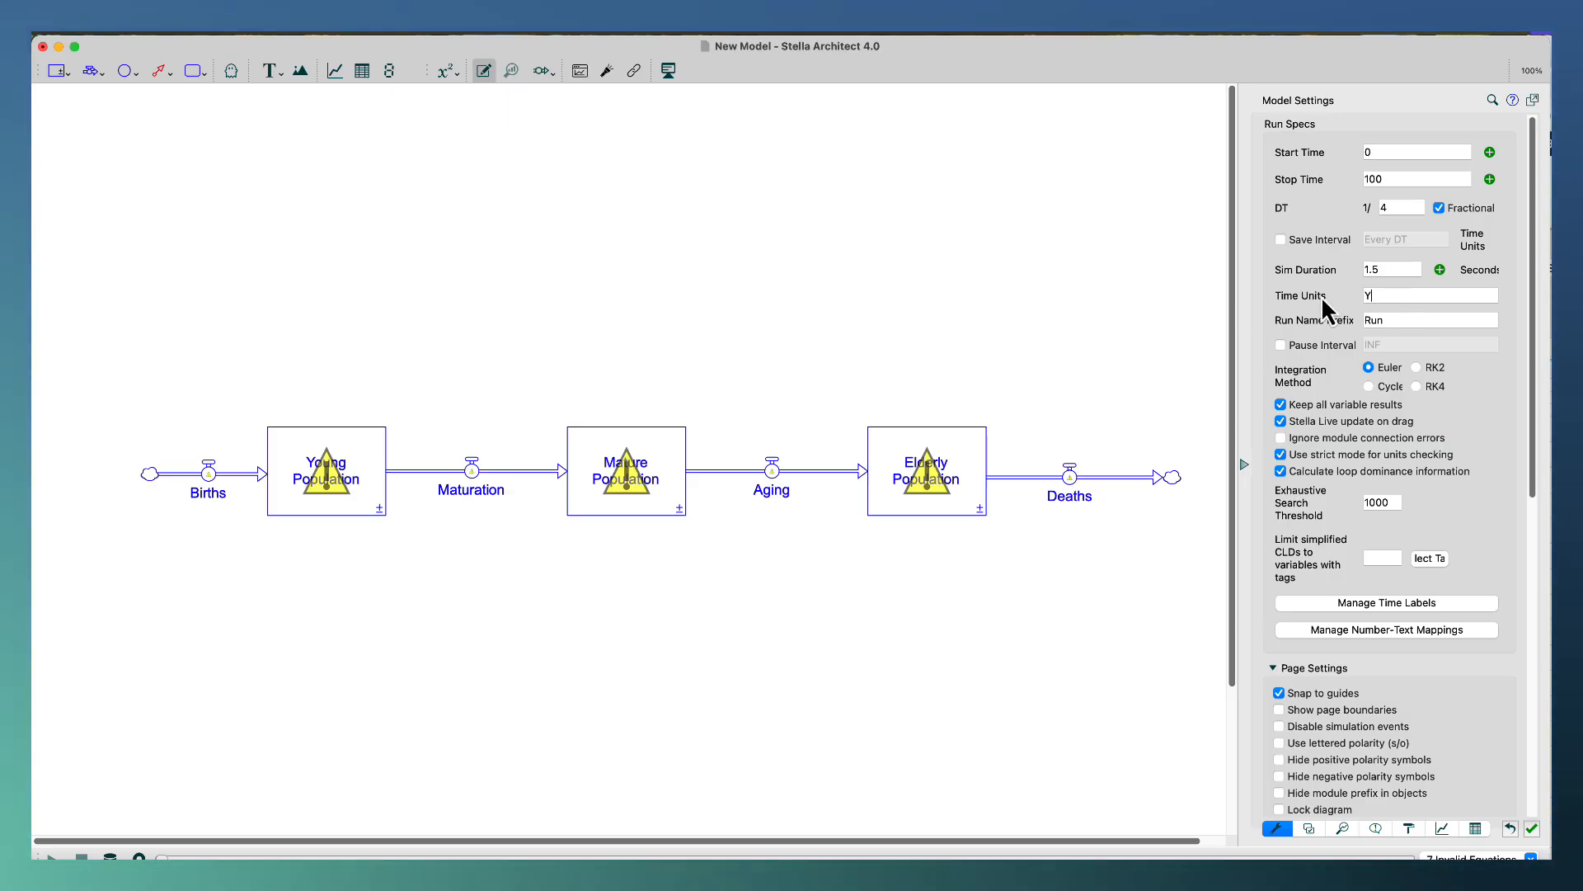
text(ears)
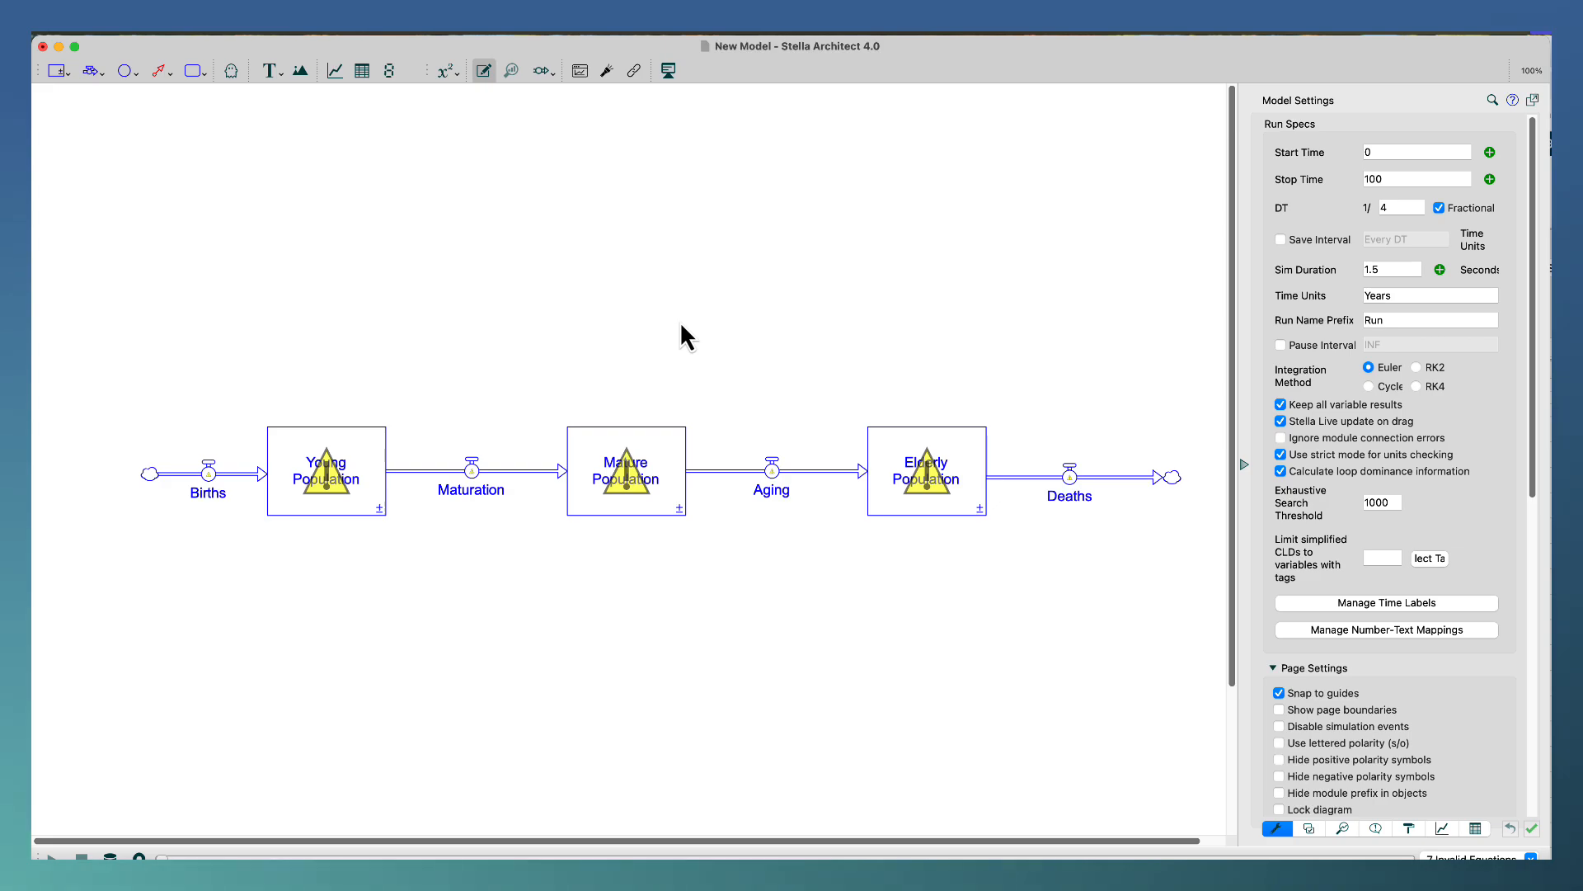
Add a converter above the space between the Mature Population stock and the Aging flow, named Fraction Females.
click(125, 71)
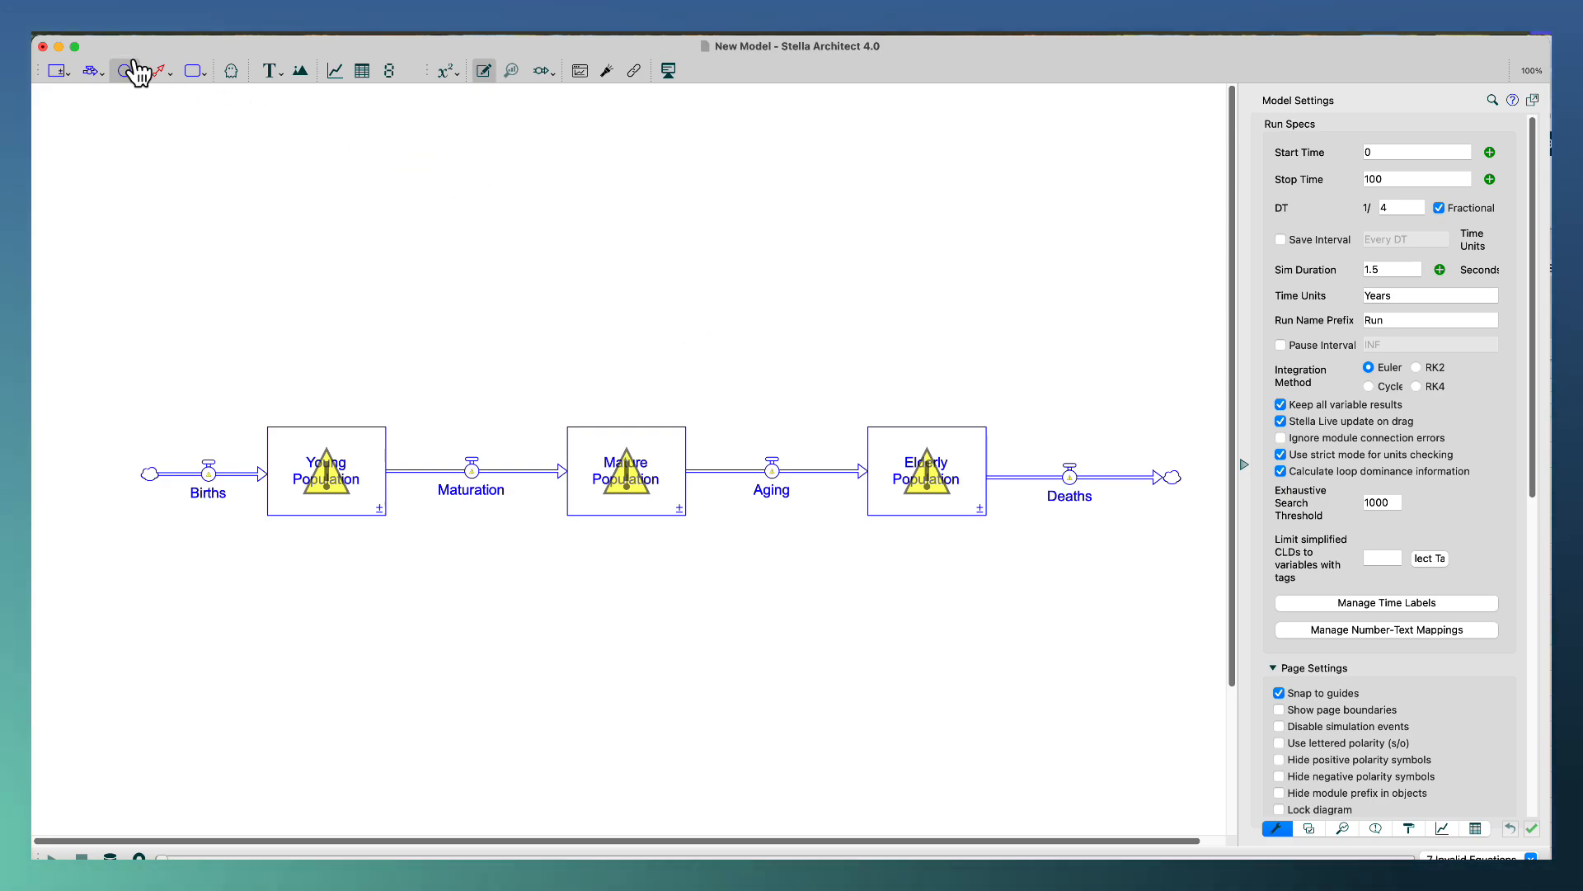
click(689, 339)
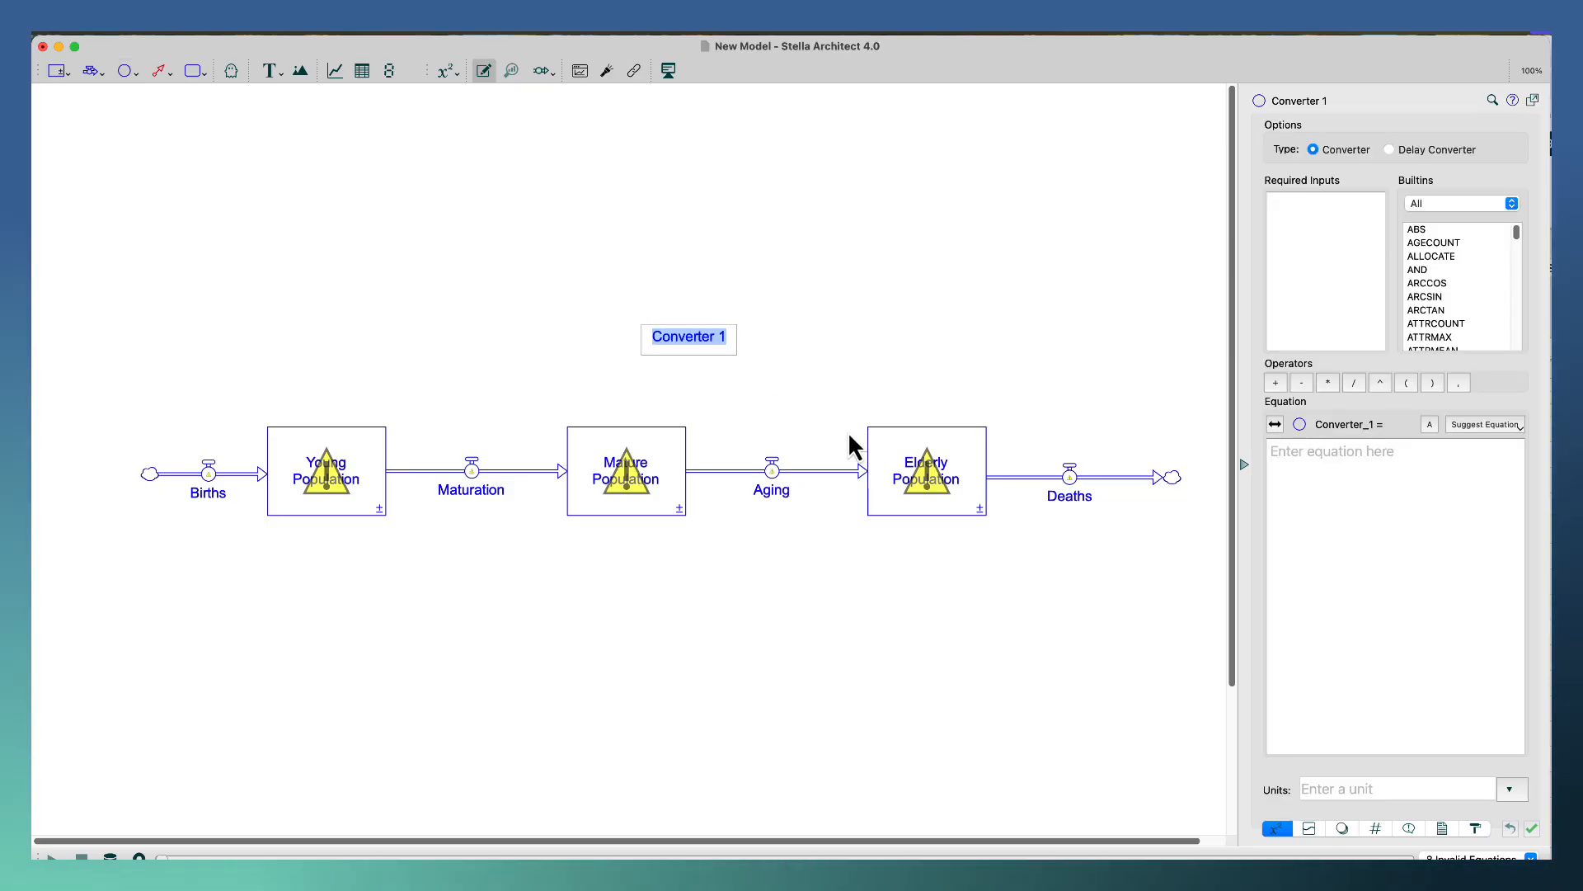
text(Fra)
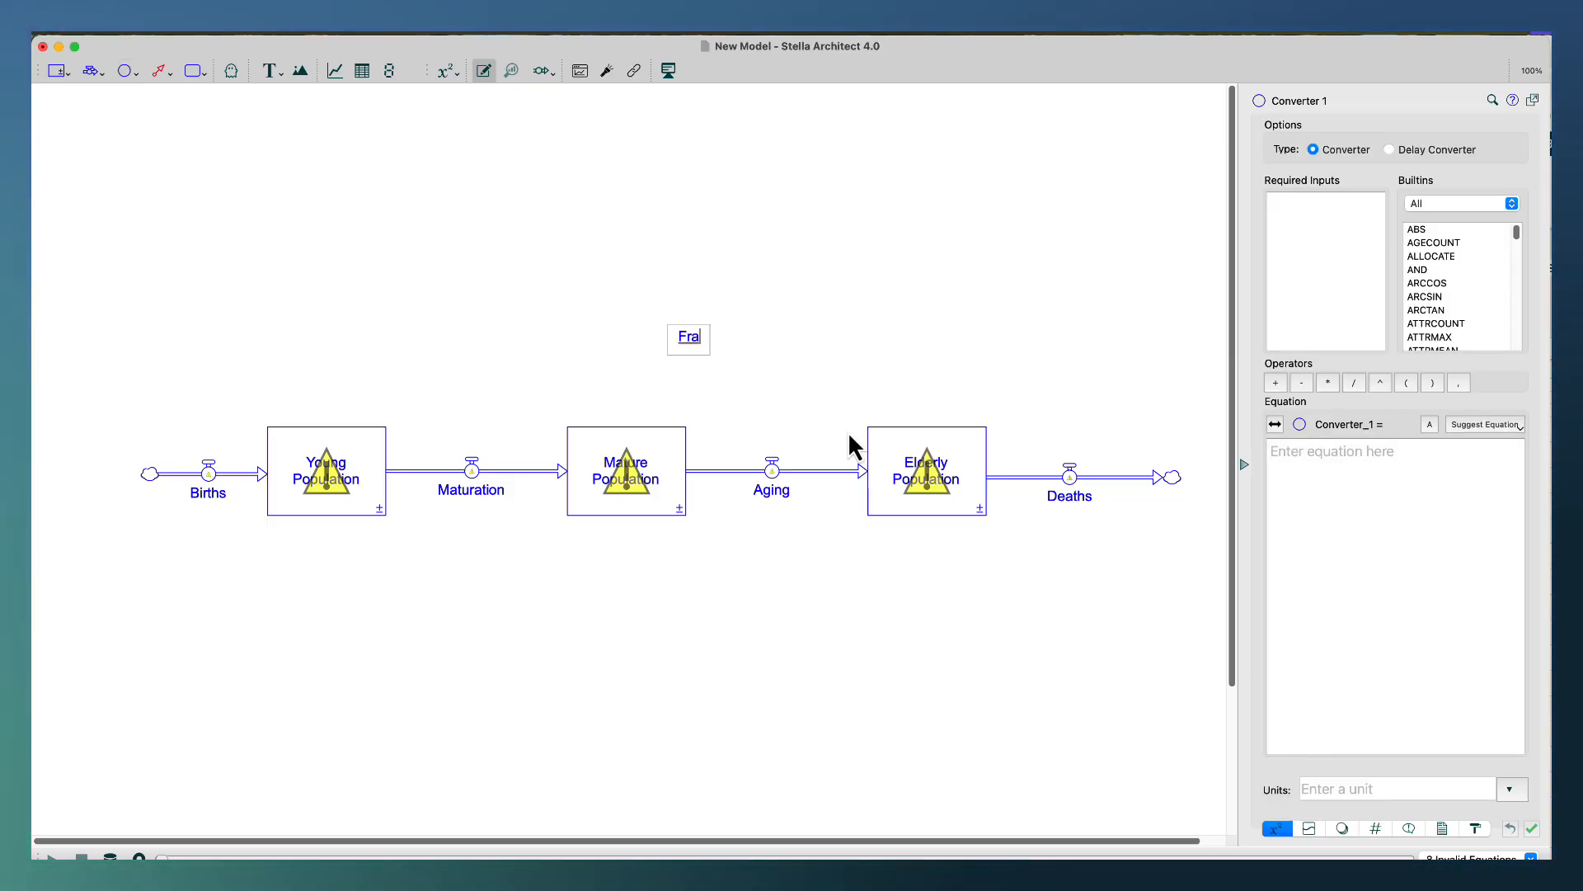
text(ction Females)
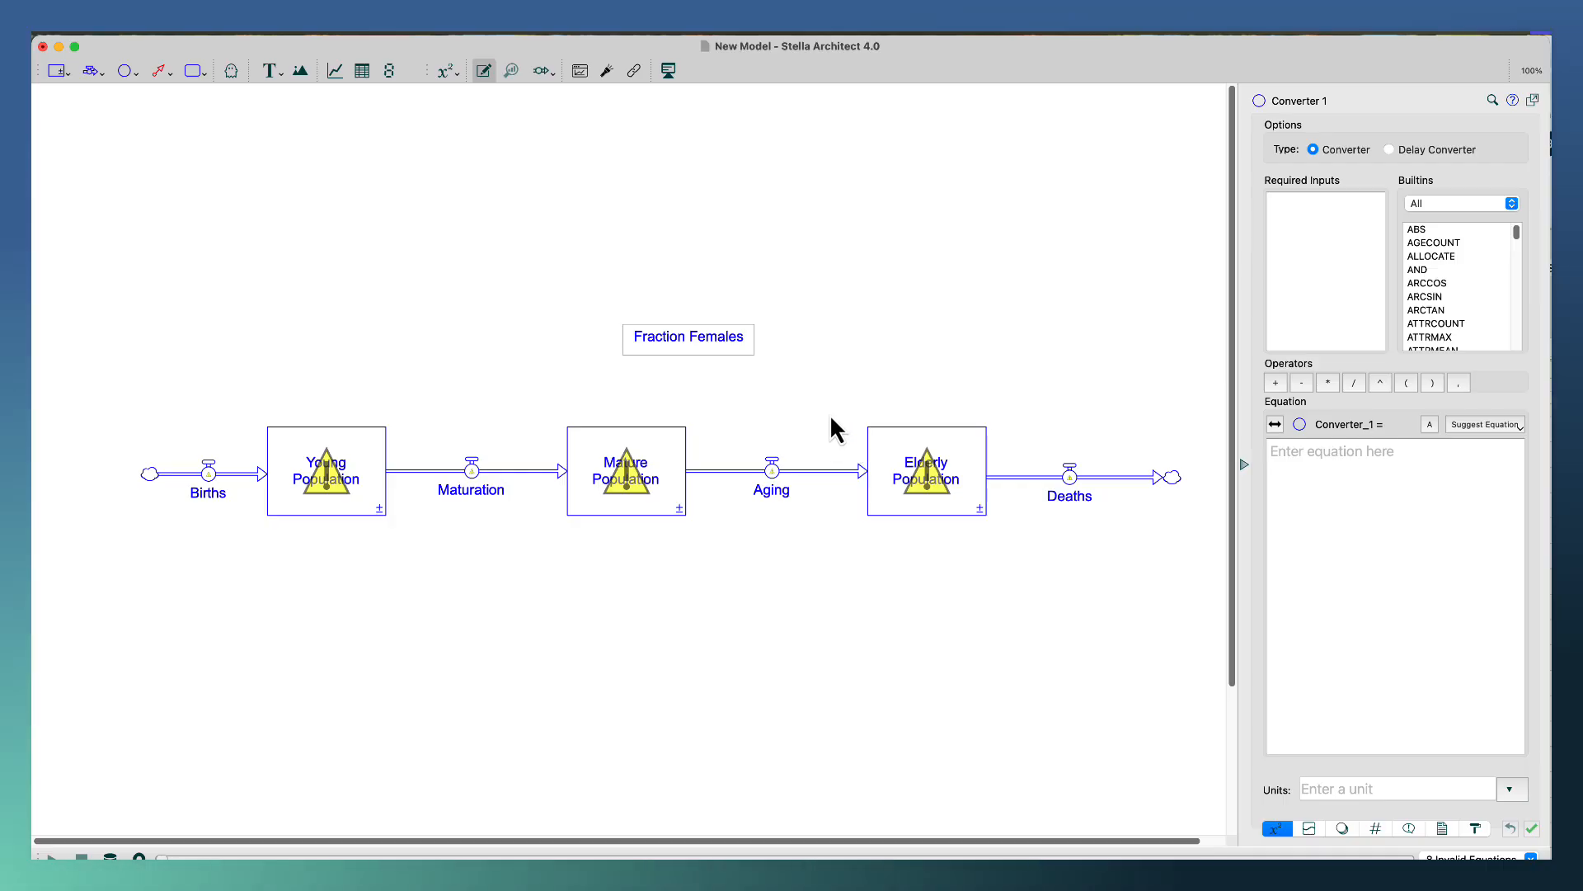
click(754, 244)
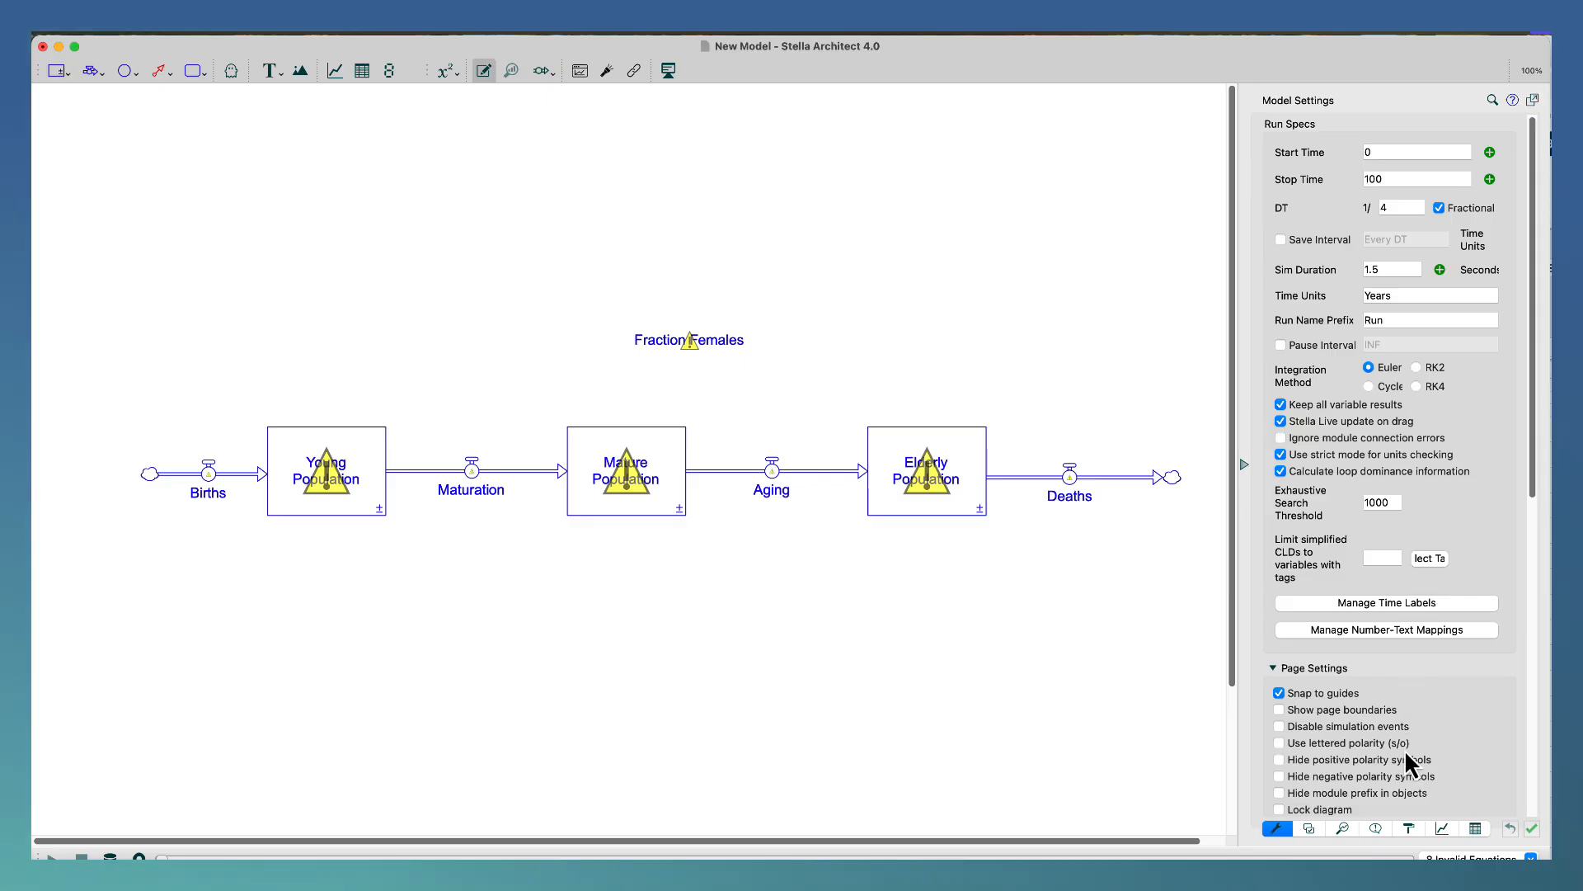
Try the Medium converter size in the model styles and restore it to Name Only.
click(1411, 824)
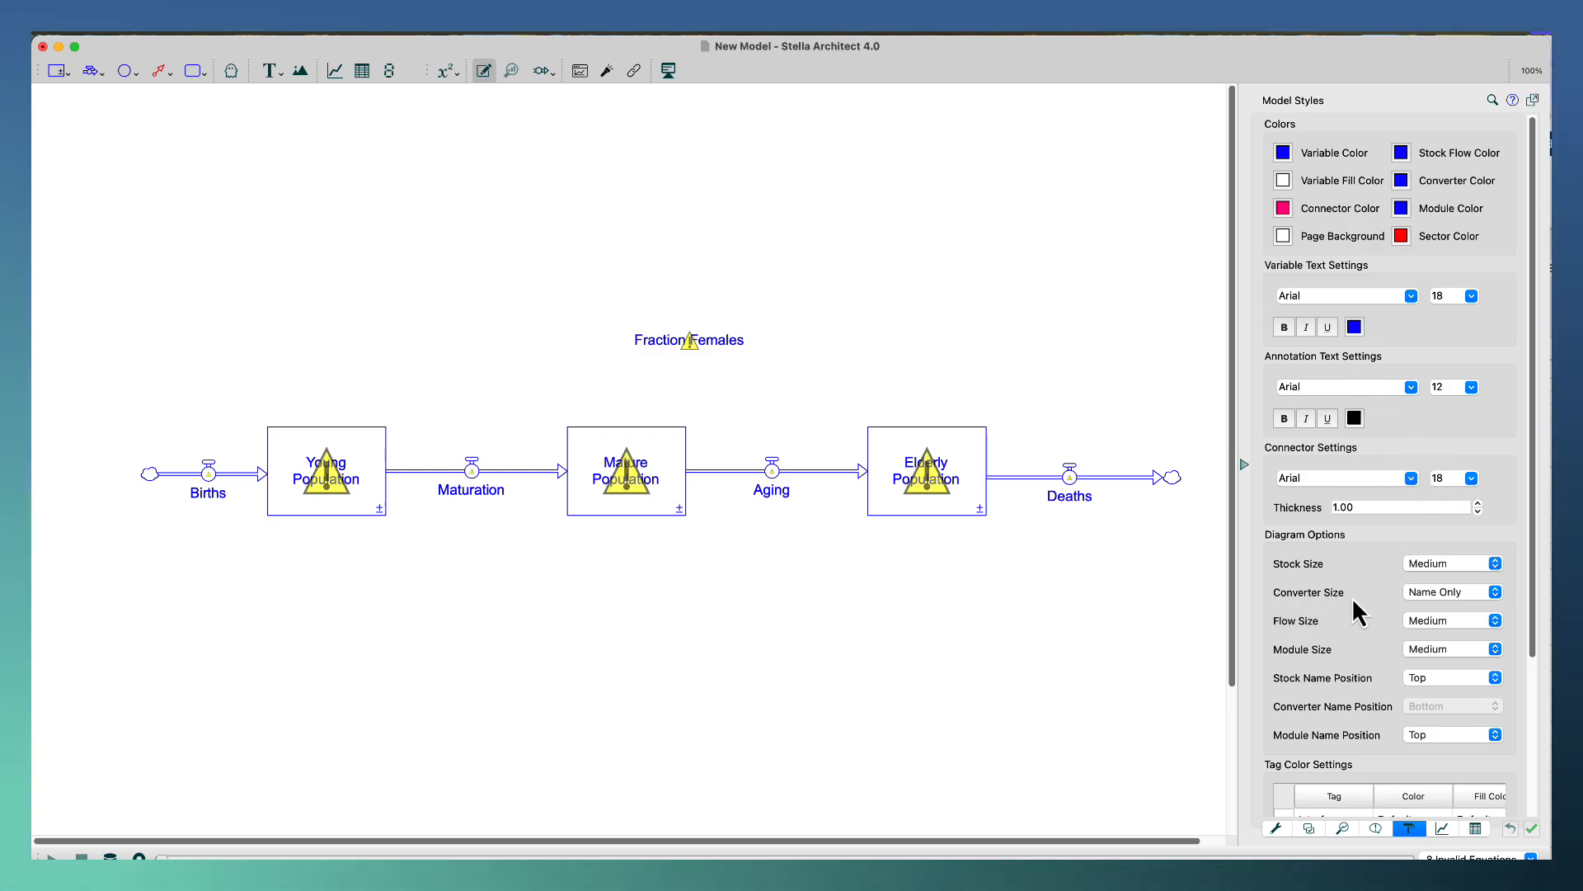
click(1447, 596)
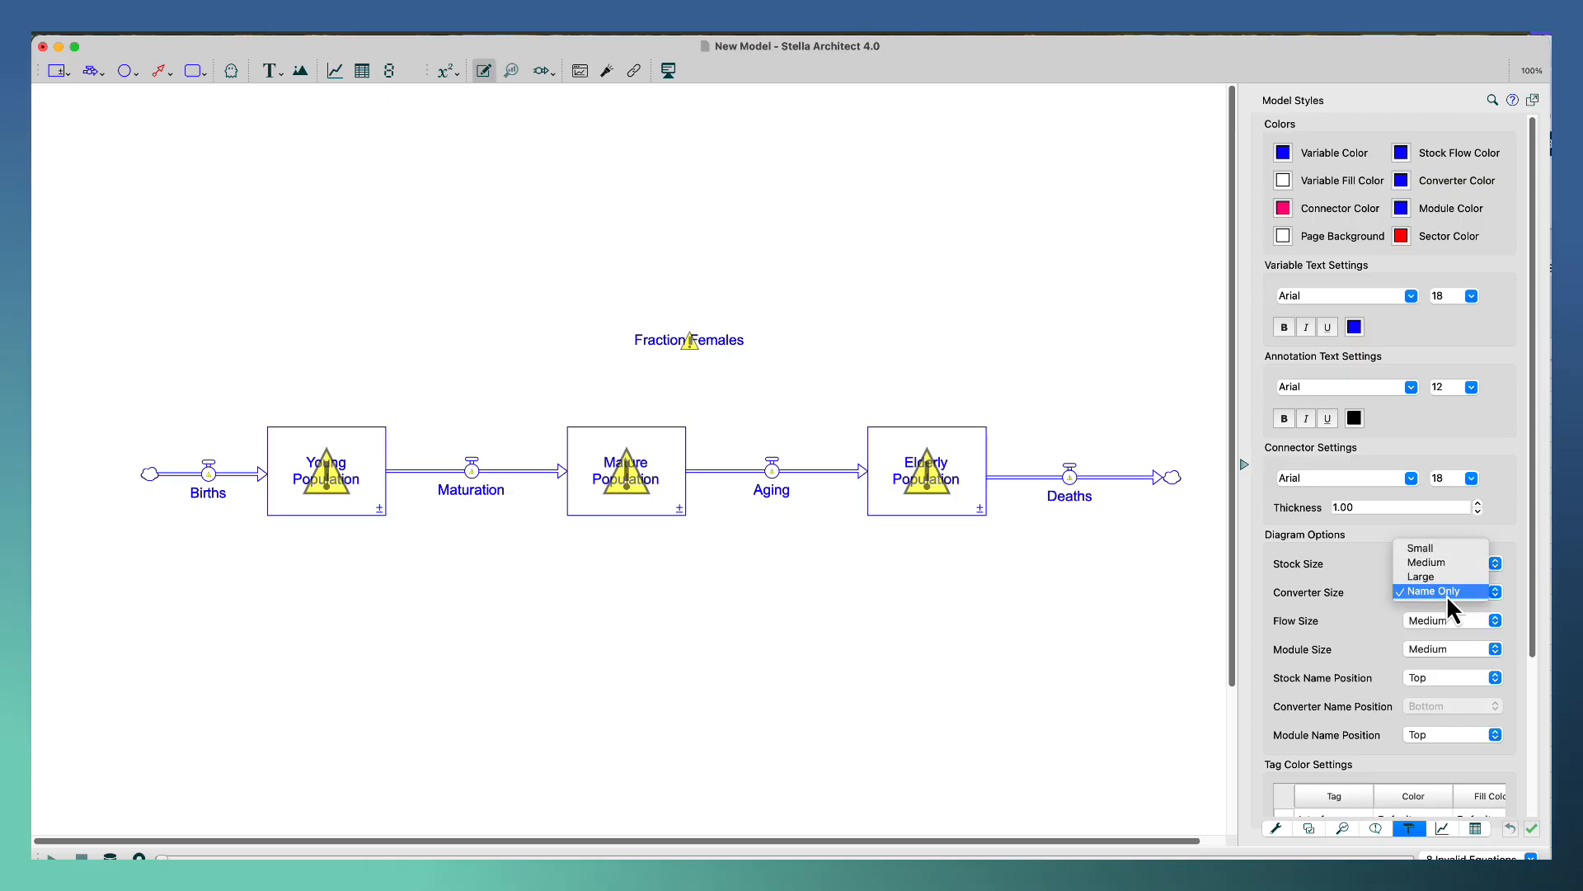
click(1448, 562)
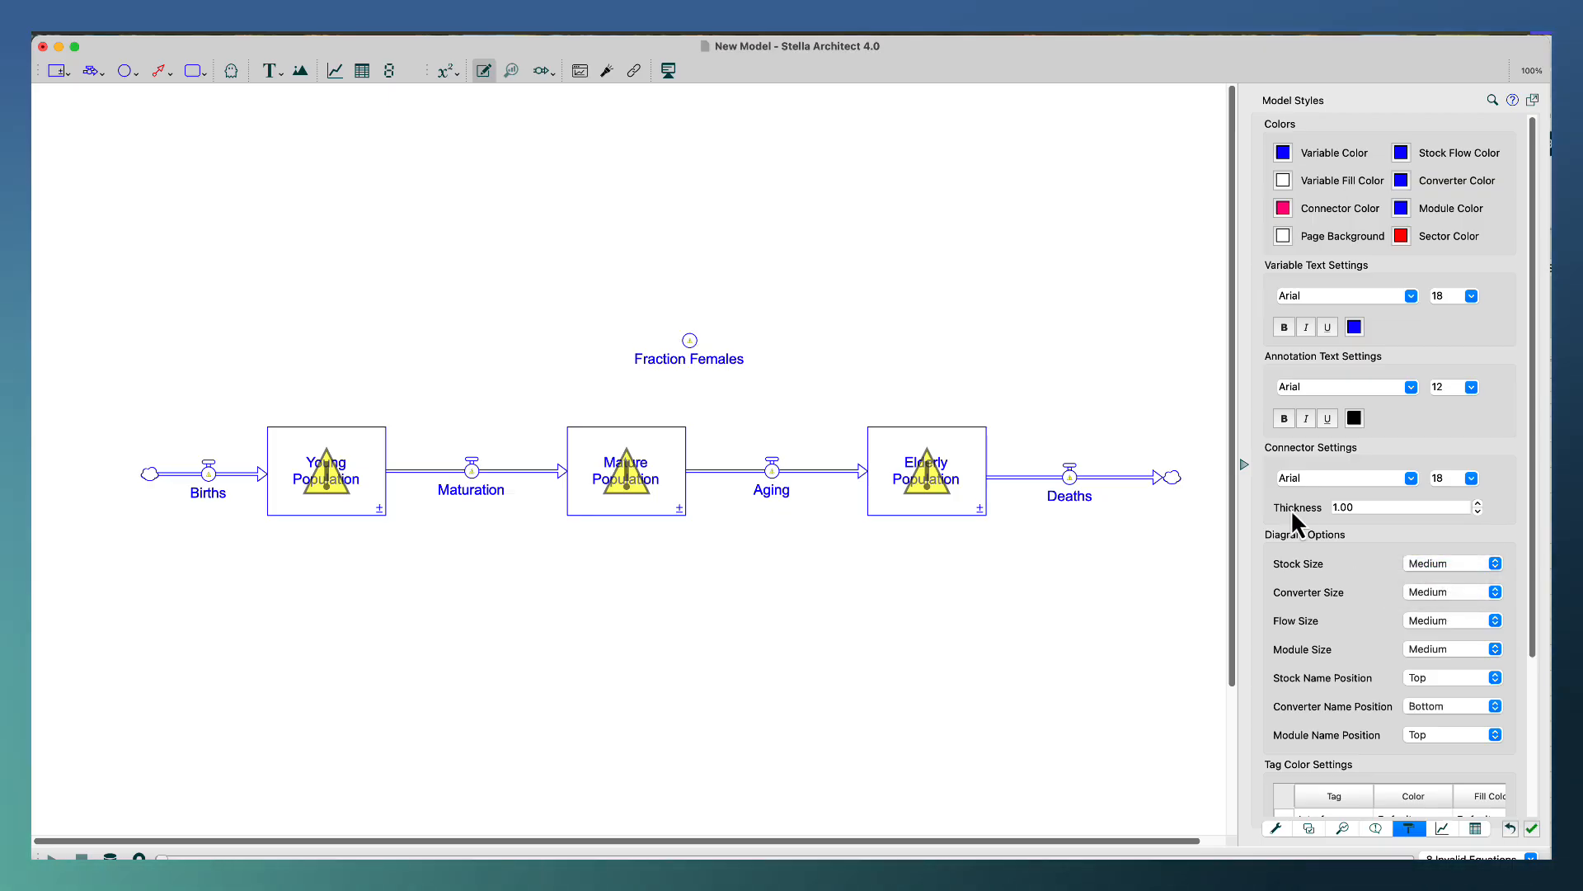
click(1472, 592)
click(1473, 622)
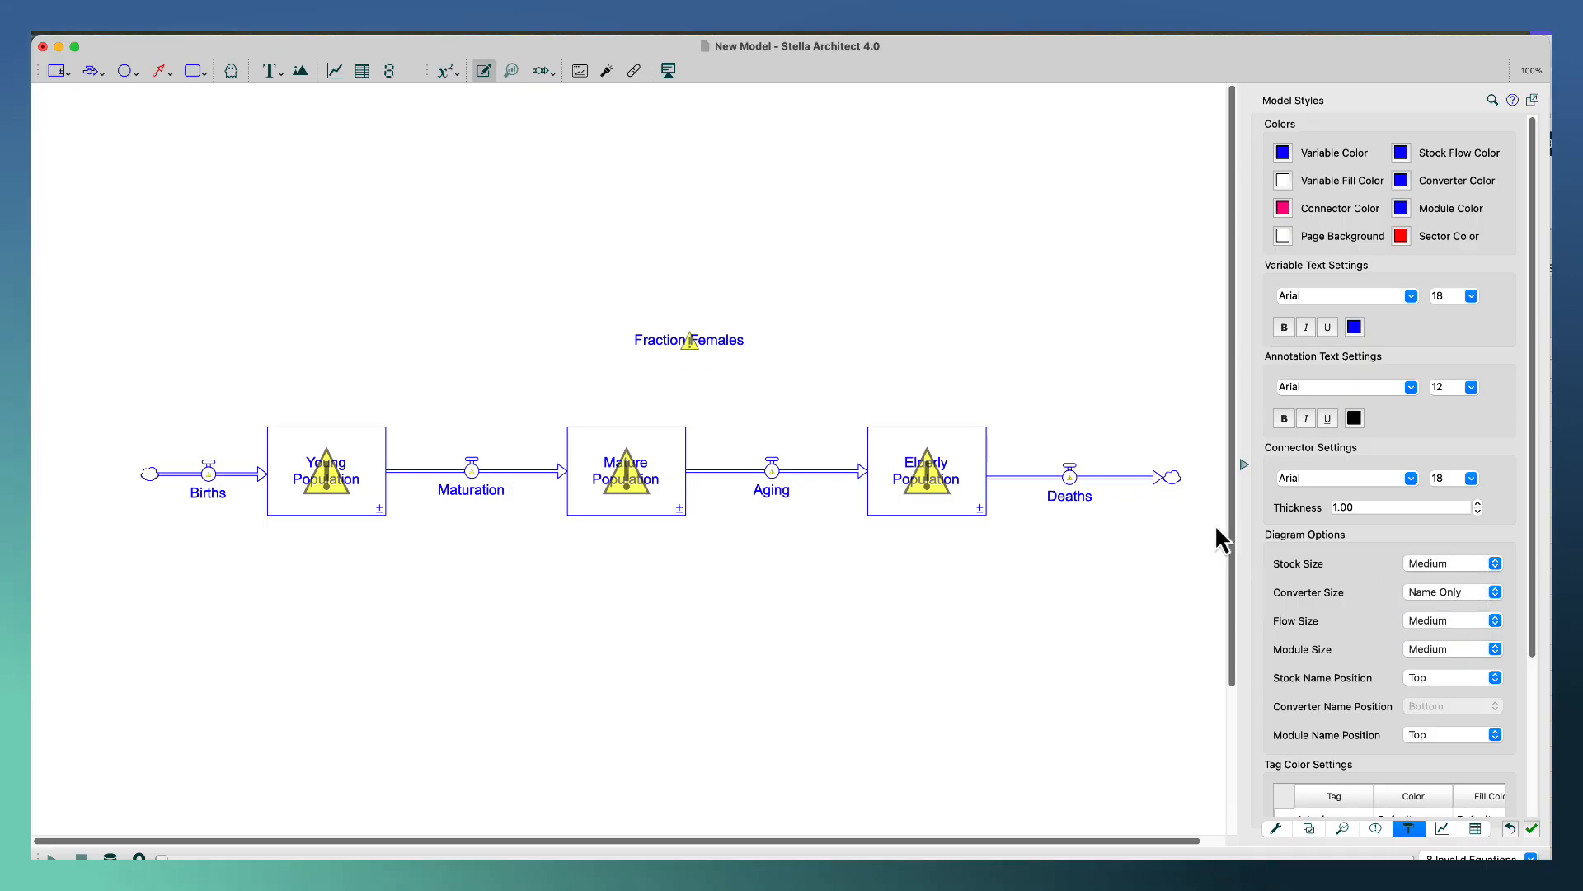
Break the Fraction Females converter's name onto two lines after Fraction.
click(711, 346)
click(700, 338)
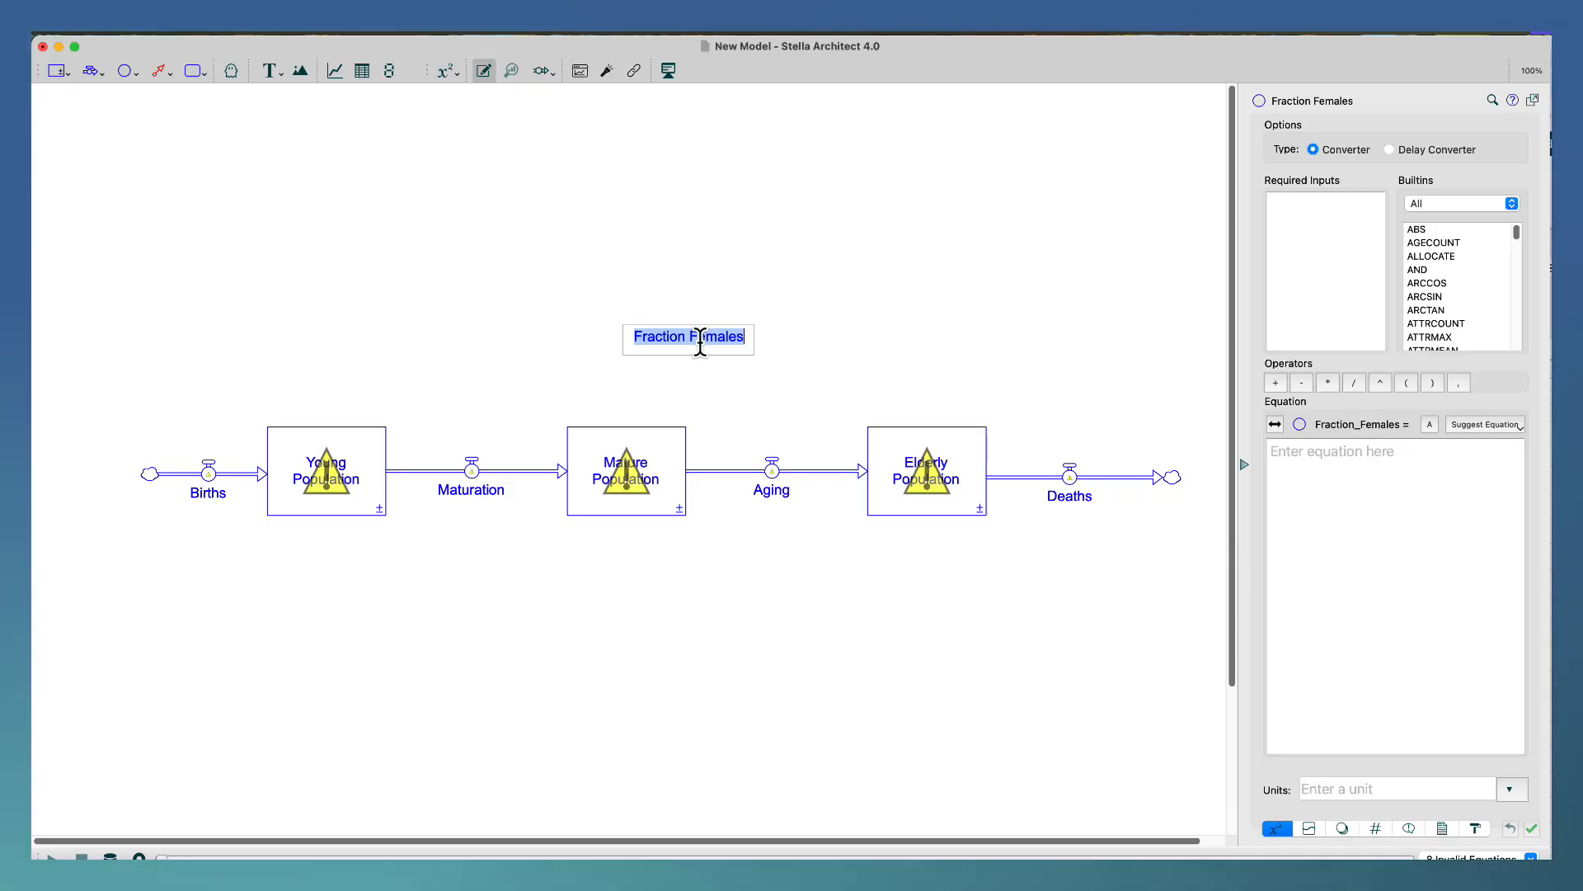
click(692, 338)
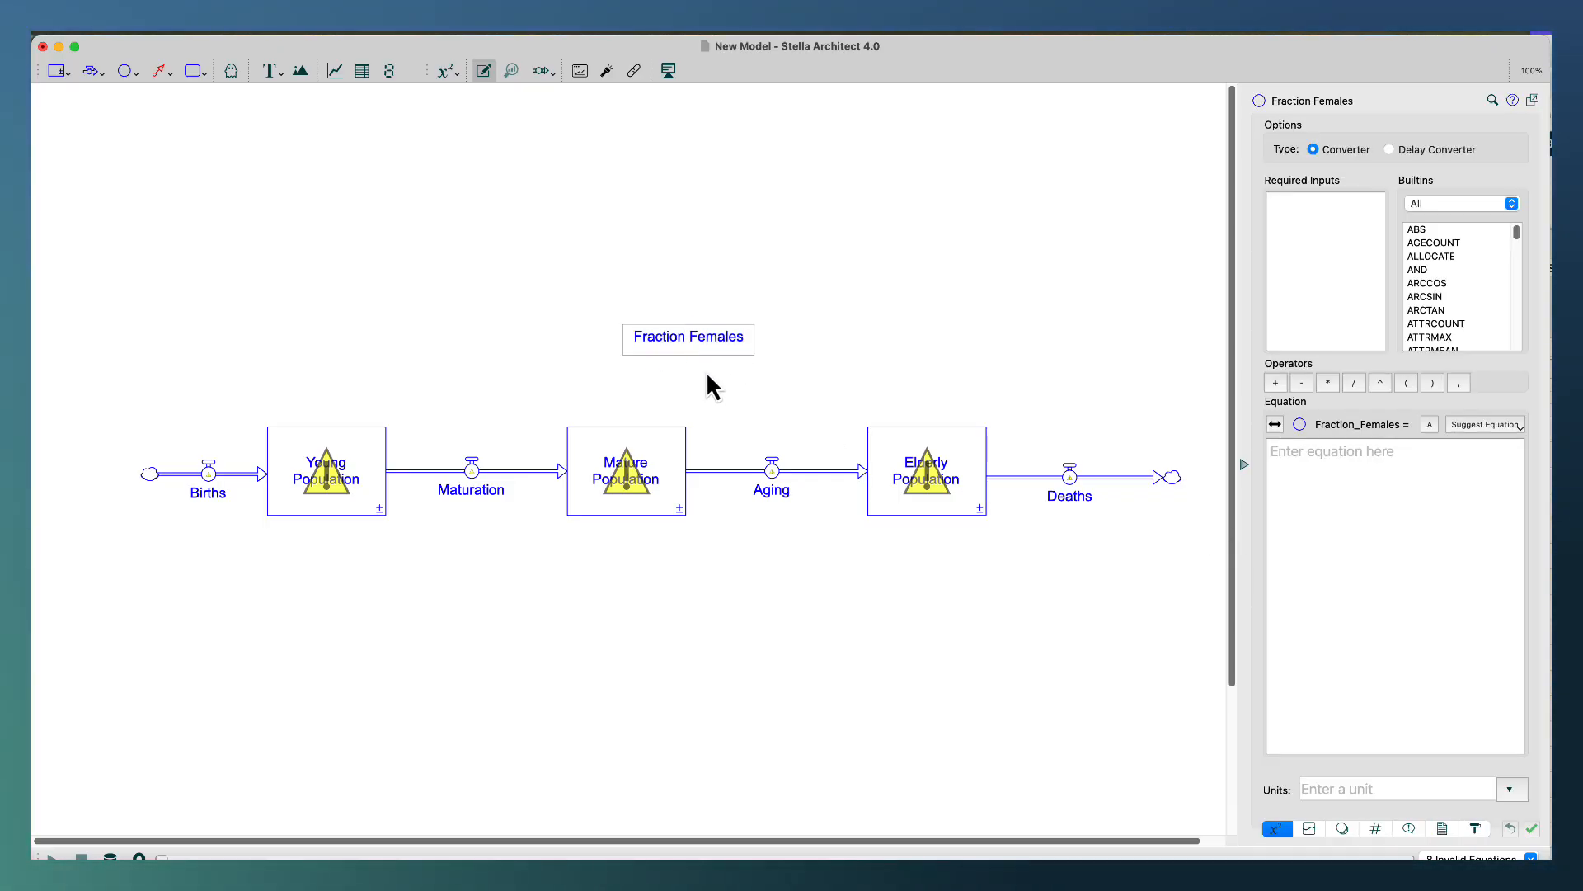
key(Return)
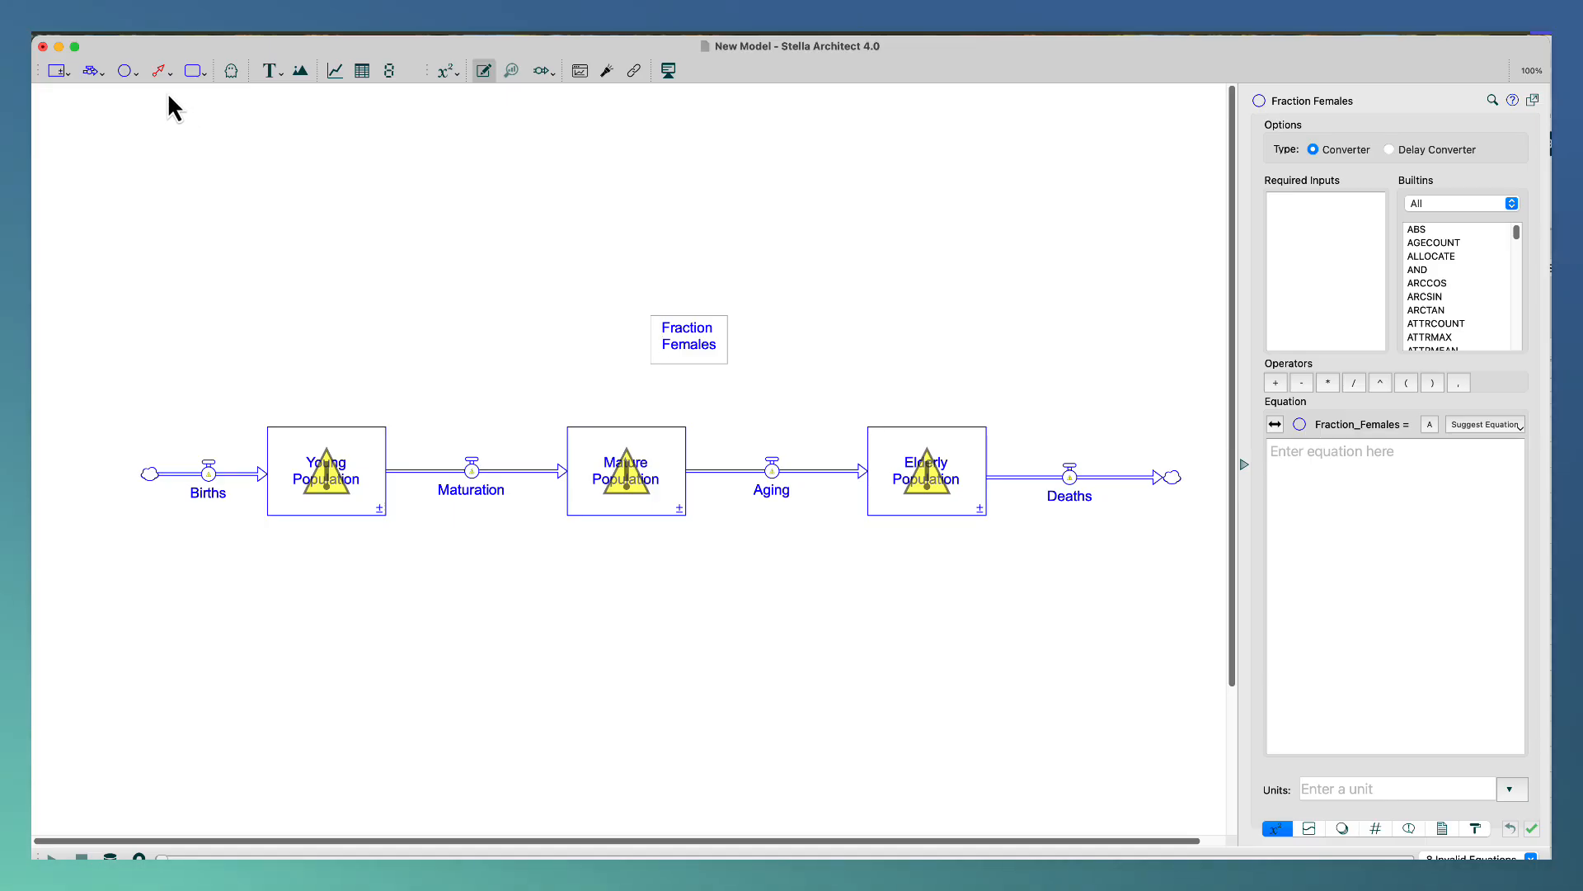
Add a converter between the Maturation flow and Fraction Females, above the stocks, and name it Mature Females.
click(120, 73)
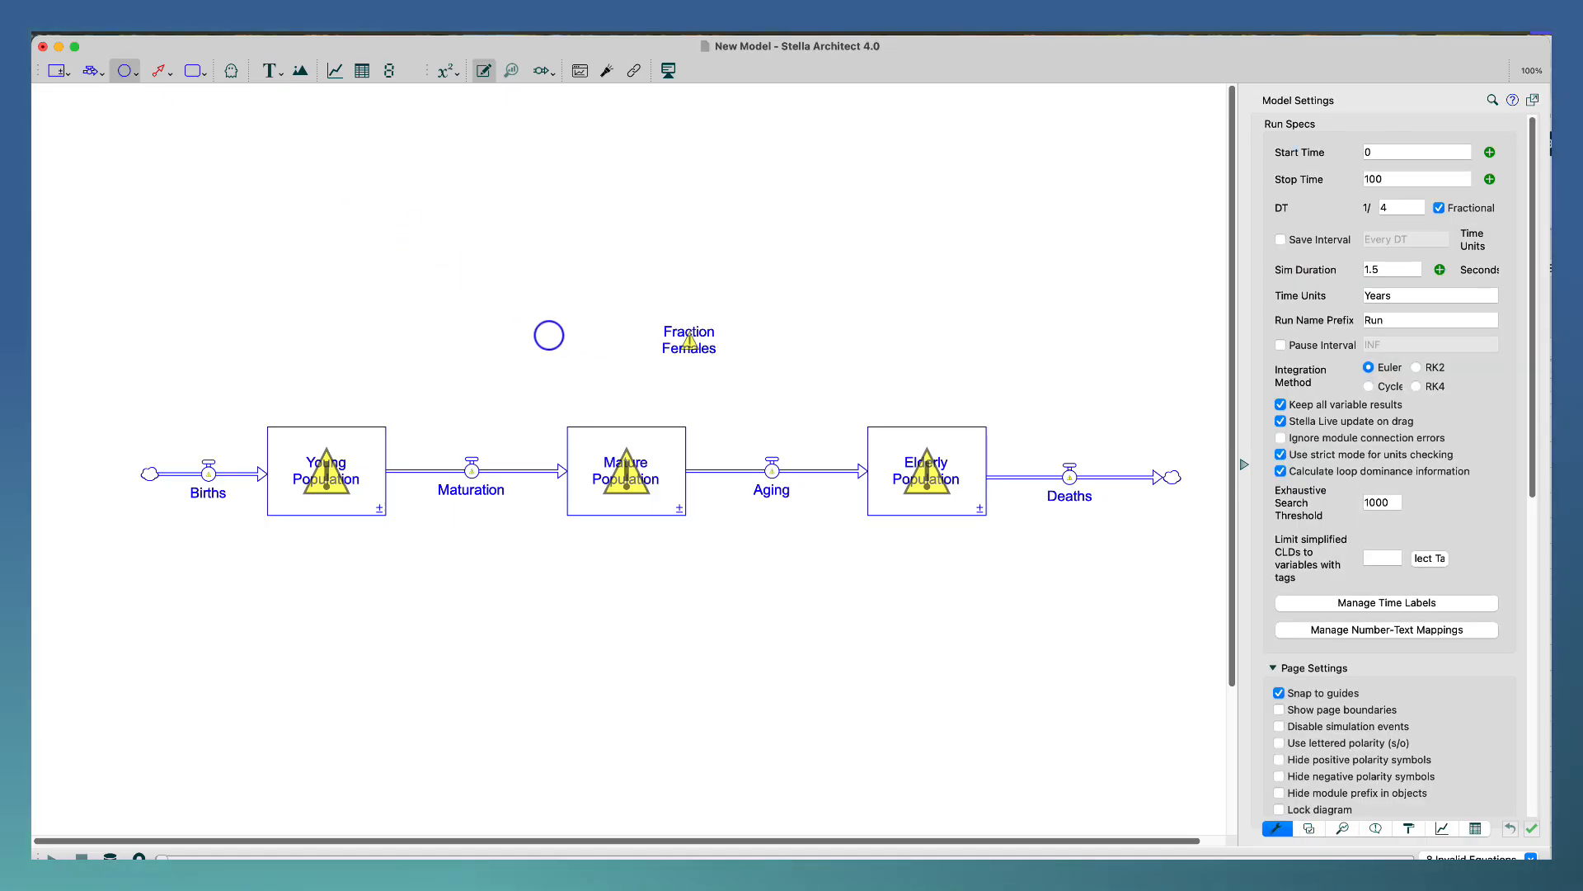
click(549, 335)
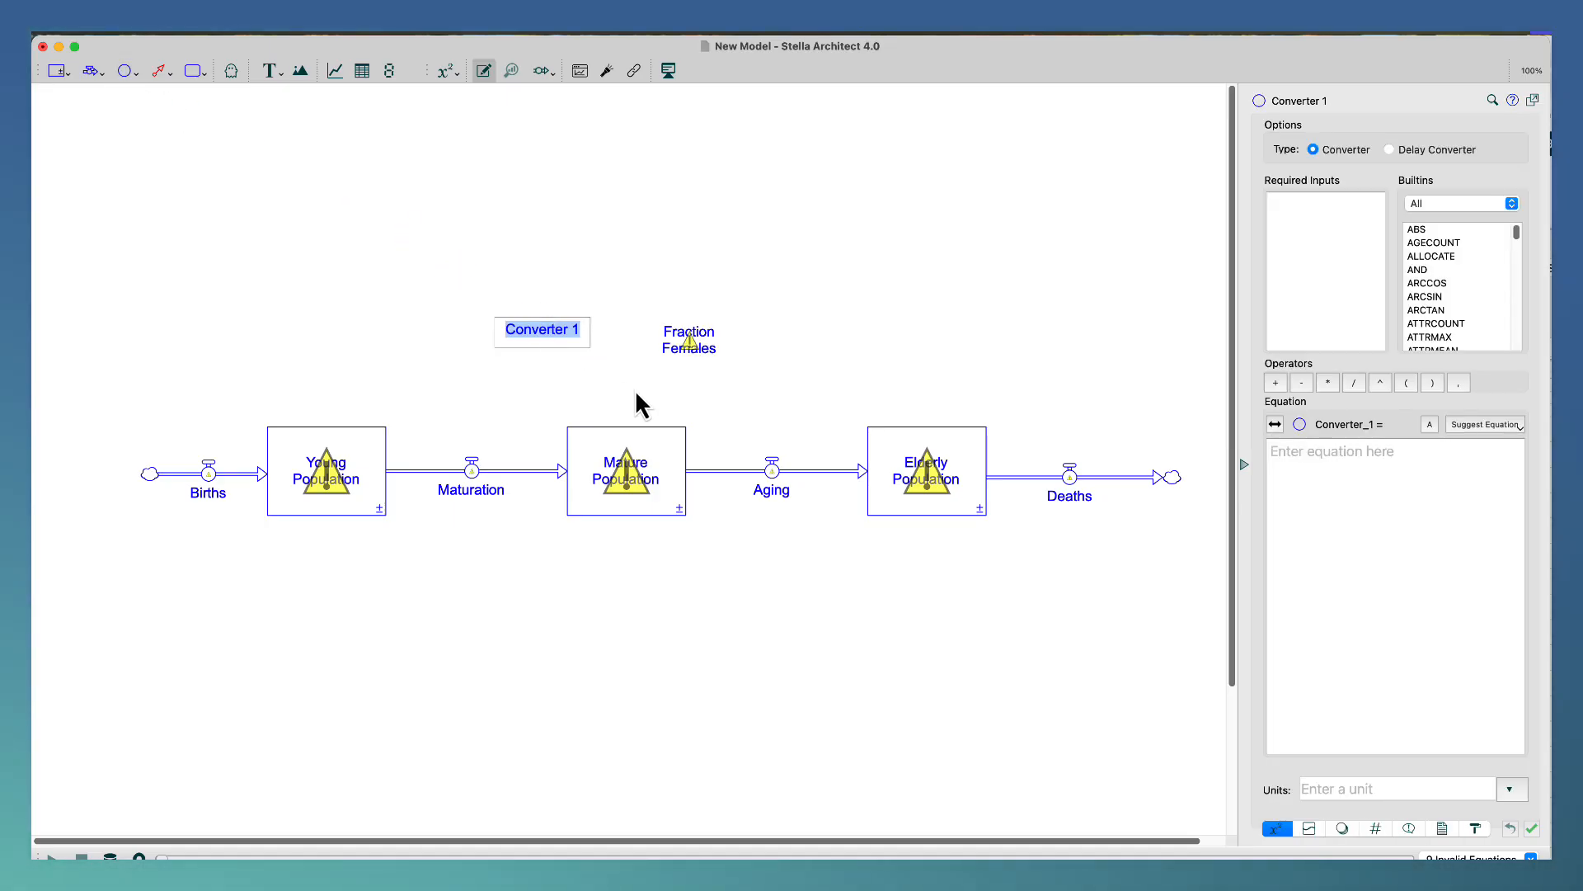
text(Mat)
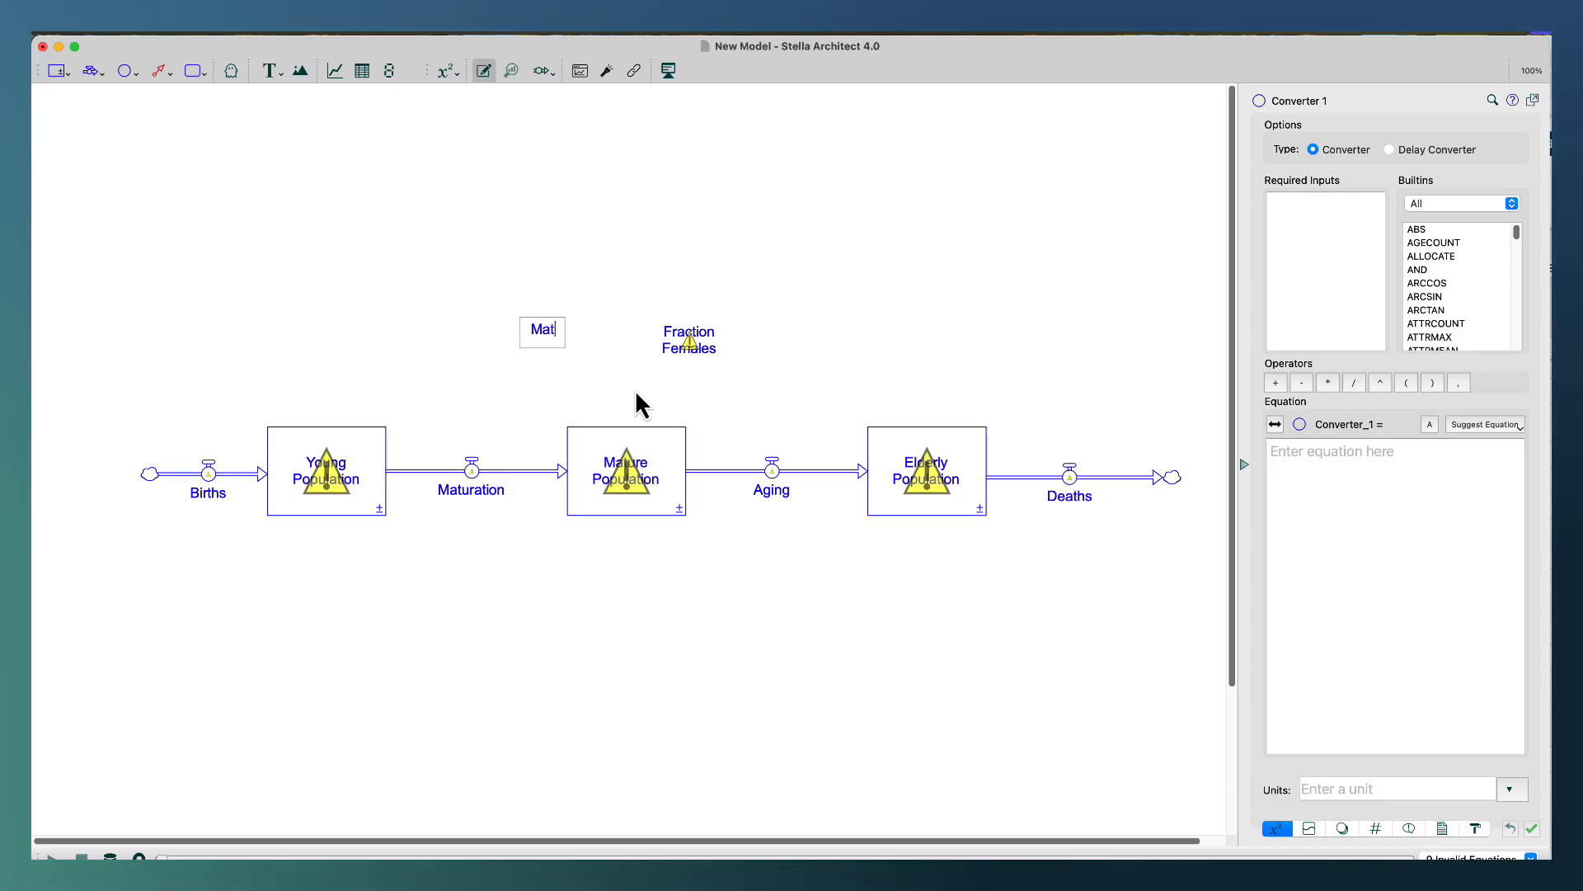
text(ure Female)
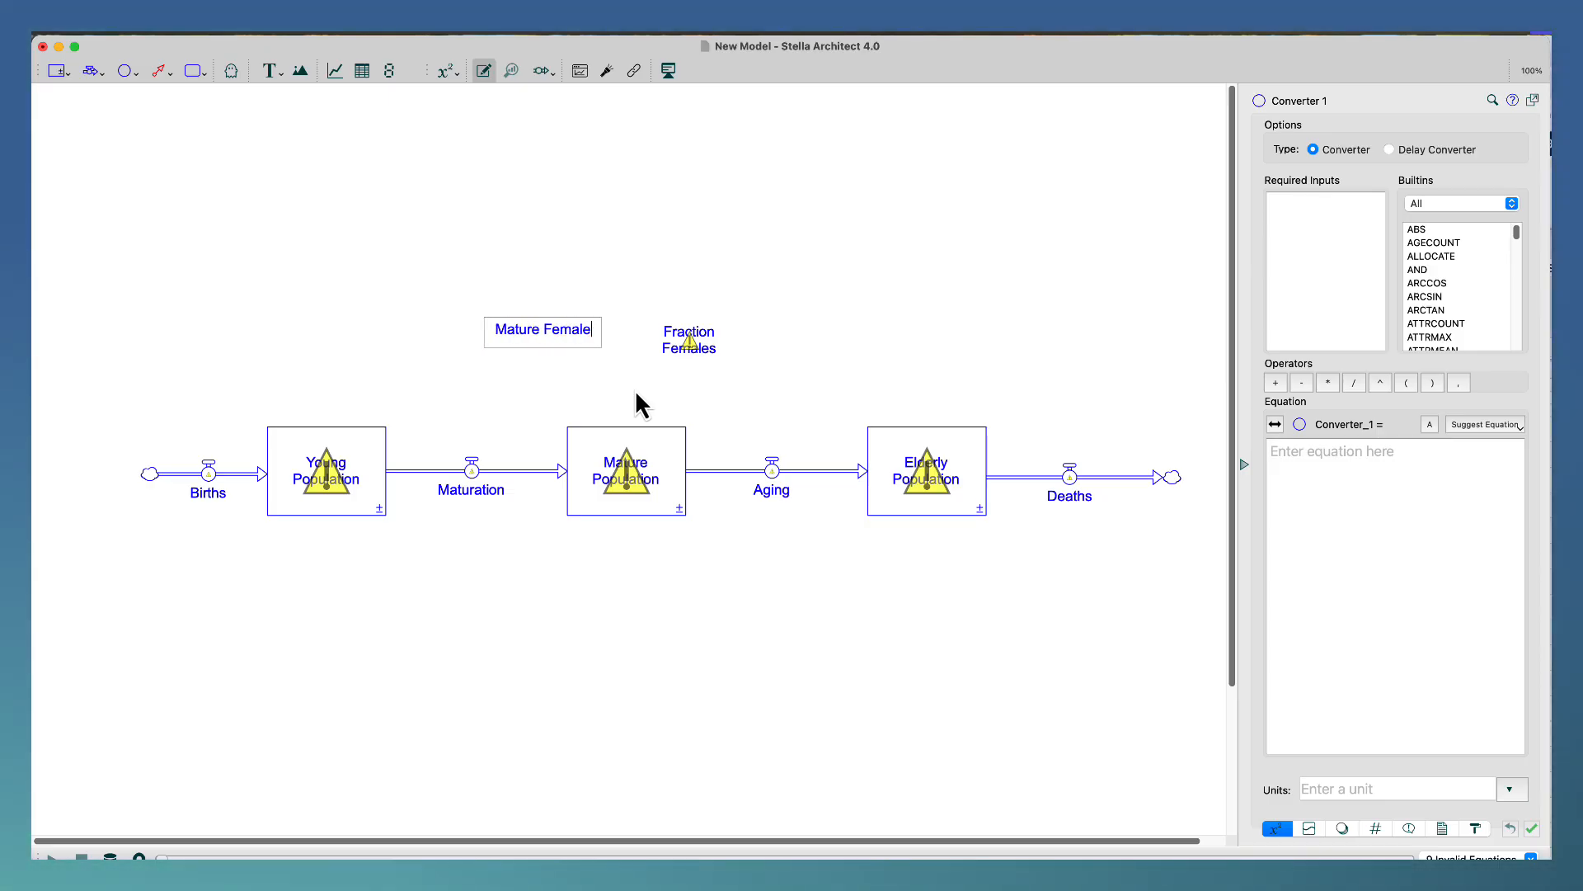
text(s)
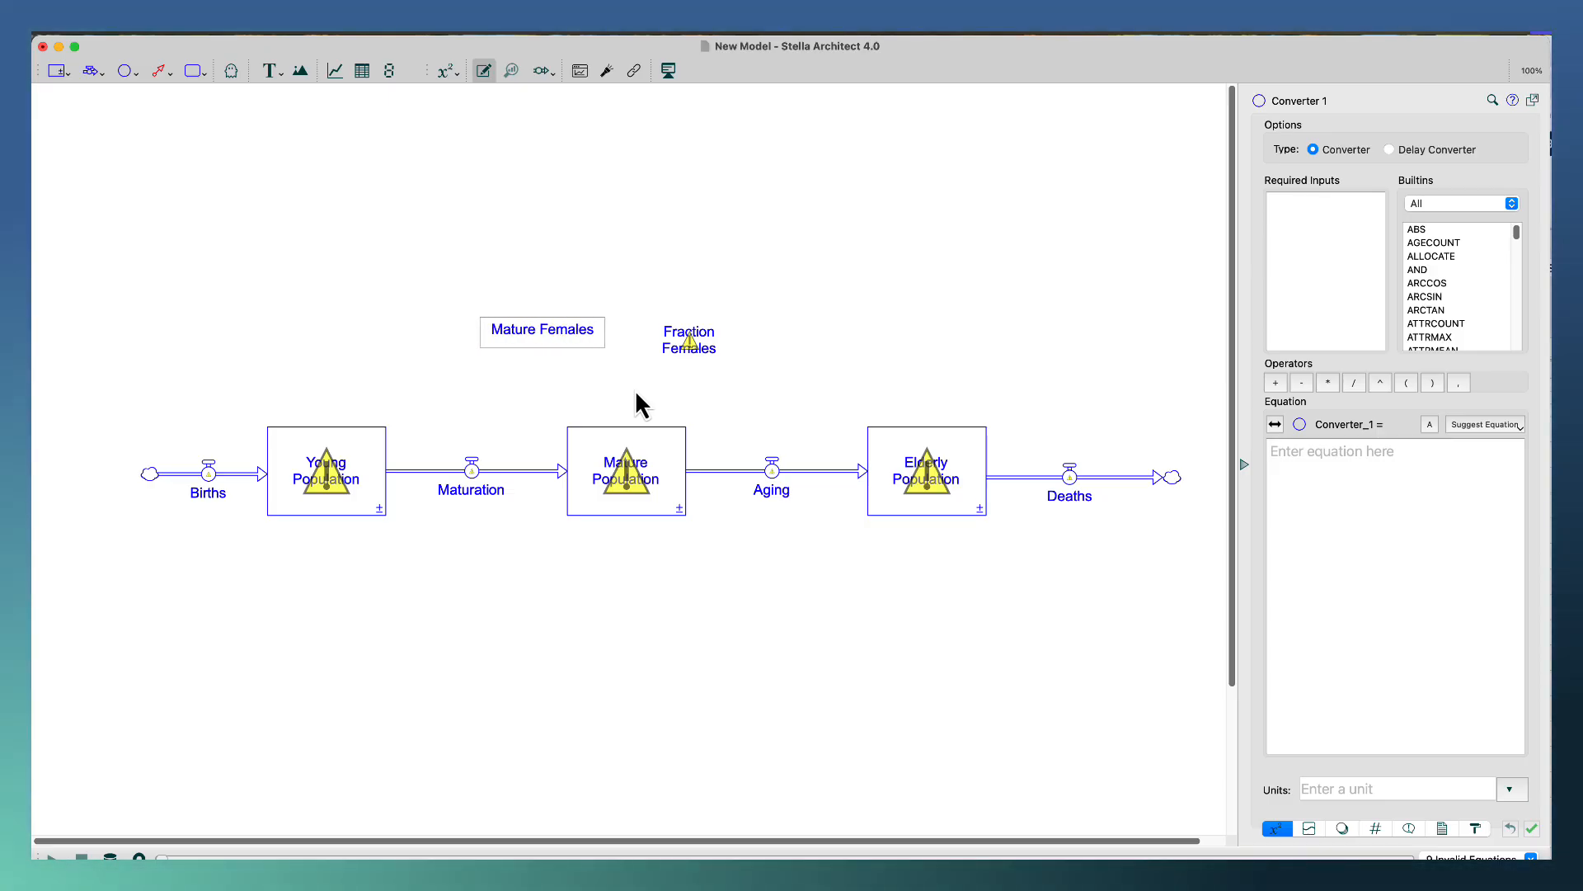
Add a converter above the Births flow and name it Births per mature Female per Year.
click(123, 71)
click(188, 328)
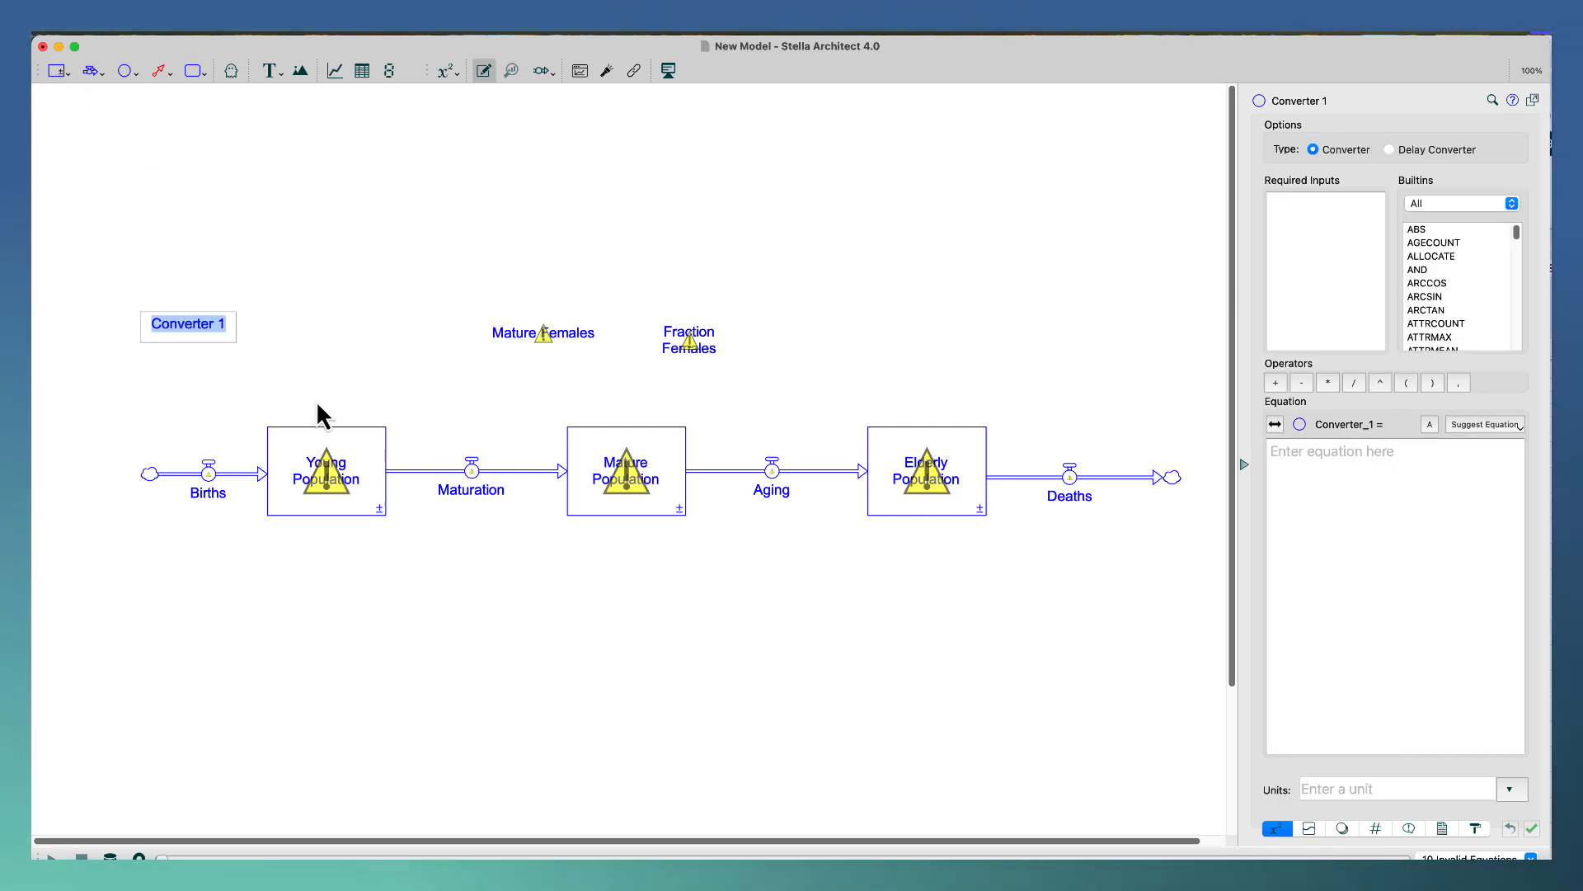
text(Birs)
key(BackSpace)
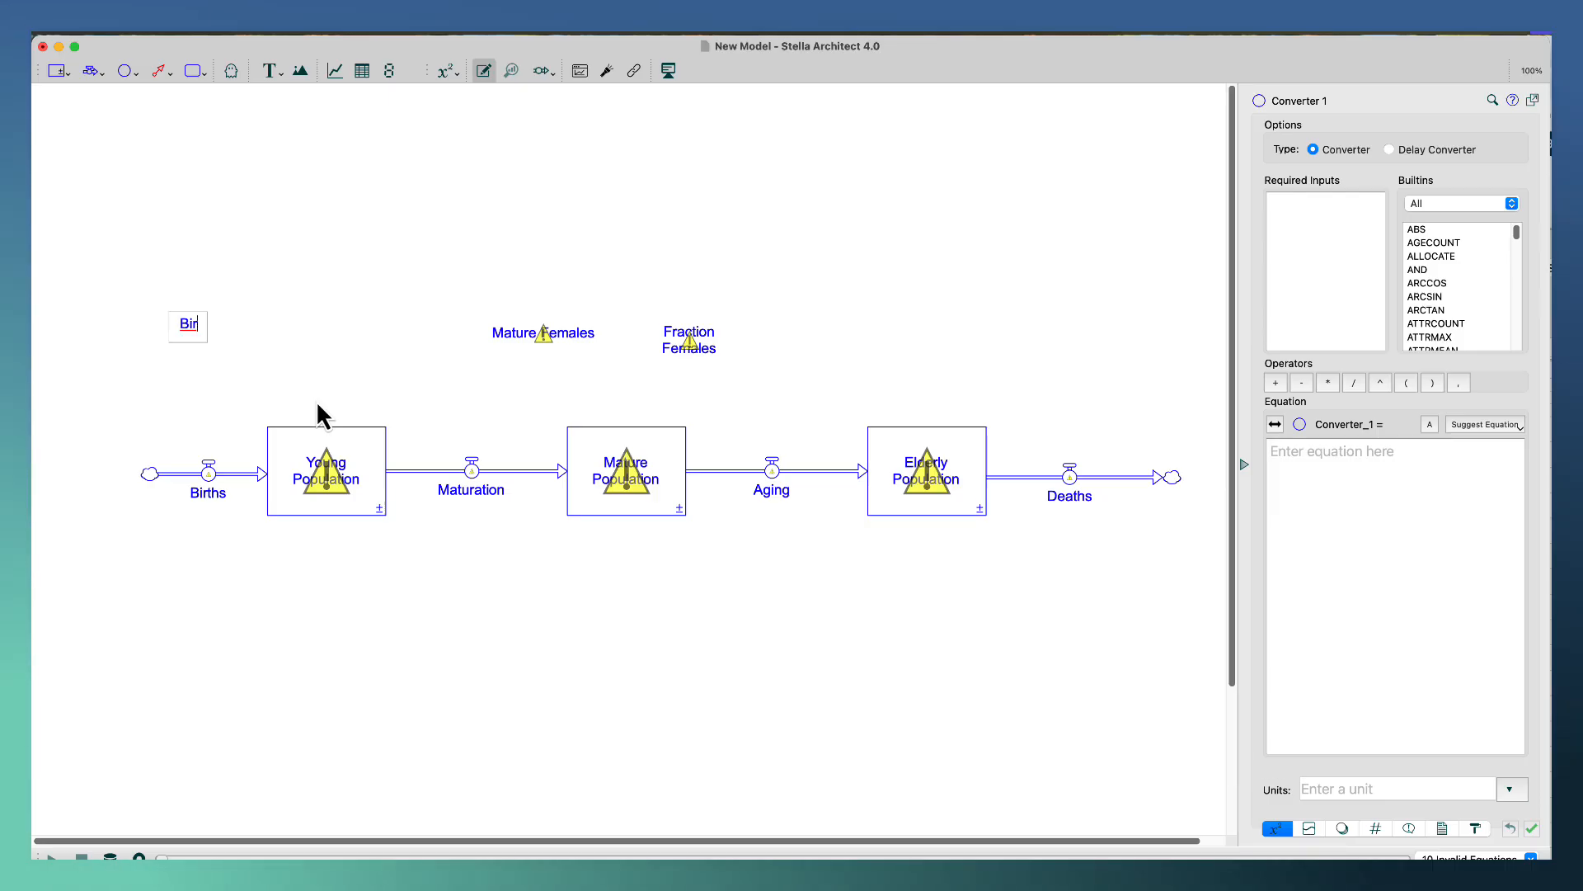
text(ths )
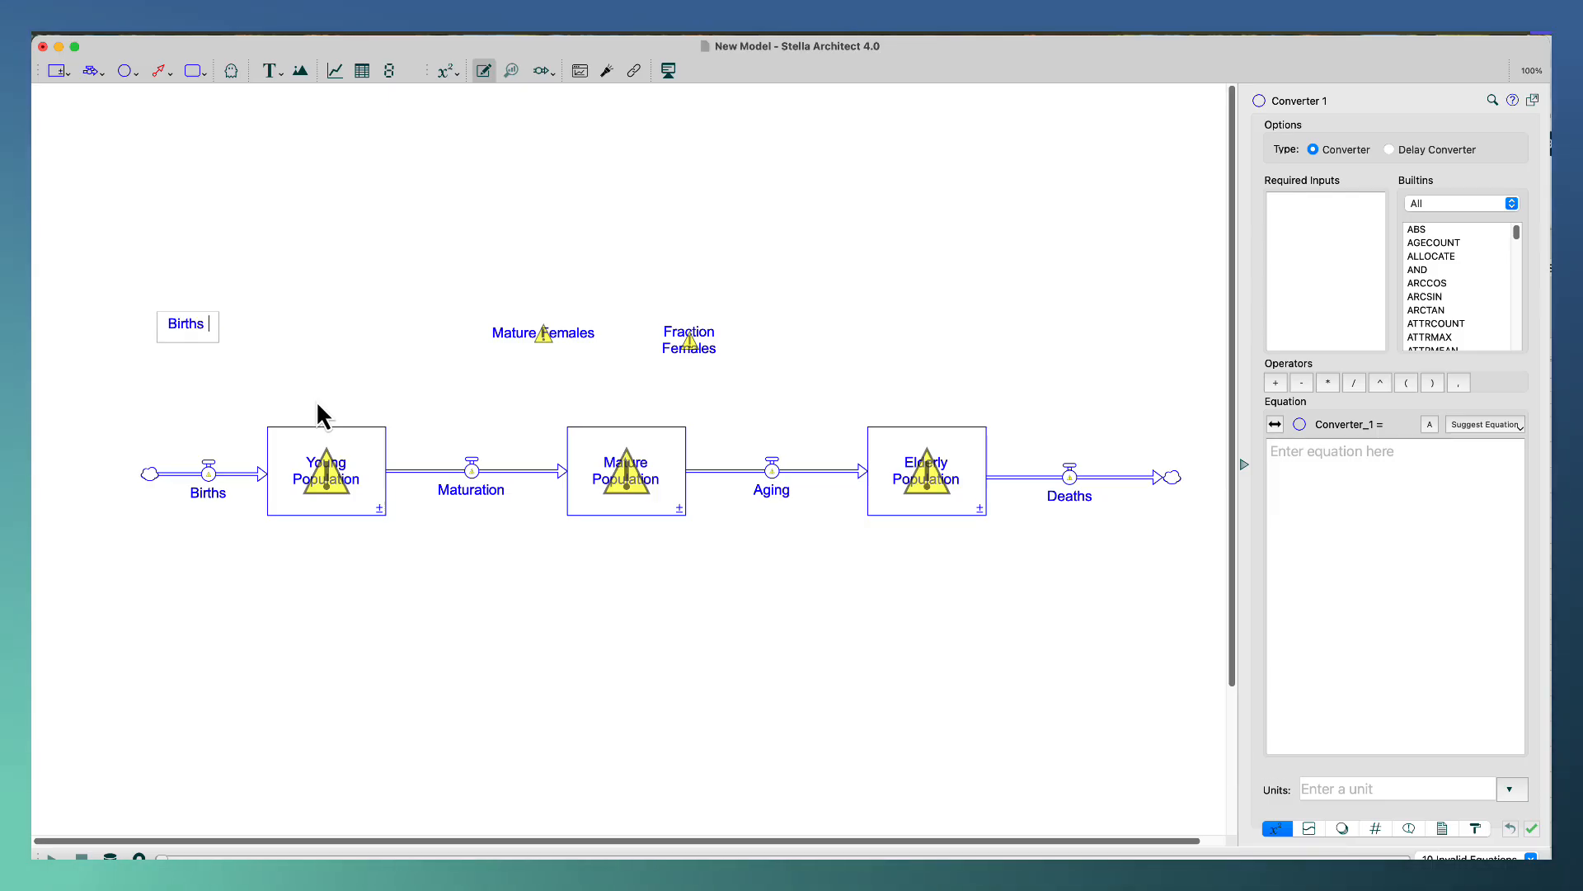
text(per ma)
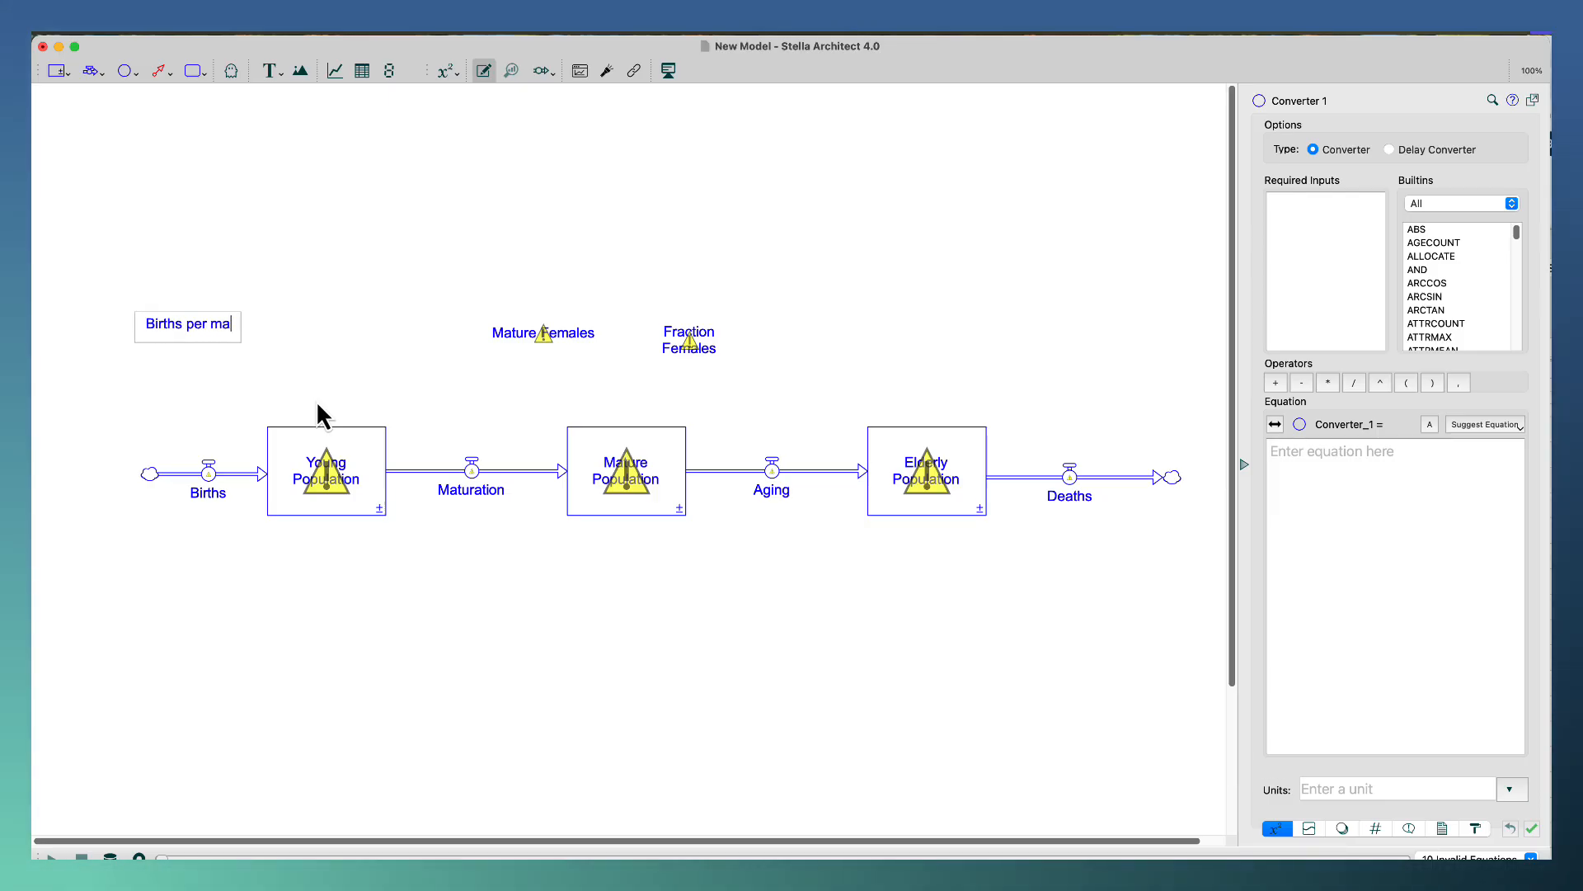
text(ture Feal)
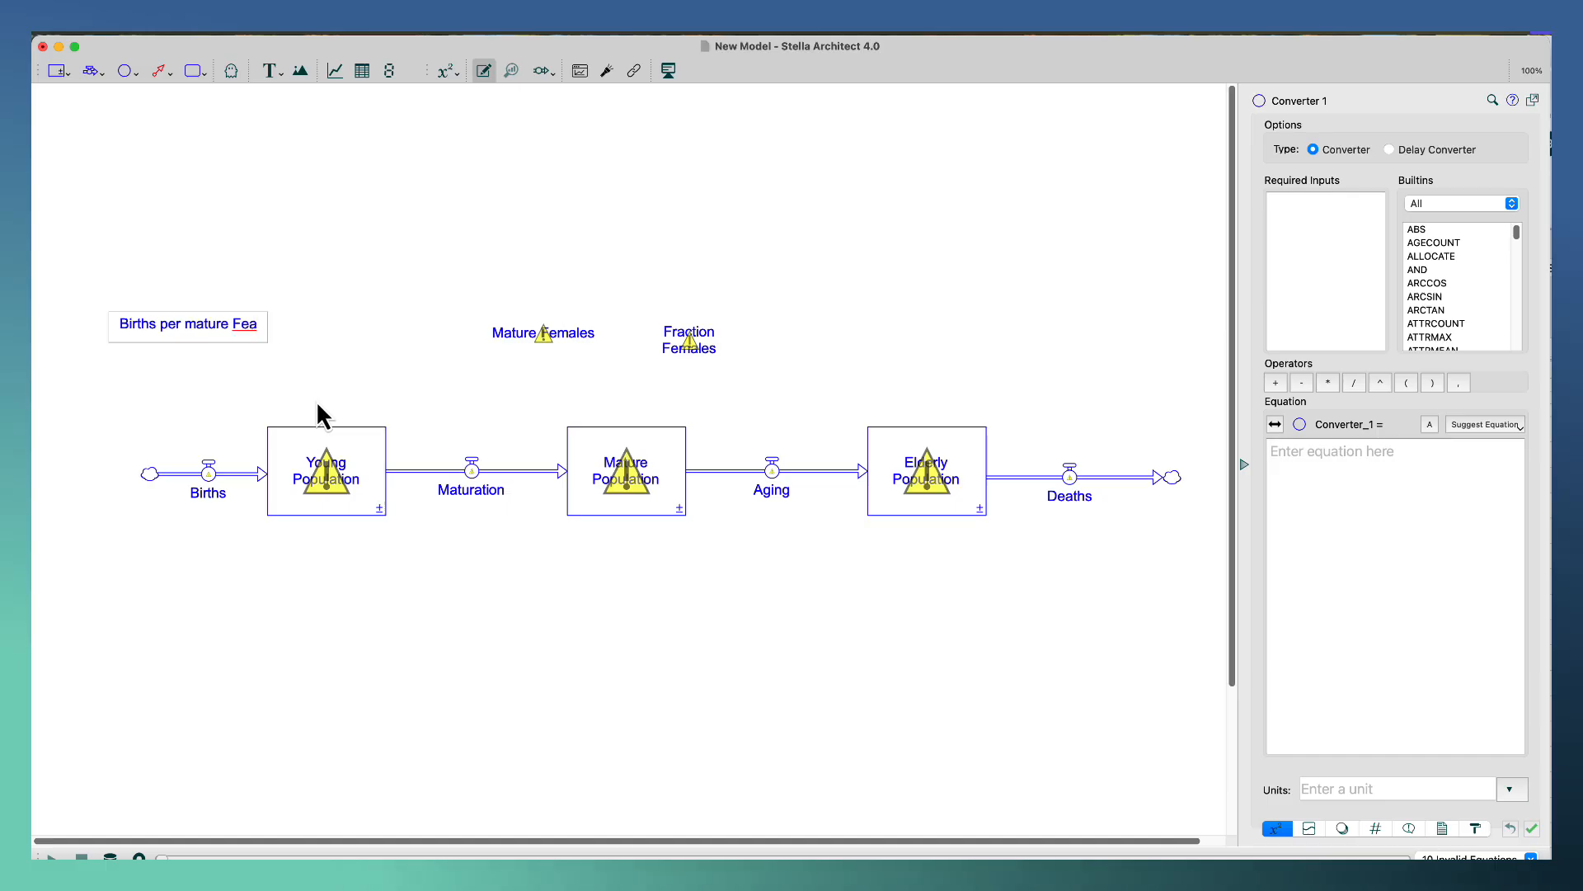
key(BackSpace)
key(BackSpace)
text(male )
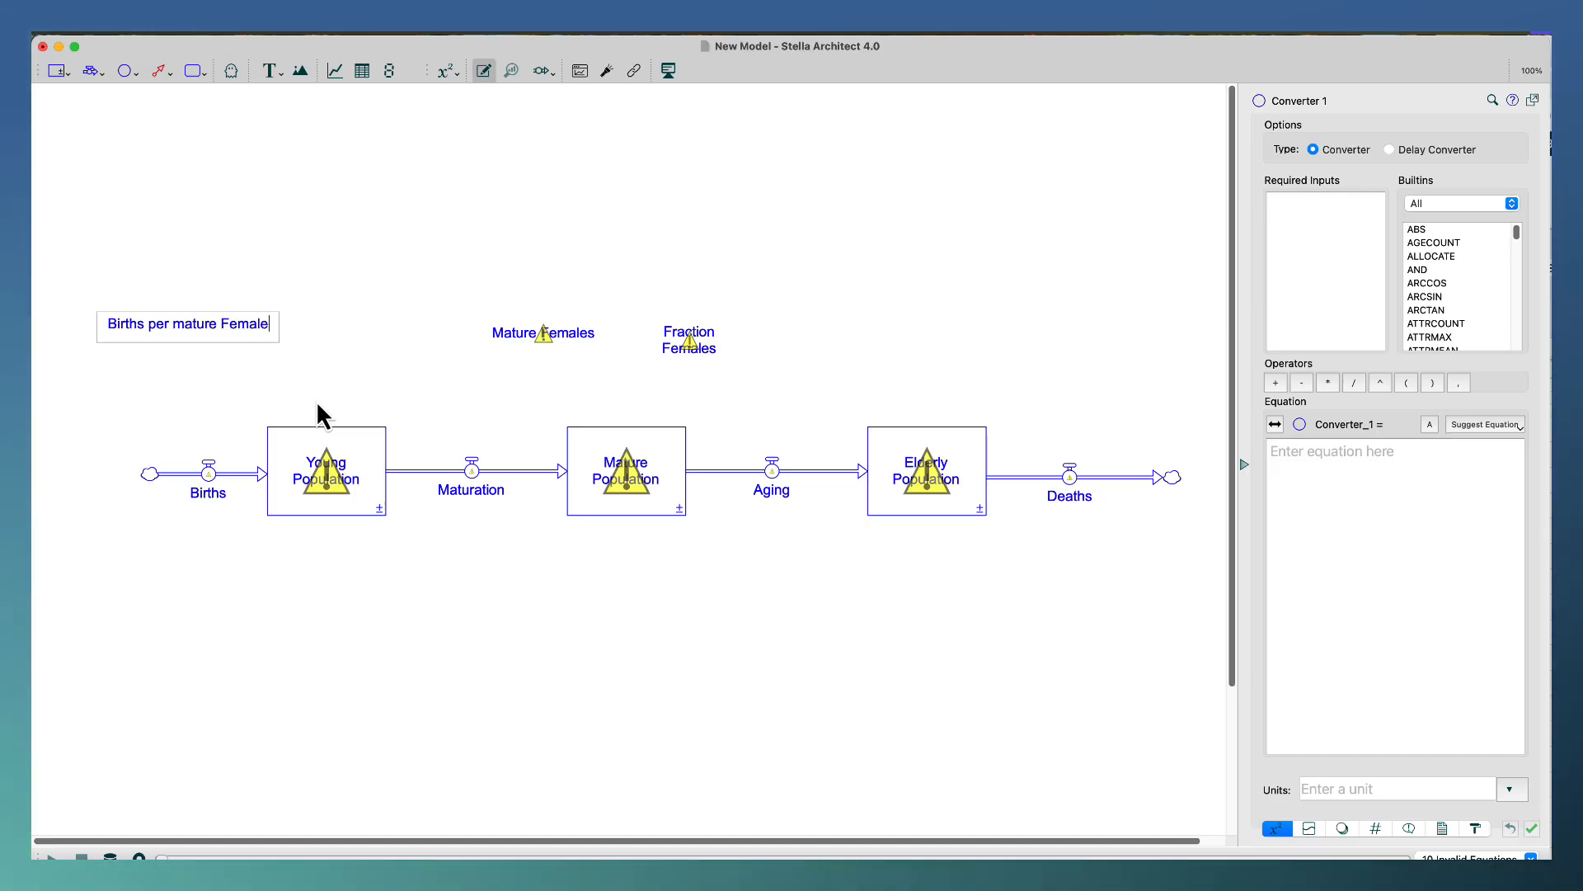
text(per Year)
key(Return)
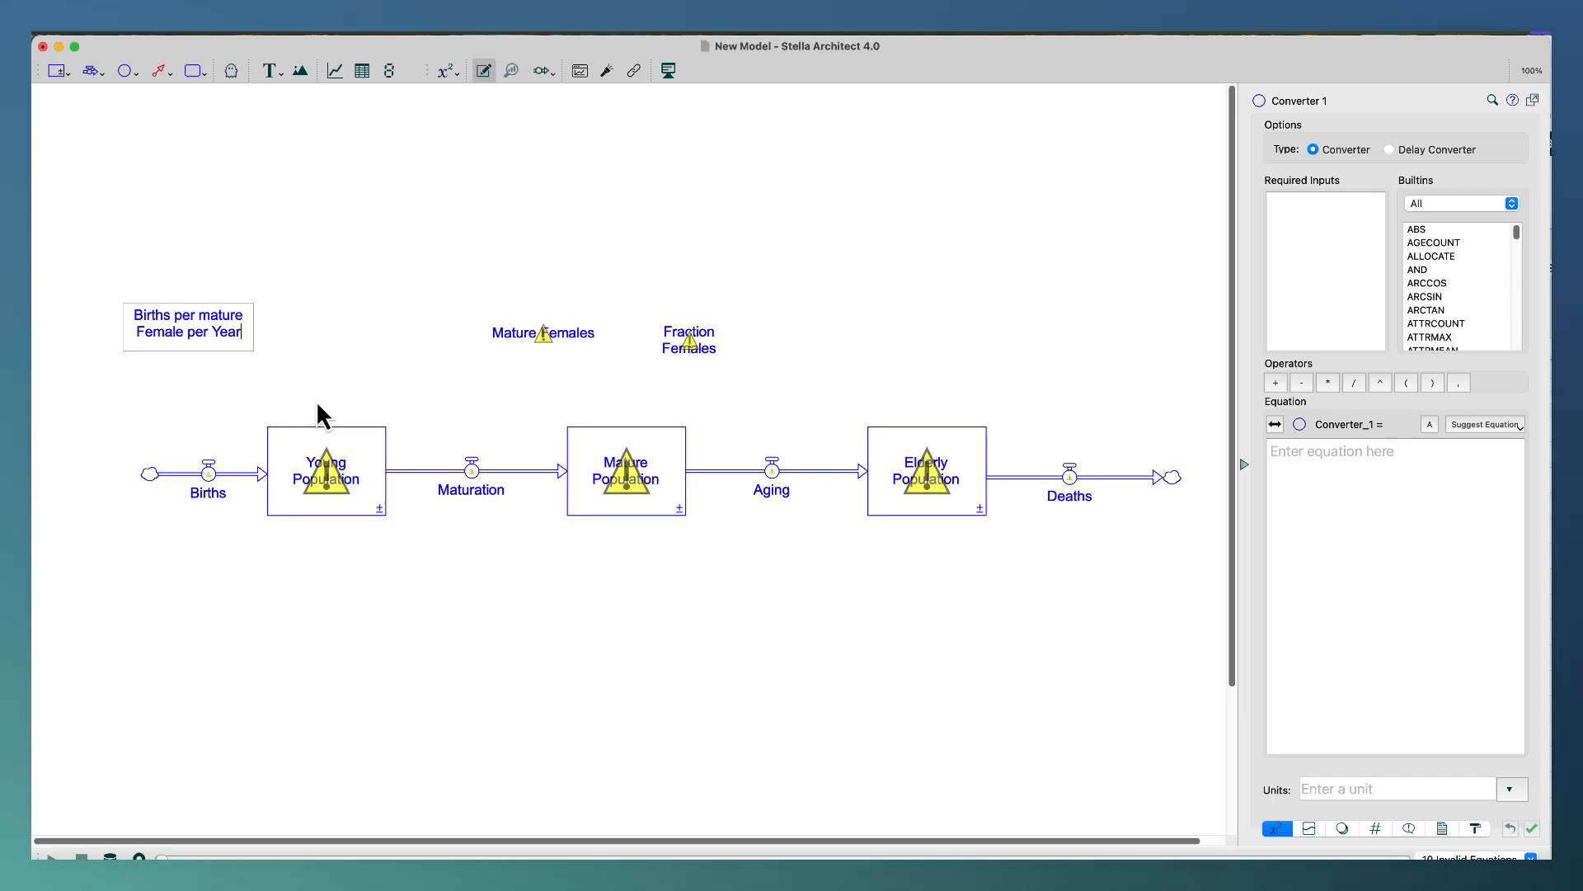
Add a Maturation Rate converter below the Young Population stock and an Aging Rate converter below the Mature Population stock.
click(124, 72)
click(380, 615)
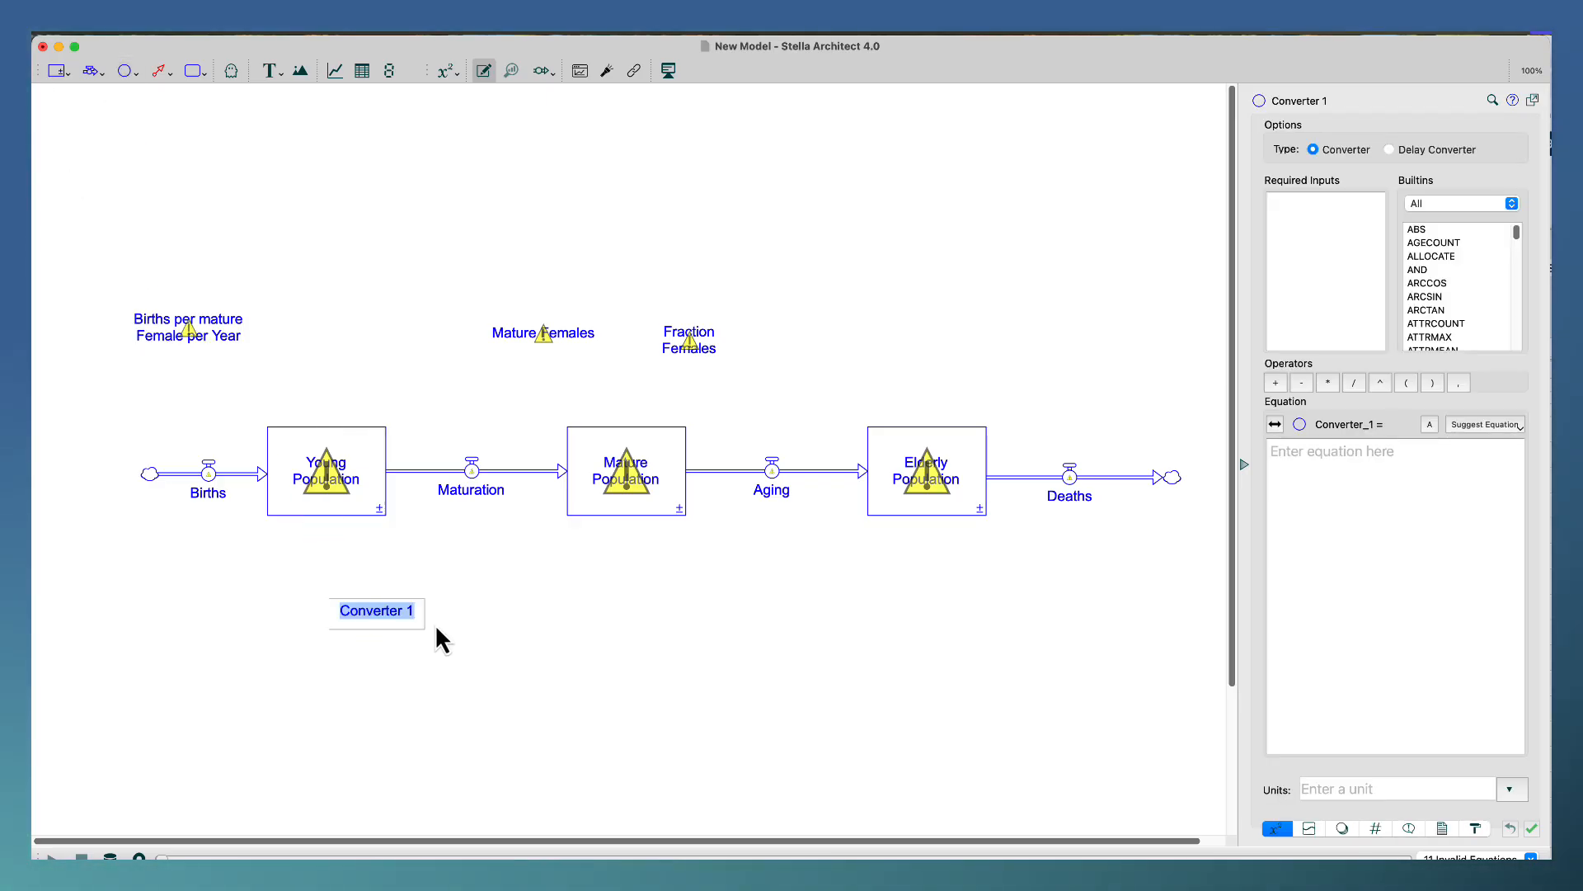
text(Matur)
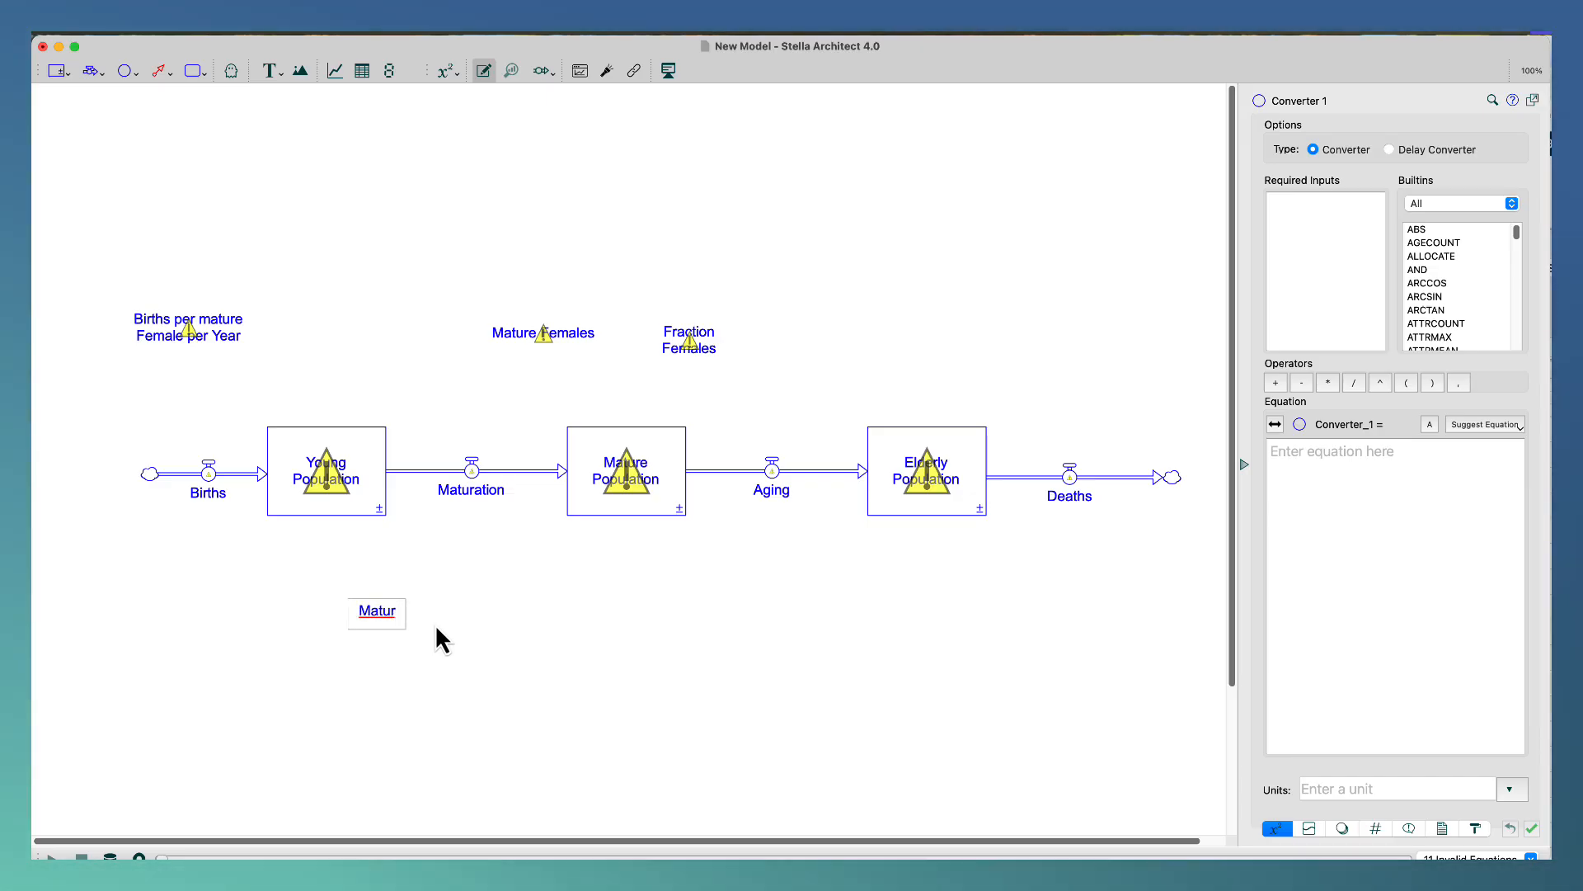
text(ation Rate)
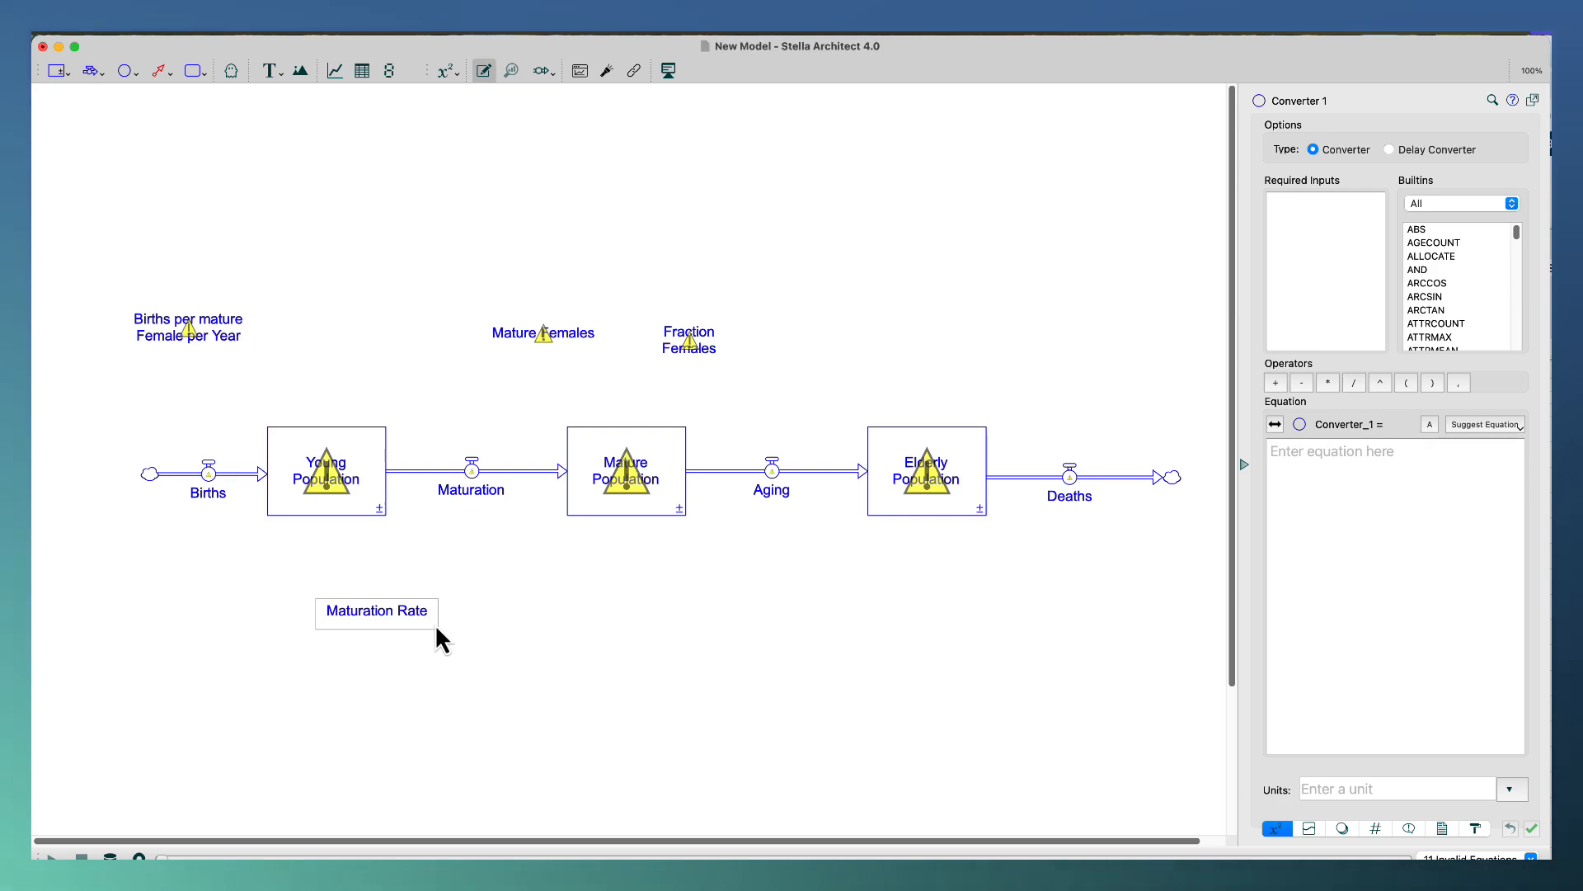
click(125, 71)
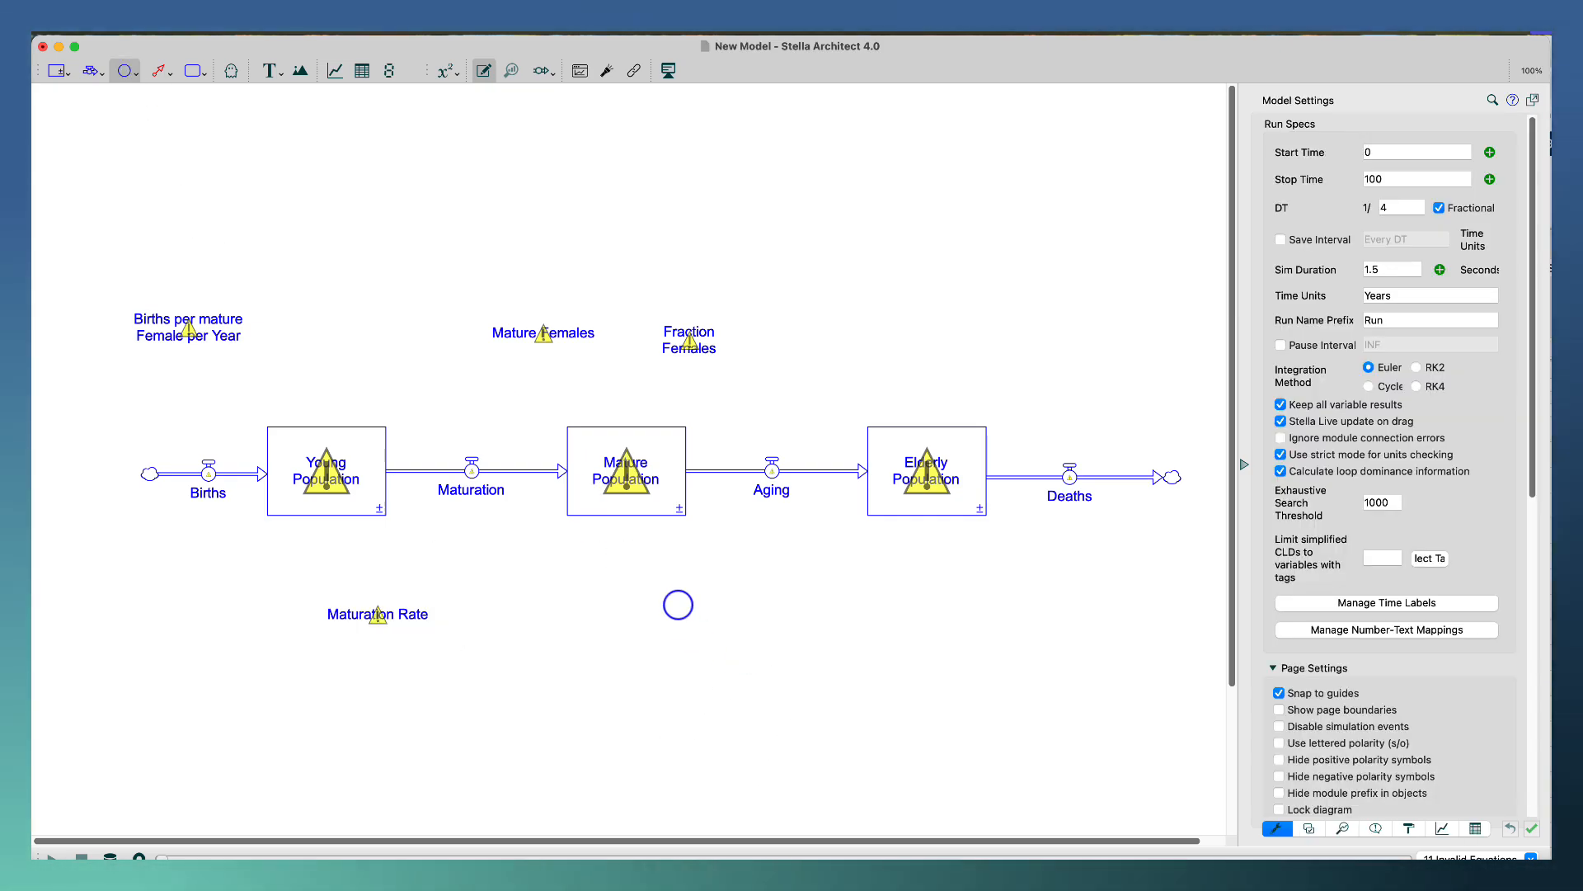
click(680, 614)
text(Aging Rate)
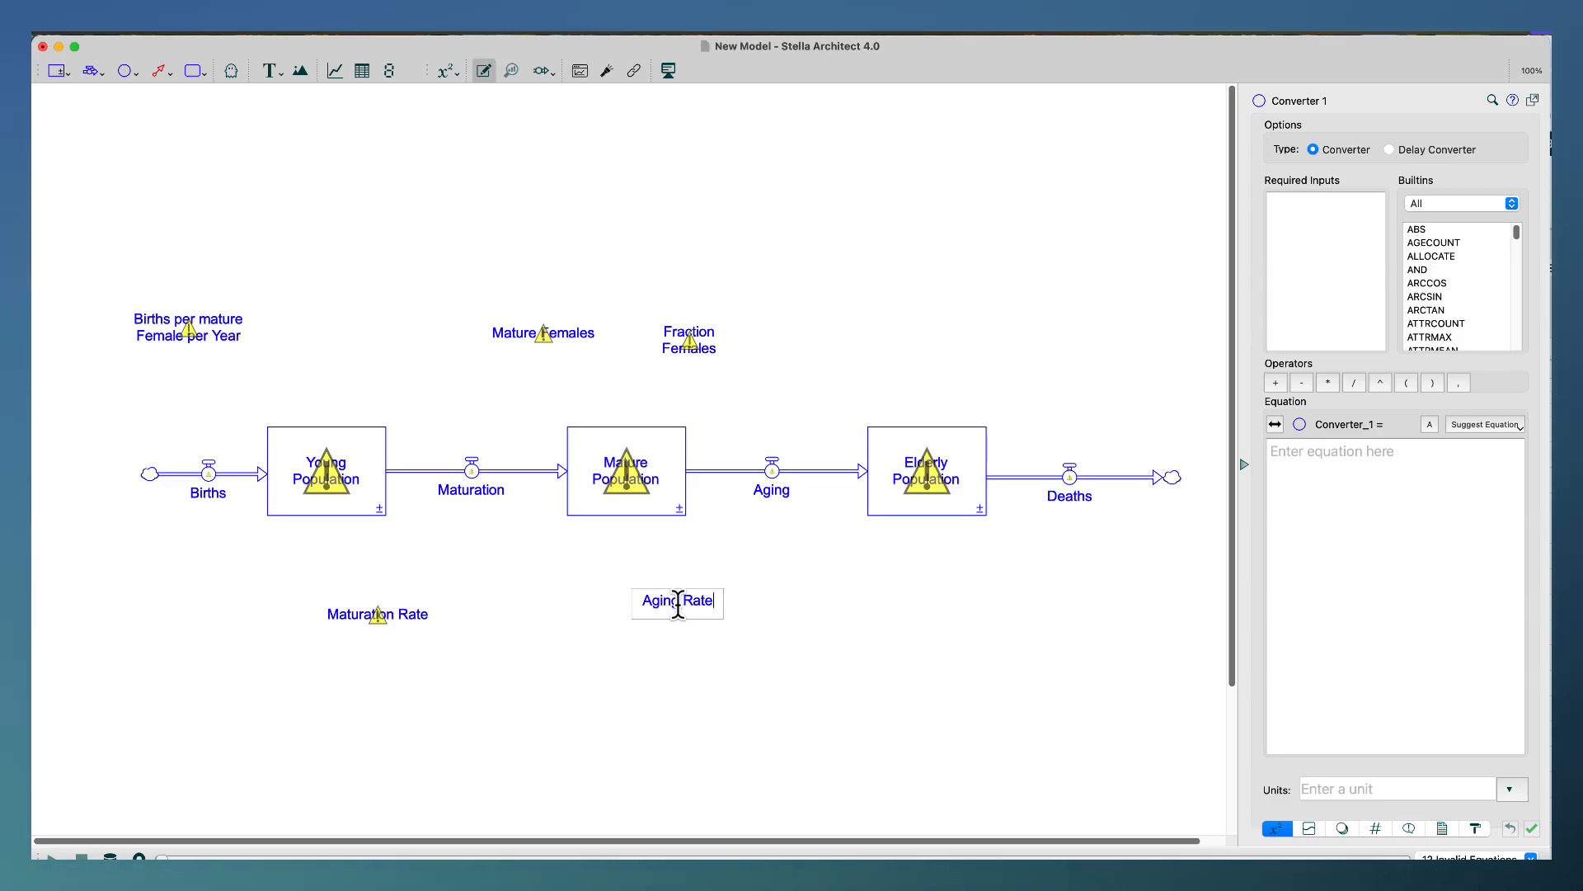
Add a converter below the Elderly Population stock and name it Death Rate.
click(124, 72)
click(989, 611)
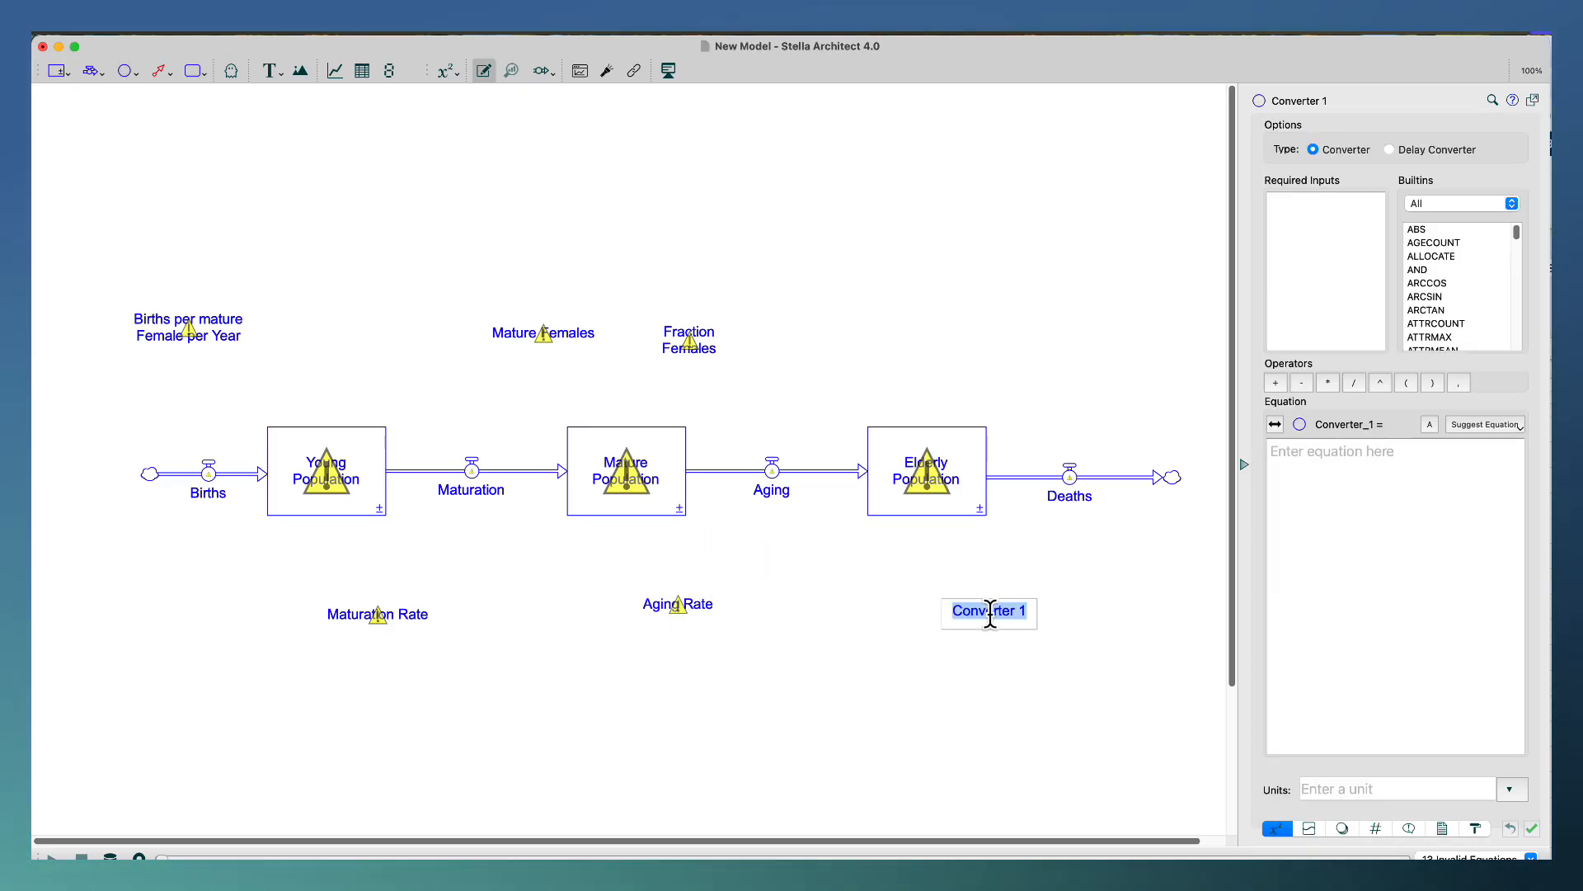
text(Death r)
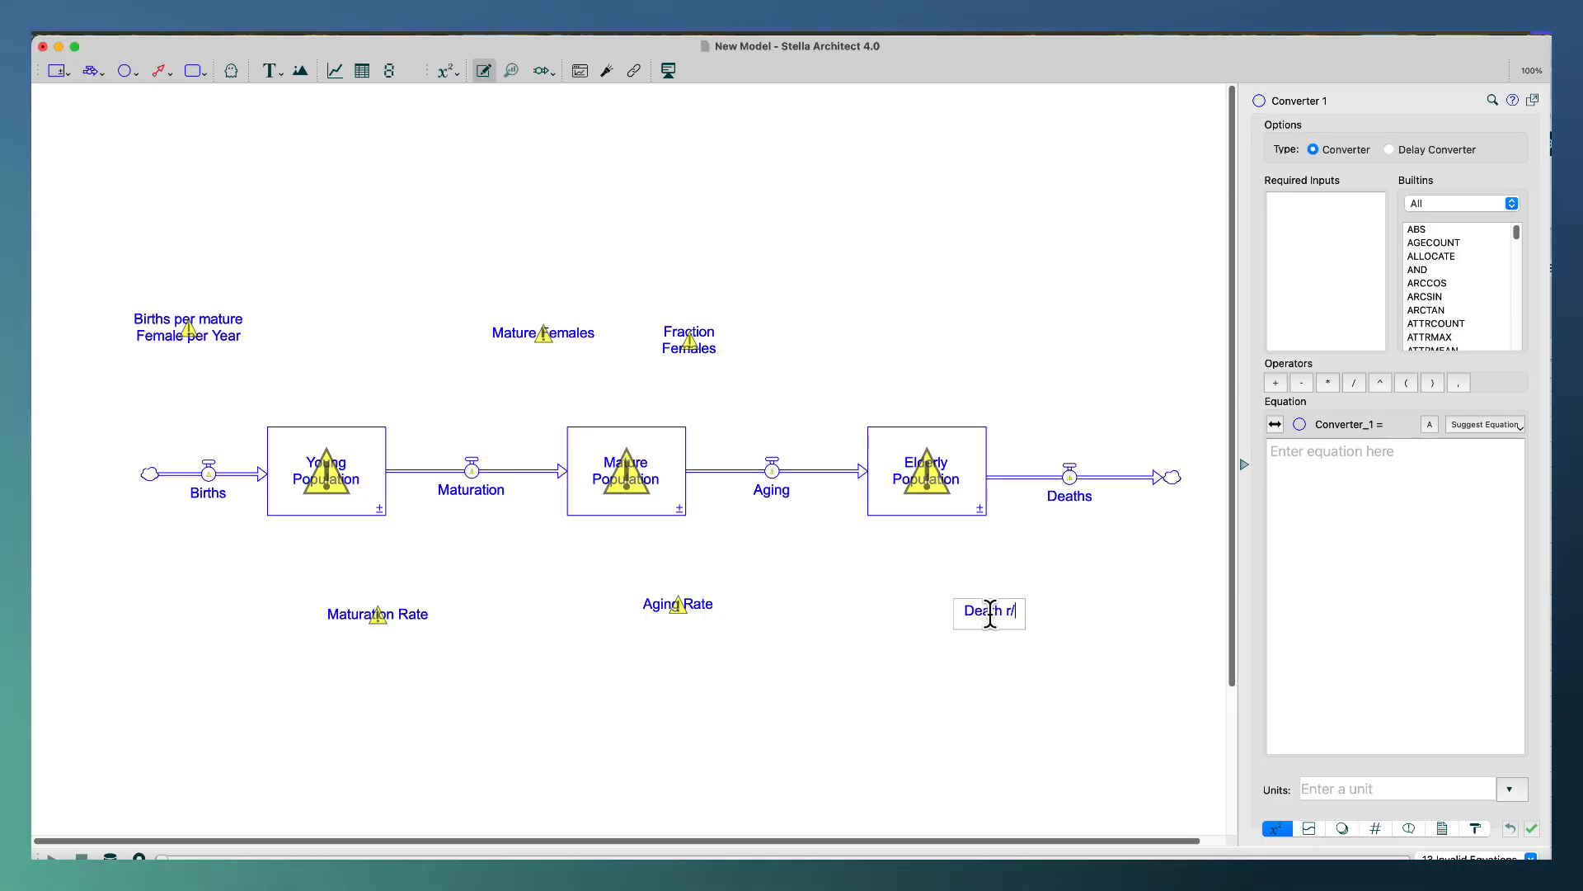
key(BackSpace)
text(Rate)
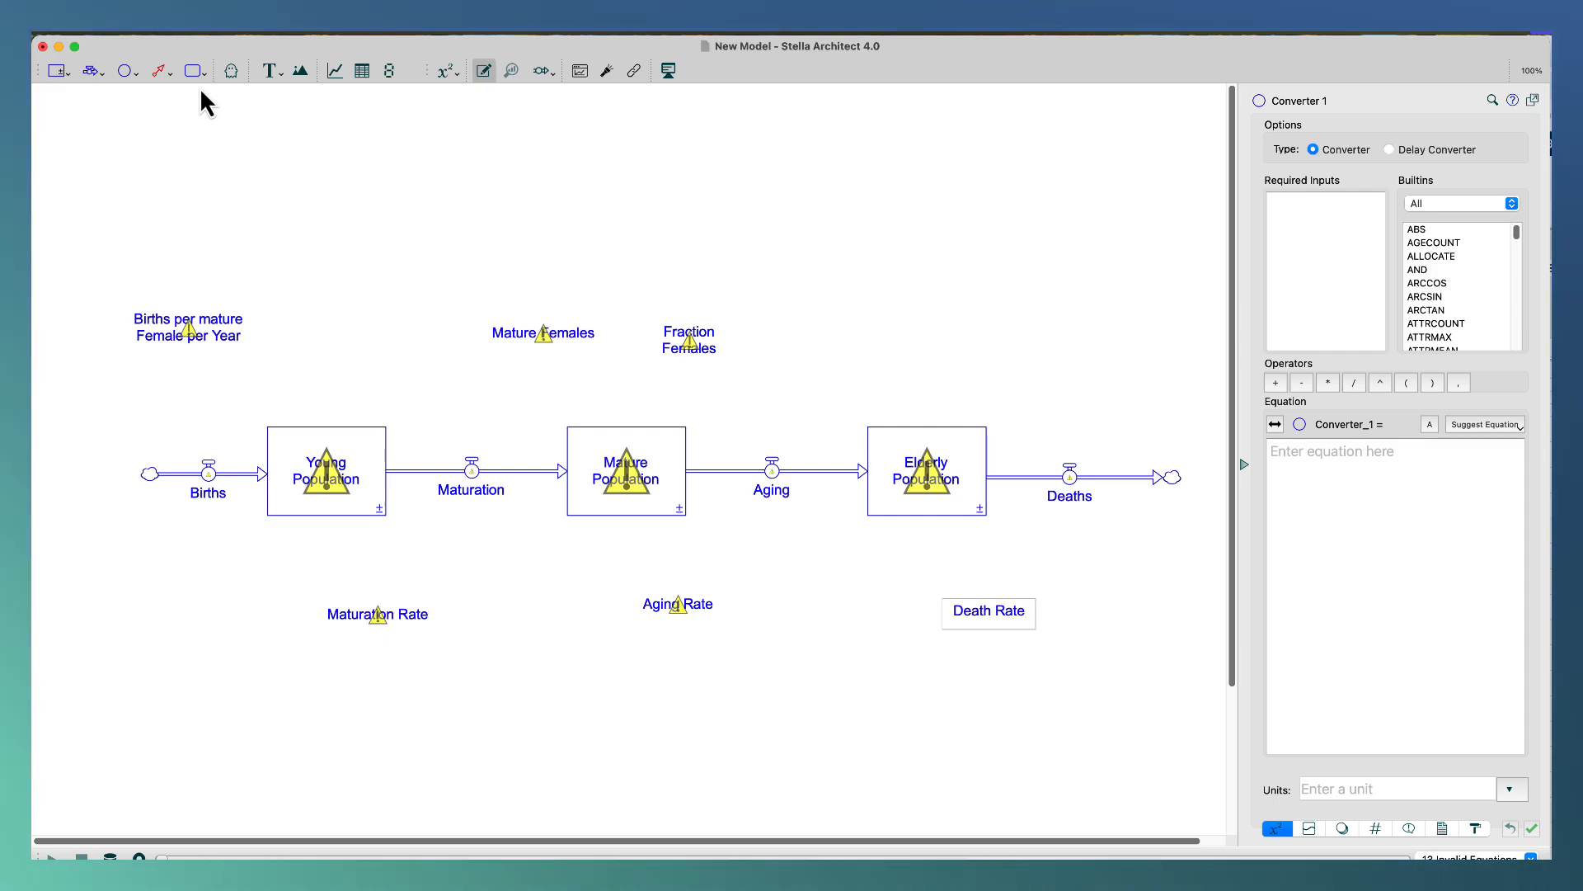
Add a converter above the Elderly Population stock and name it Total Population.
click(125, 71)
click(976, 284)
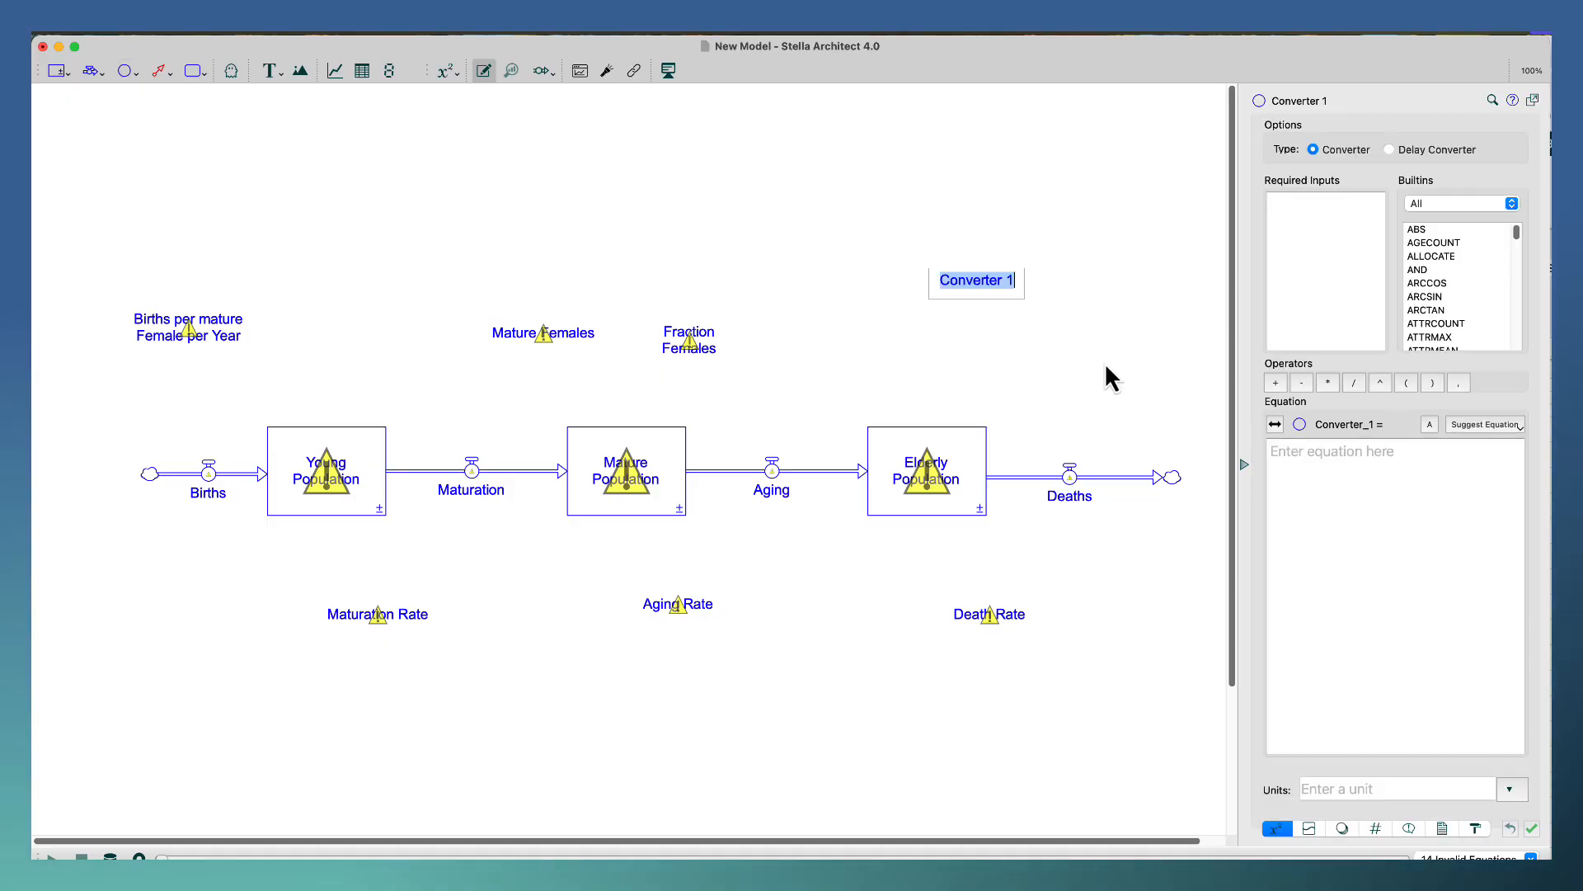
text(Total)
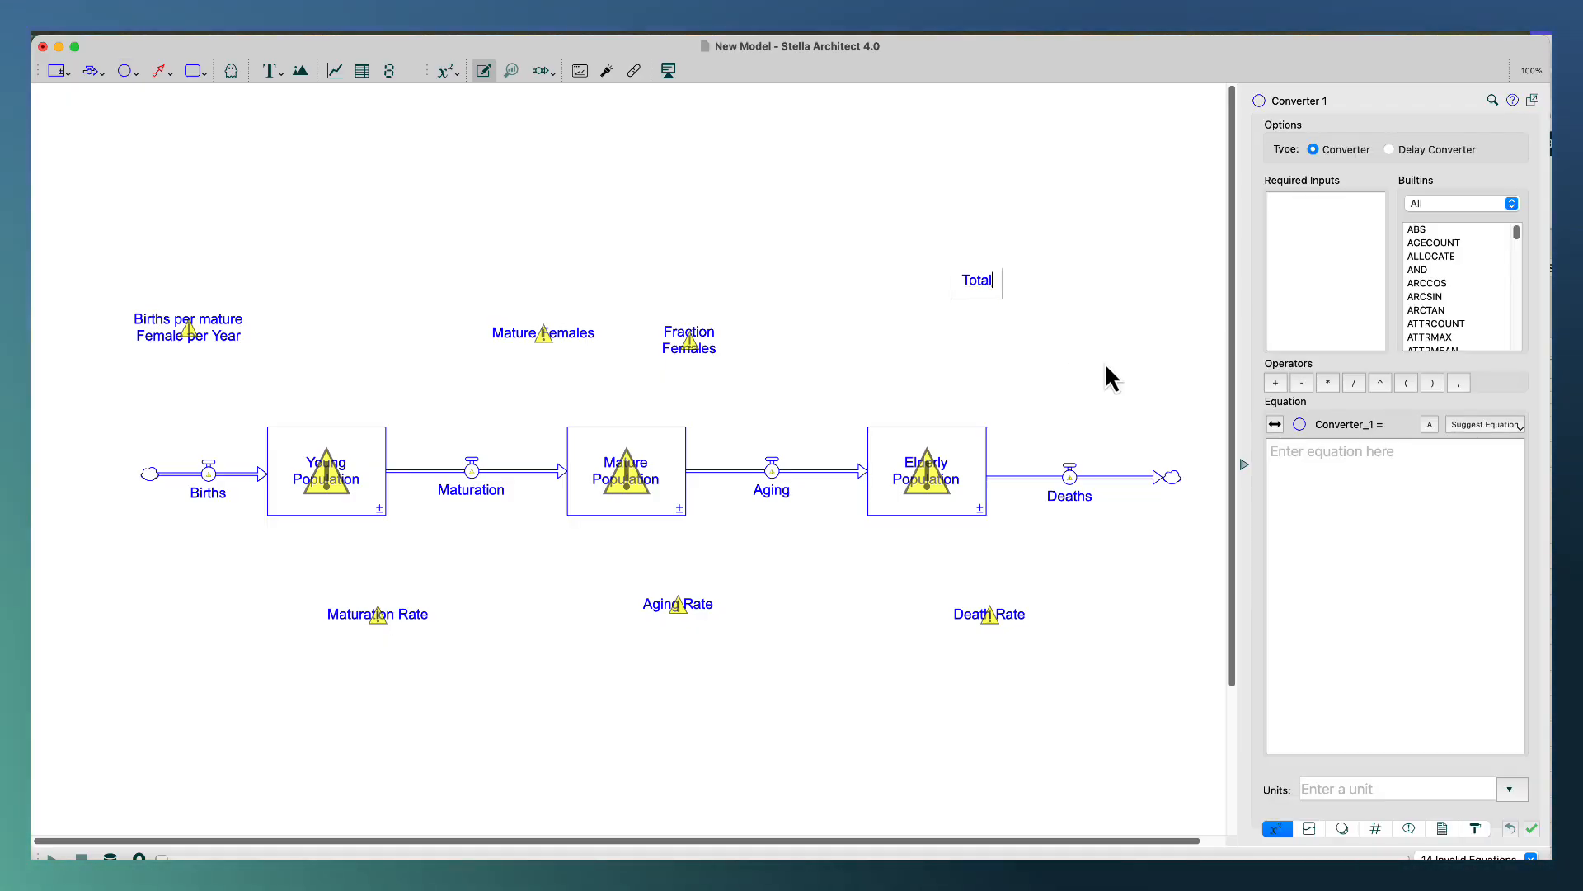
text( Population)
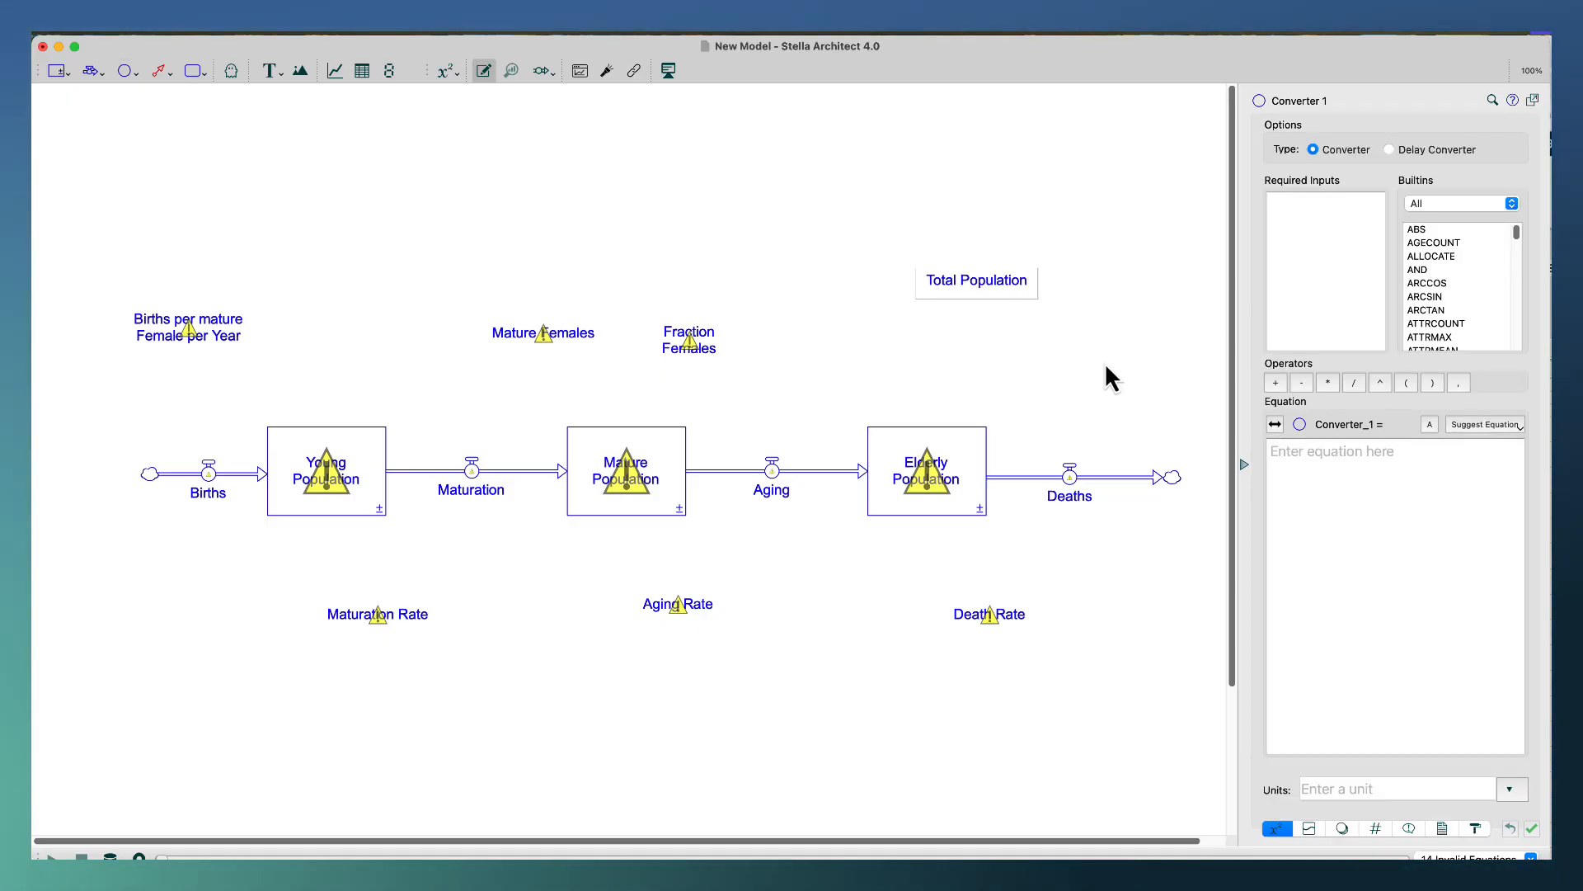
click(804, 190)
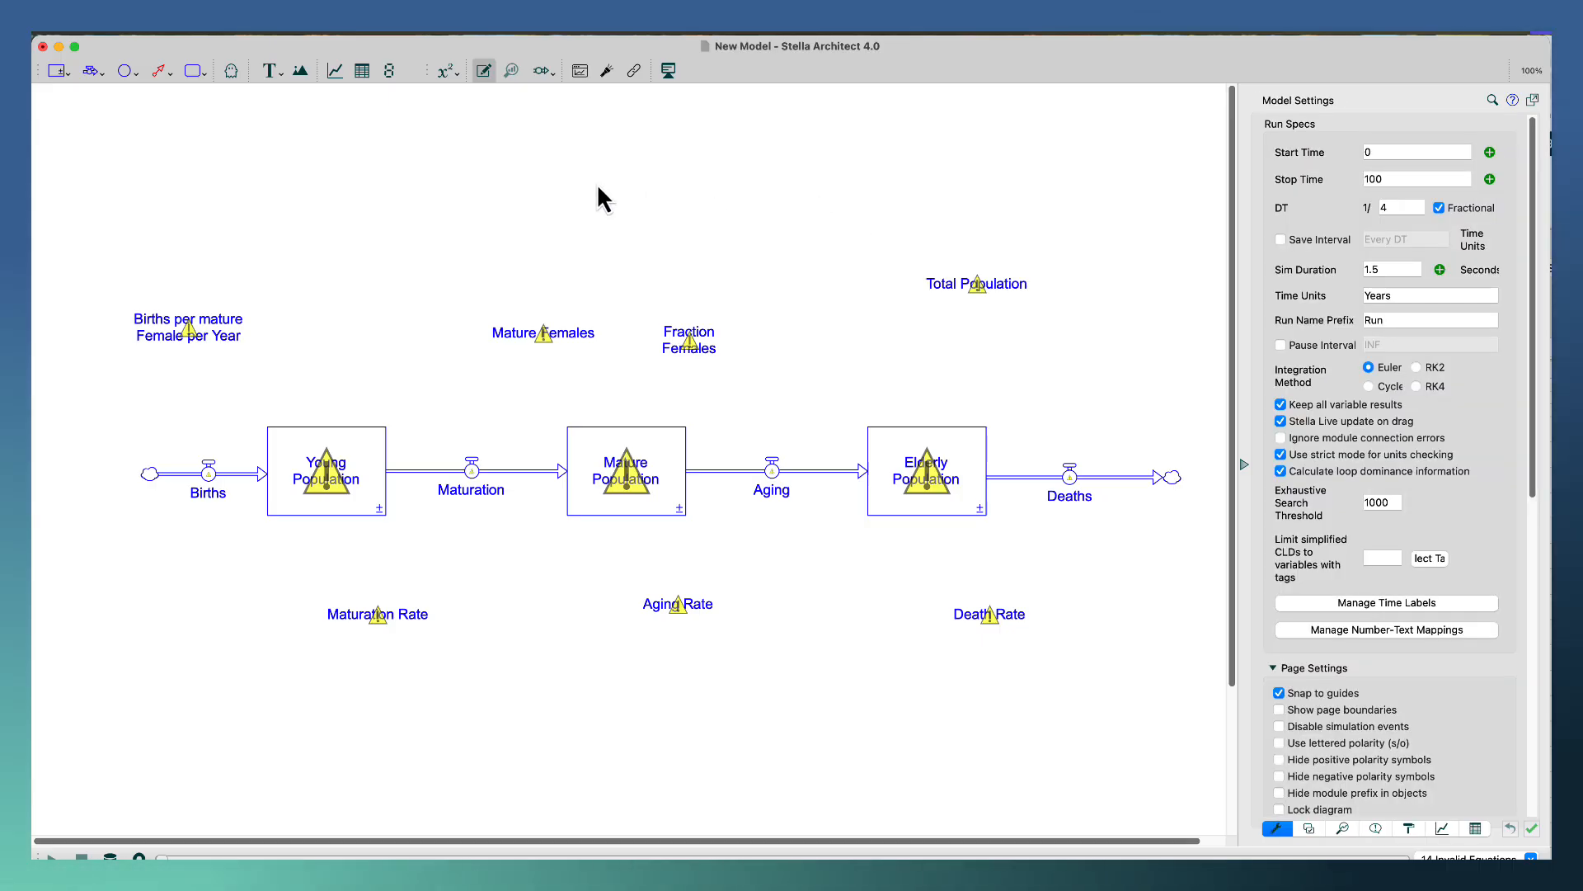
Connect the Young Population stock to the Maturation flow and move the Maturation, Aging and Deaths labels above their flows.
click(161, 73)
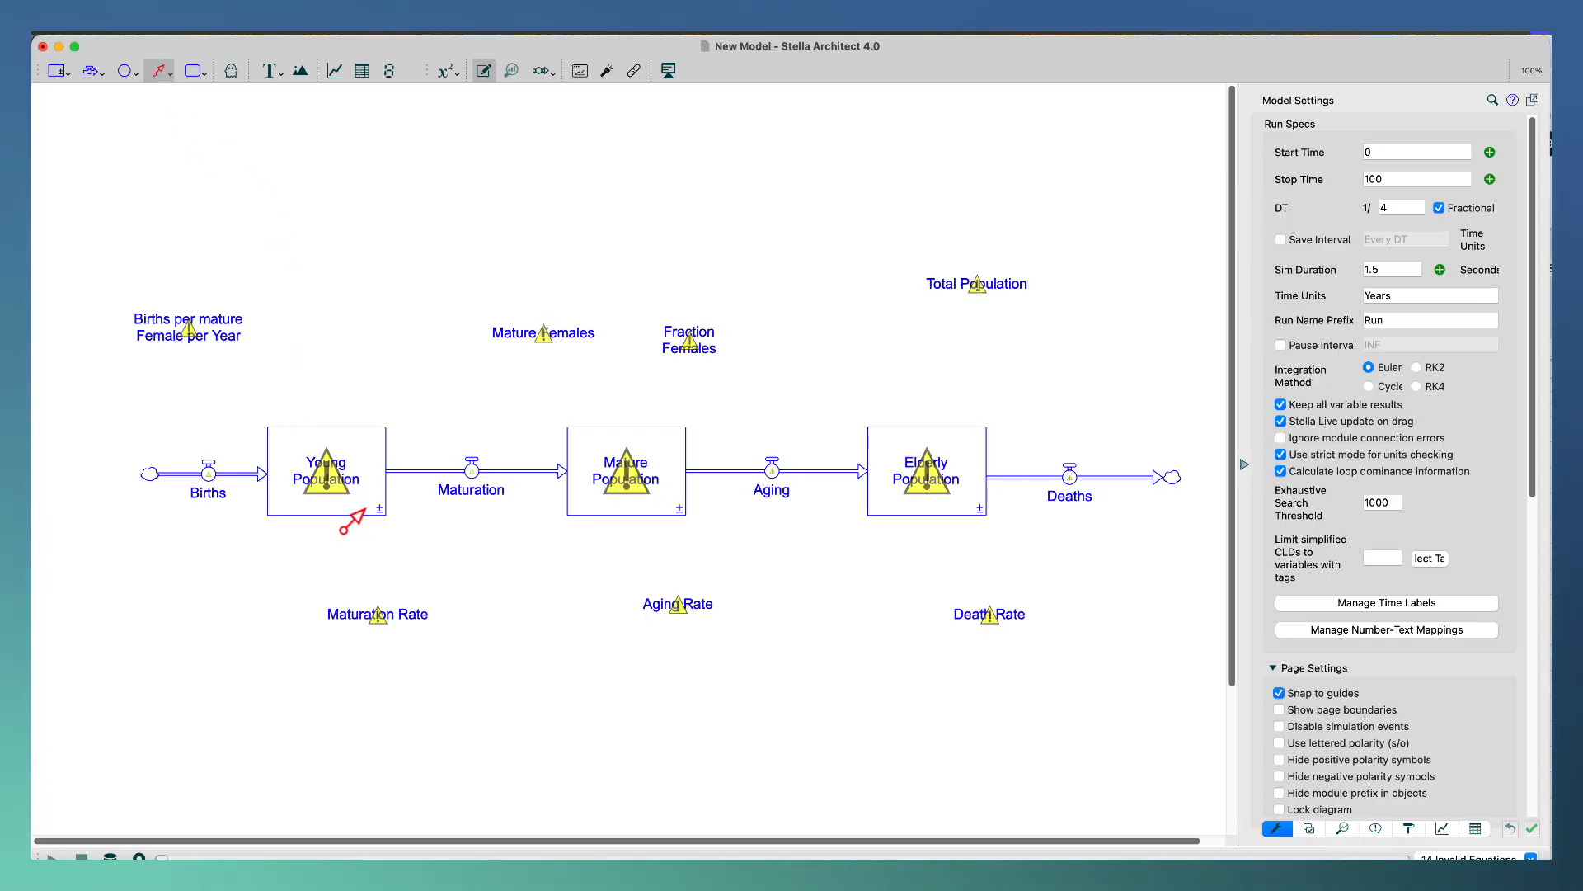
drag(384, 514, 472, 478)
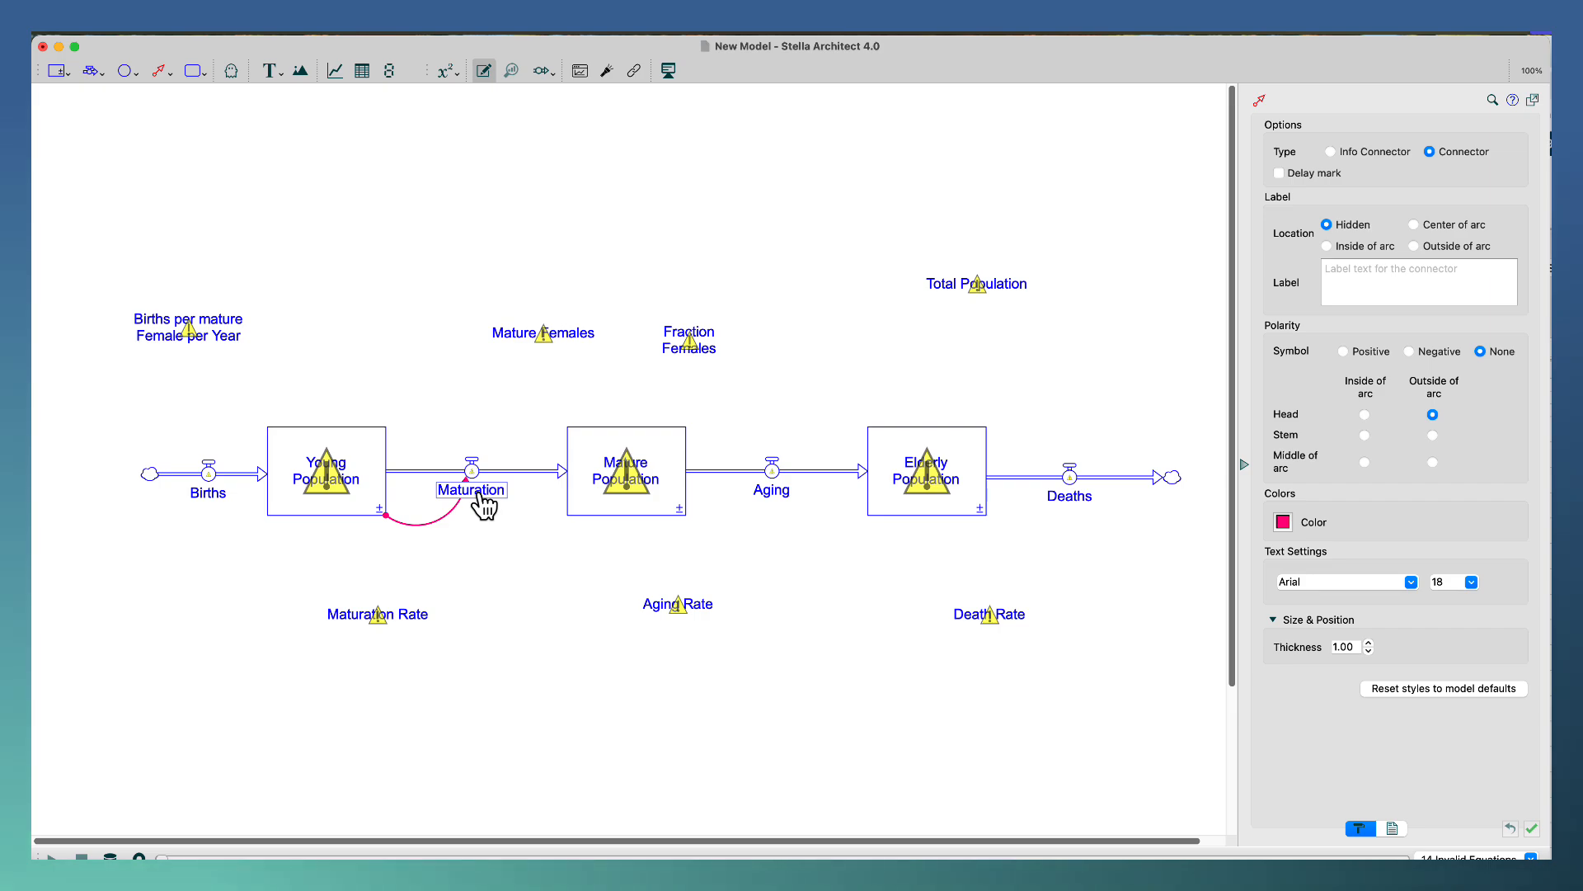
drag(485, 503, 480, 443)
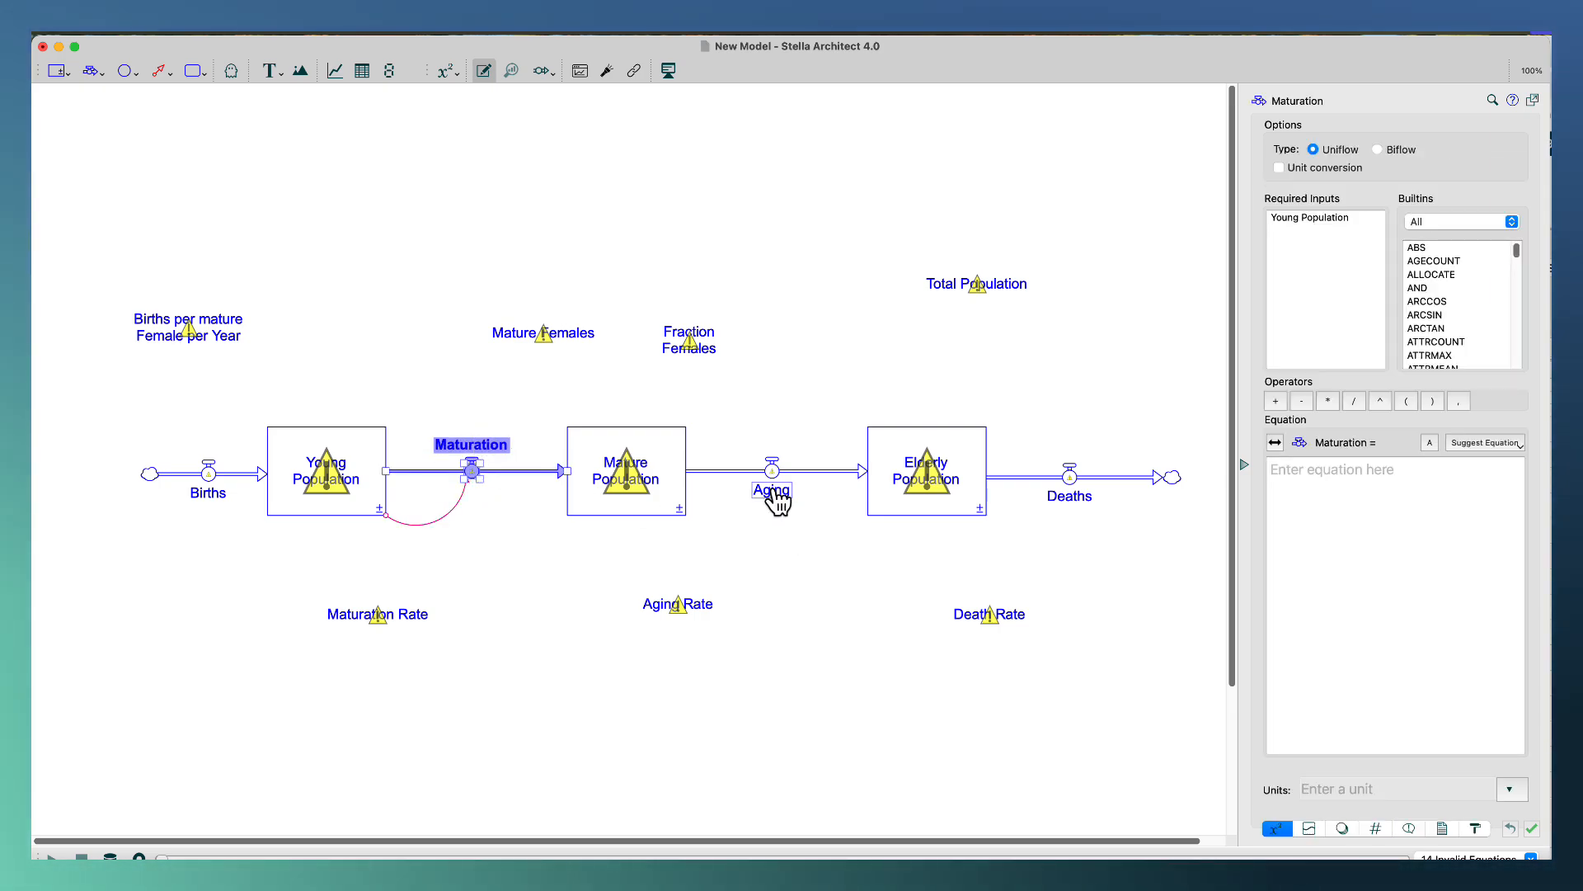
drag(774, 495, 773, 442)
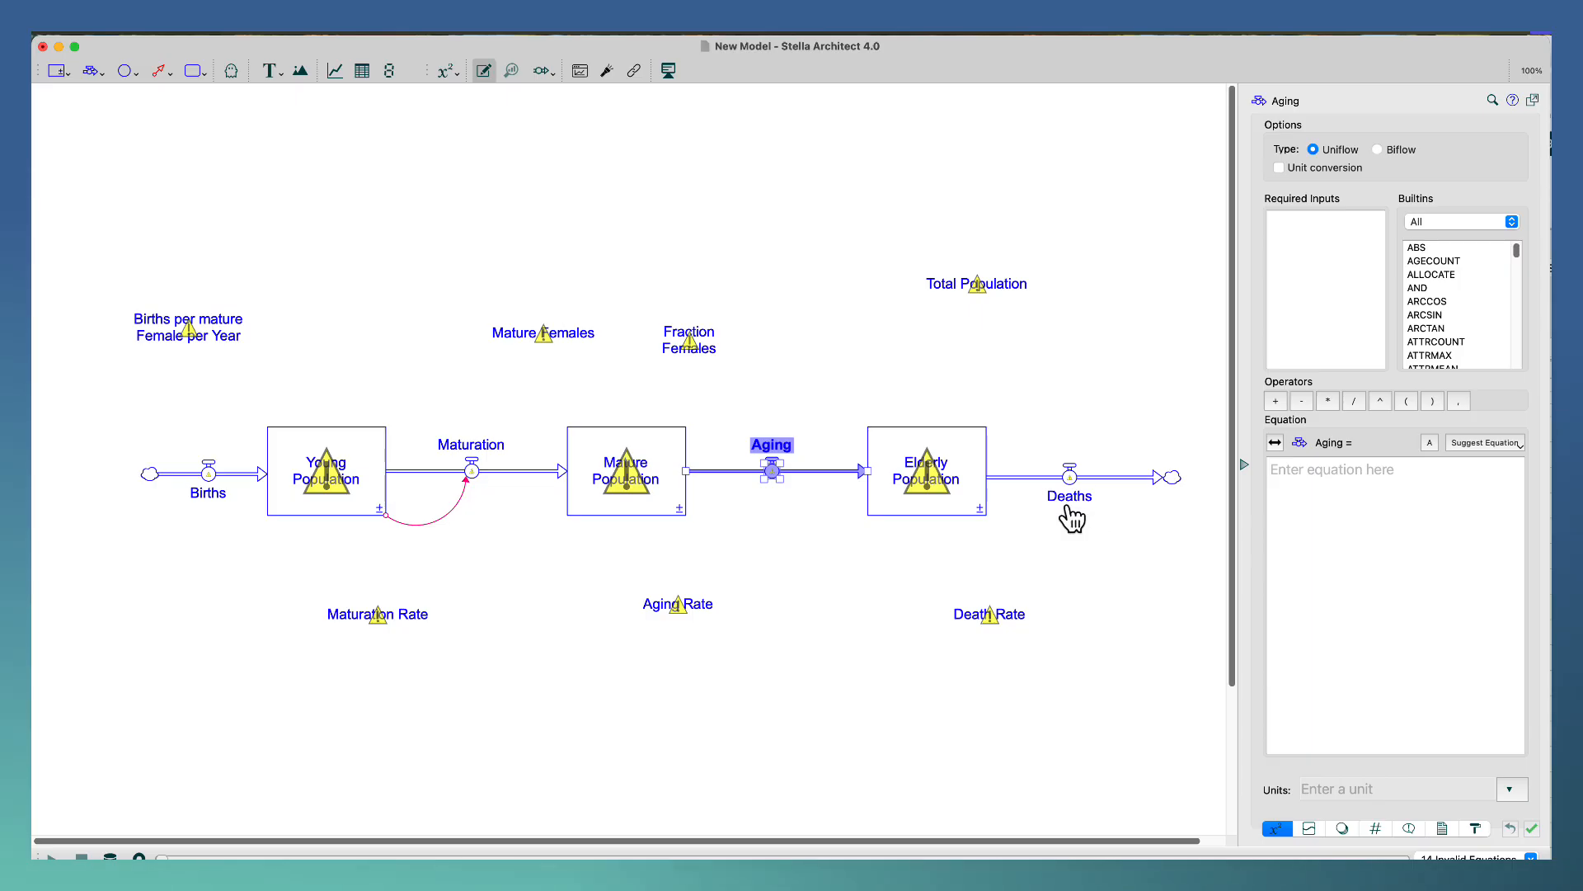
drag(1069, 500, 1085, 432)
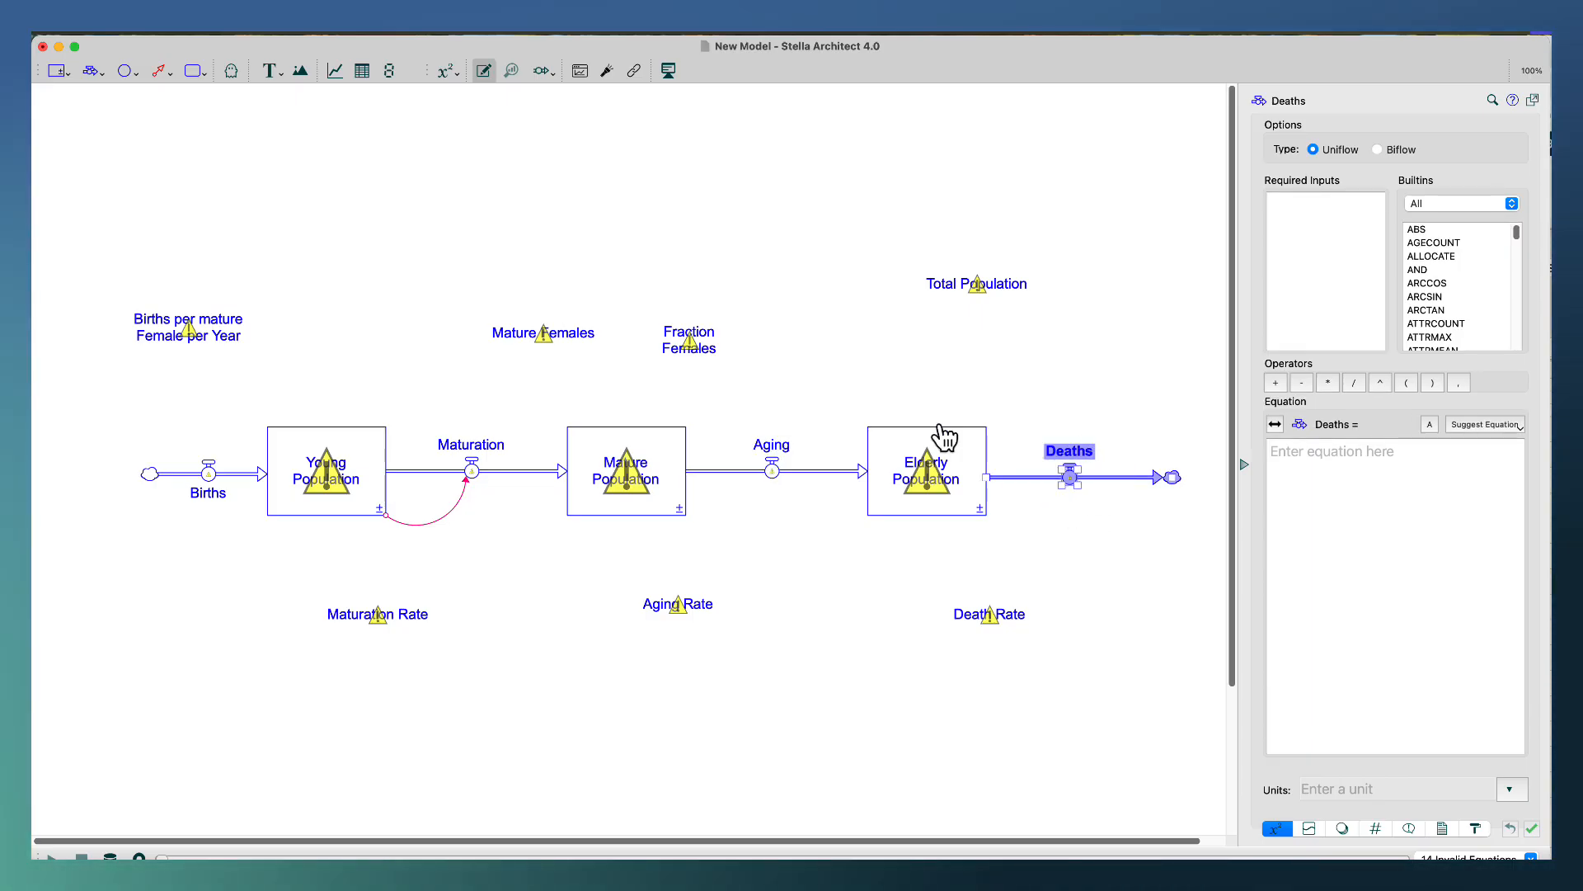
Link the Maturation Rate converter to the Maturation flow with a connector.
click(161, 72)
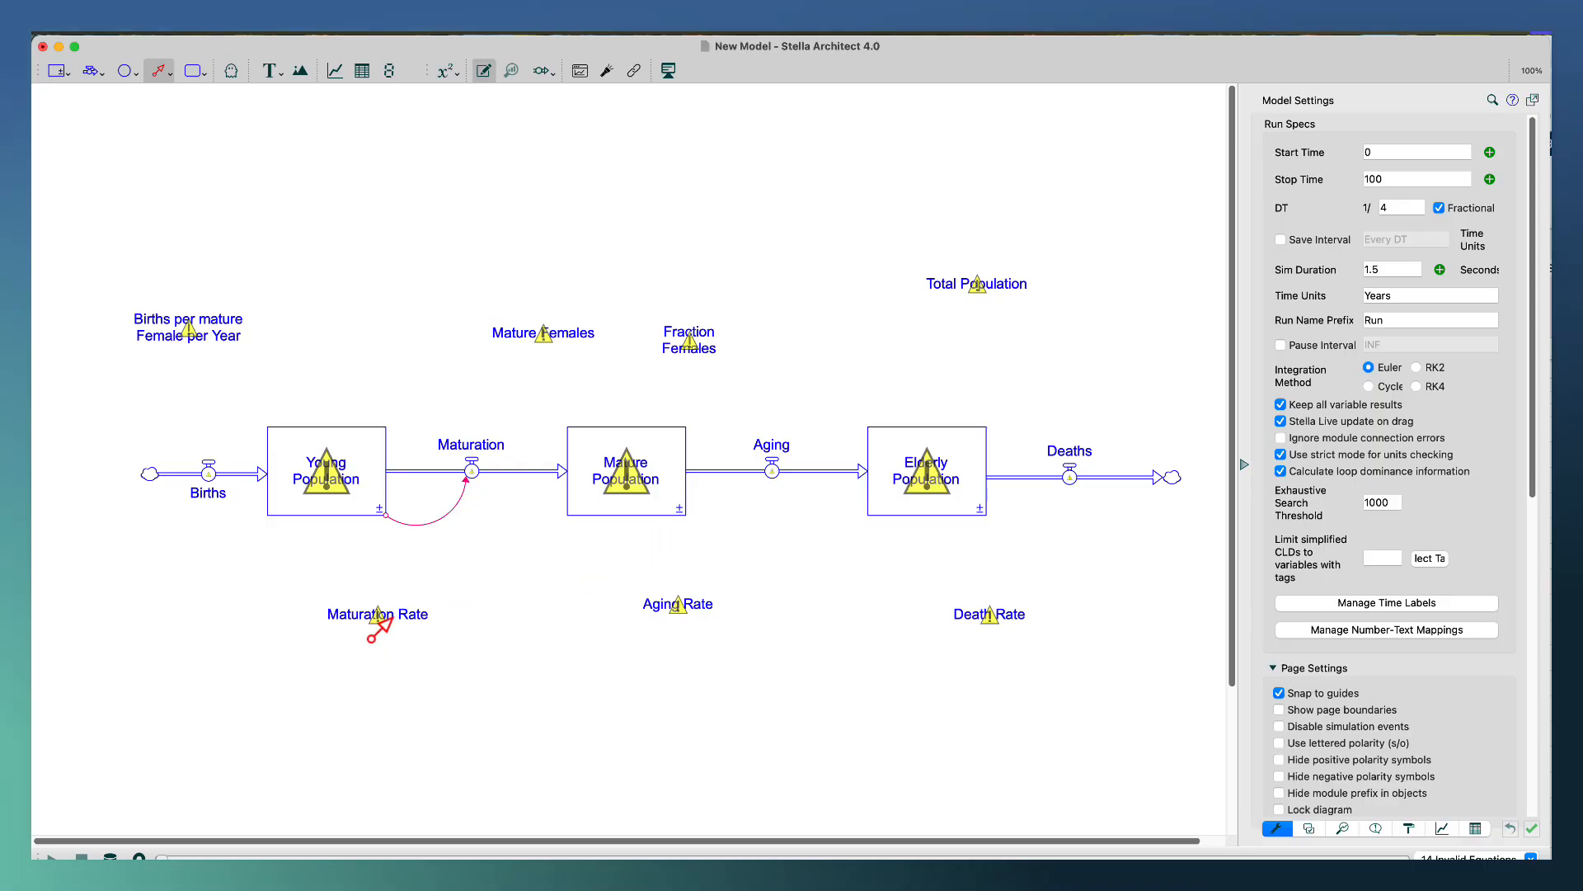
mouse_move(398, 620)
mouse_down()
mouse_move(472, 473)
mouse_move(482, 481)
mouse_up()
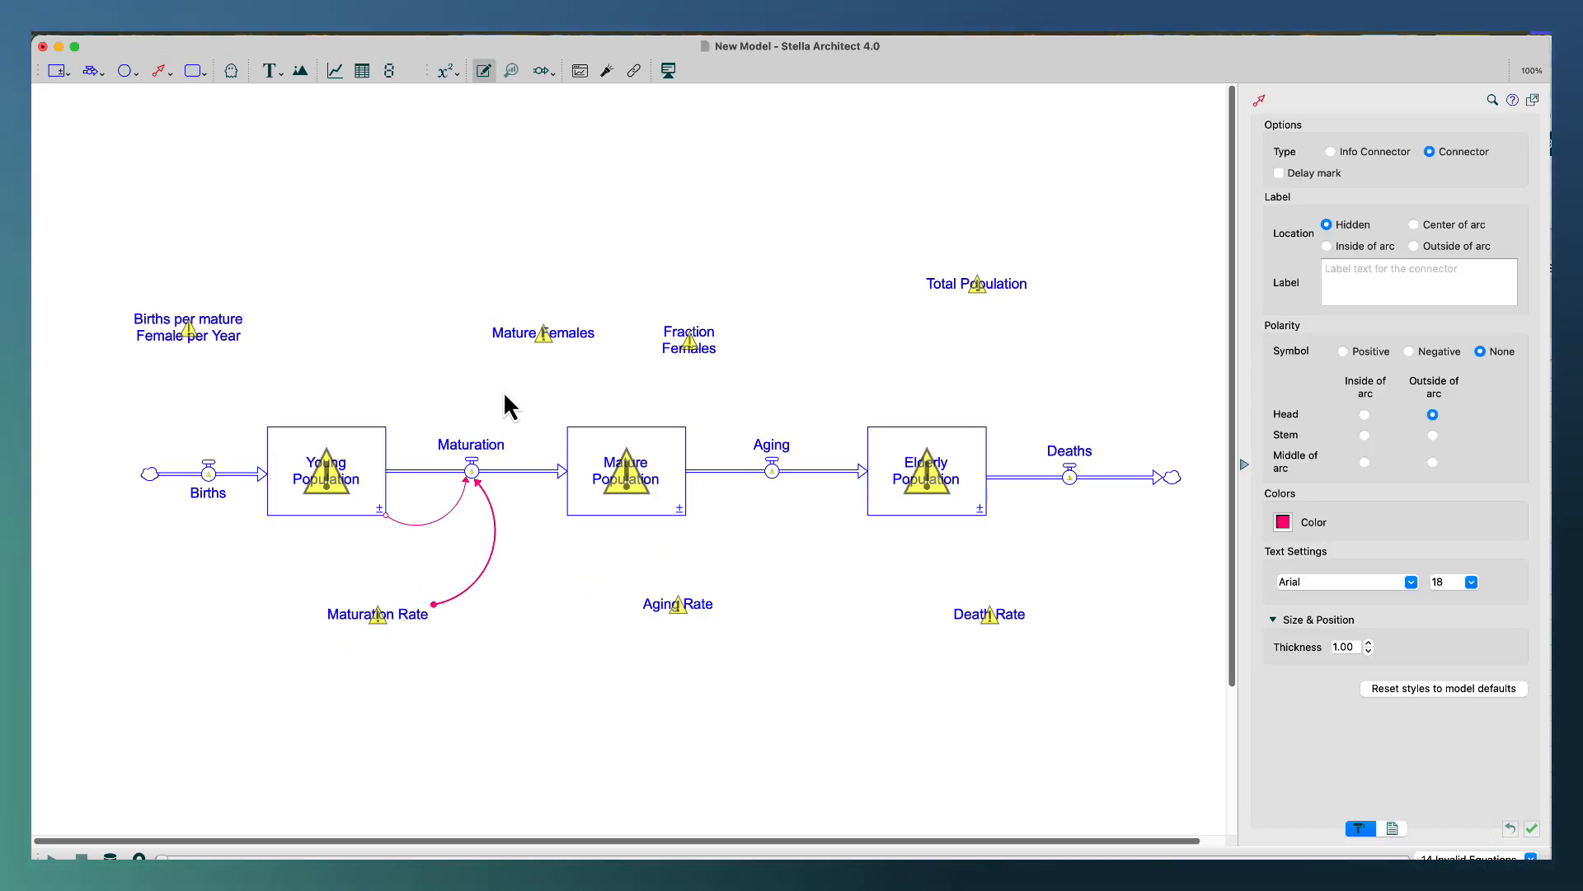
Link both the Mature Population stock and the Aging Rate converter to the Aging flow with connectors.
click(161, 73)
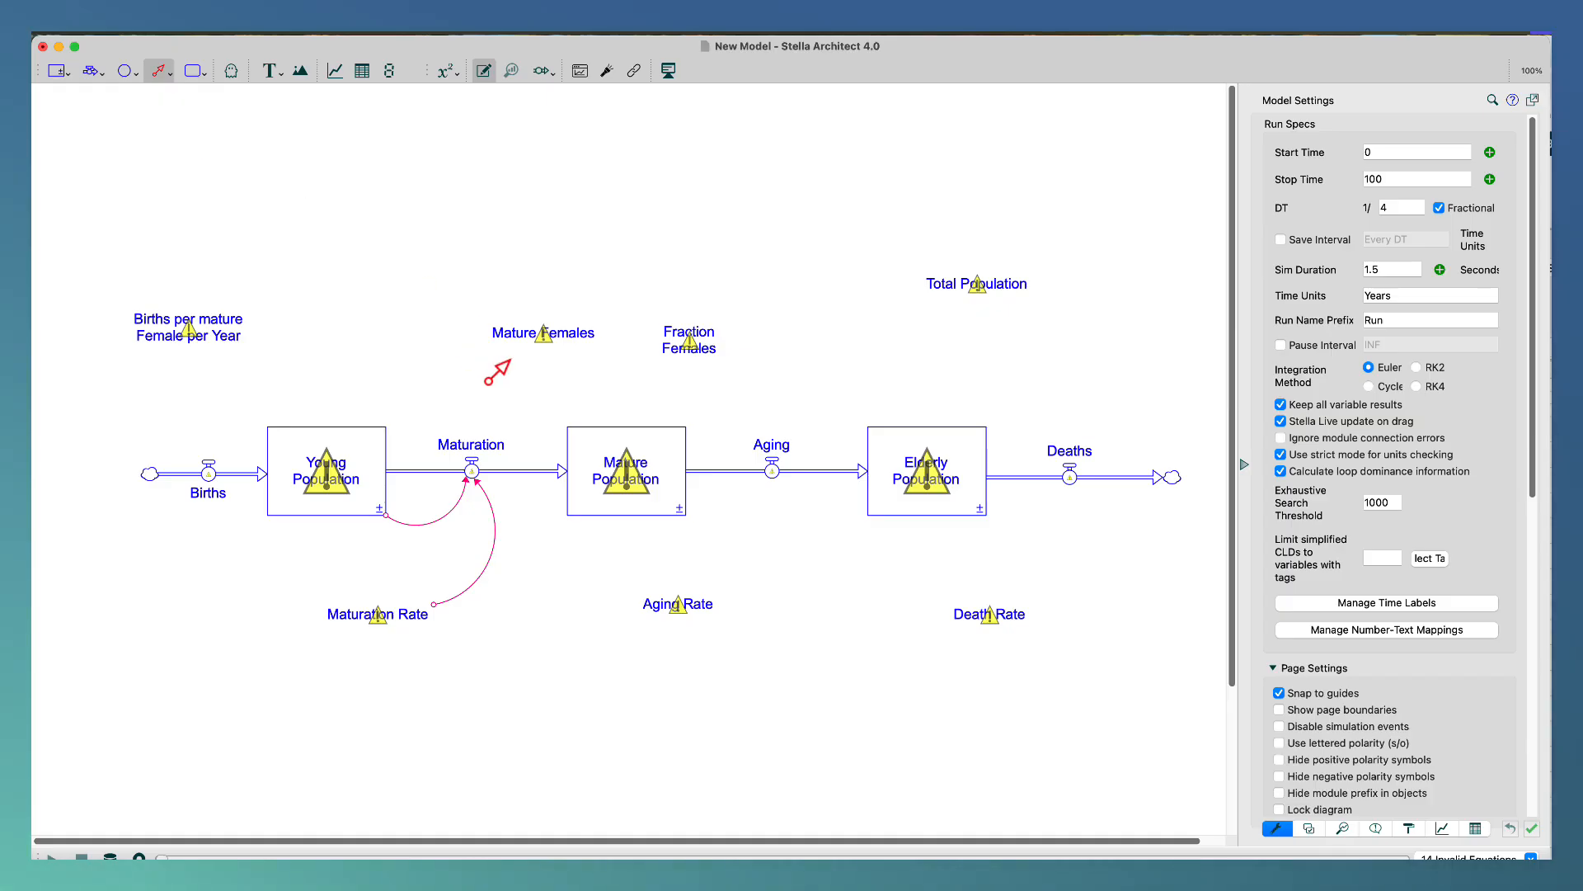
drag(757, 531, 773, 477)
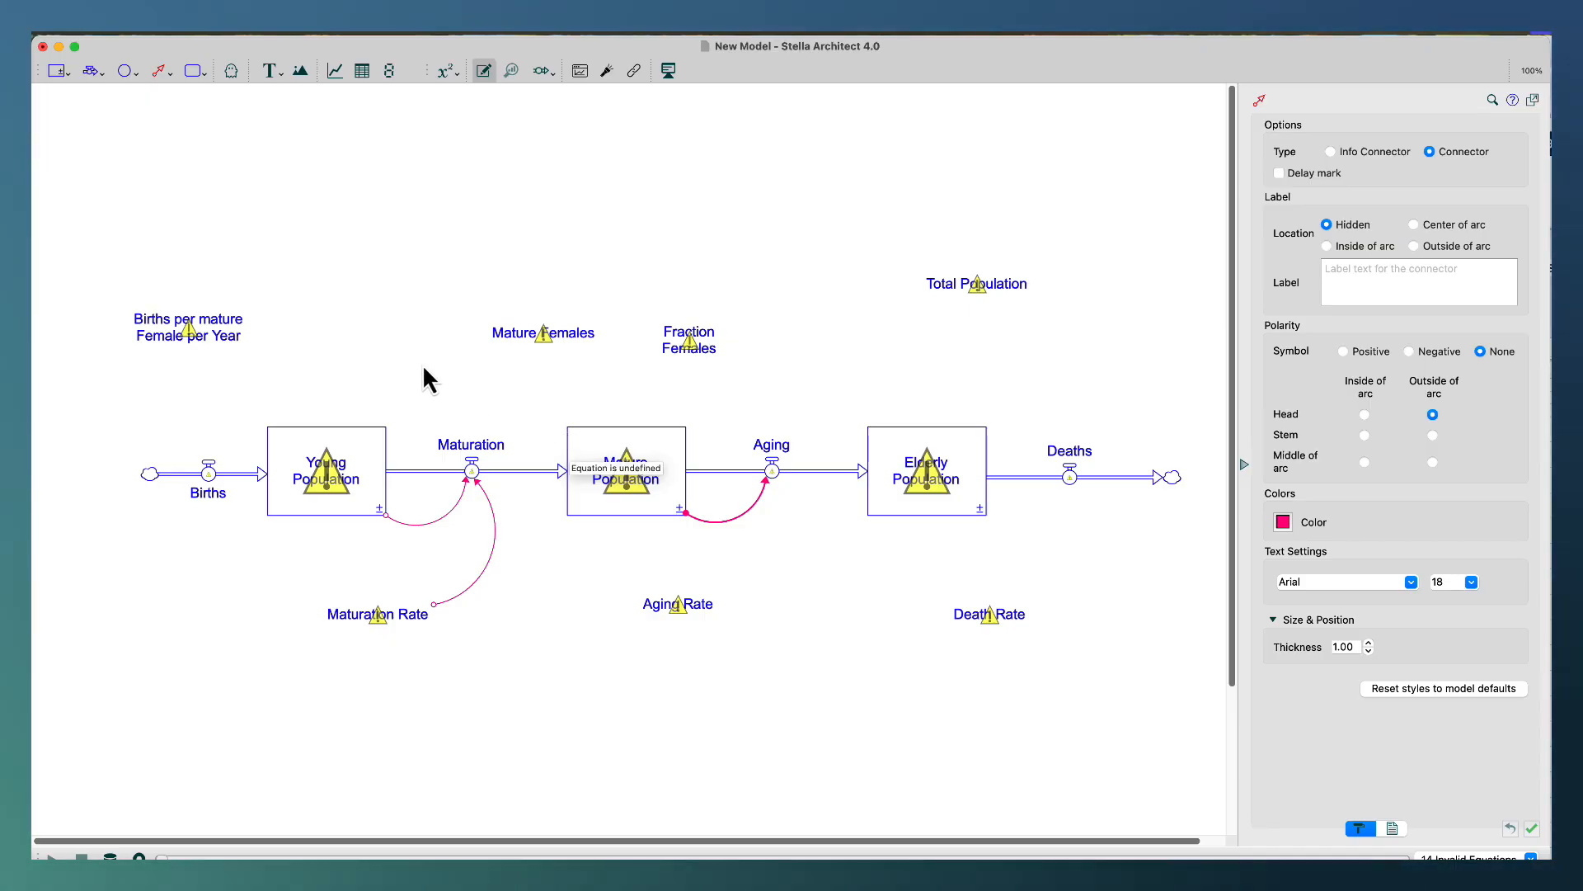
click(158, 70)
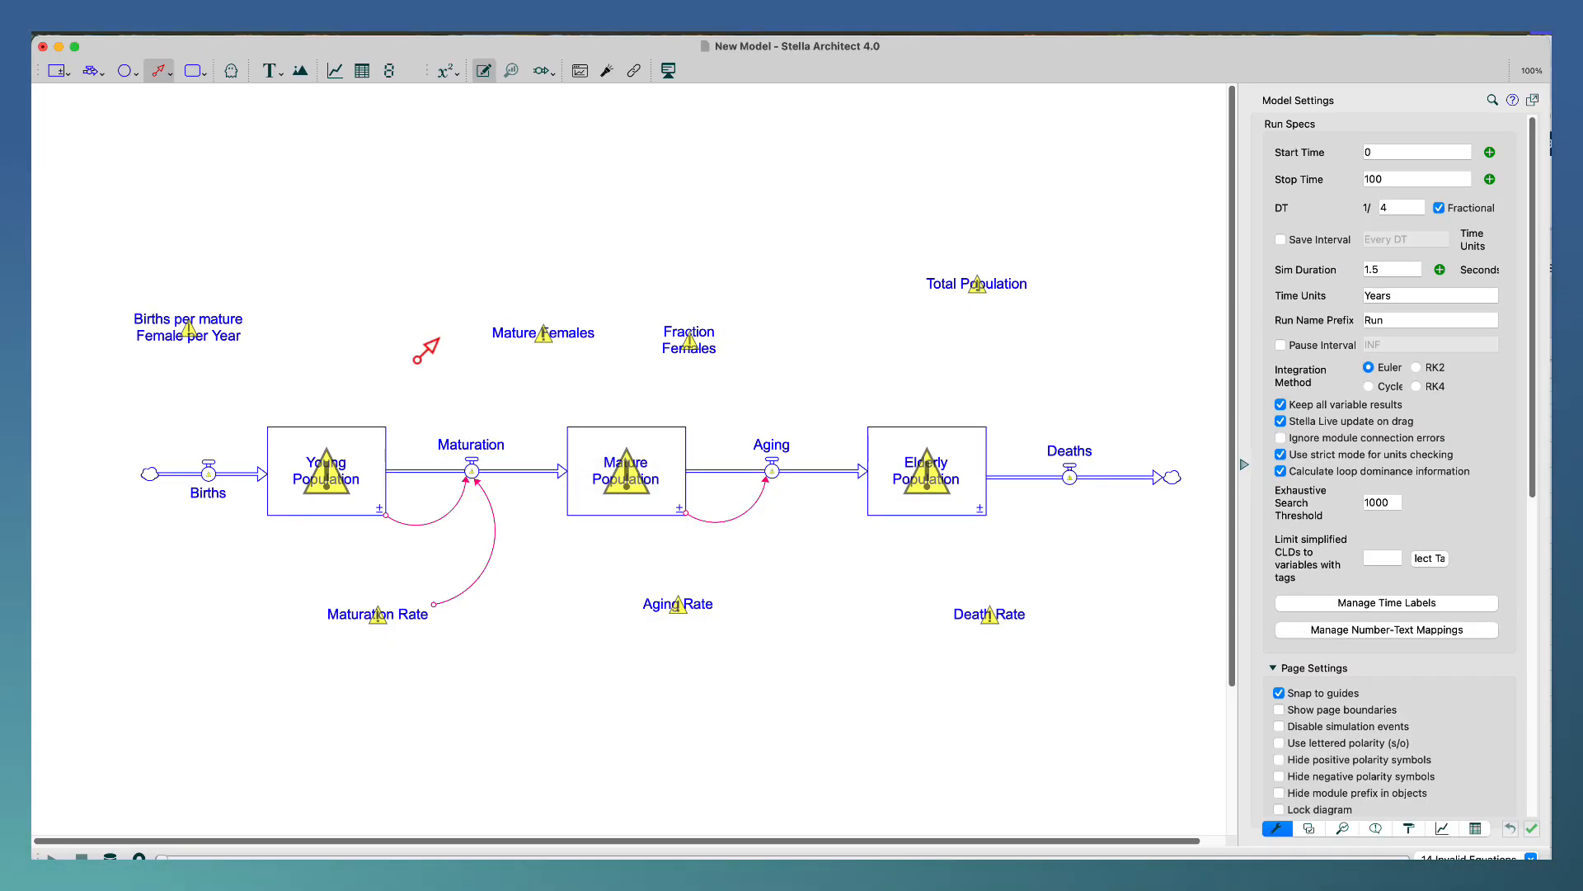
mouse_move(692, 598)
mouse_down()
mouse_move(784, 522)
mouse_move(772, 472)
mouse_move(788, 488)
mouse_up()
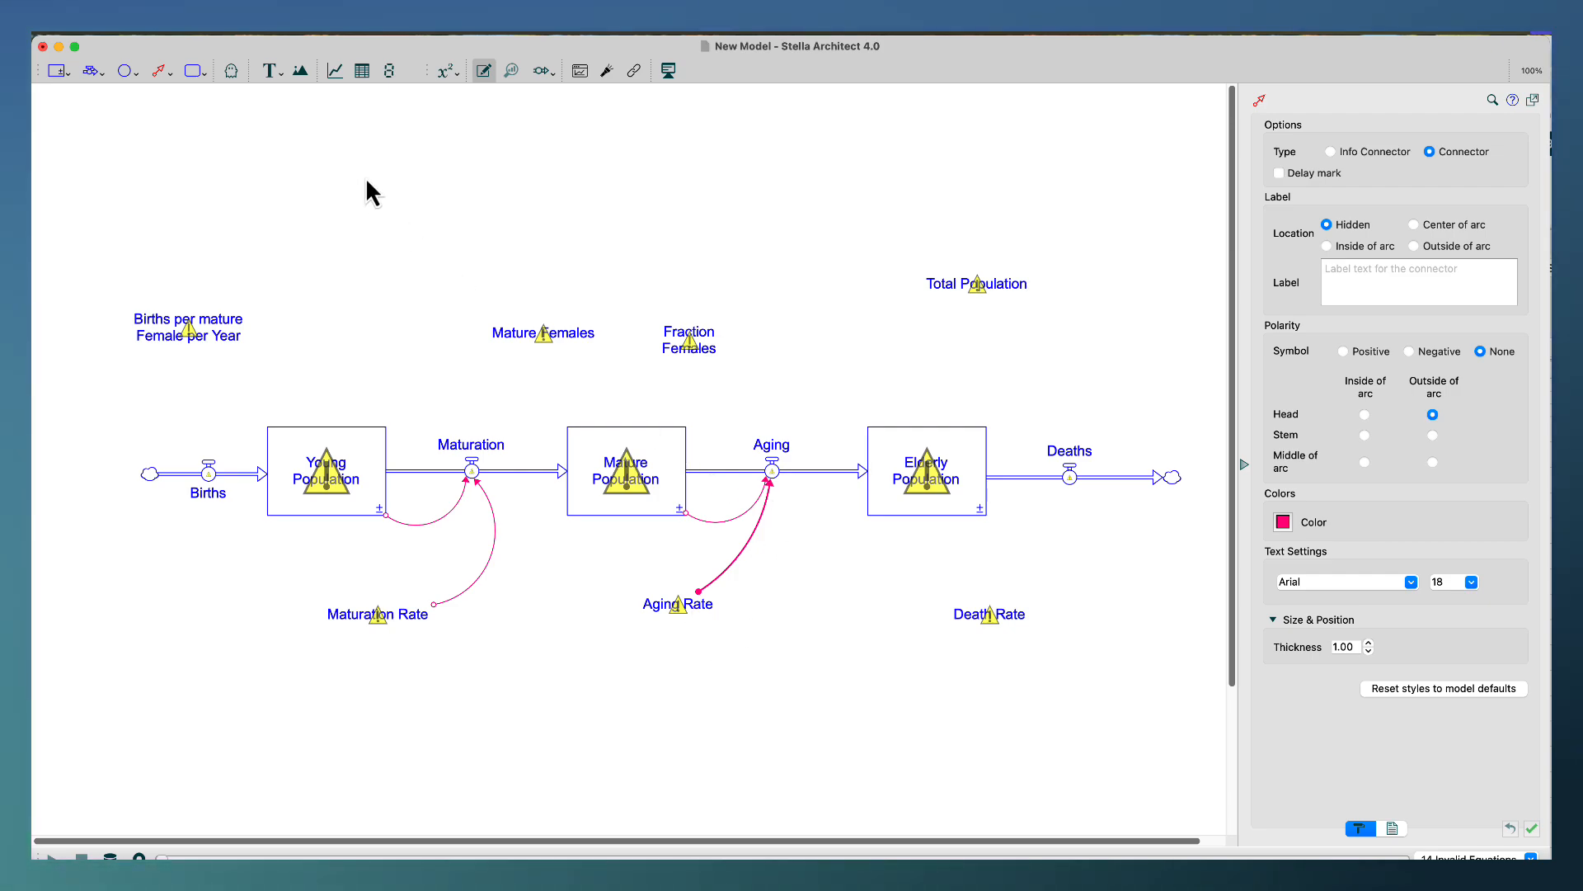
Link both the Elderly Population stock and the Death Rate converter to the Deaths flow with connectors.
click(161, 72)
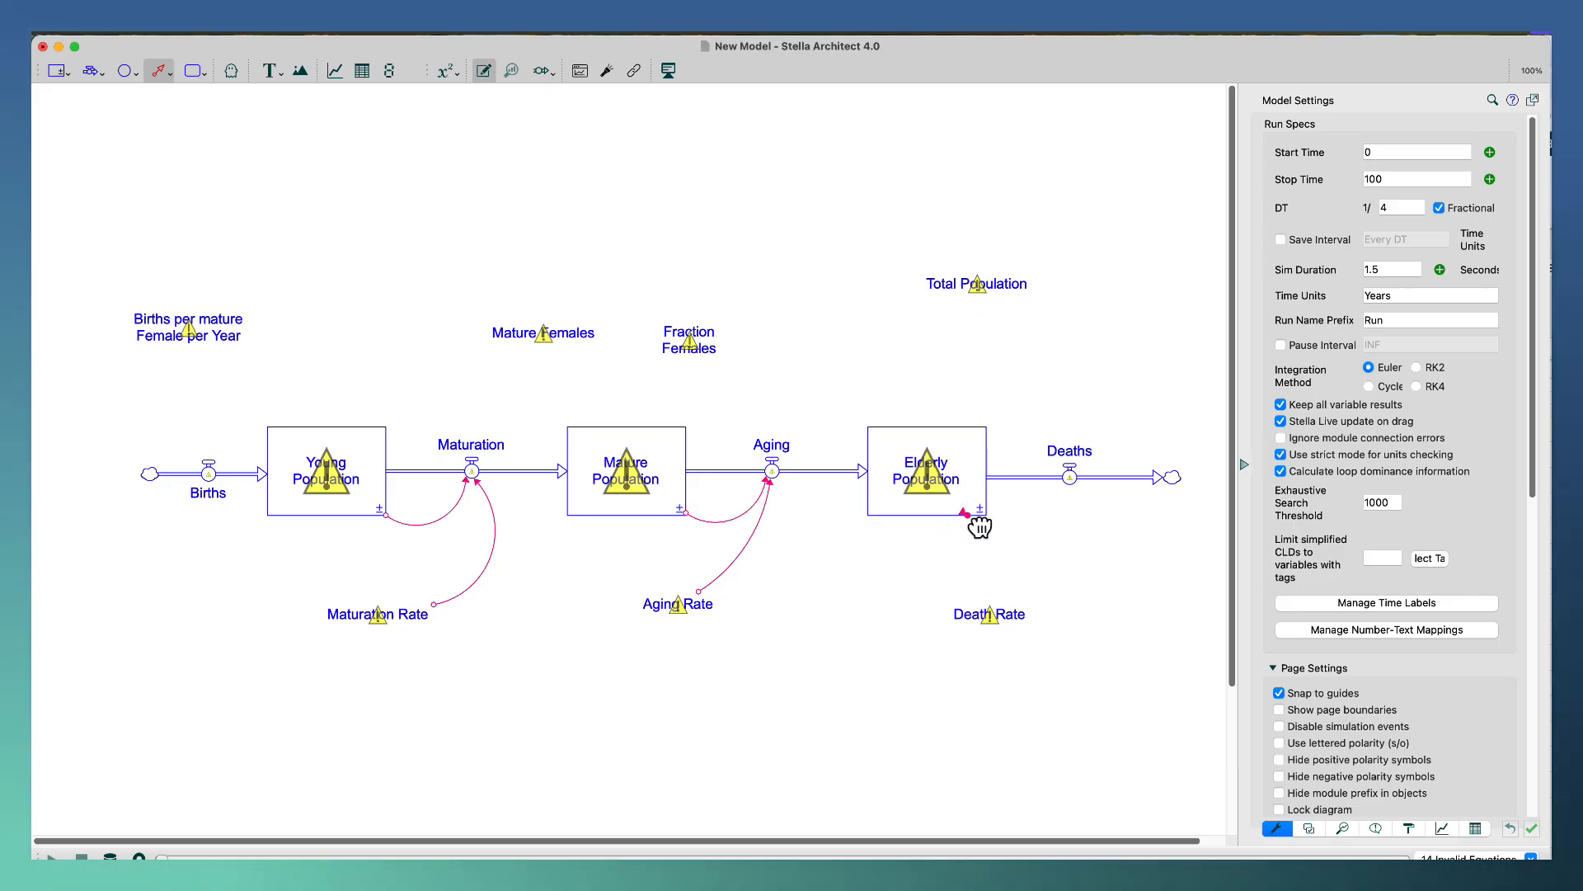
mouse_move(982, 520)
mouse_down()
mouse_move(1088, 536)
mouse_move(1071, 485)
mouse_up()
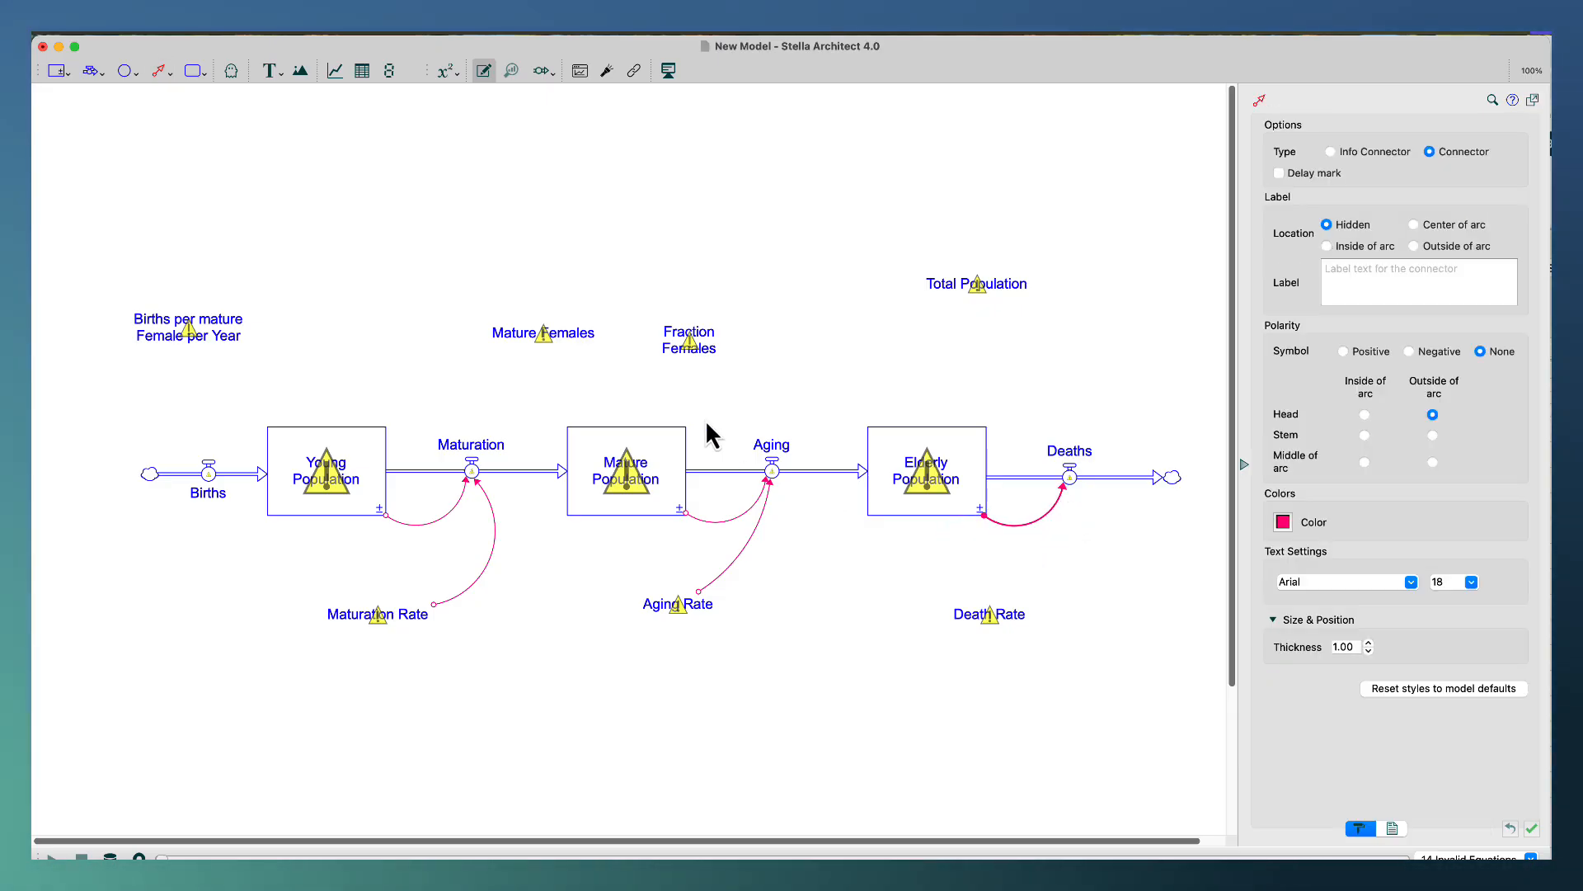
click(160, 73)
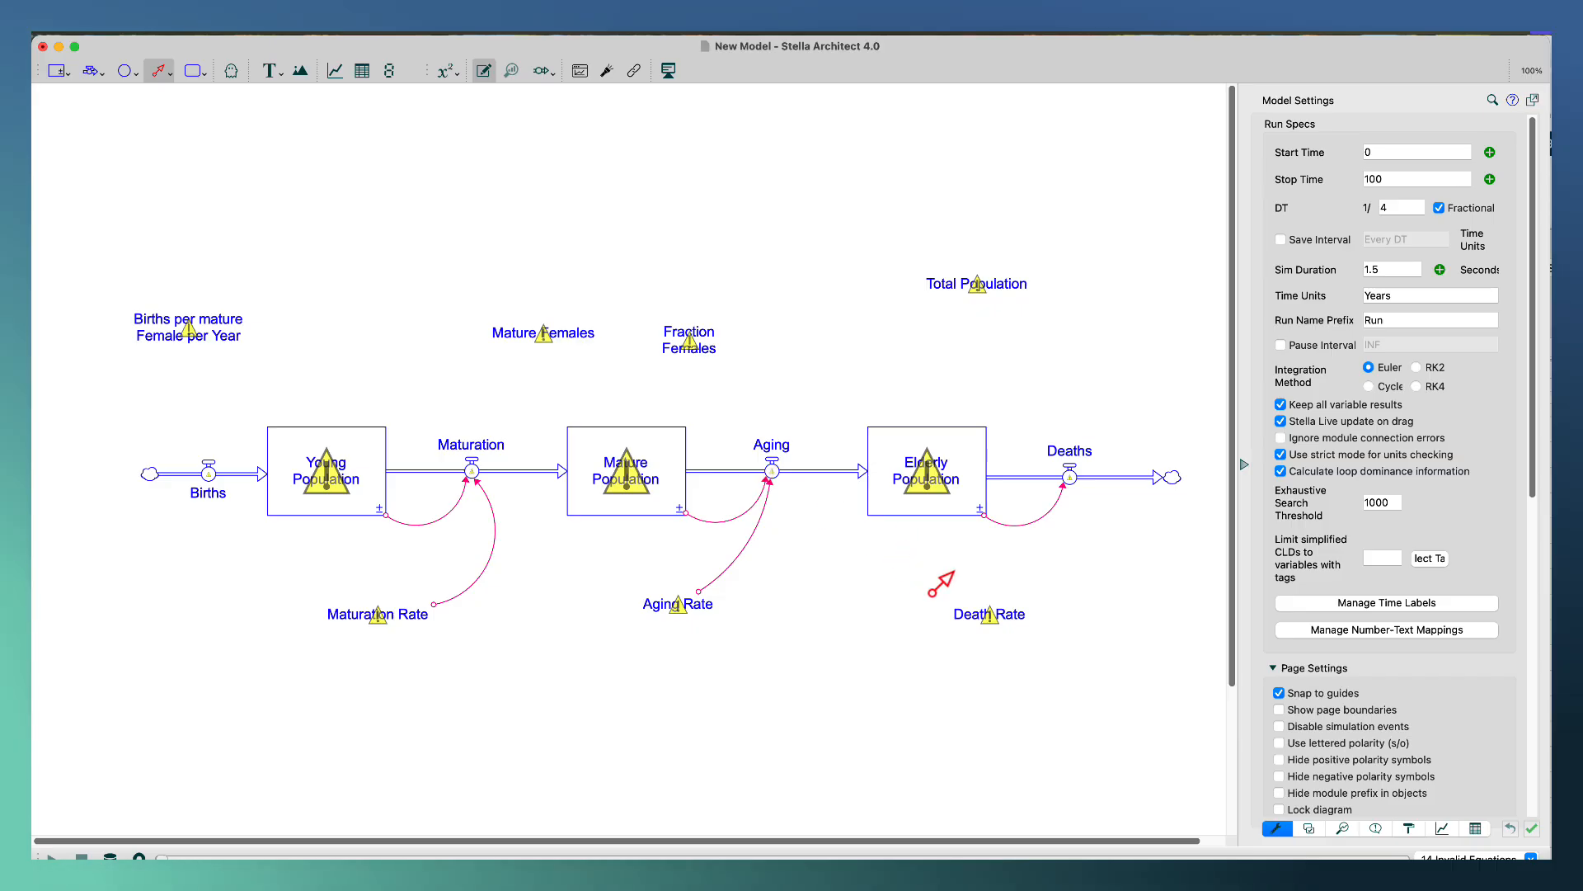
drag(1014, 614, 1075, 494)
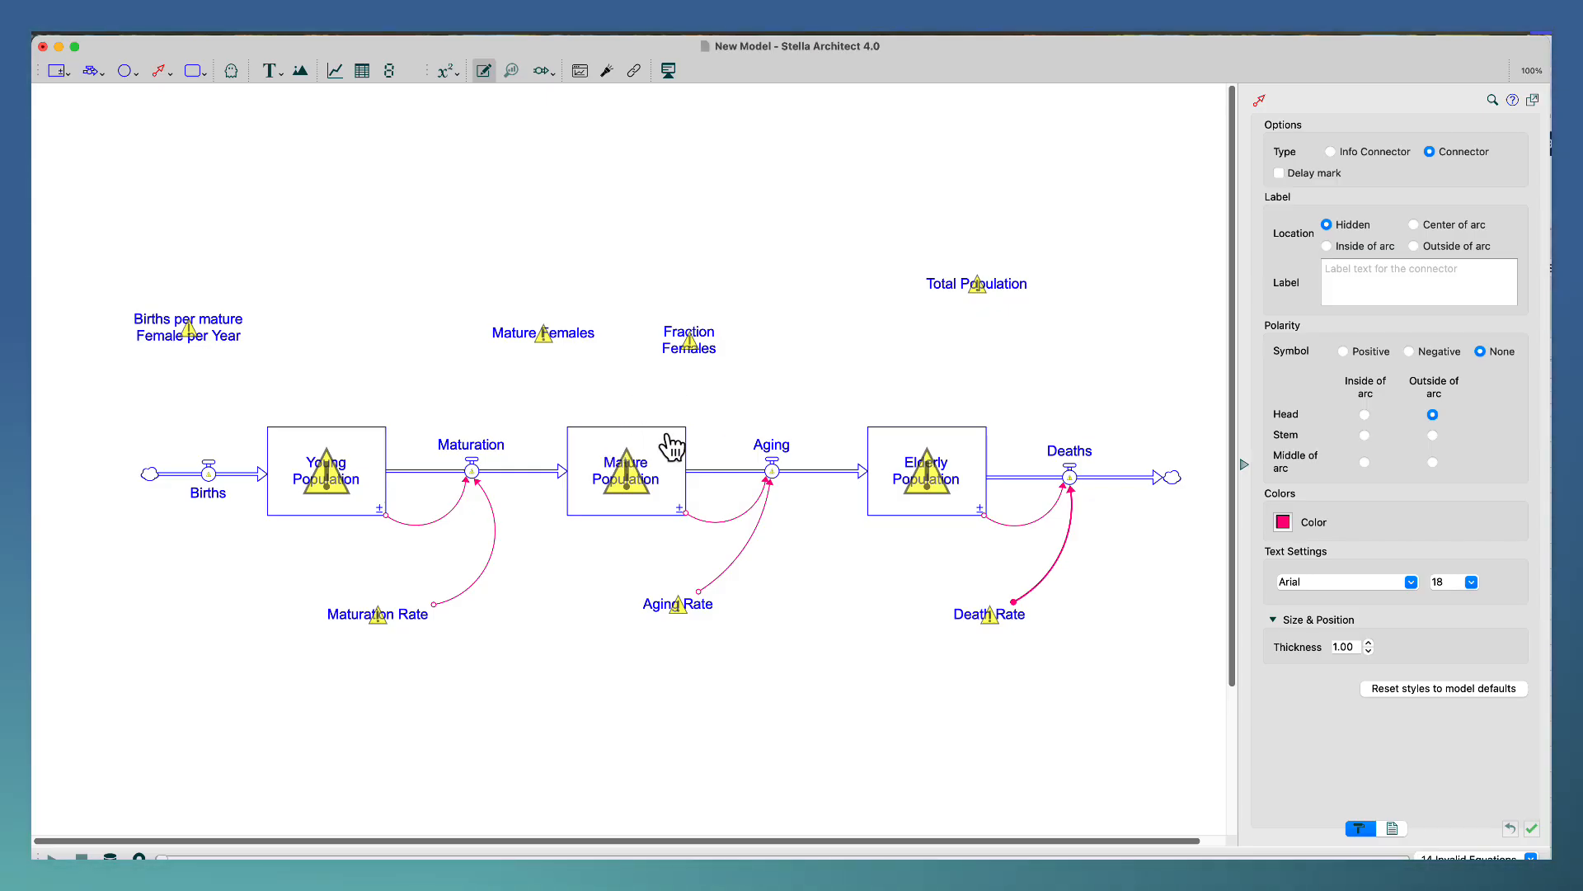
Connect the Mature Population stock and the Fraction Females converter to the Mature Females converter.
click(162, 73)
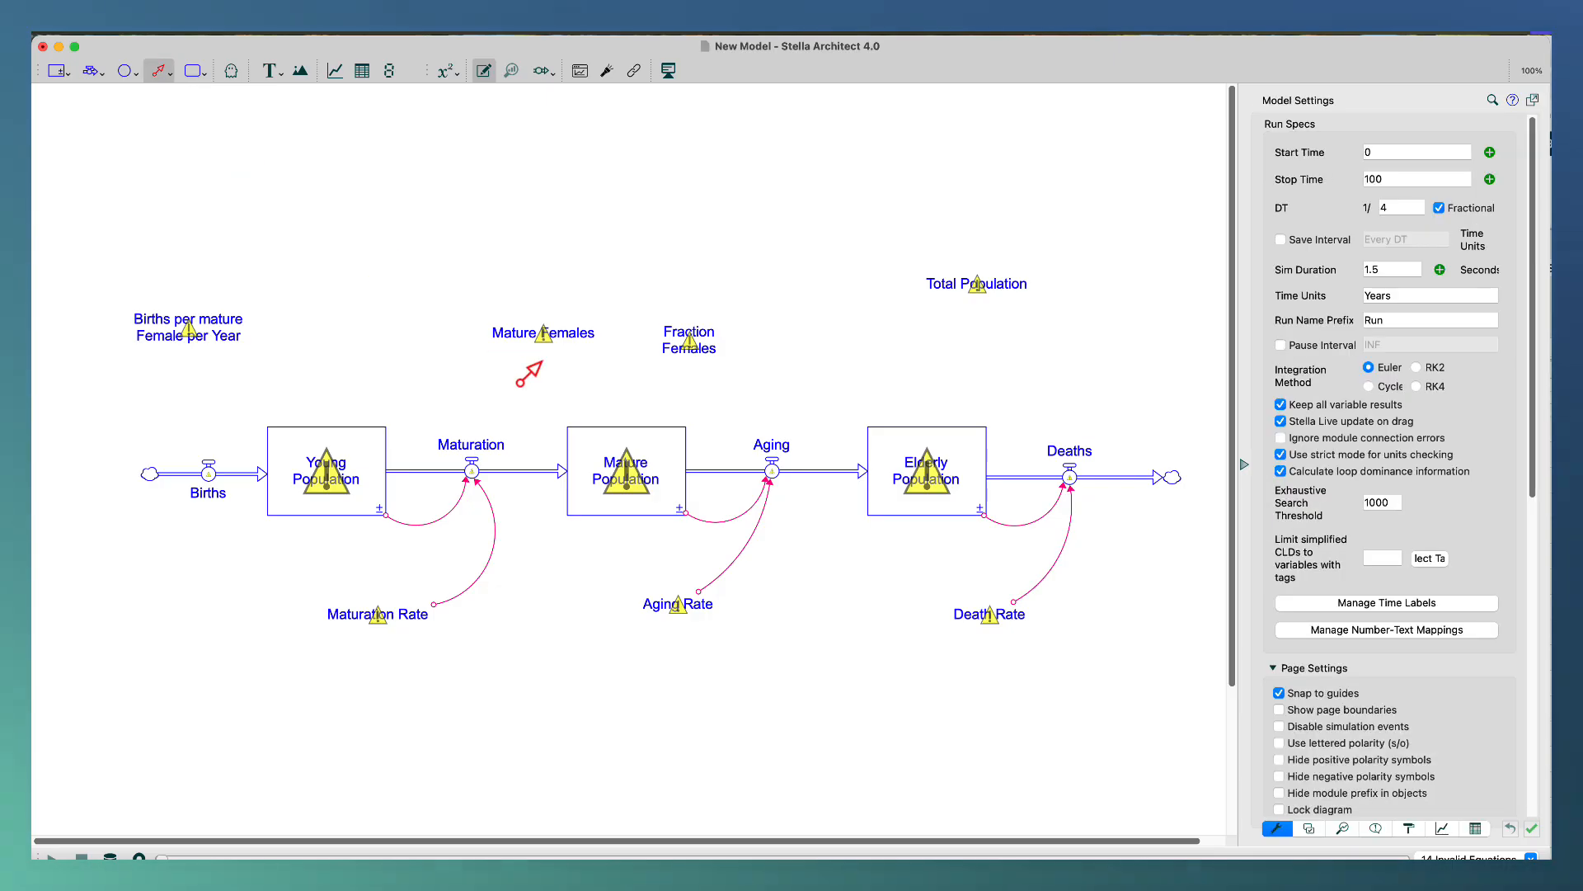
drag(624, 428, 567, 338)
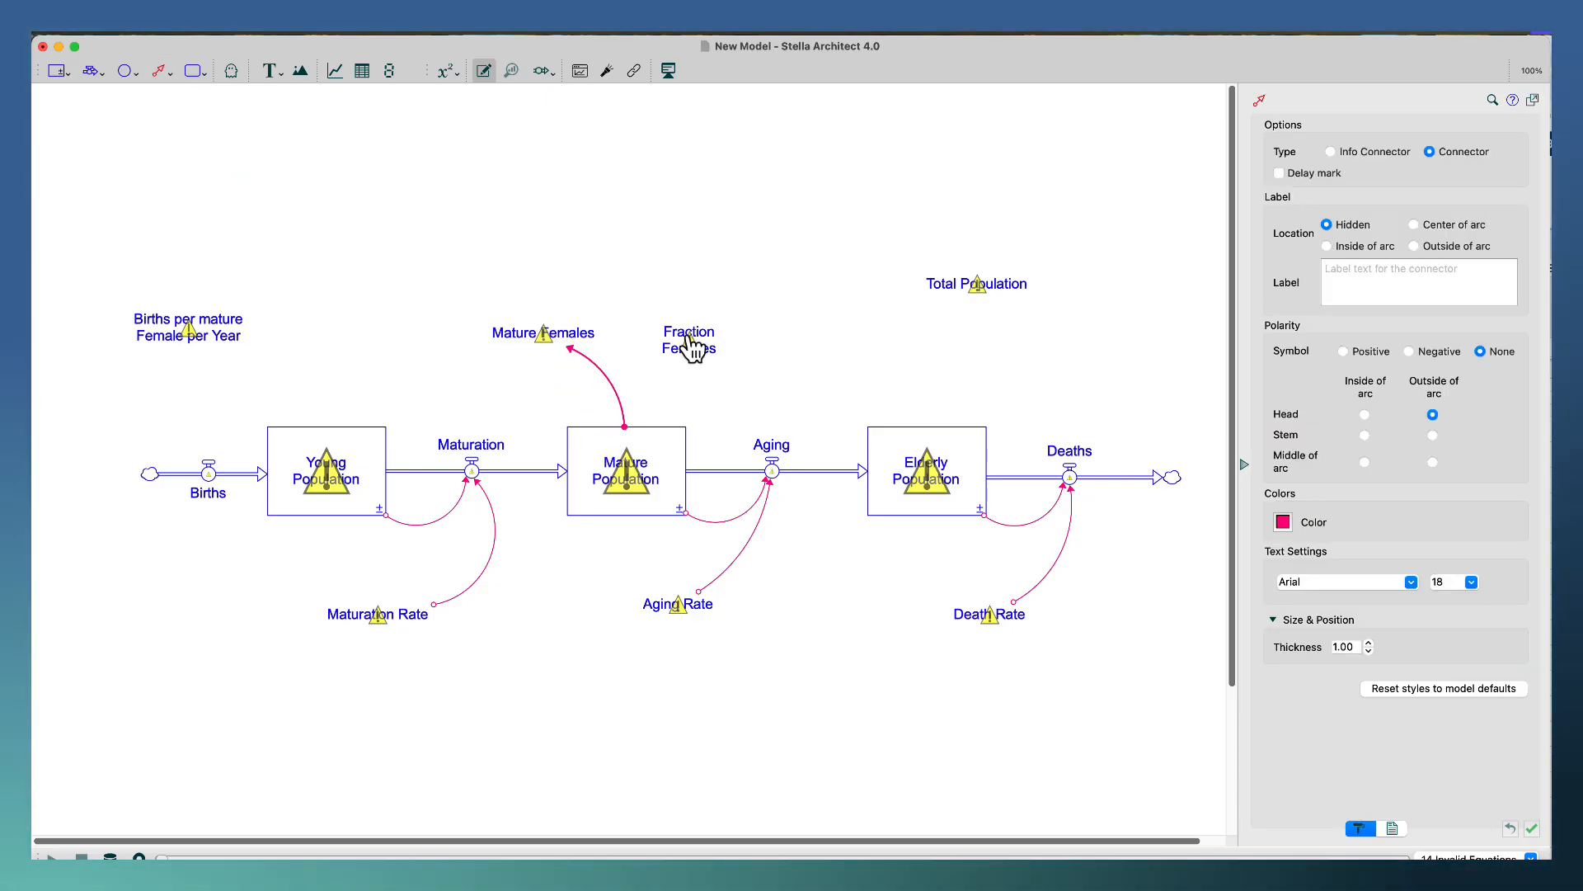
click(159, 72)
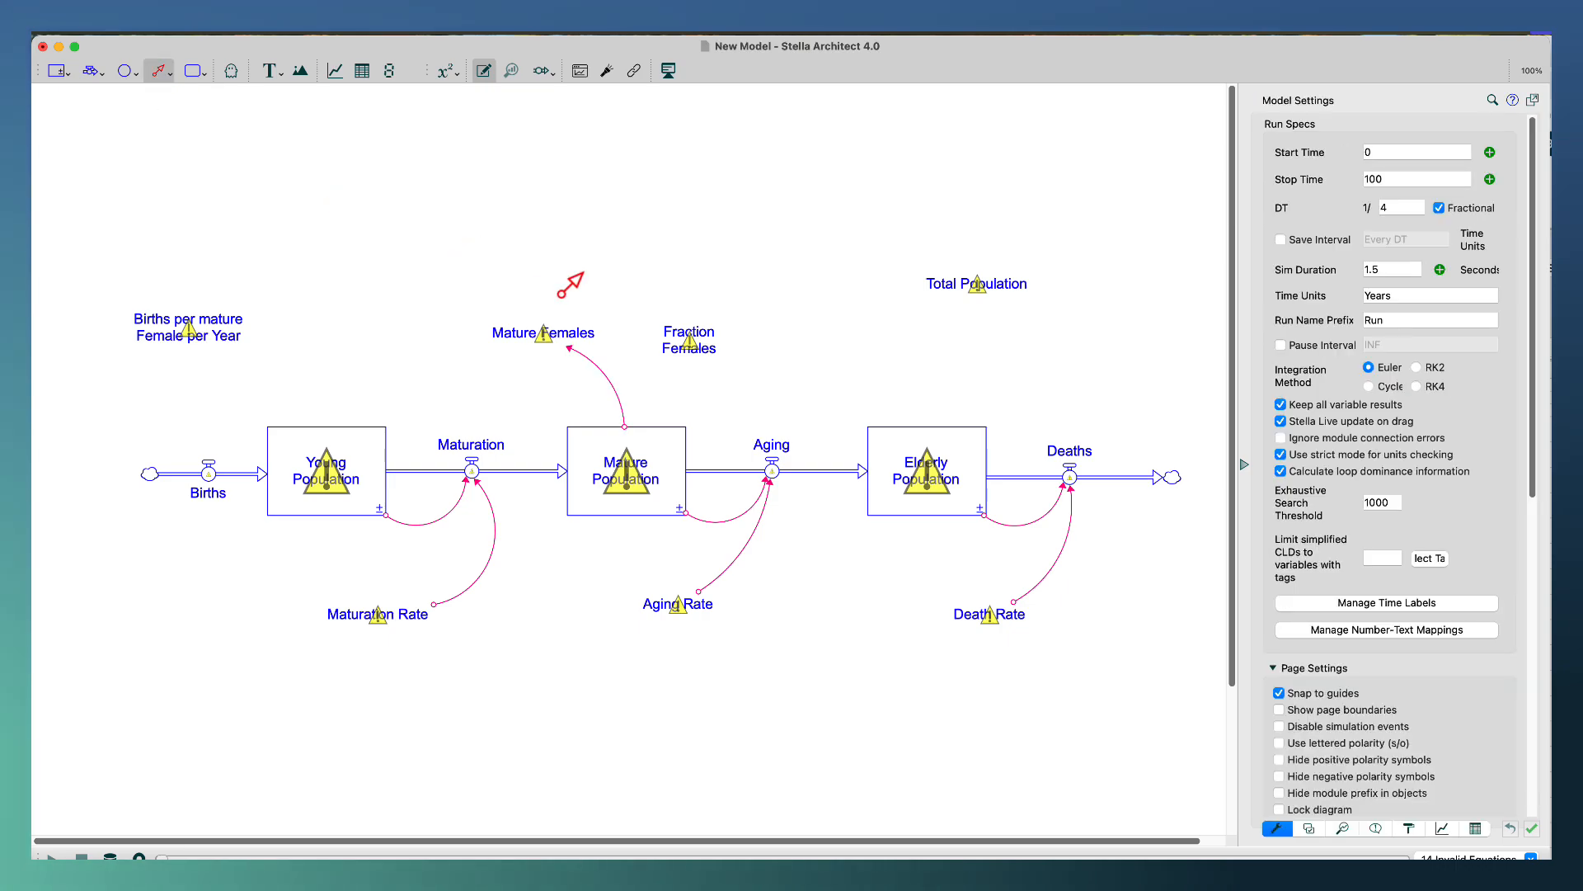
drag(657, 317, 551, 332)
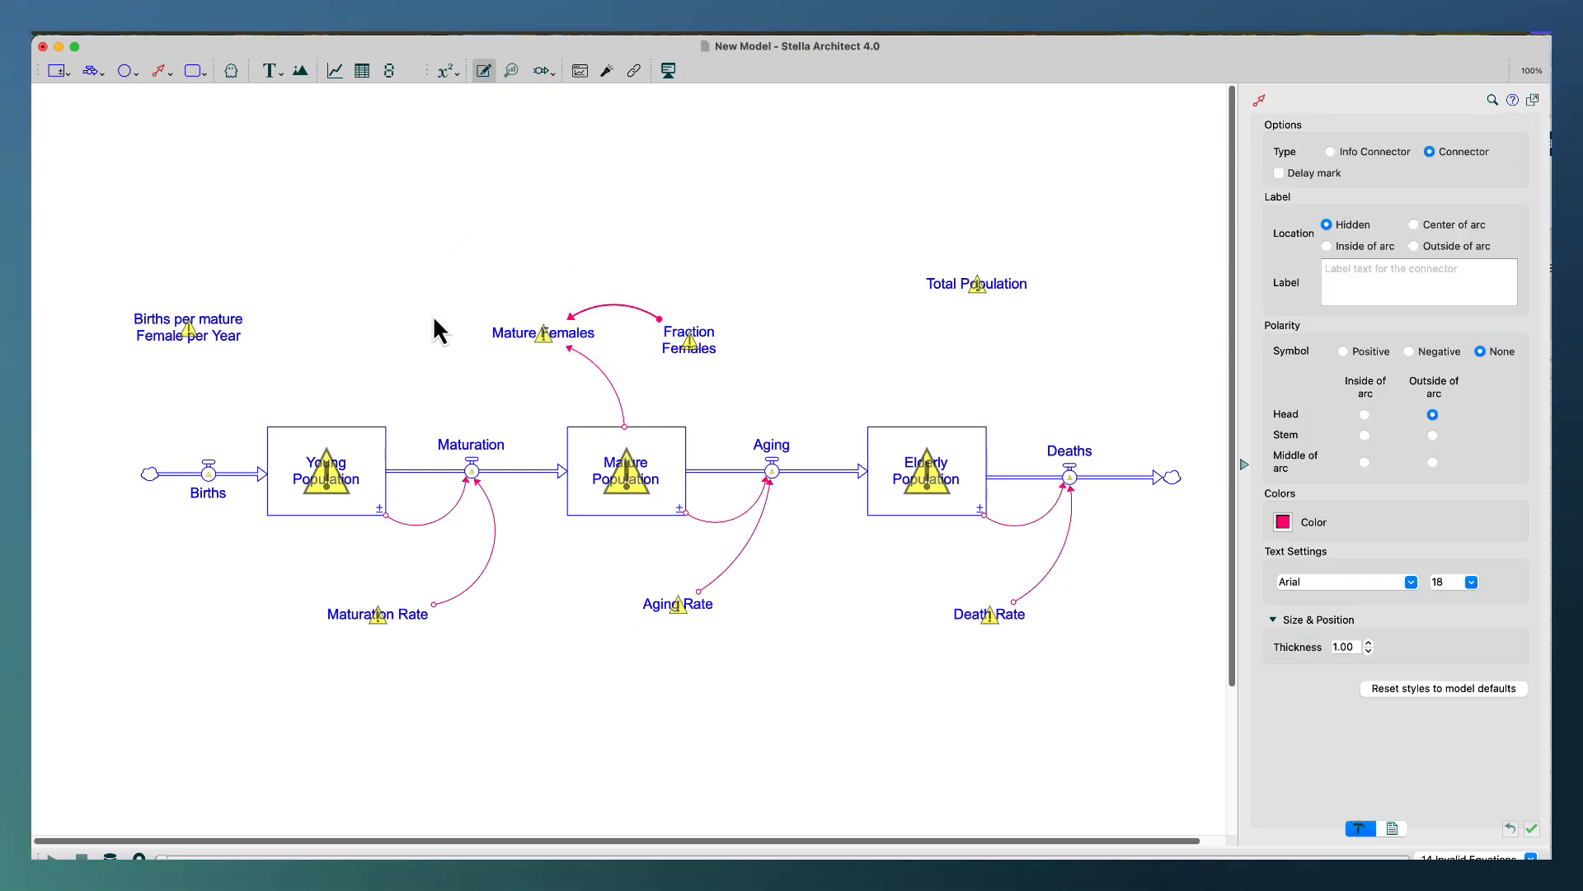
Connect the Mature Females and Births per mature Female per Year converters to the Births flow.
click(159, 71)
drag(487, 328, 216, 470)
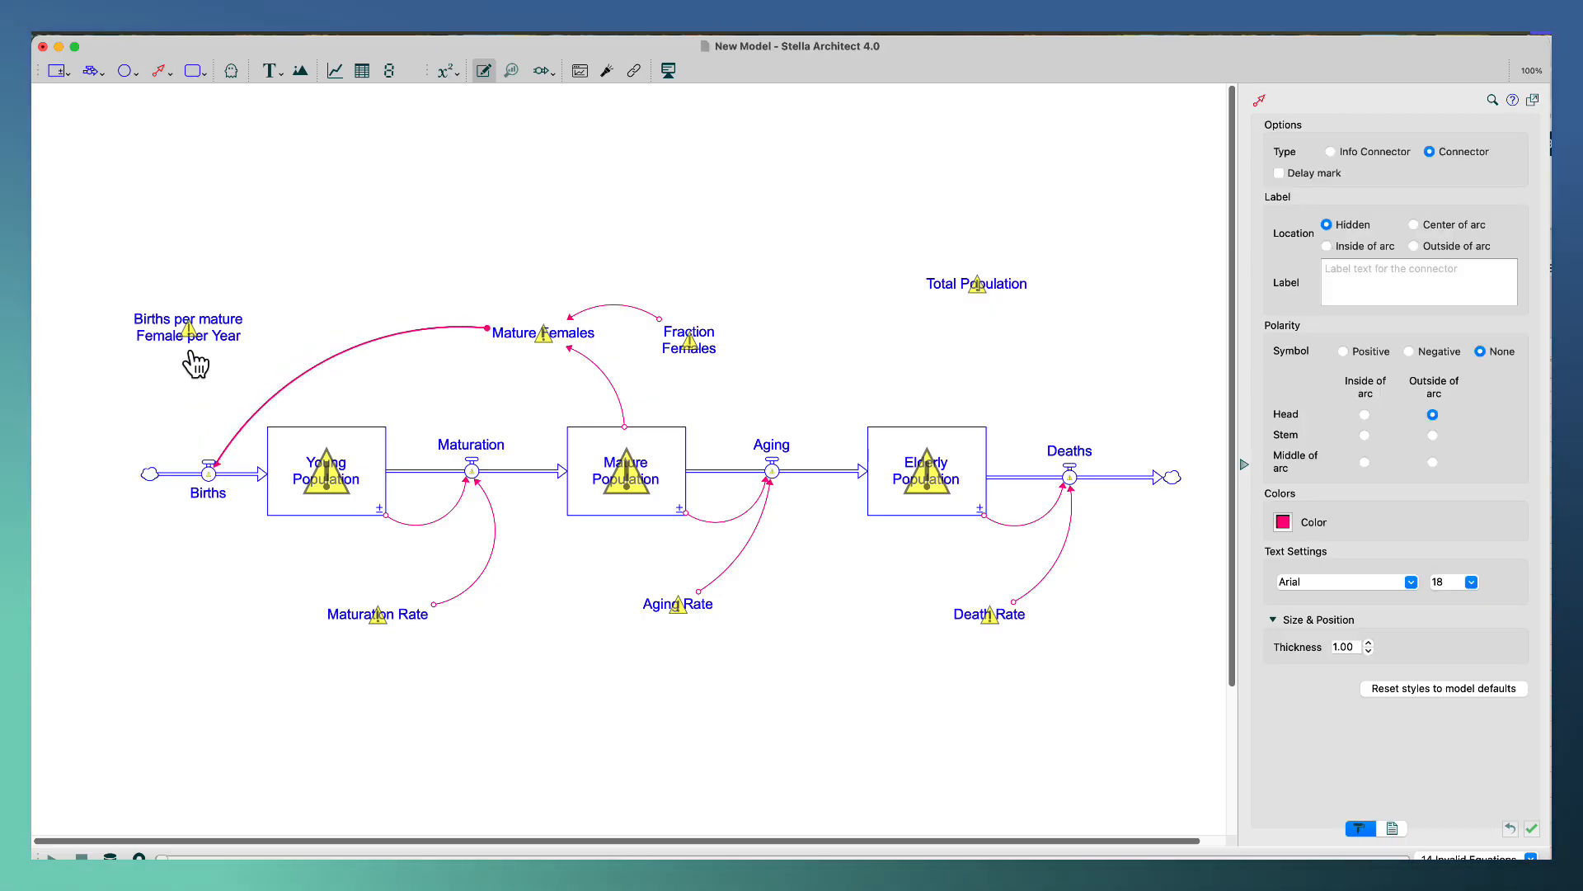
click(161, 73)
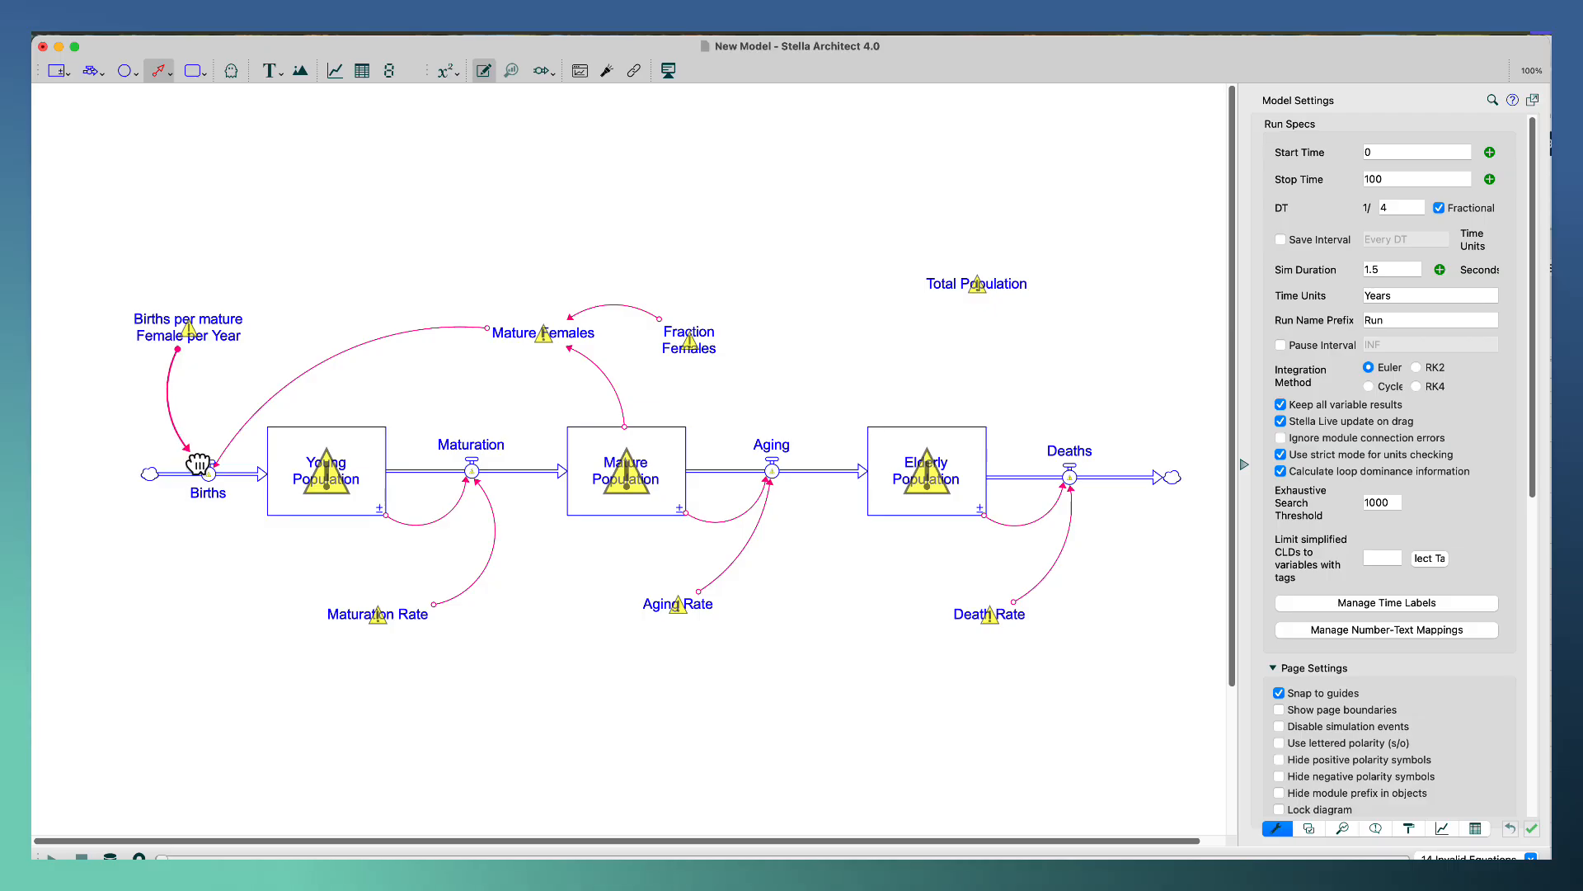
drag(198, 464, 208, 472)
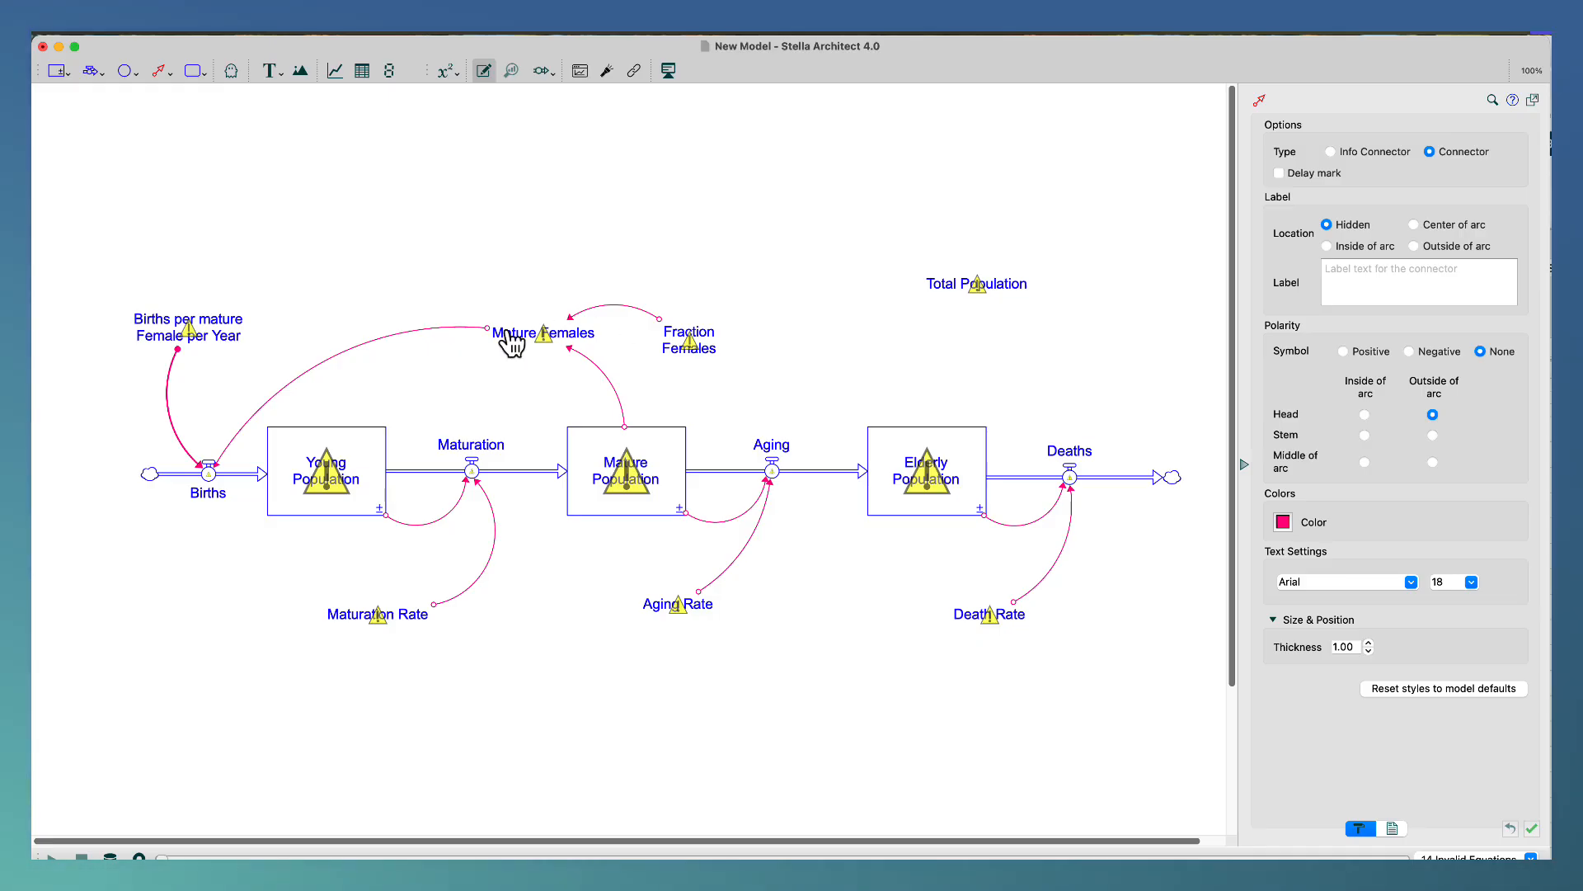
Set the Young Population stock's initial value to 100 and its units to People.
click(359, 470)
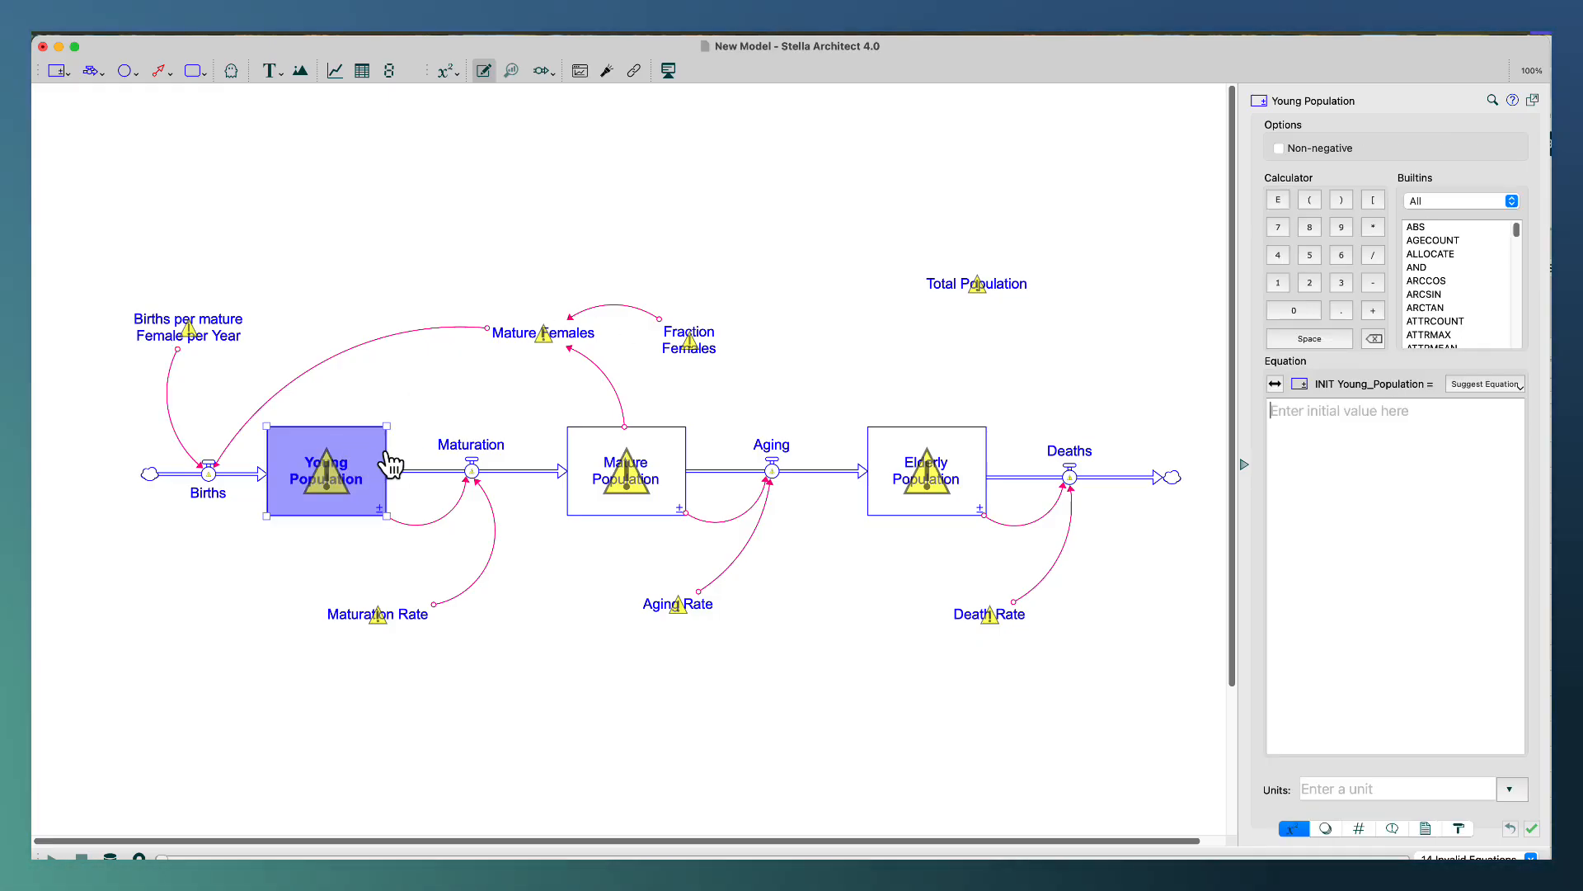
click(1321, 463)
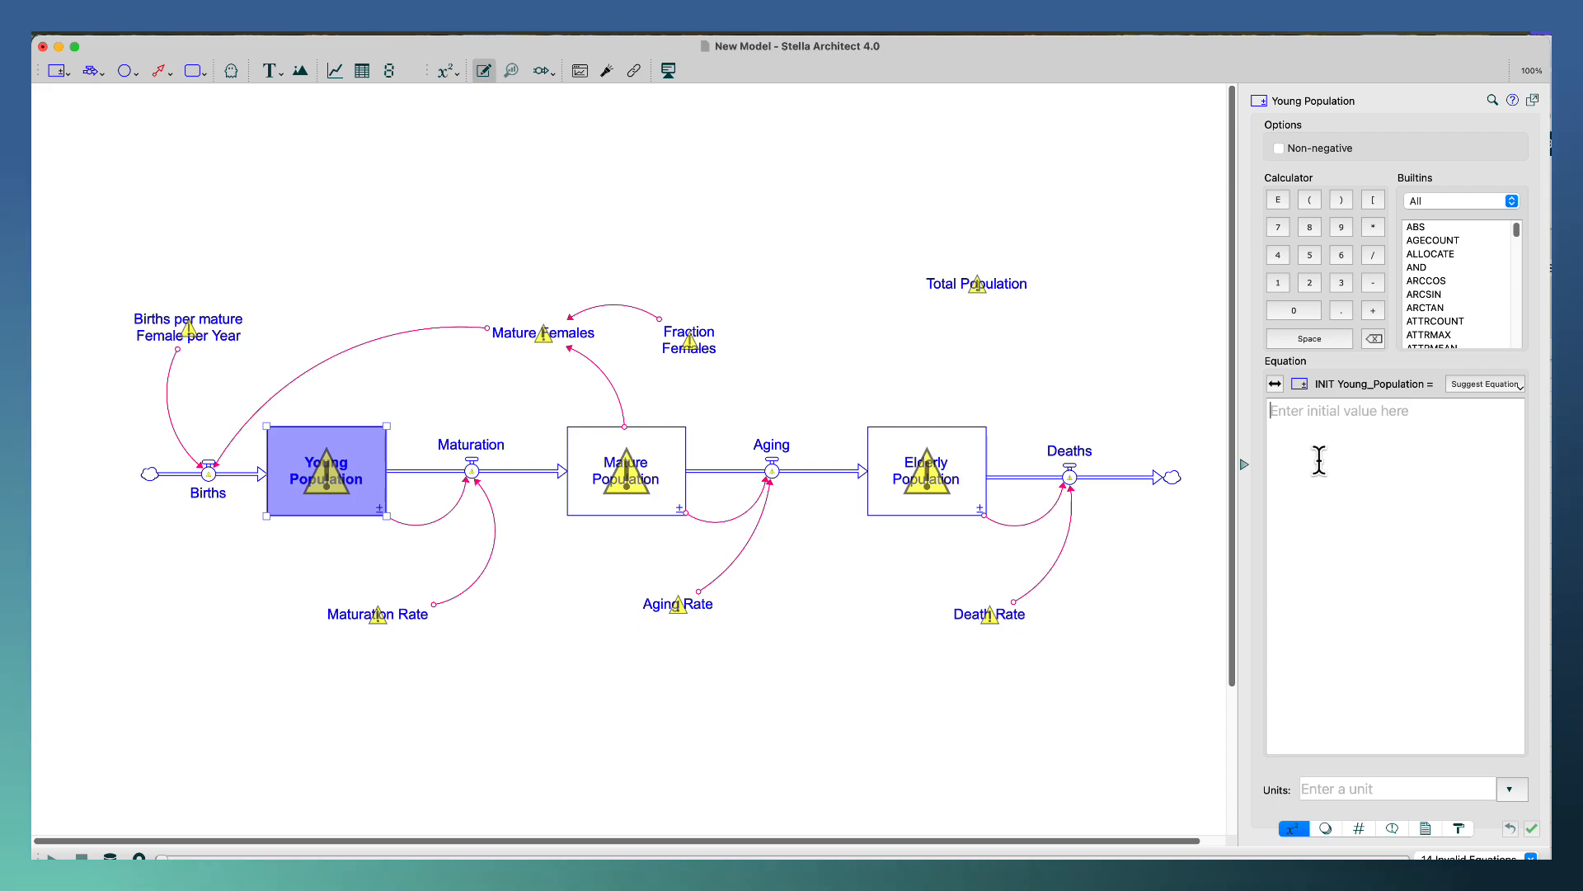
text(100)
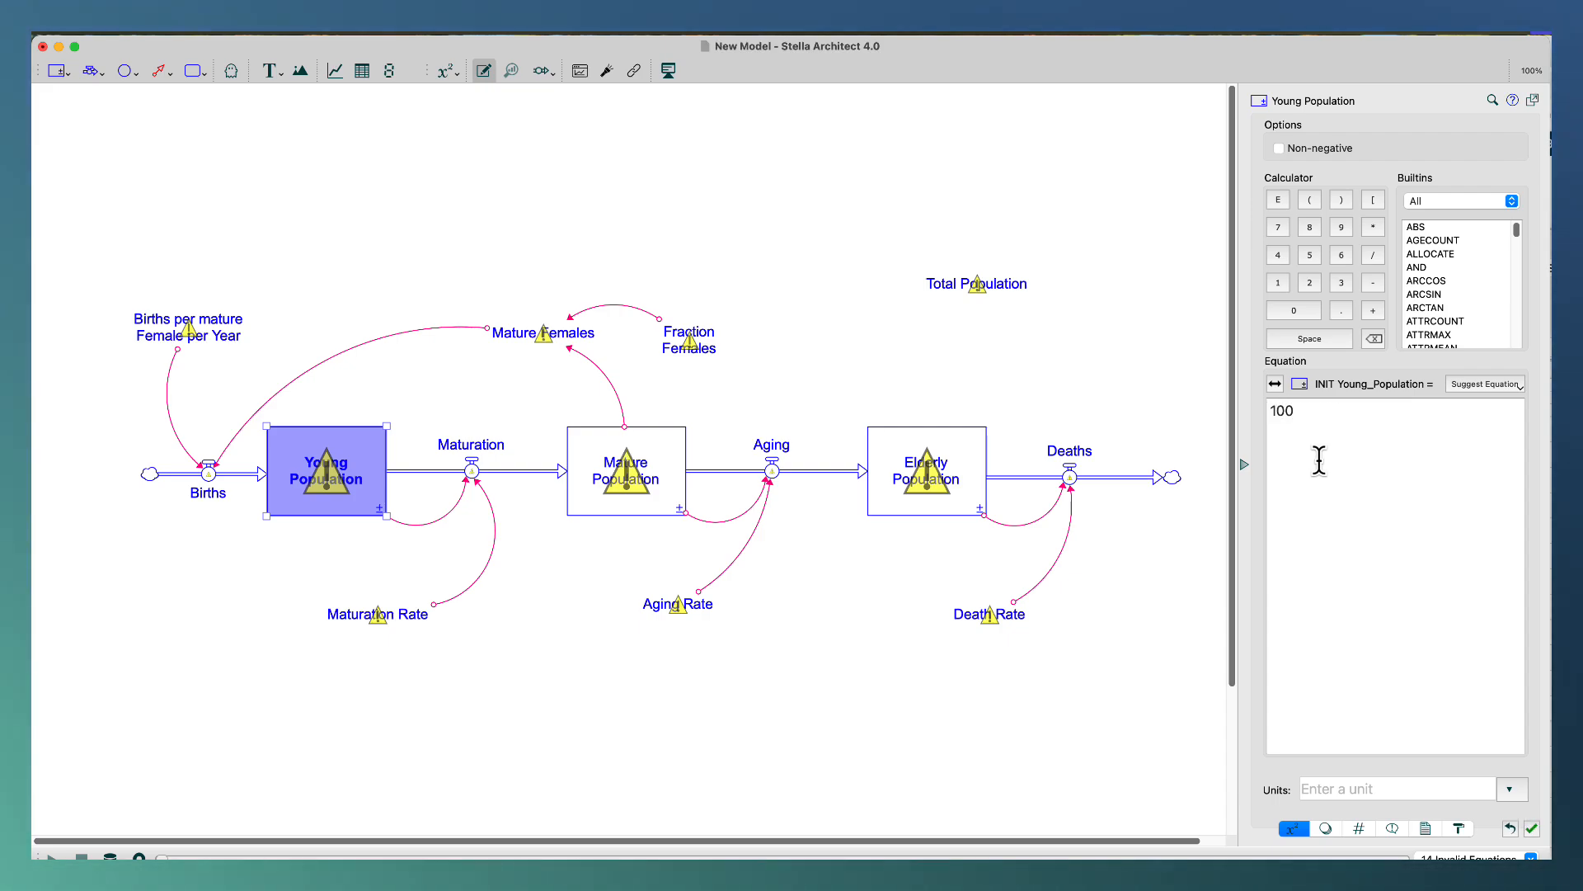
click(1372, 788)
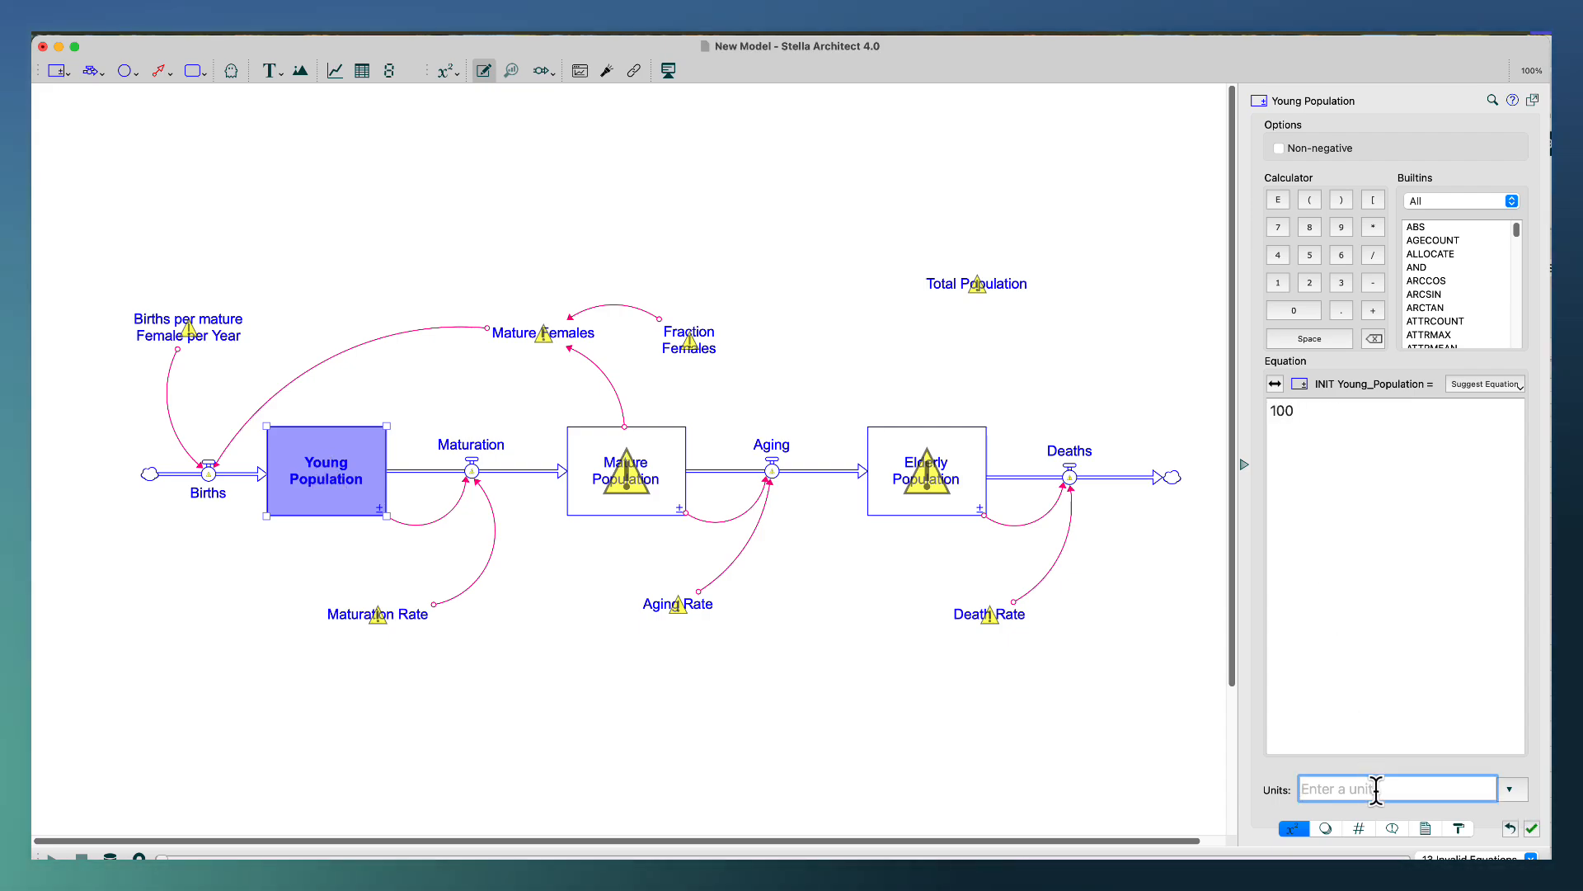
text(Po)
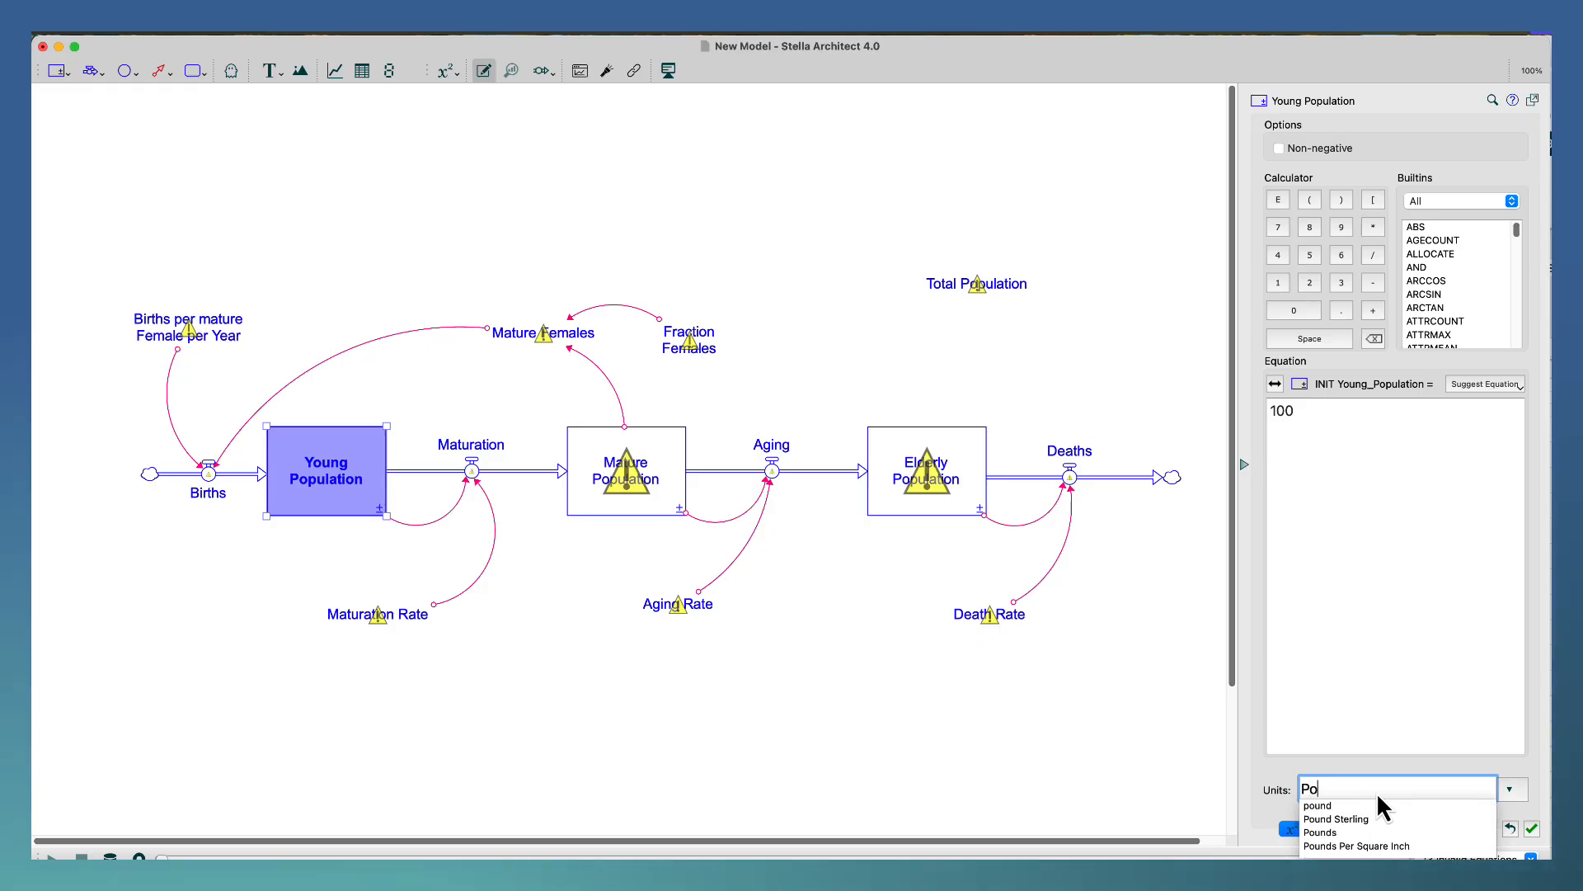
key(BackSpace)
text(eople)
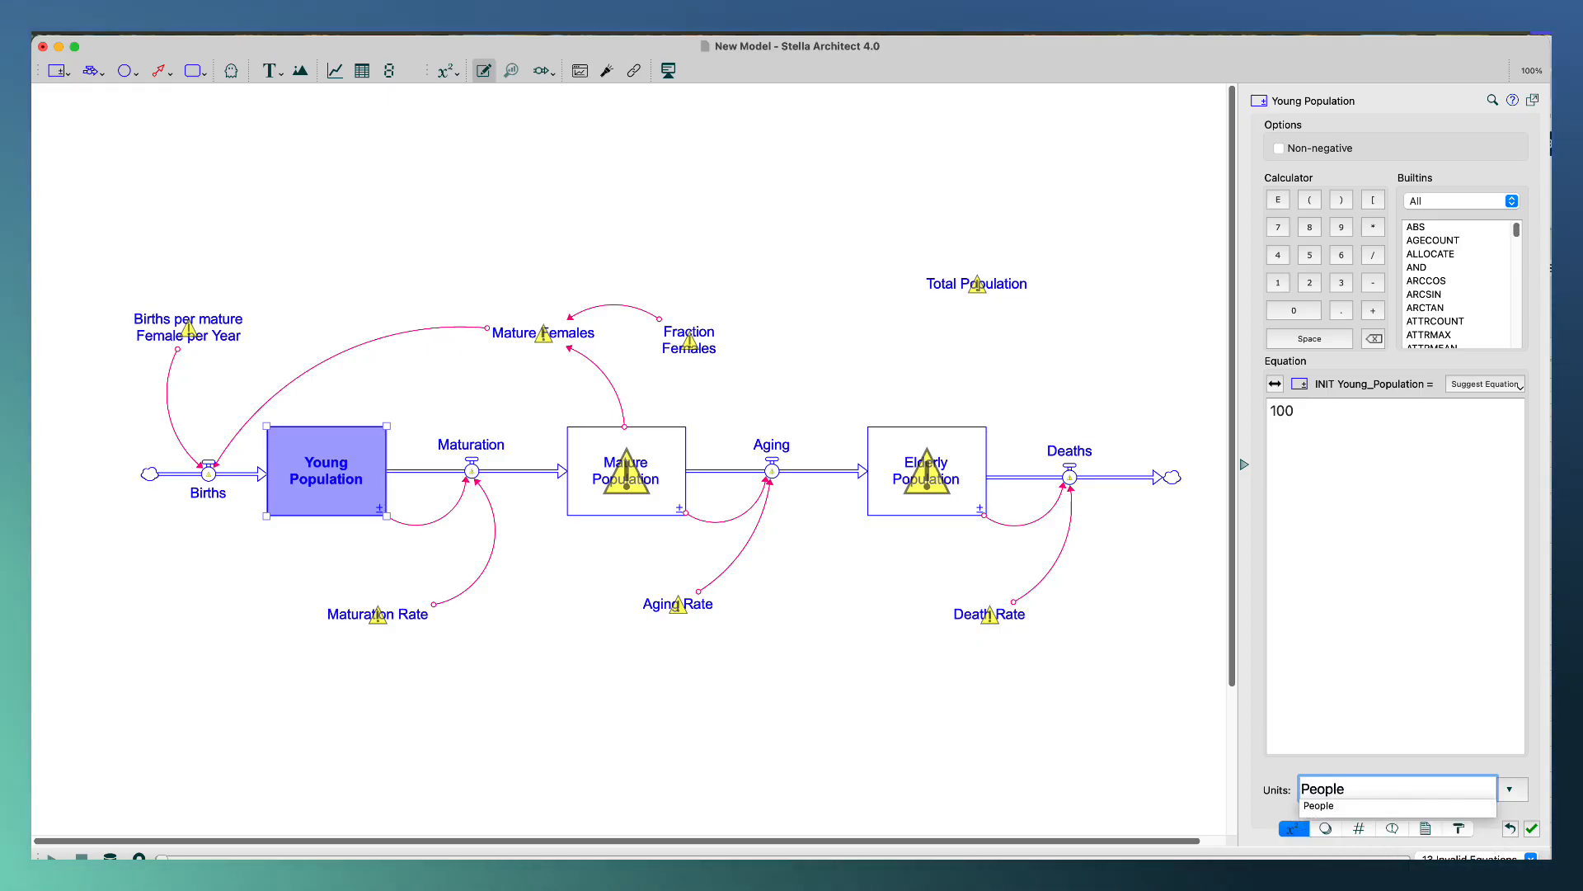
key(Return)
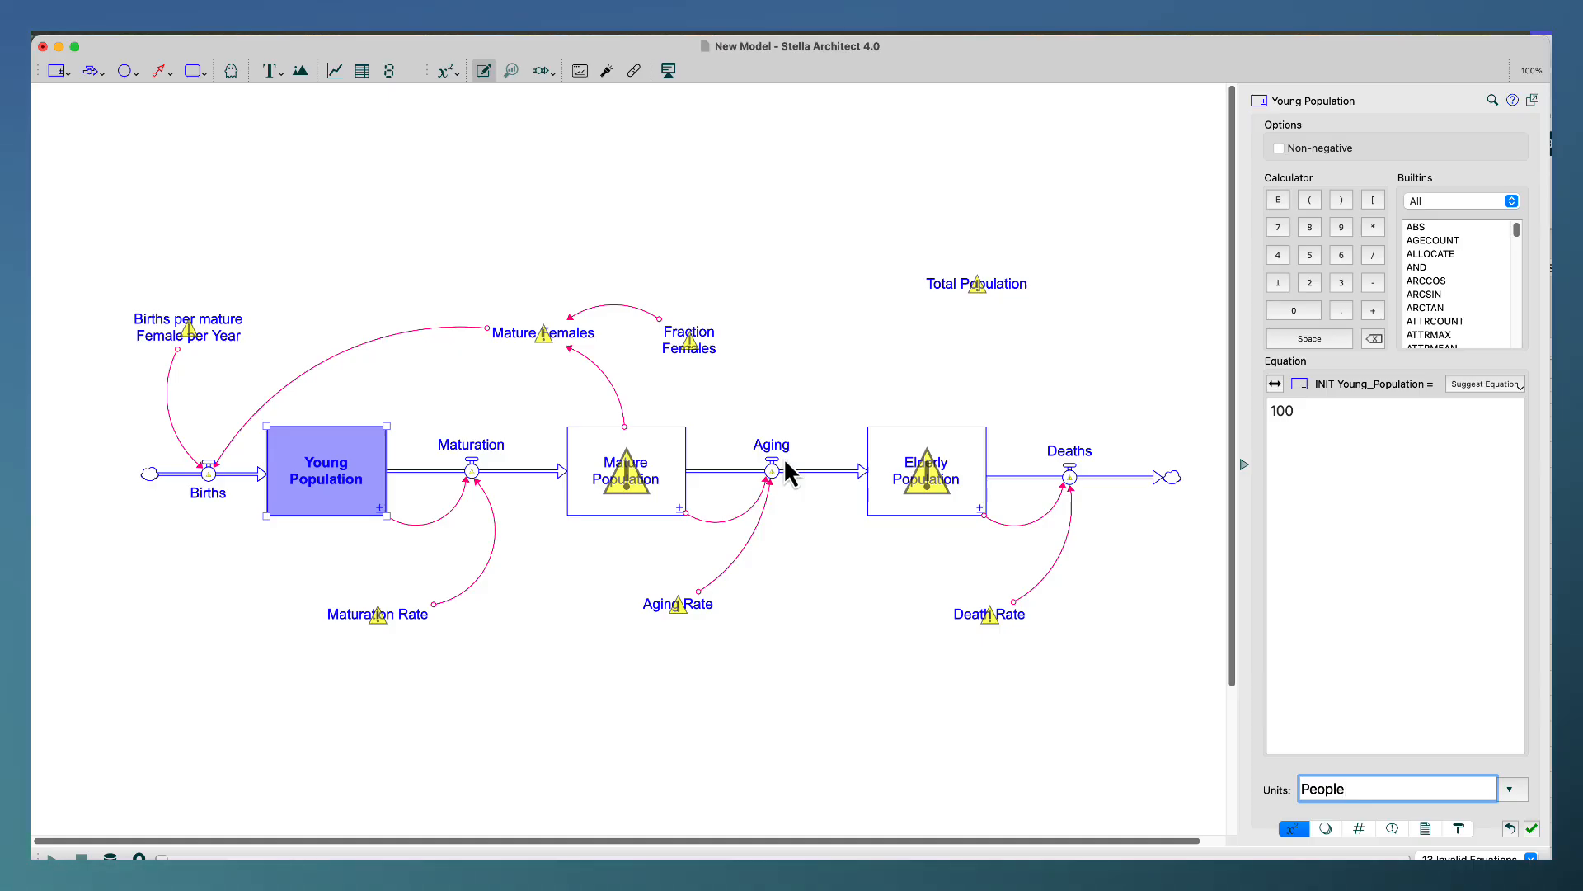
Set the initial values of the Mature Population and Elderly Population stocks to 100 each.
click(649, 505)
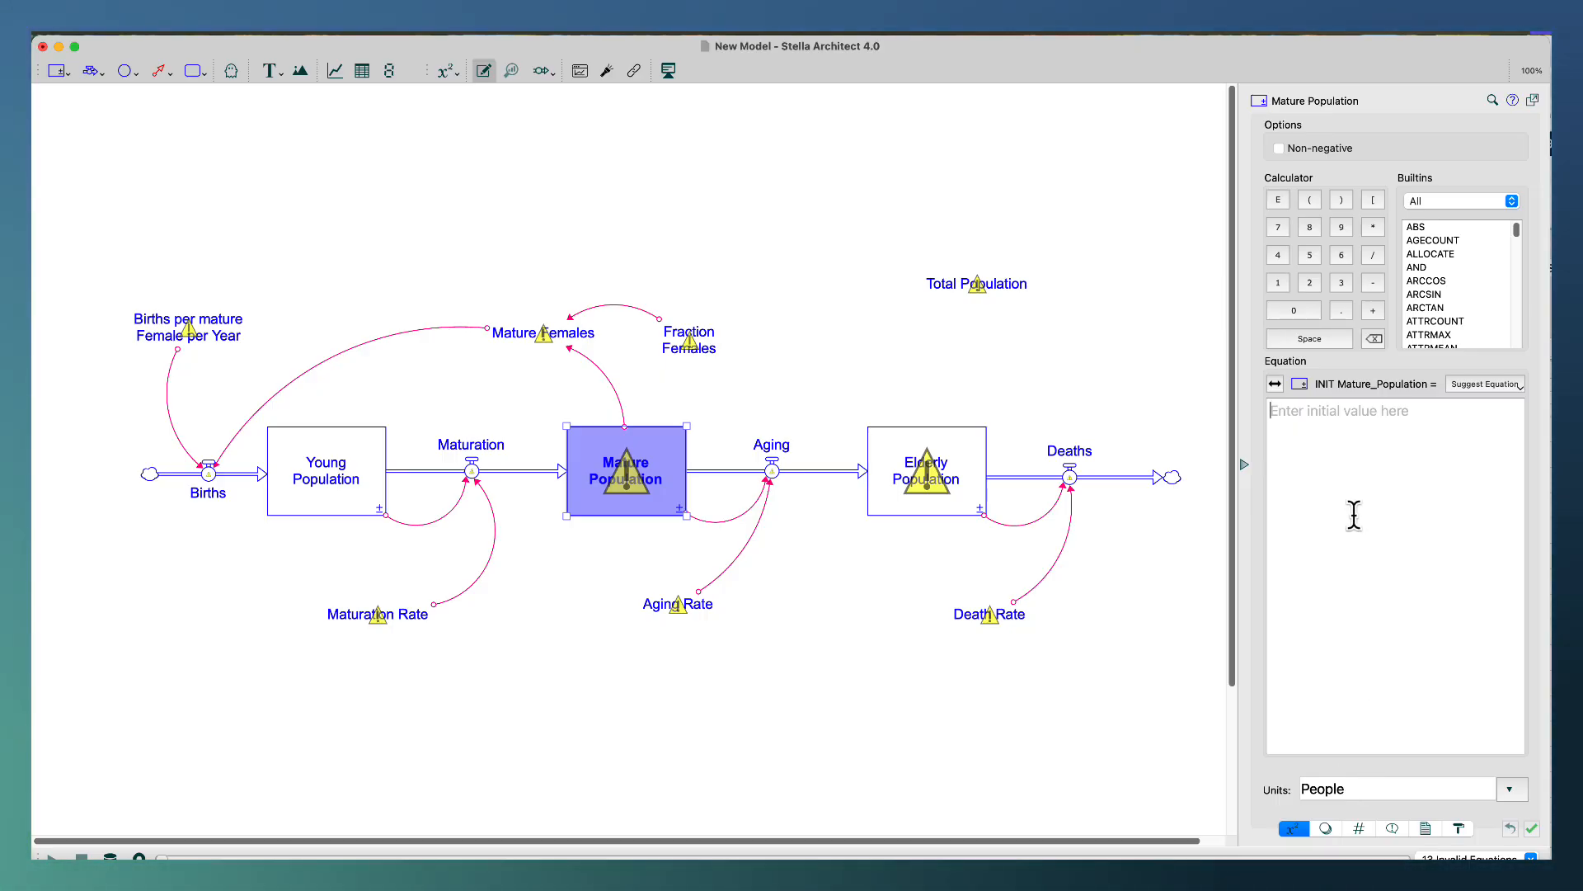
text(100)
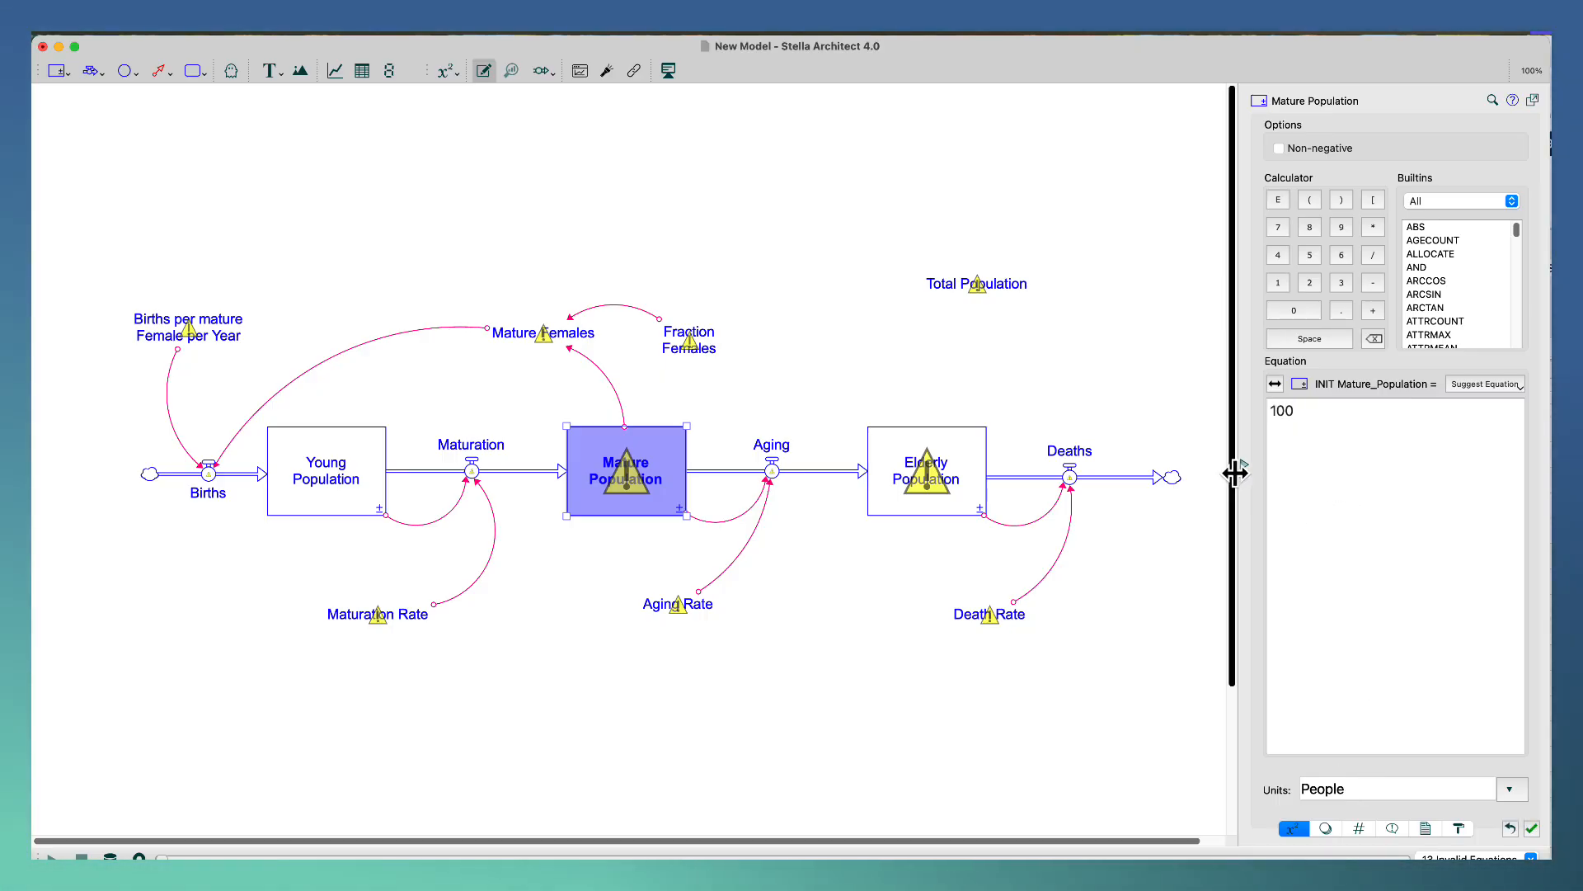
click(908, 454)
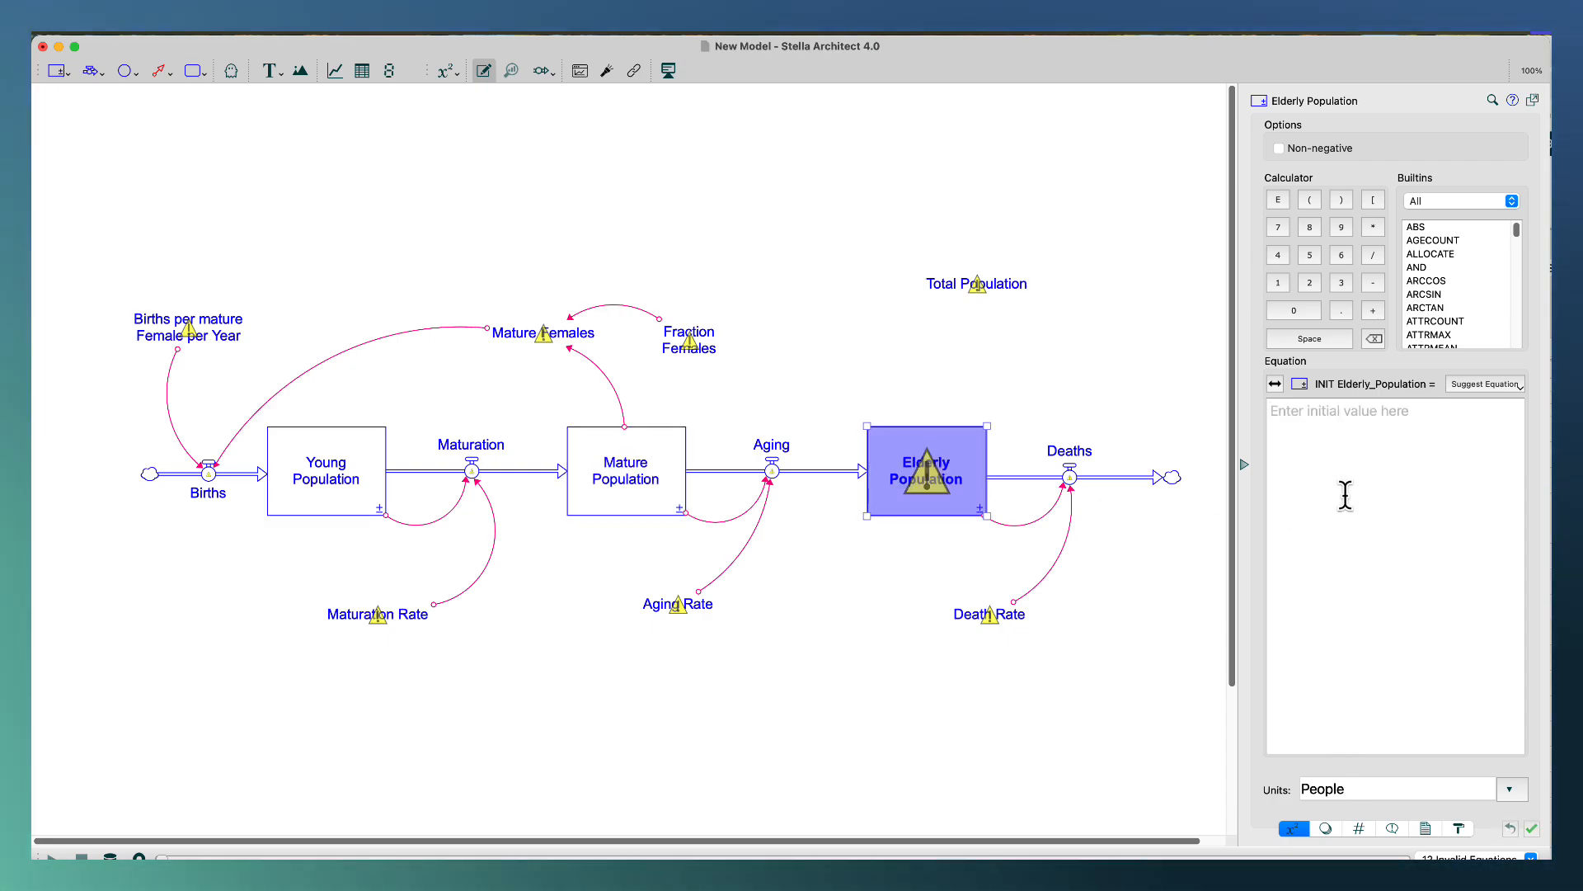
text(100)
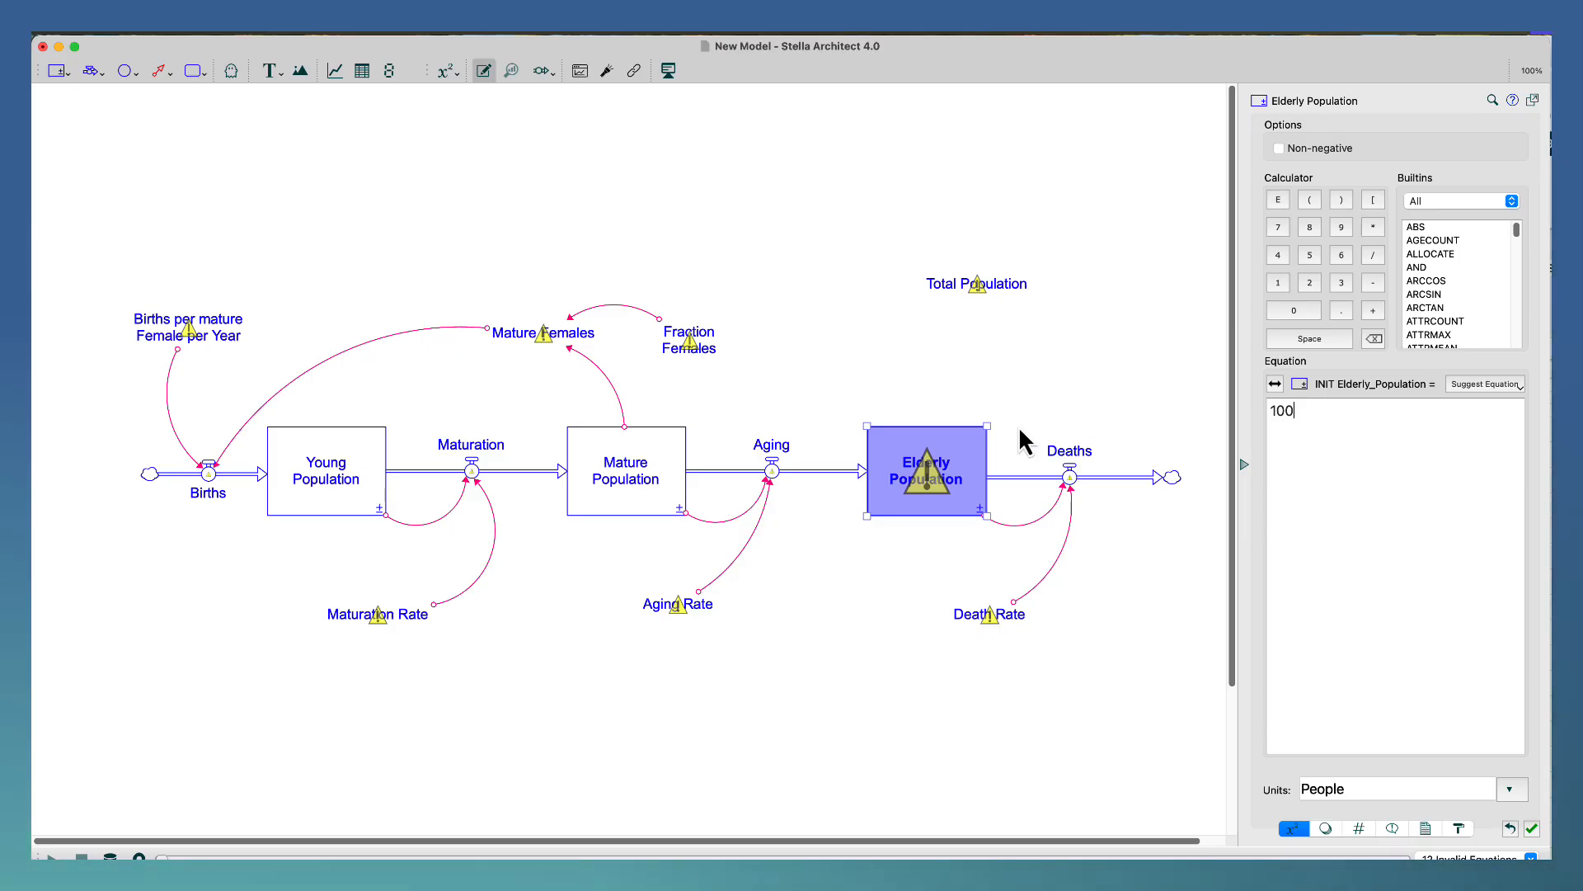
click(904, 368)
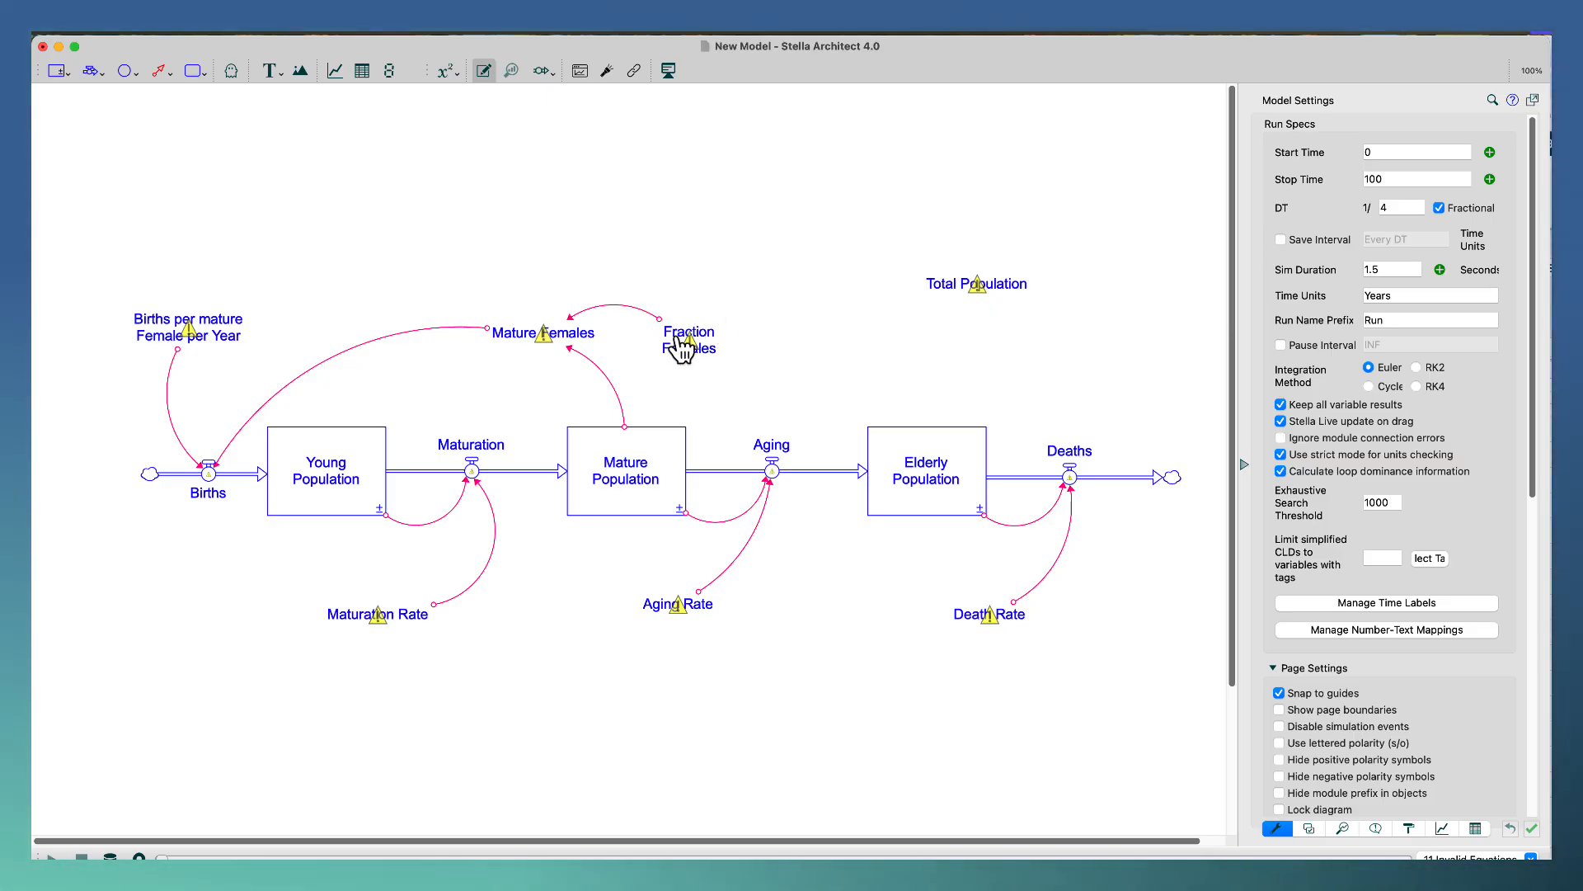
Define the Fraction Females converter as .5 with Dimensionless units.
click(682, 350)
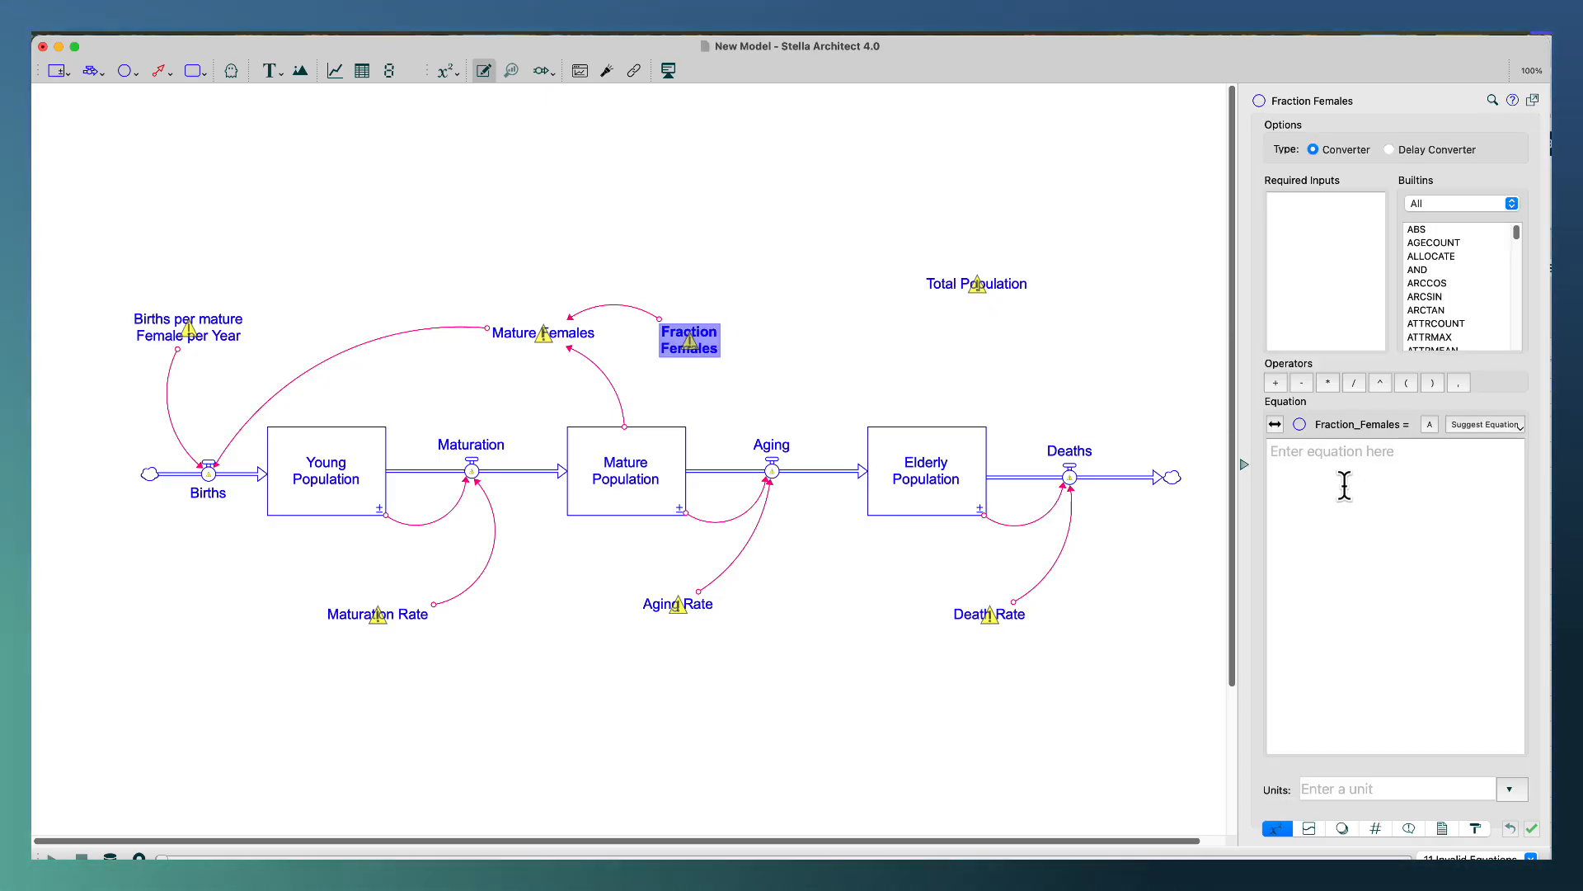
text(.5)
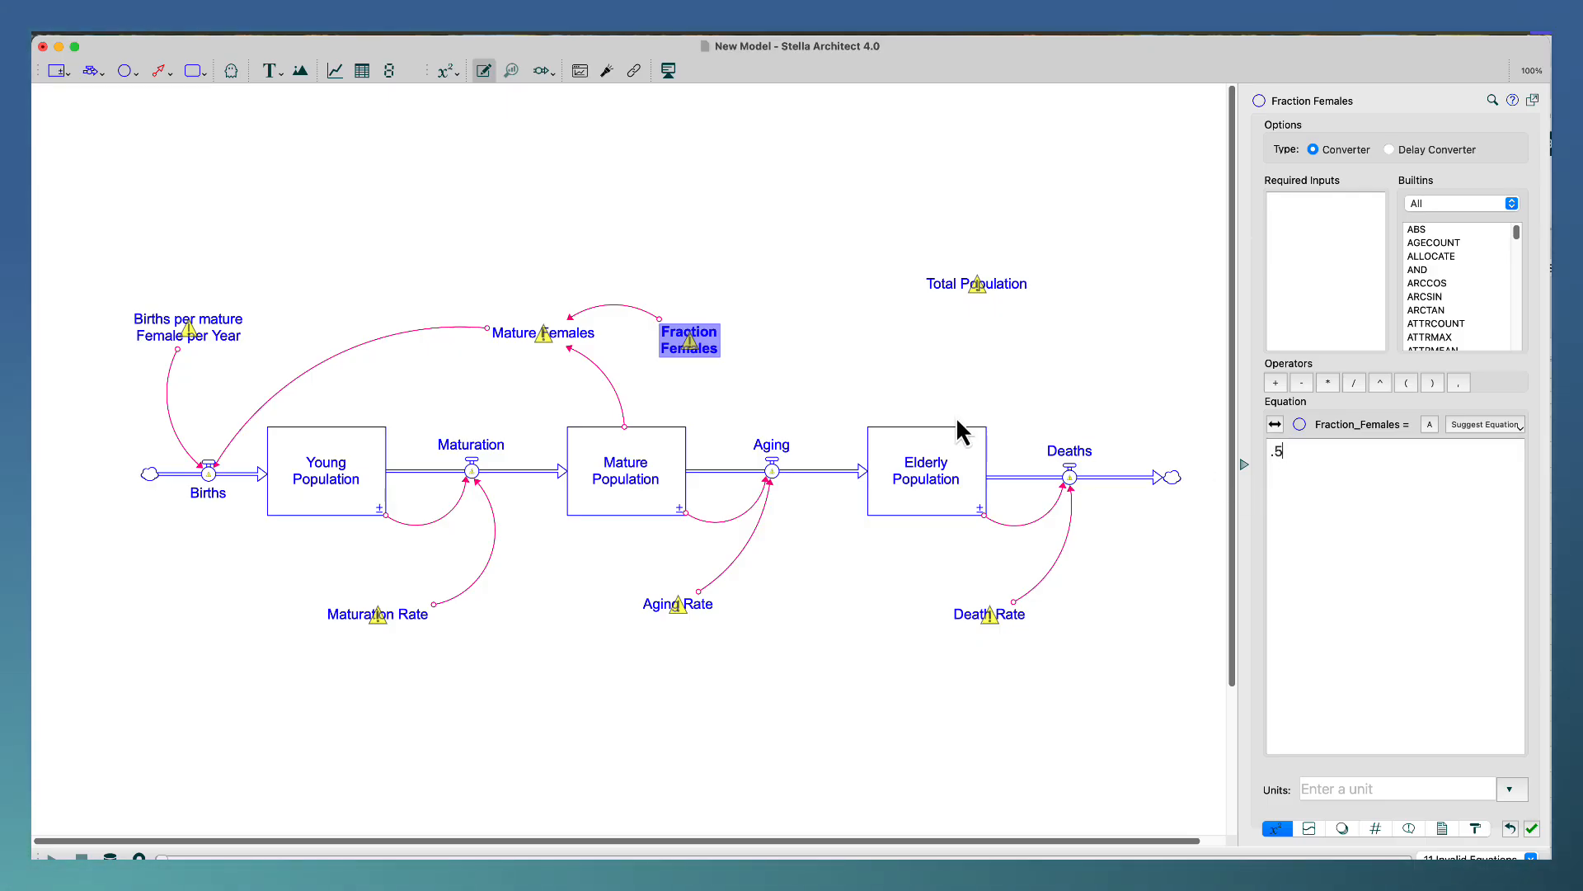
click(1330, 788)
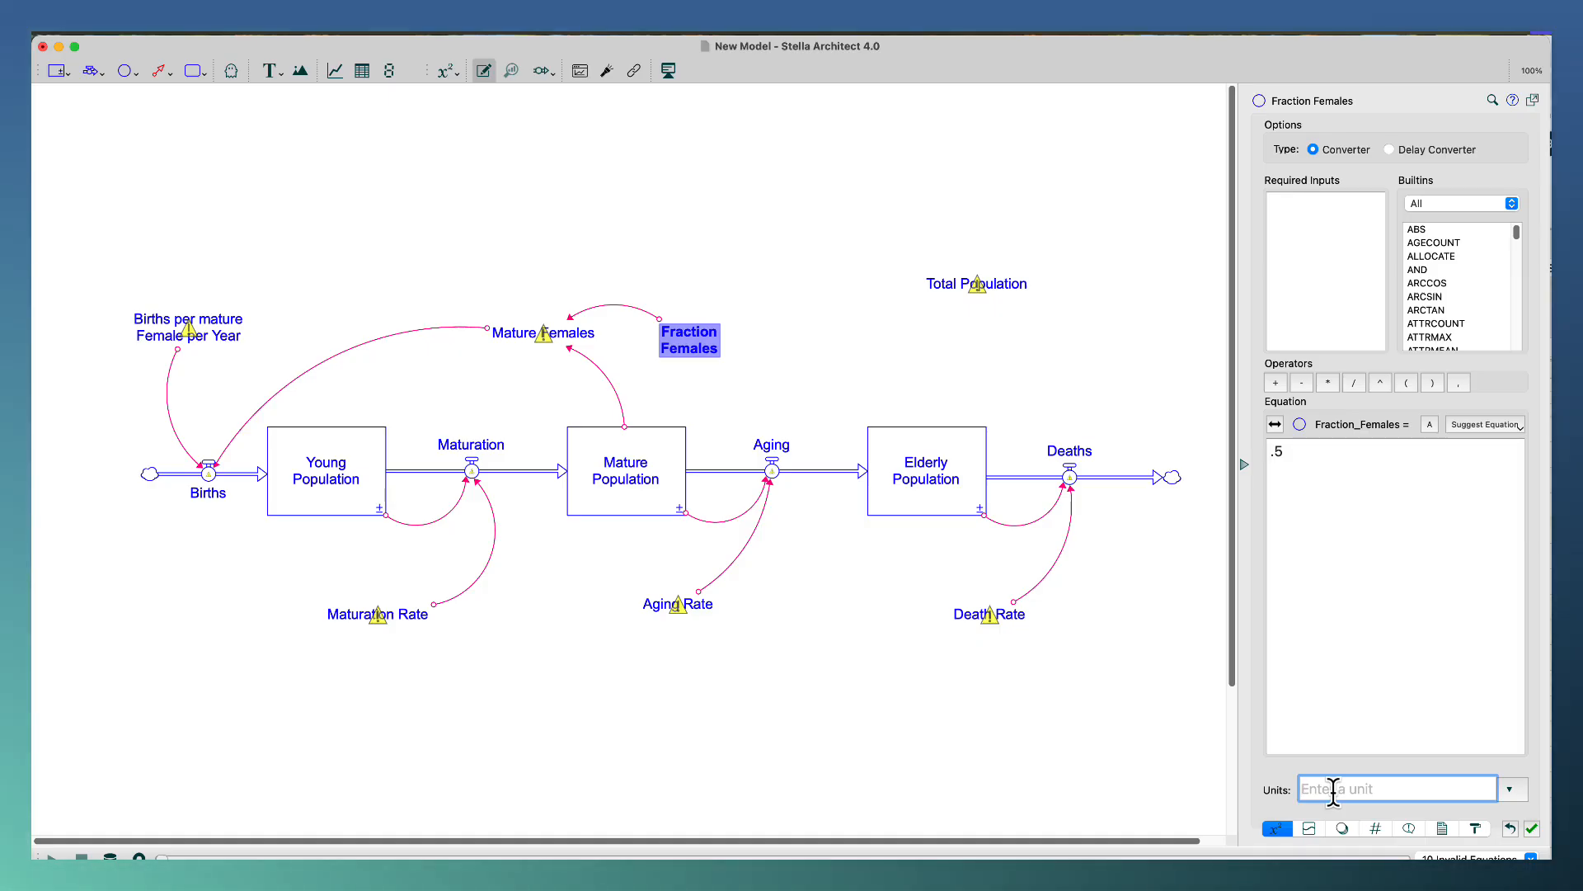
text(Dim)
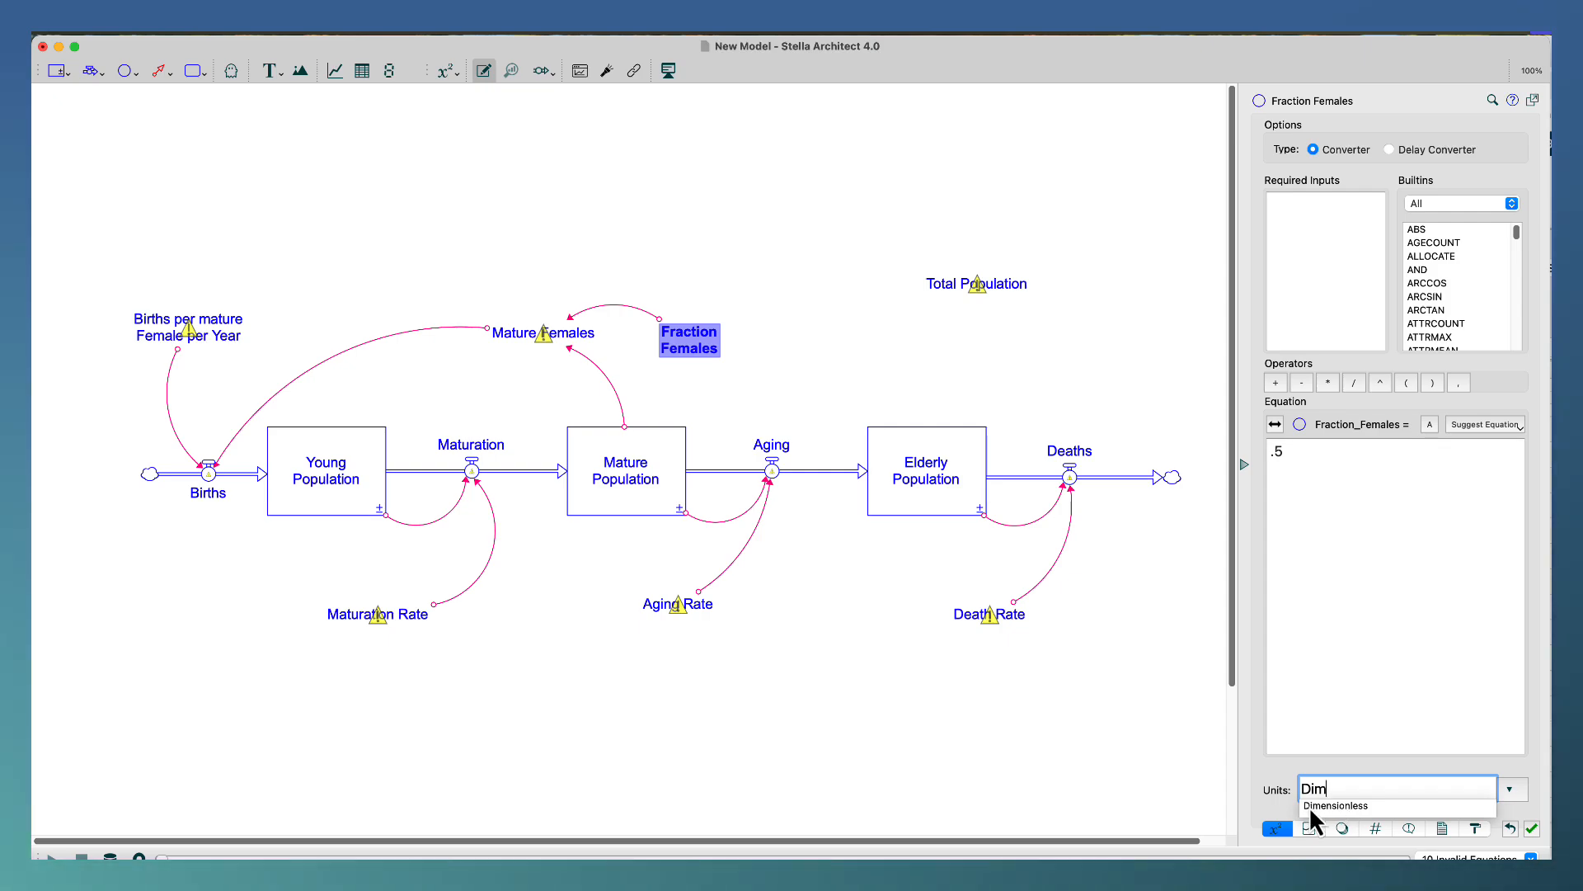
click(1309, 805)
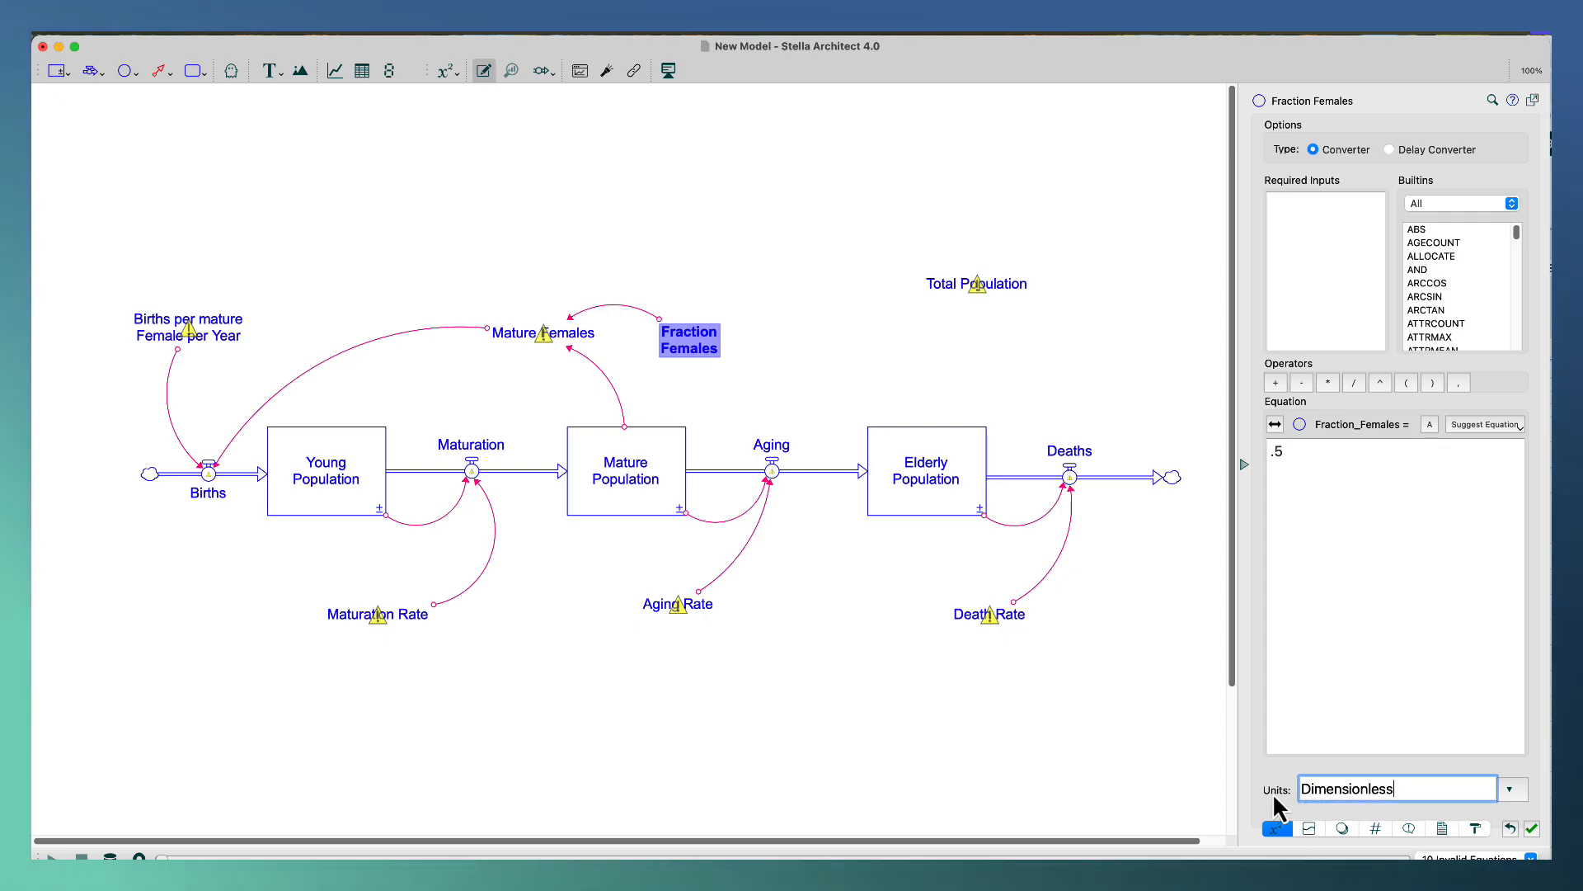
Define the Mature Females converter as Mature_Population*Fraction_Females with units of People.
click(583, 341)
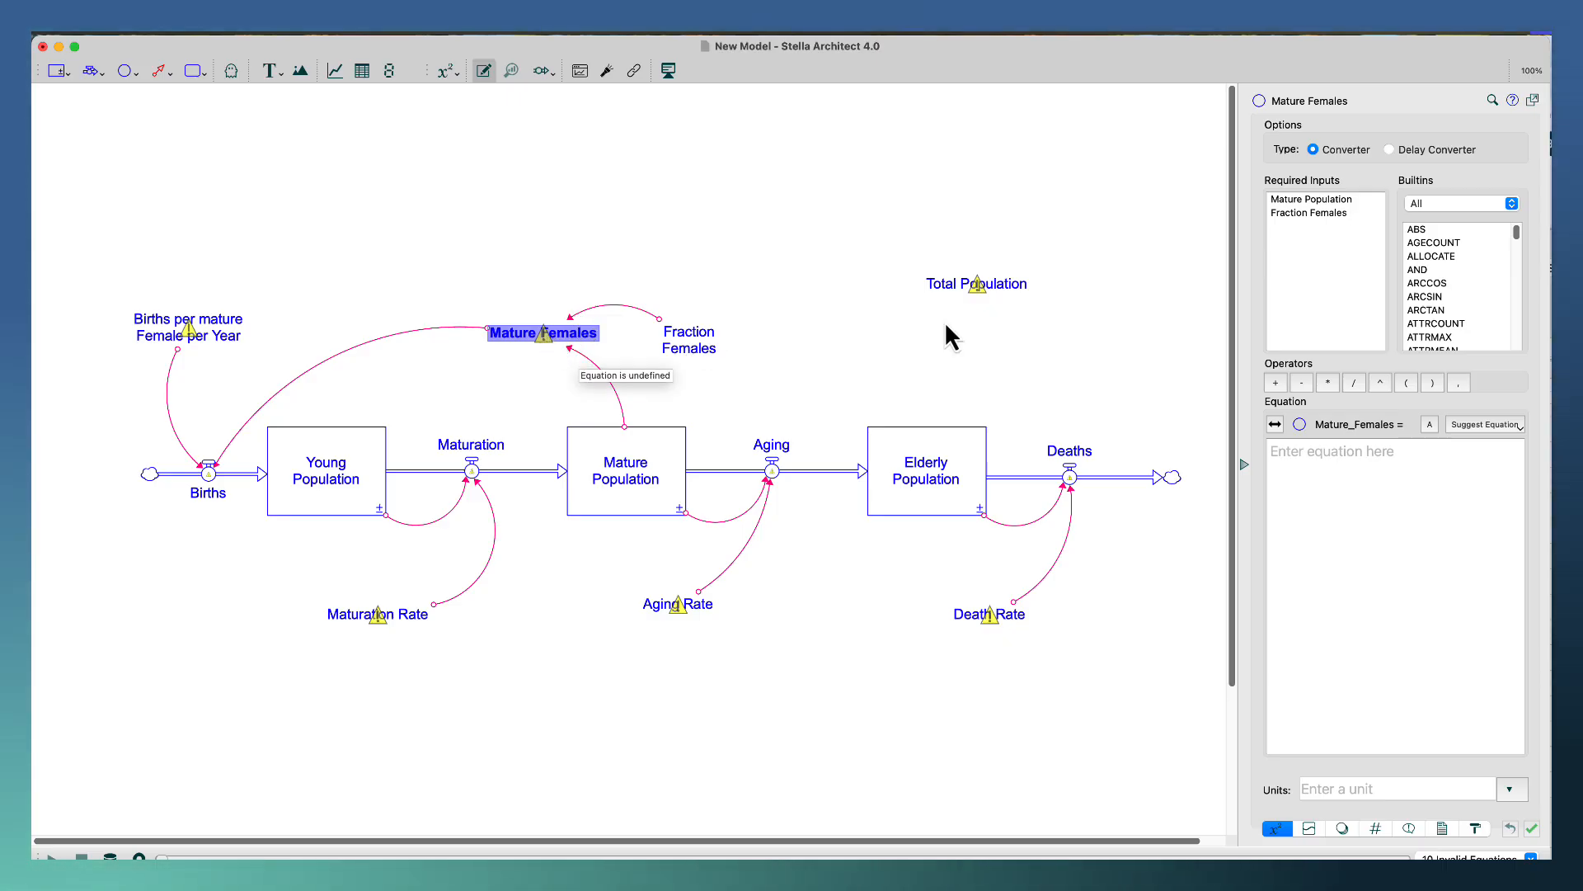
click(1313, 200)
click(1328, 382)
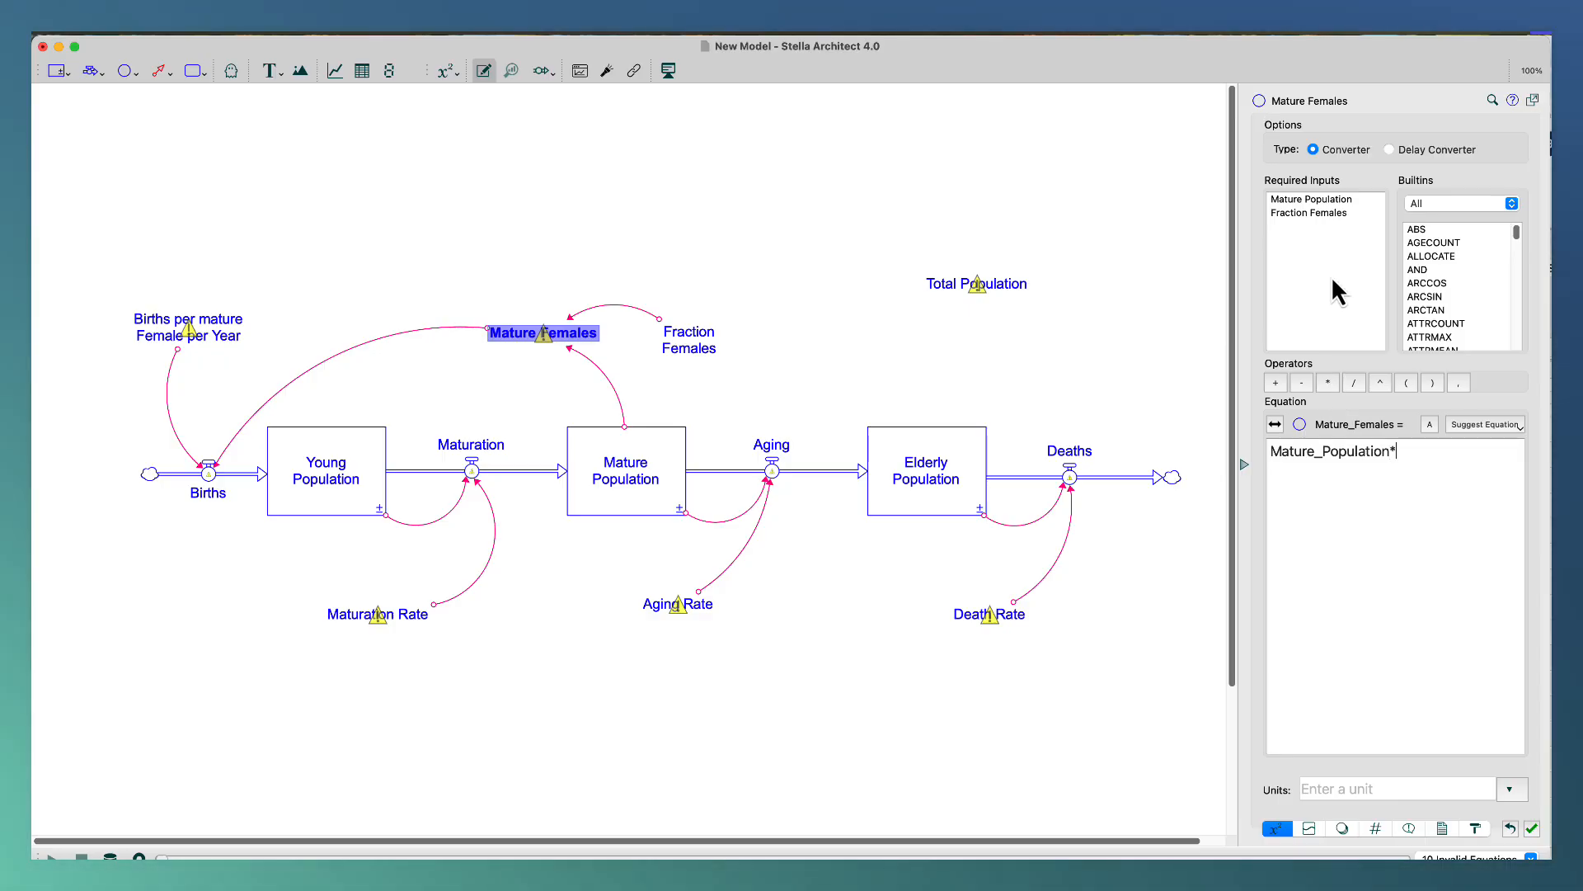
click(1324, 214)
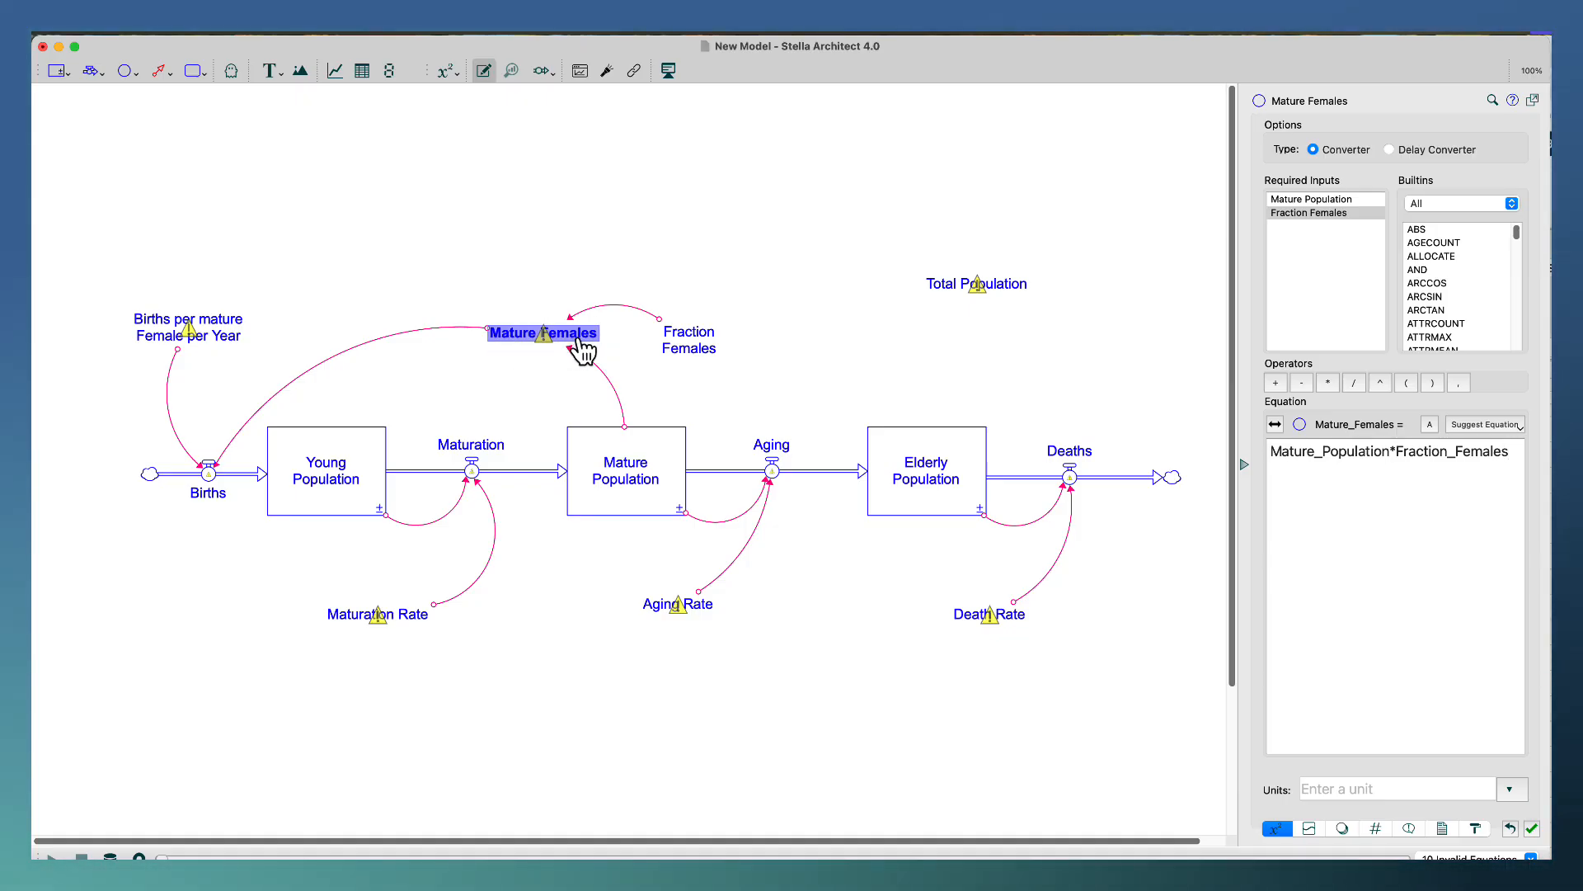
click(1346, 790)
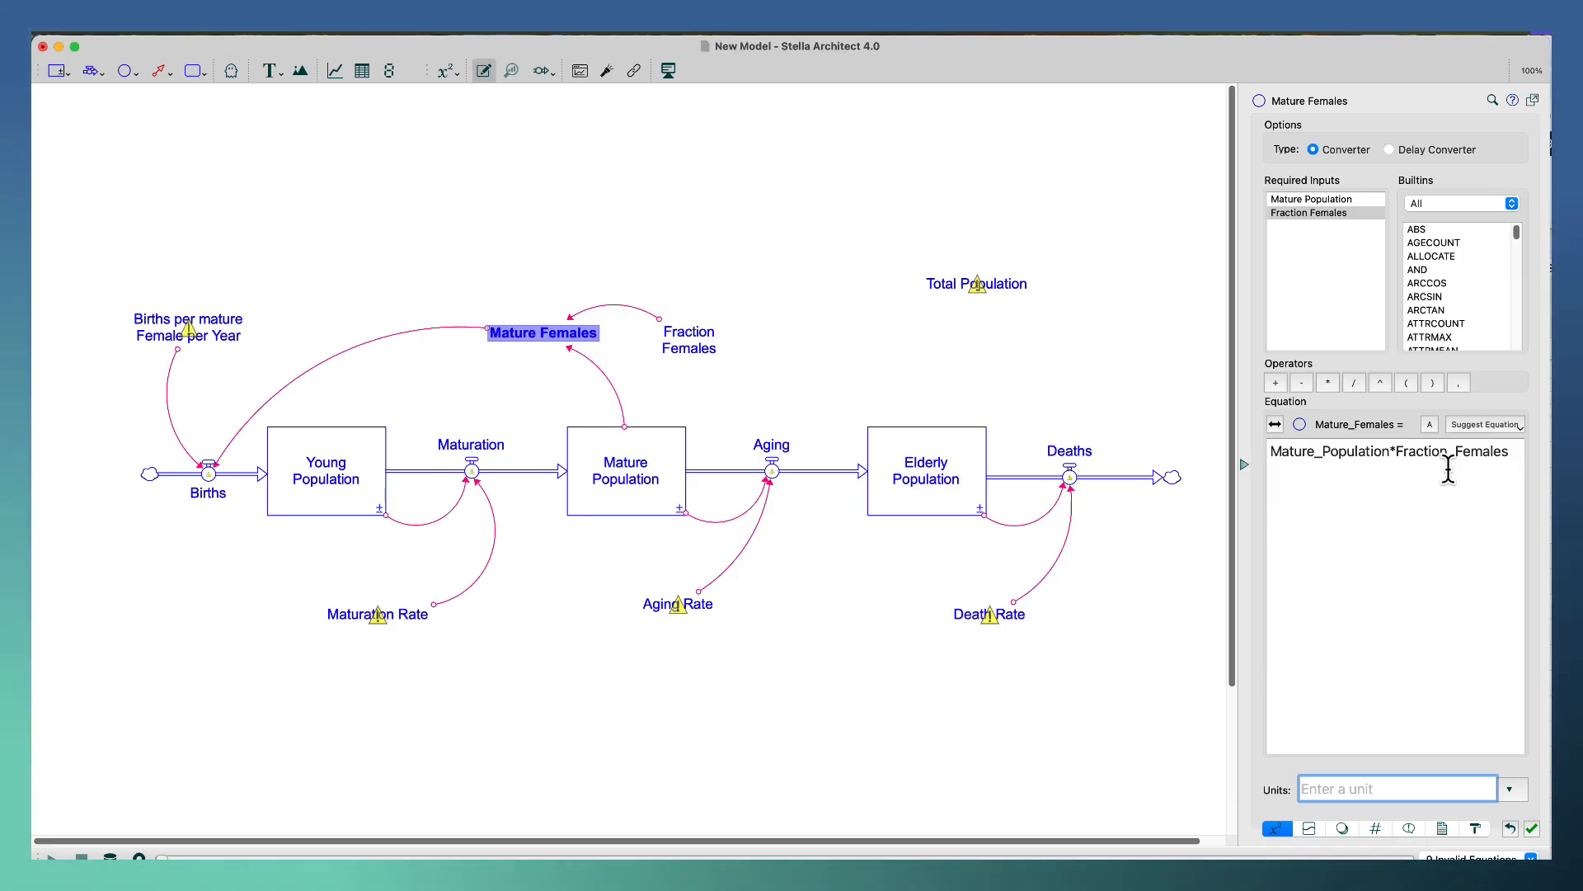
text(People)
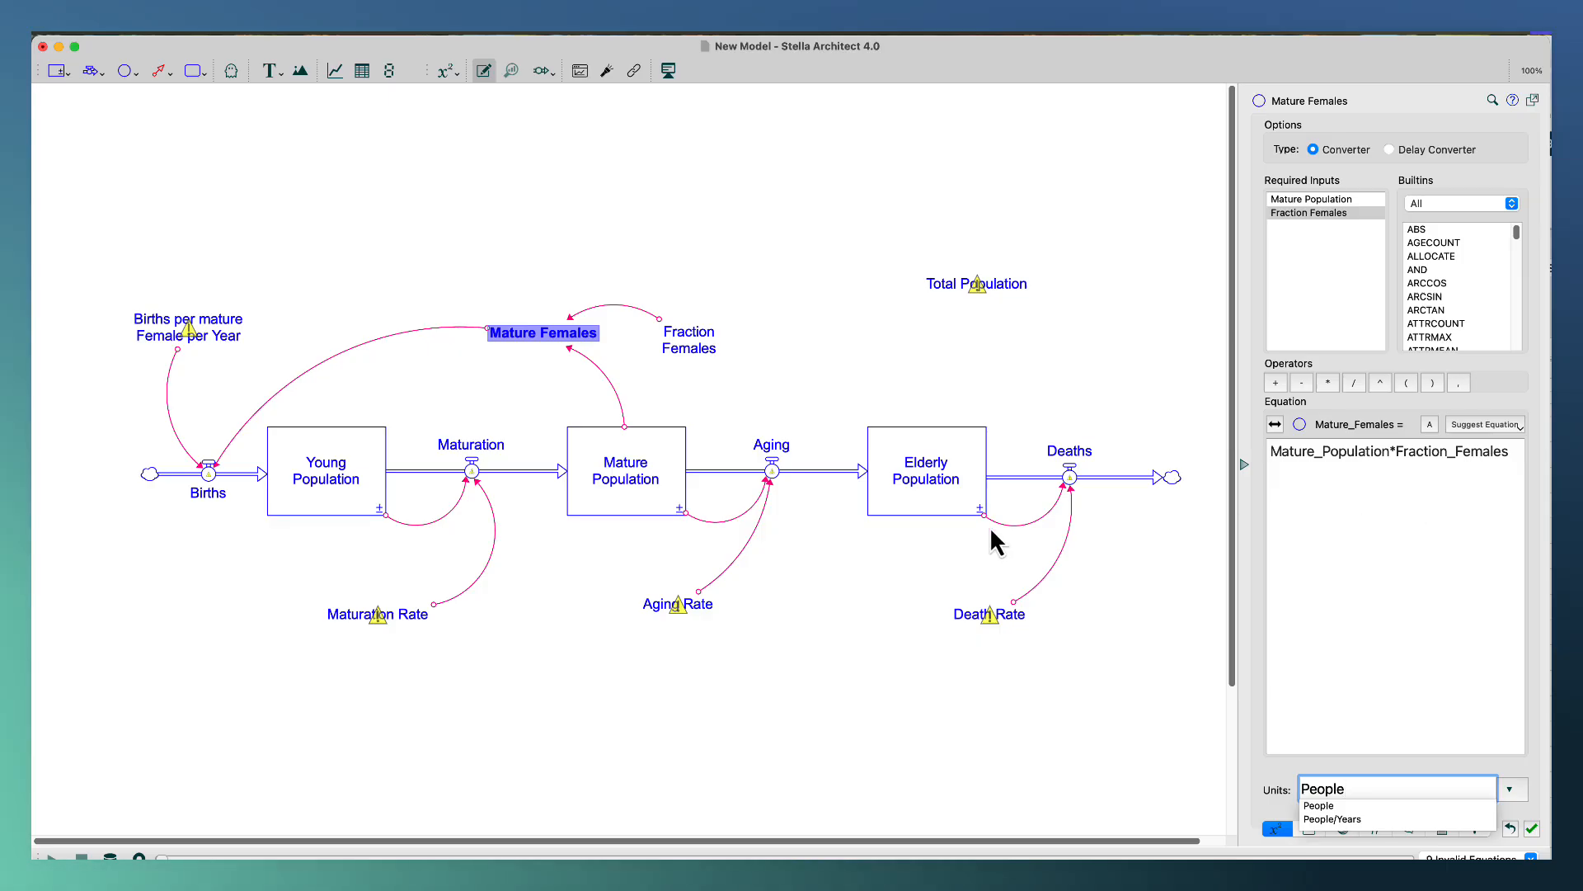
click(670, 261)
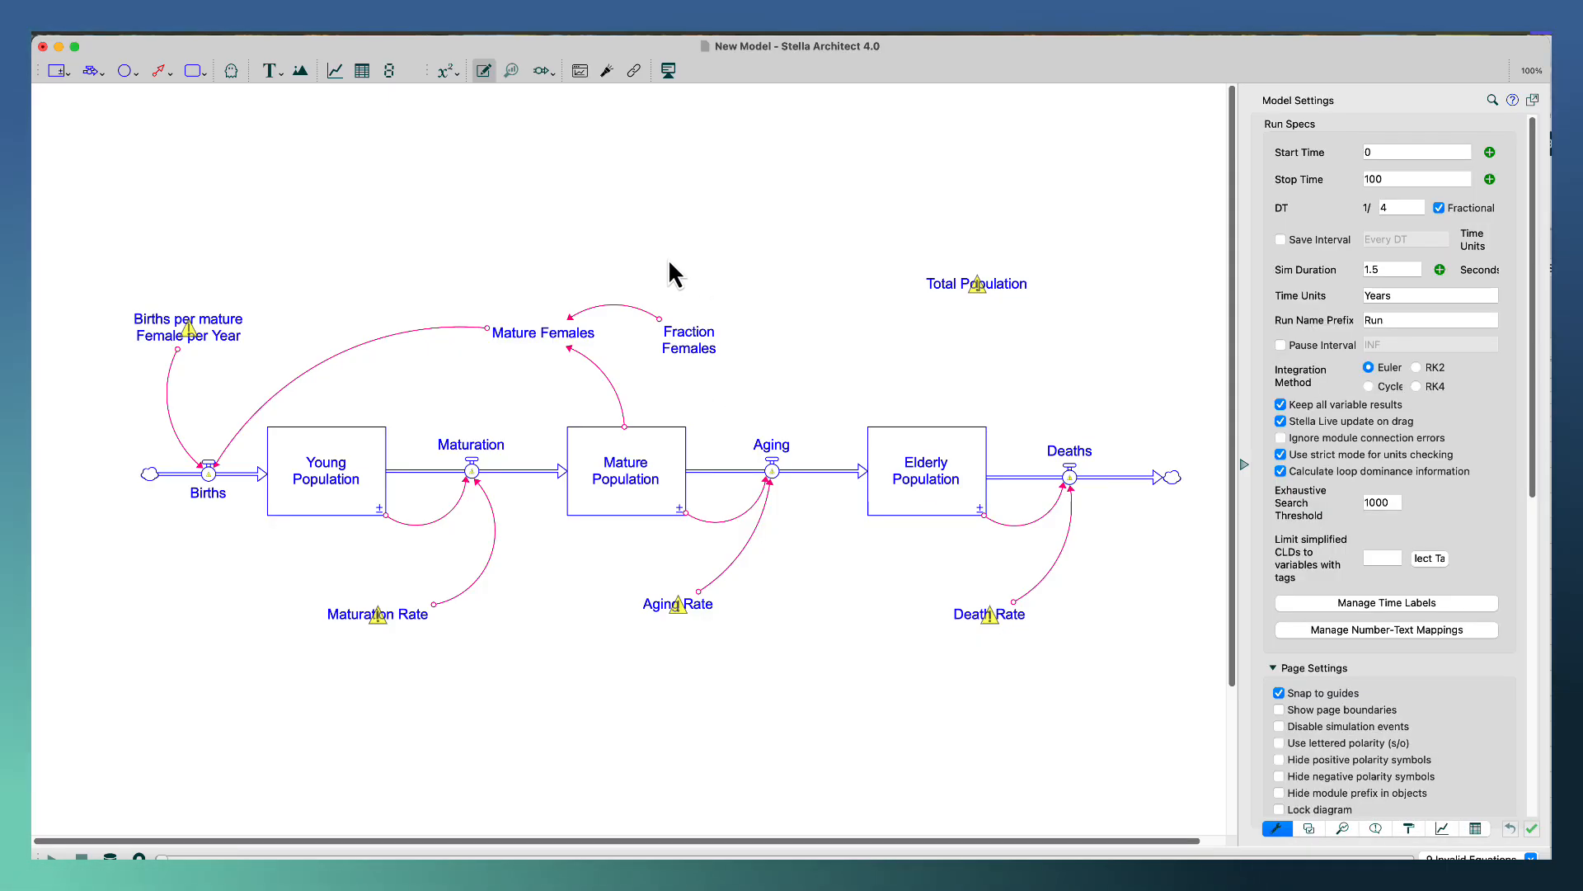
Define the Births flow's equation as Mature_Females*Births_per_mature_Female_per_Year.
click(217, 489)
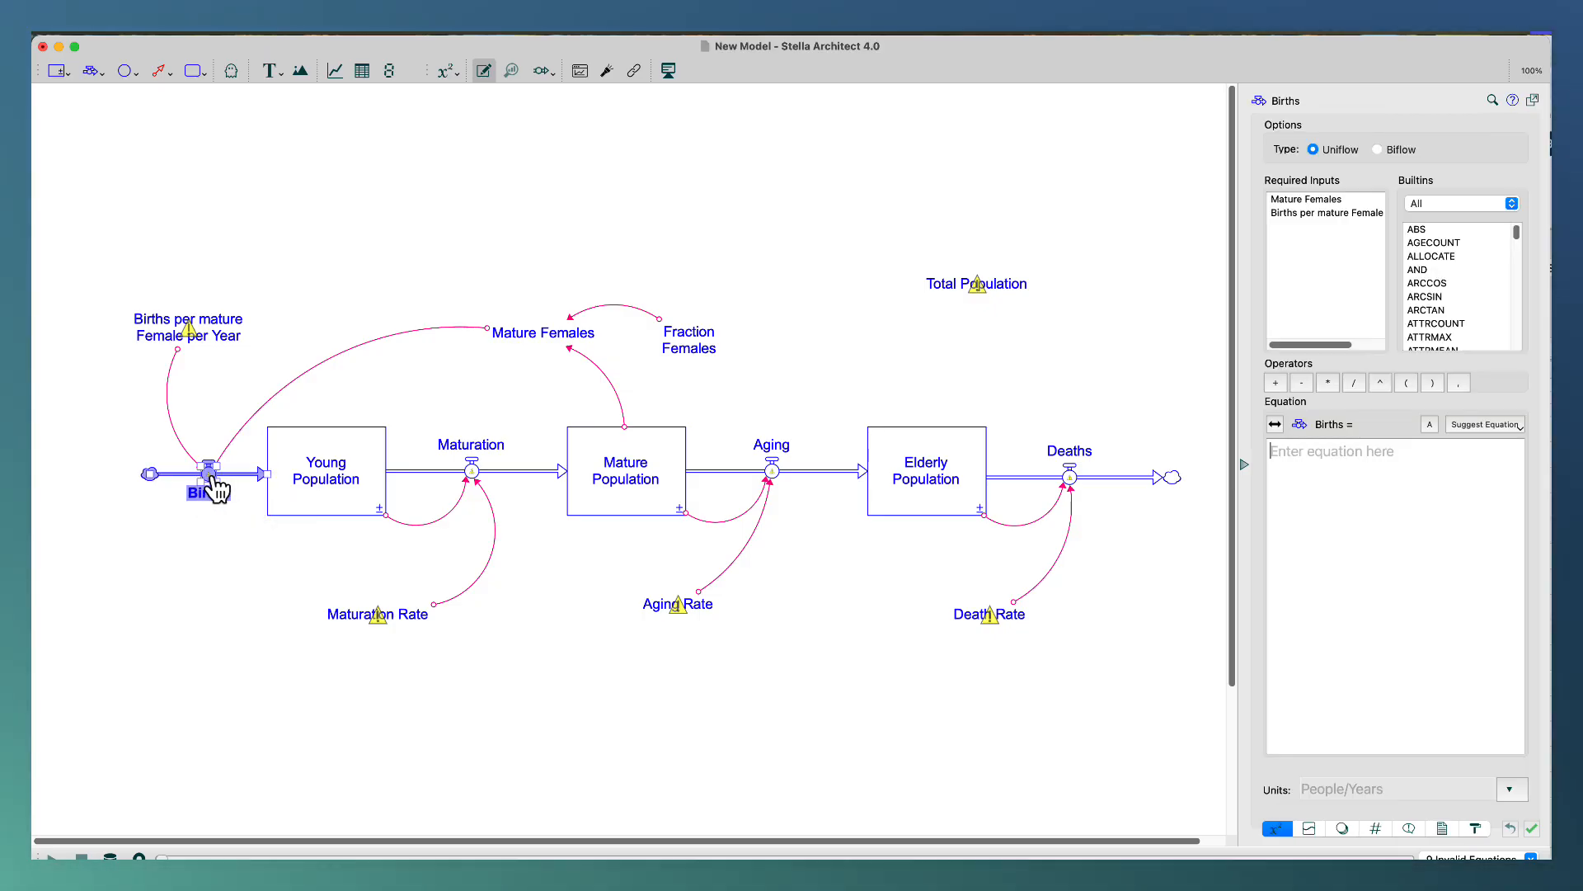
click(1299, 200)
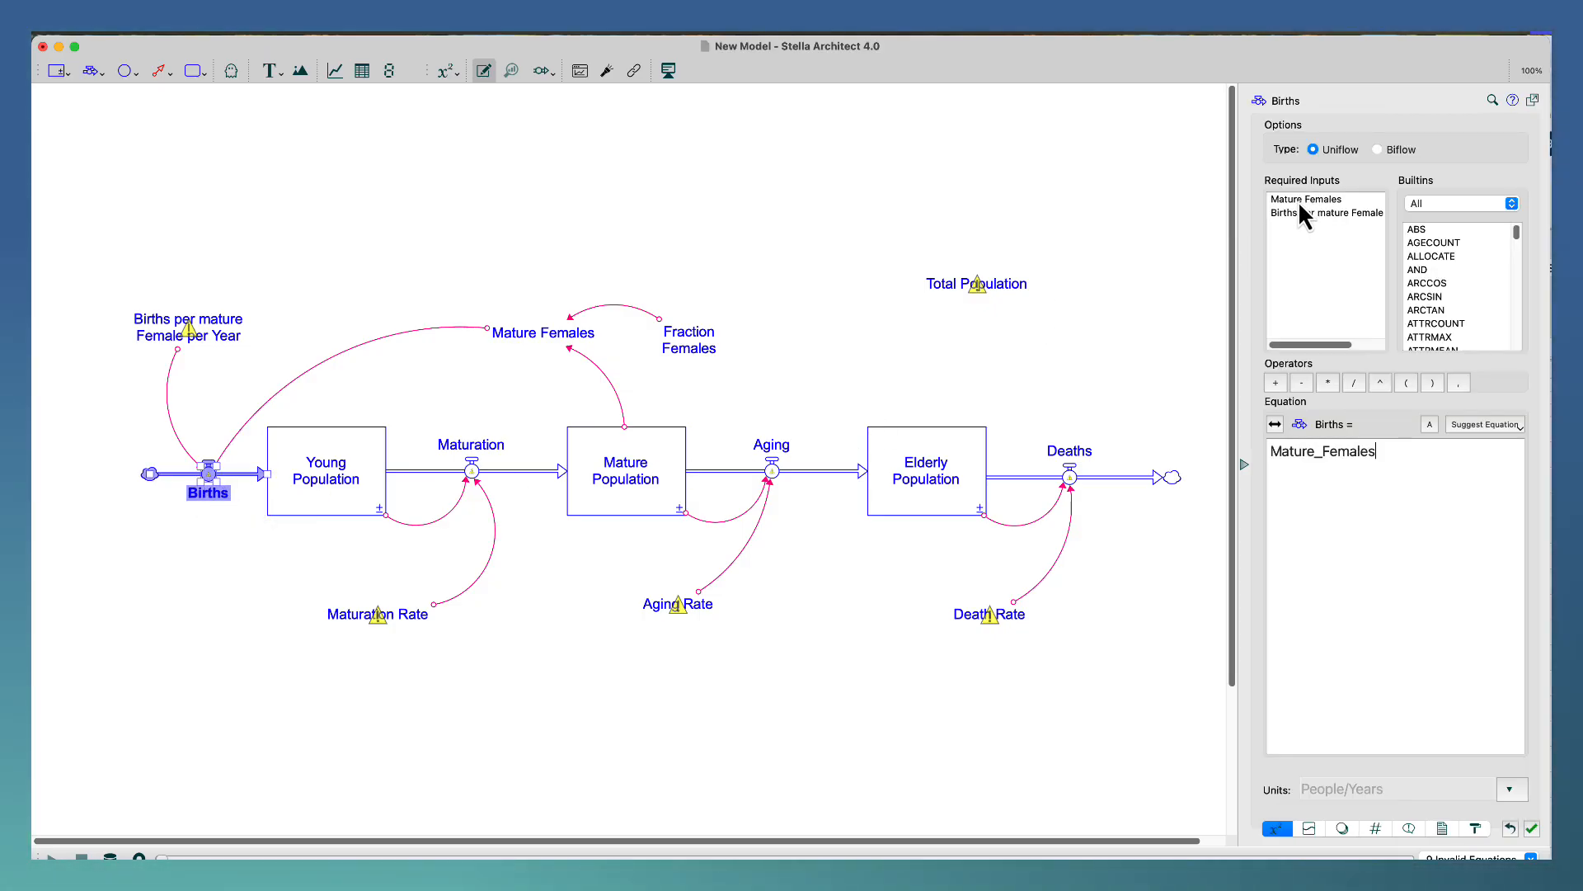
click(1328, 383)
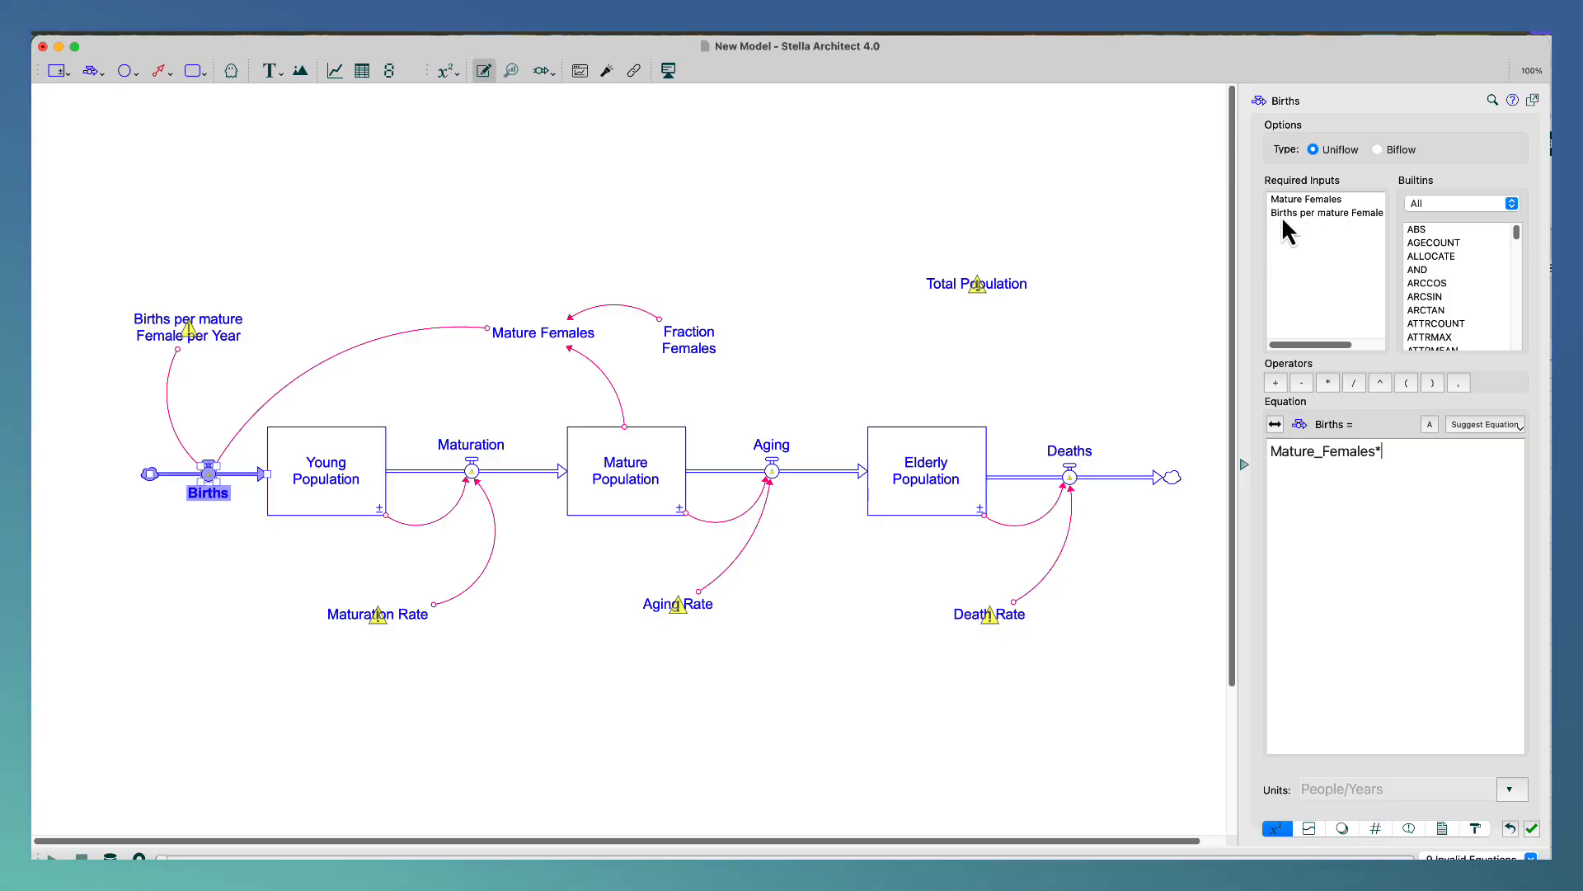
click(1313, 215)
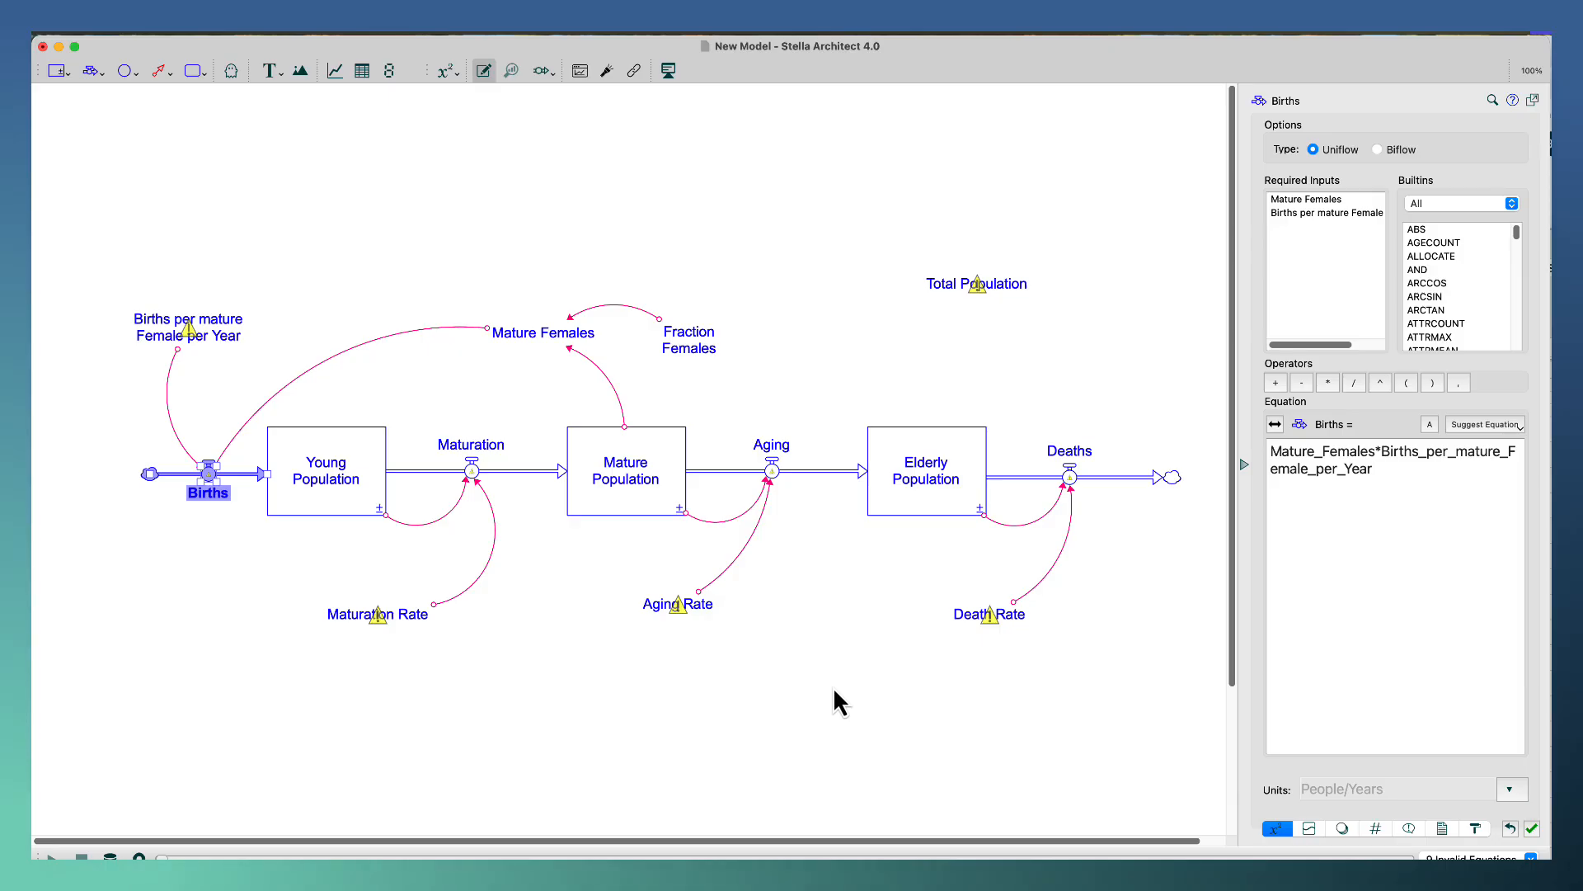
click(553, 572)
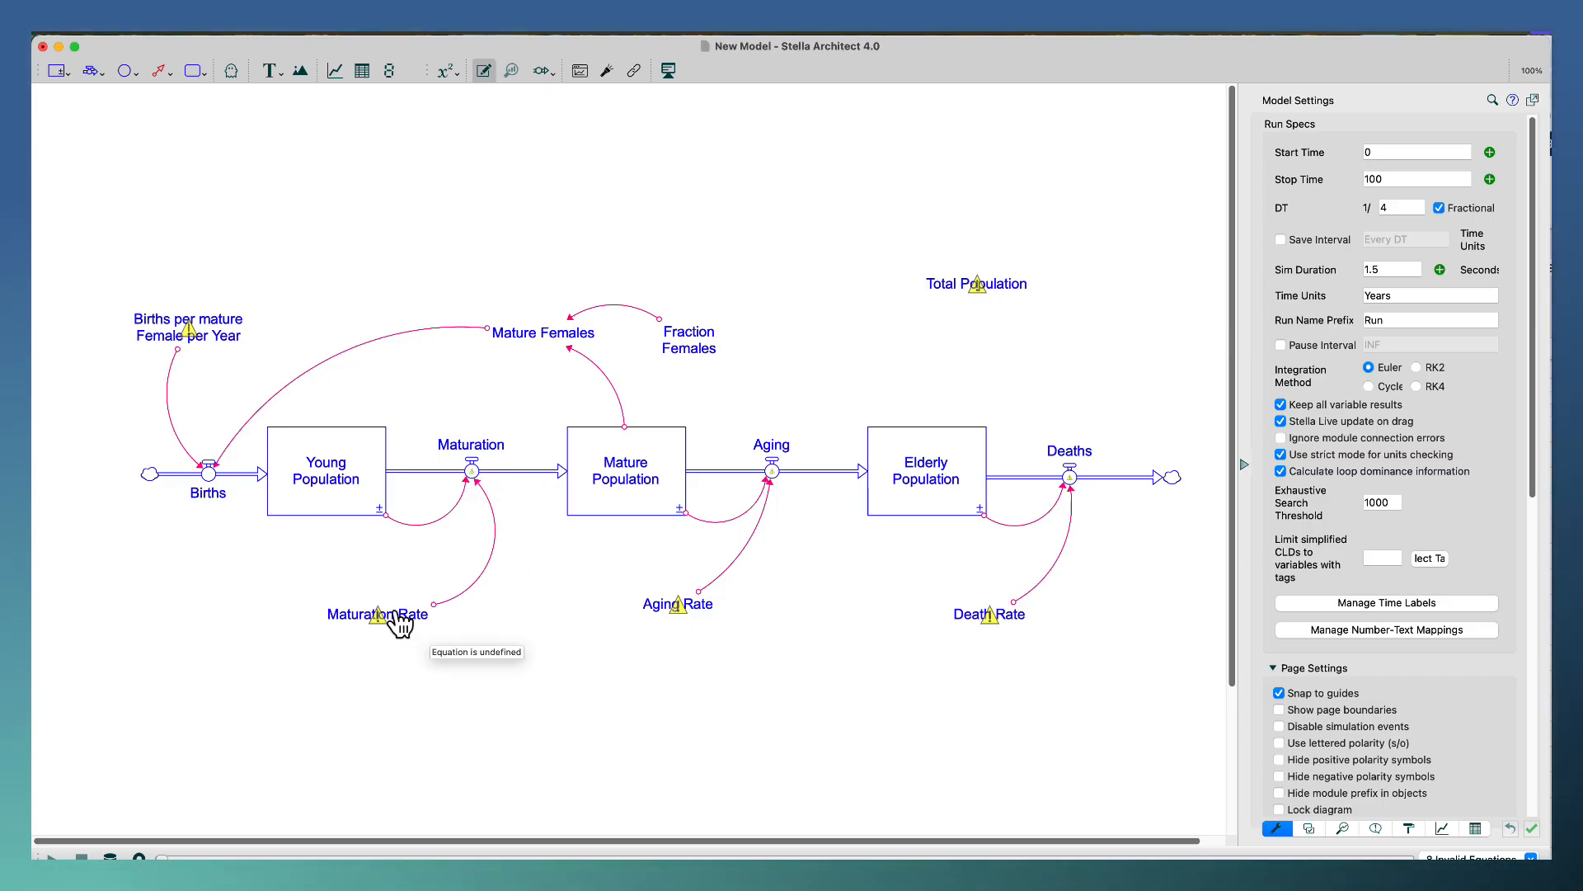
Define the Maturation flow's equation as Young_Population*Maturation_Rate.
click(472, 474)
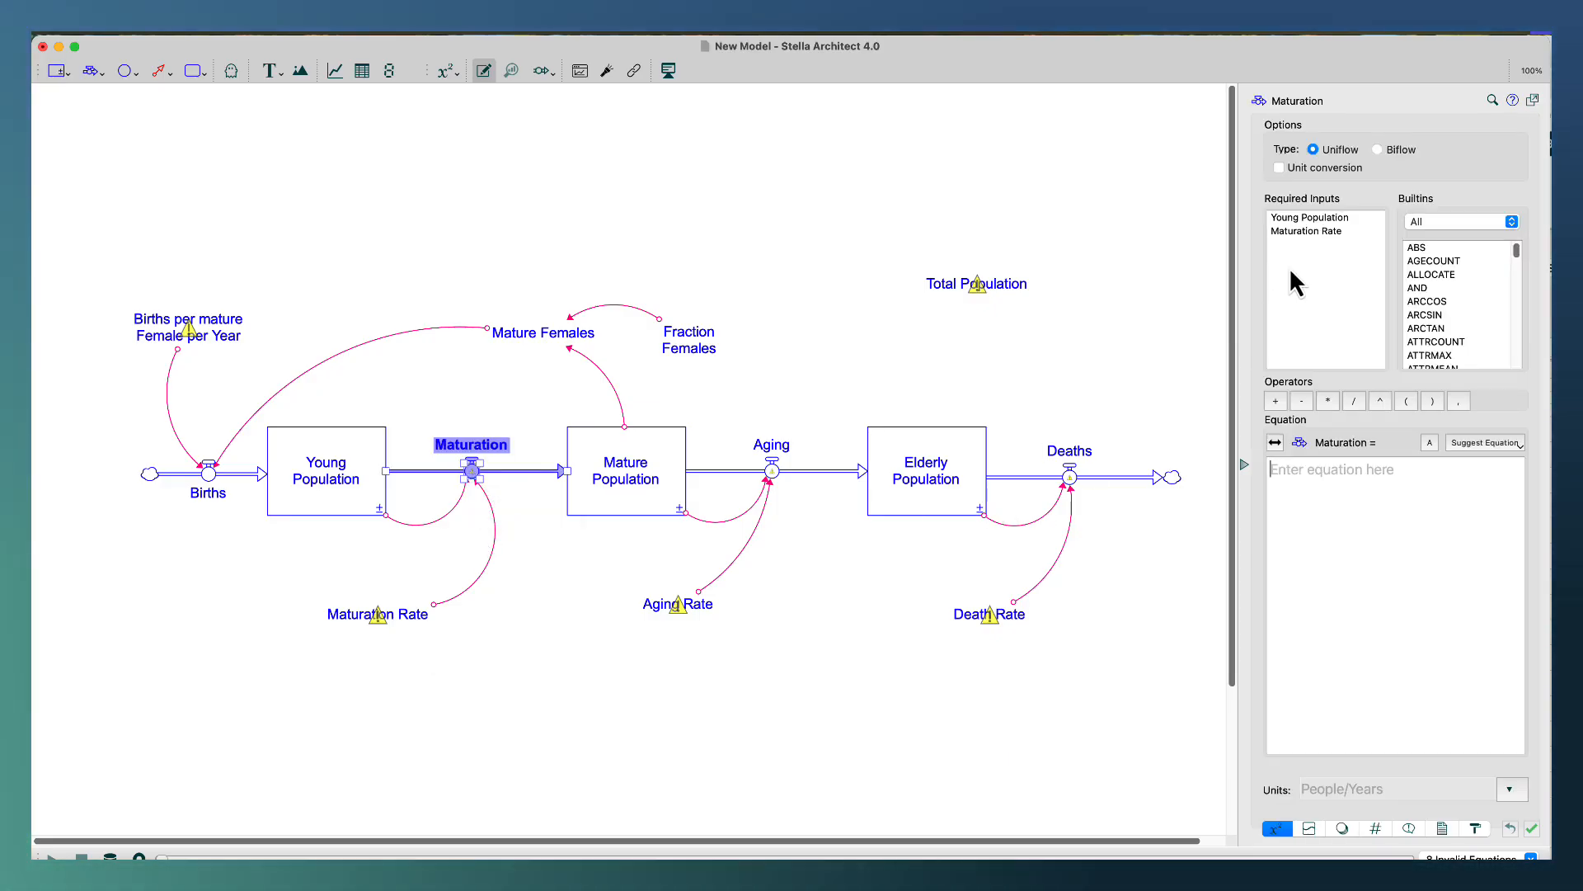
double_click(1298, 218)
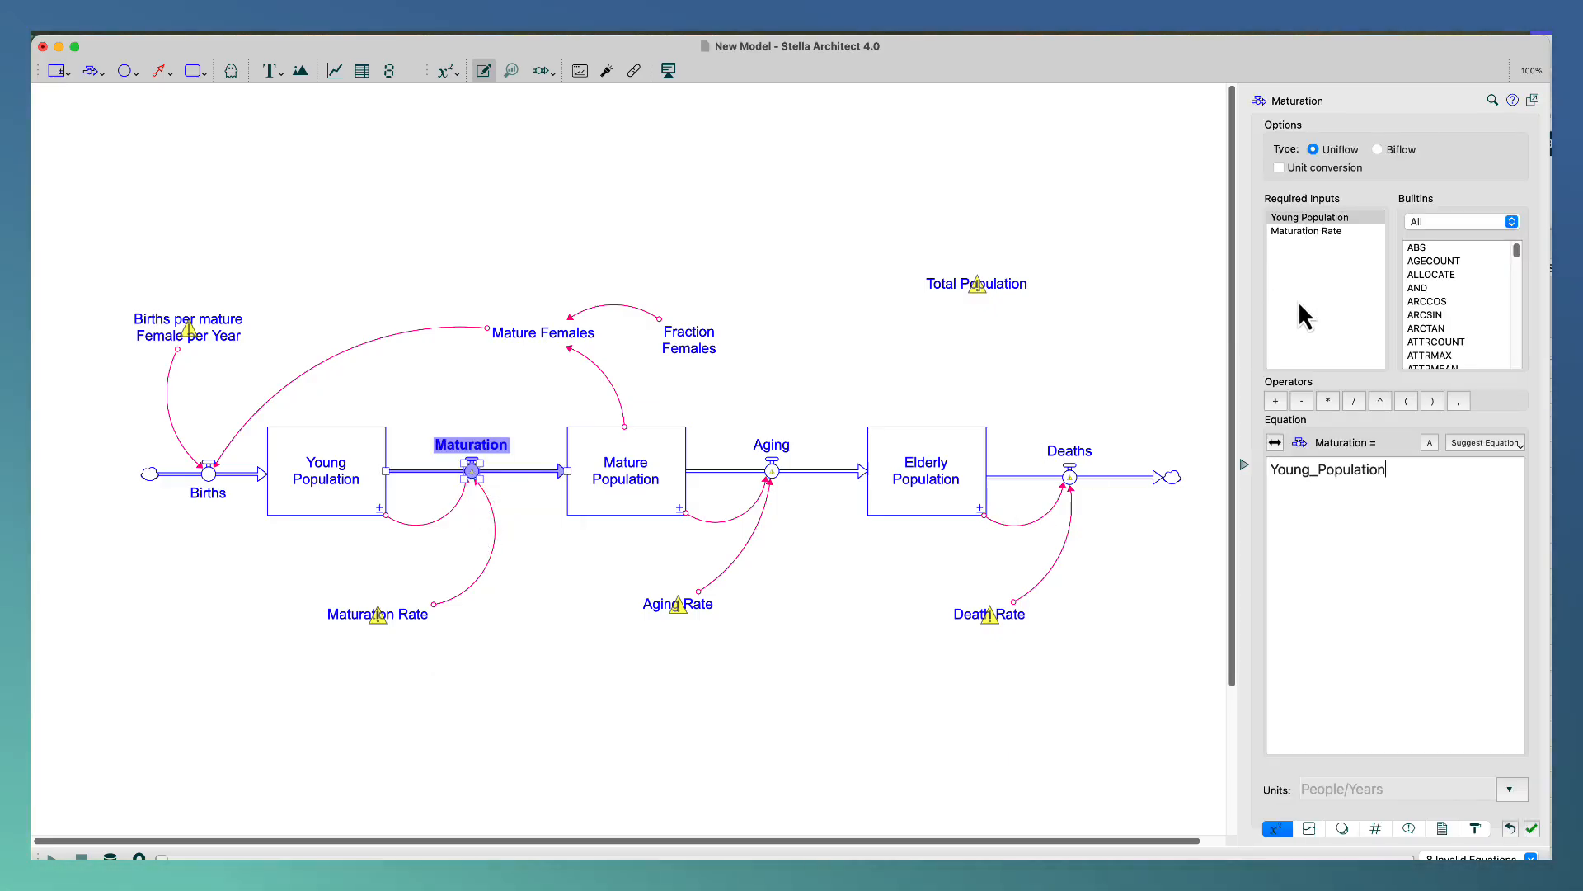
click(1327, 401)
double_click(1321, 233)
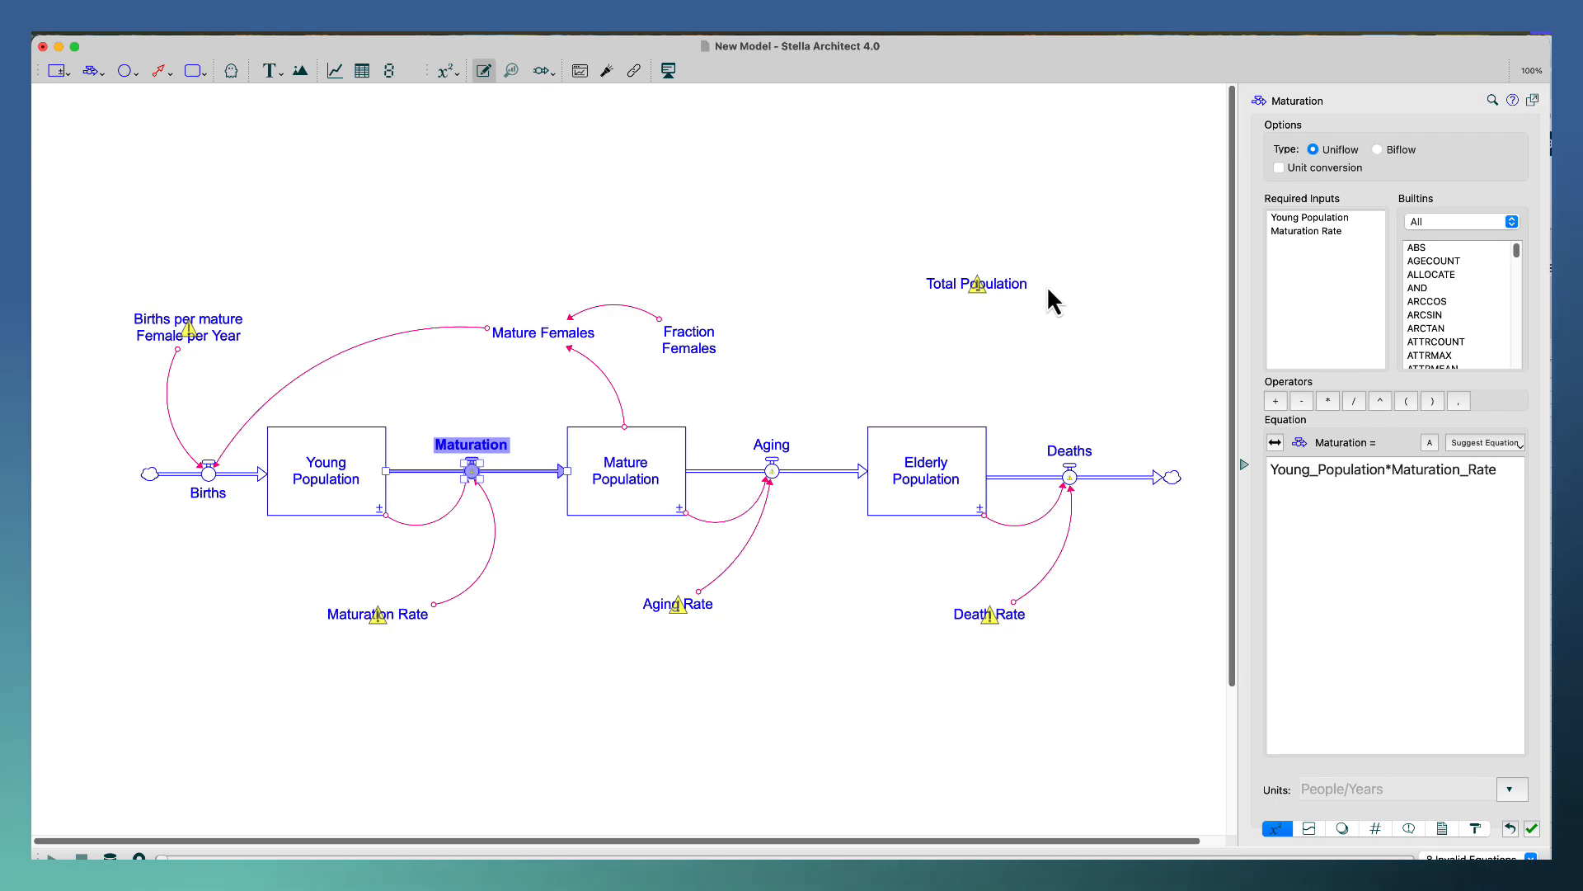
click(547, 411)
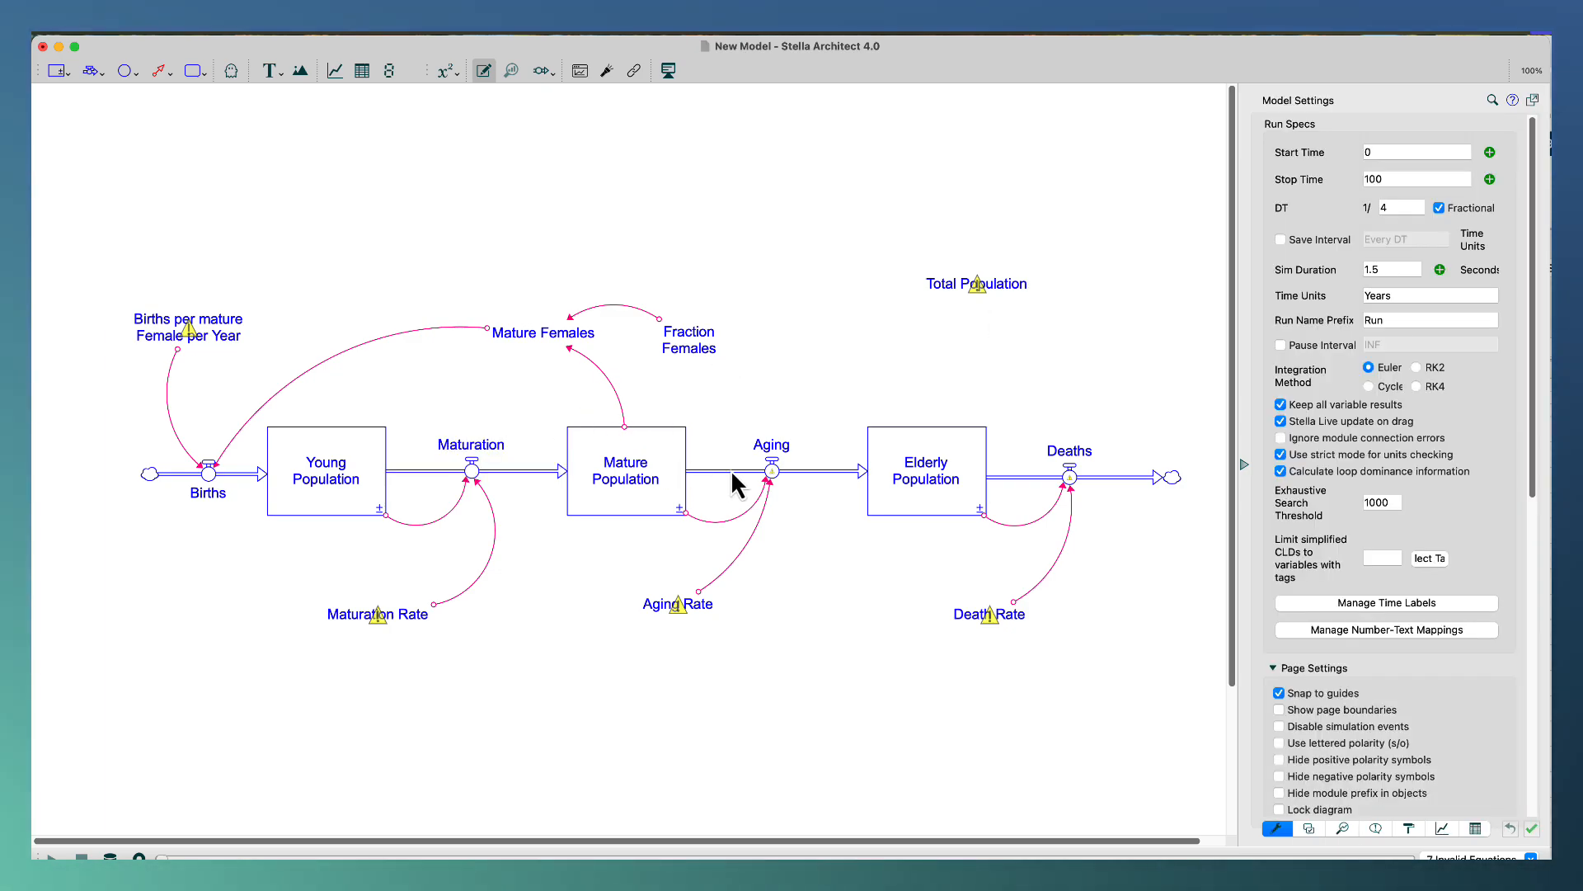
Define the Aging flow's equation as Mature_Population*Aging_Rate.
click(775, 477)
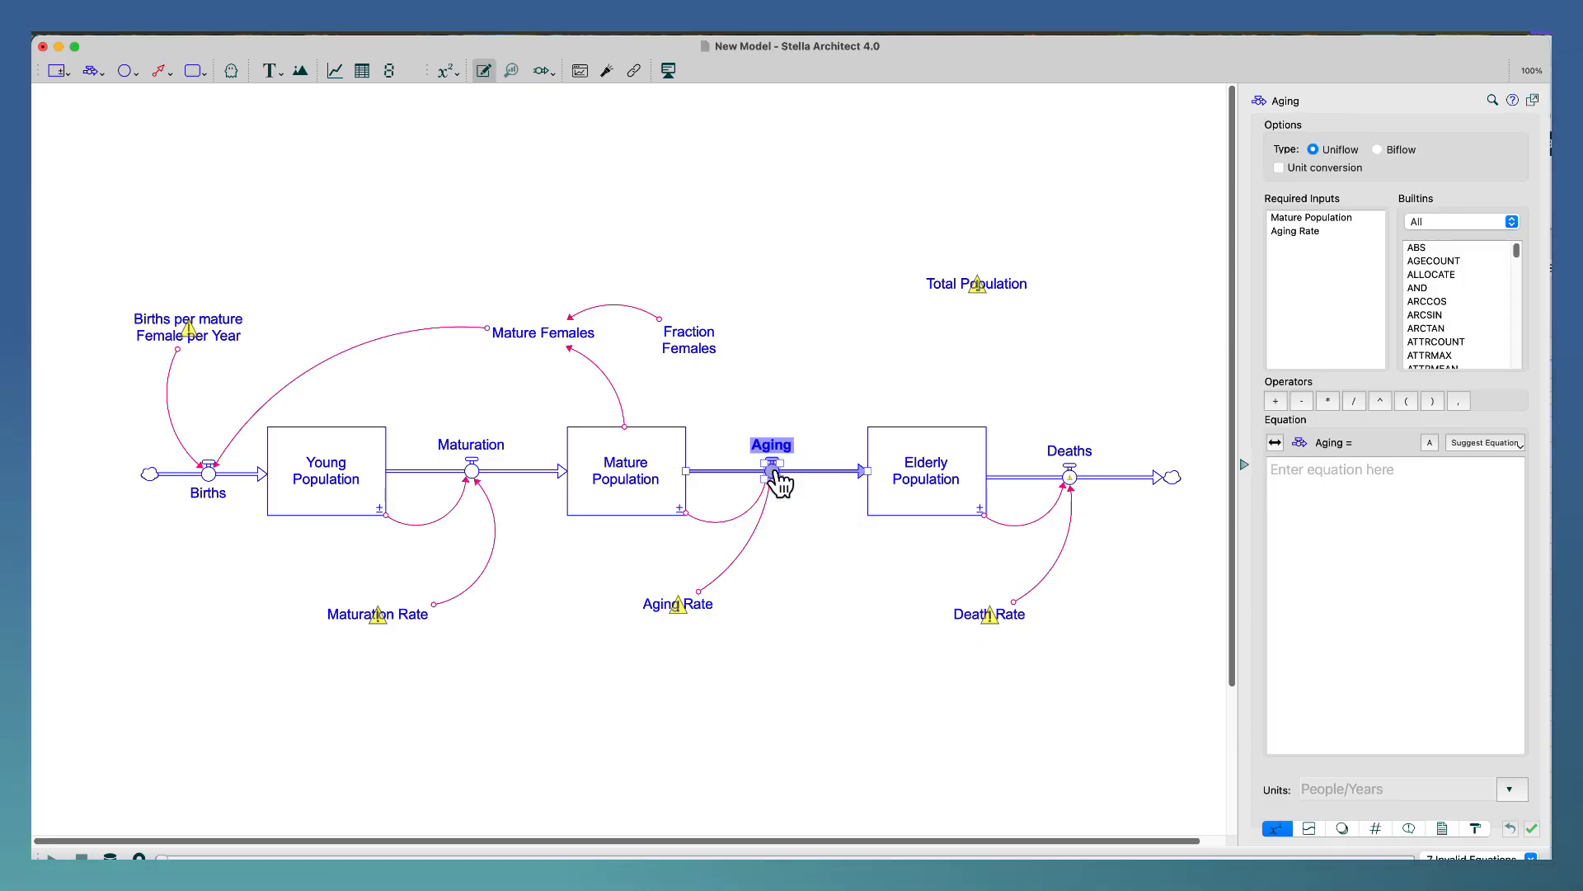
double_click(1316, 218)
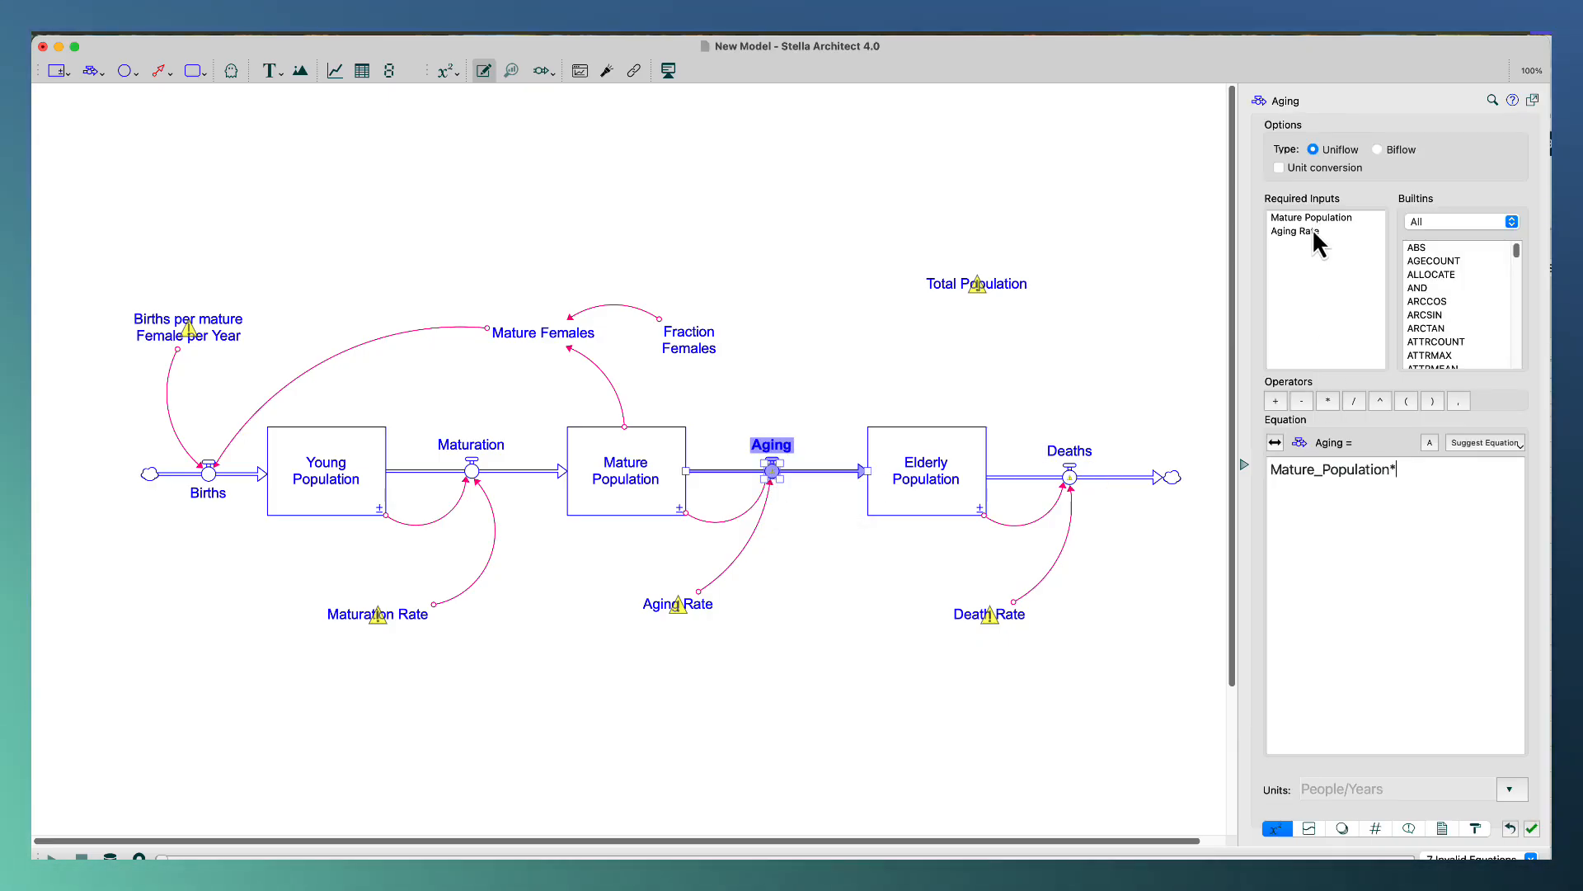
text(*)
double_click(1312, 231)
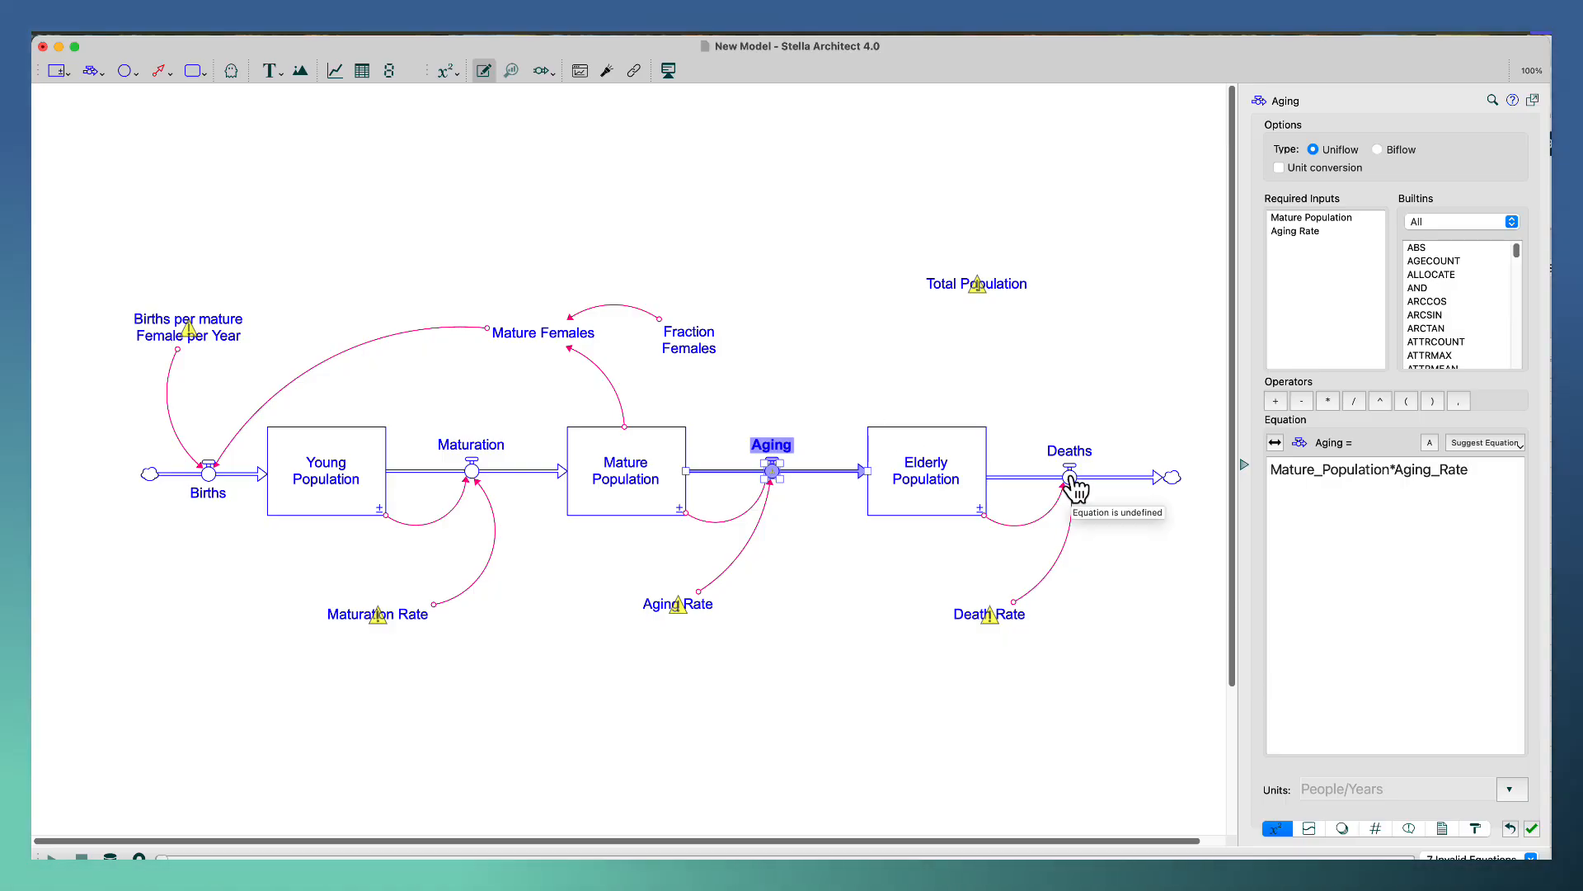
Define the Deaths flow's equation as Death_Rate*Elderly_Population.
click(1071, 481)
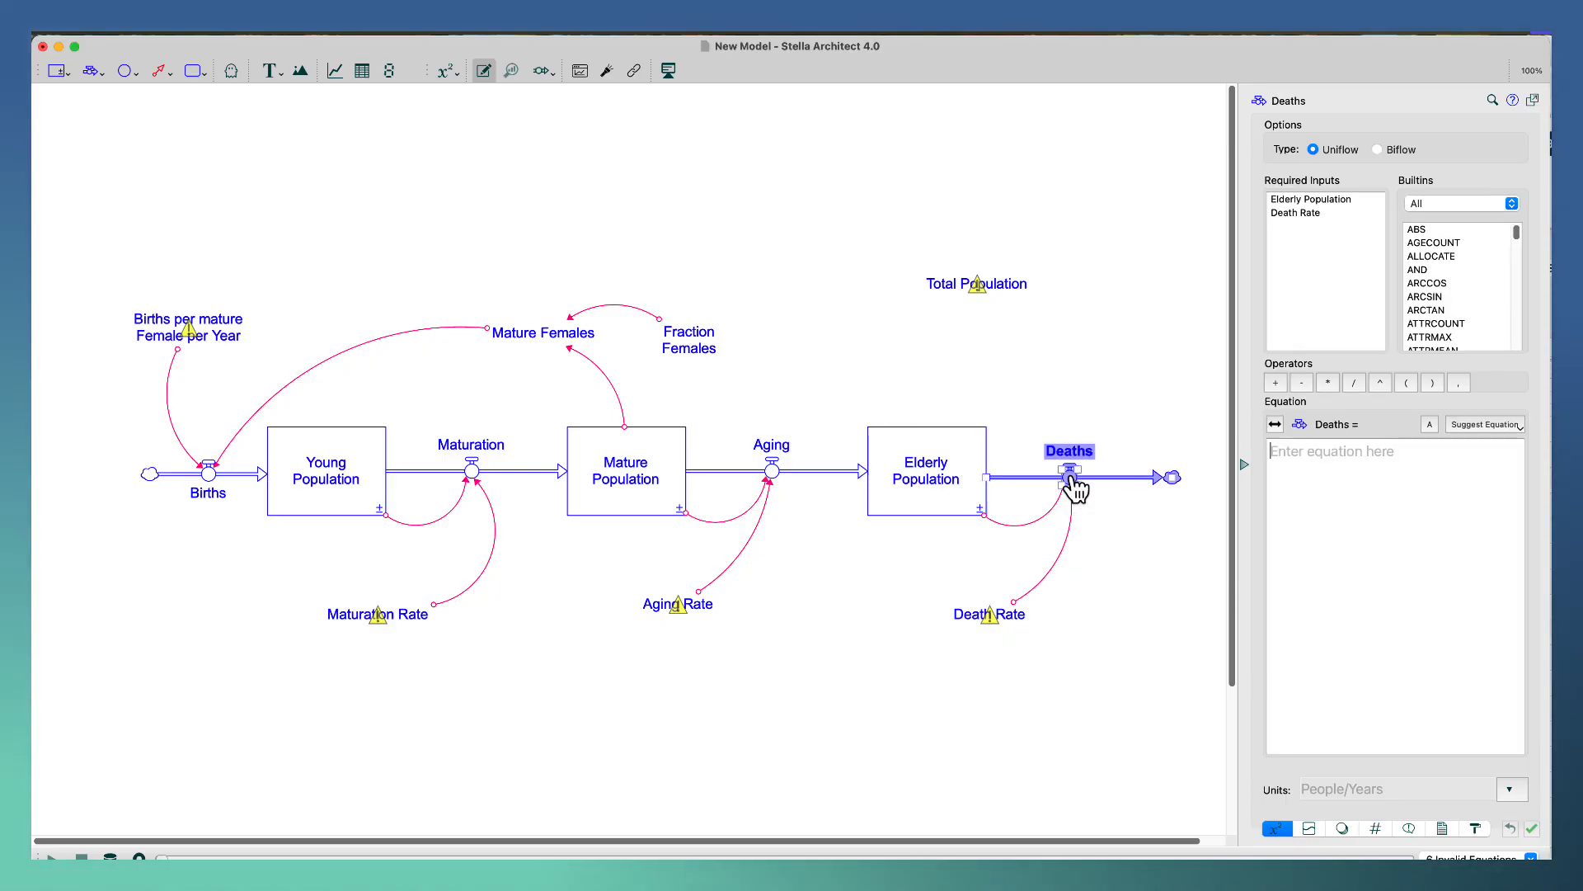
double_click(1283, 214)
click(1327, 384)
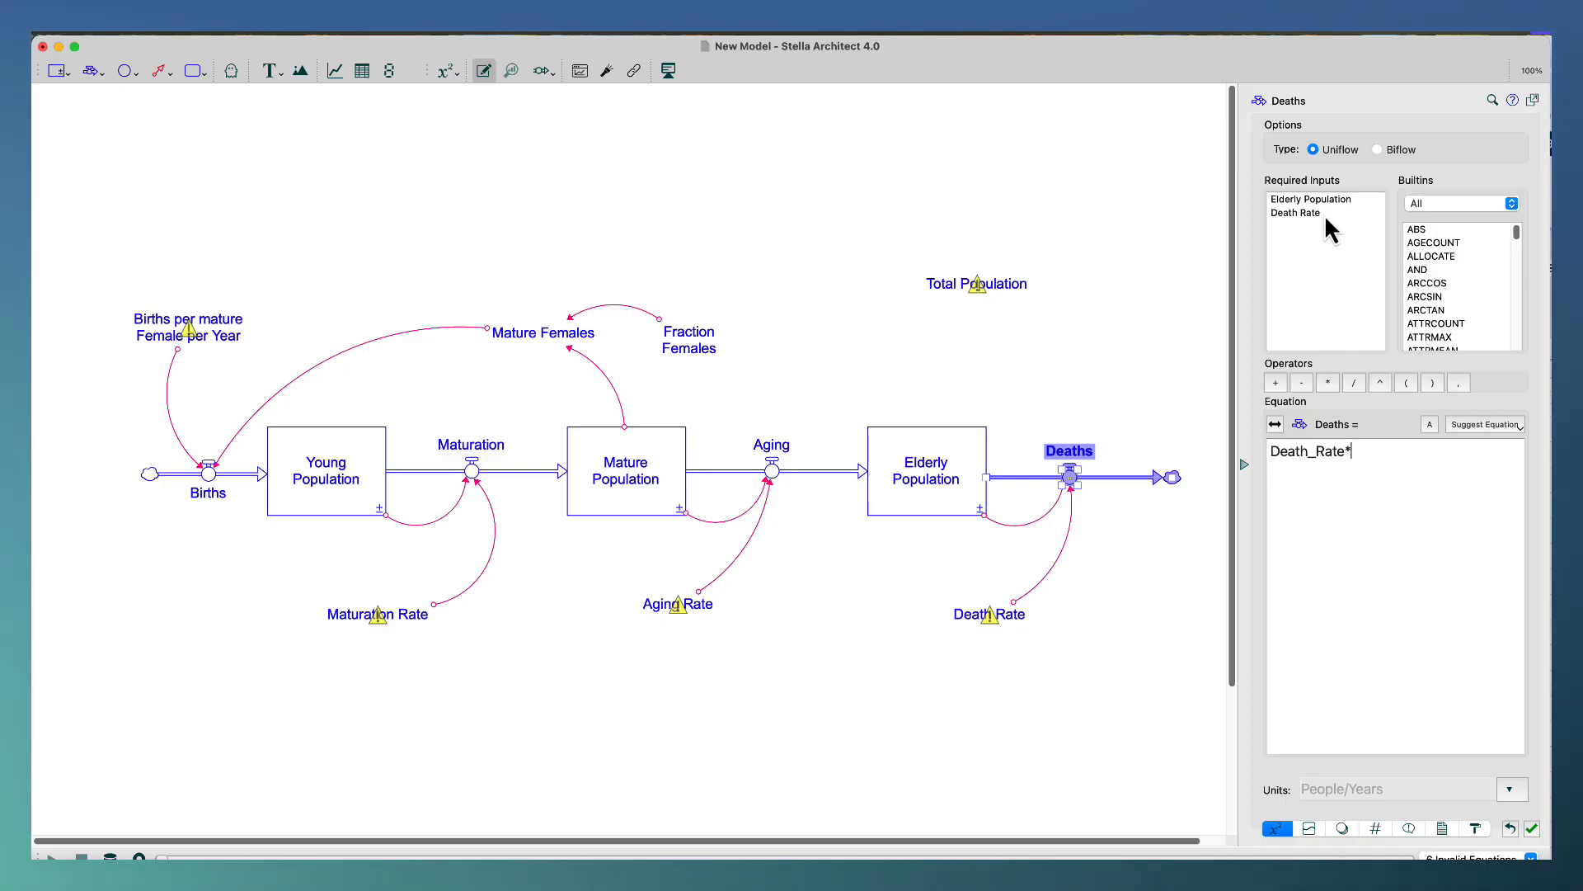
double_click(1321, 200)
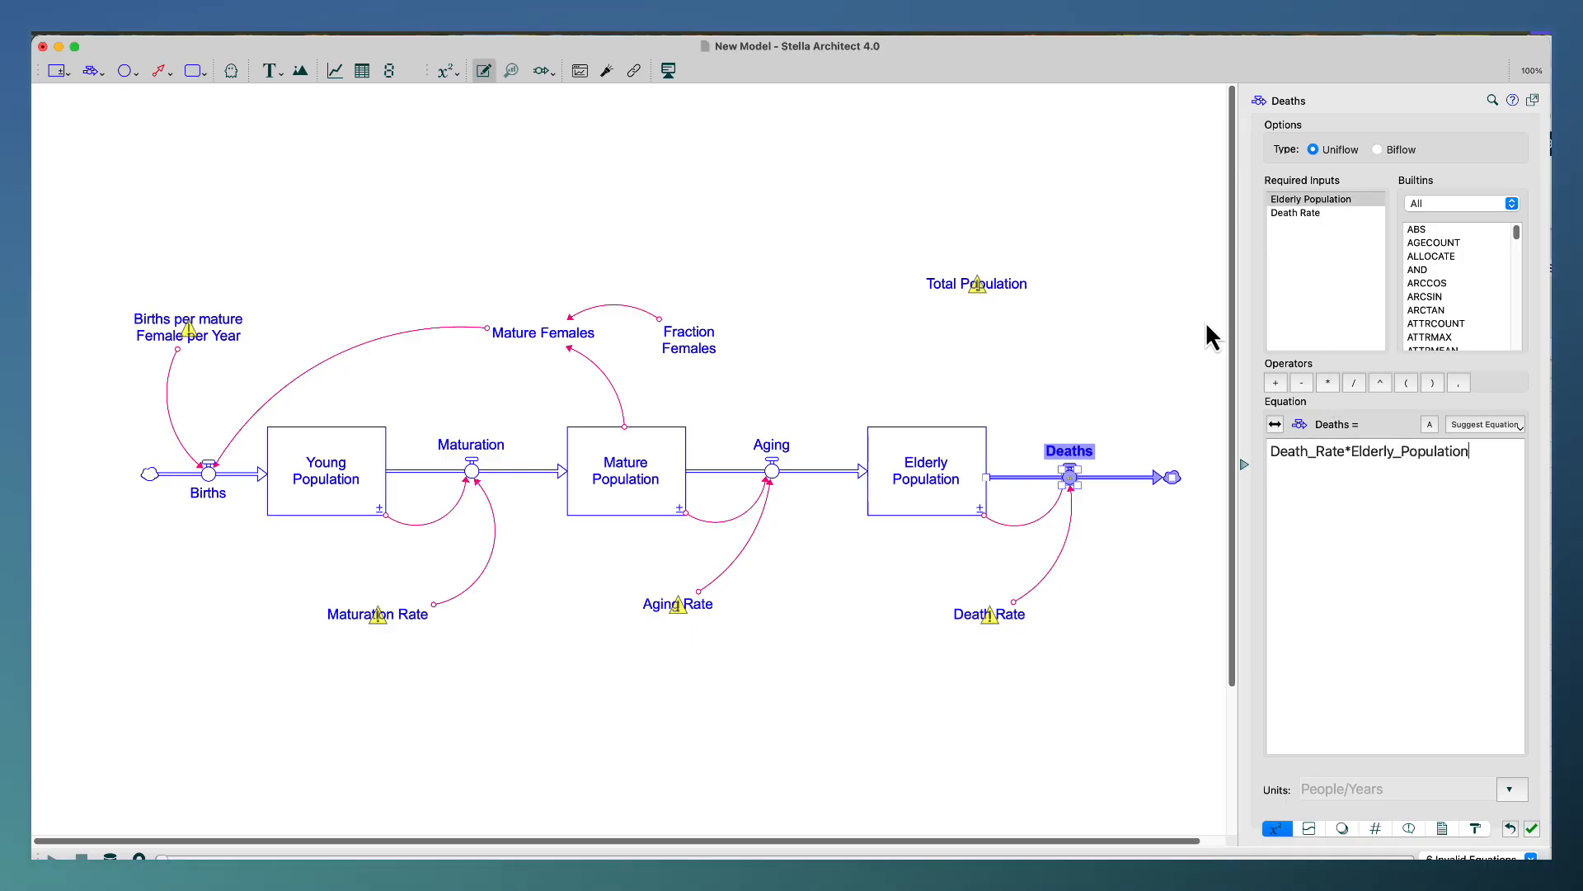
click(809, 372)
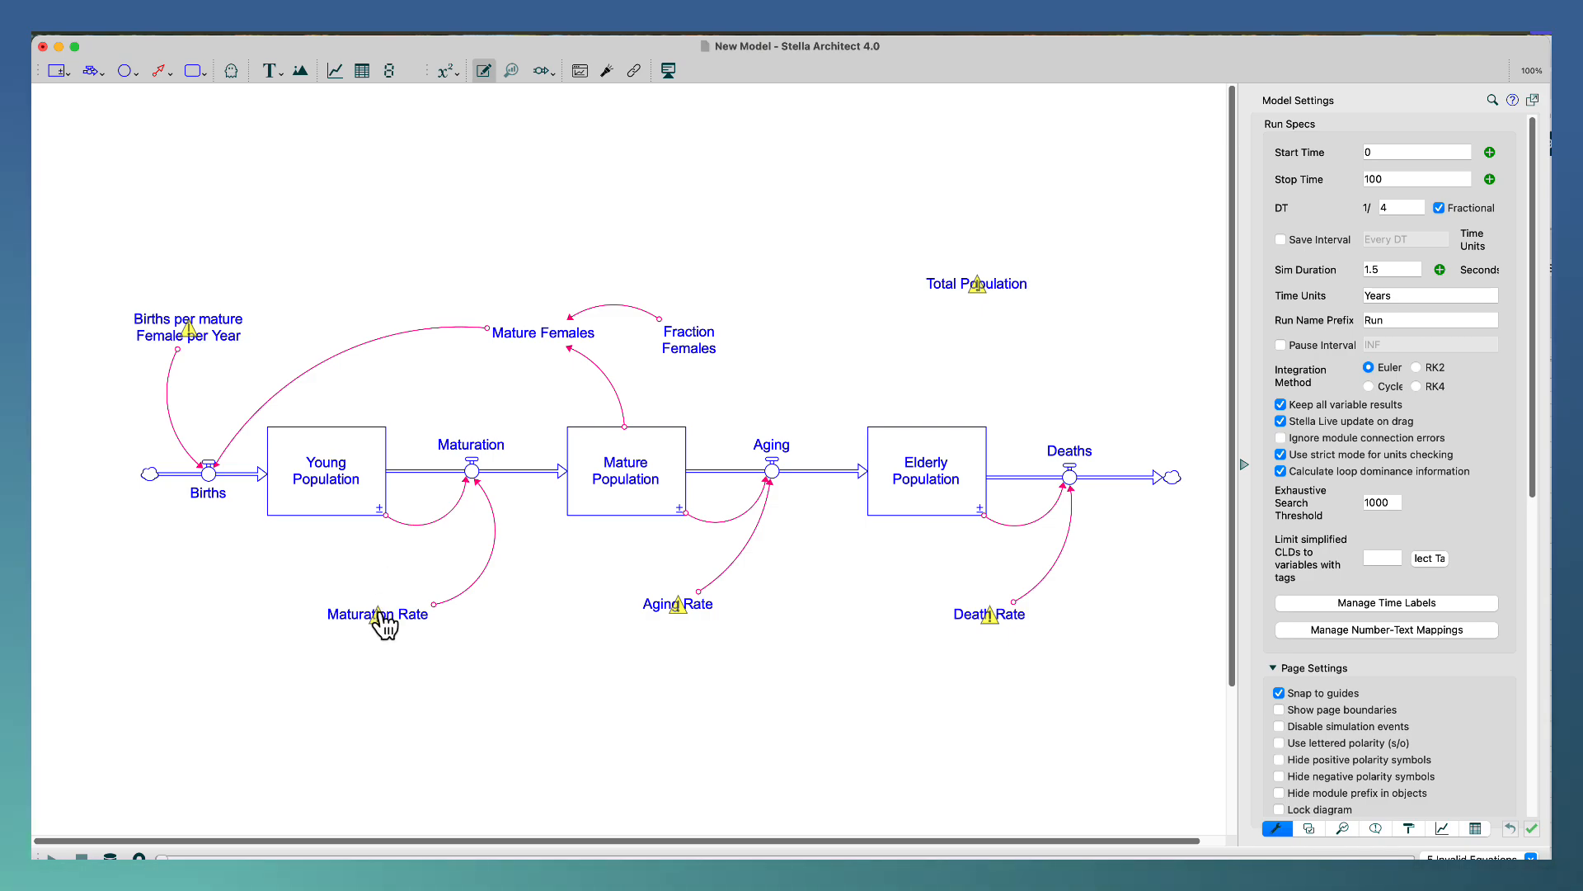
Switch to the Excel workbook and enter 20 in G11 with the label Years in F11, and 1 in G12.
mouse_move(400, 633)
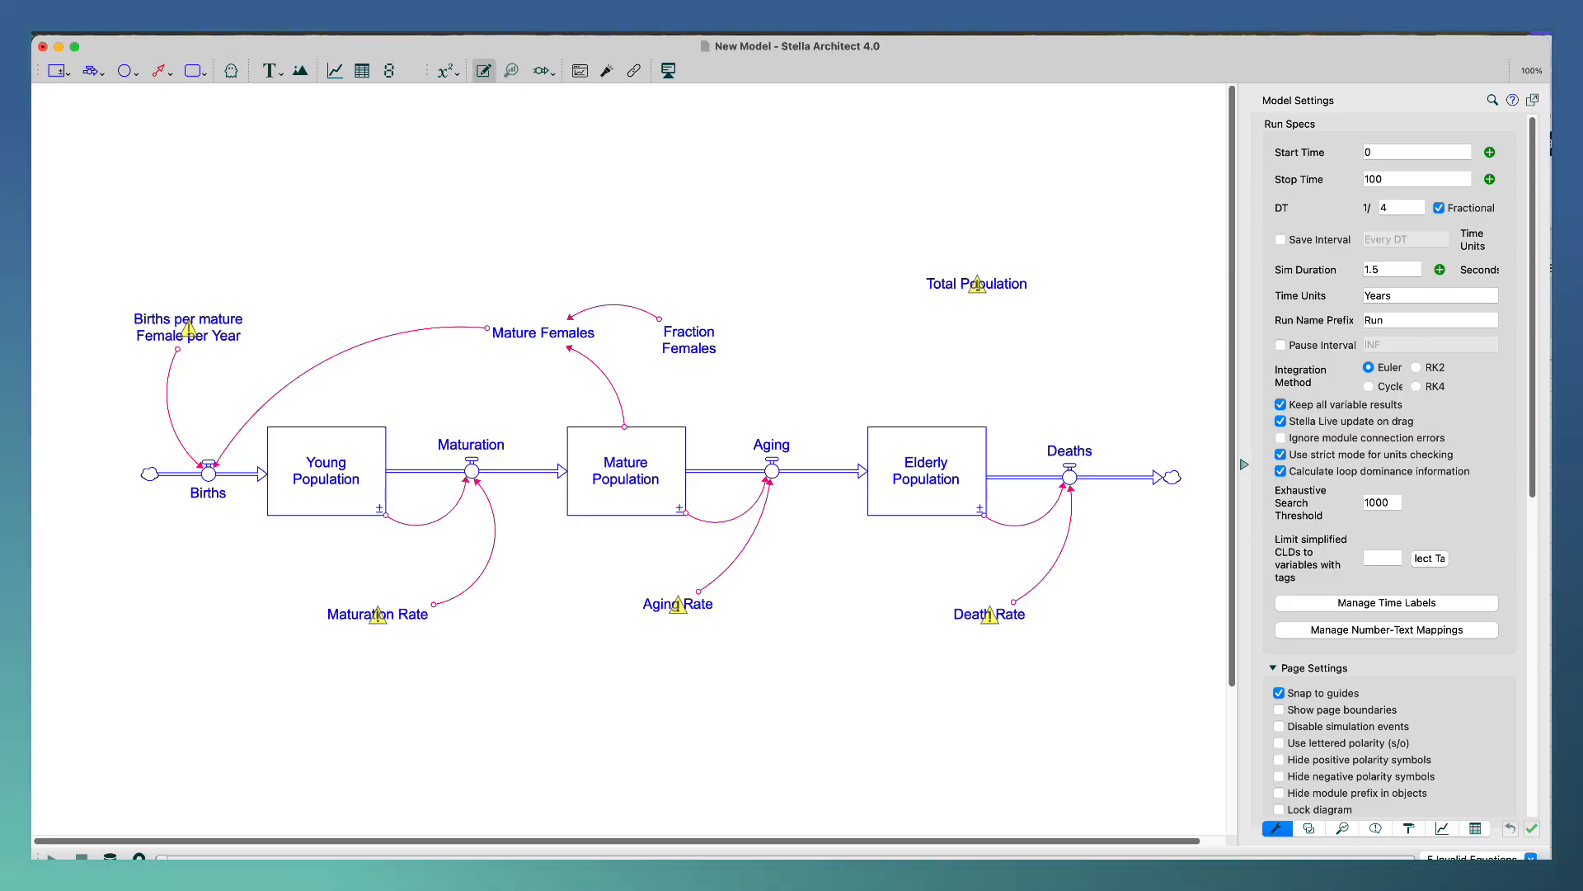
key(super+Tab)
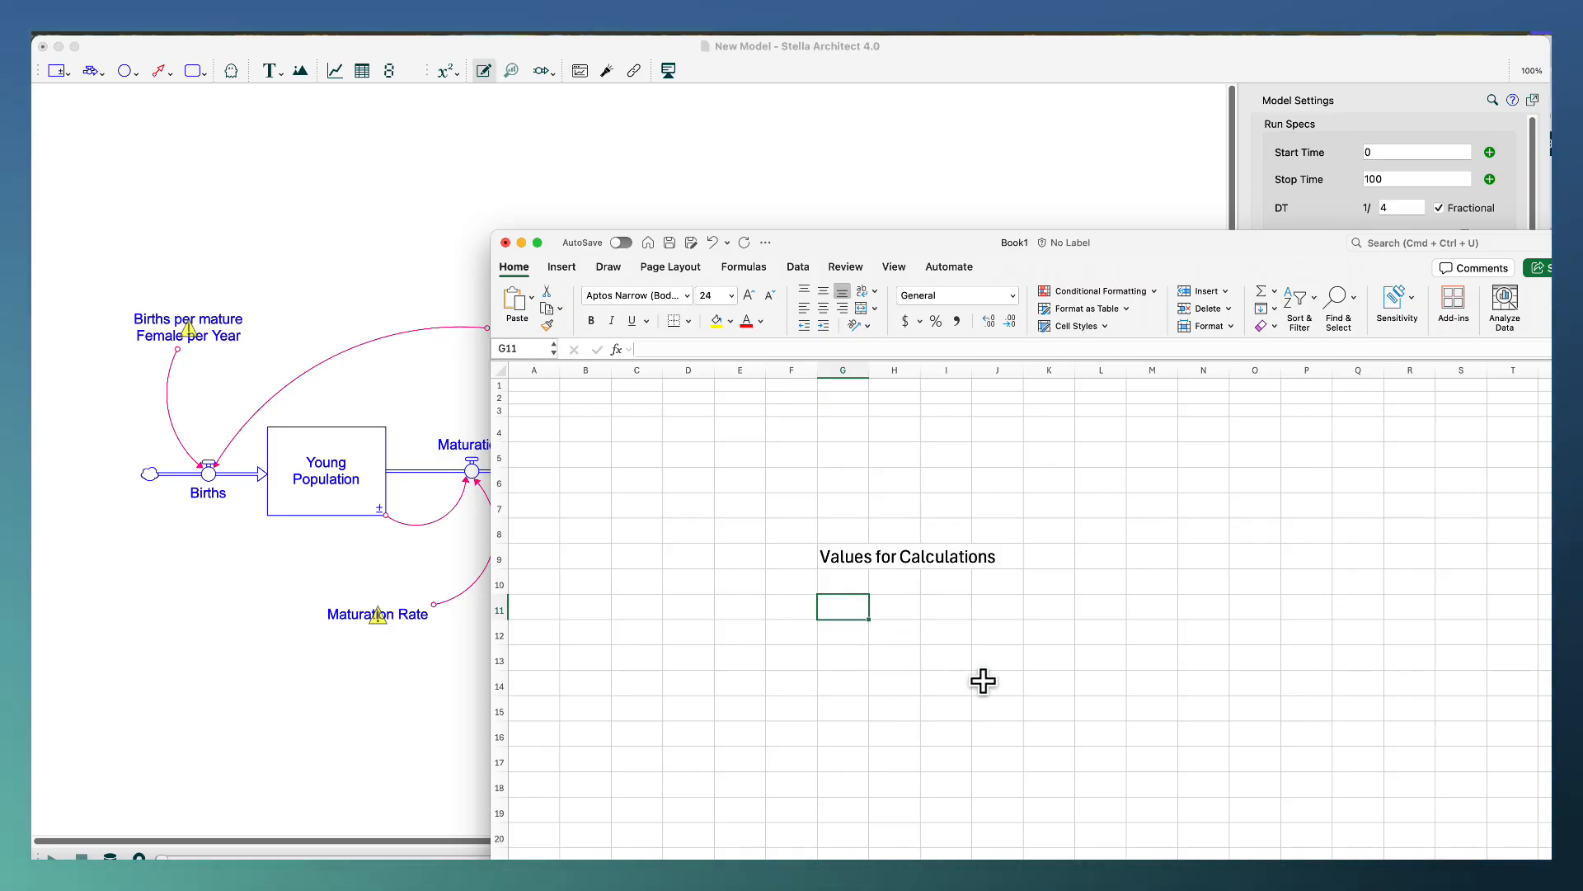
text(20)
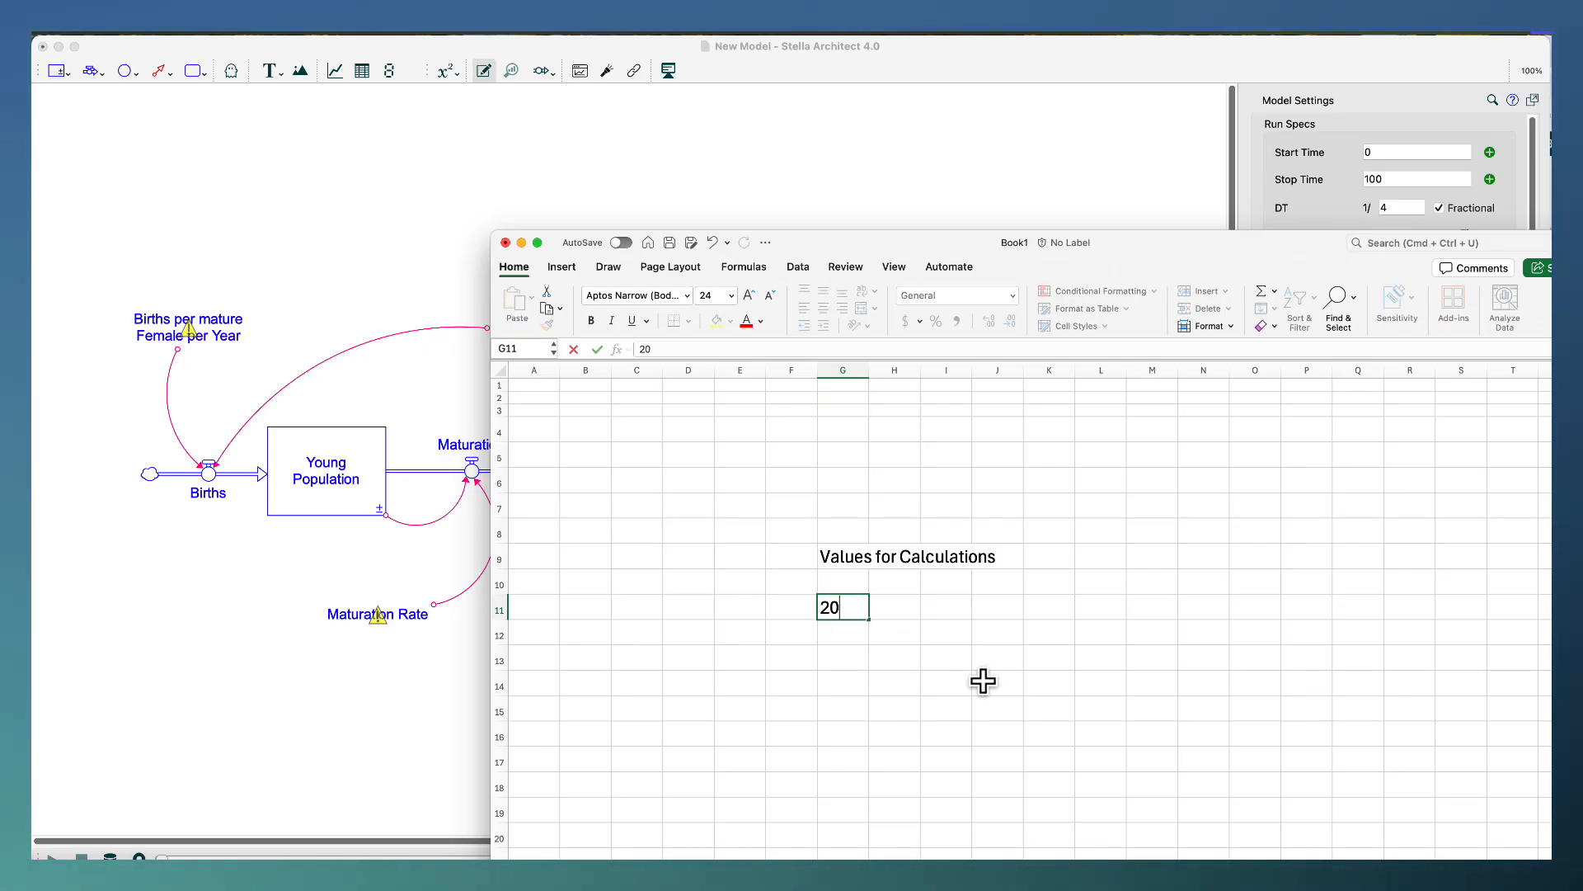
key(Return)
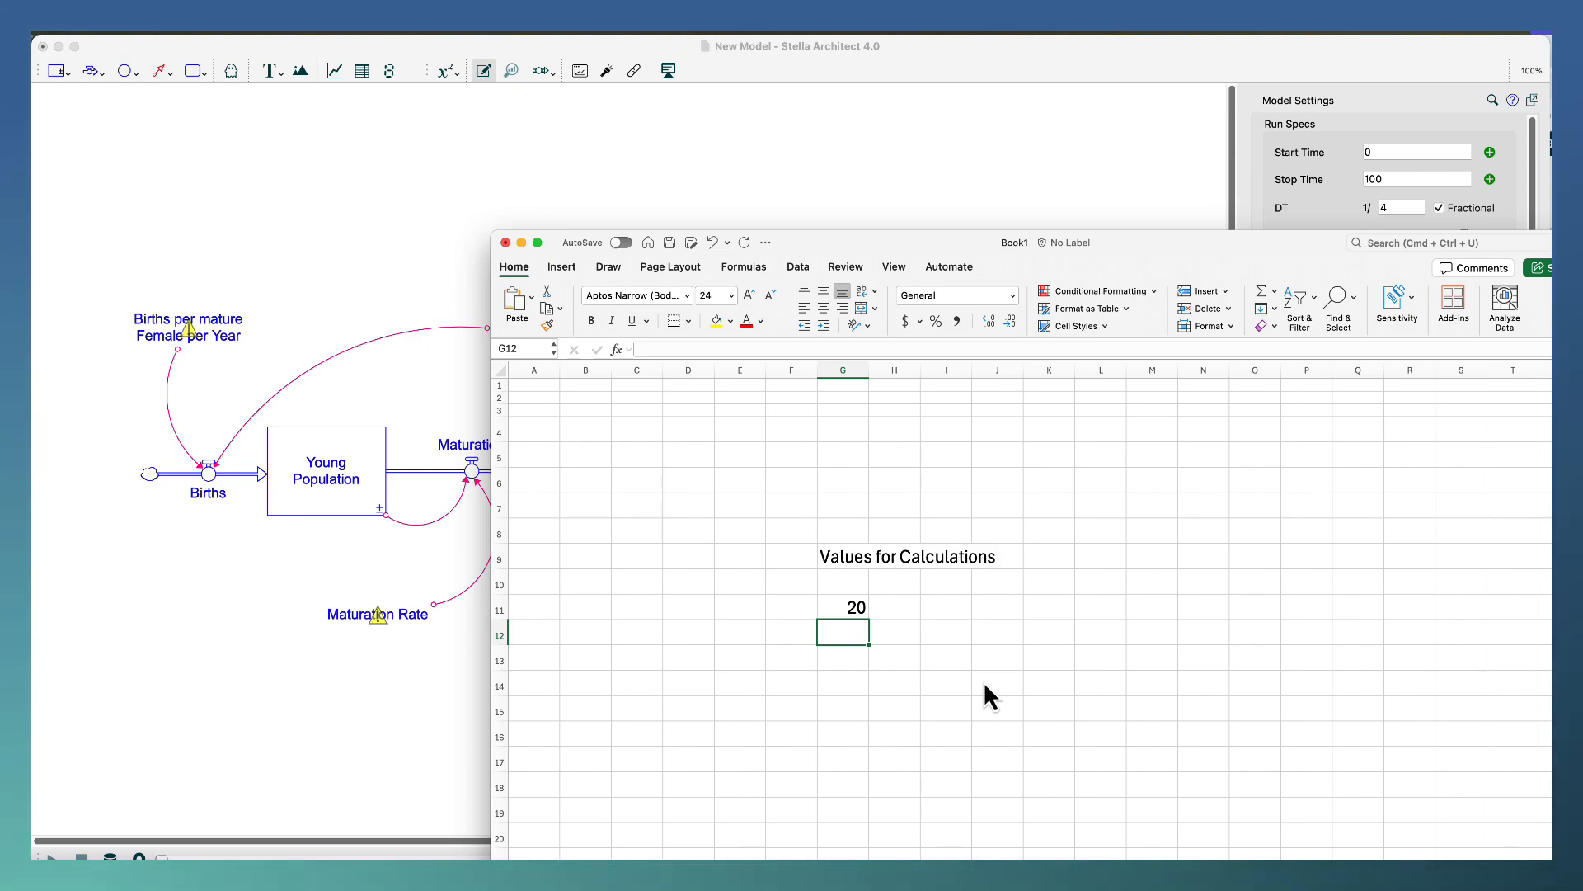
key(Left)
key(Up)
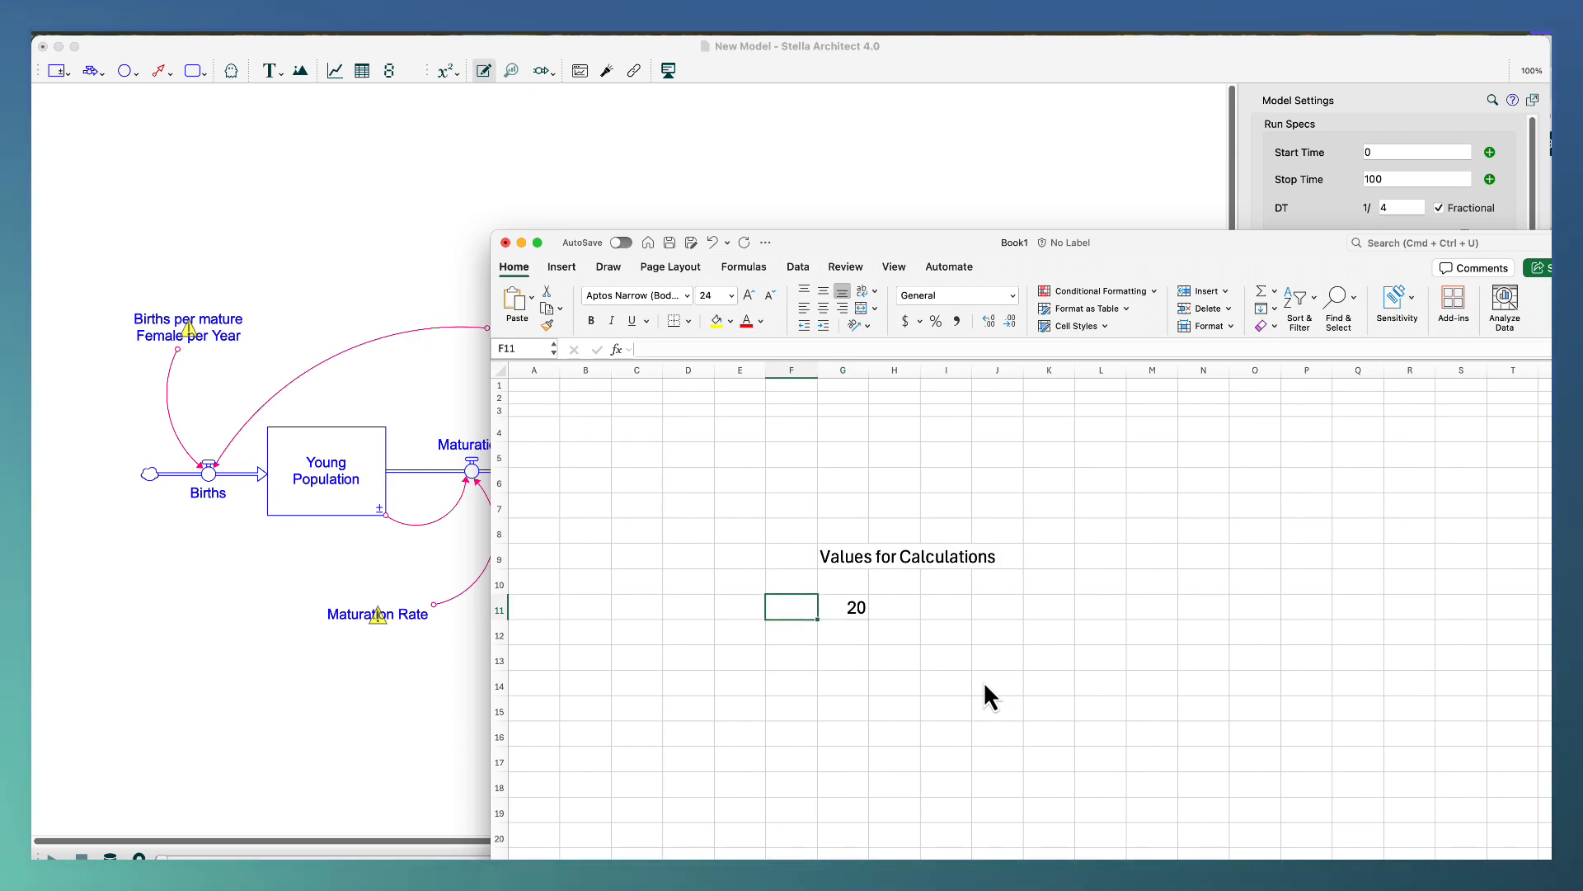
text(Years)
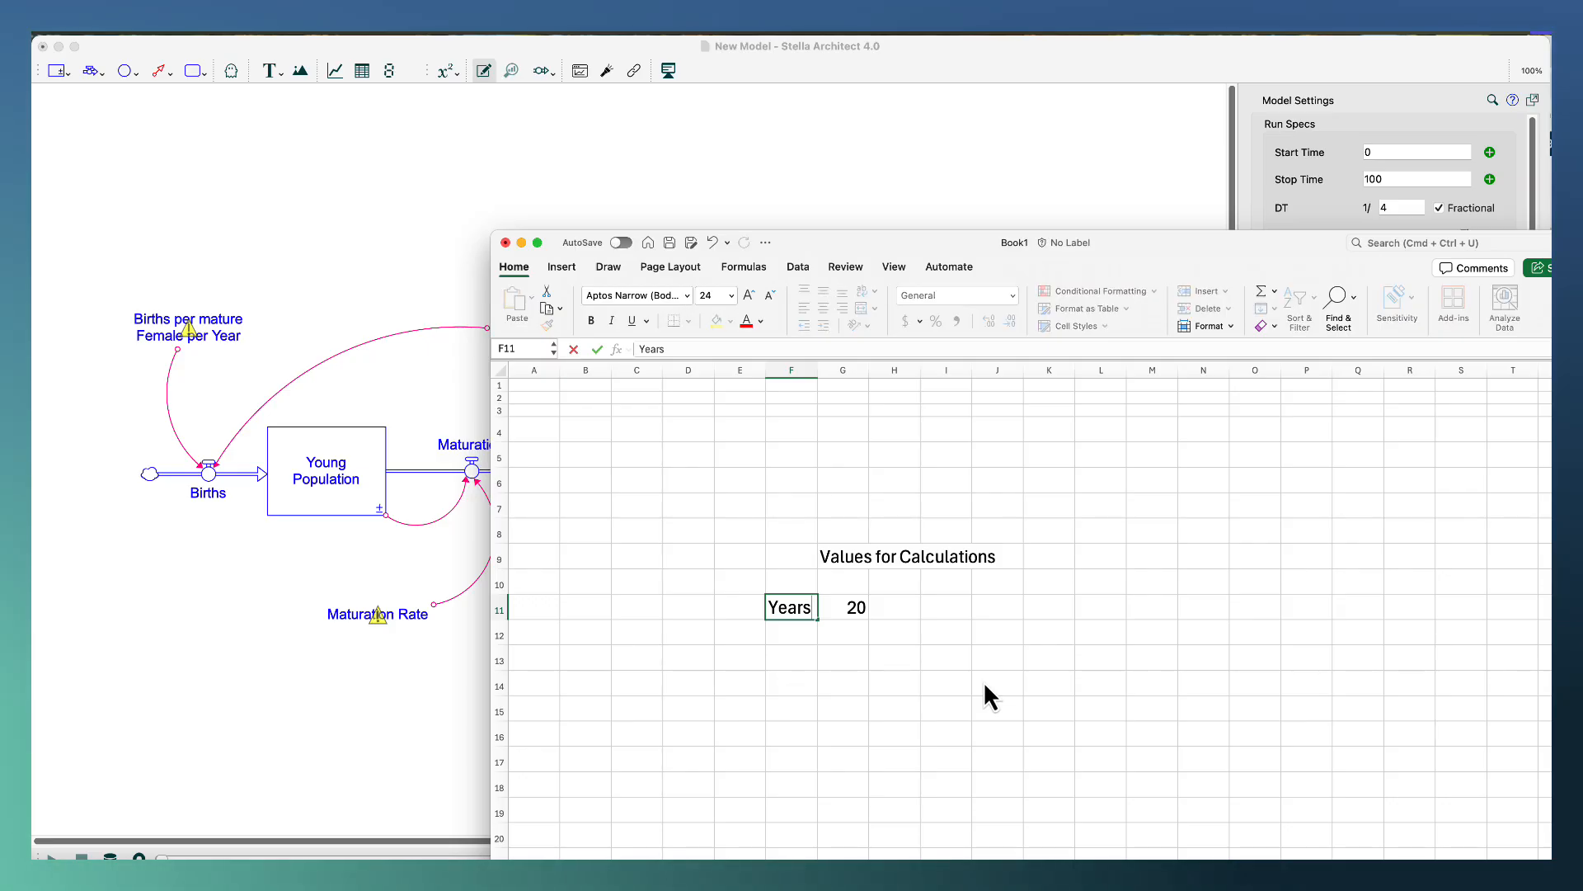
key(Return)
key(Right)
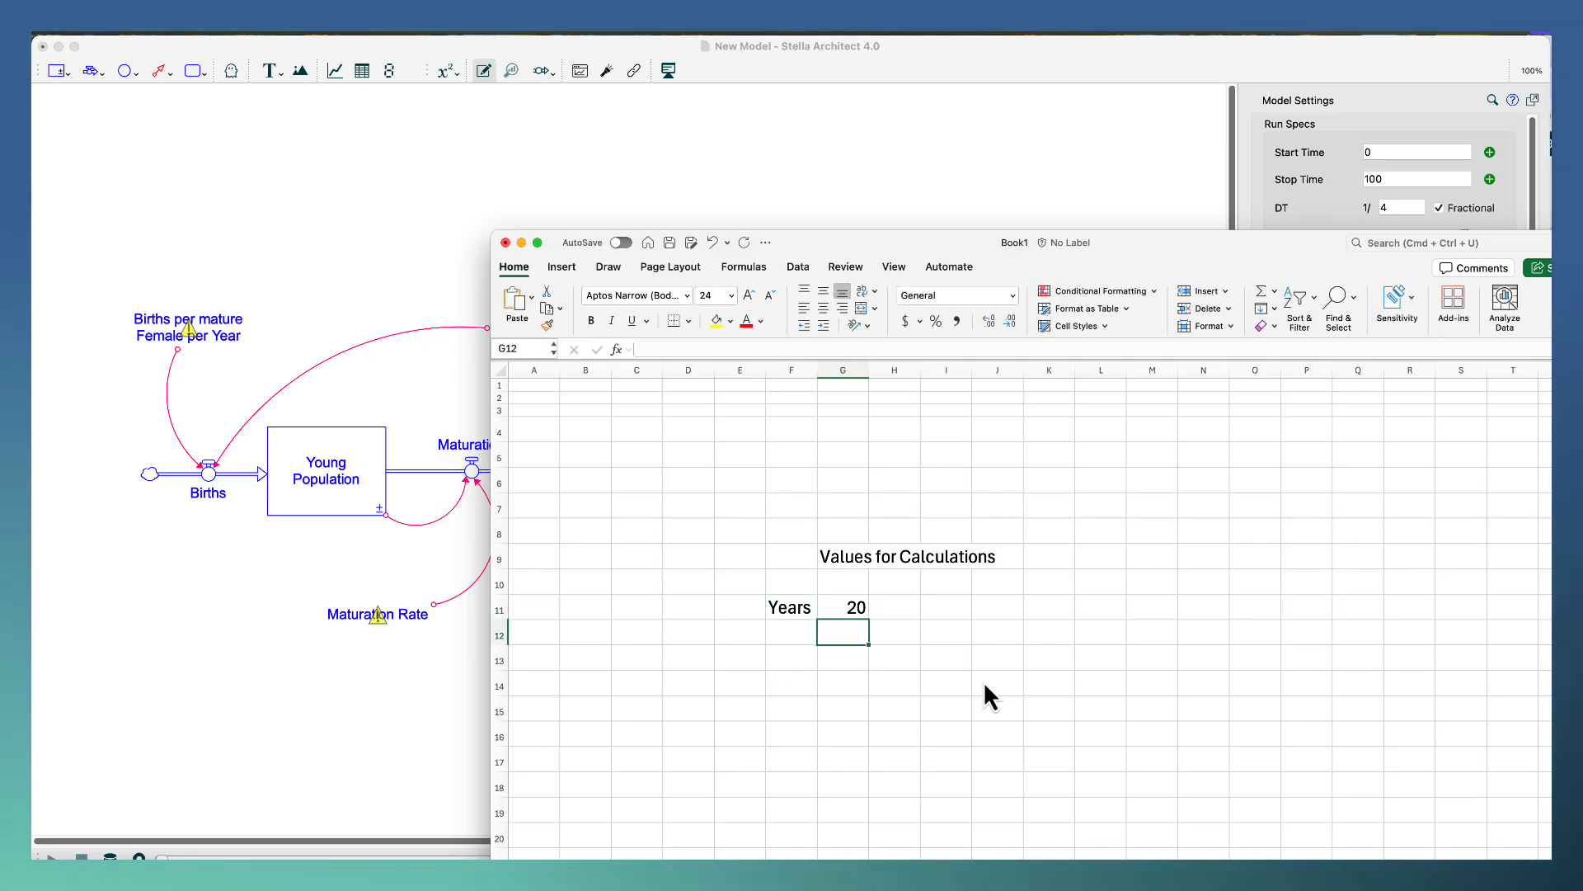
text(1)
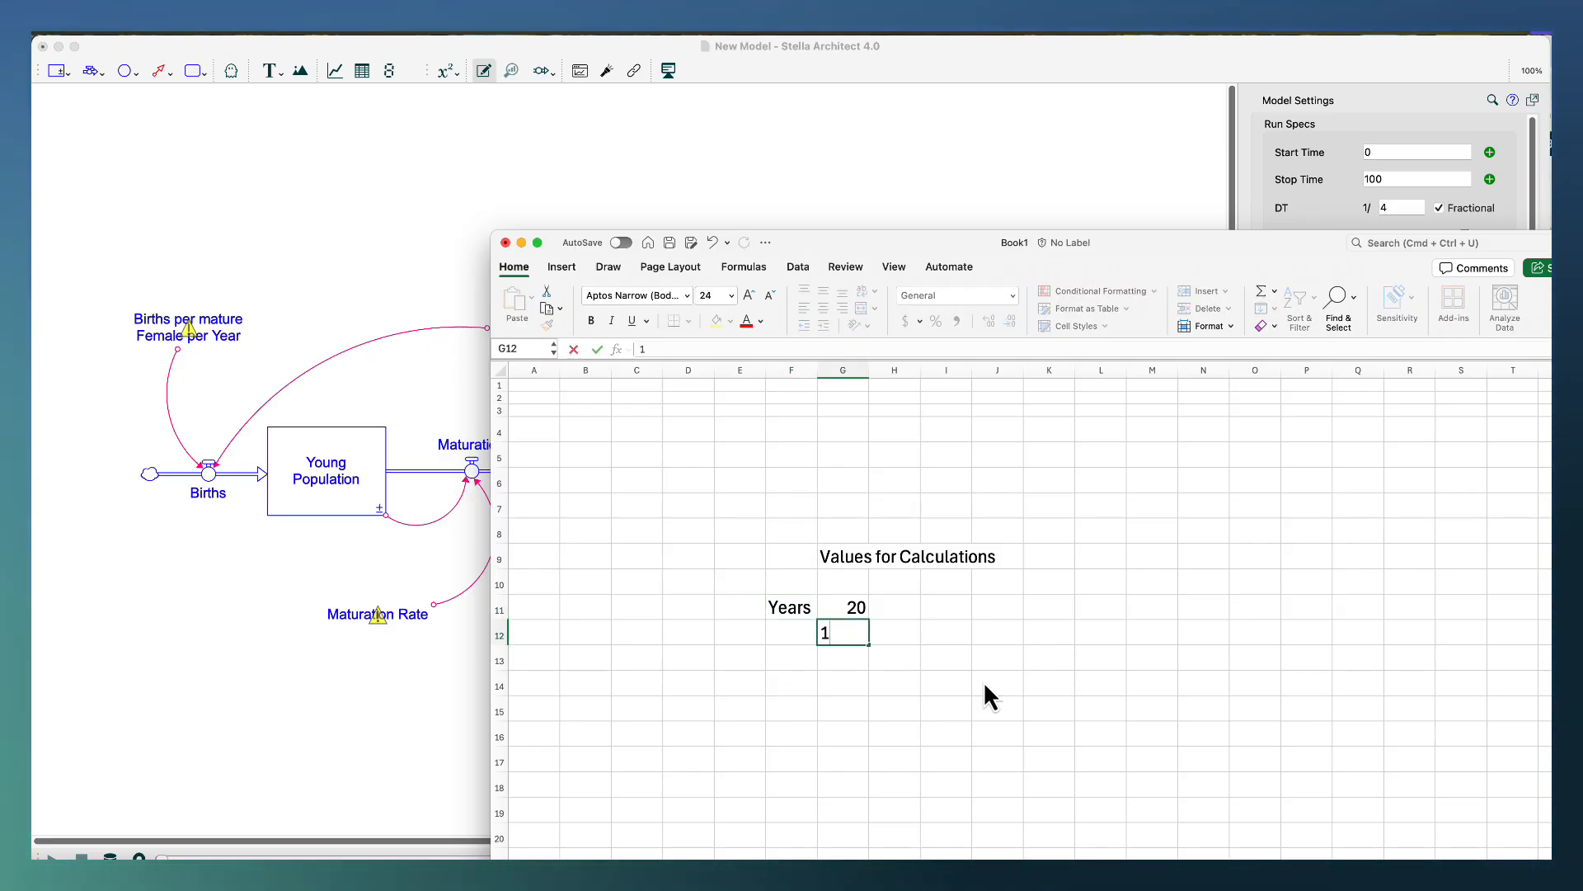
key(Return)
Label cell F13 as Fraction Aging Rate and widen column F to about 33.33 so the label fits.
key(Left)
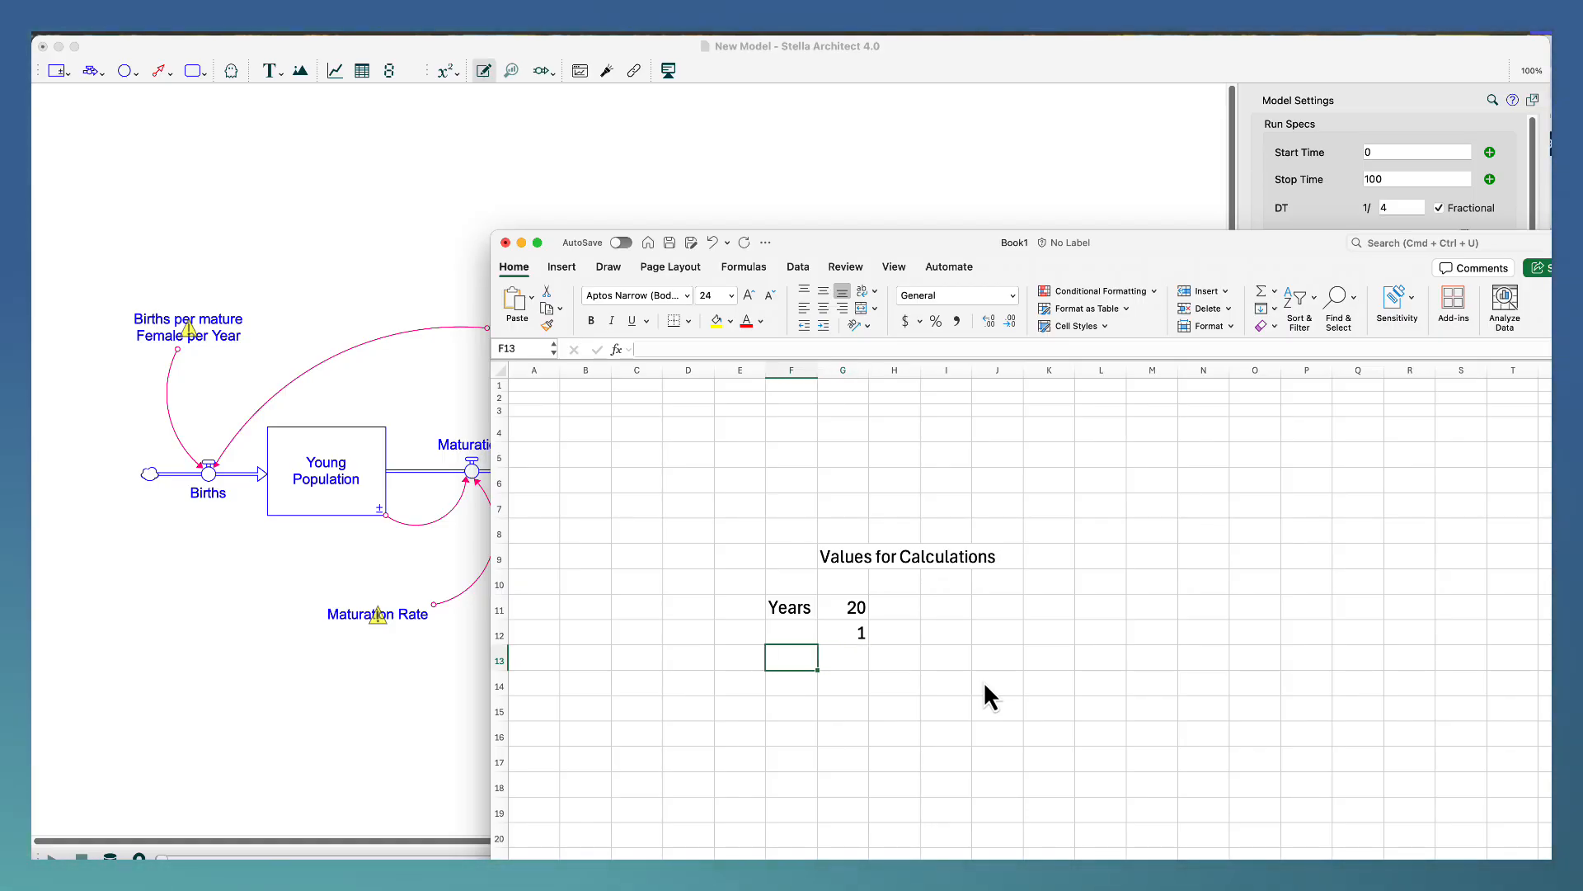
text(Fra)
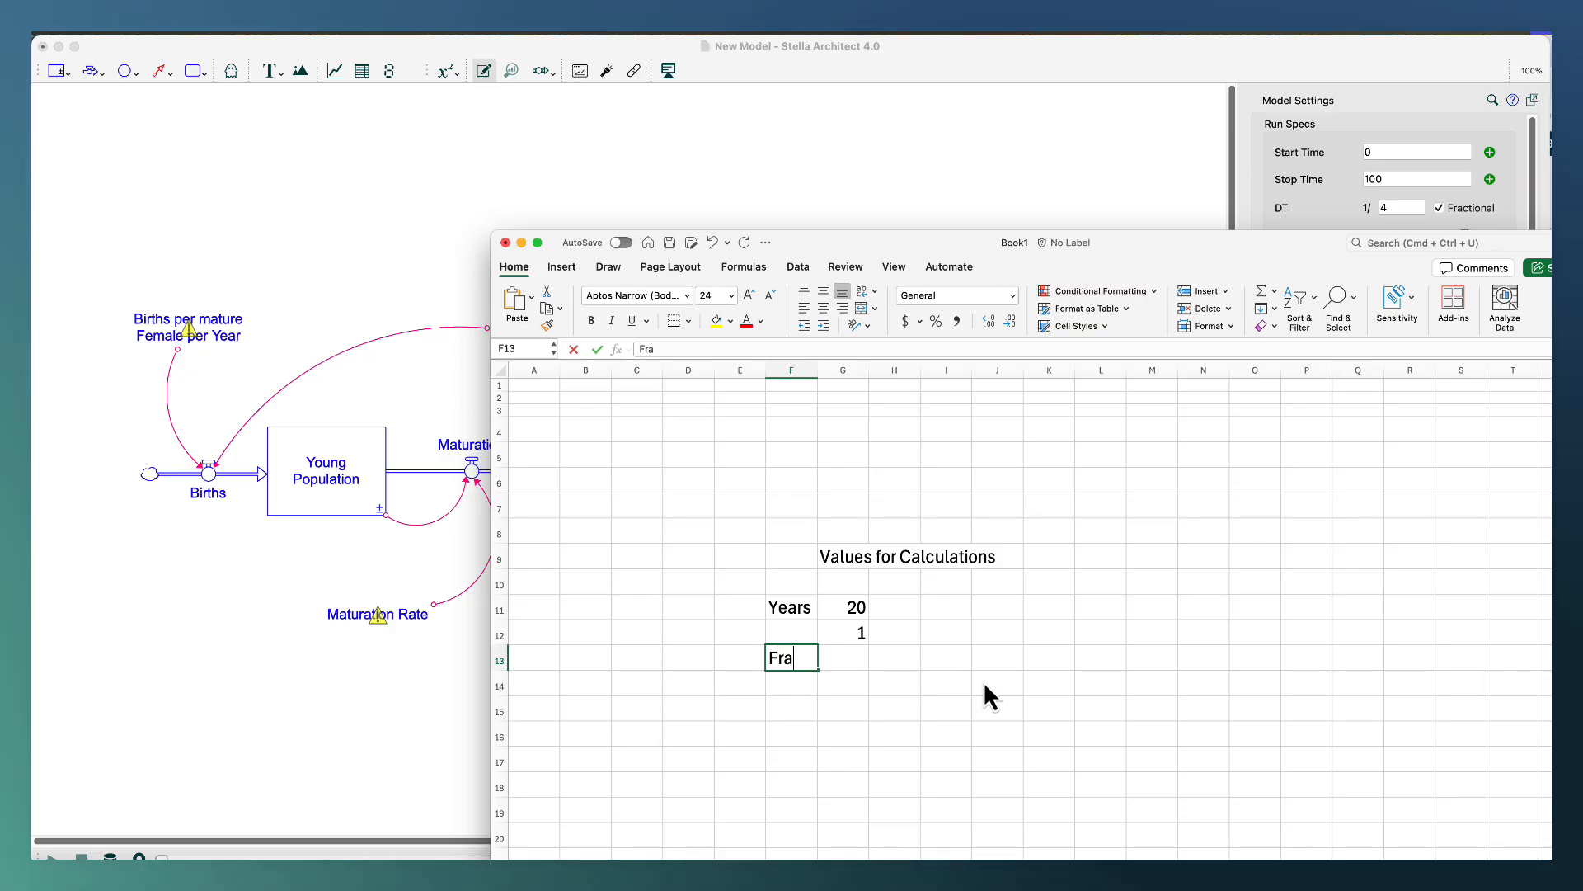
text(ction Ag)
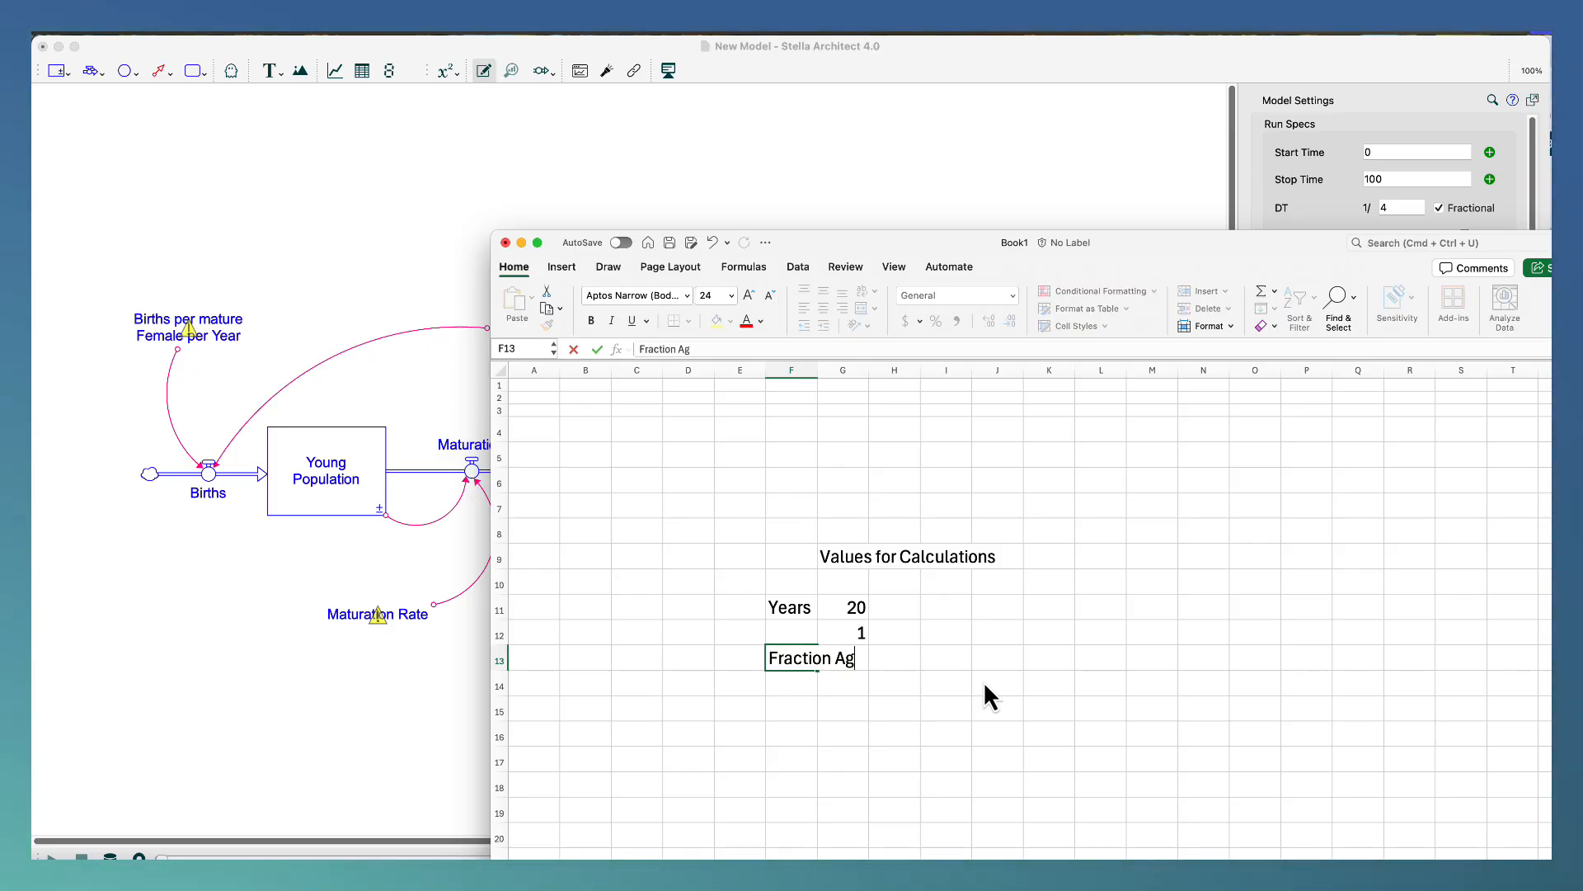
text(ing rate)
key(BackSpace)
key(BackSpace)
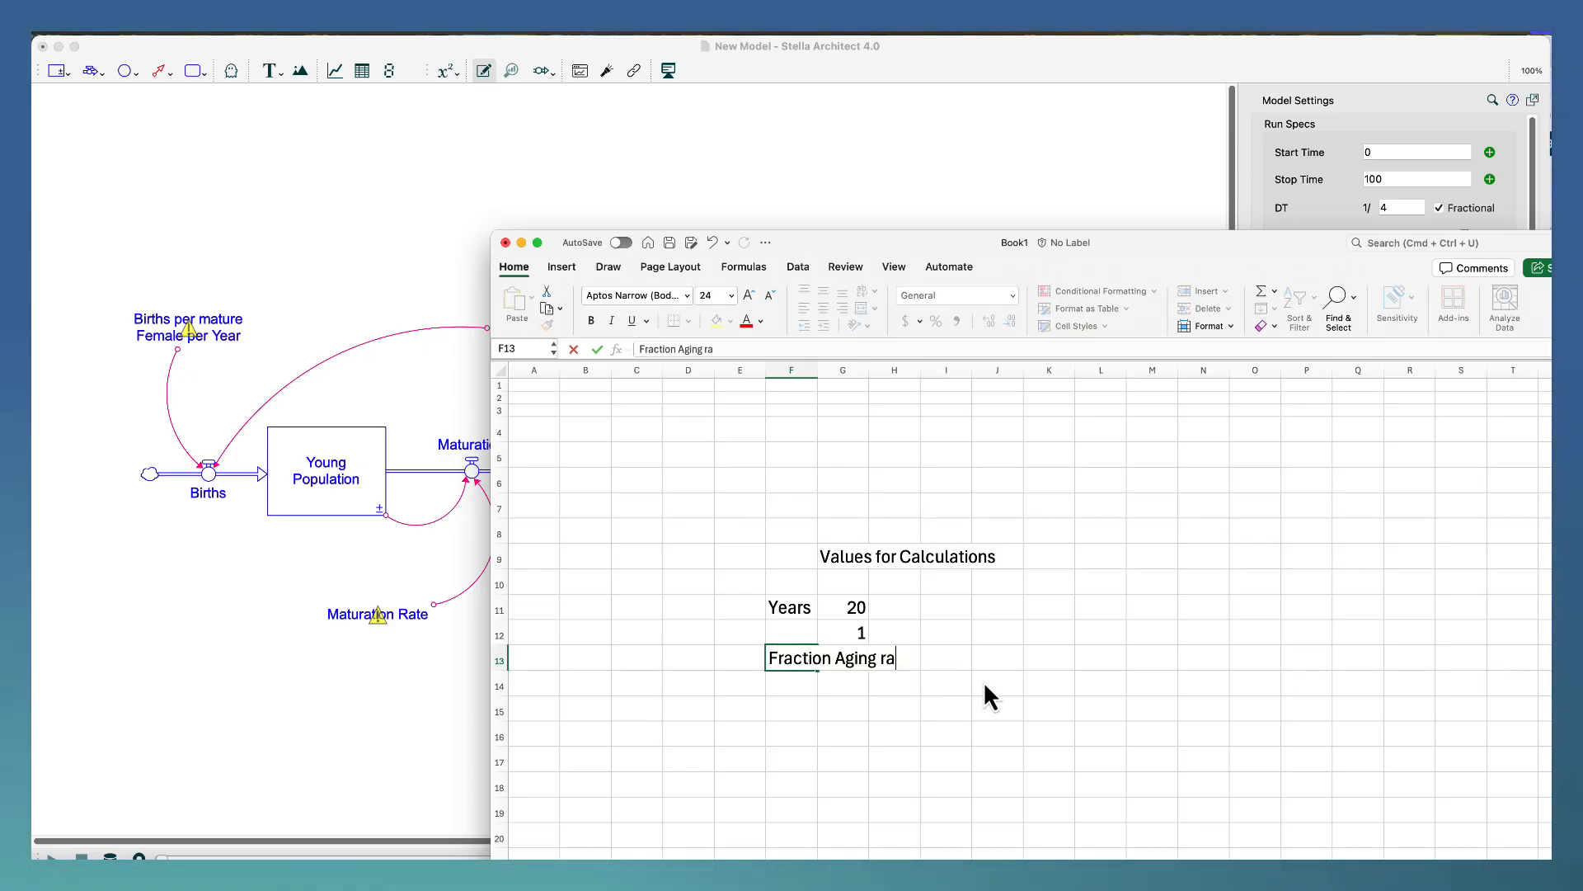
key(BackSpace)
key(BackSpace)
text(Rate)
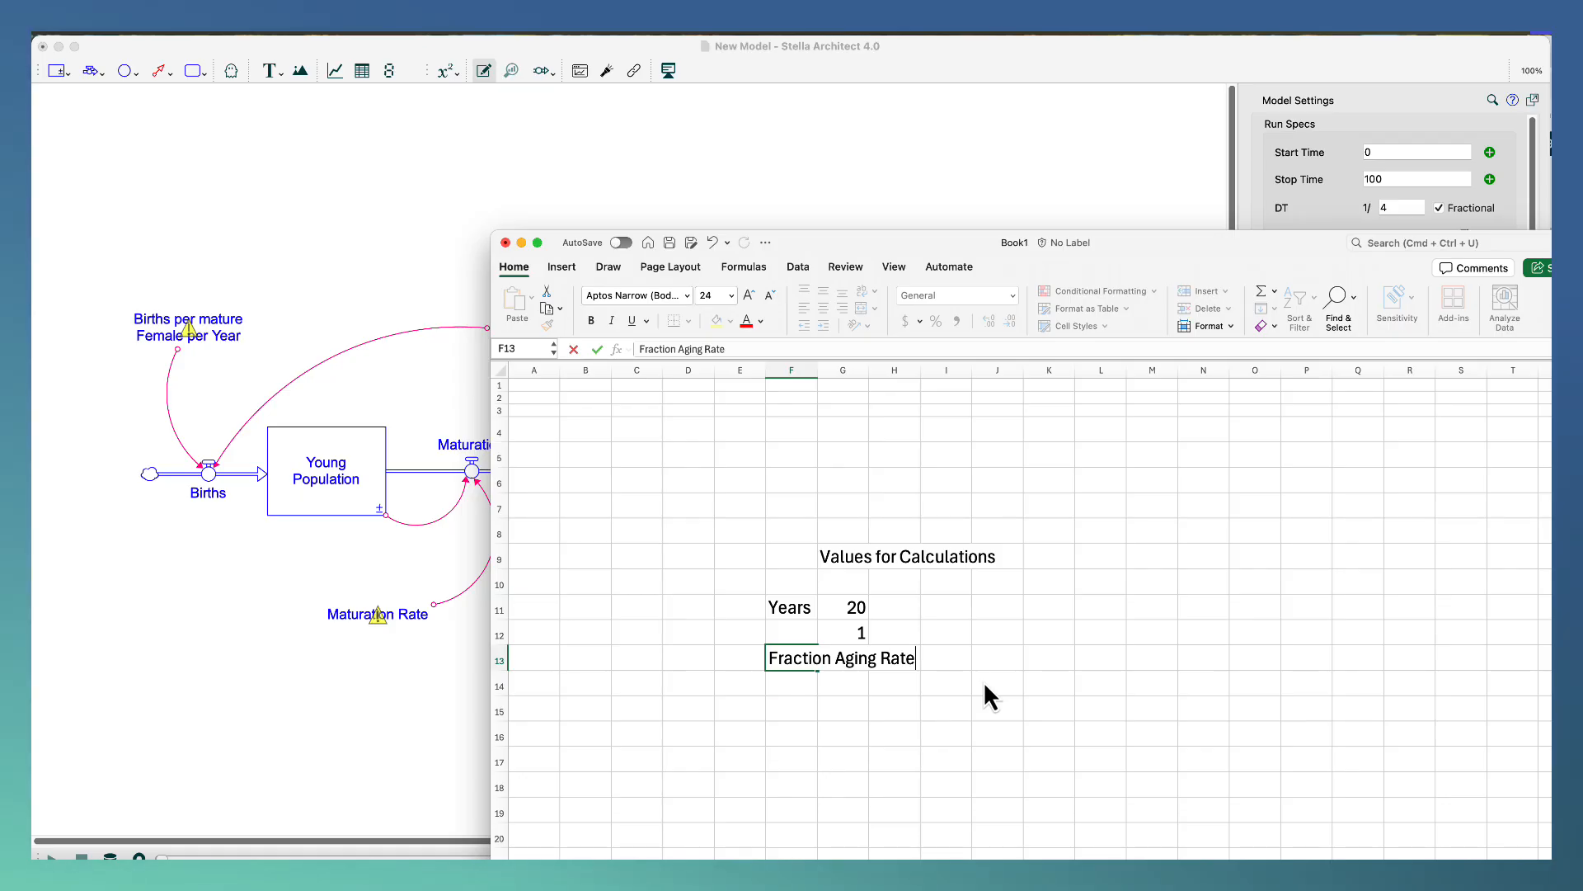
key(Return)
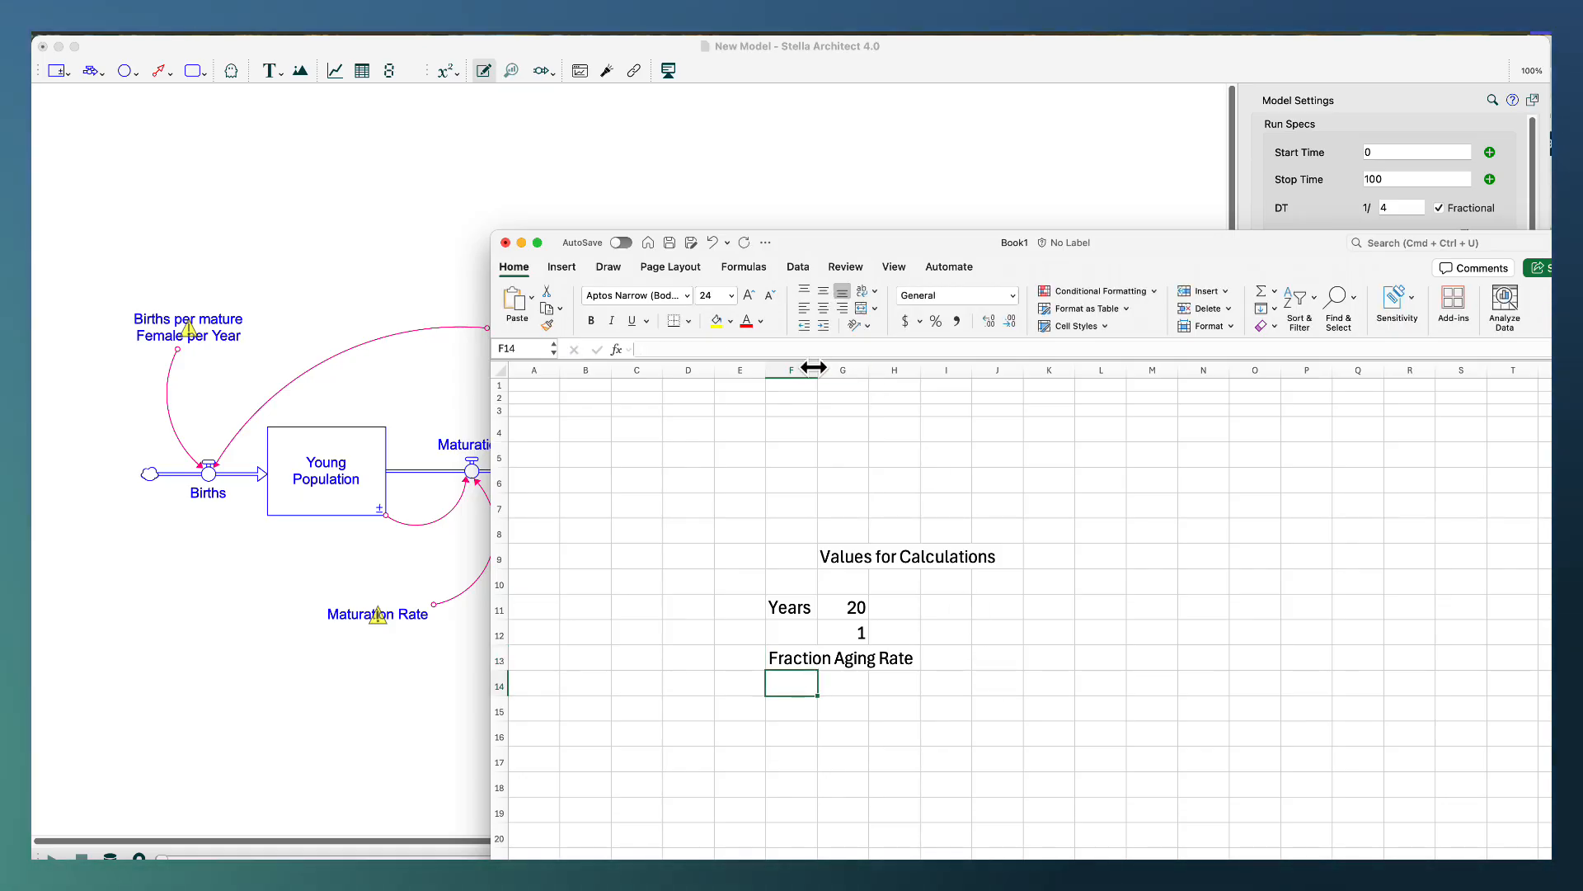
drag(814, 368, 928, 369)
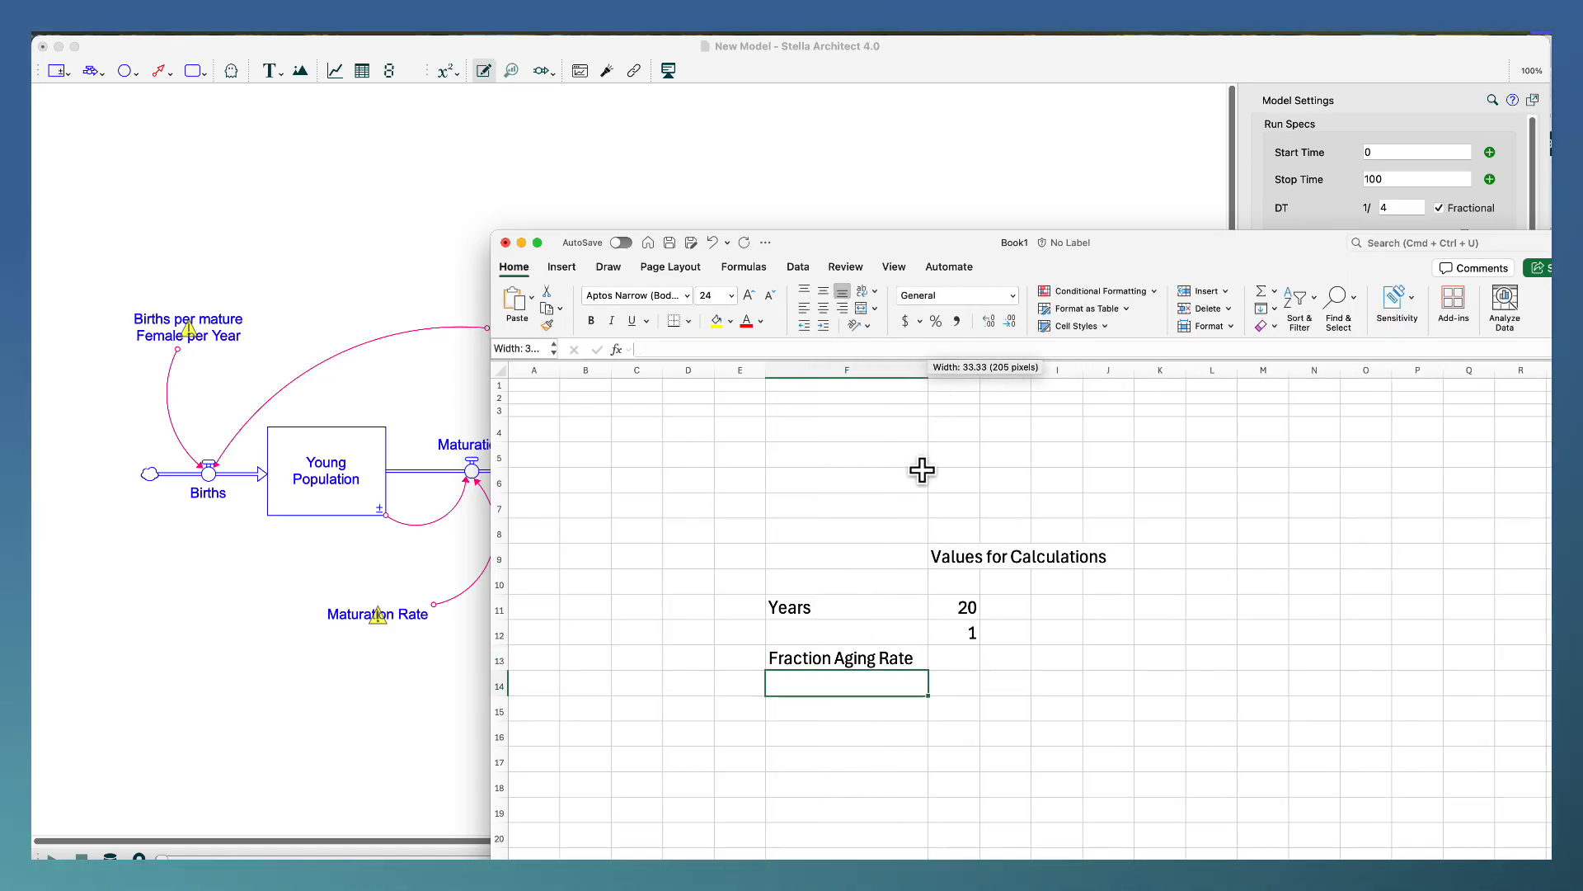
drag(922, 470, 921, 495)
Calculate the Fraction Aging Rate in G13 with the formula =G12/G11.
click(957, 657)
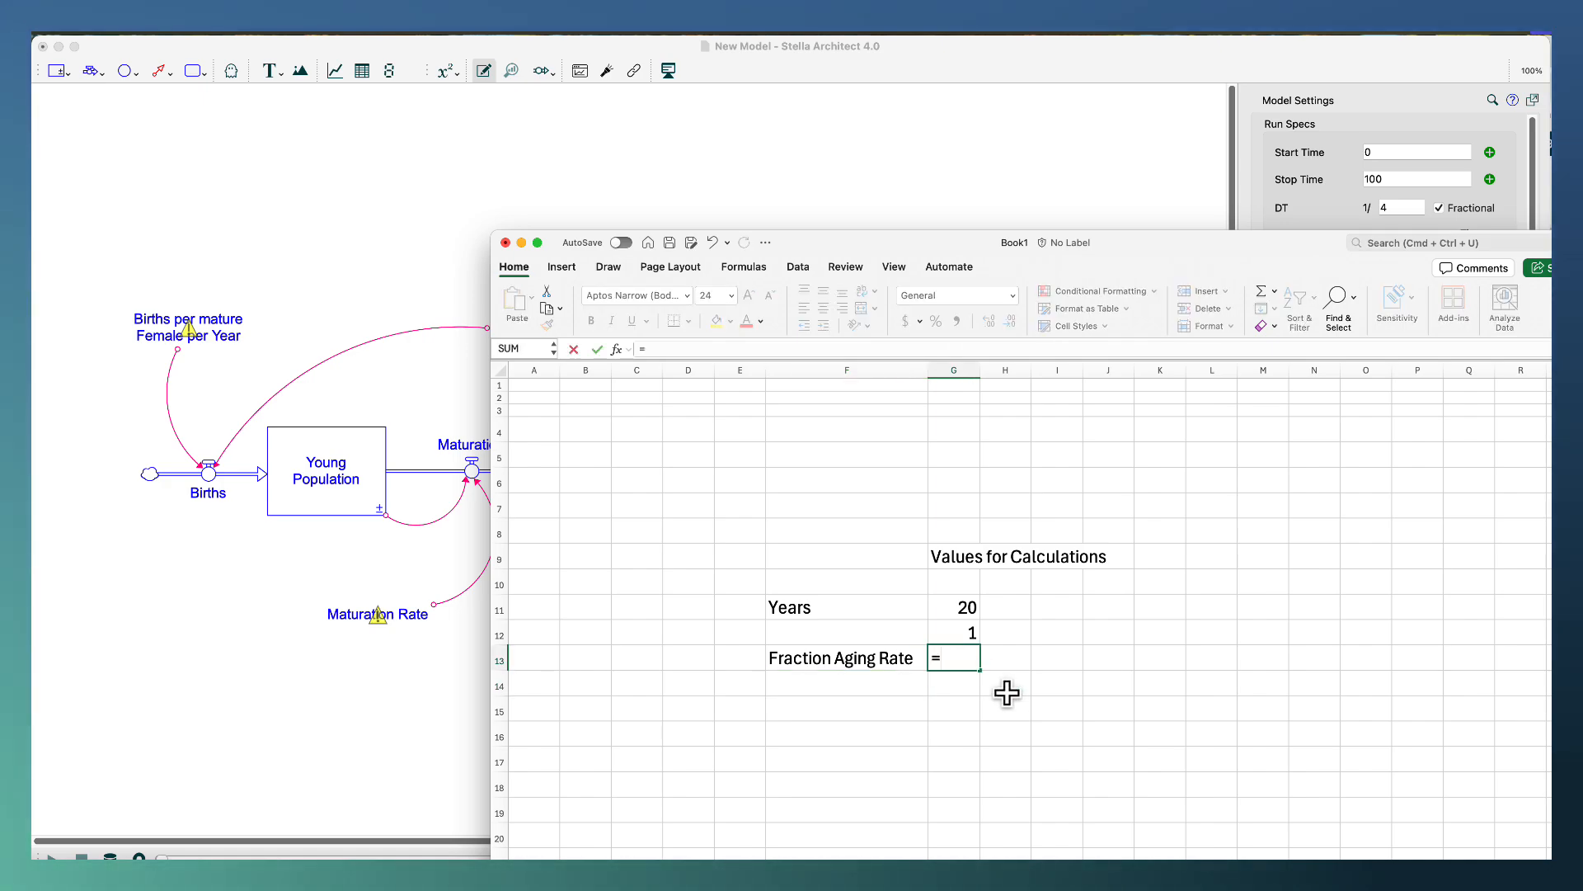
click(957, 633)
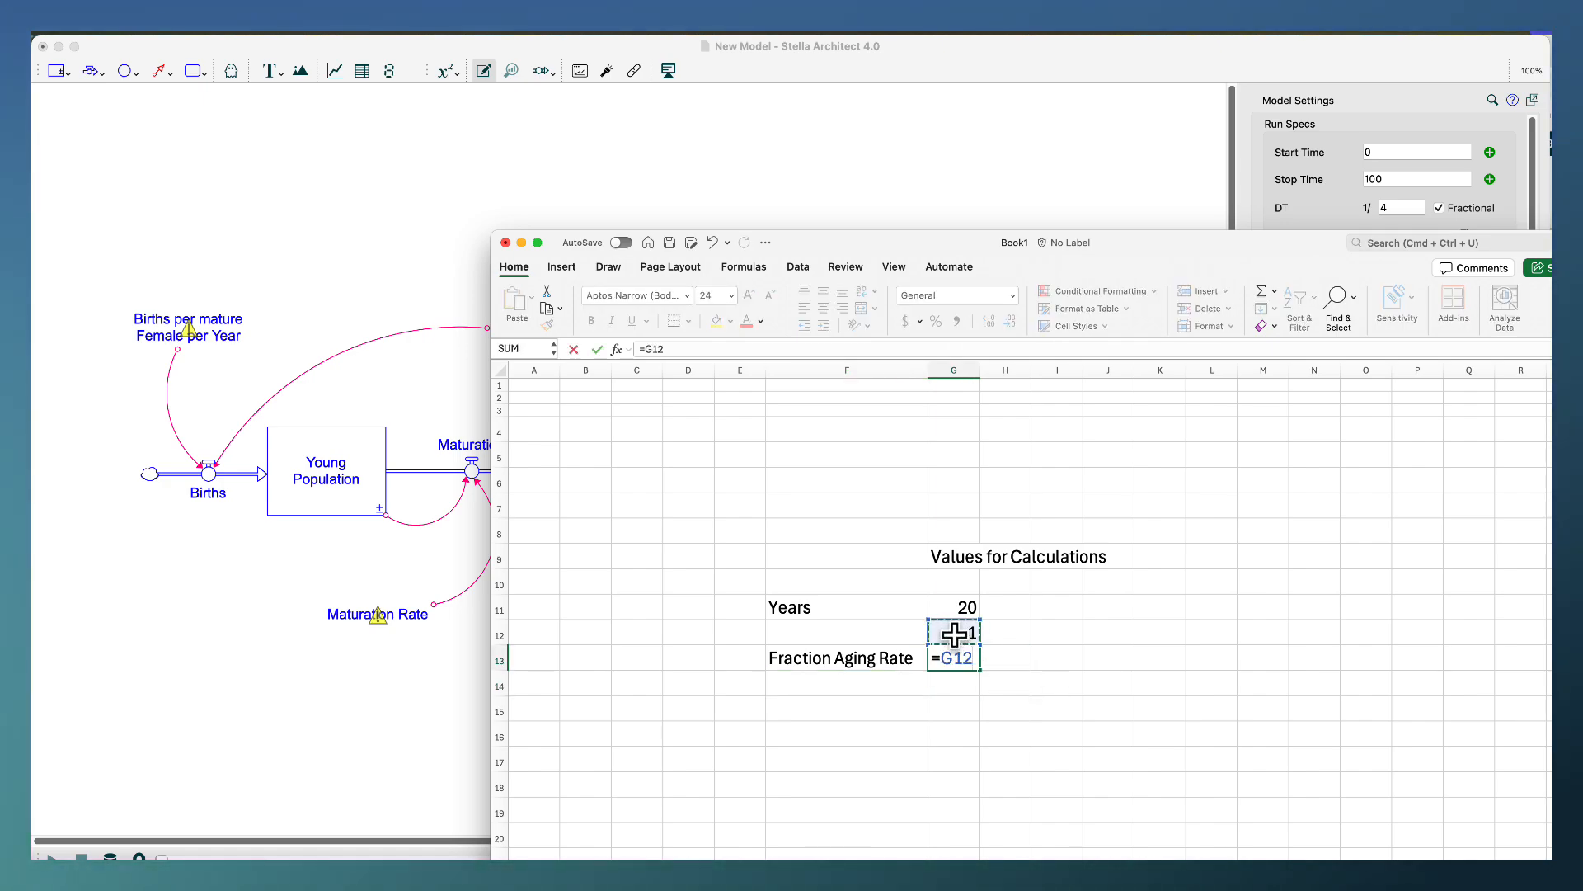
text(/)
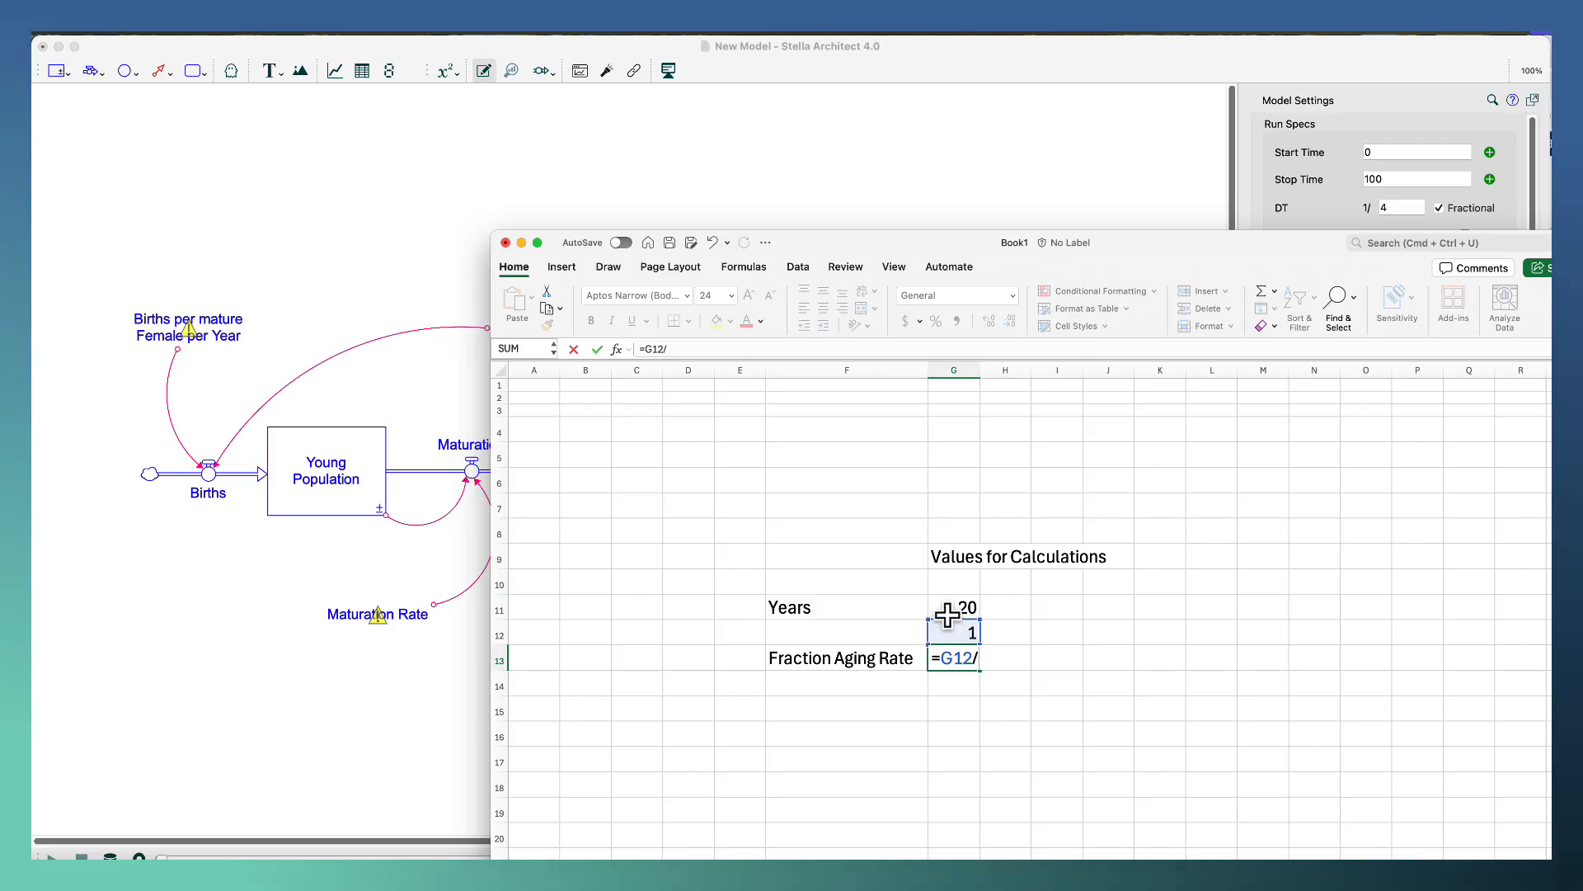
click(947, 611)
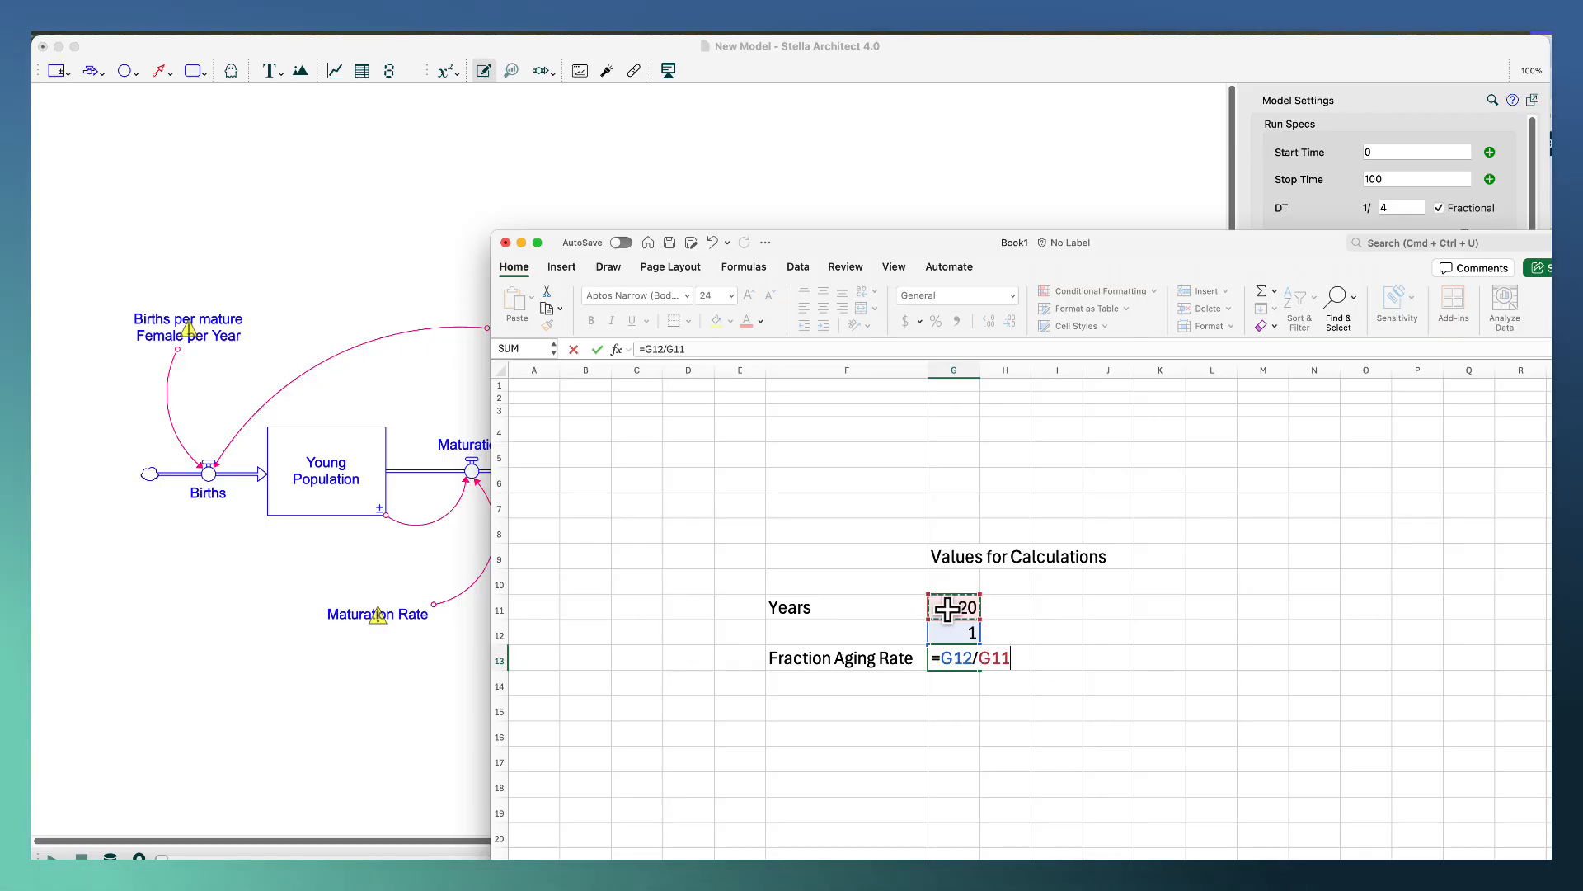
key(Return)
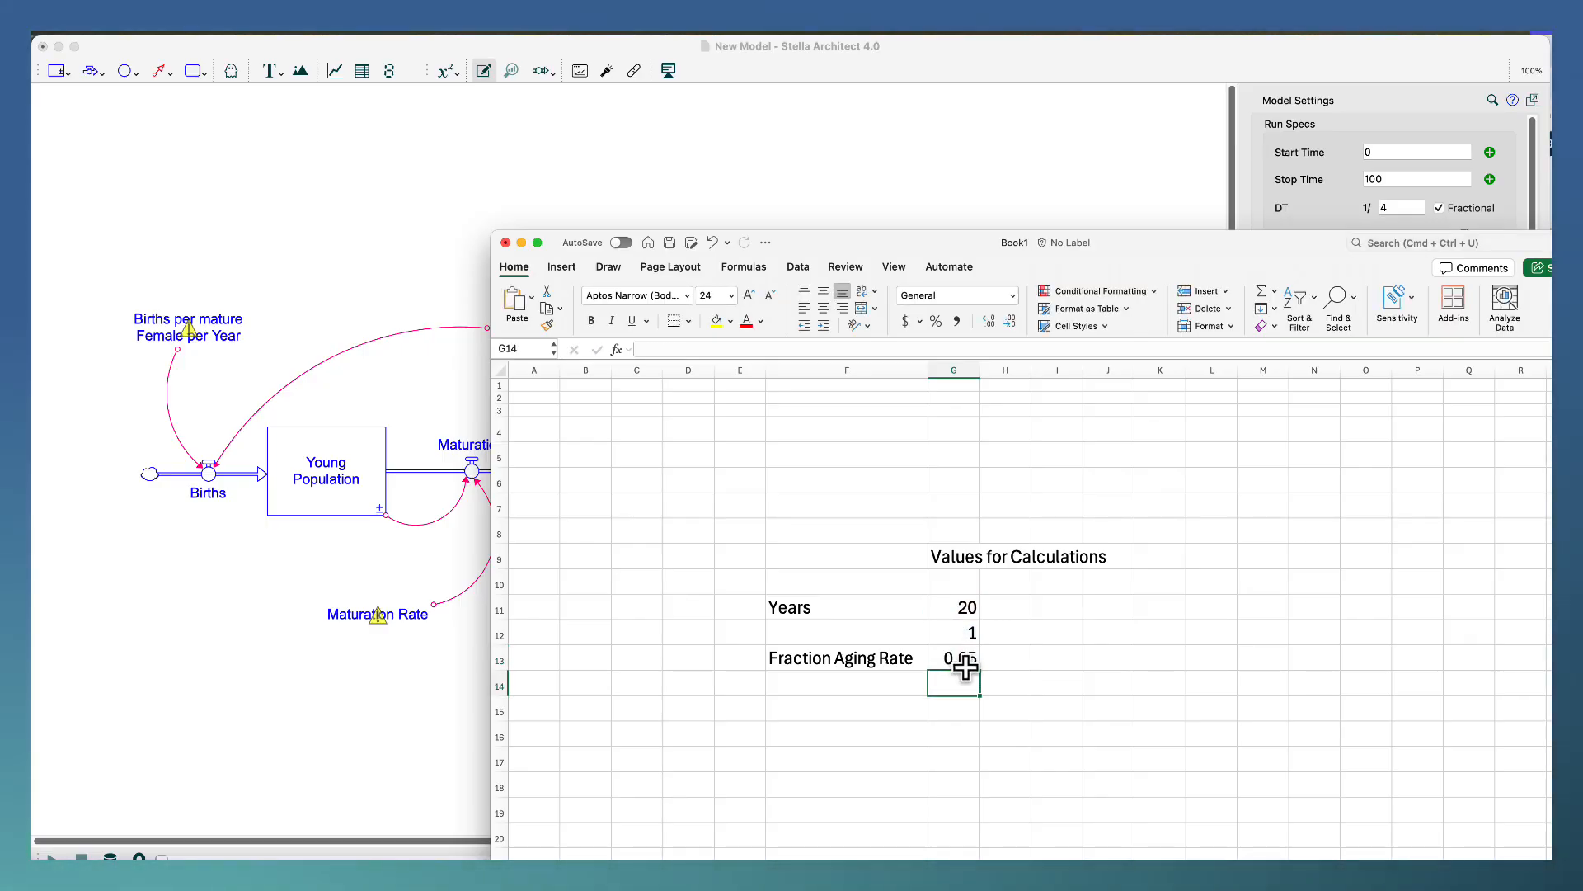
Switch to the Stella model and set the Maturation Rate converter to .05 with units Dimensionless/Year.
click(411, 620)
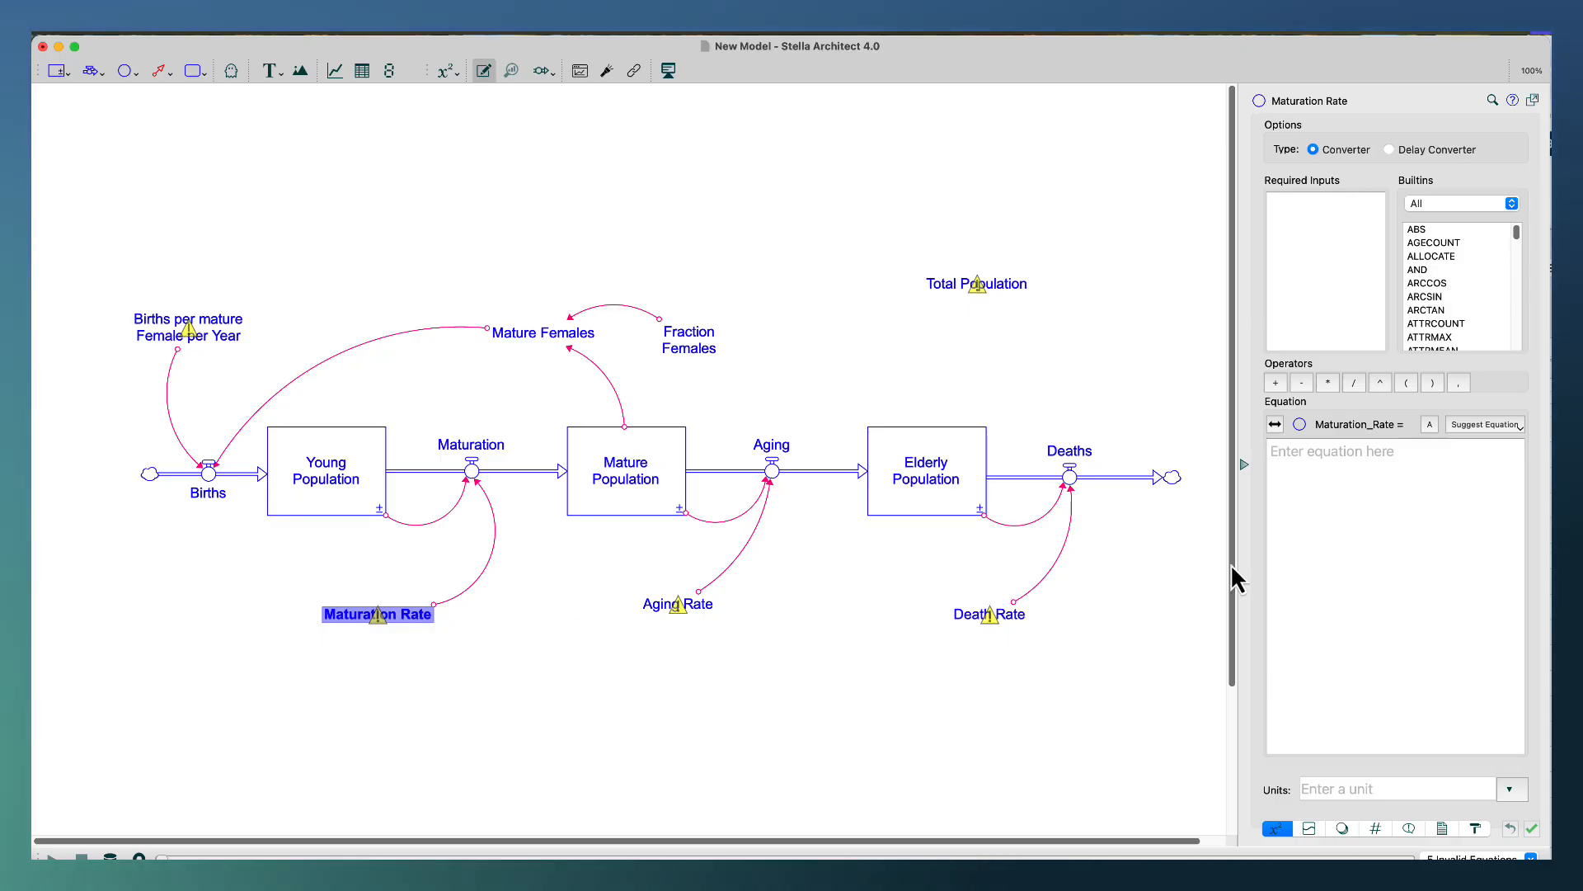
click(1370, 541)
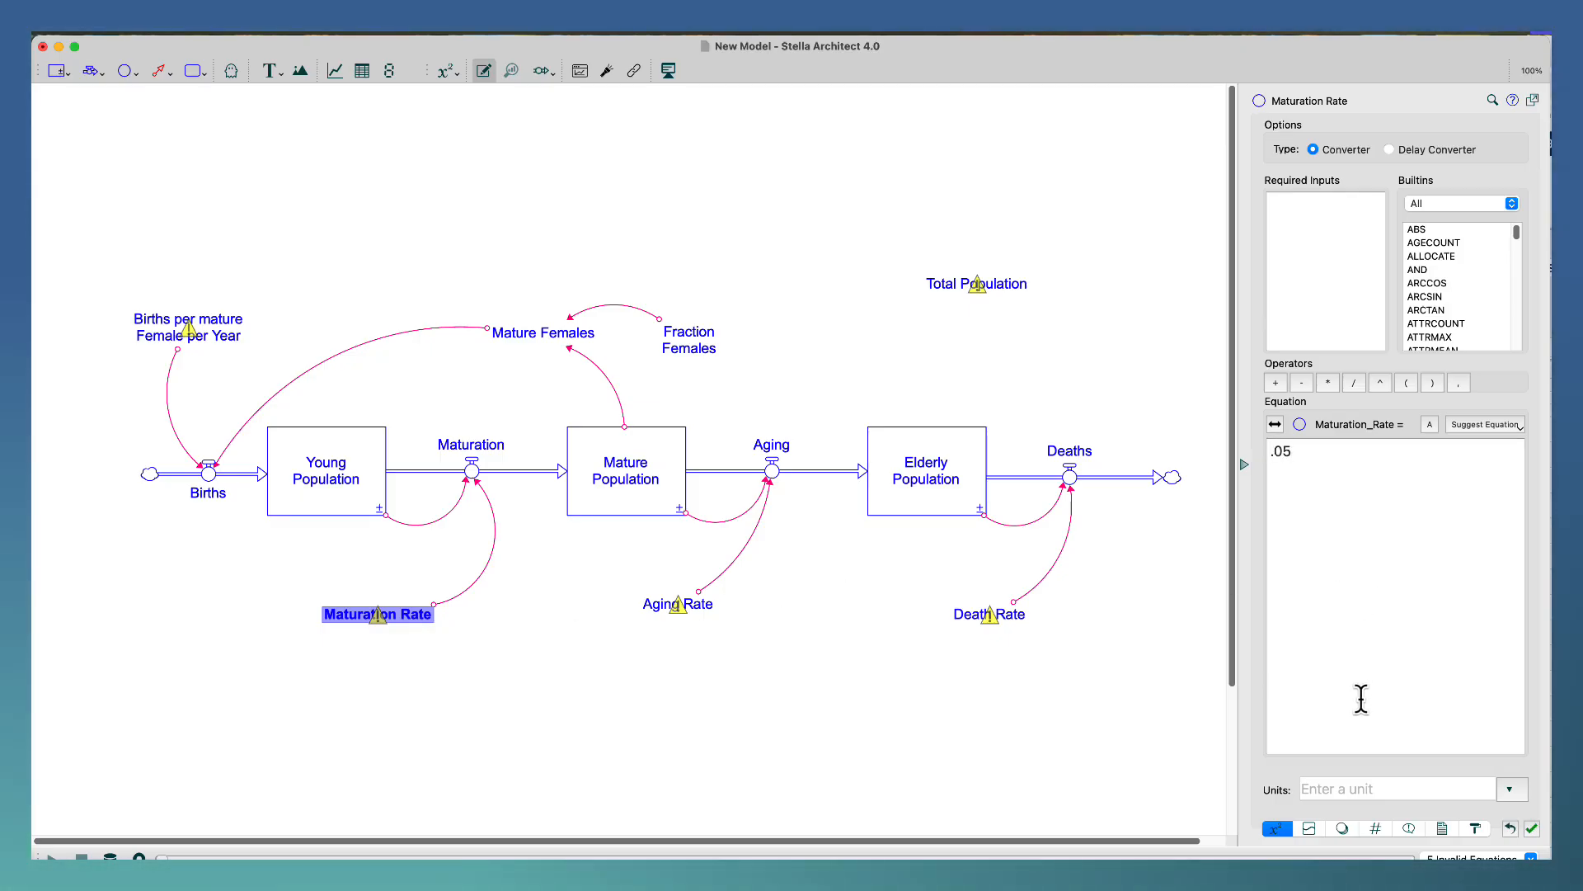
click(1359, 789)
text(Dim)
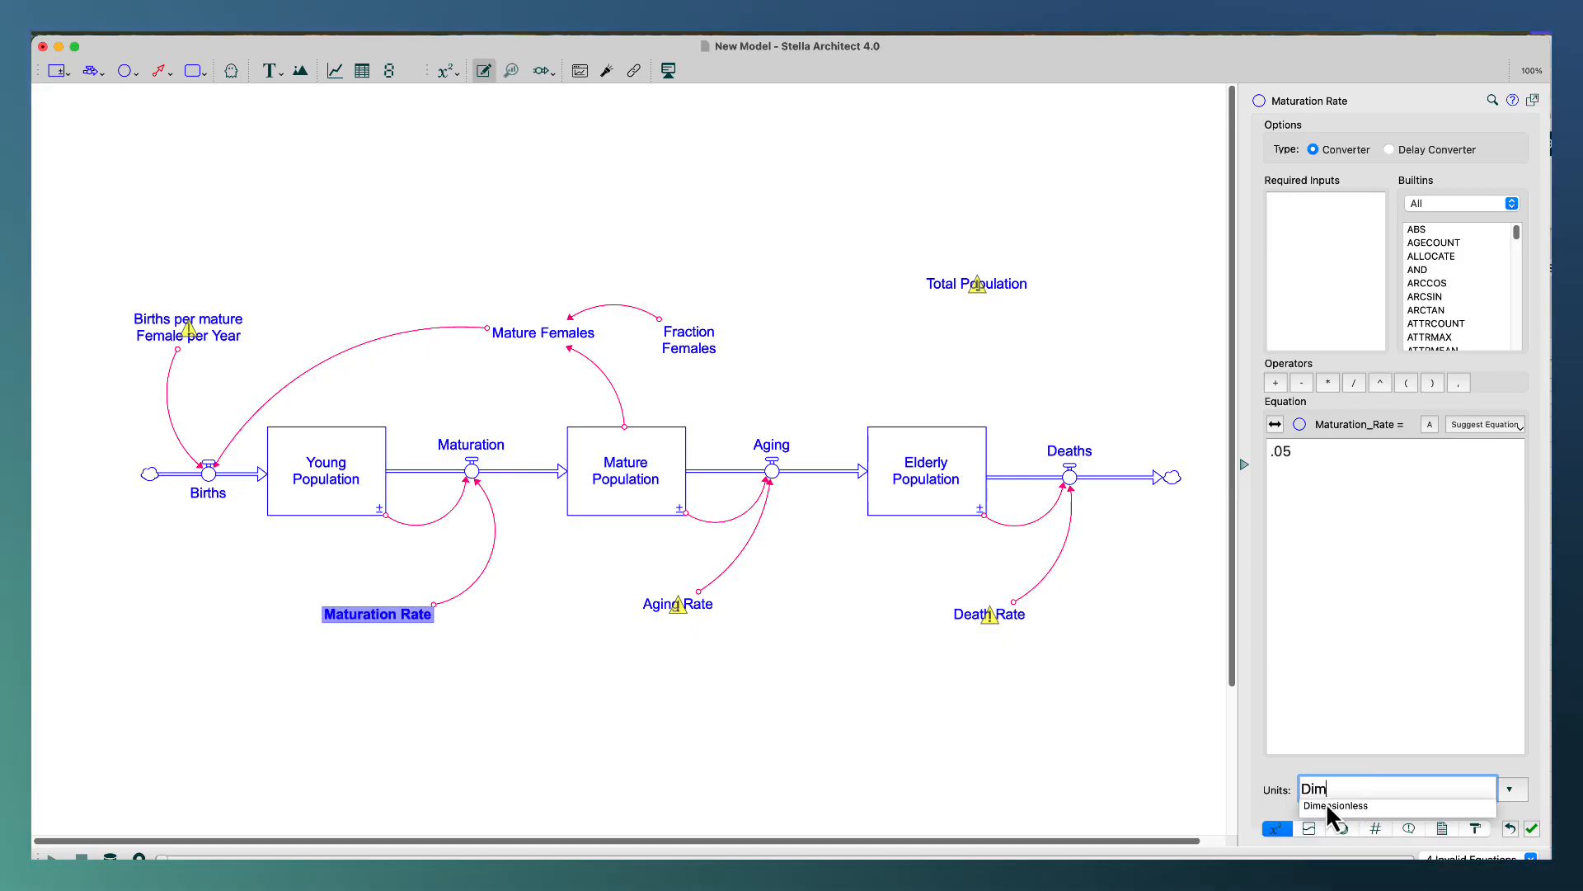
click(1328, 805)
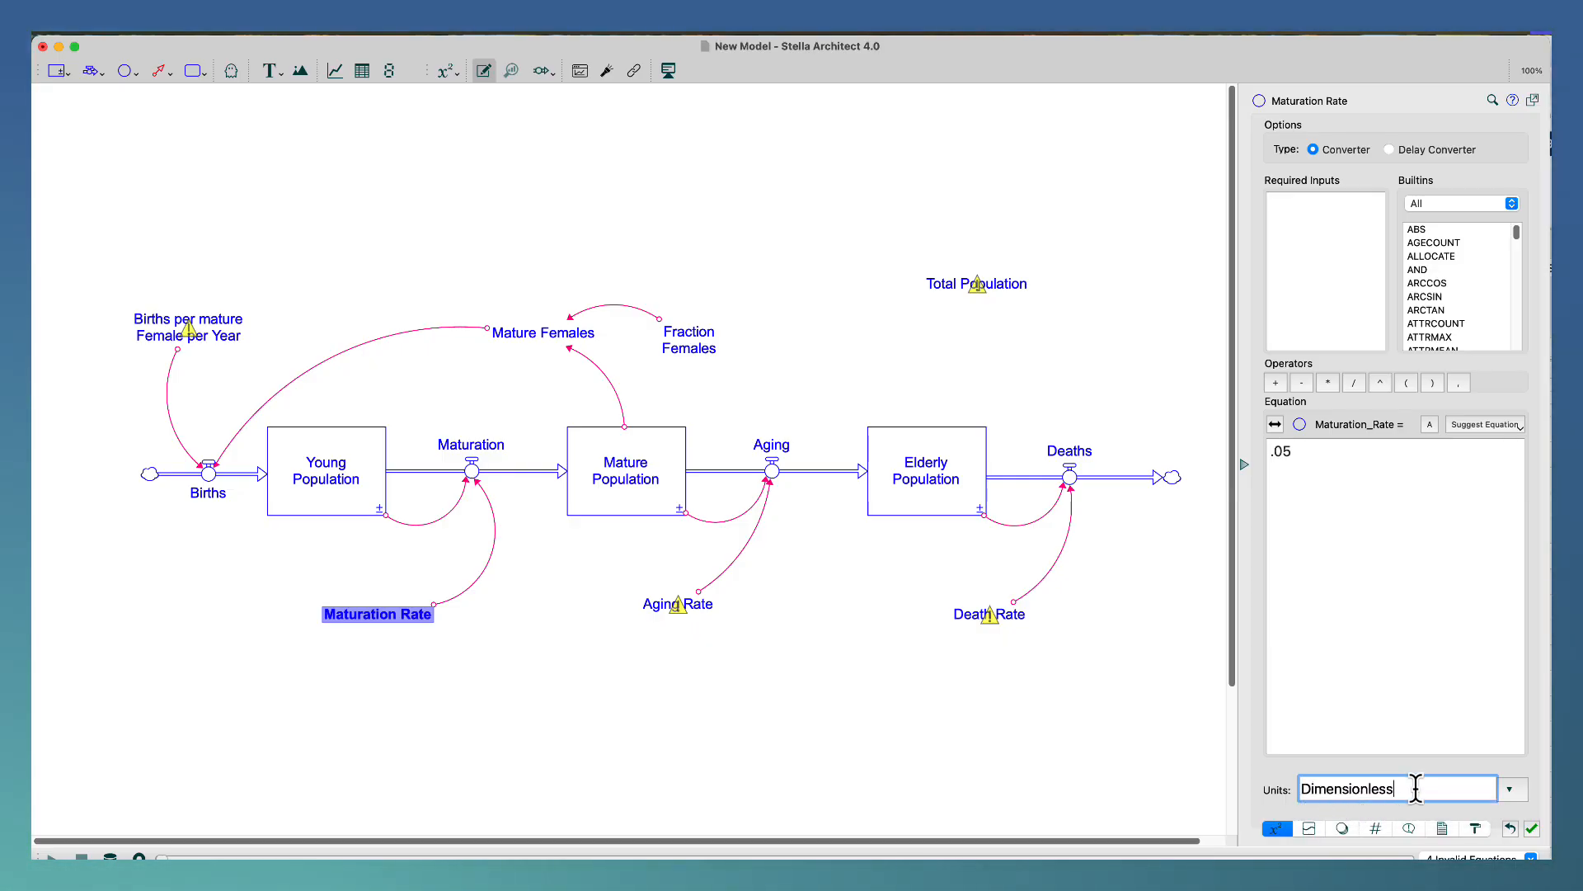
text(/Year)
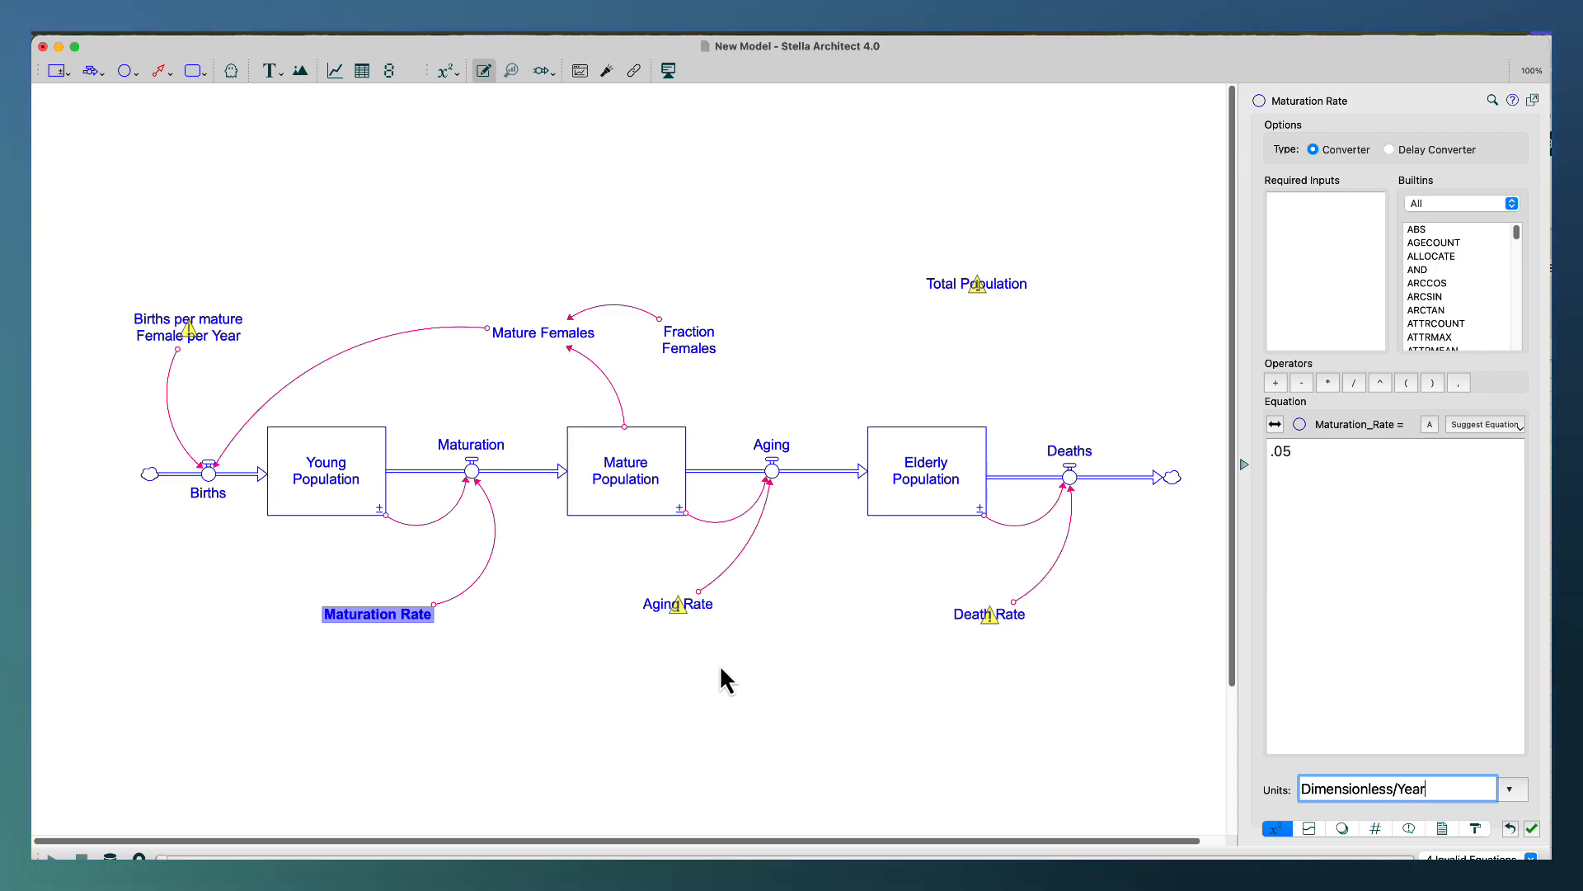
click(720, 666)
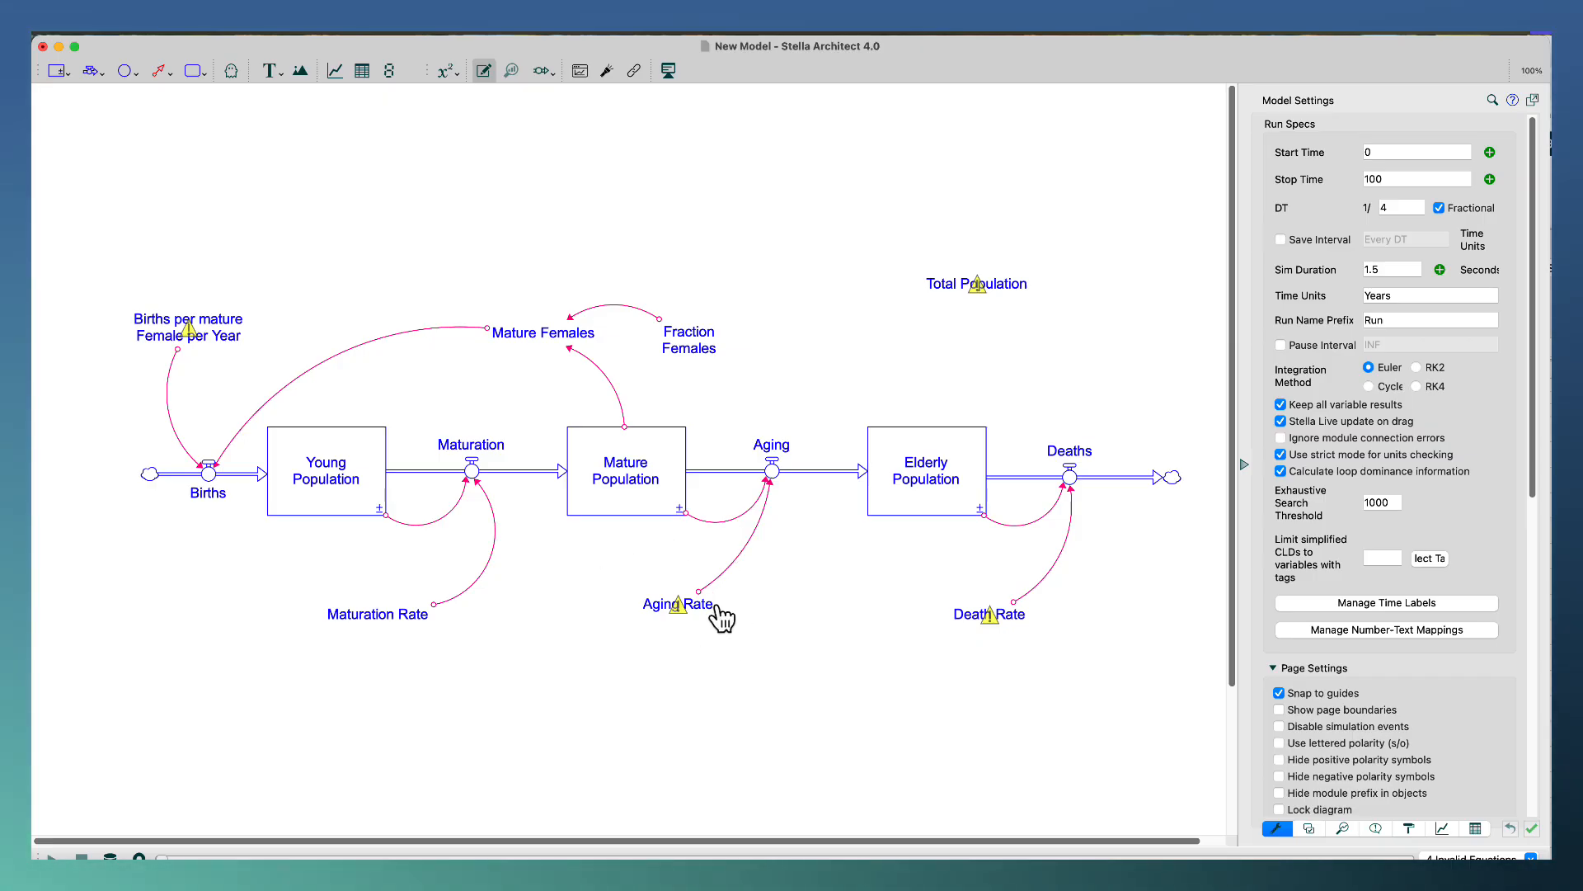
Switch to the Excel workbook and change the Years value in G11 to 25.
mouse_move(720, 618)
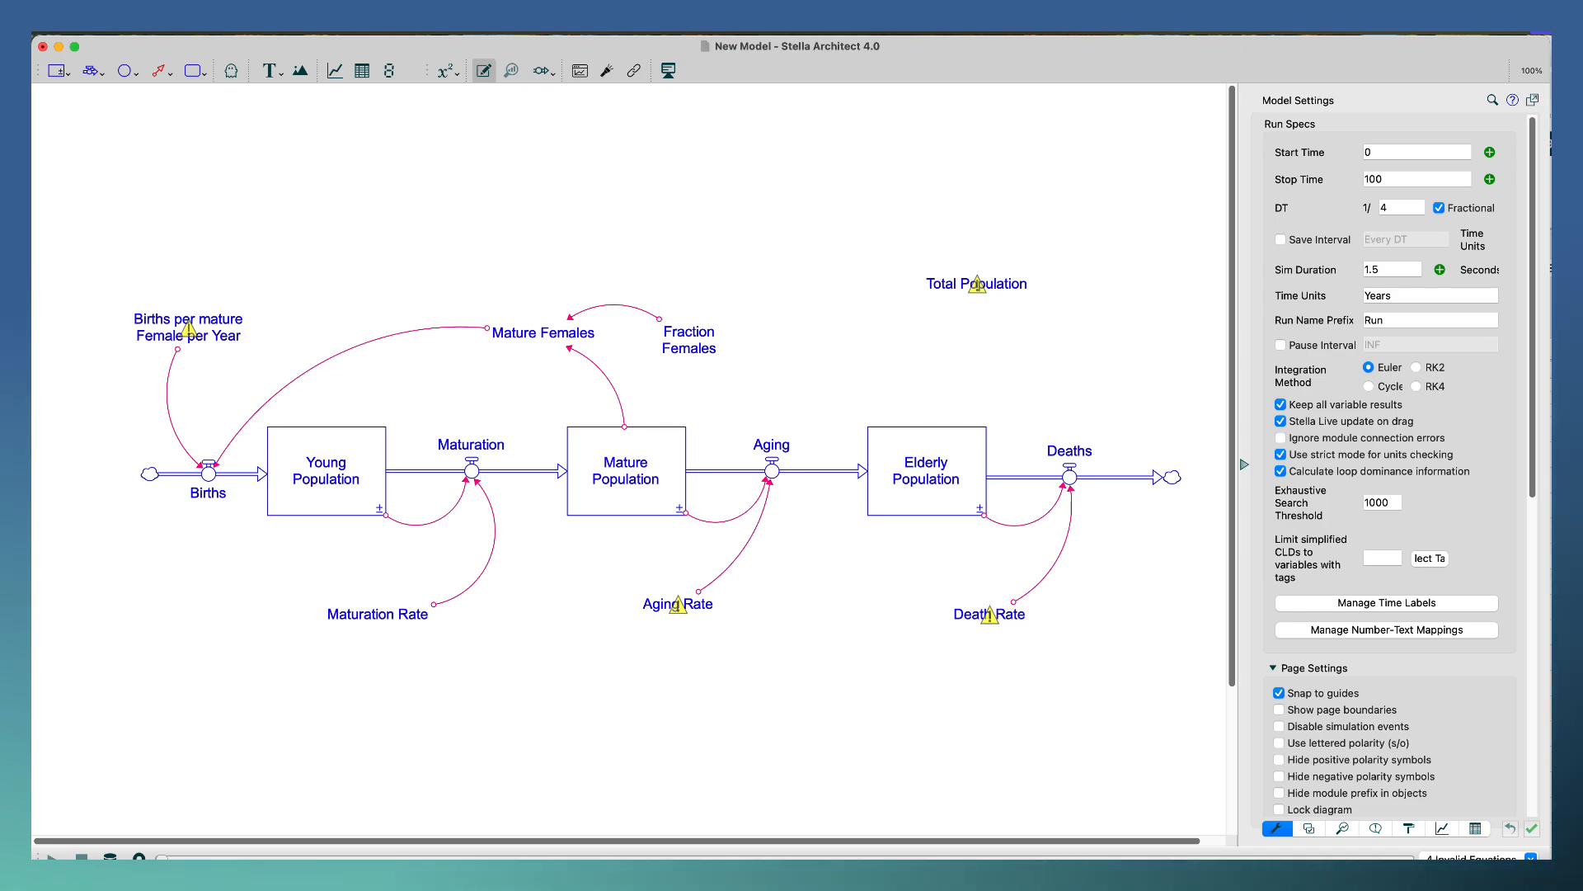
key(super+Tab)
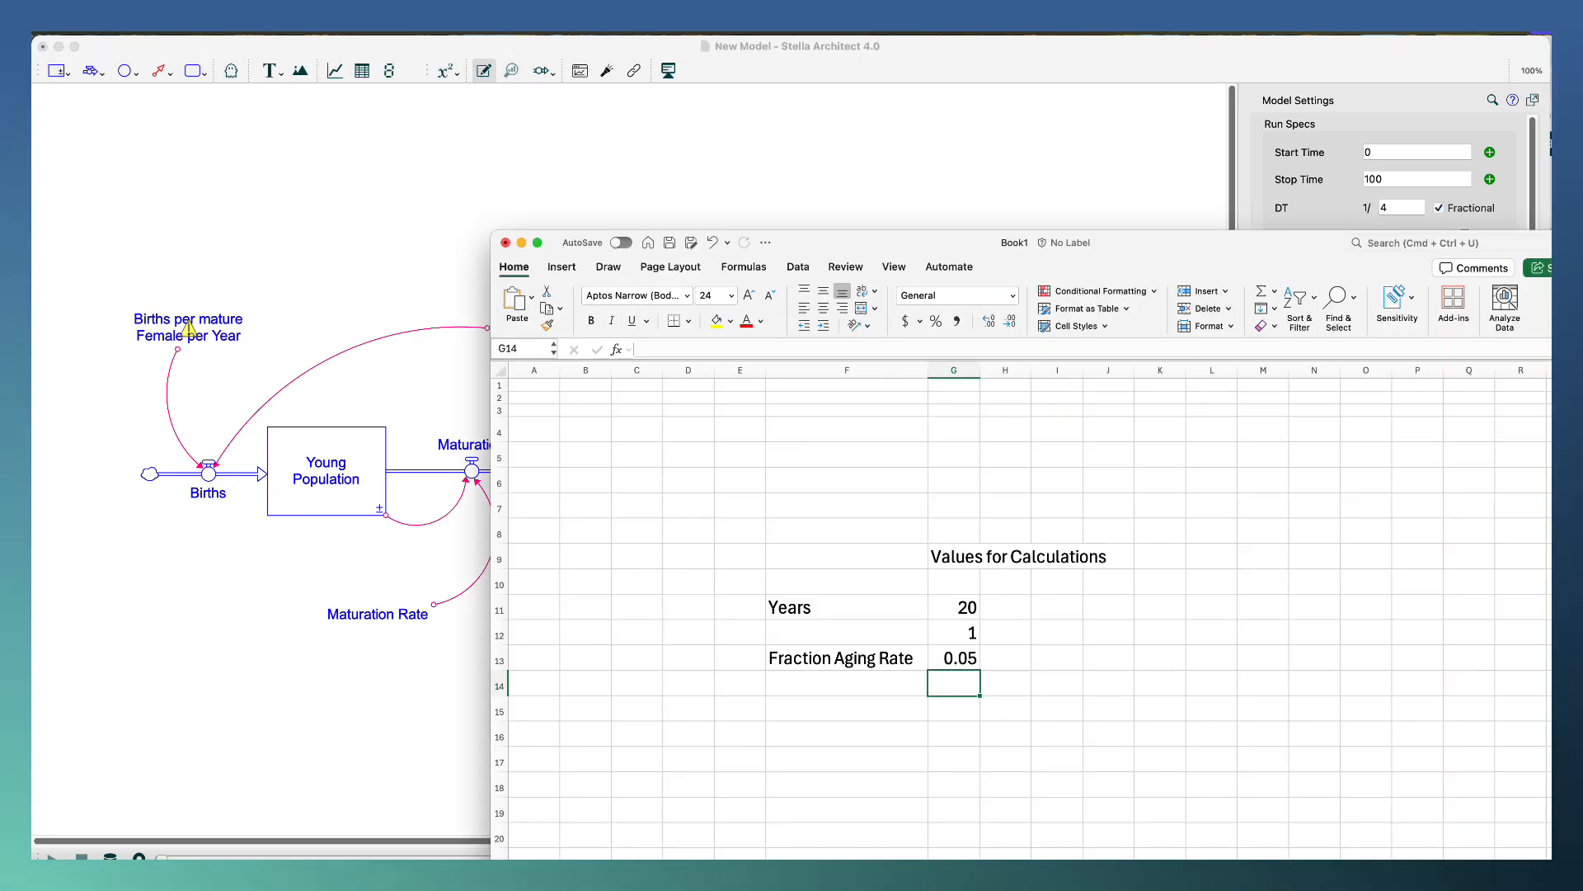
click(930, 609)
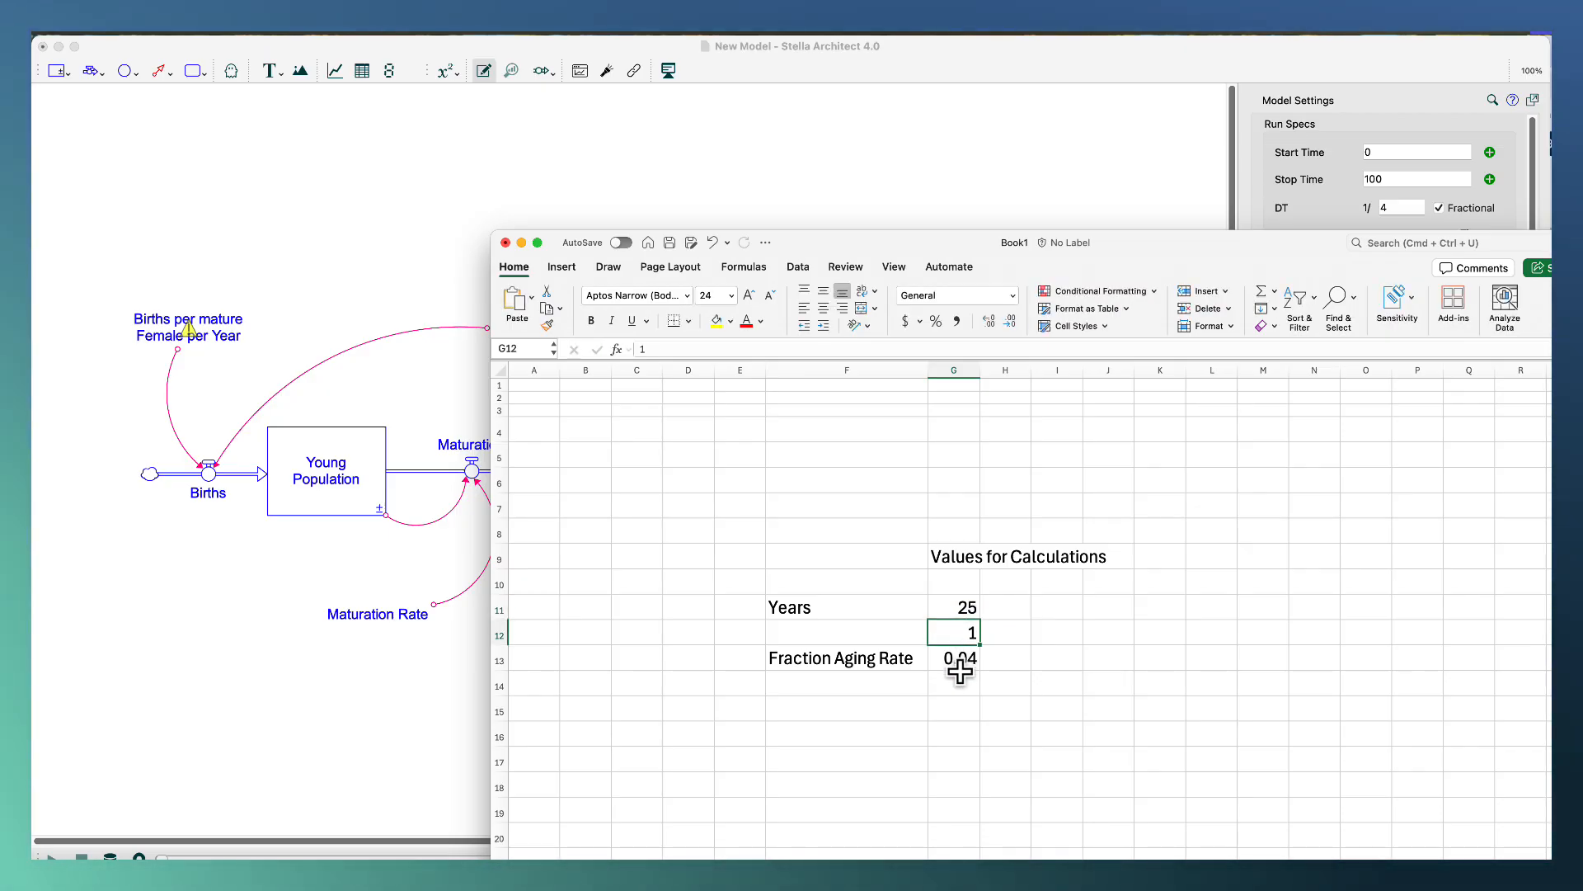
Switch back to the Stella model and set the Aging Rate converter to .04 with units Dimensionless/Year.
click(412, 596)
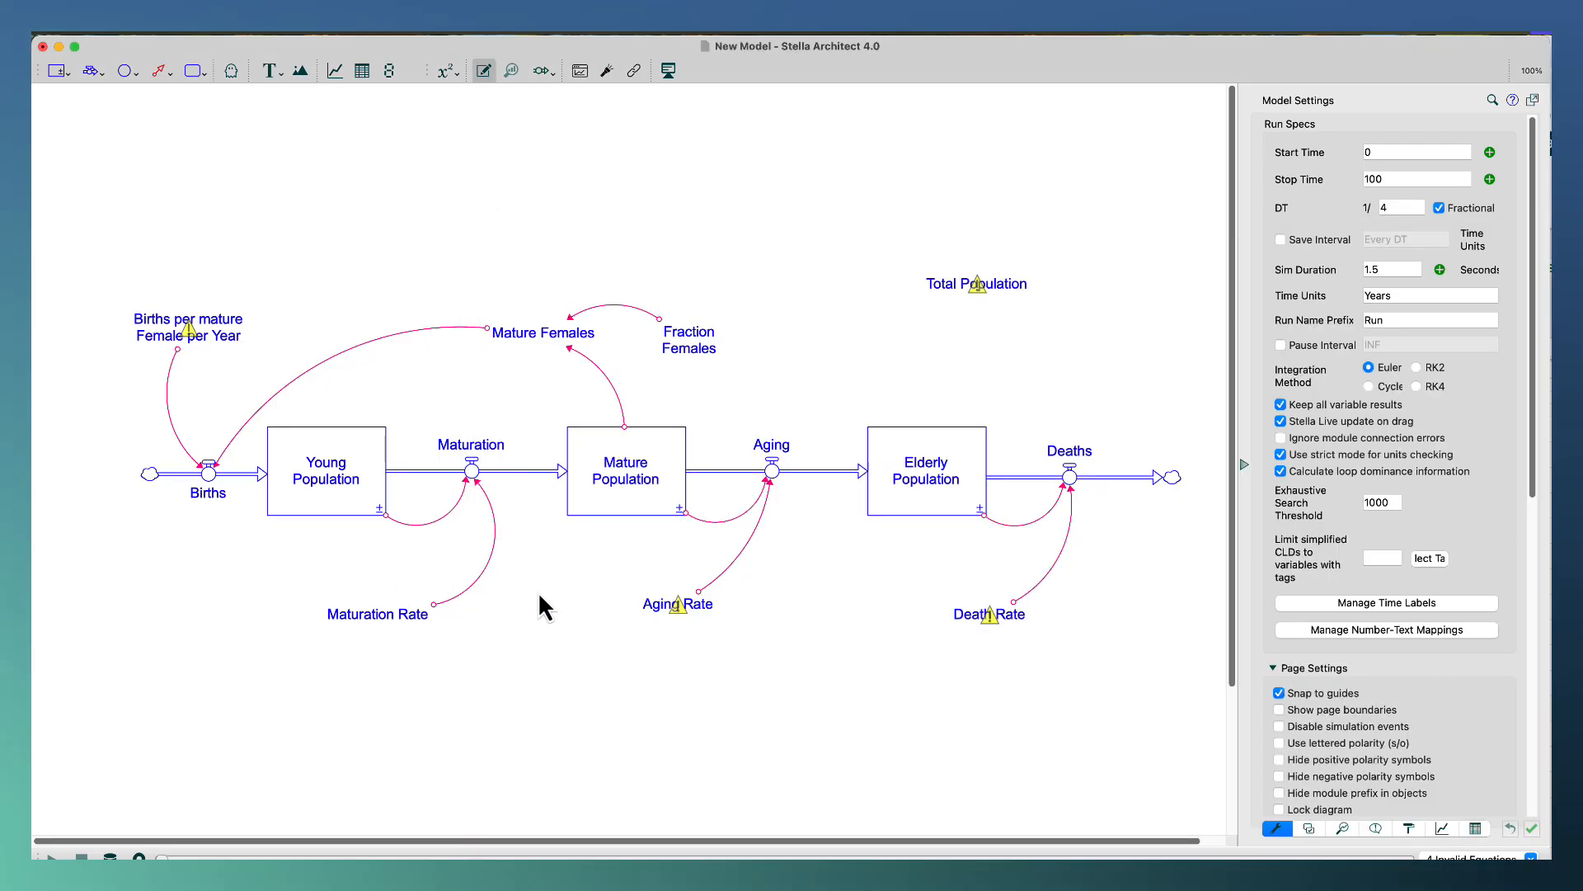
click(672, 614)
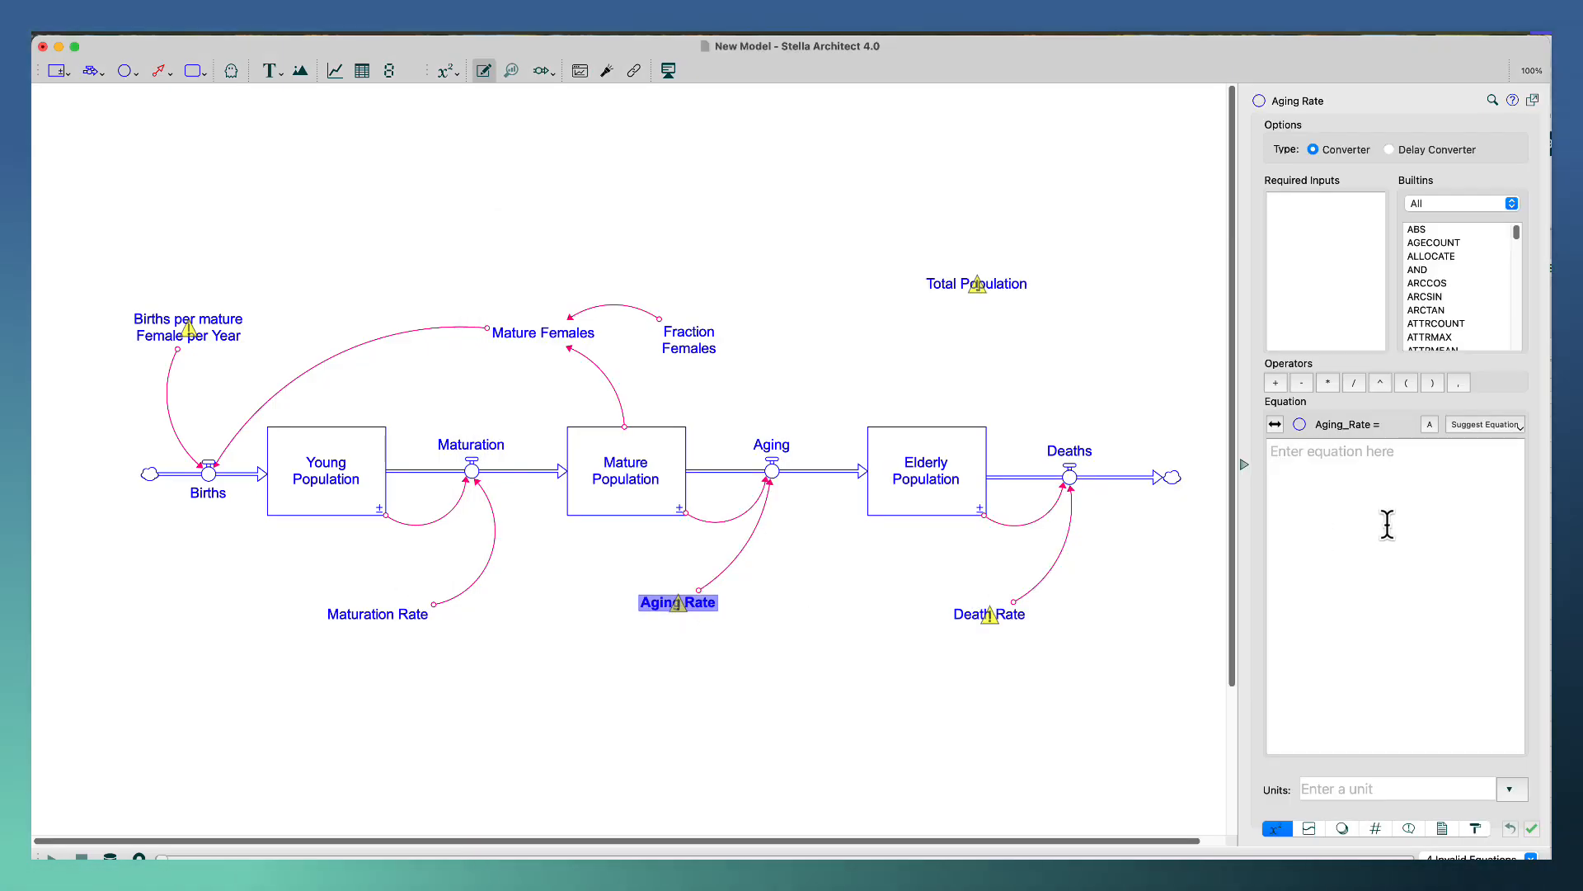
click(1367, 492)
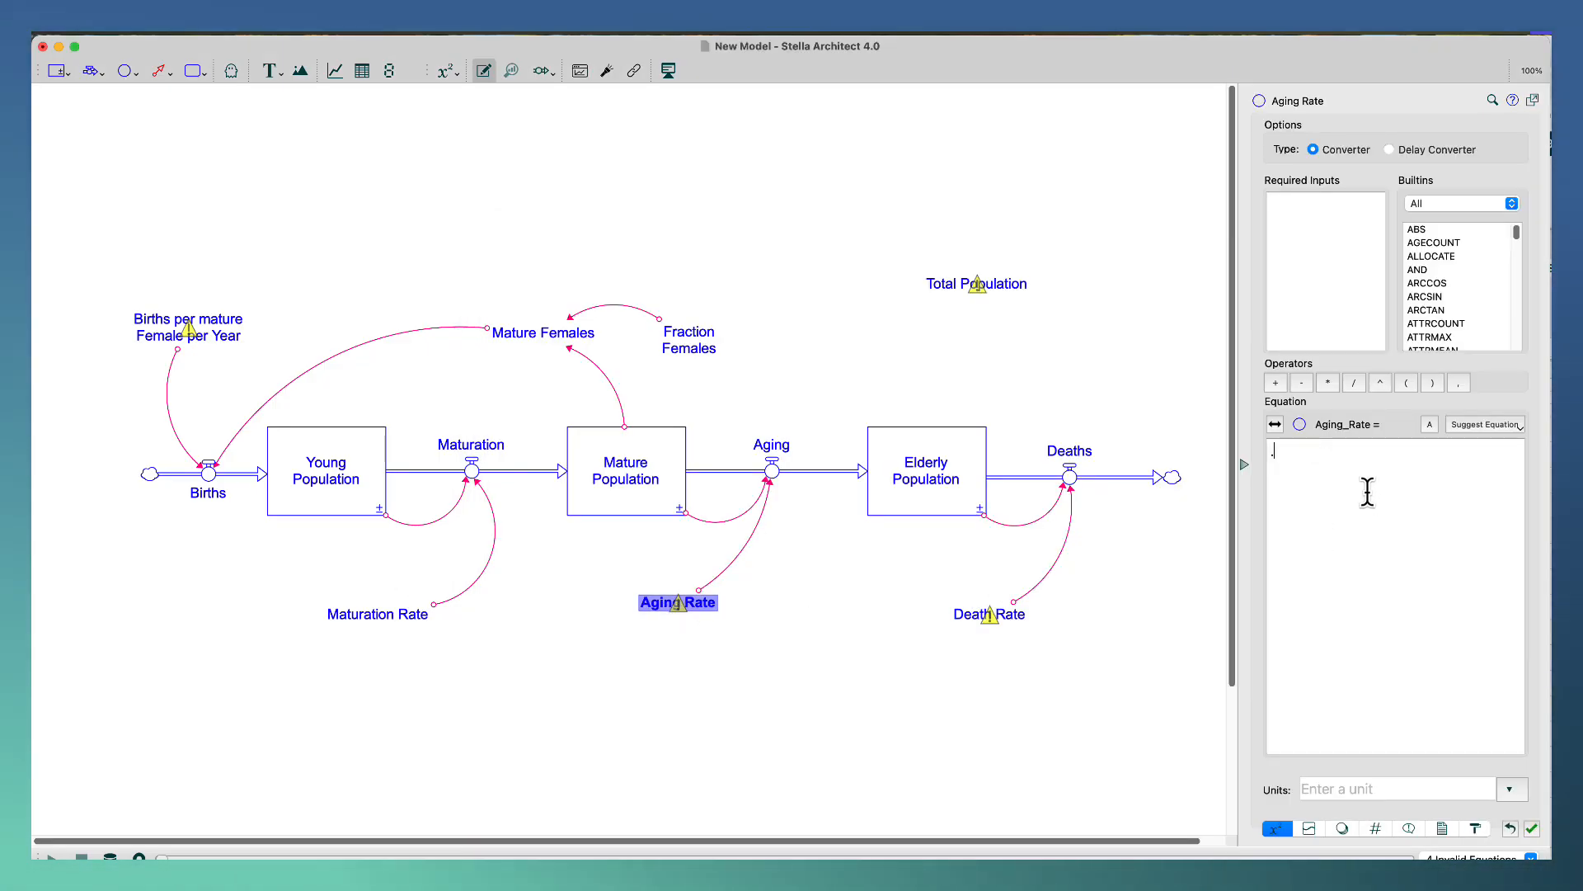
text(.04)
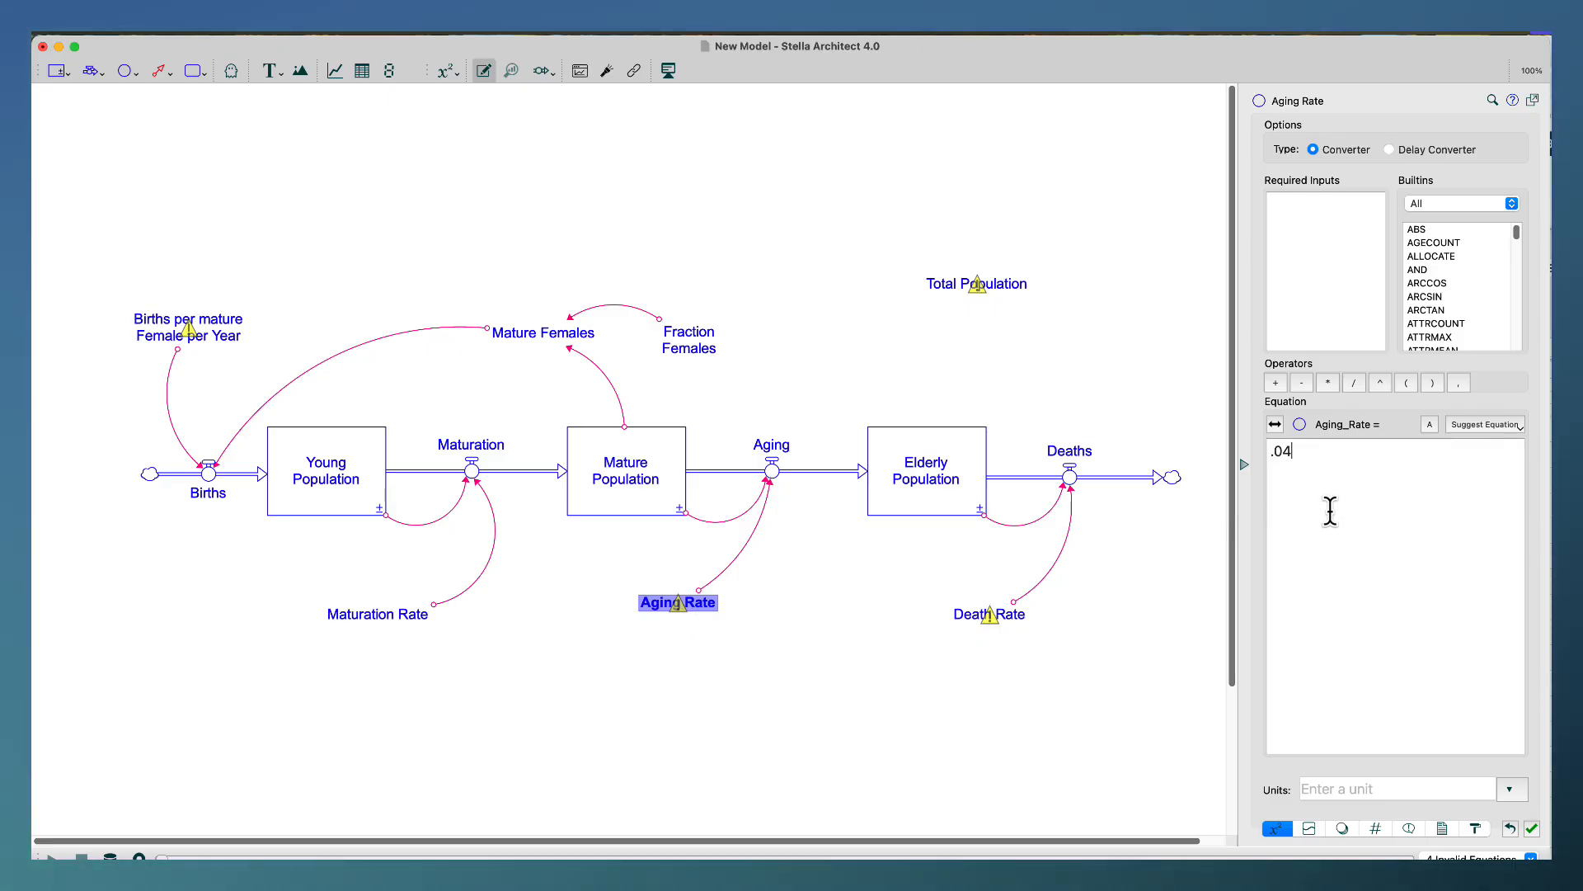
click(1330, 789)
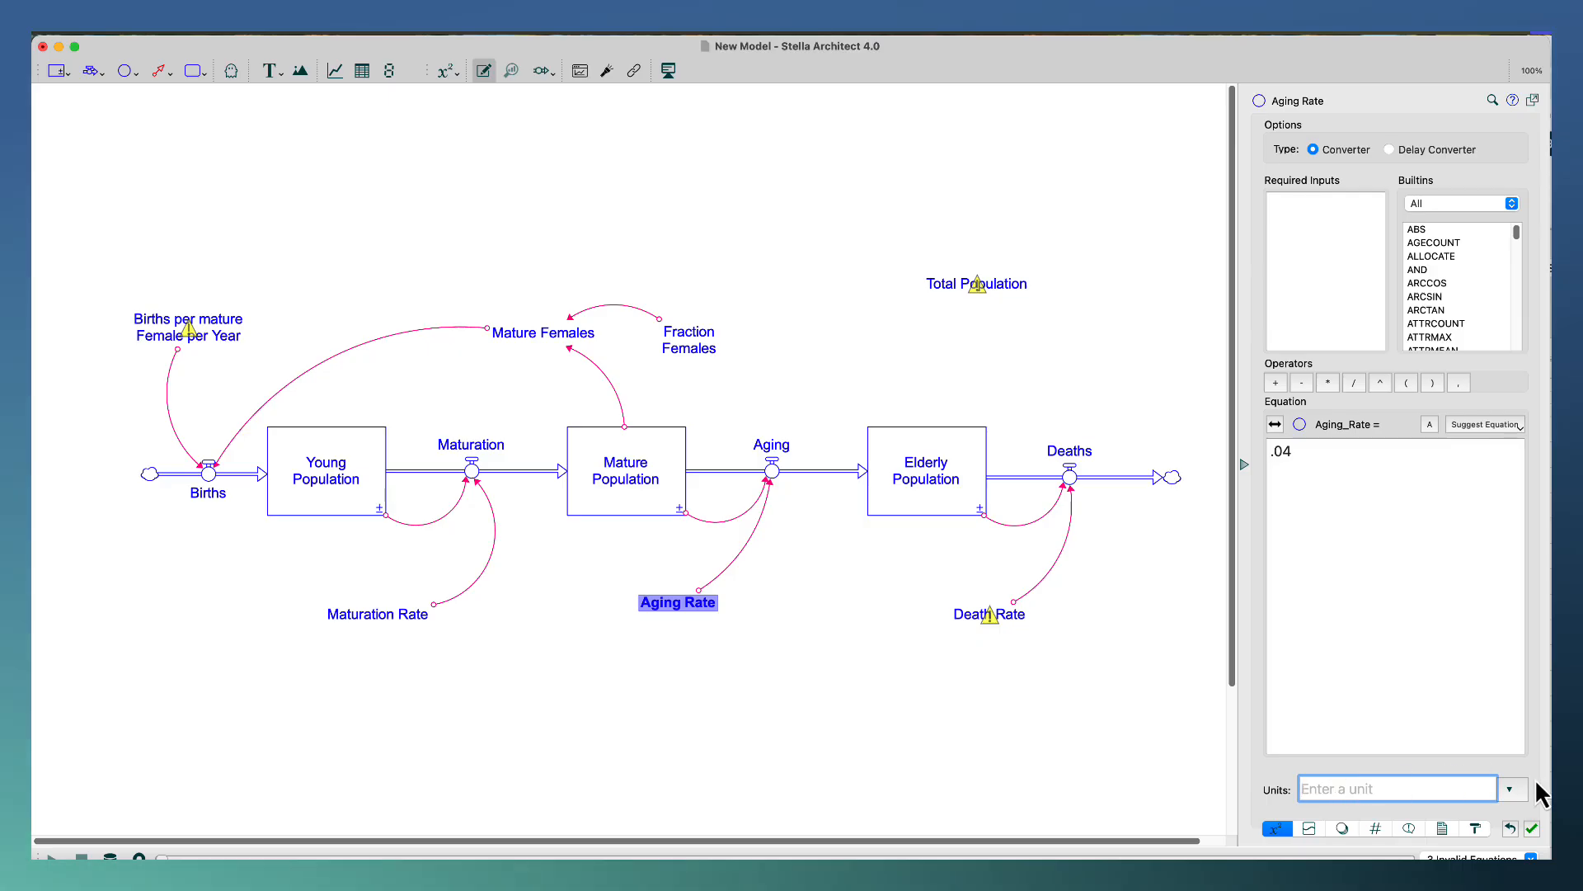
click(1511, 789)
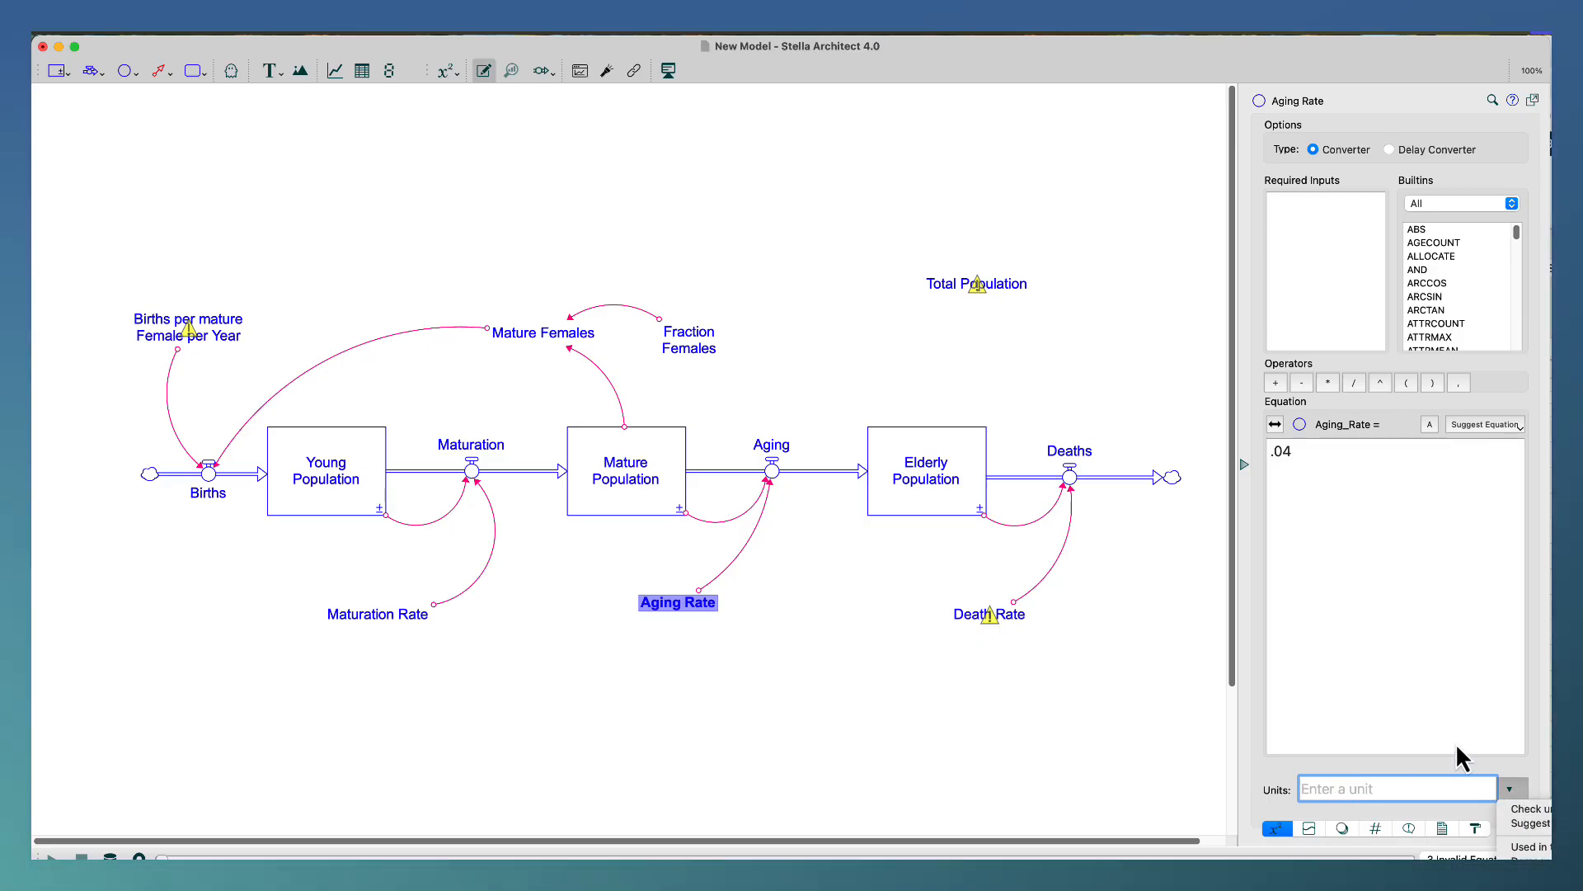
click(1455, 744)
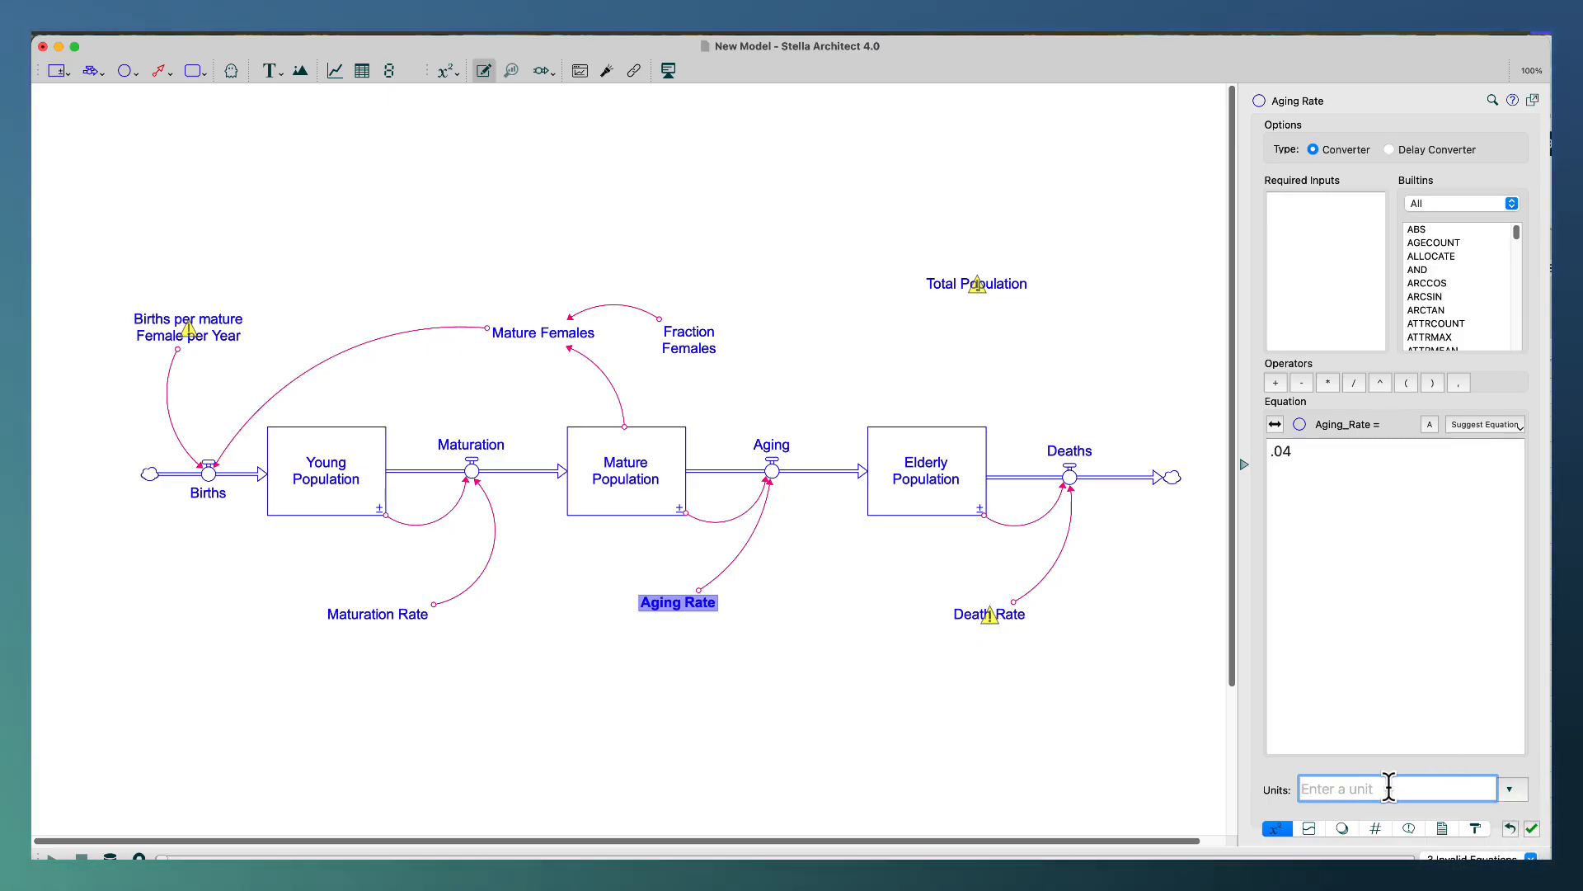
text(Dim)
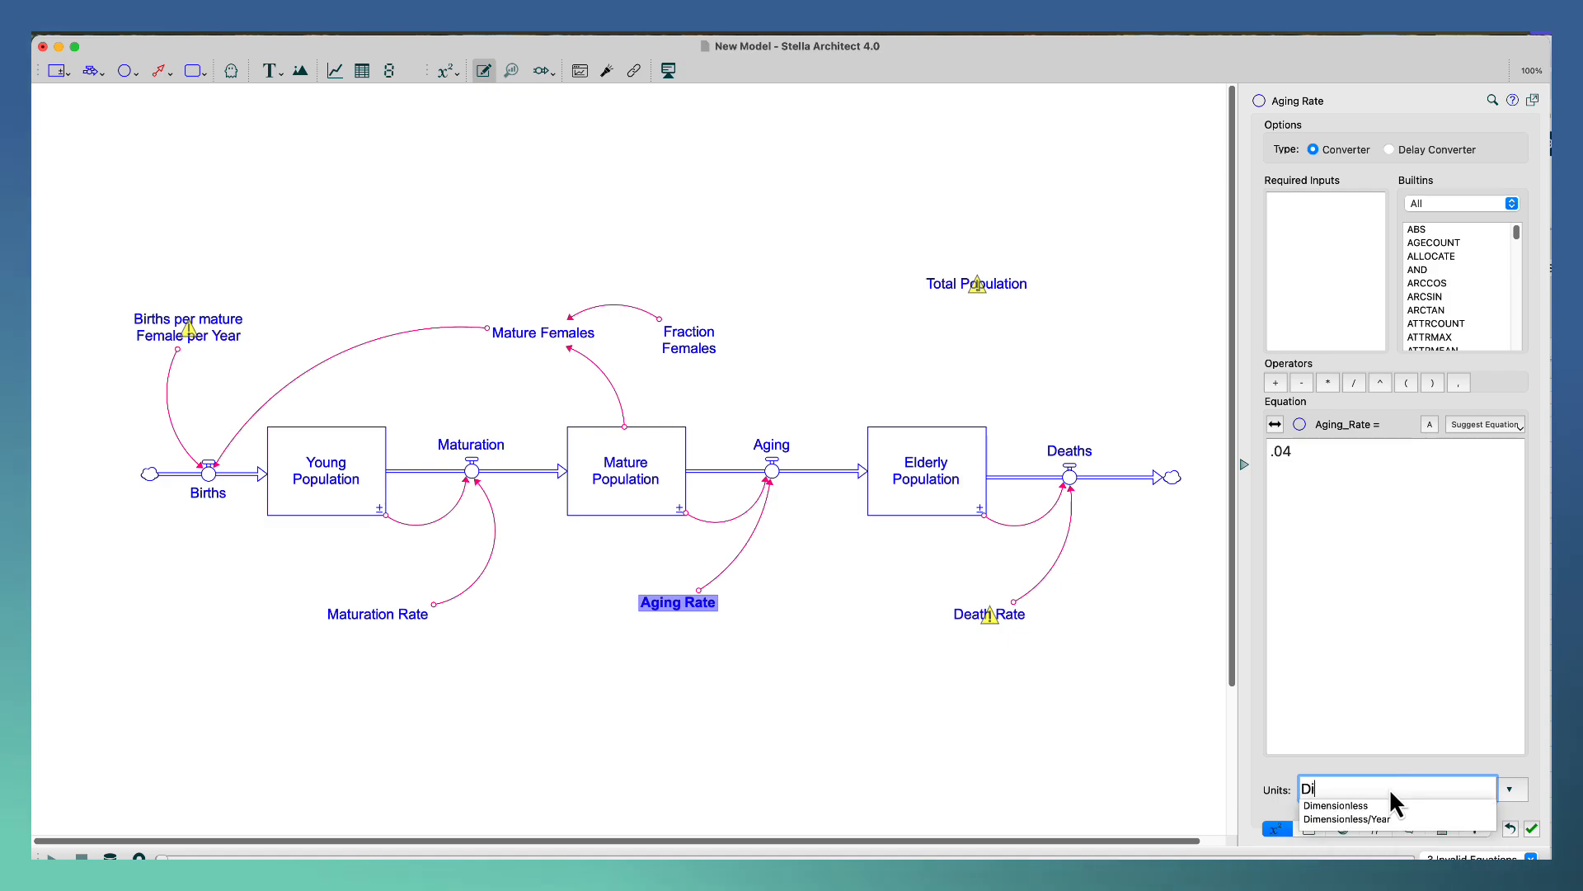
click(1379, 819)
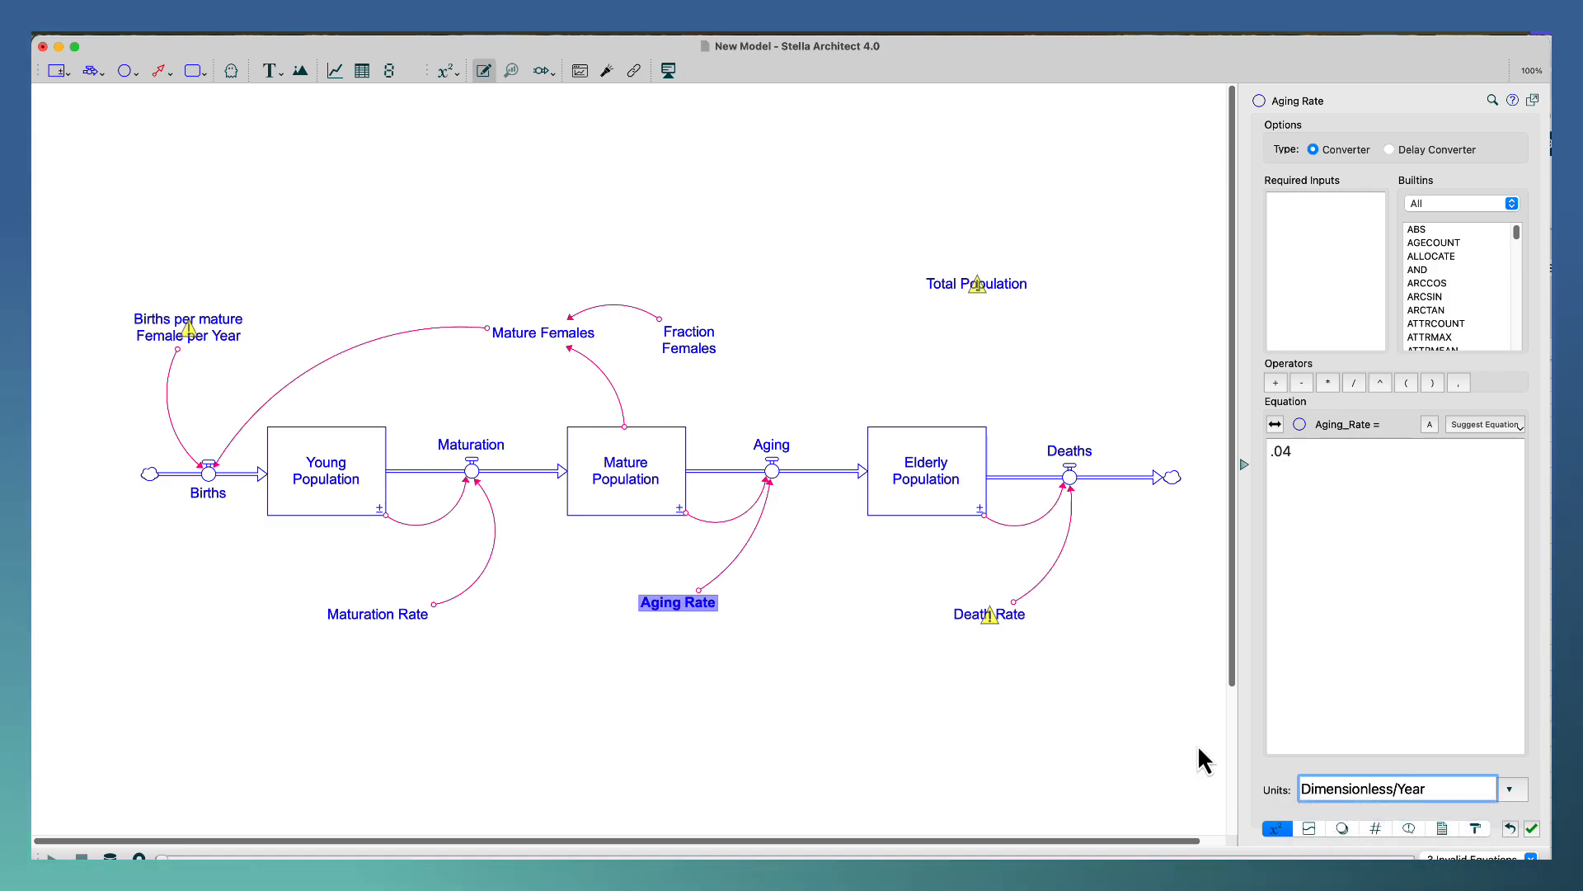
click(1117, 699)
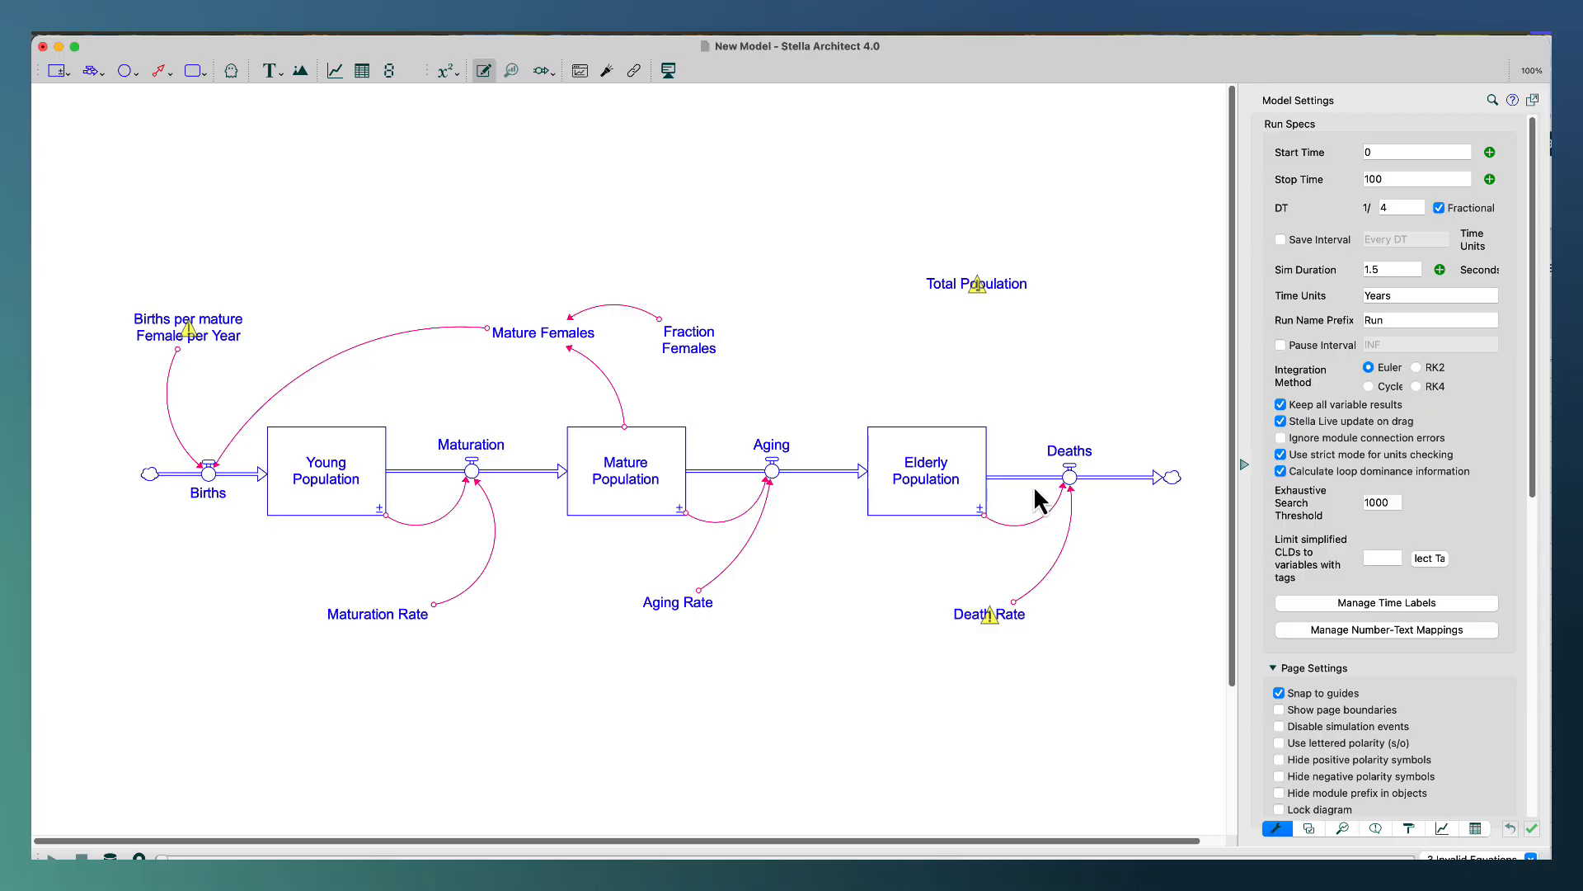
Switch to the Excel workbook and change the Years value in G11 to 40.
mouse_move(1071, 480)
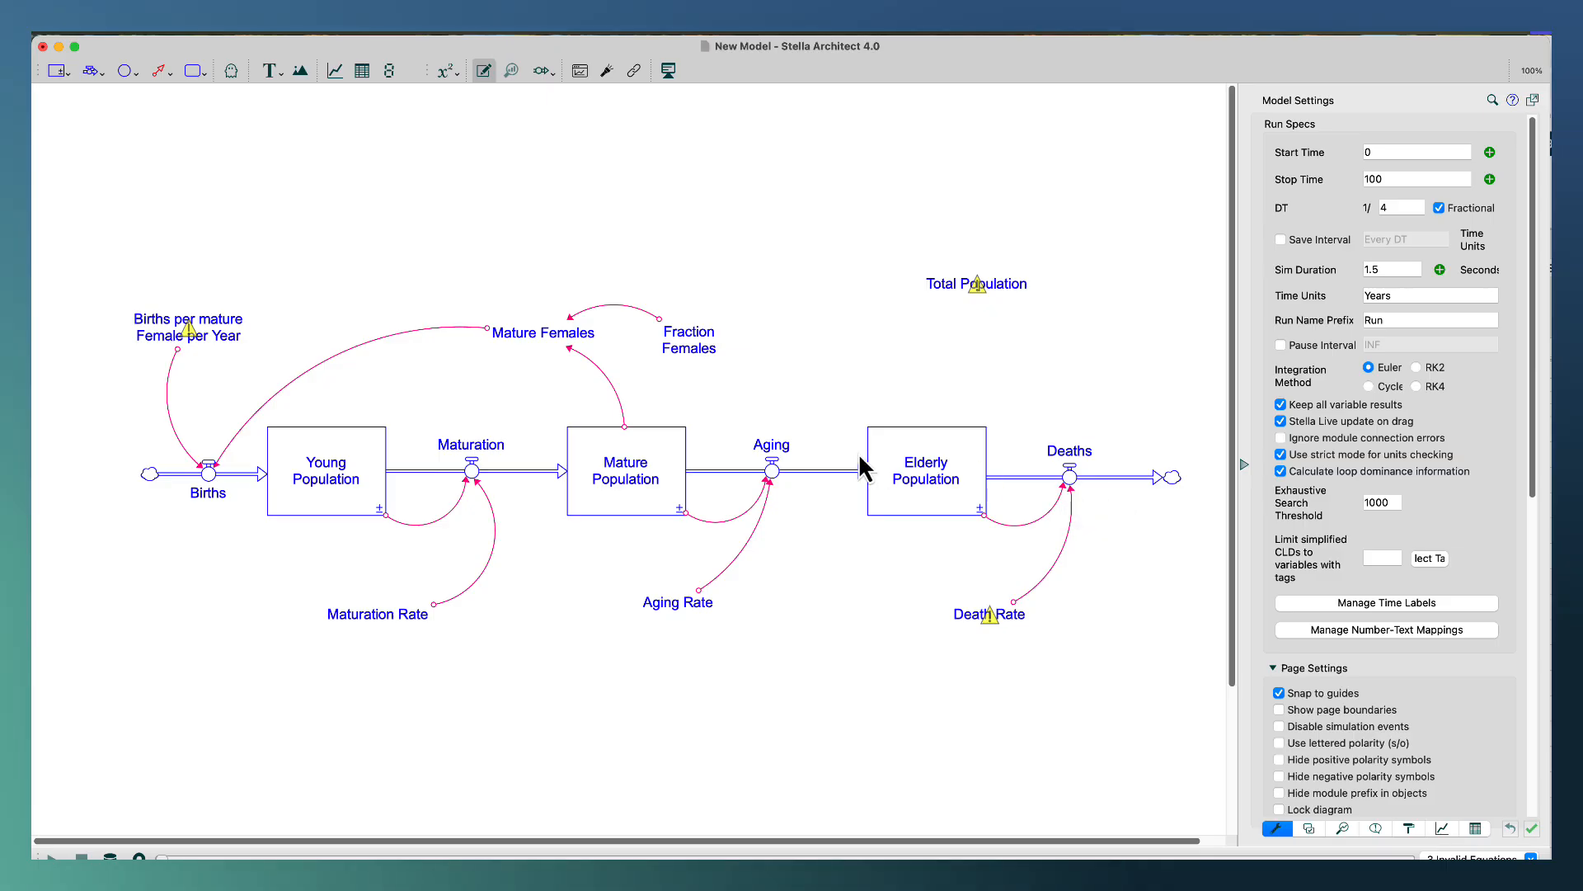
mouse_move(937, 463)
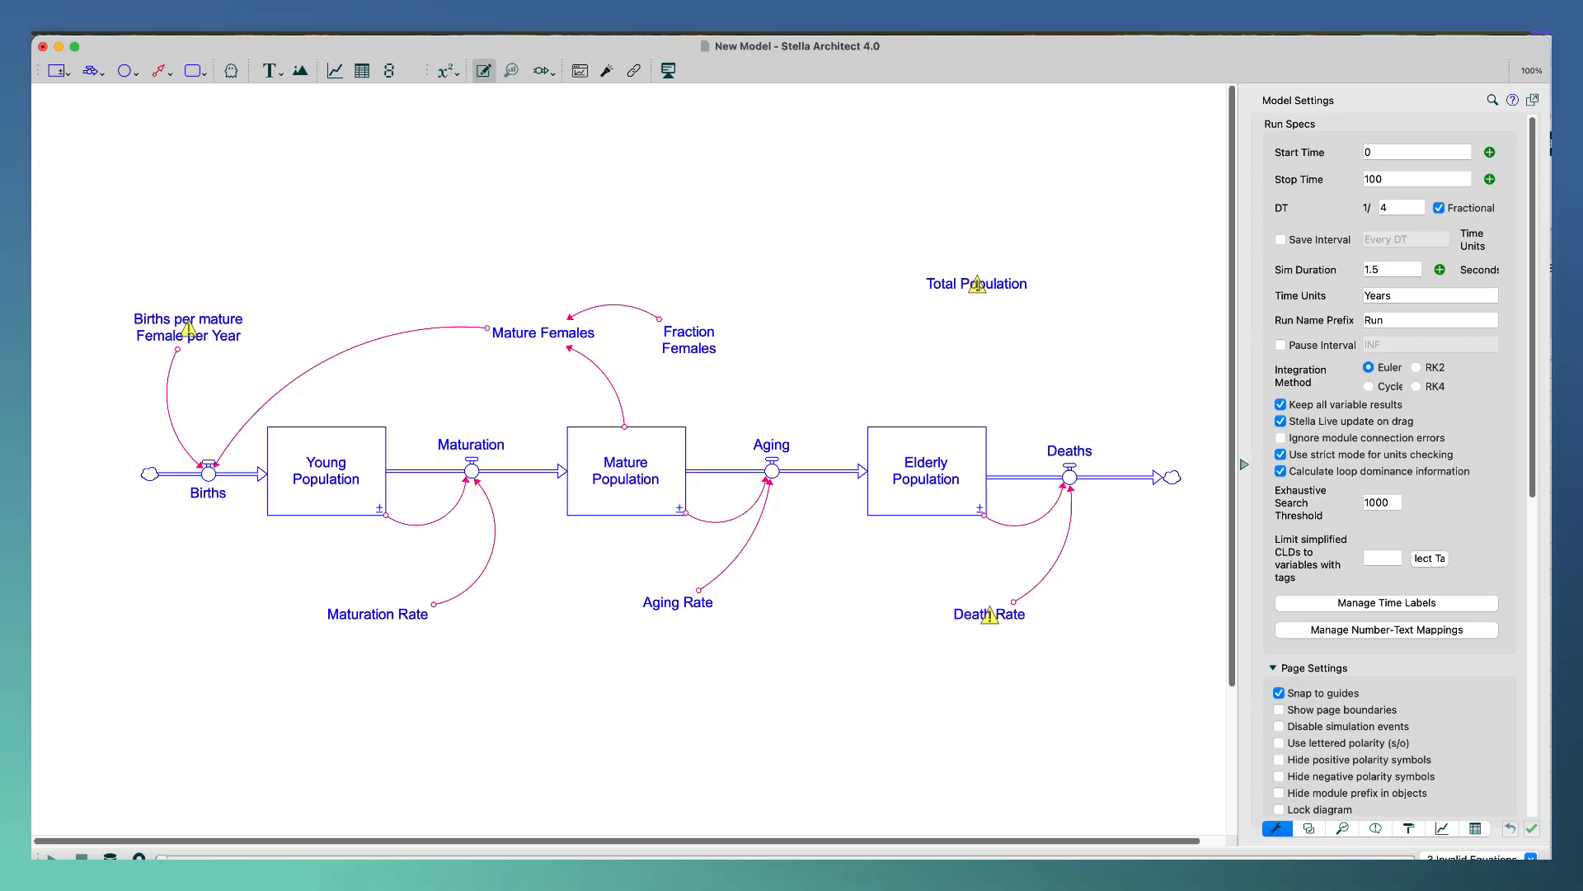
key(super+Tab)
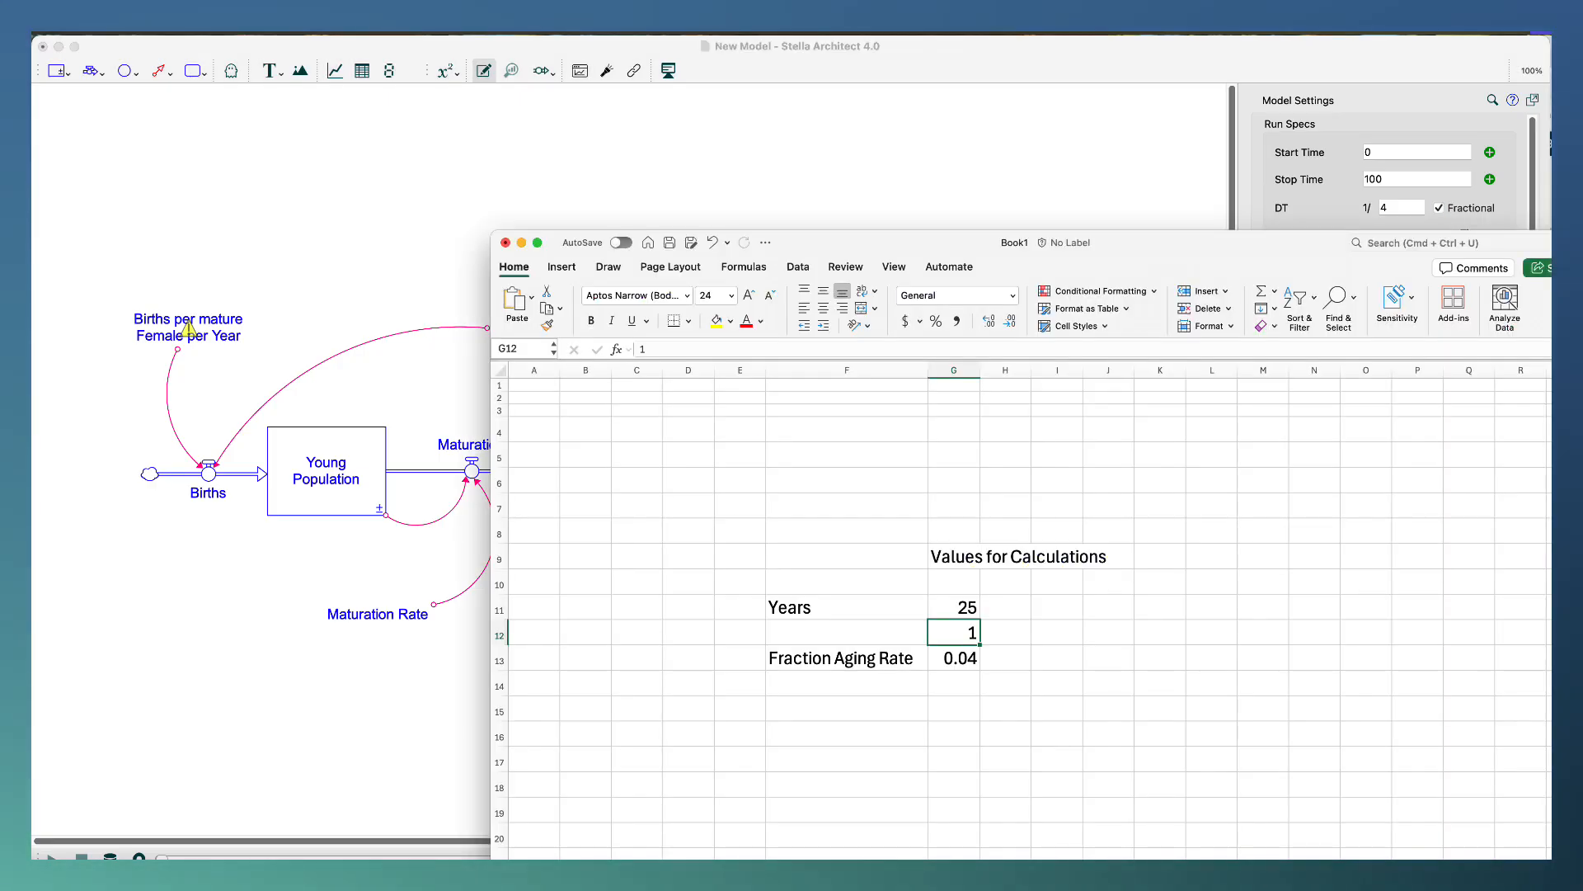
click(957, 612)
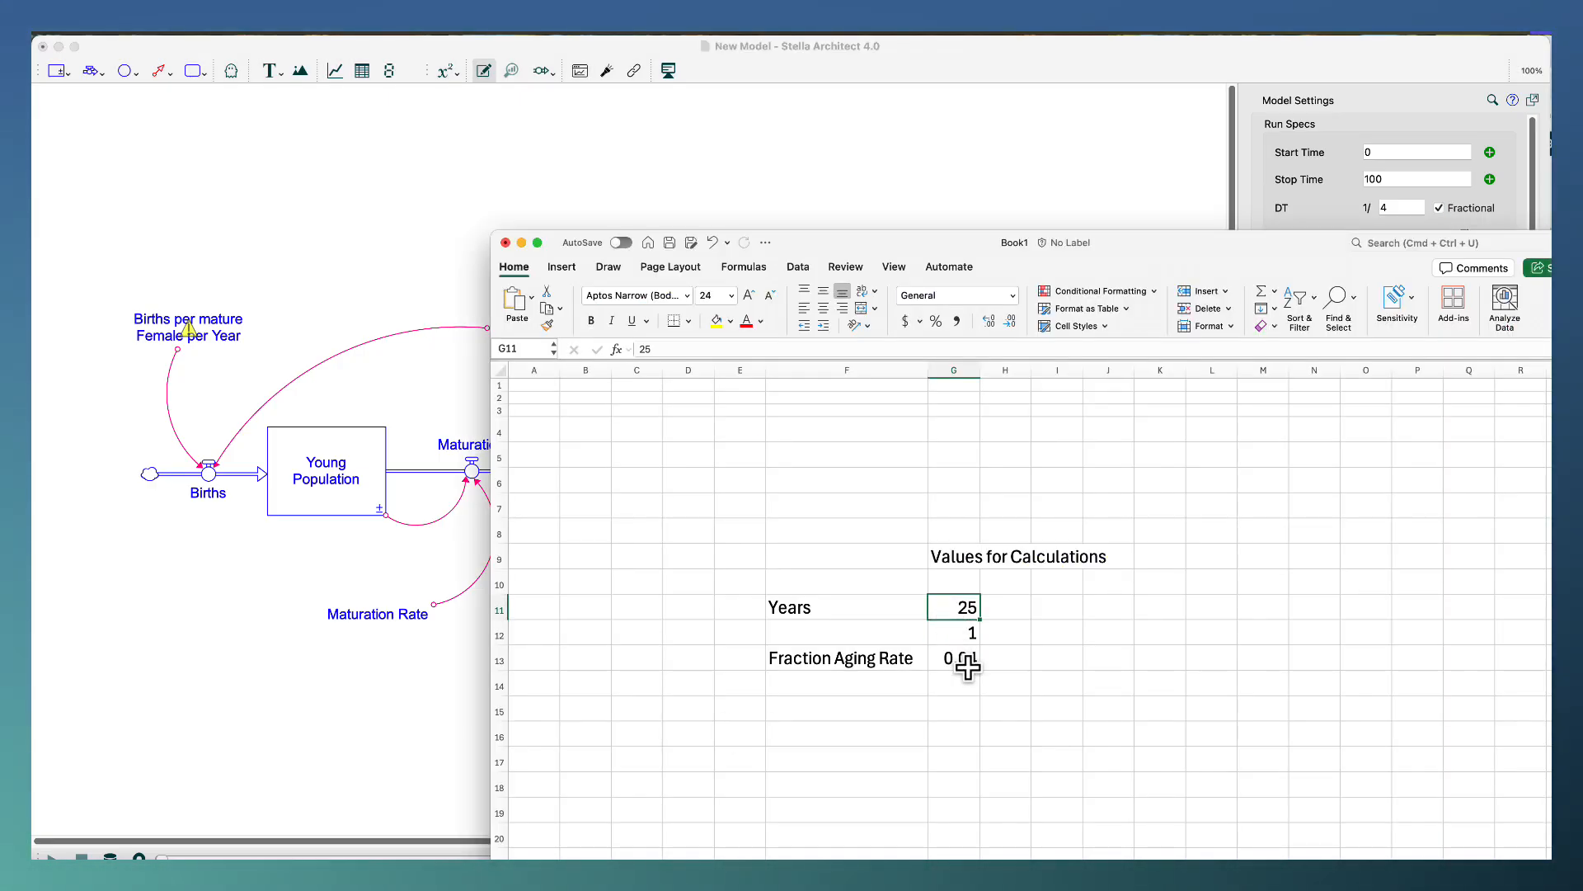
text(40)
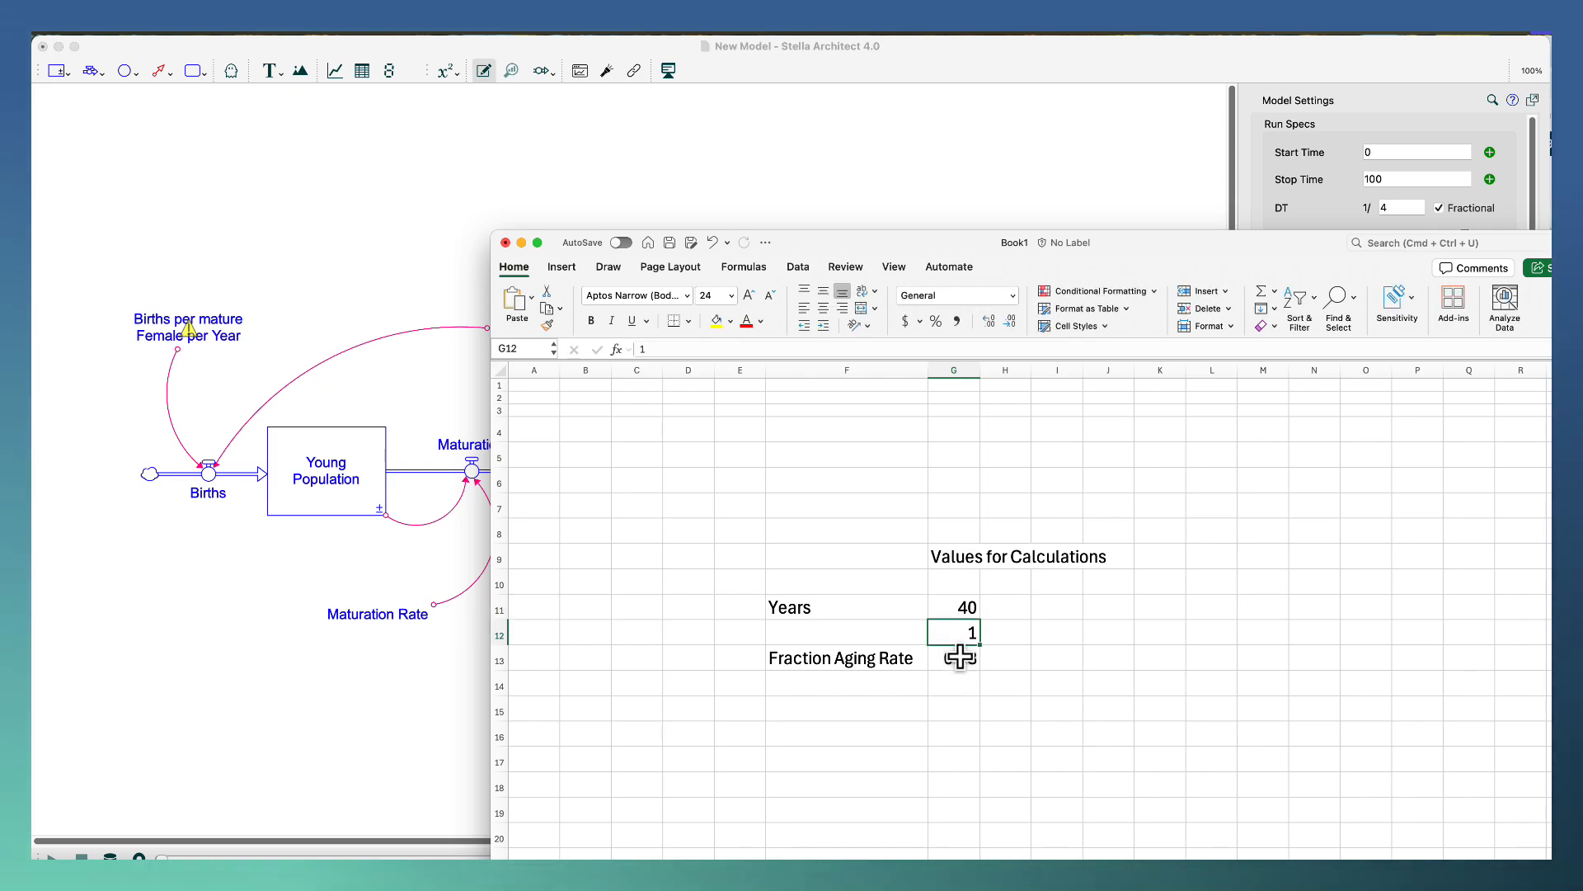
Return to the Stella model and set the Death Rate converter to .03 with units Dimensionless/Year.
click(433, 569)
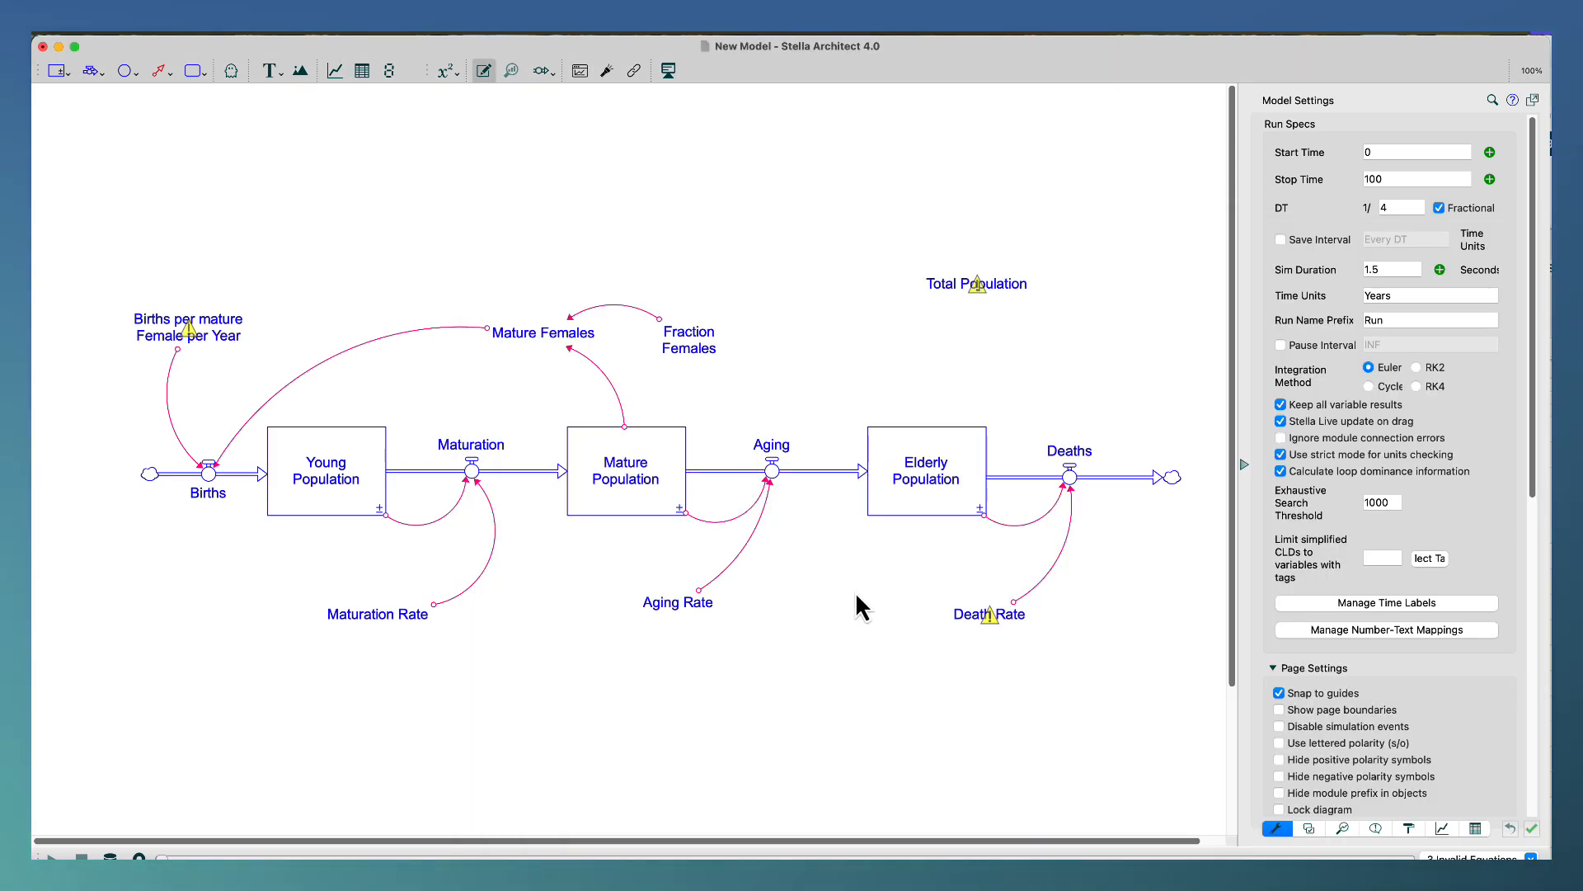
click(965, 623)
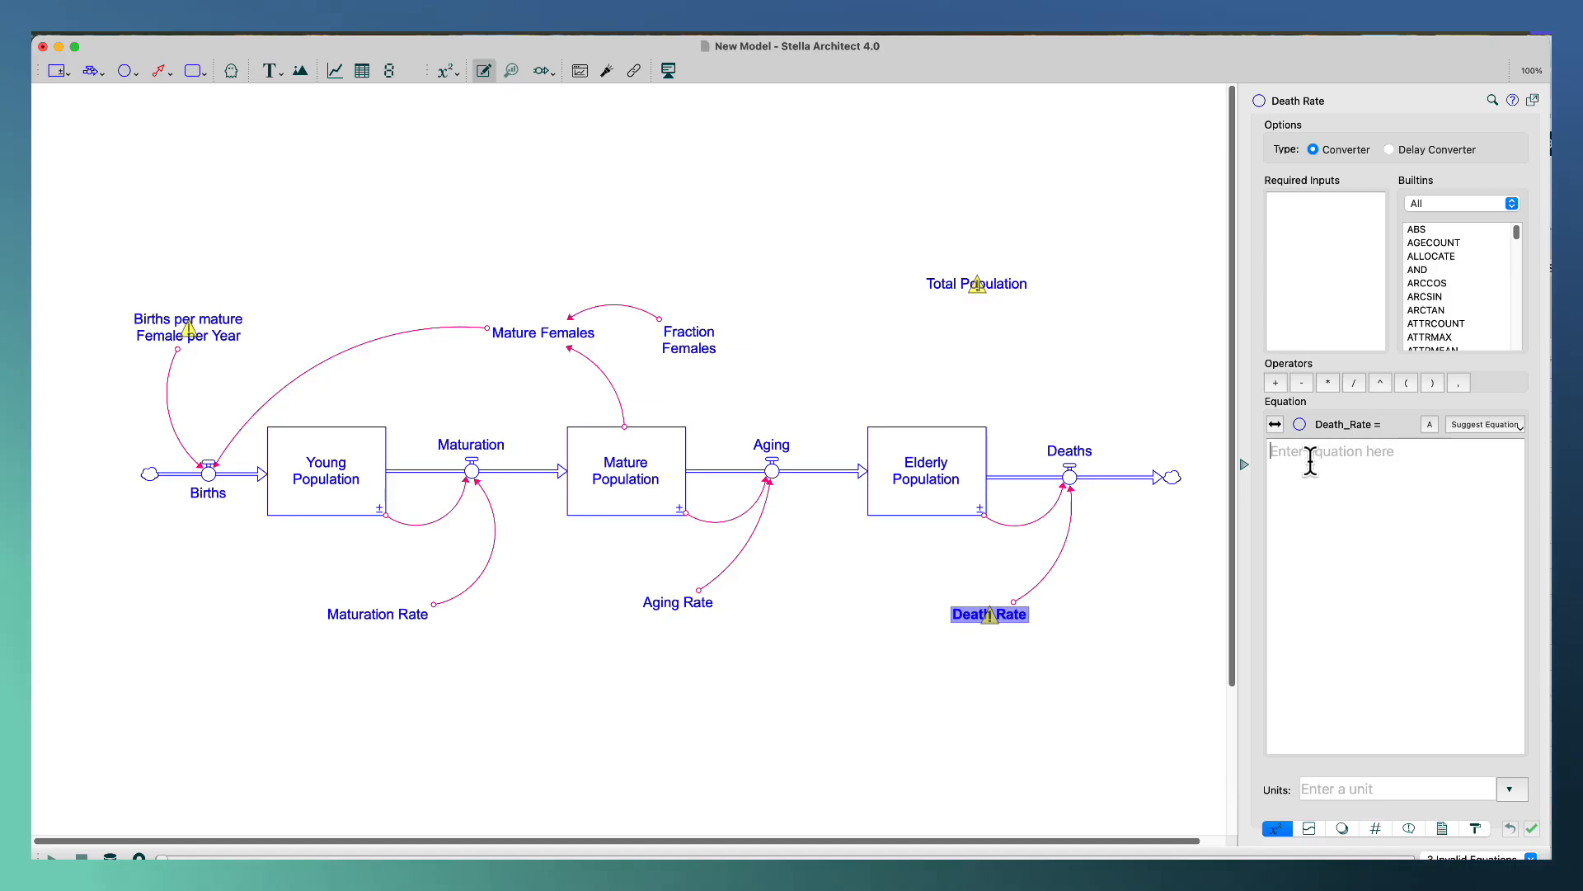
text(.03)
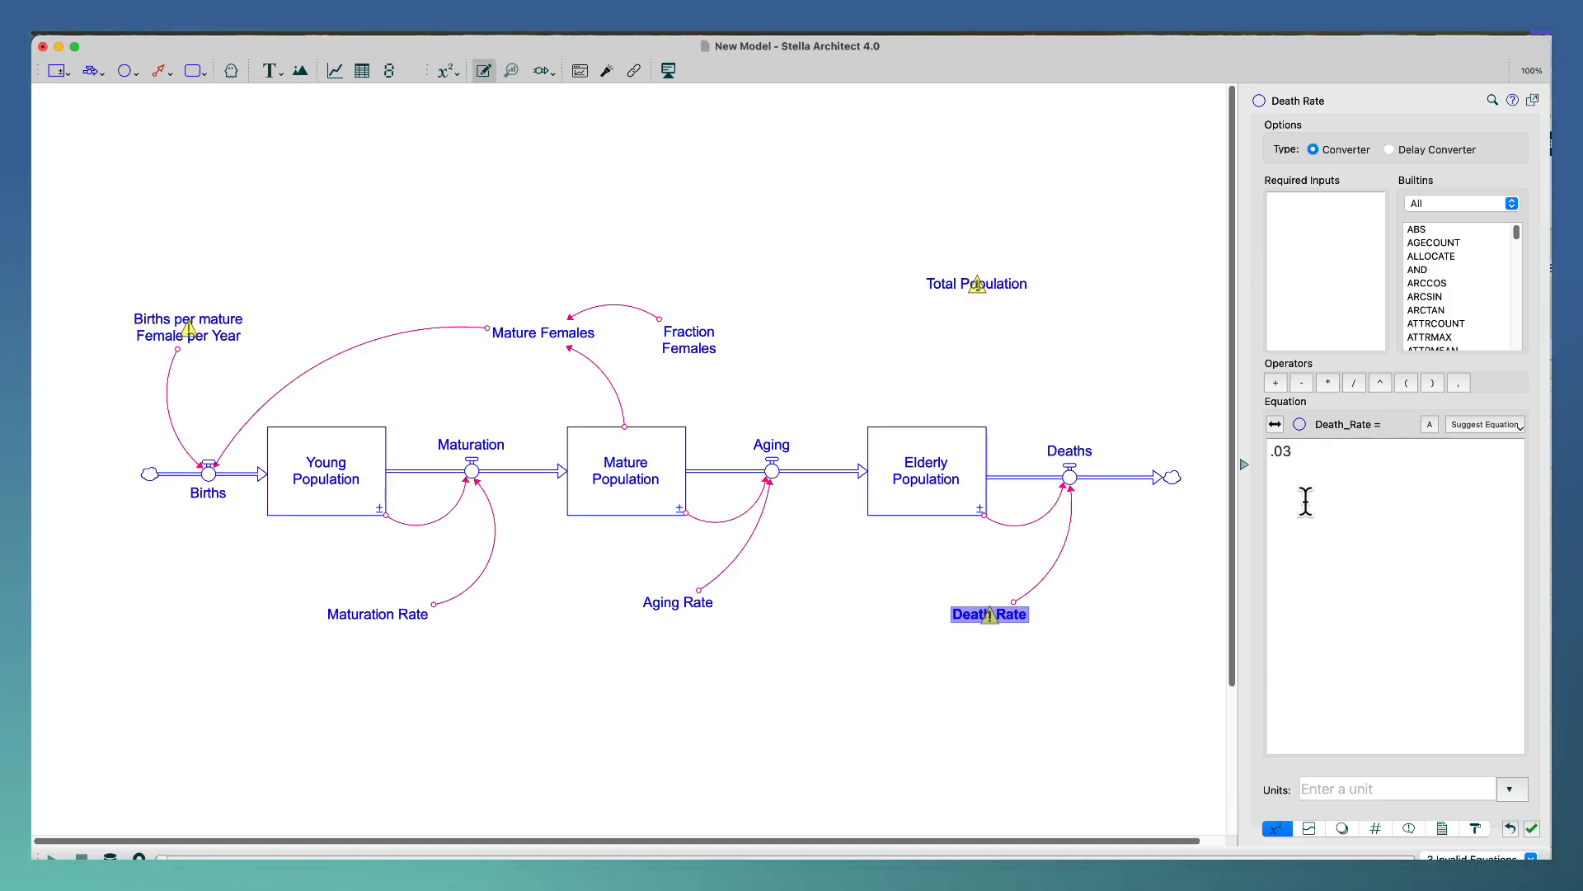
click(1344, 785)
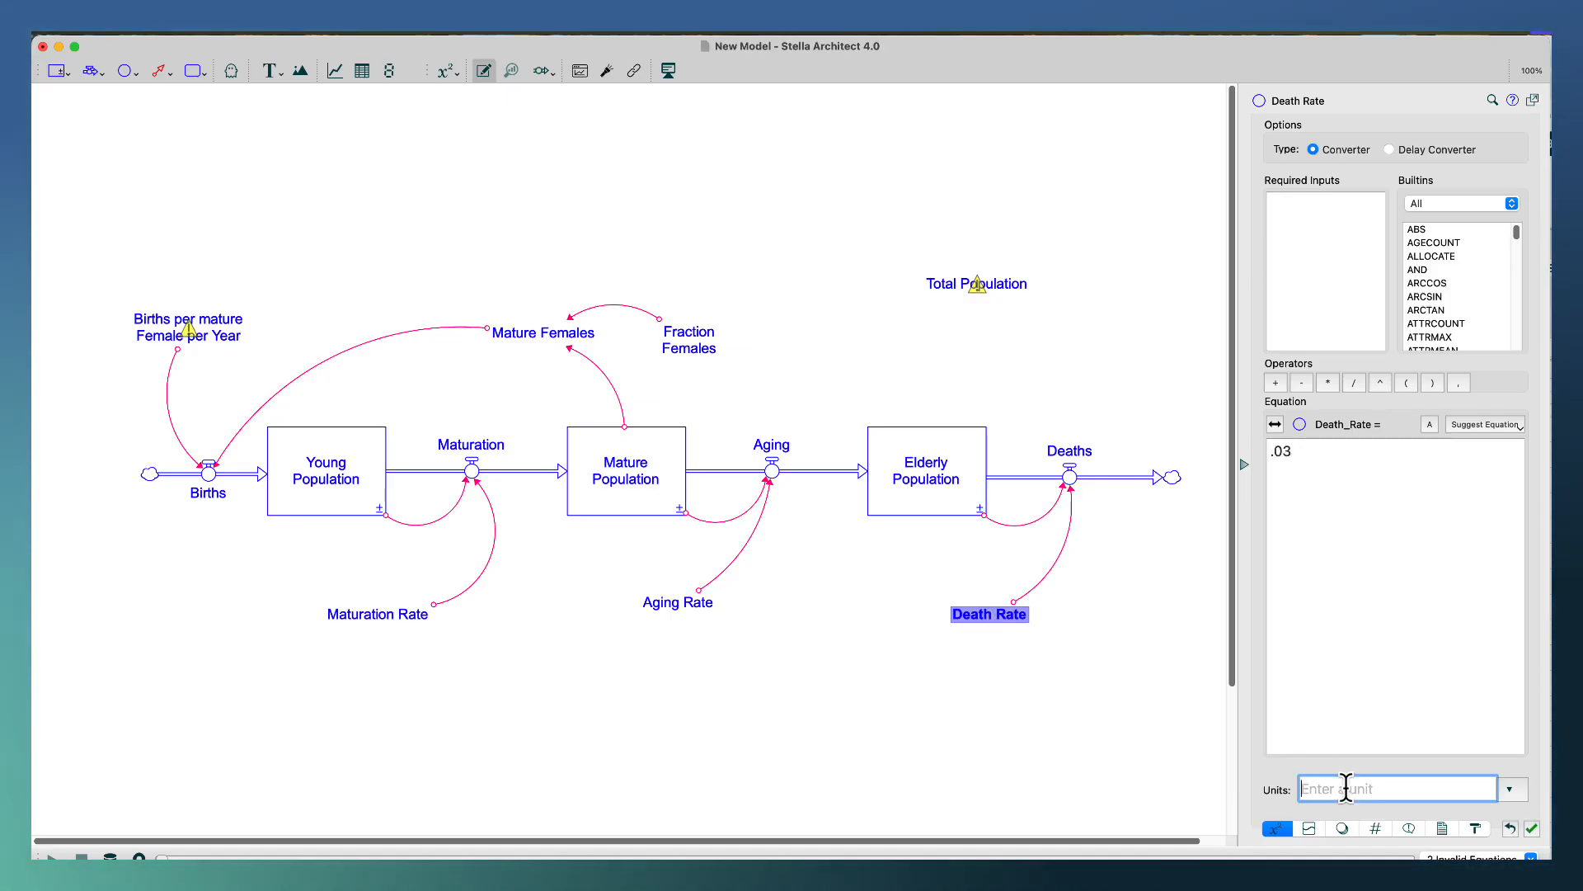
text(Di)
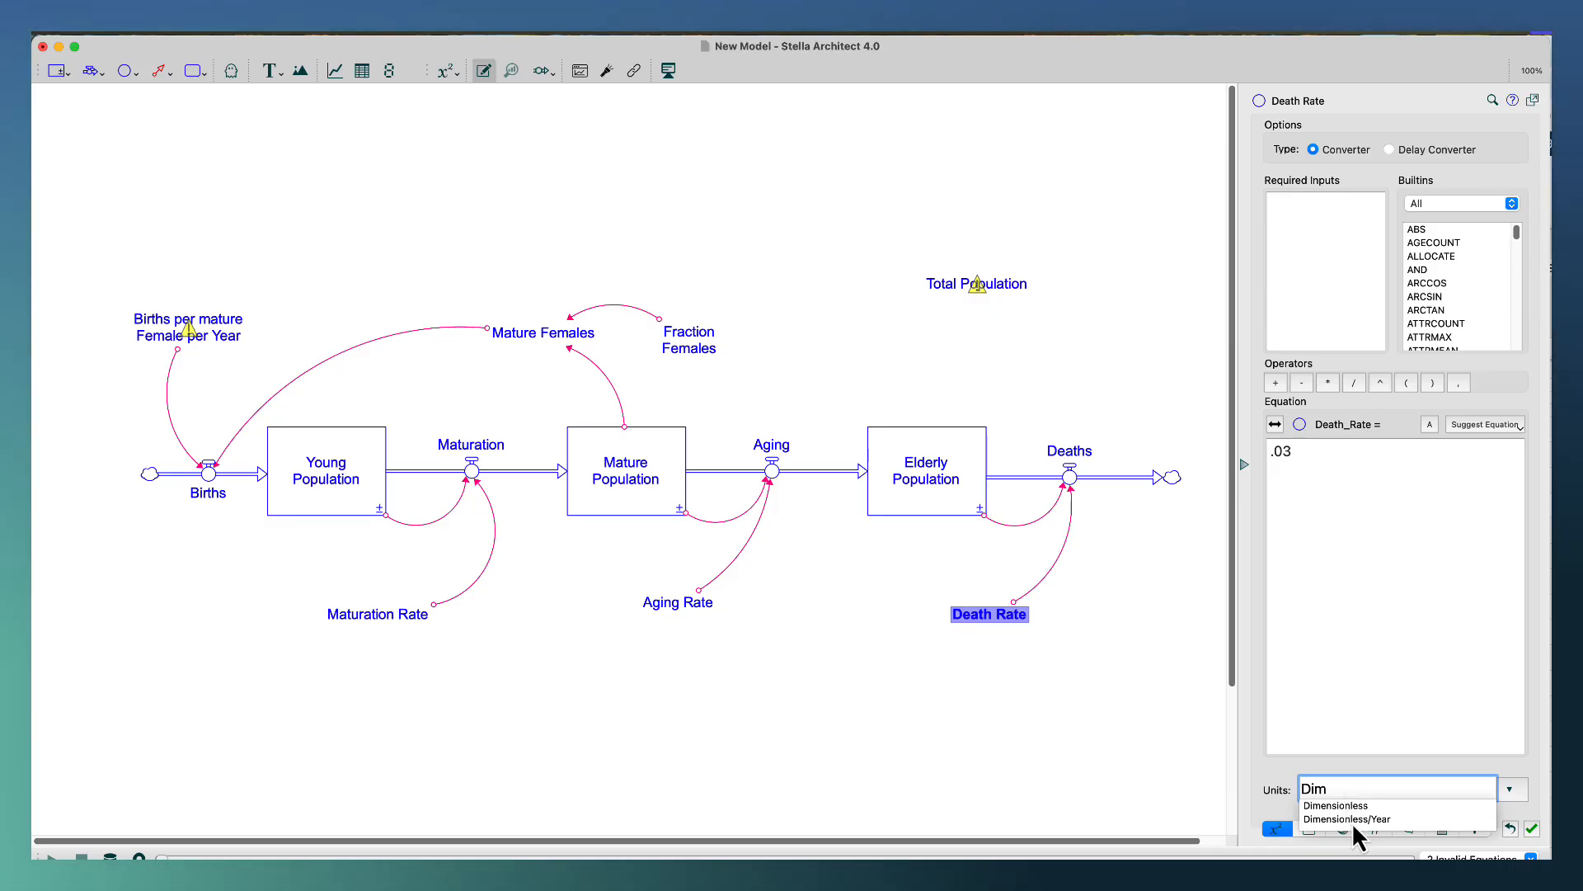
text(m)
click(1353, 819)
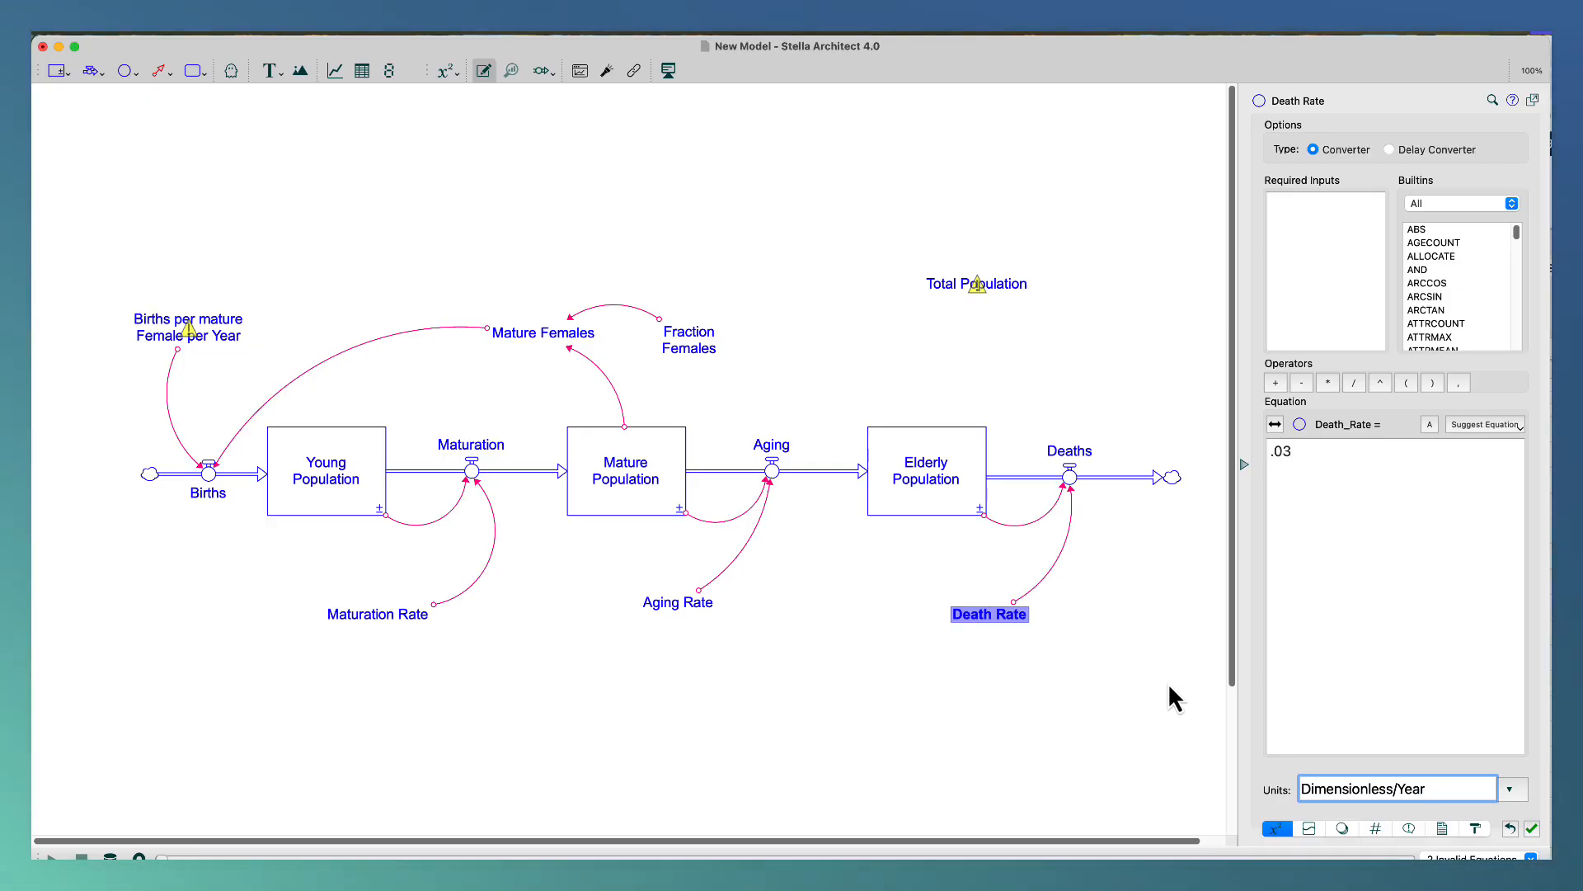
Change the Total Population converter to a Summing Converter.
click(1108, 632)
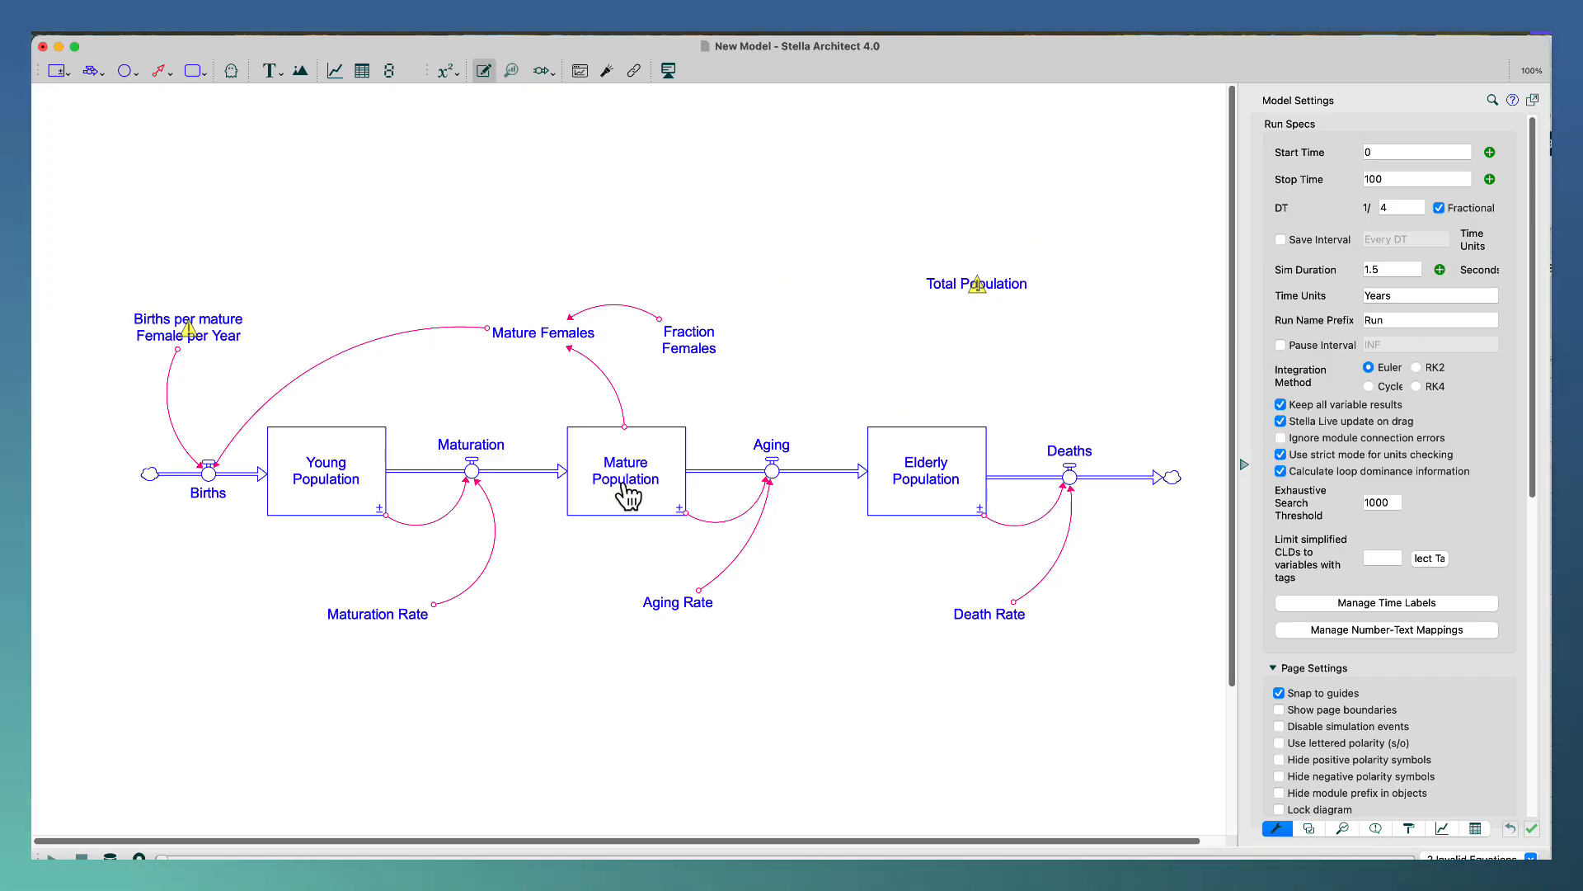
click(983, 288)
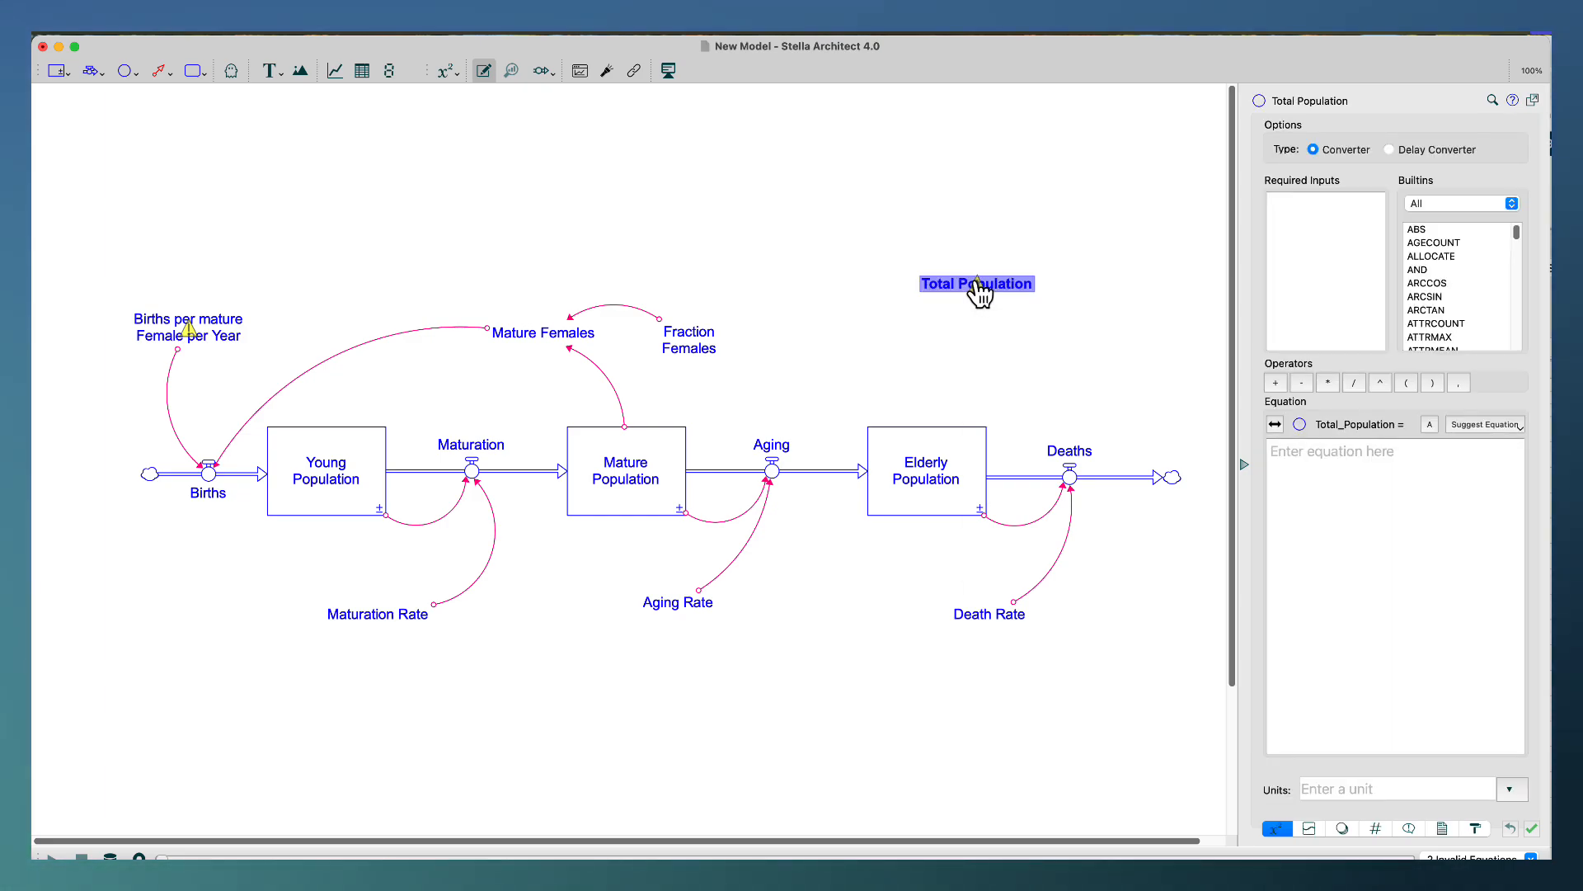
right_click(975, 282)
mouse_move(995, 490)
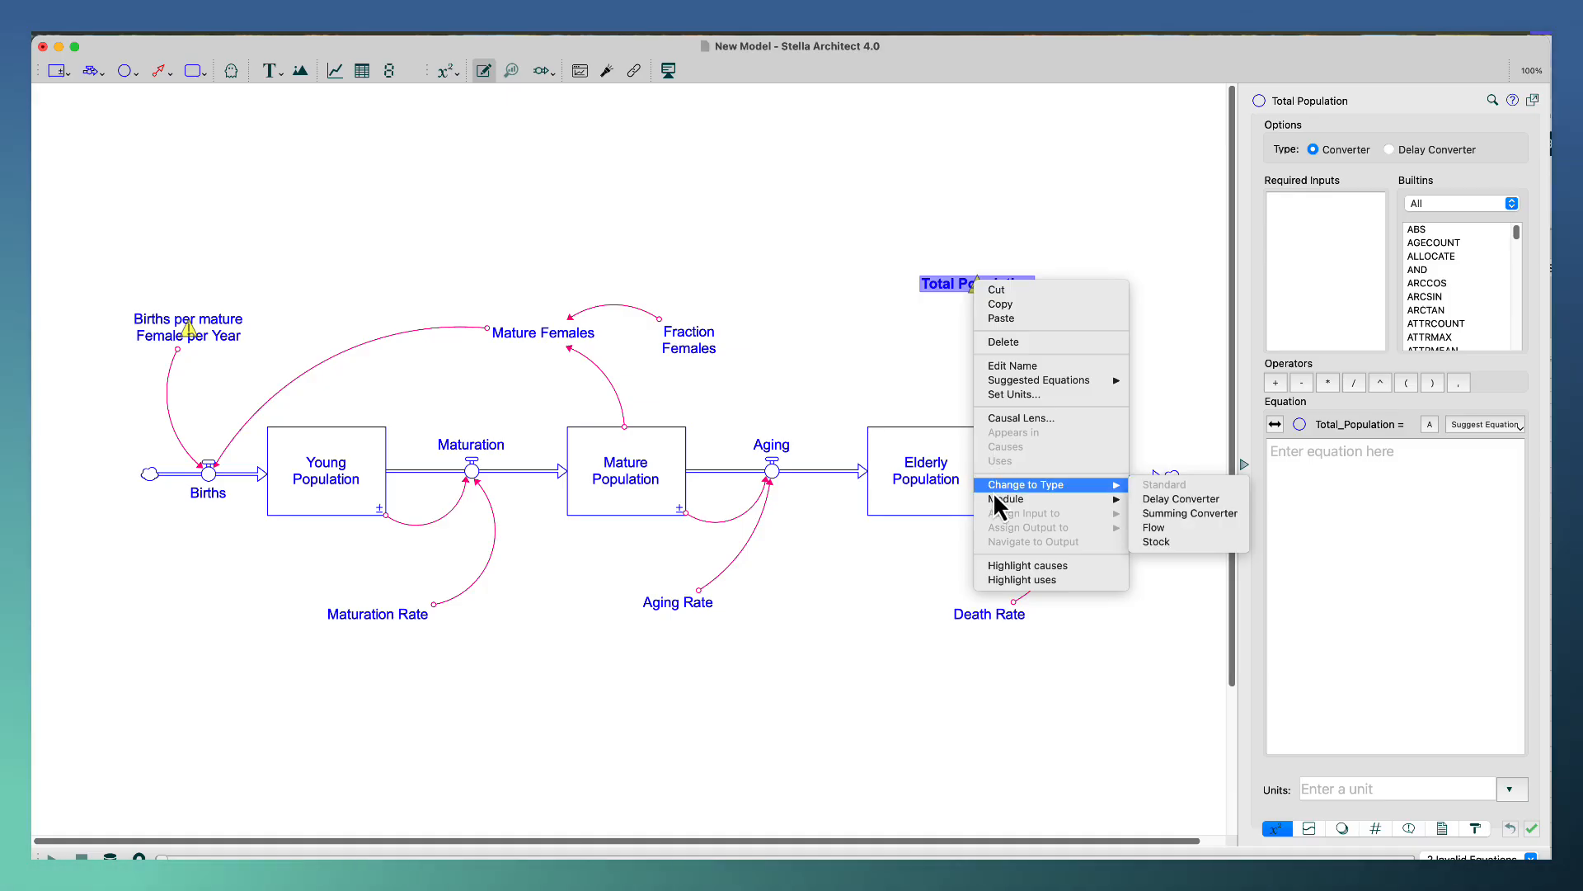
click(1182, 513)
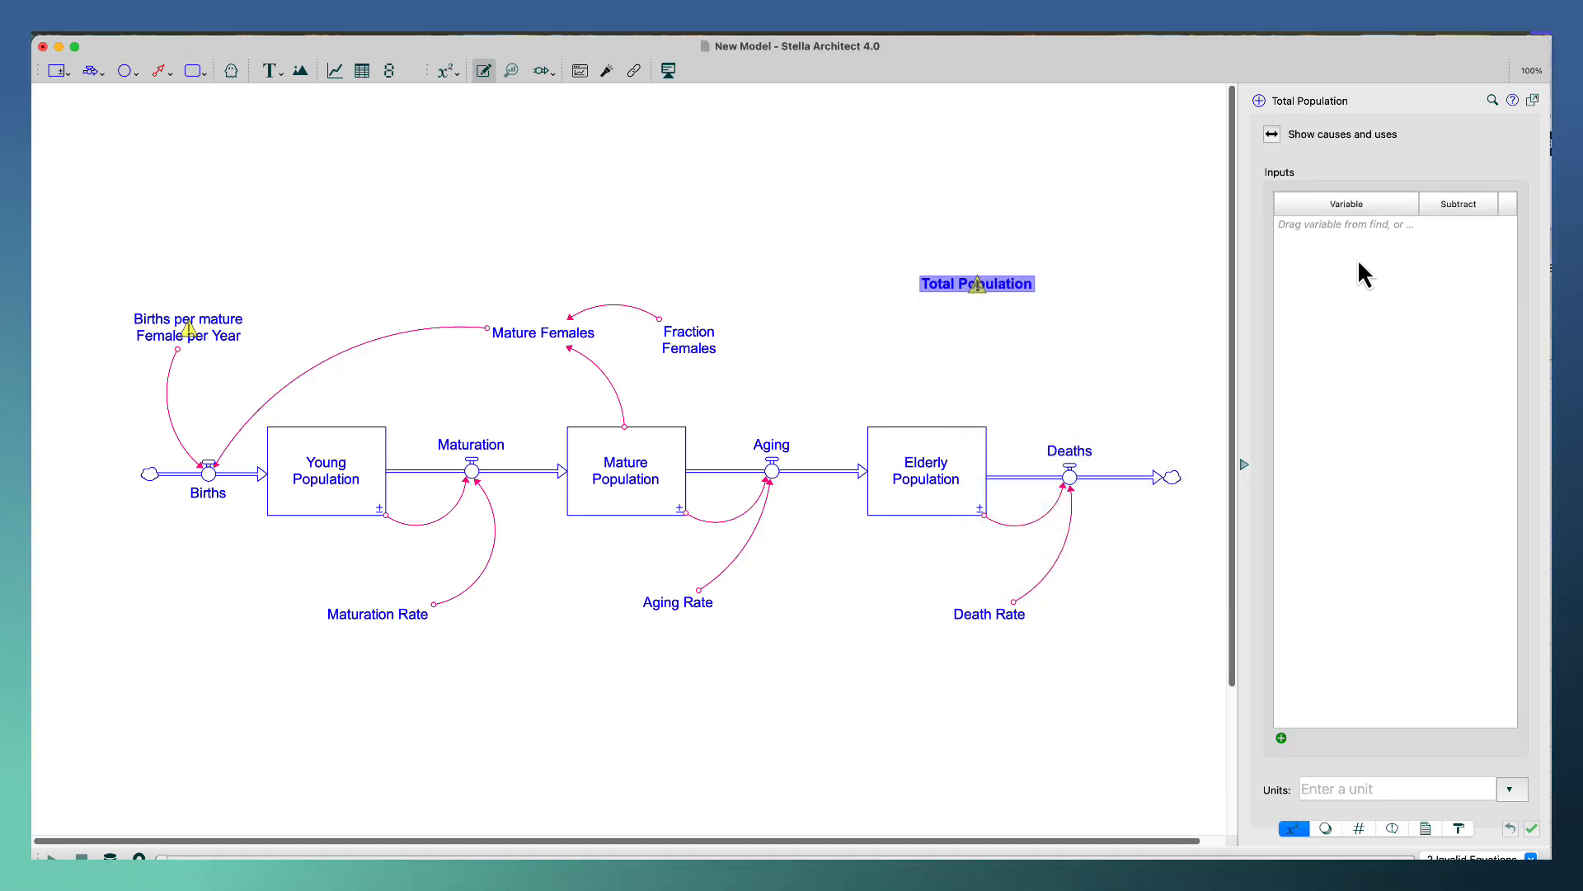
Add Young Population, Mature Population and Elderly Population as the inputs summed by Total Population.
click(1281, 738)
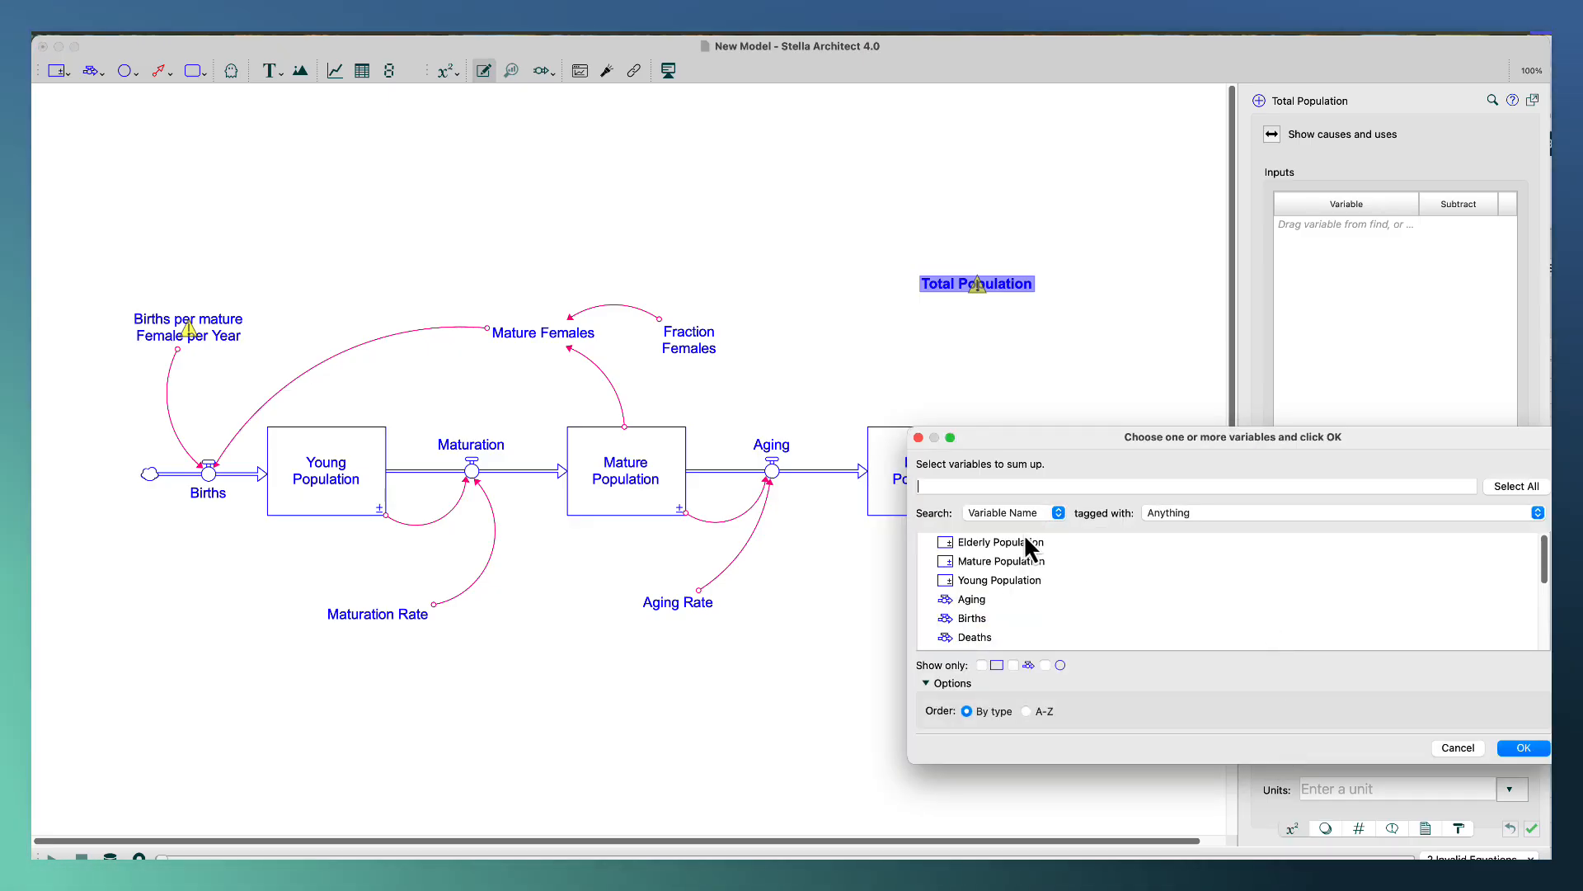
click(996, 581)
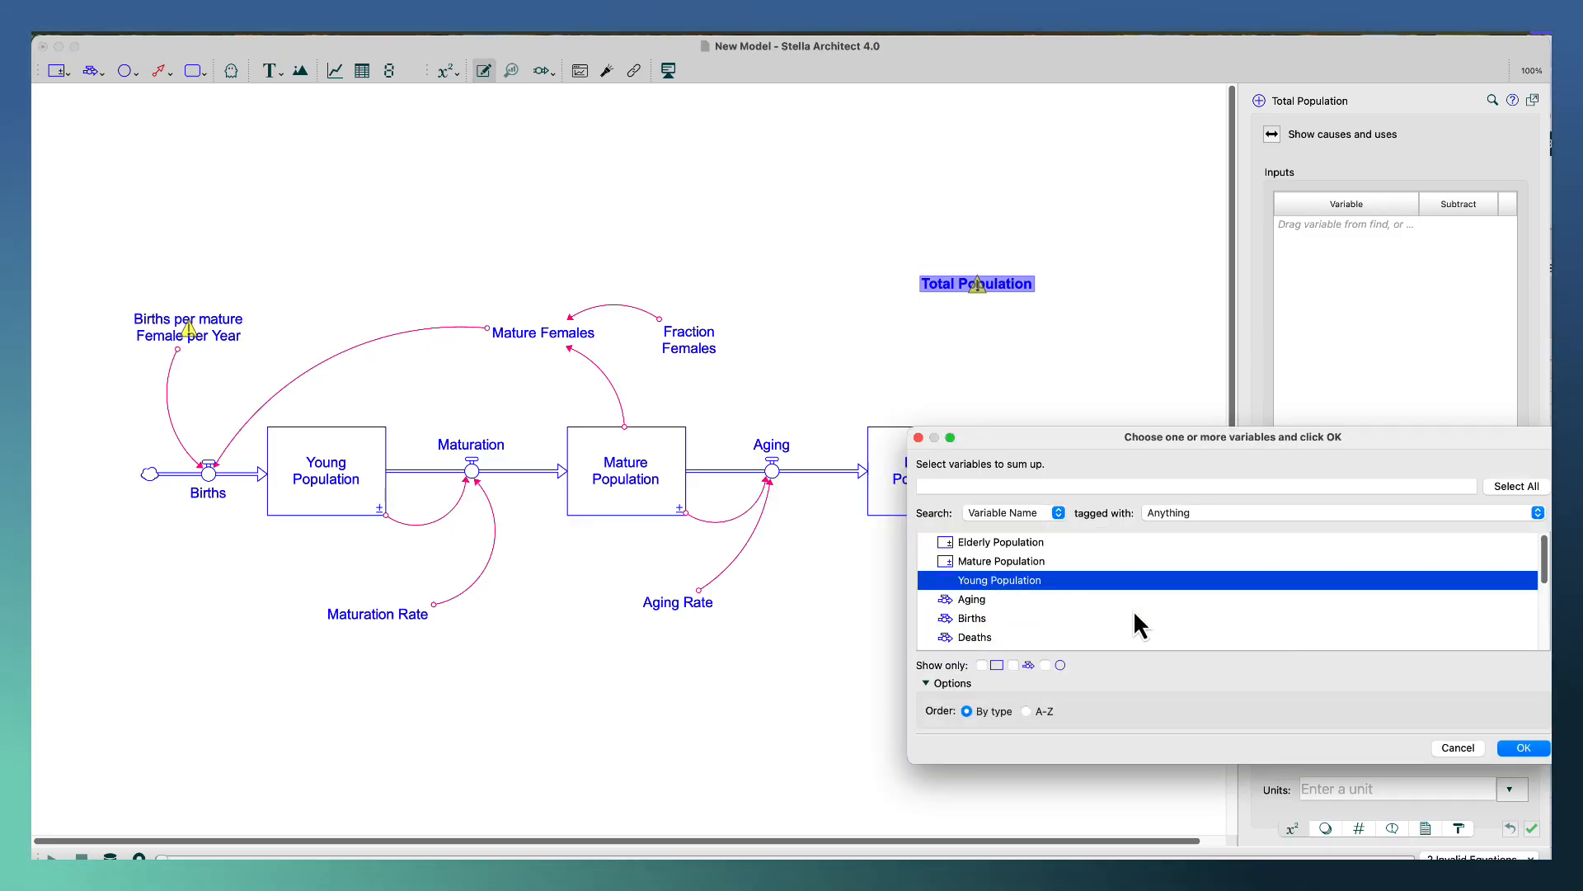
click(1522, 748)
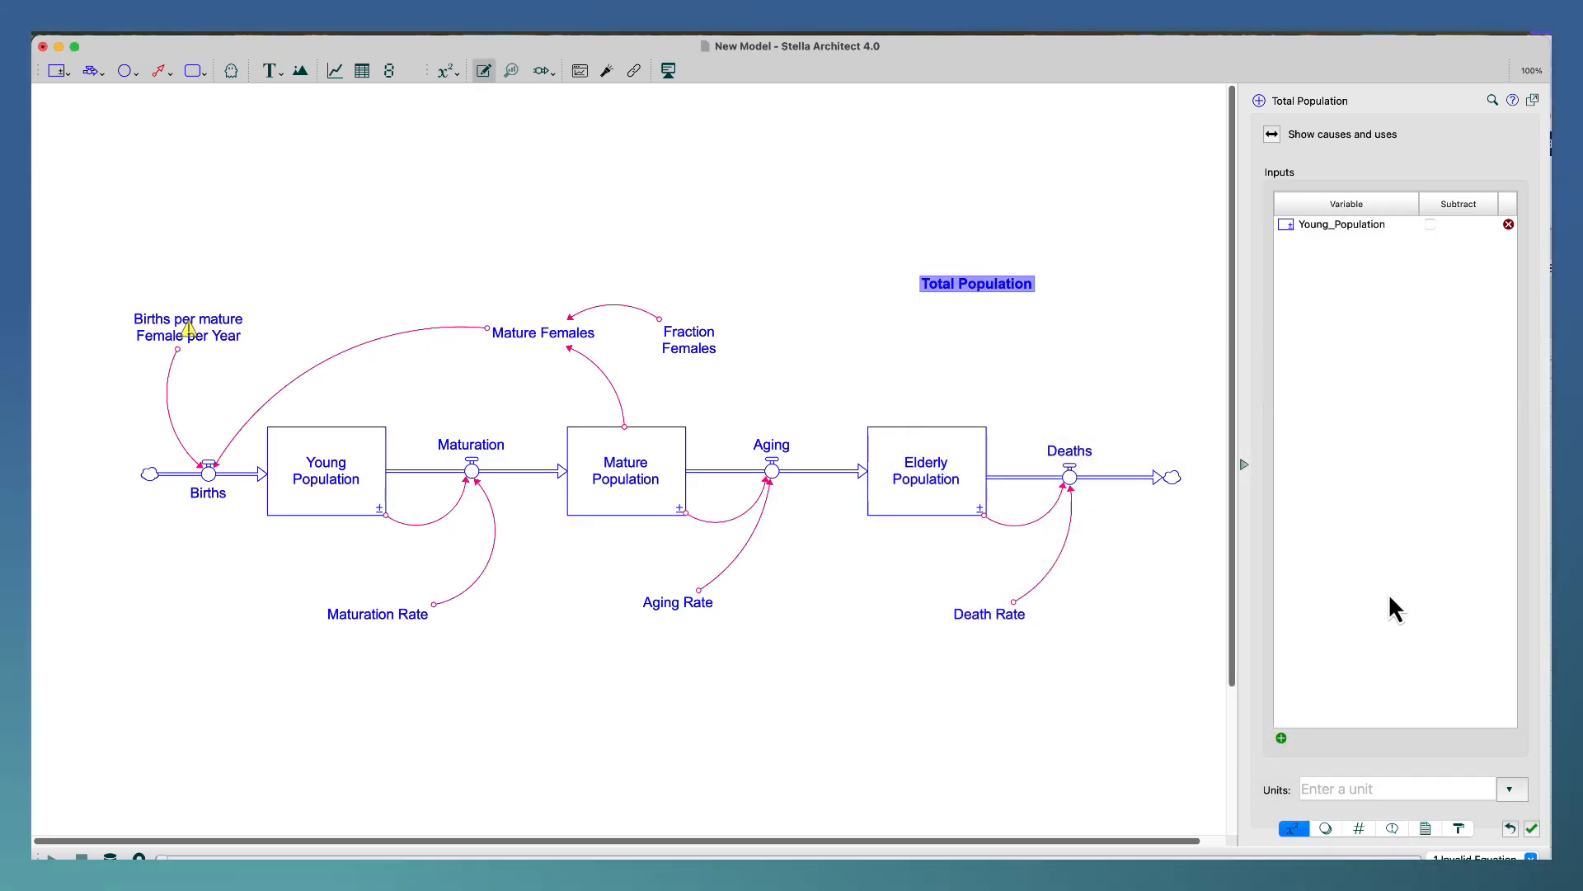
click(1281, 738)
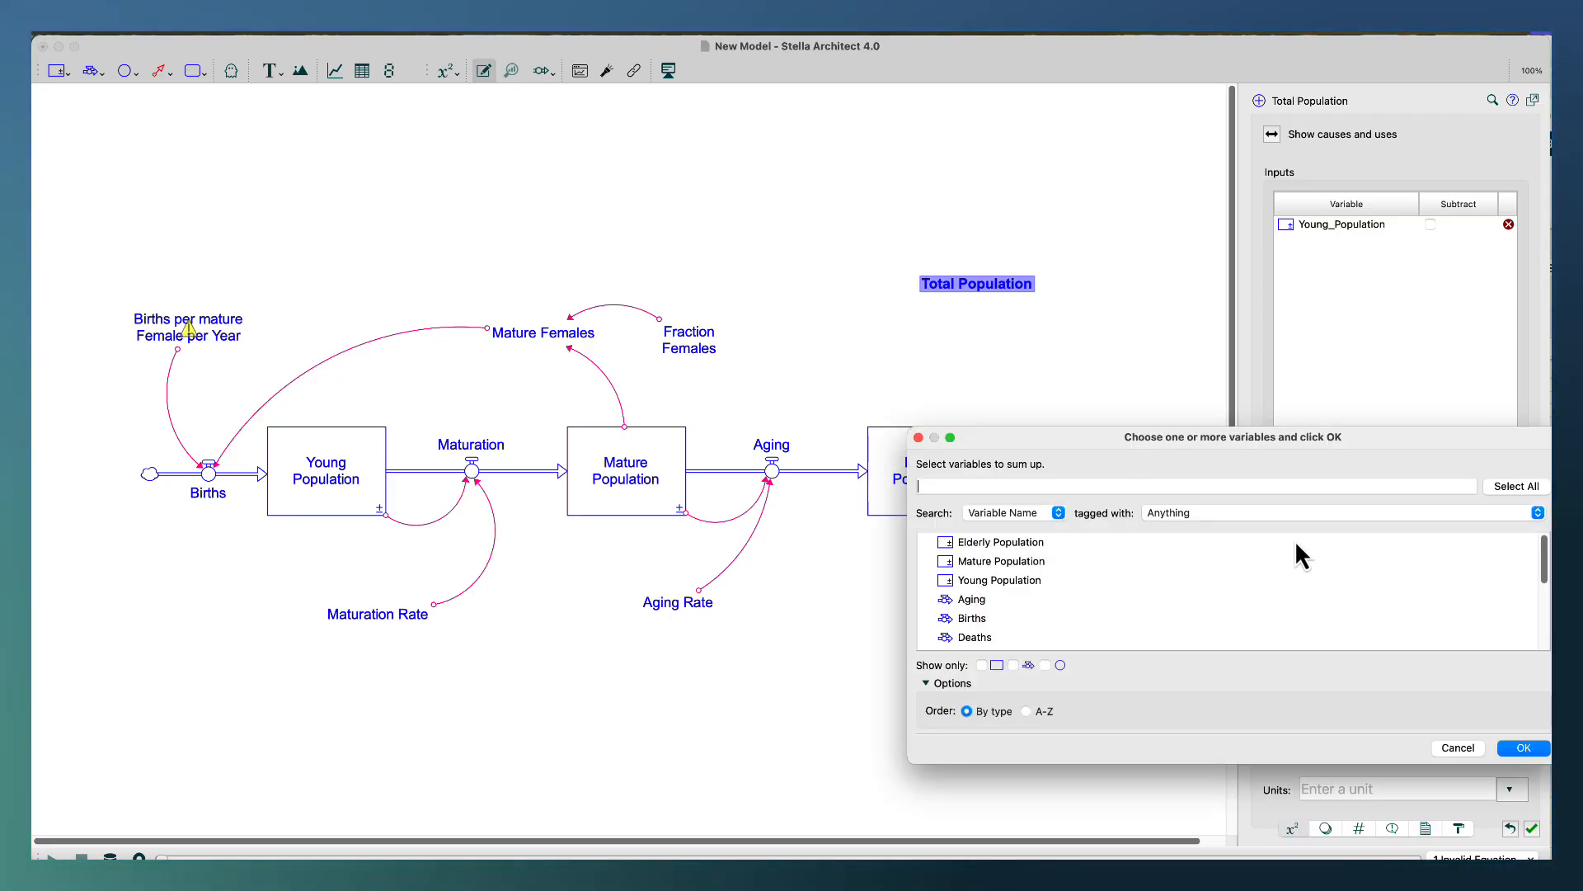
click(1021, 561)
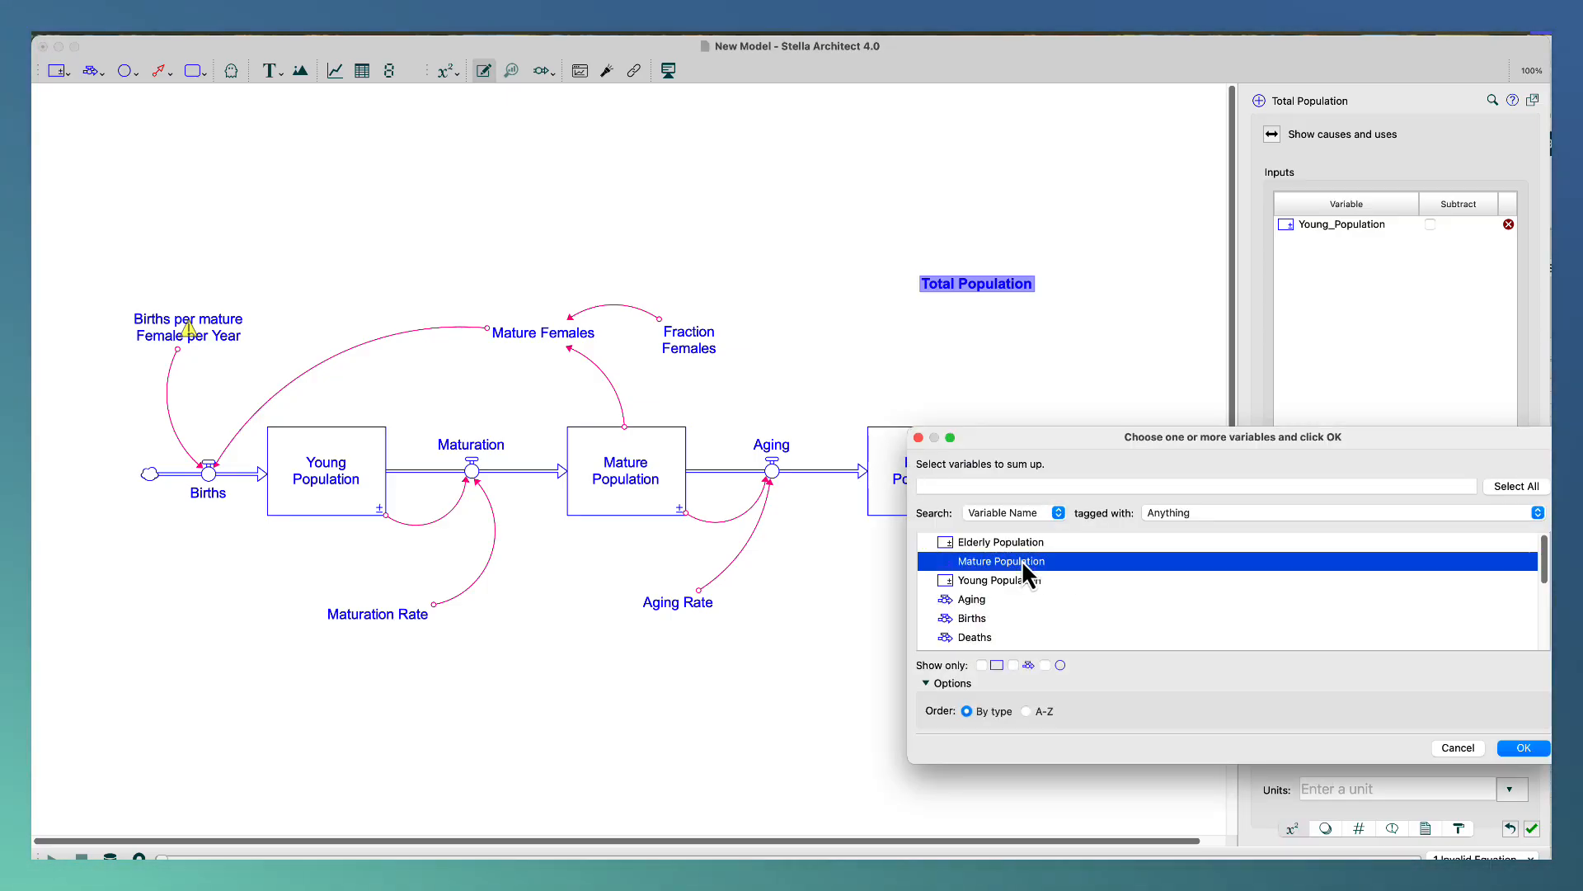
click(1522, 748)
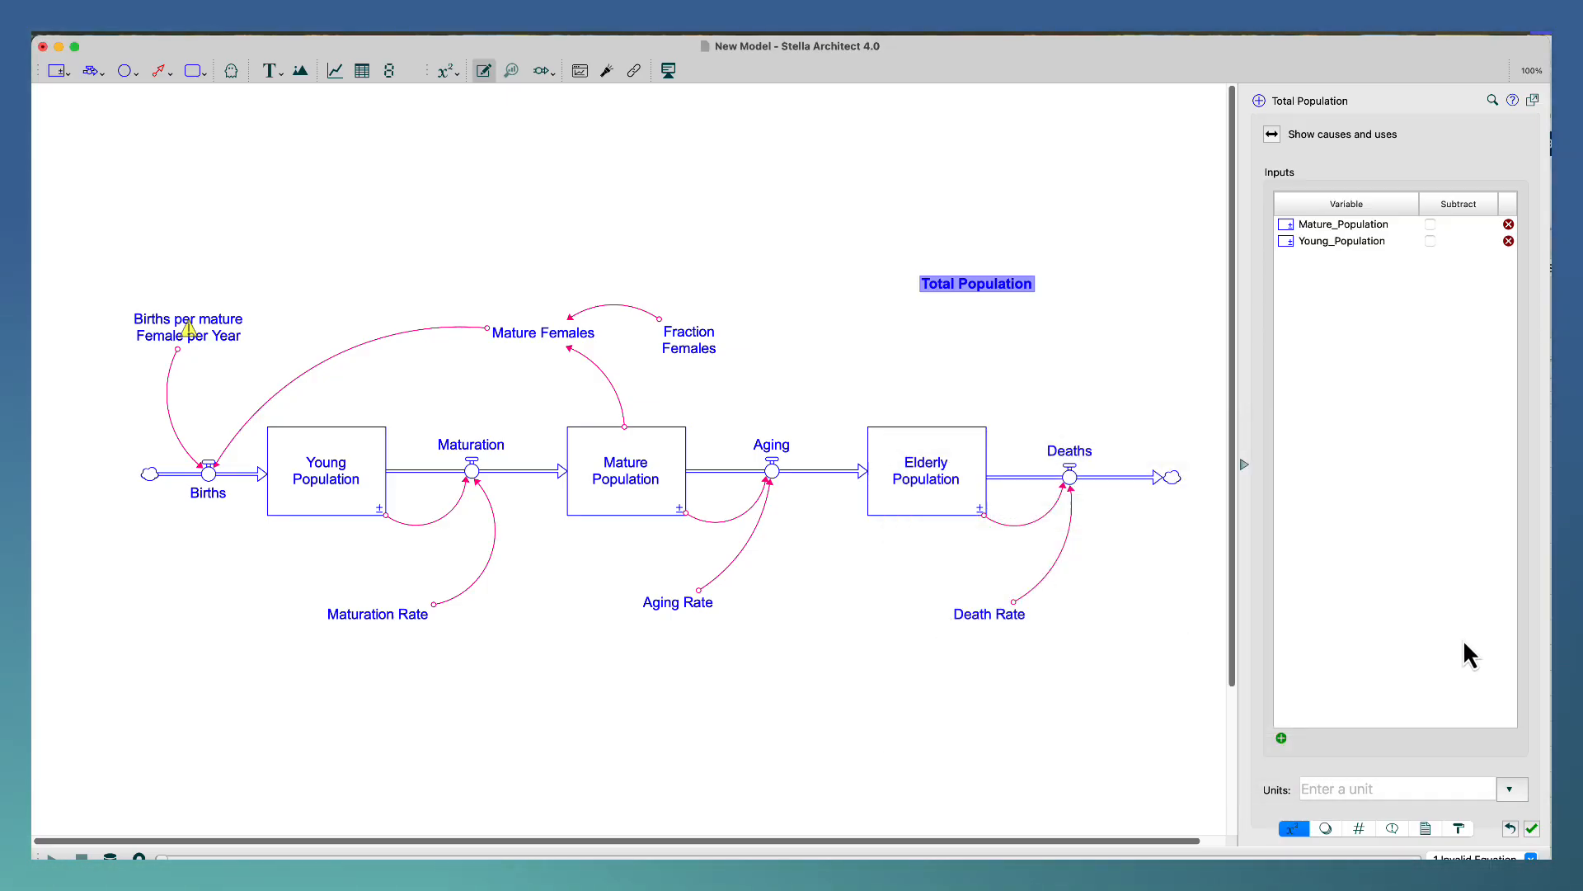
click(1281, 738)
click(997, 542)
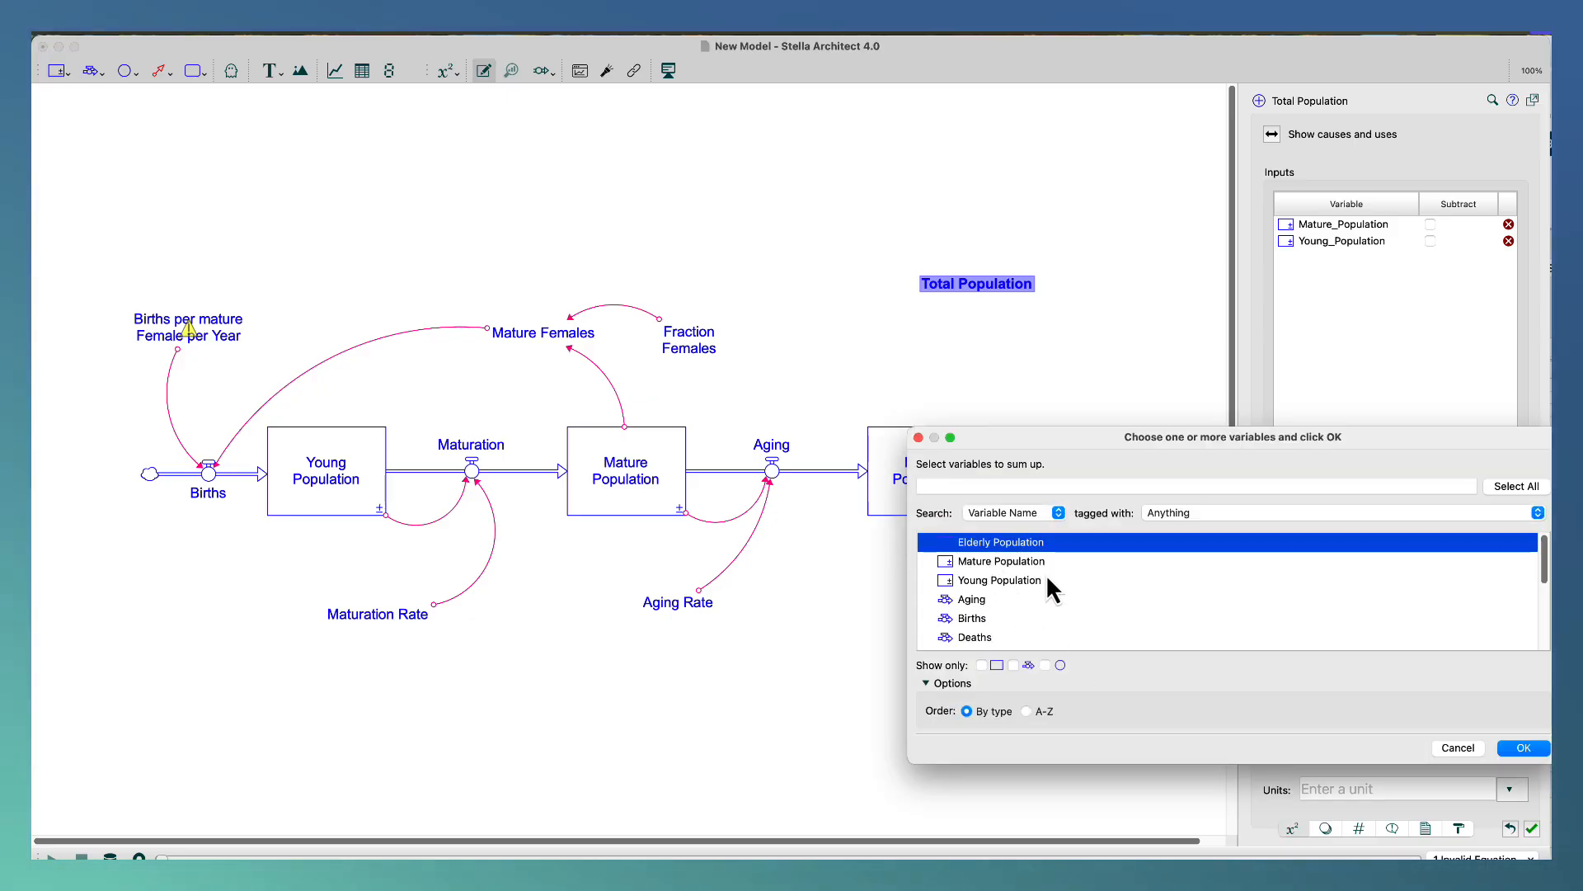
click(1523, 748)
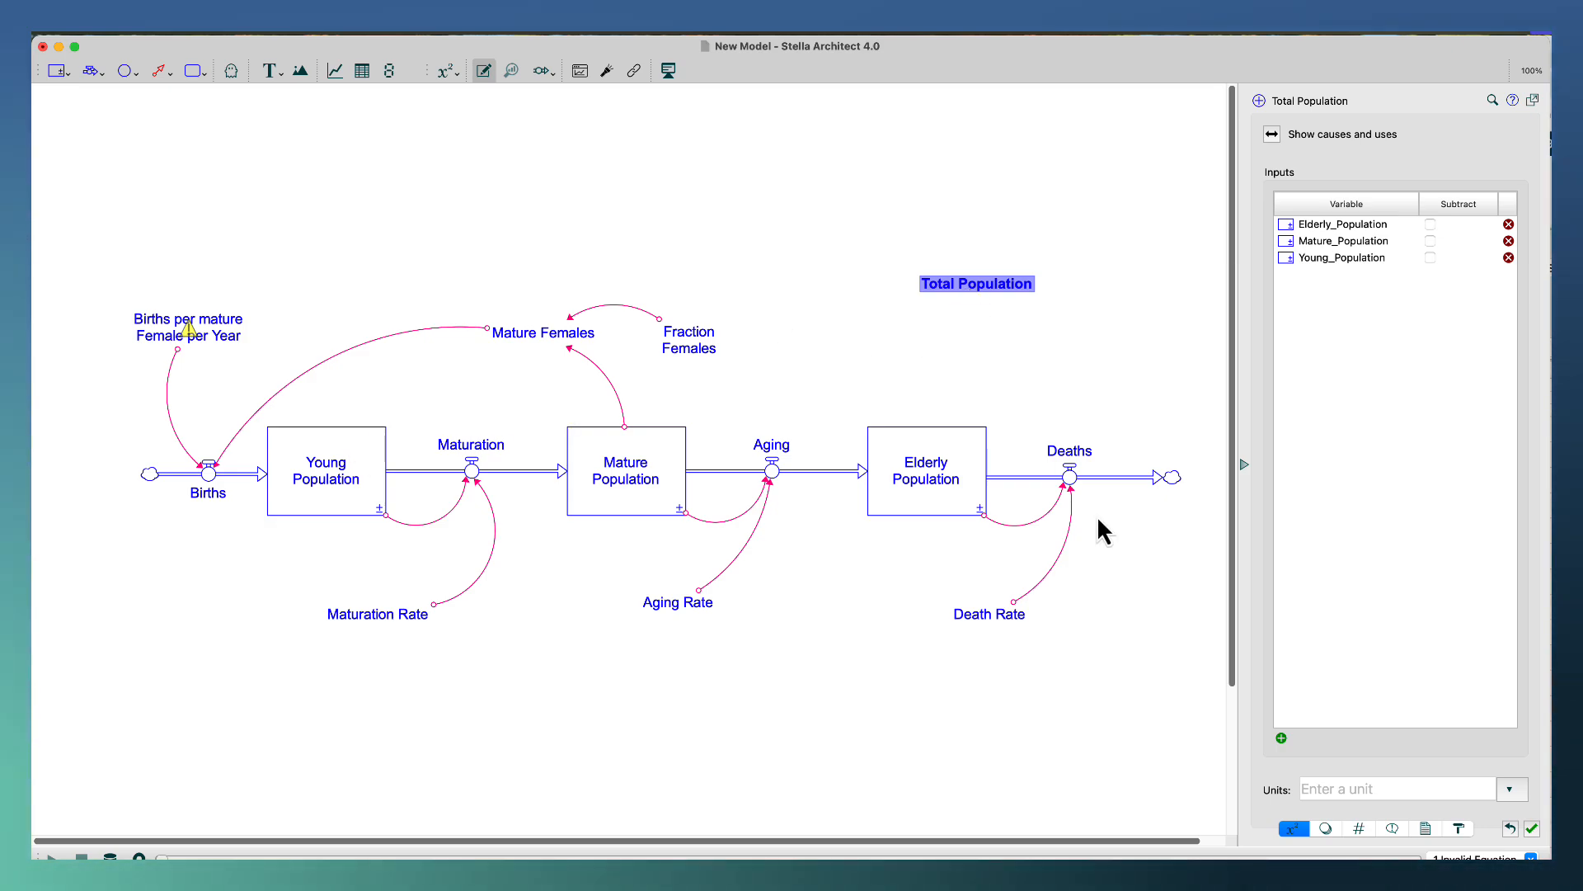
Set the units of Total Population to People.
click(1328, 789)
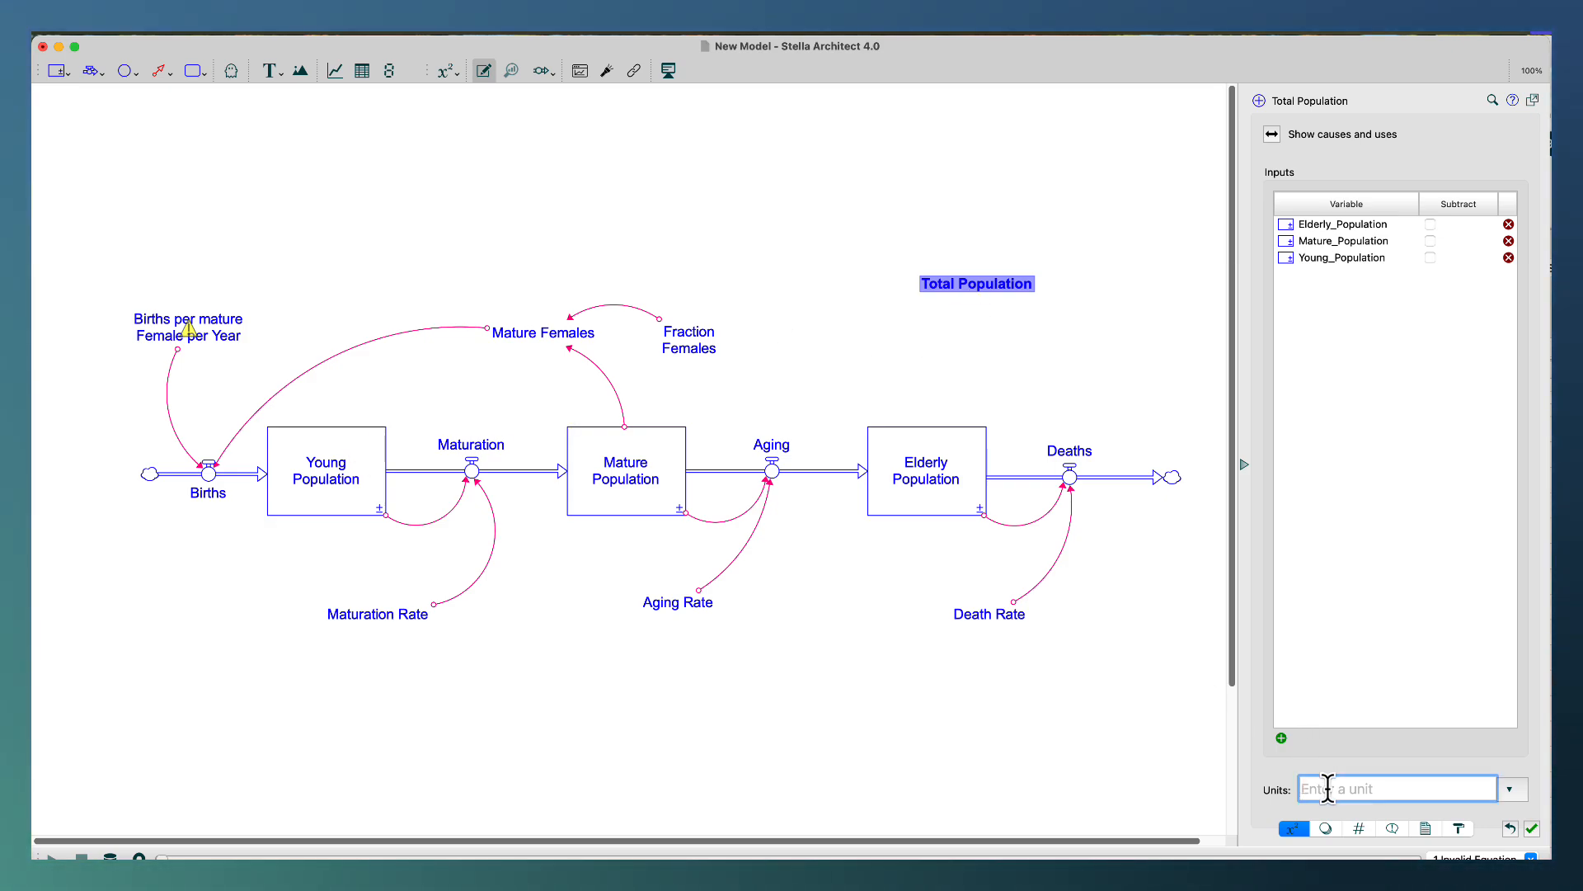
text(People)
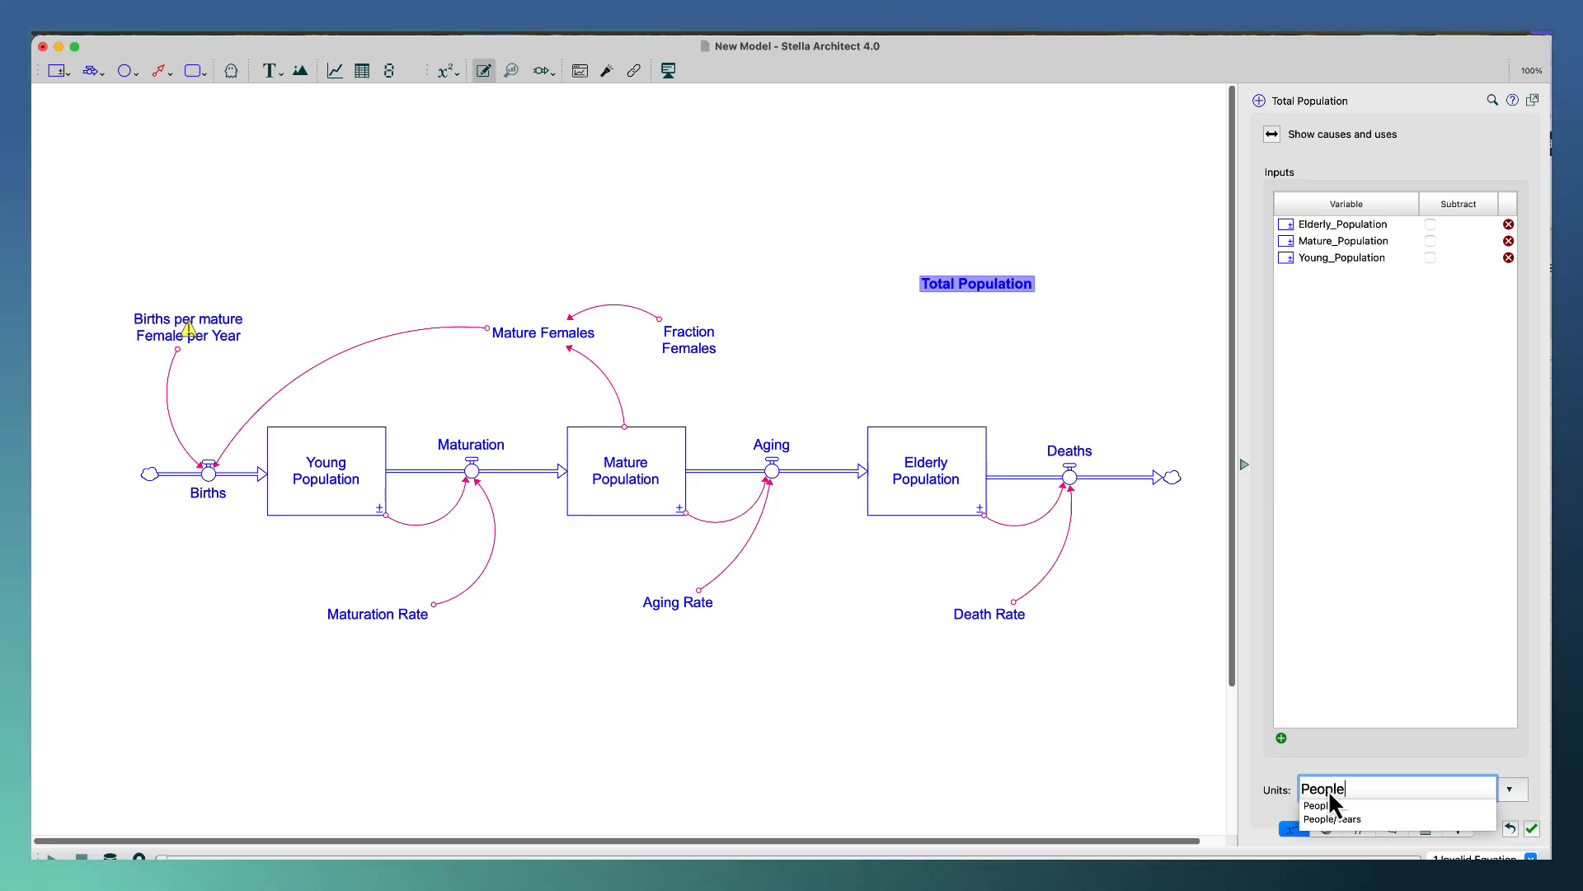
click(1107, 738)
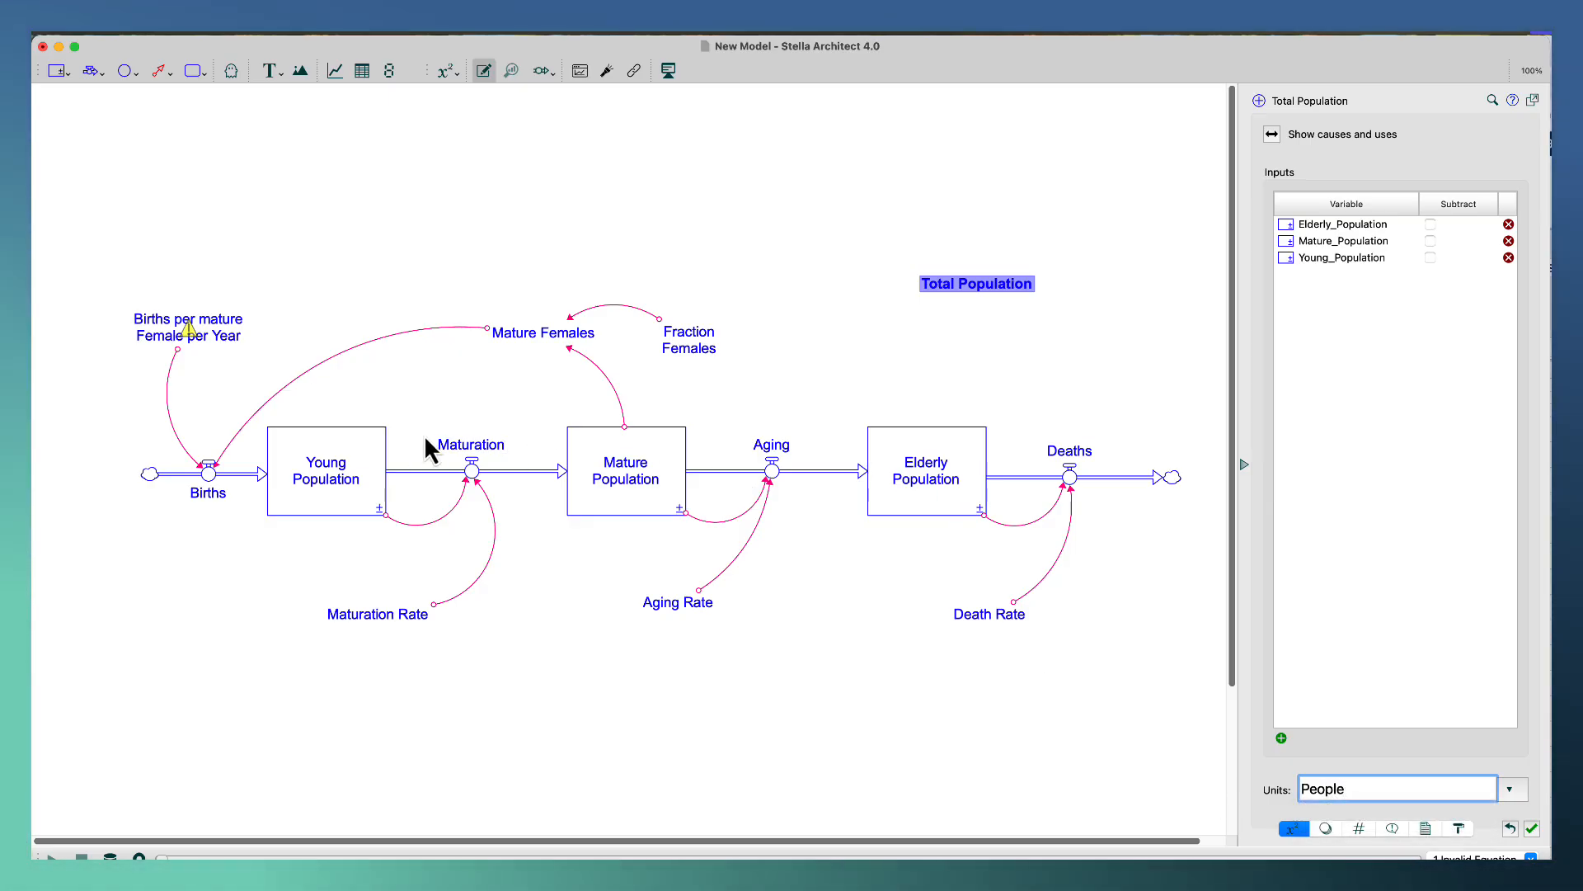
click(488, 395)
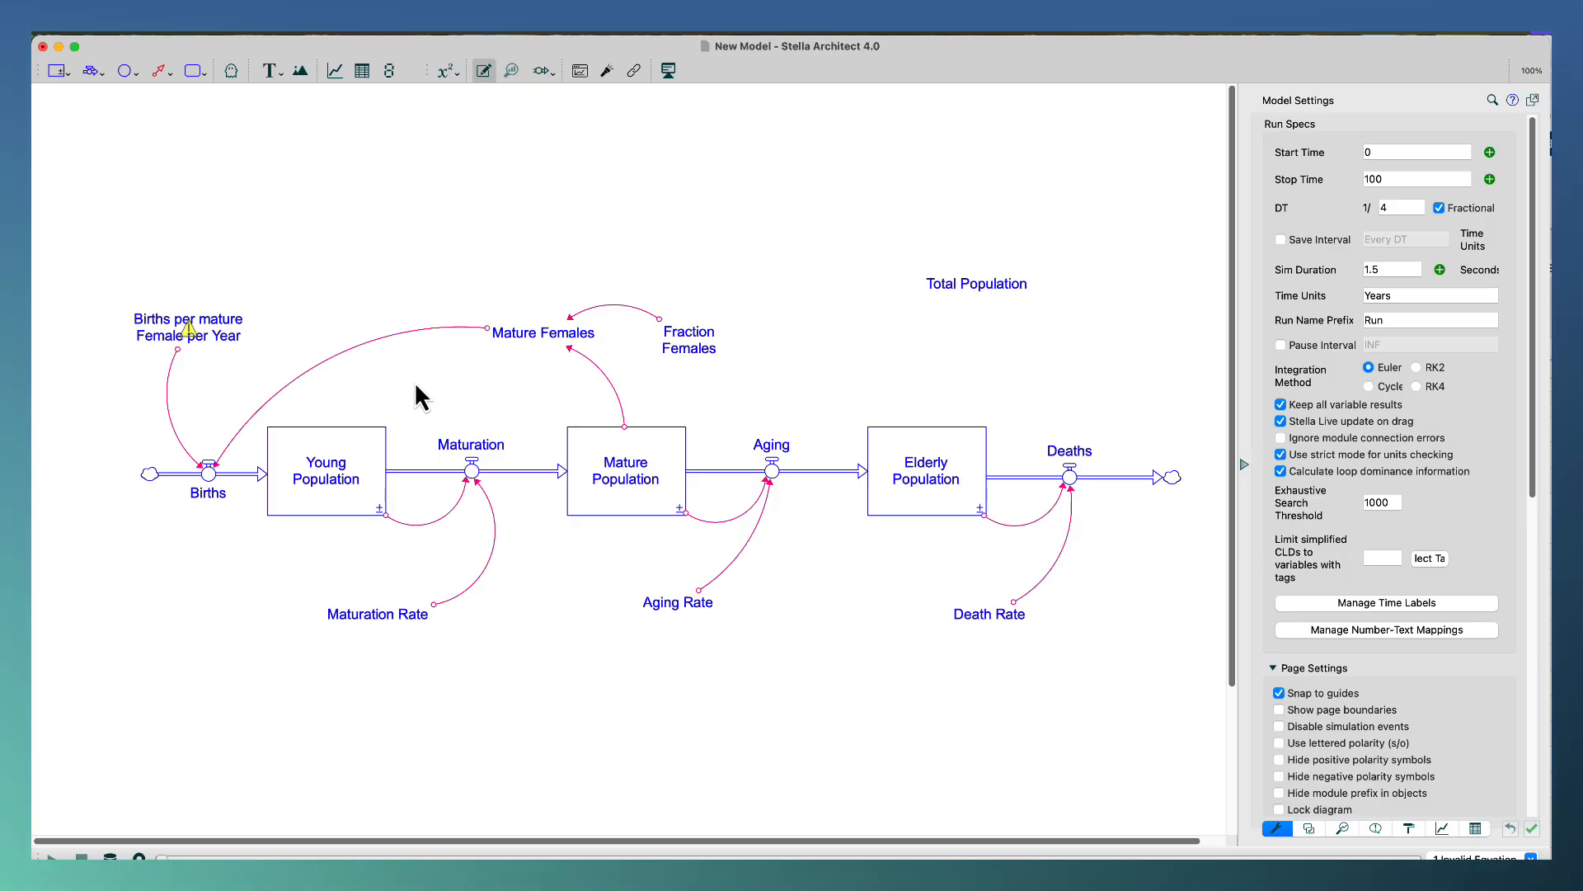
Capitalize "Mature" in the births converter's name so it reads Births per Mature Female per Year.
double_click(235, 327)
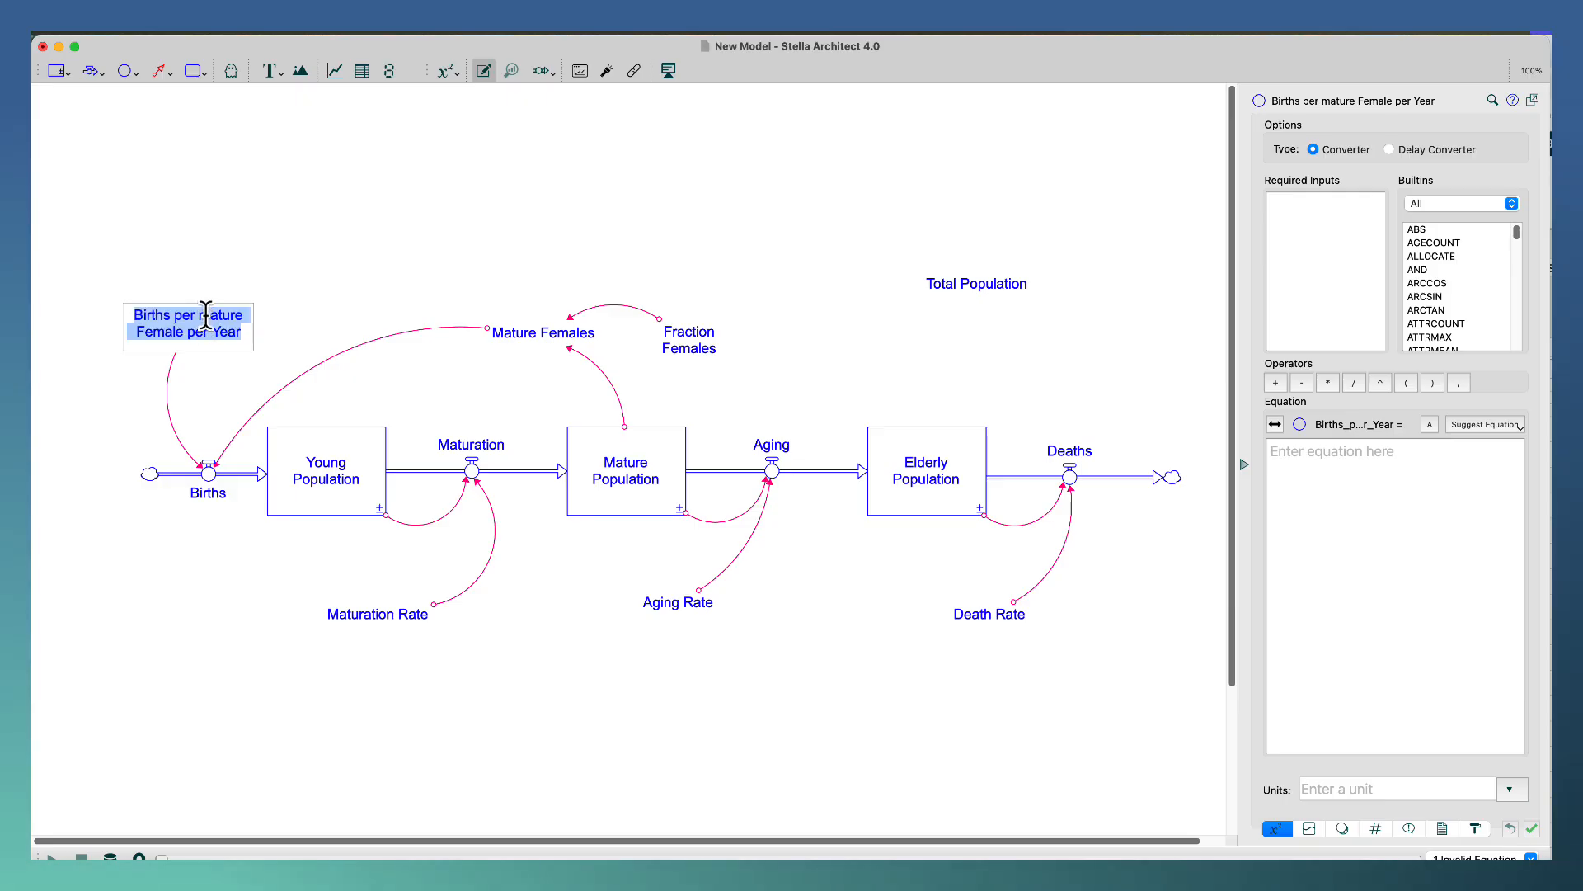
click(234, 384)
key(BackSpace)
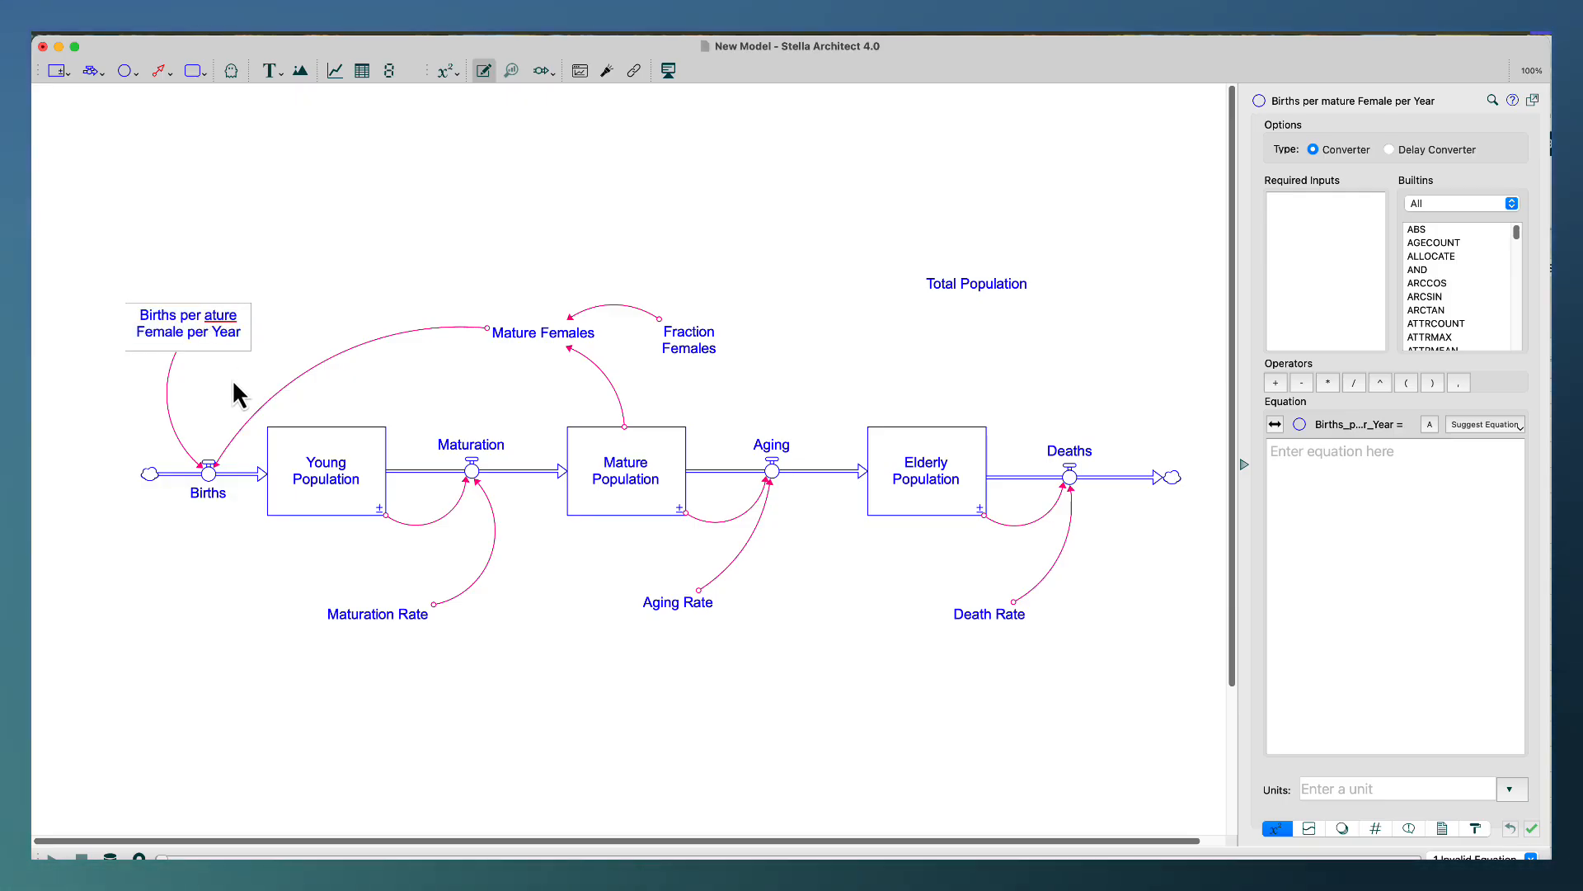
text(M)
click(293, 283)
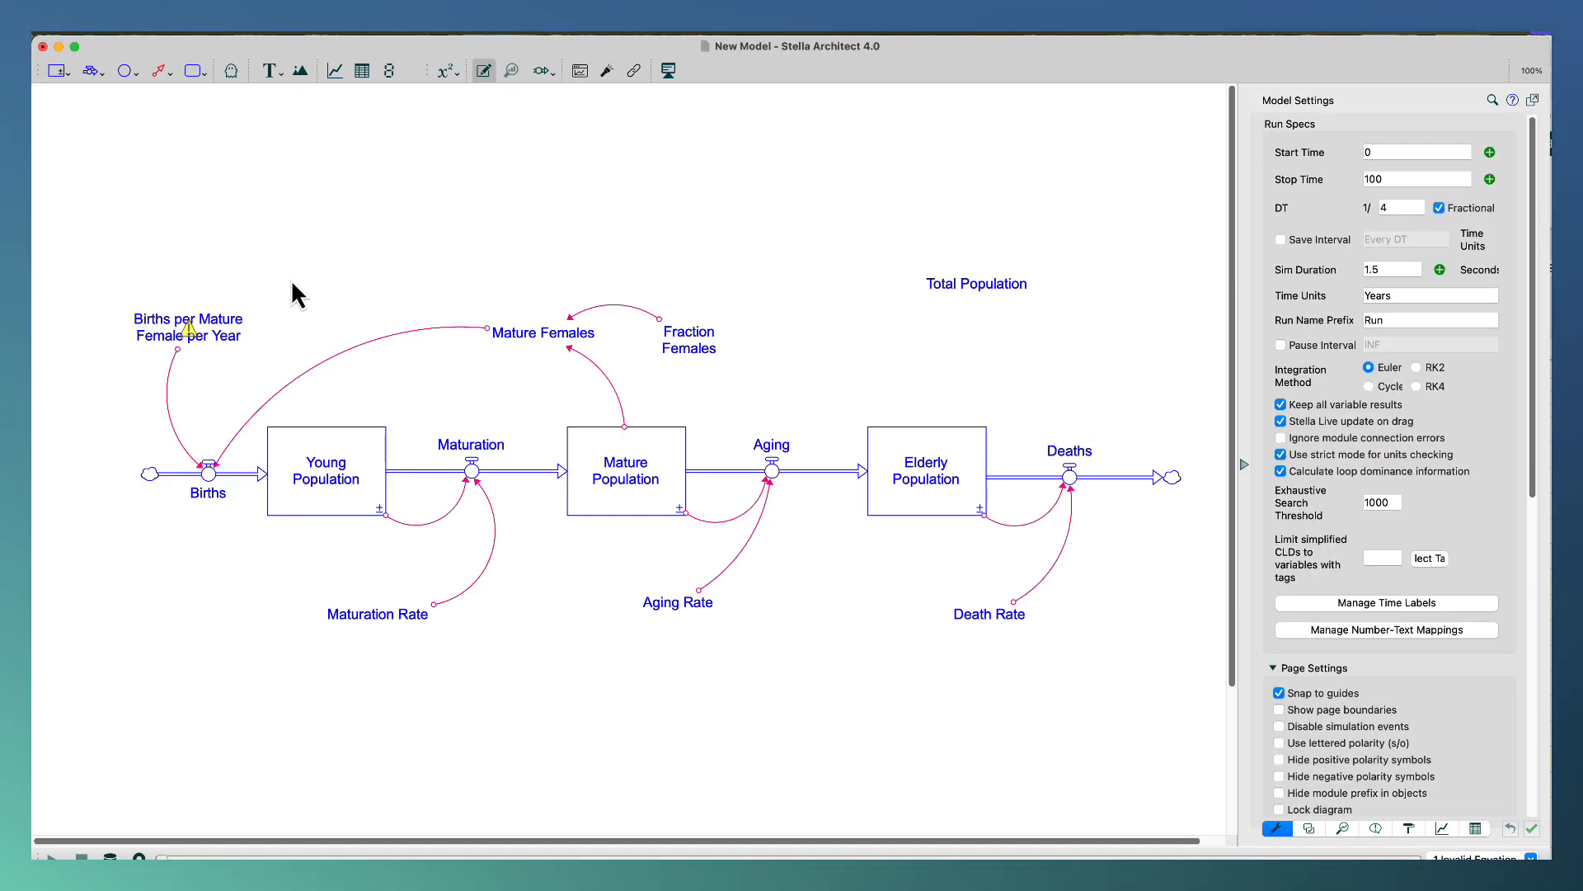
Set the Births per Mature Female per Year converter to .03 with units Dimensionless/Year.
click(227, 345)
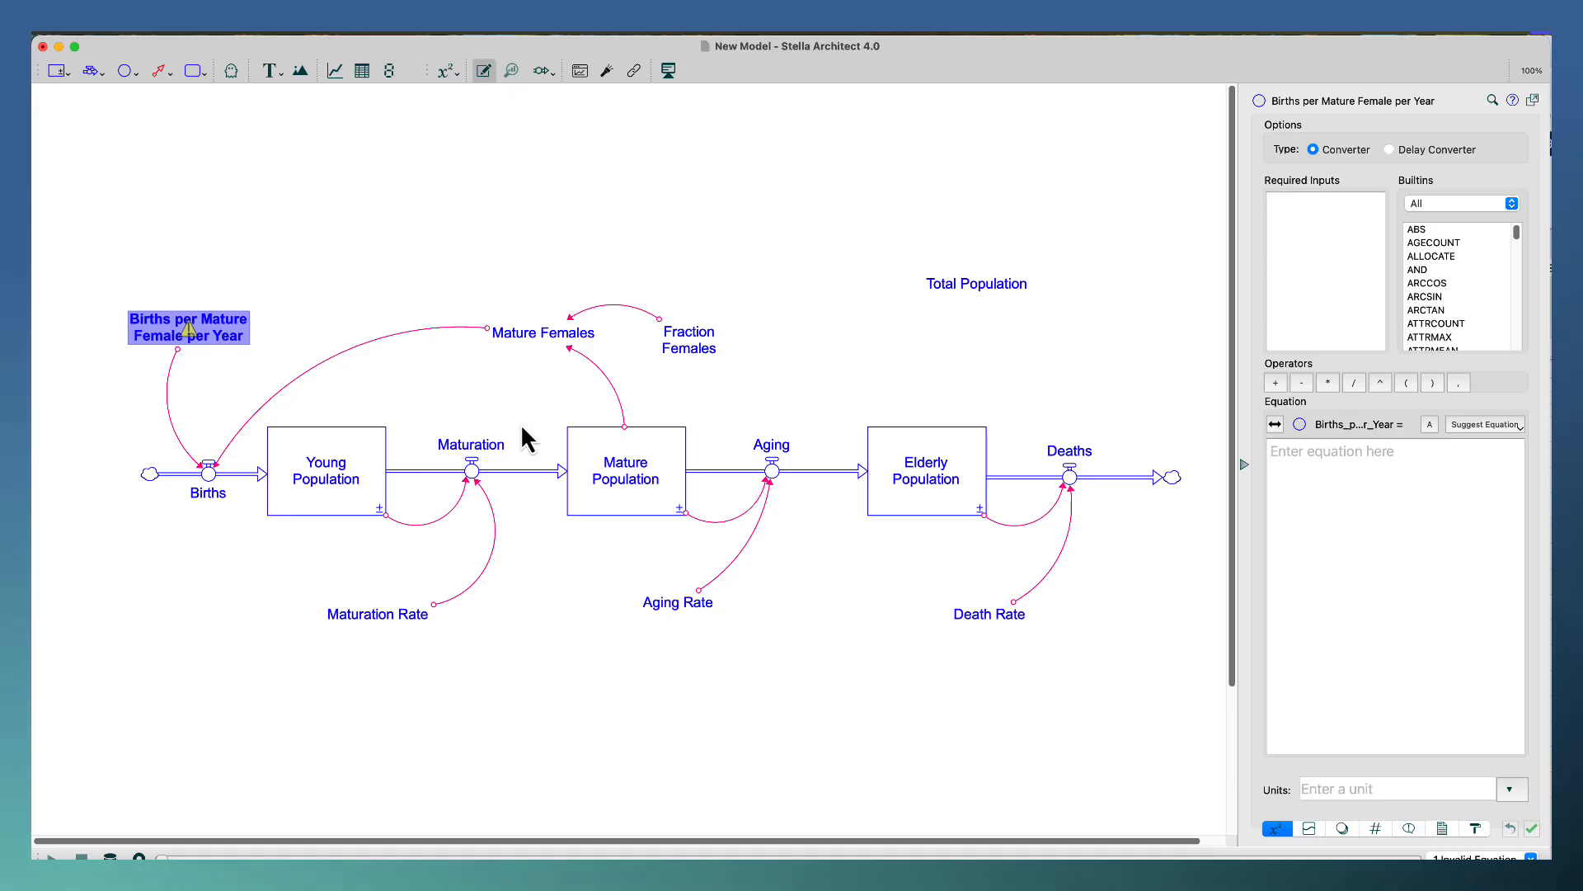
click(1317, 481)
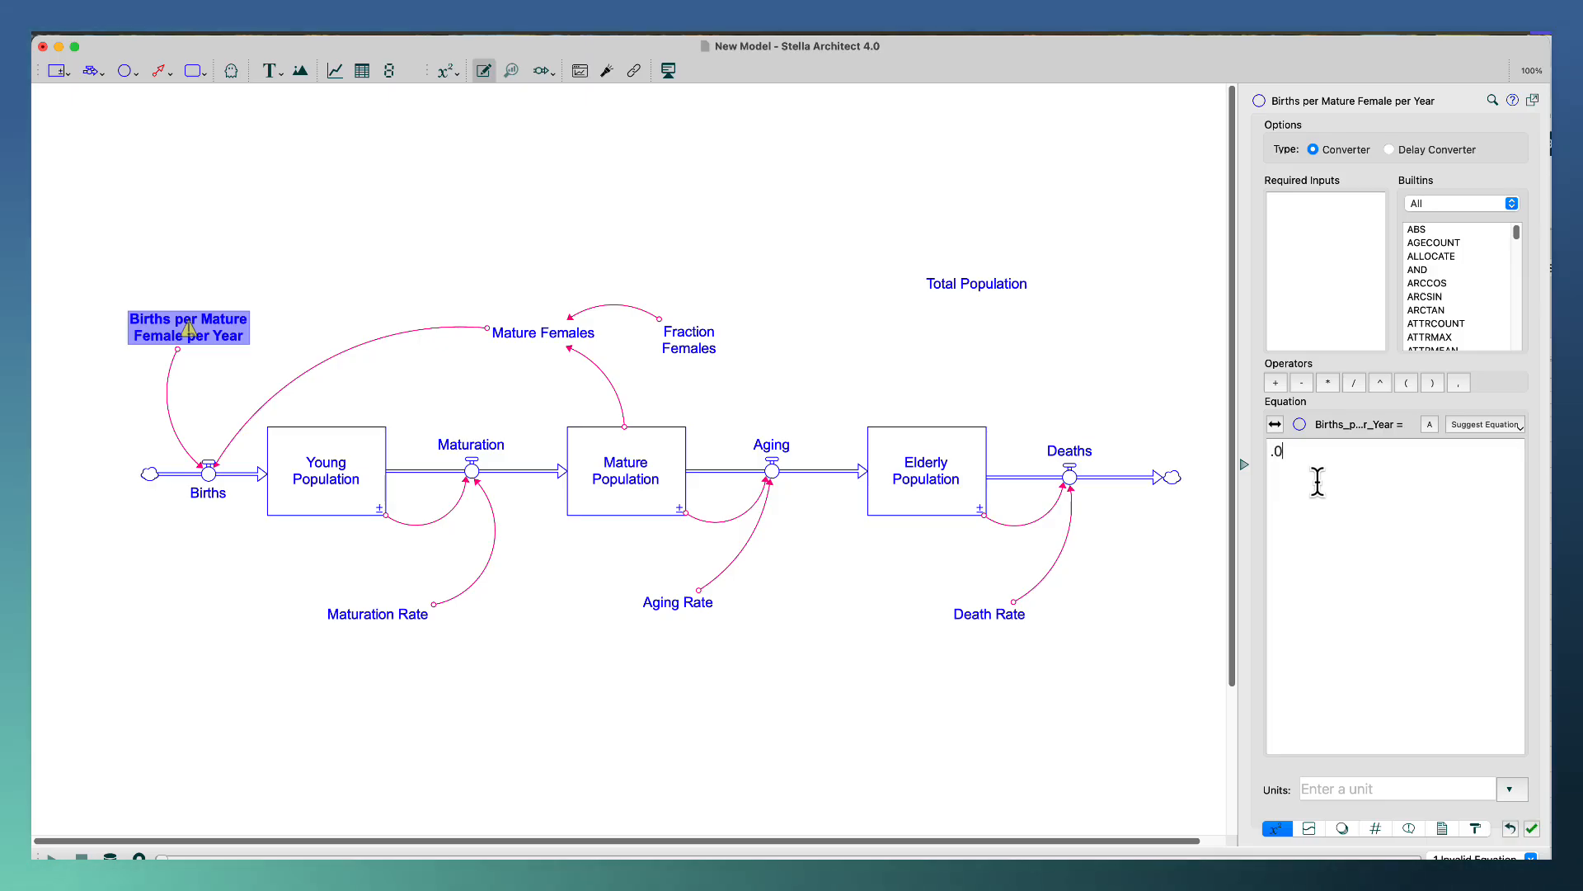
text(3)
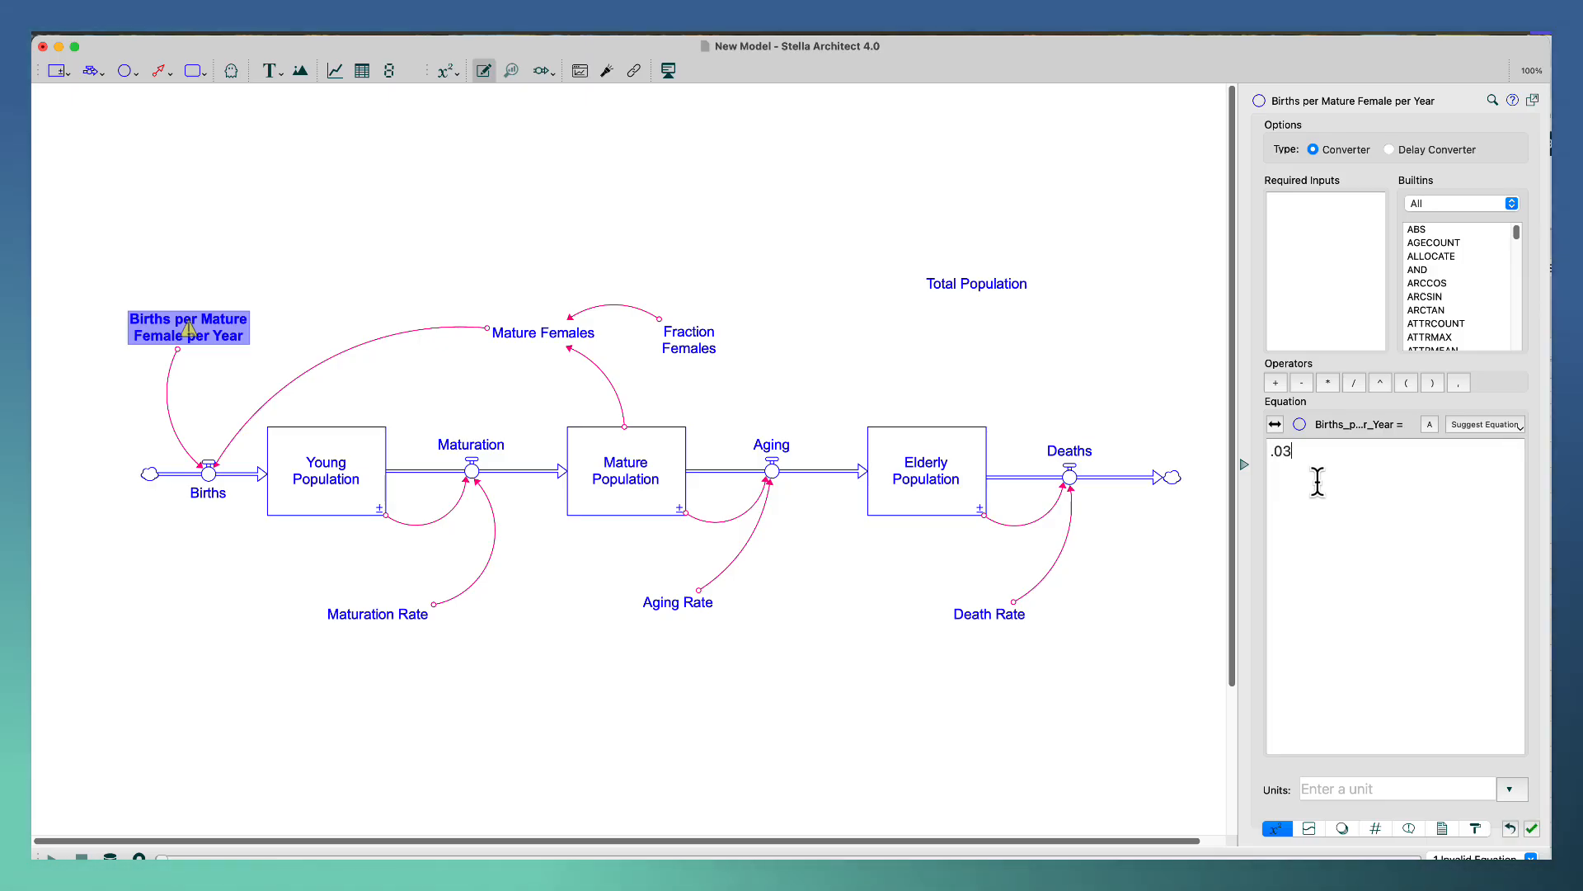
click(1373, 787)
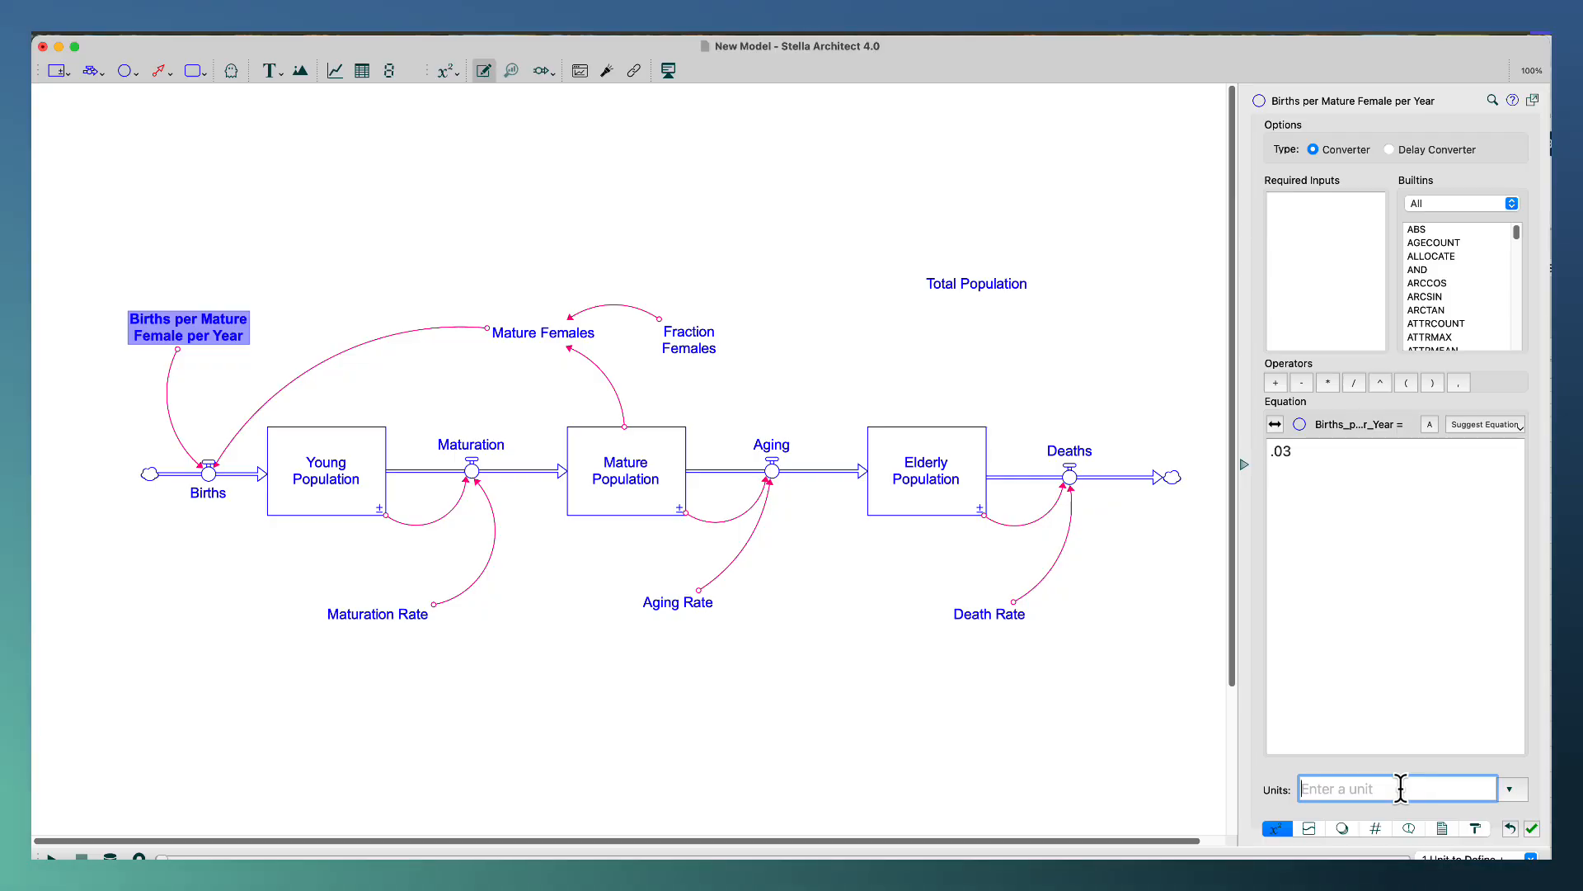
text(dim)
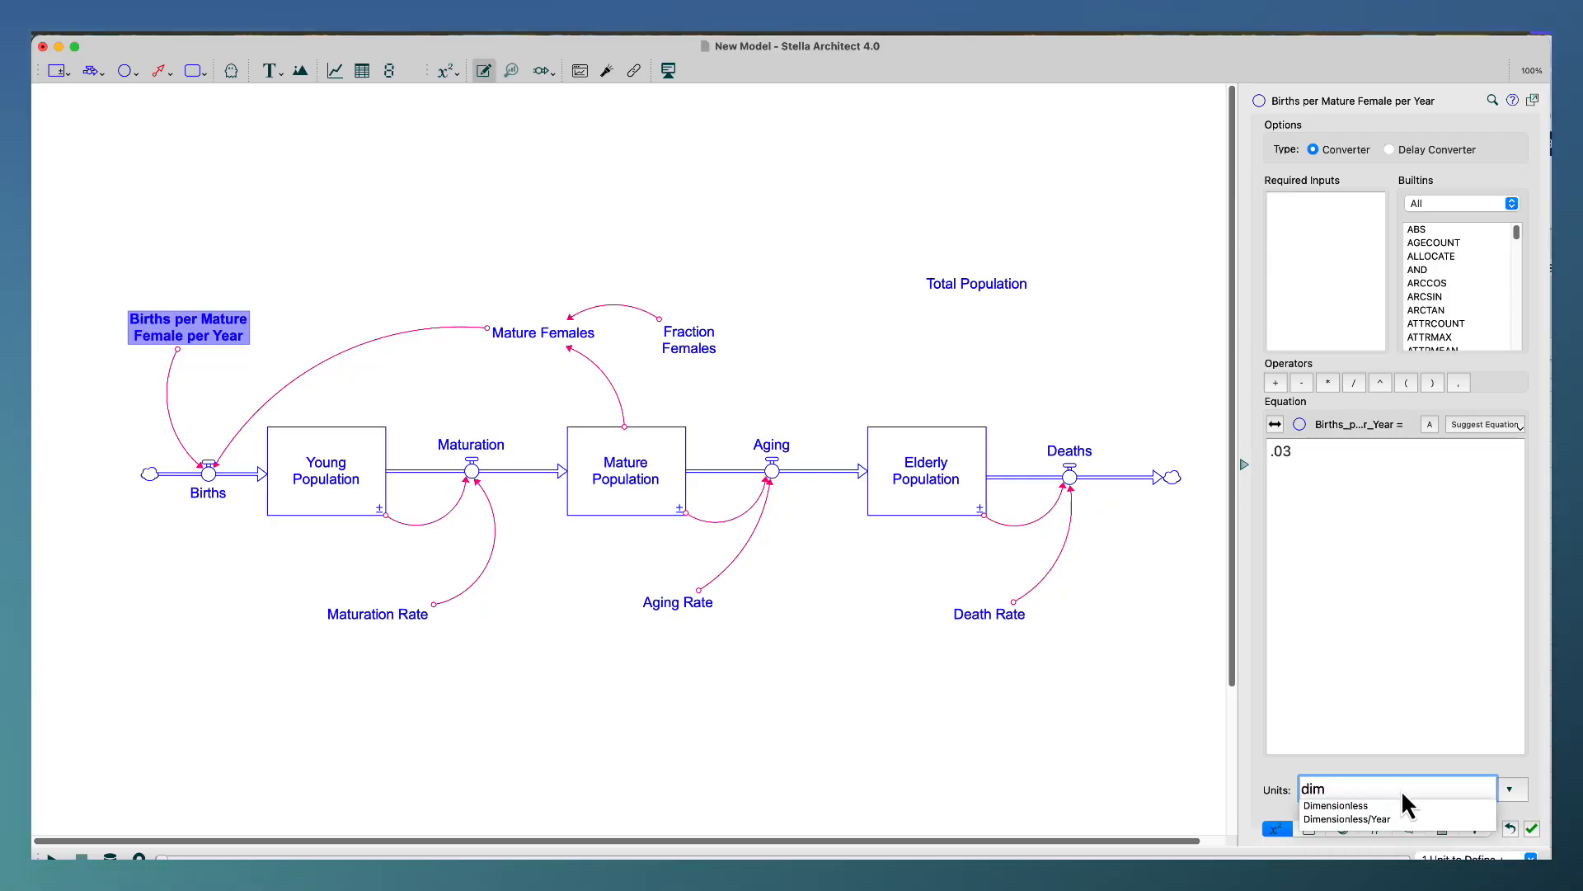
click(1387, 819)
click(1122, 725)
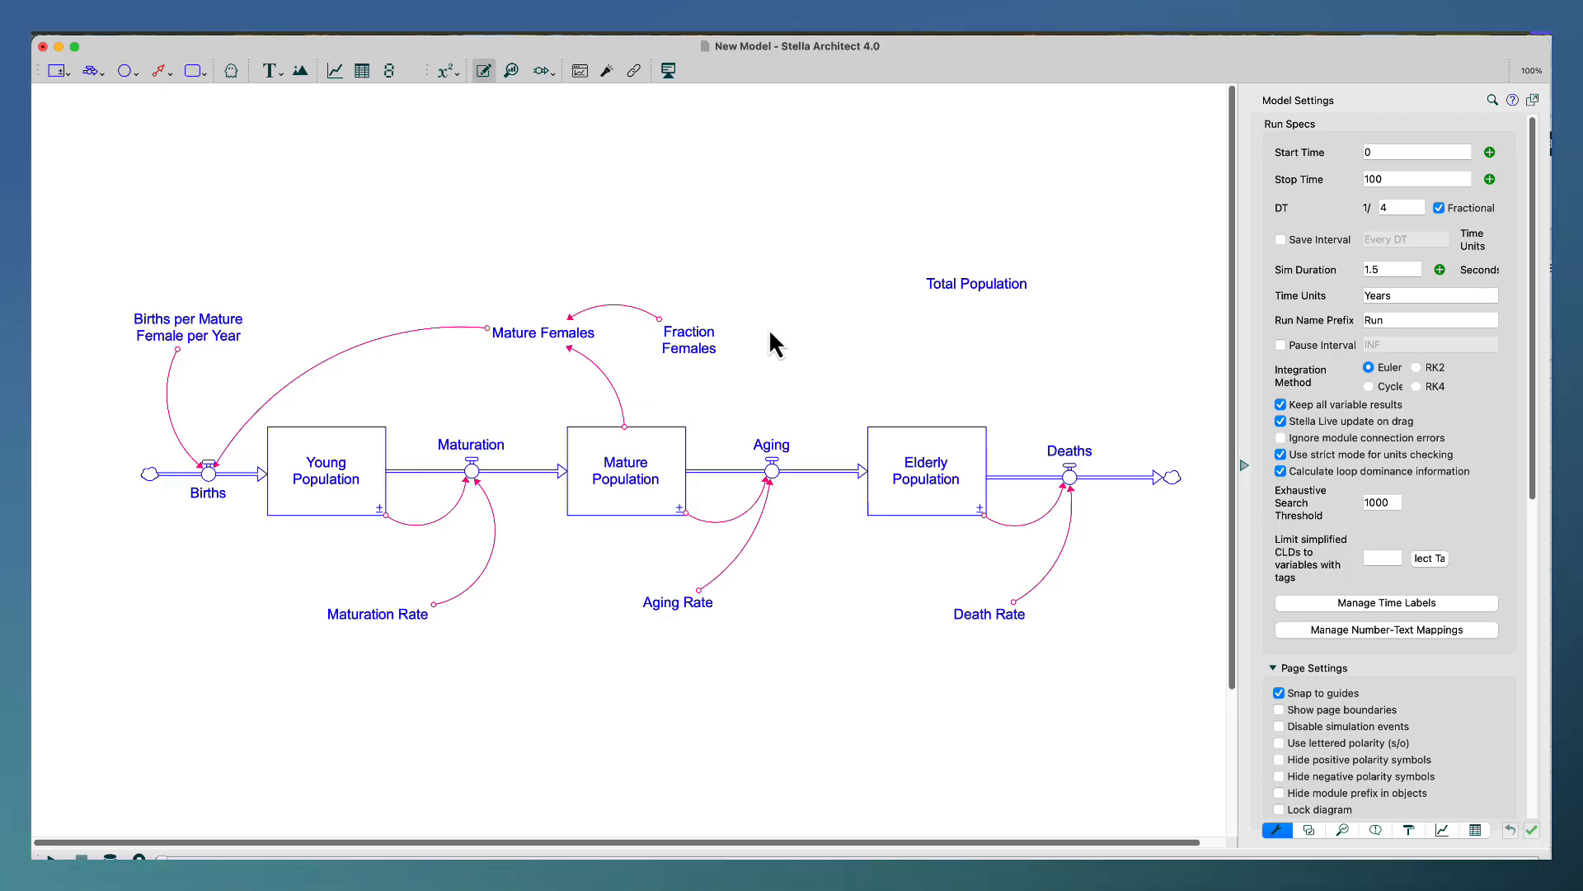
Place a graph on the diagram and position it in the empty space above the Young Population stock and Mature Females.
click(337, 72)
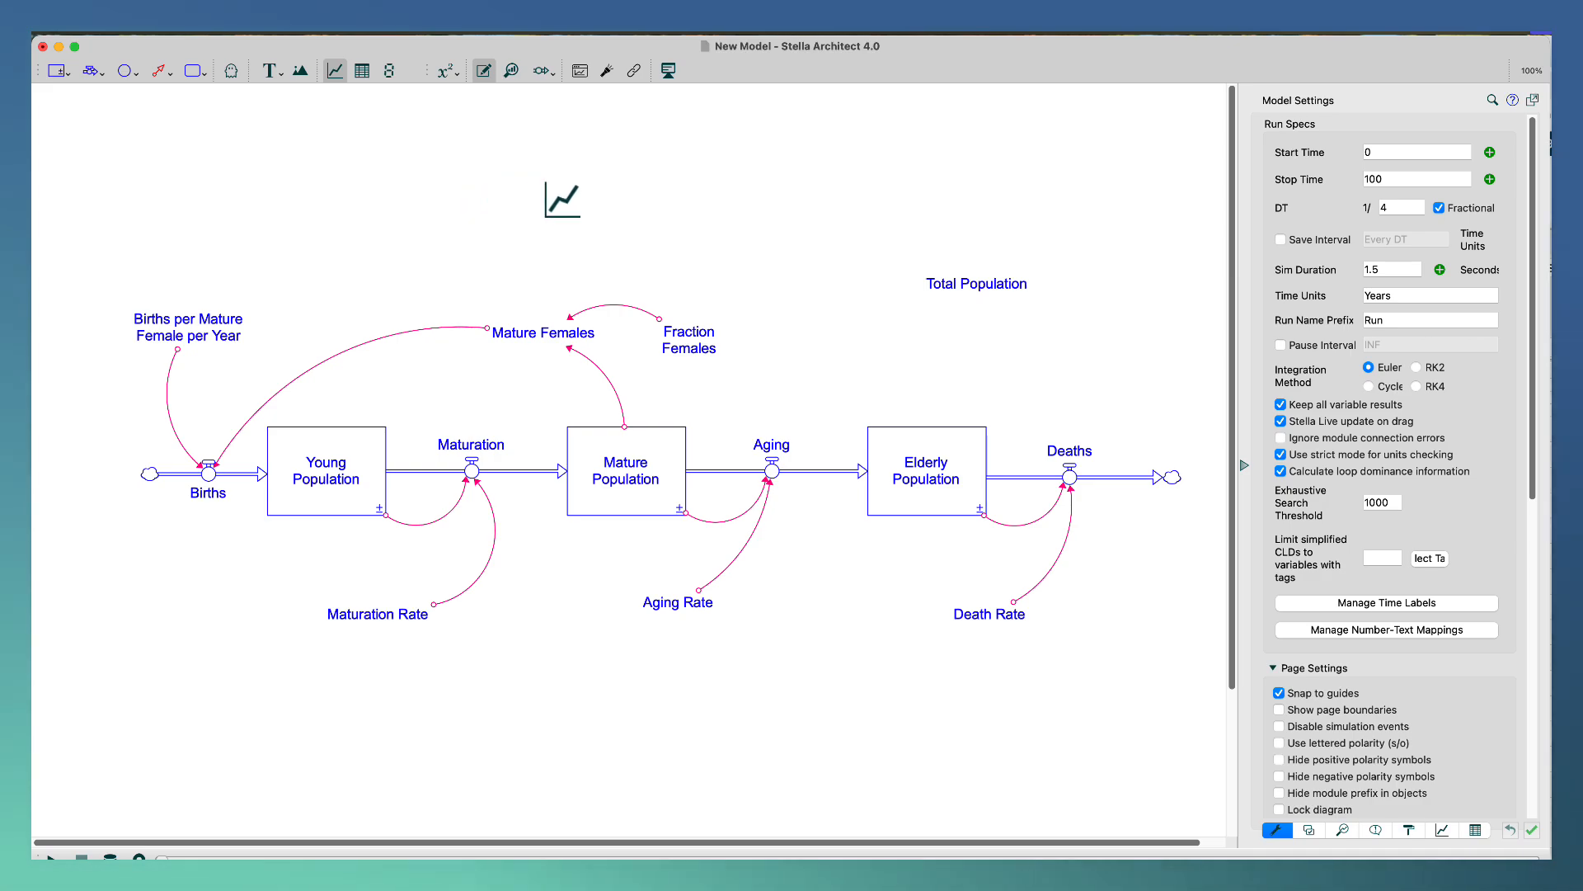
click(517, 167)
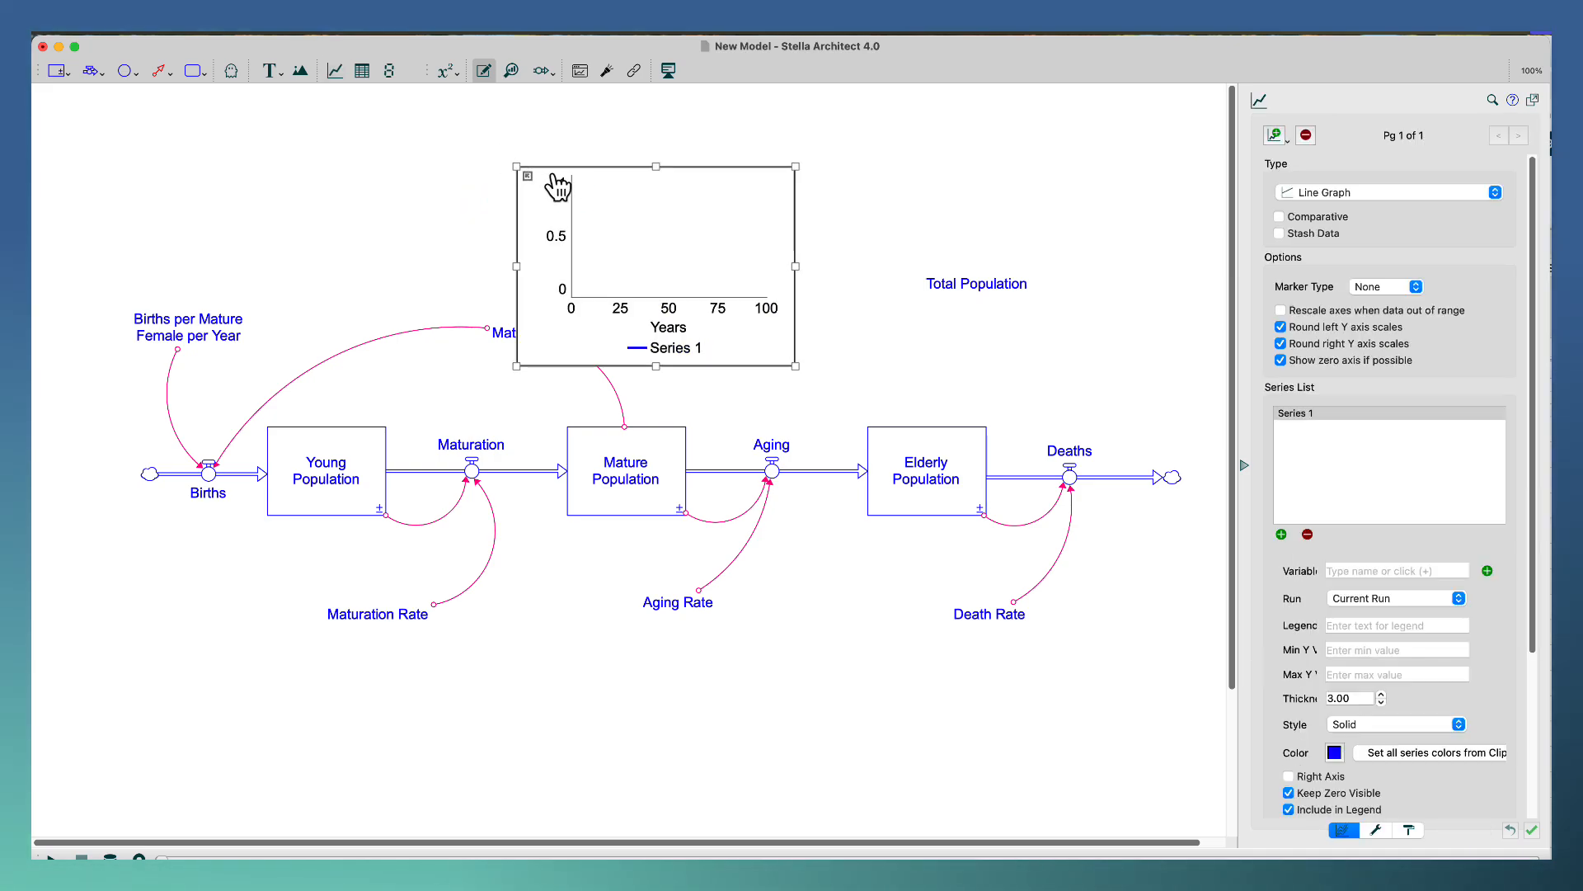
drag(570, 179, 332, 107)
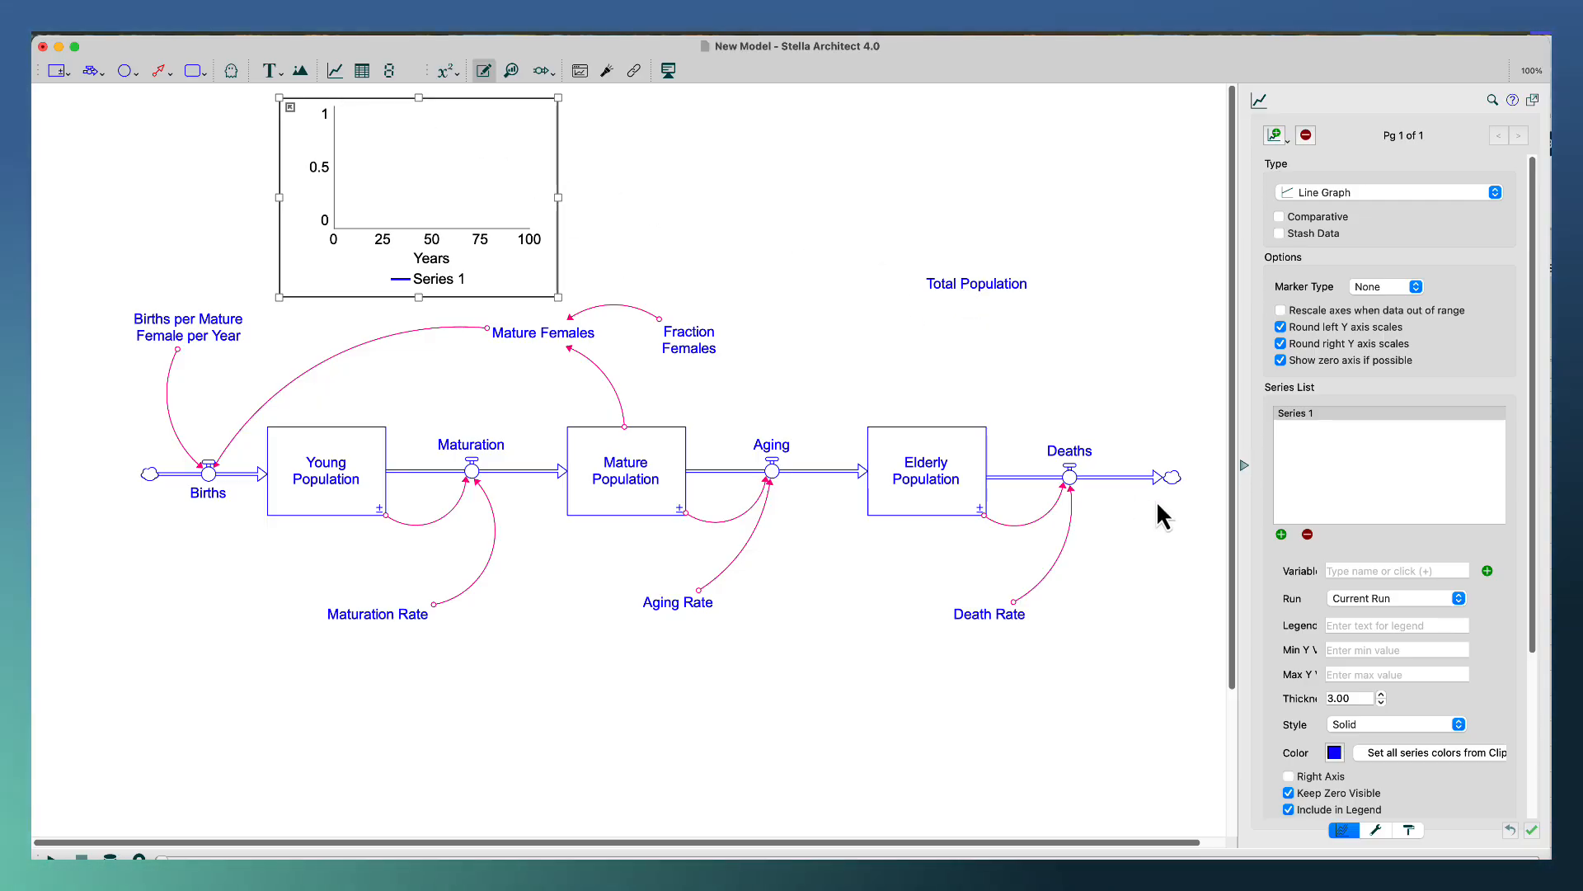
Add Total Population as the variable plotted in the graph.
click(1282, 535)
drag(1064, 448, 973, 312)
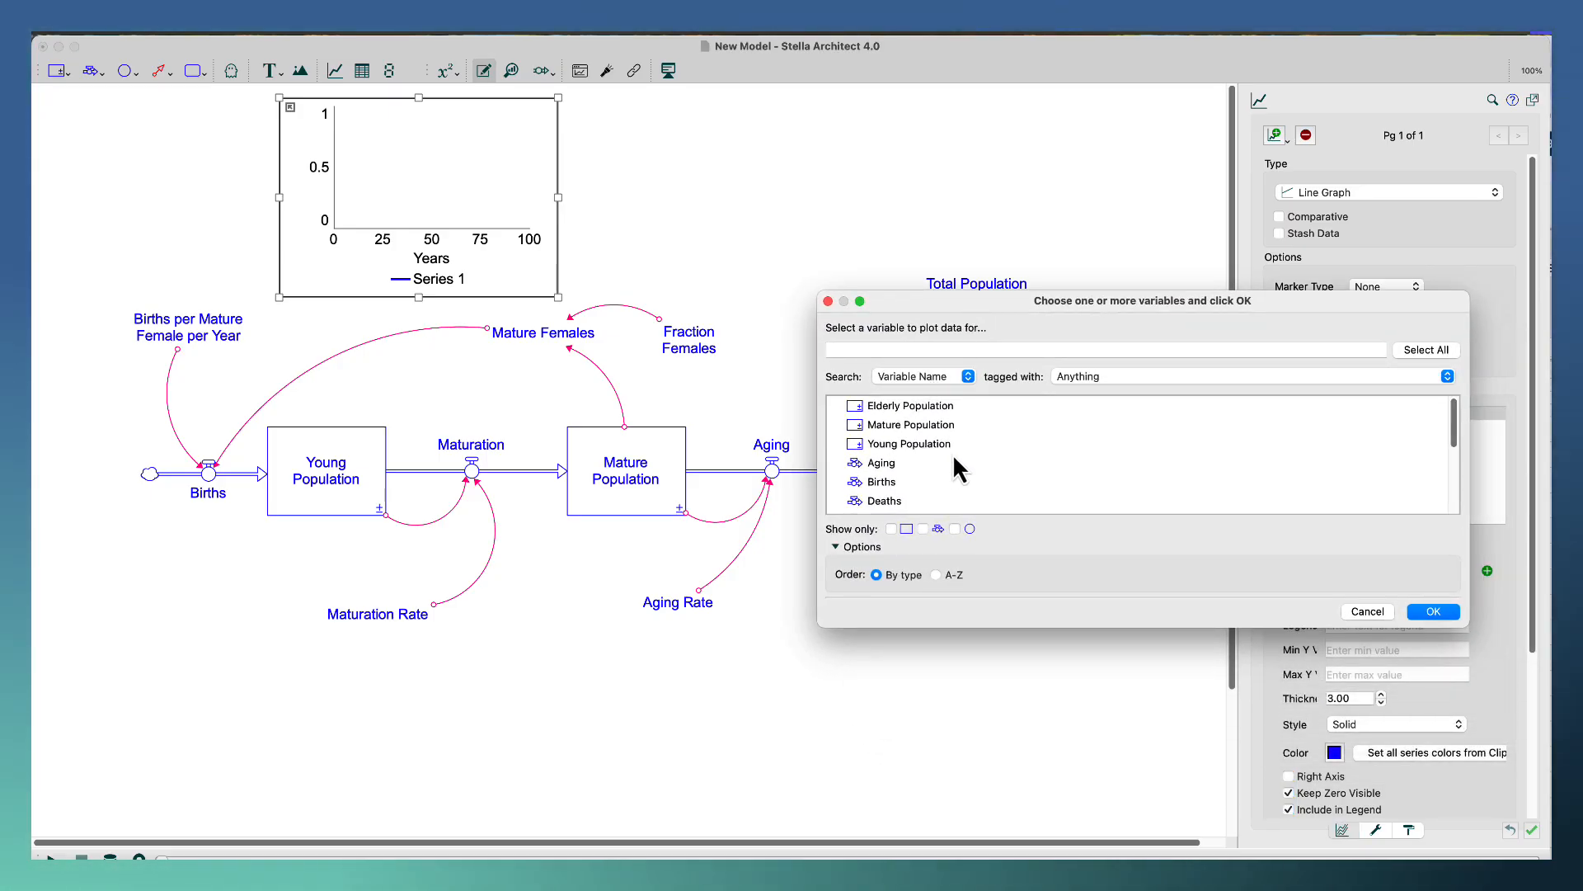
scroll(952, 454, down, 5)
scroll(952, 453, down, 3)
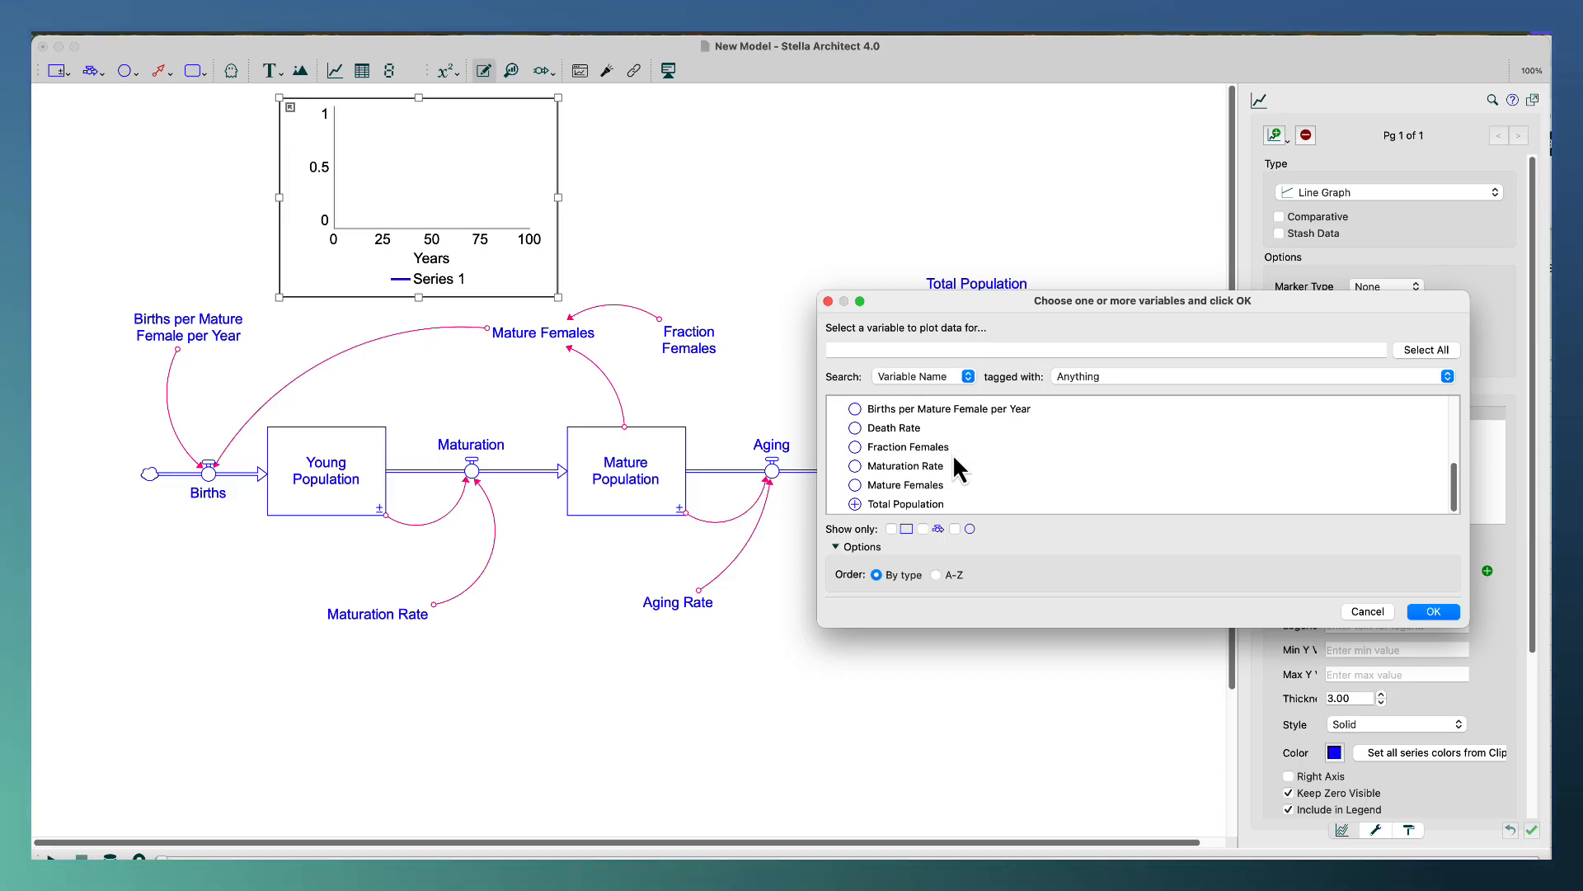
click(875, 505)
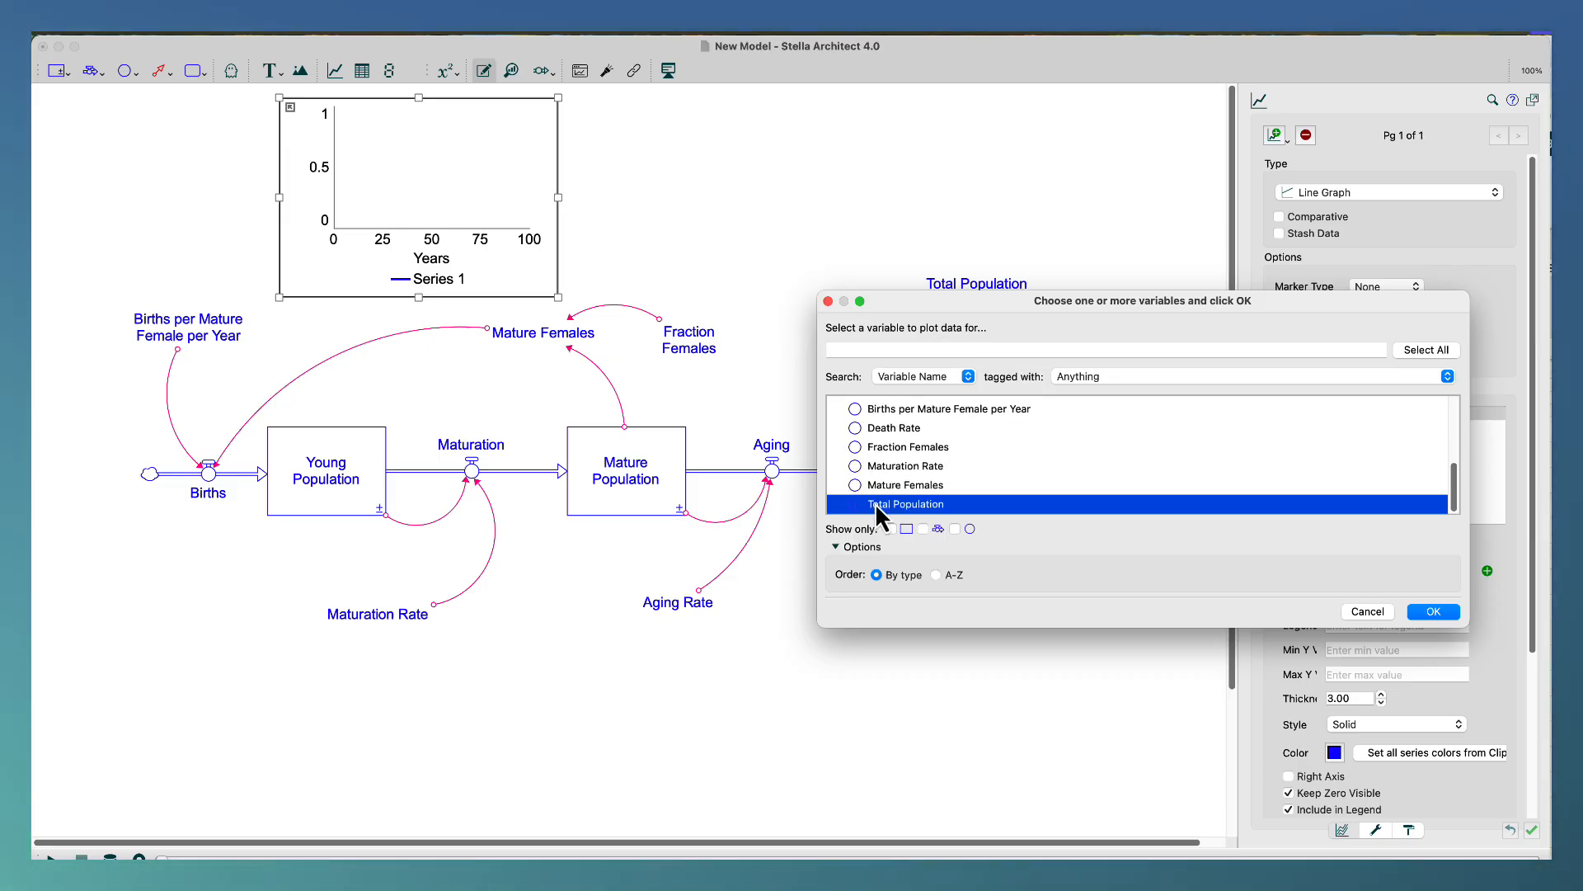
click(1432, 611)
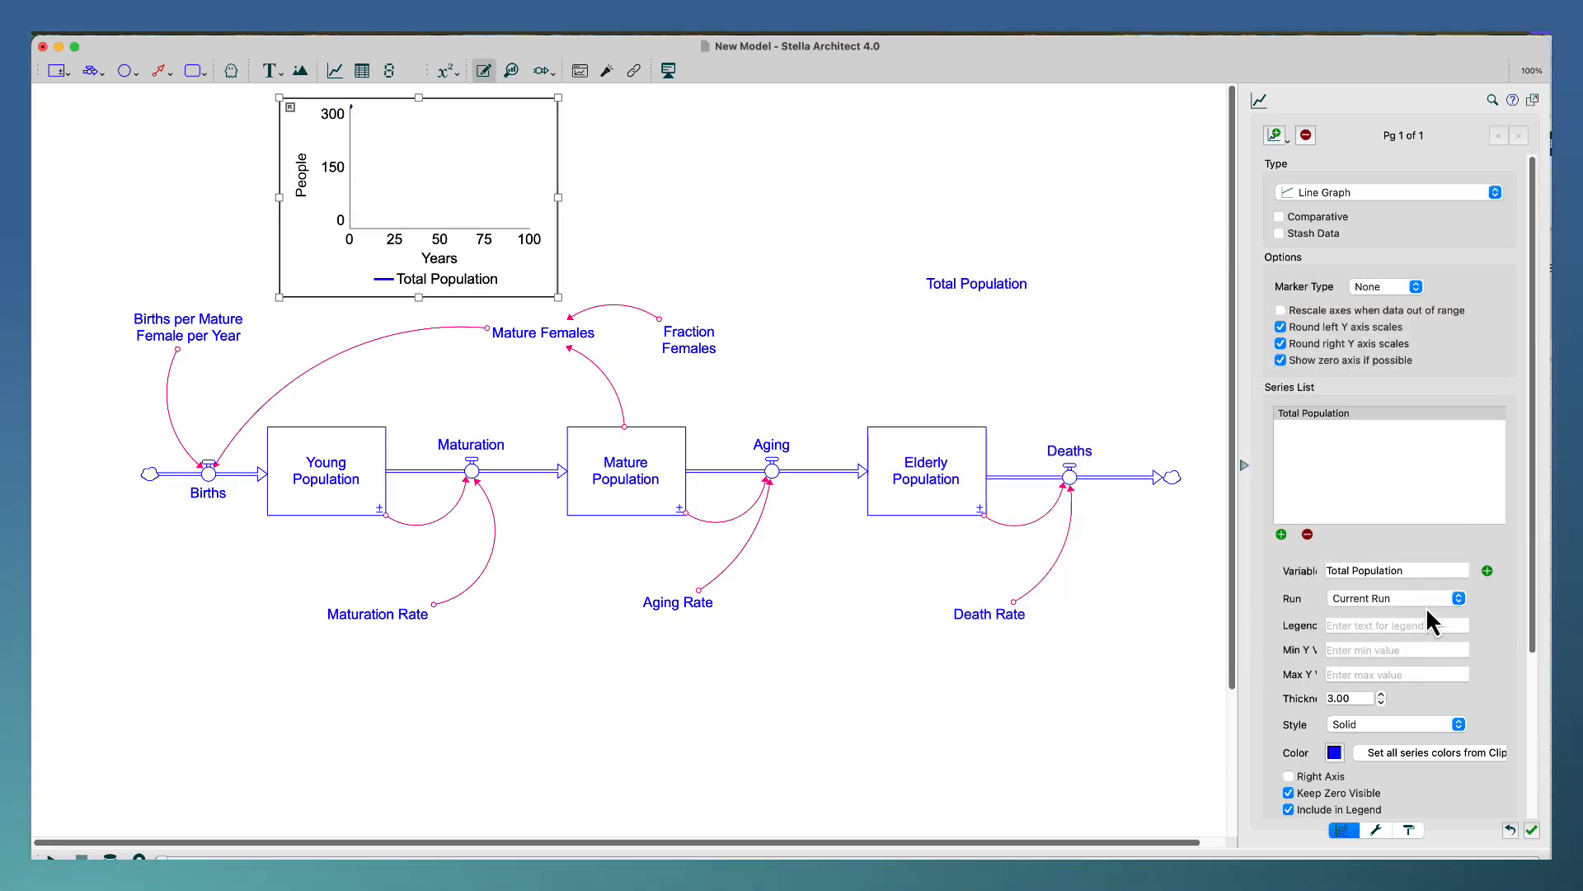
Make the Total Population graph comparative and set its marker type to Numbers.
click(1279, 216)
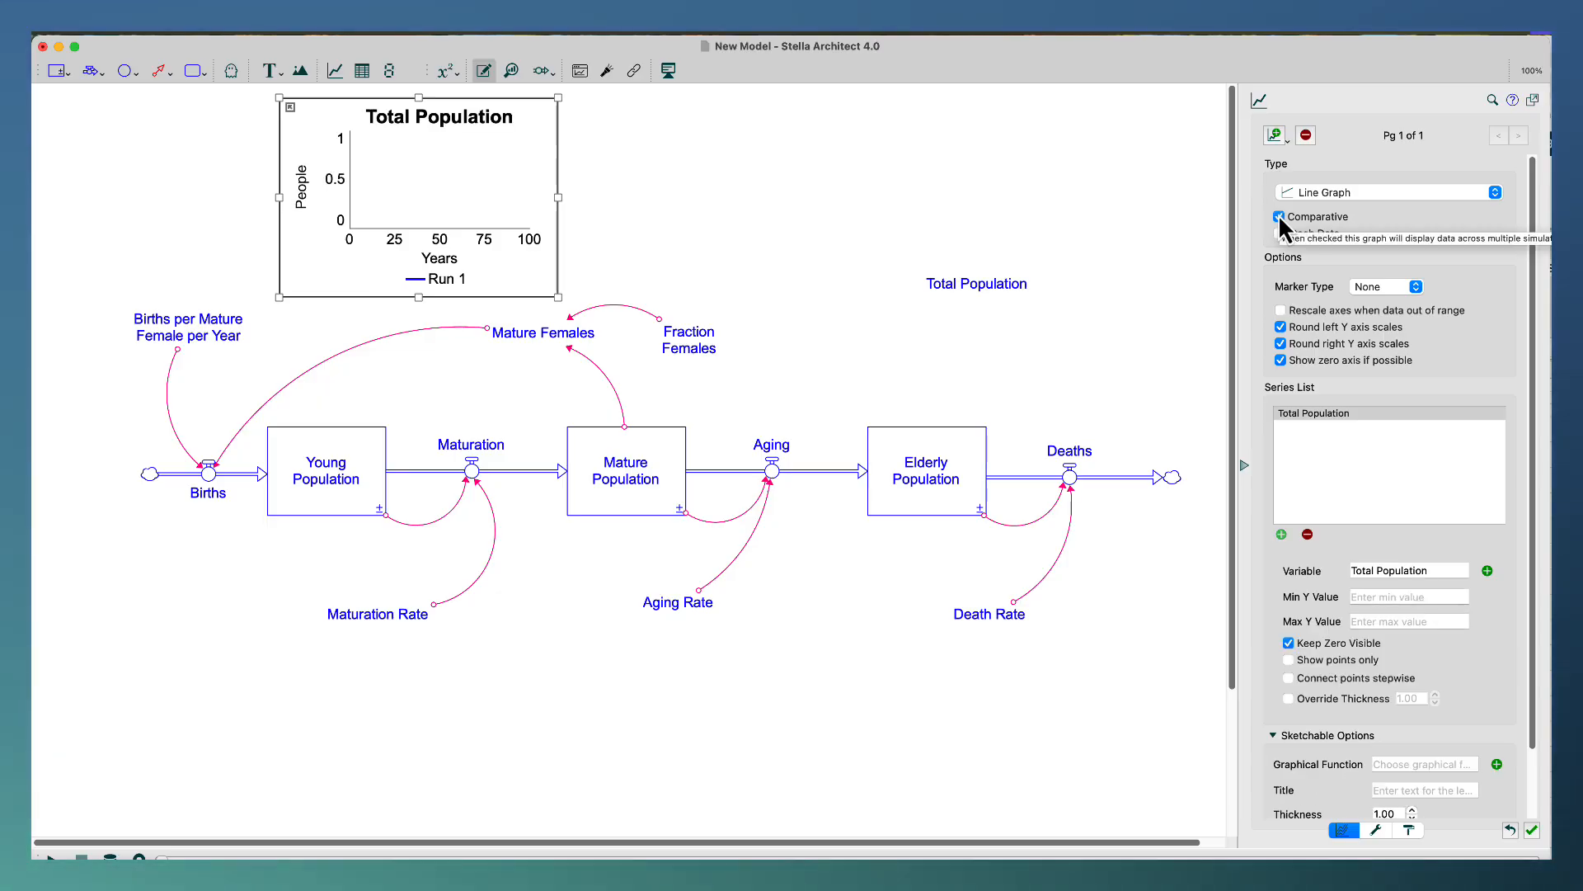
click(1393, 287)
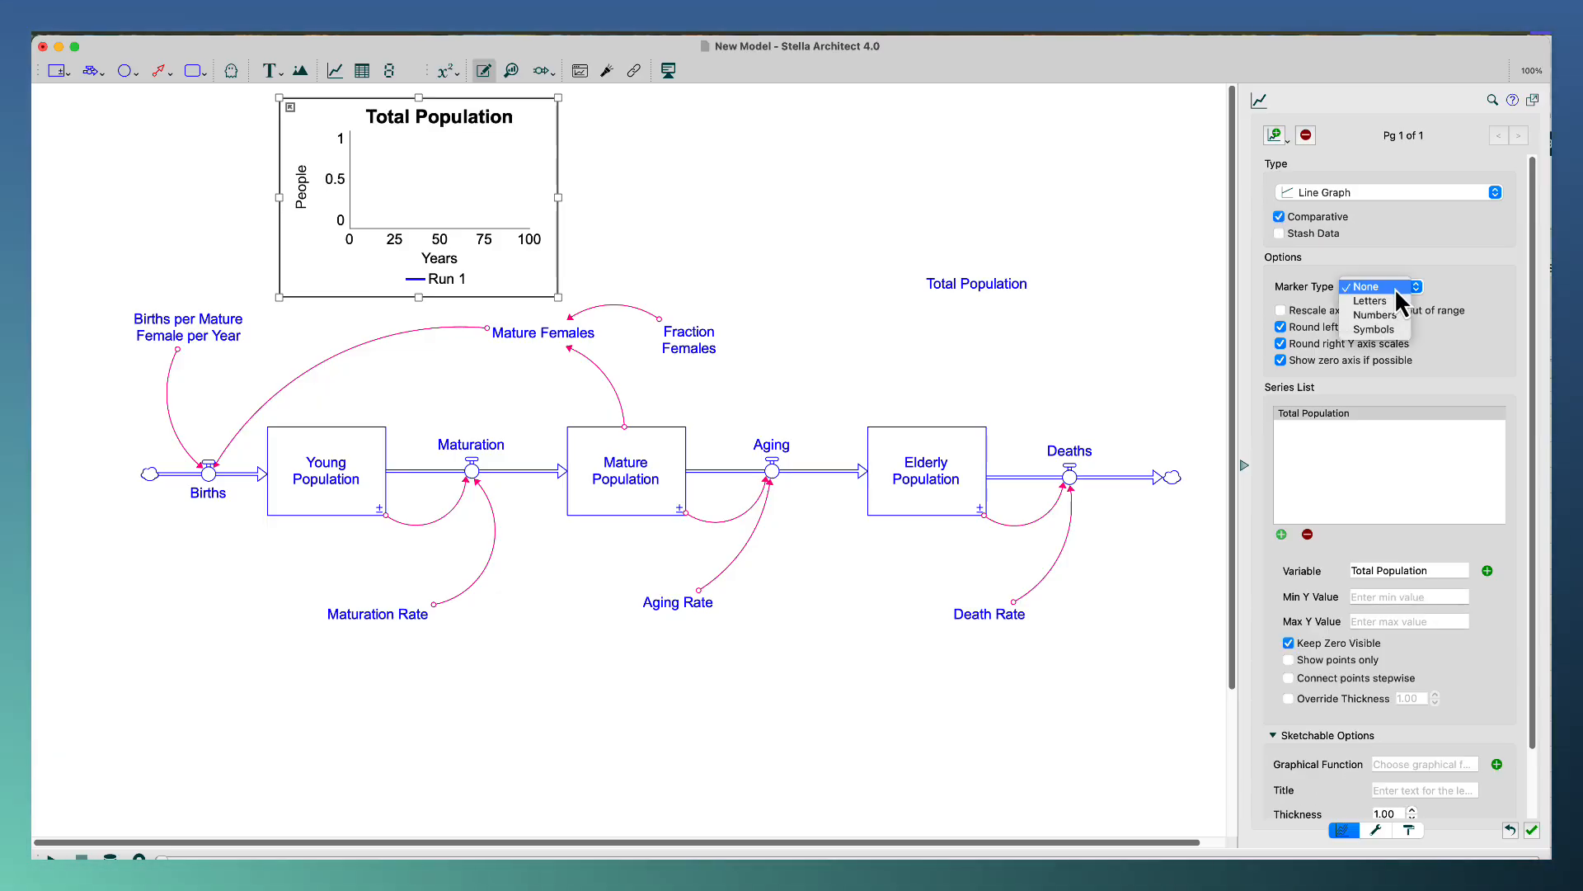
click(1393, 319)
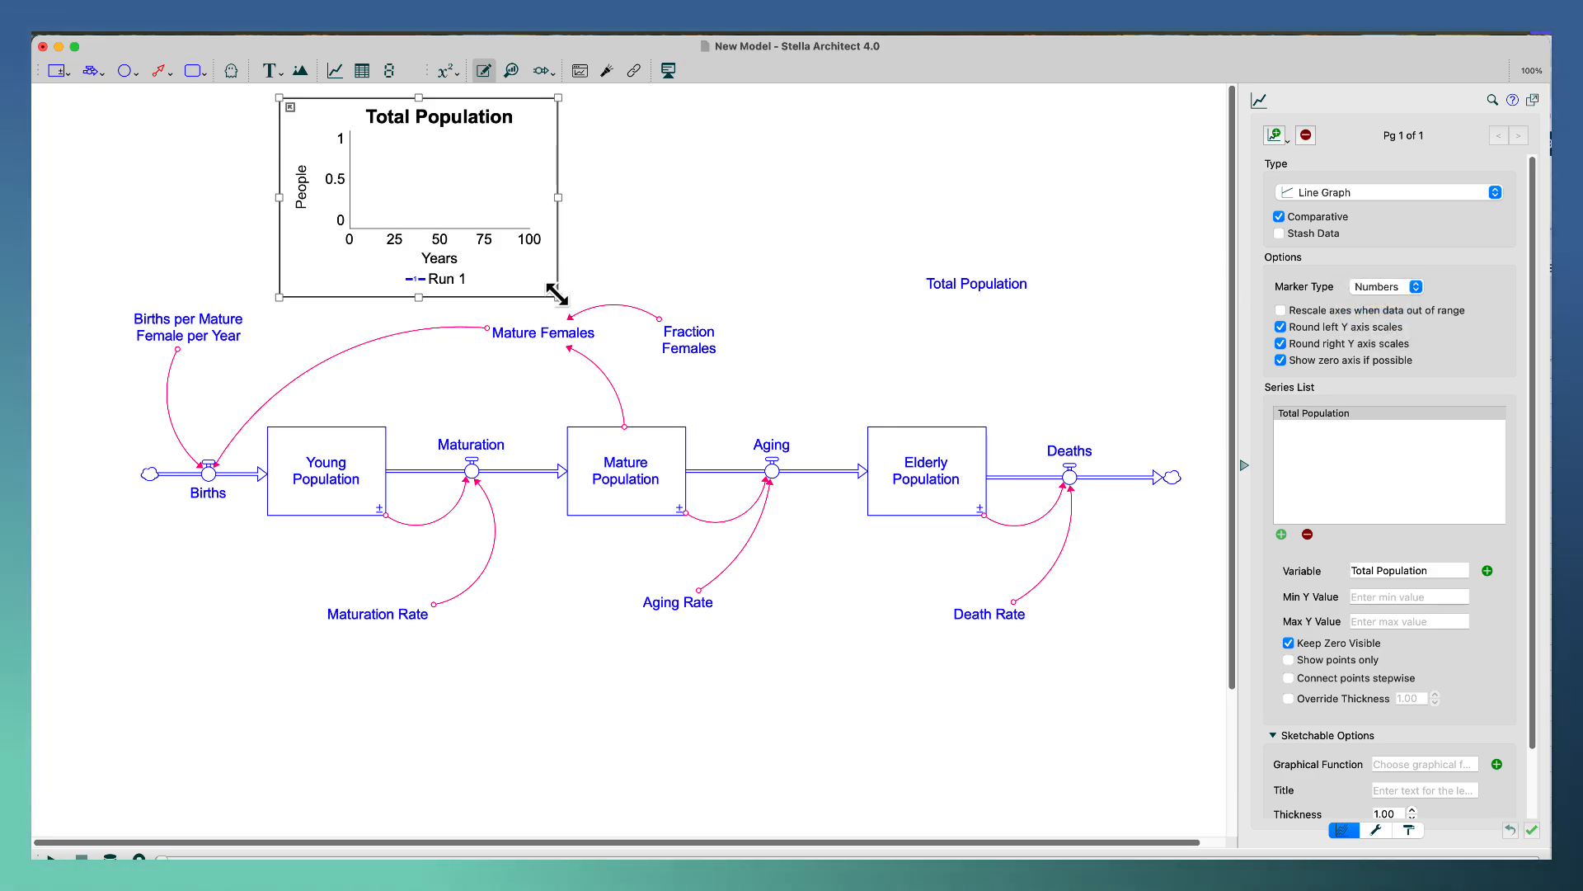
Widen the Total Population graph until it reaches above the Mature Population stock and run the simulation.
drag(558, 294, 617, 299)
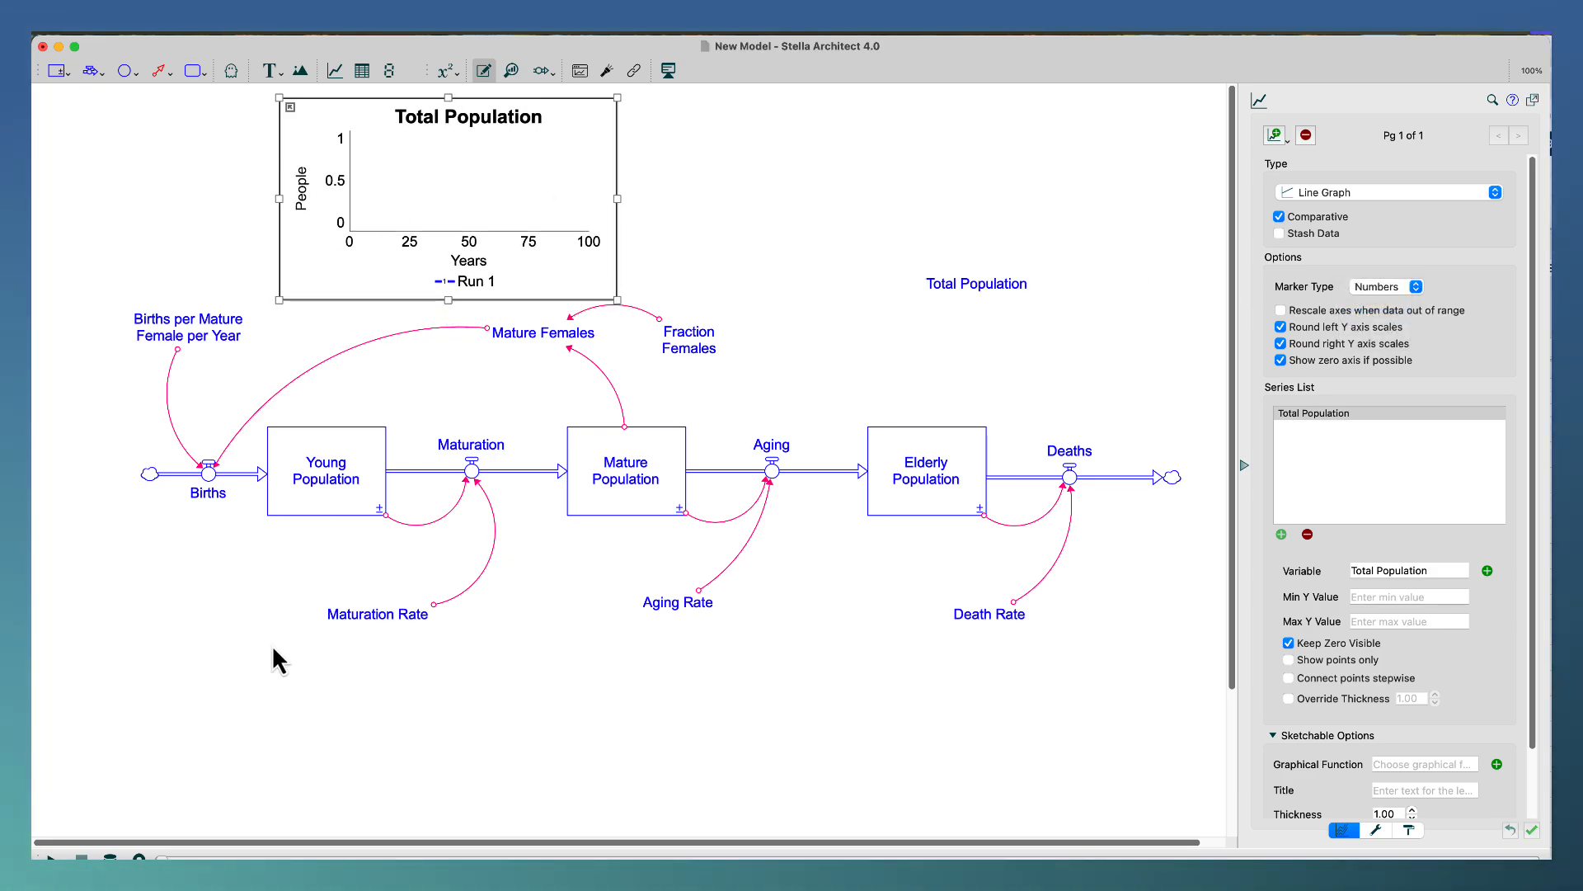
click(54, 857)
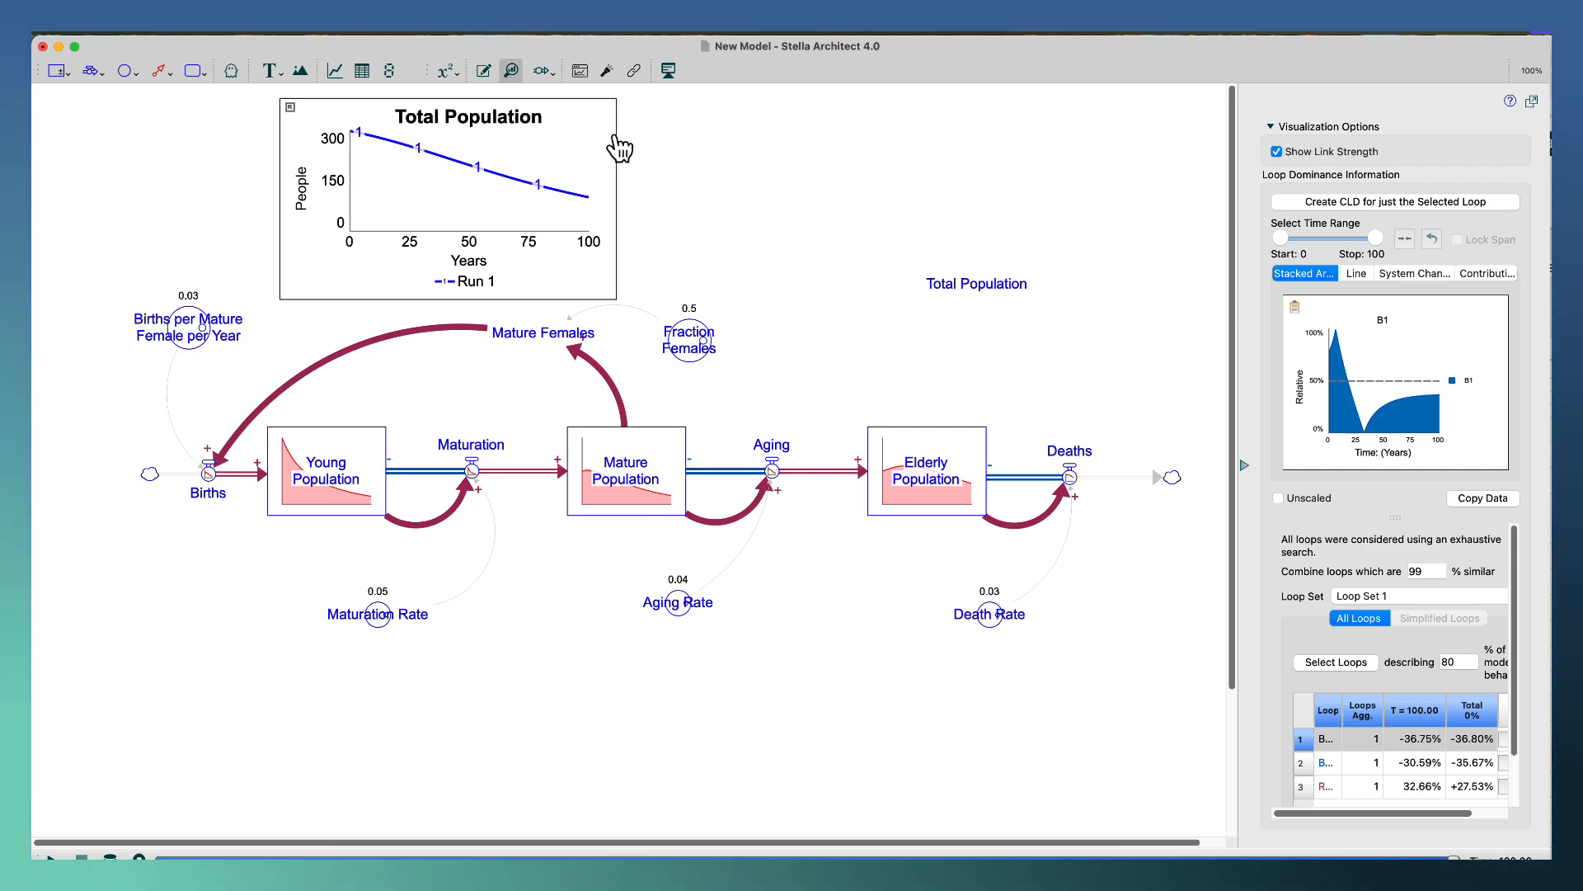
Place a second graph beside the Total Population graph, widen it to above Deaths, and move the Total Population converter down clear of it.
click(335, 70)
click(693, 180)
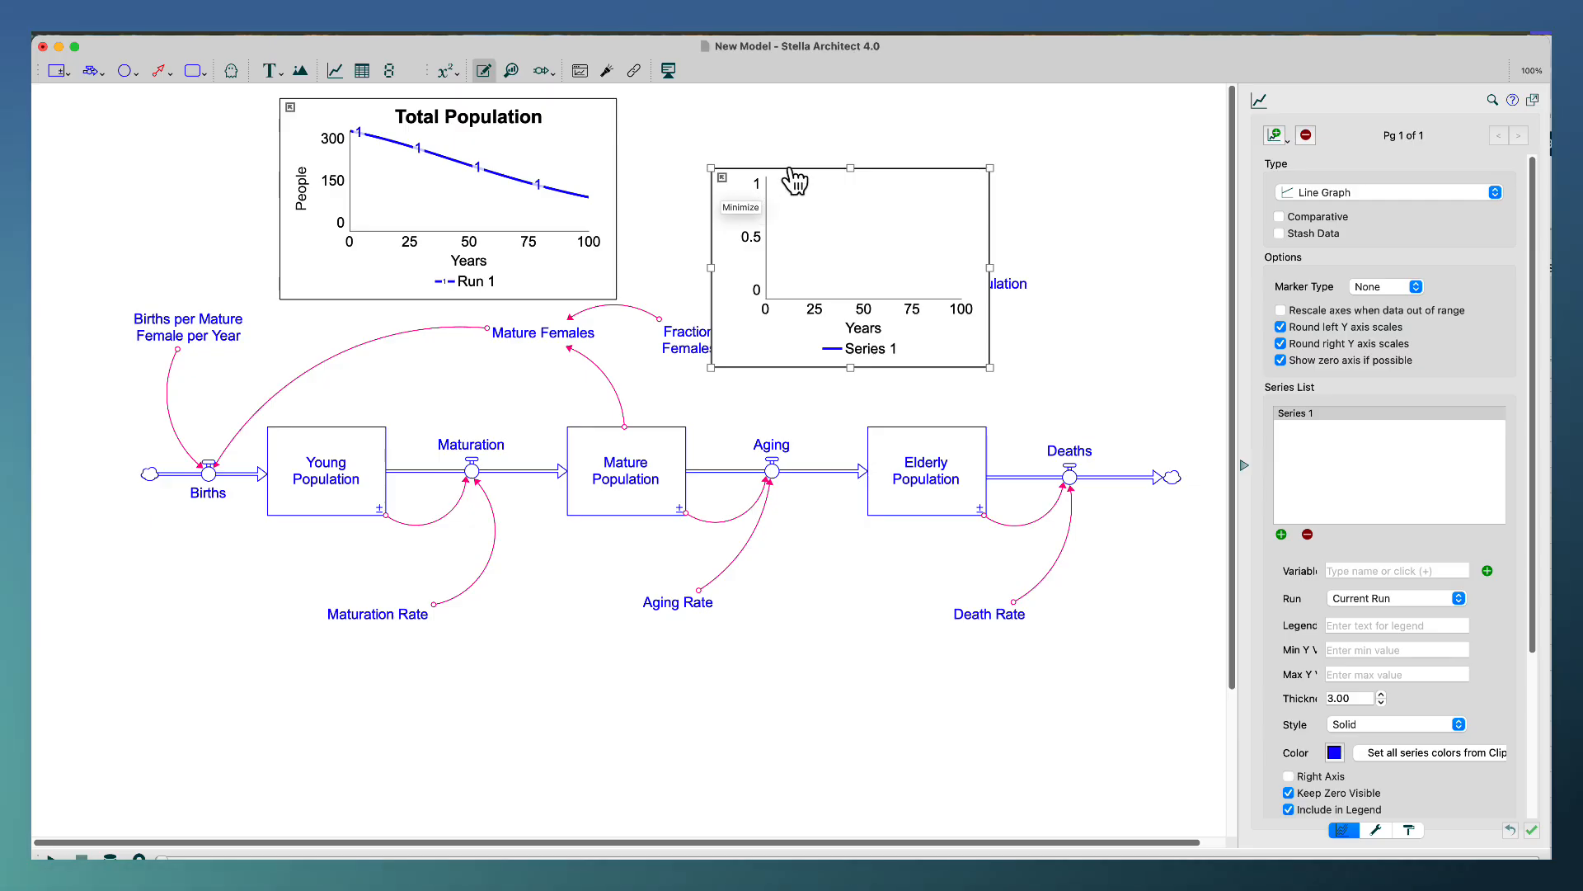
drag(796, 168, 718, 106)
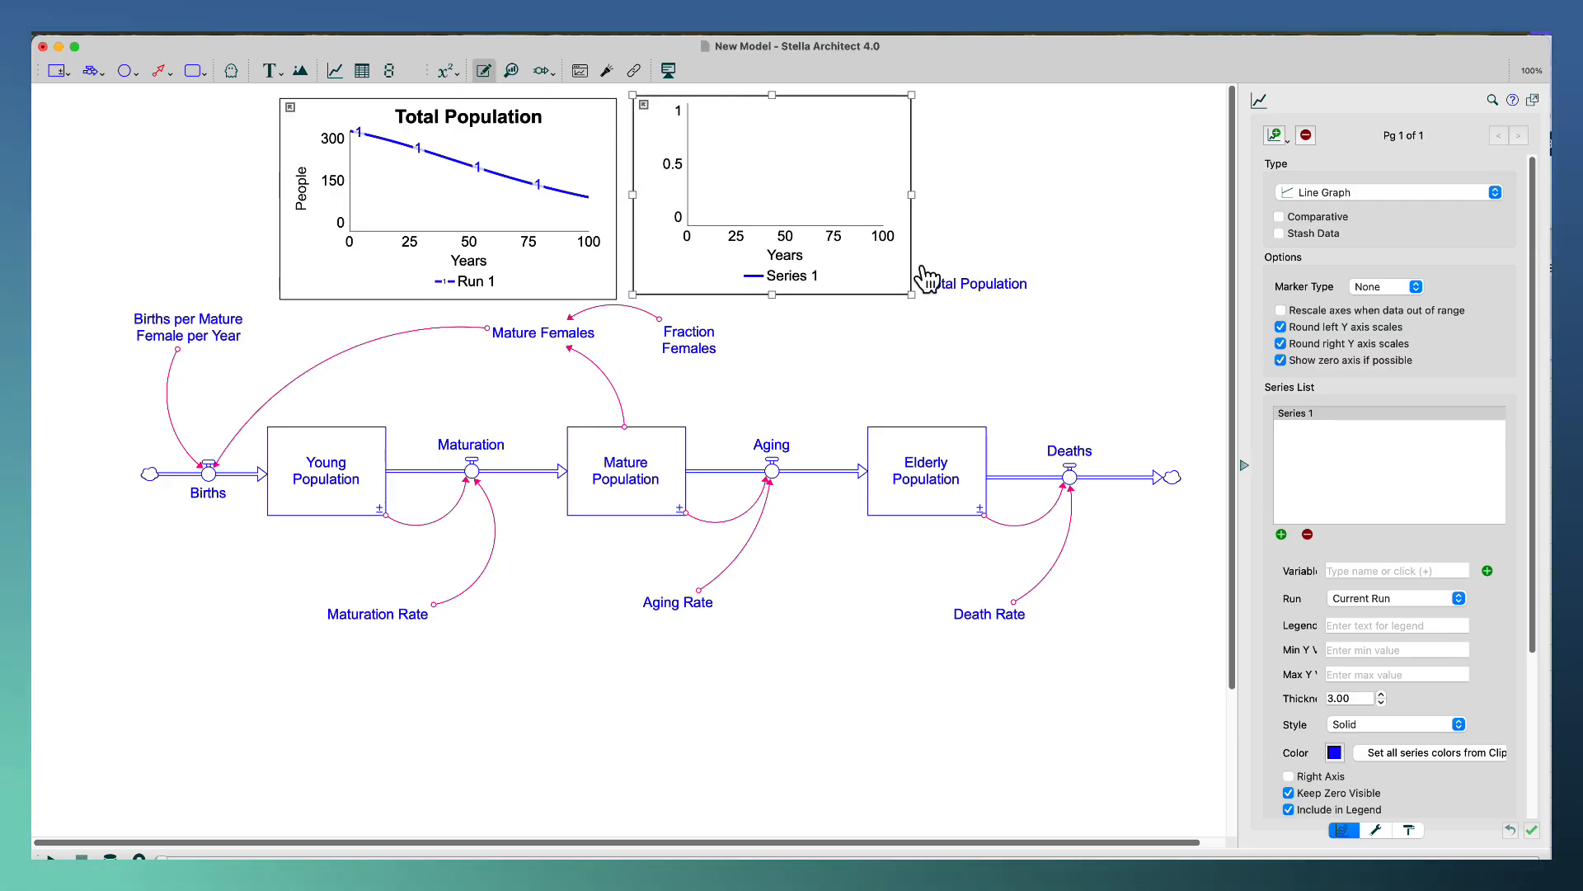
drag(962, 289, 976, 380)
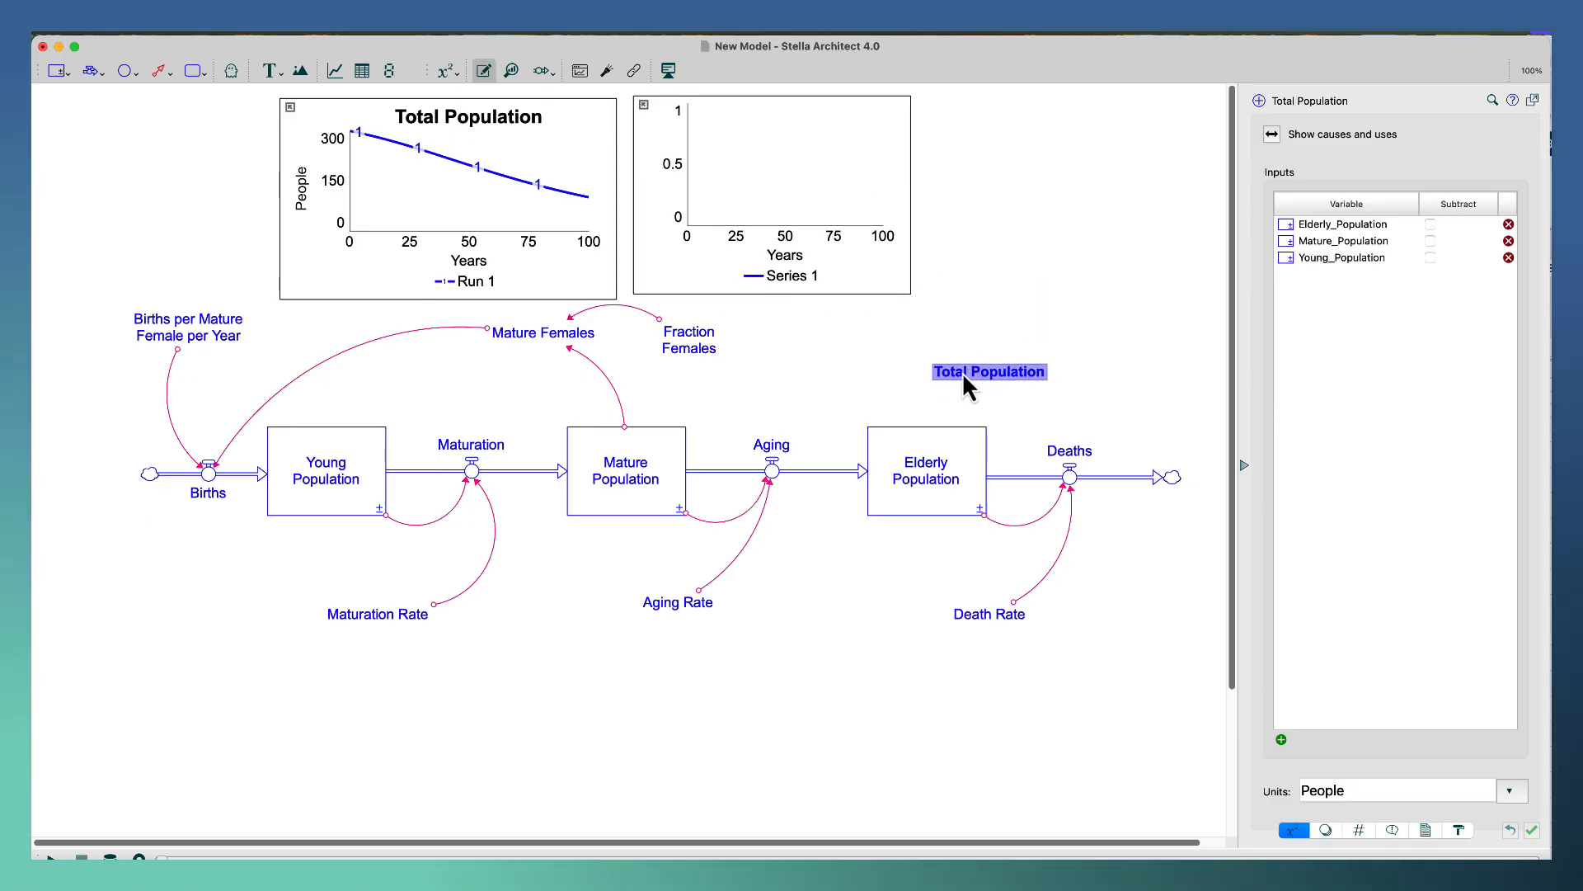
click(907, 293)
drag(914, 302, 1094, 307)
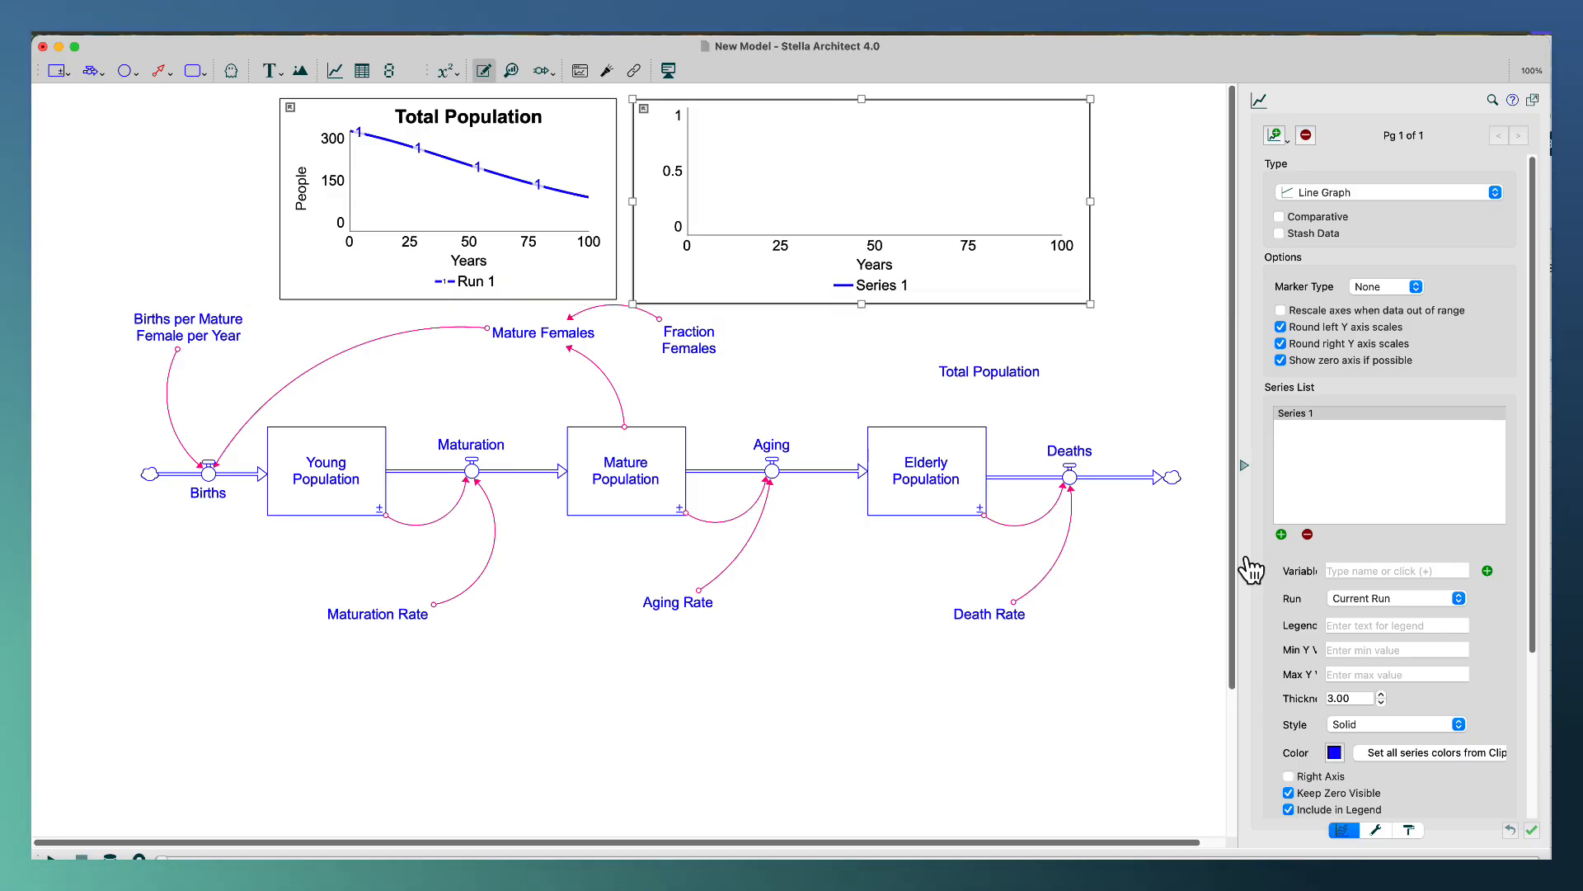
Add Young Population, Mature Population and Elderly Population as series of the new graph.
click(1282, 535)
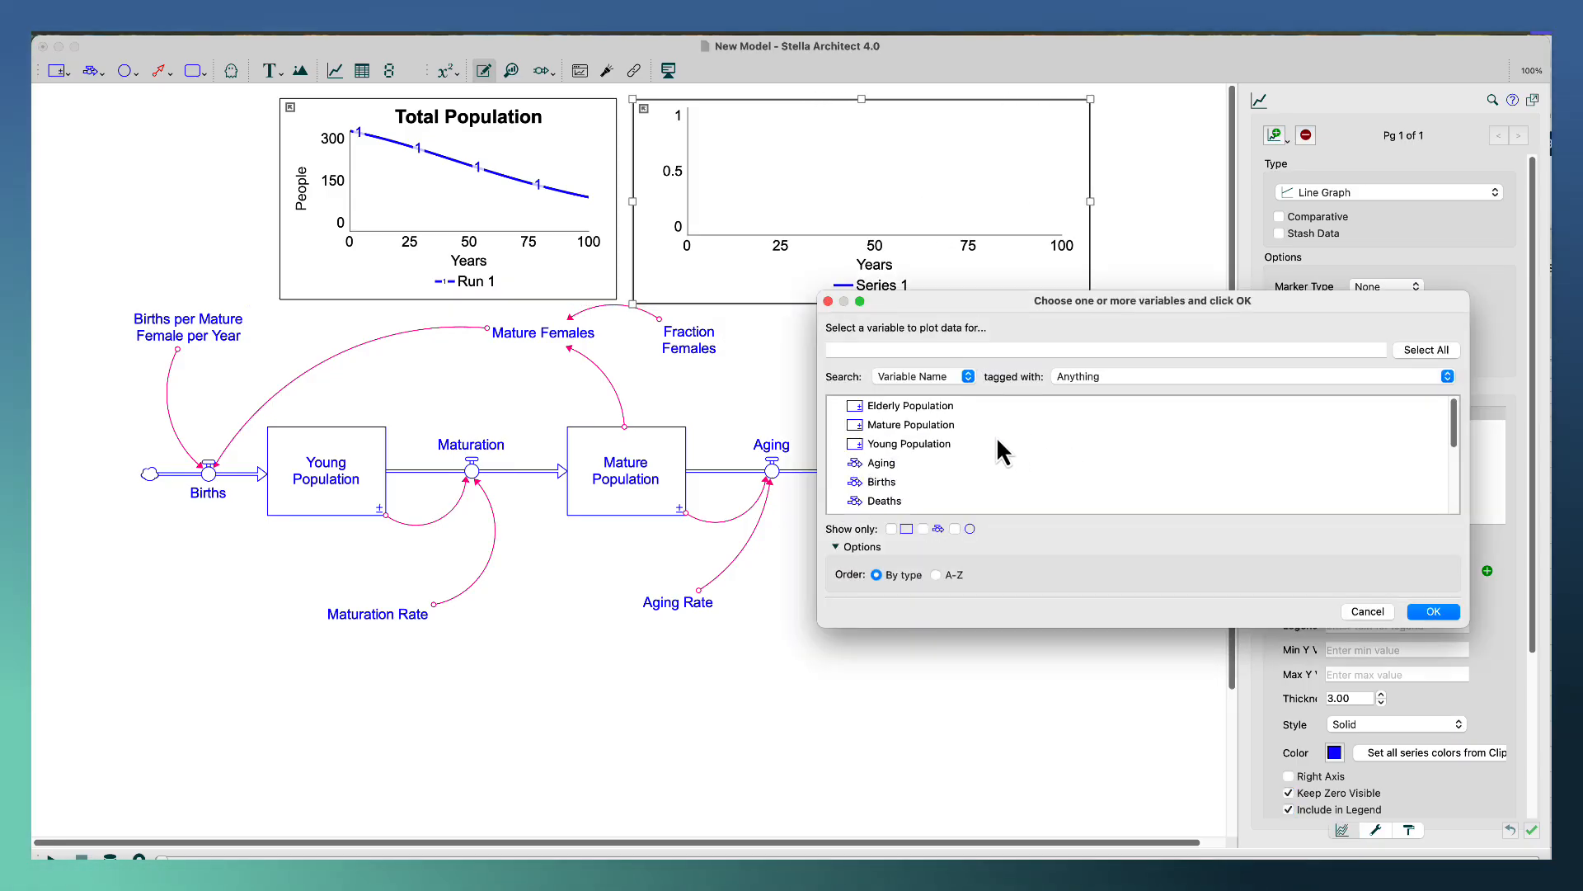
click(953, 443)
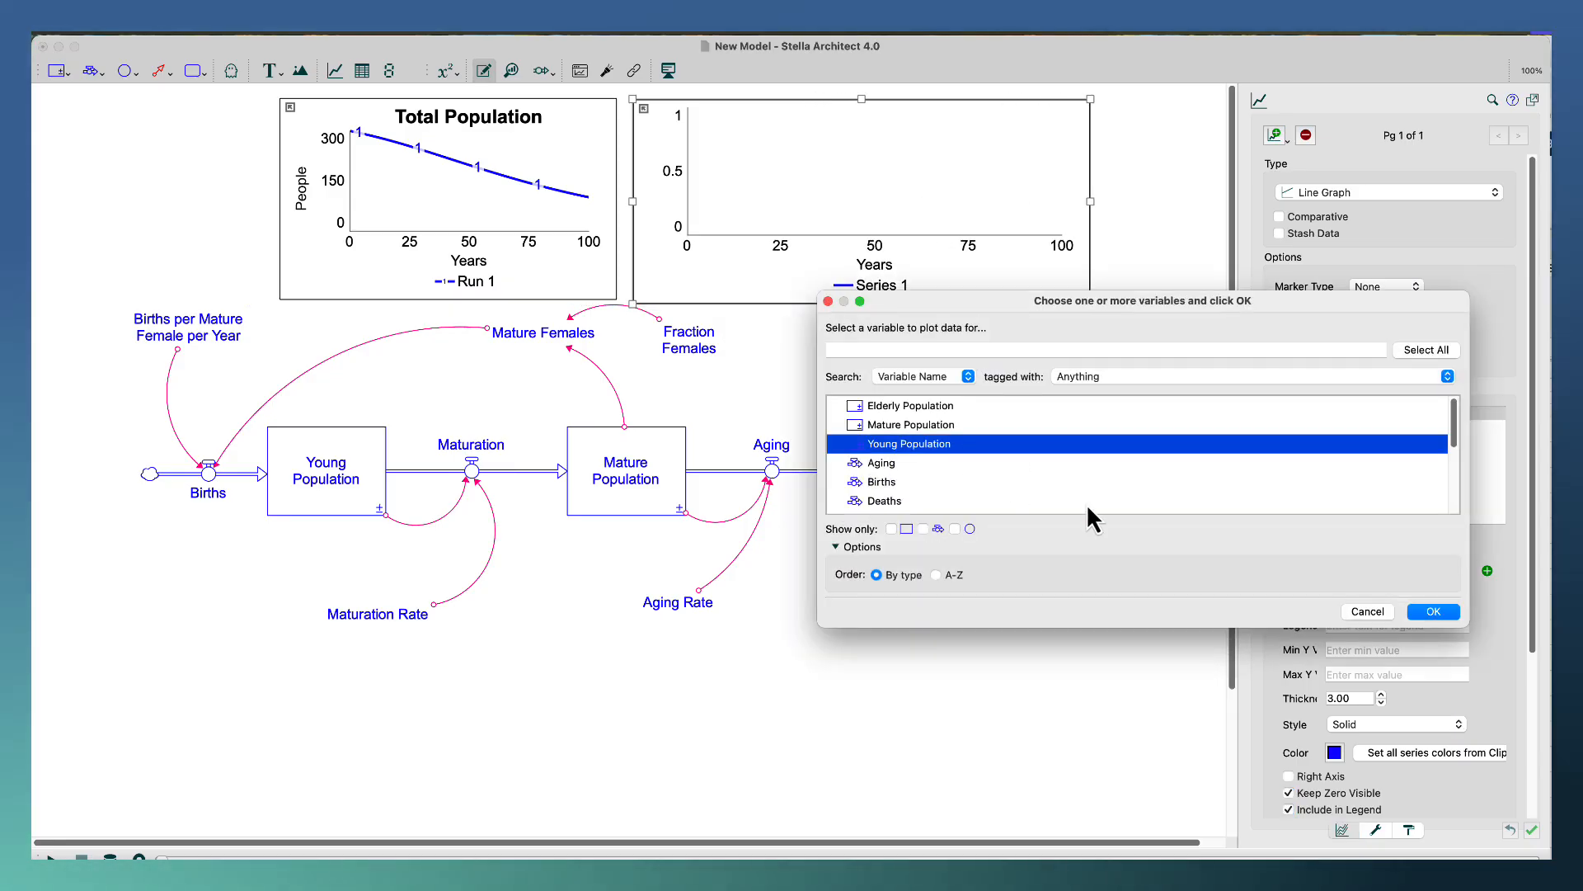
click(1434, 612)
click(1281, 535)
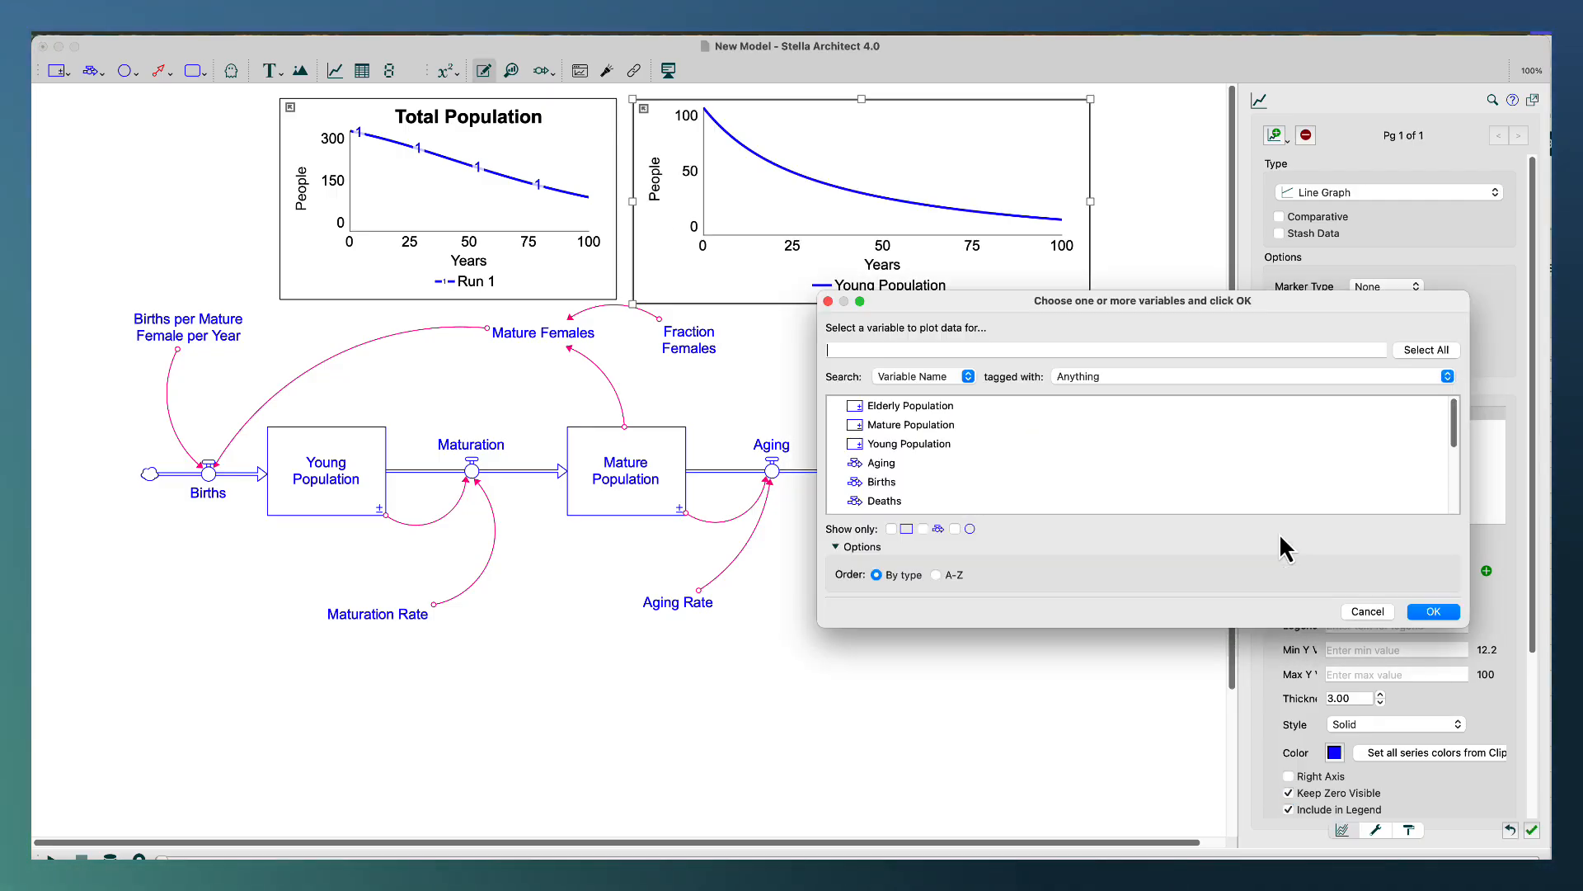
click(940, 424)
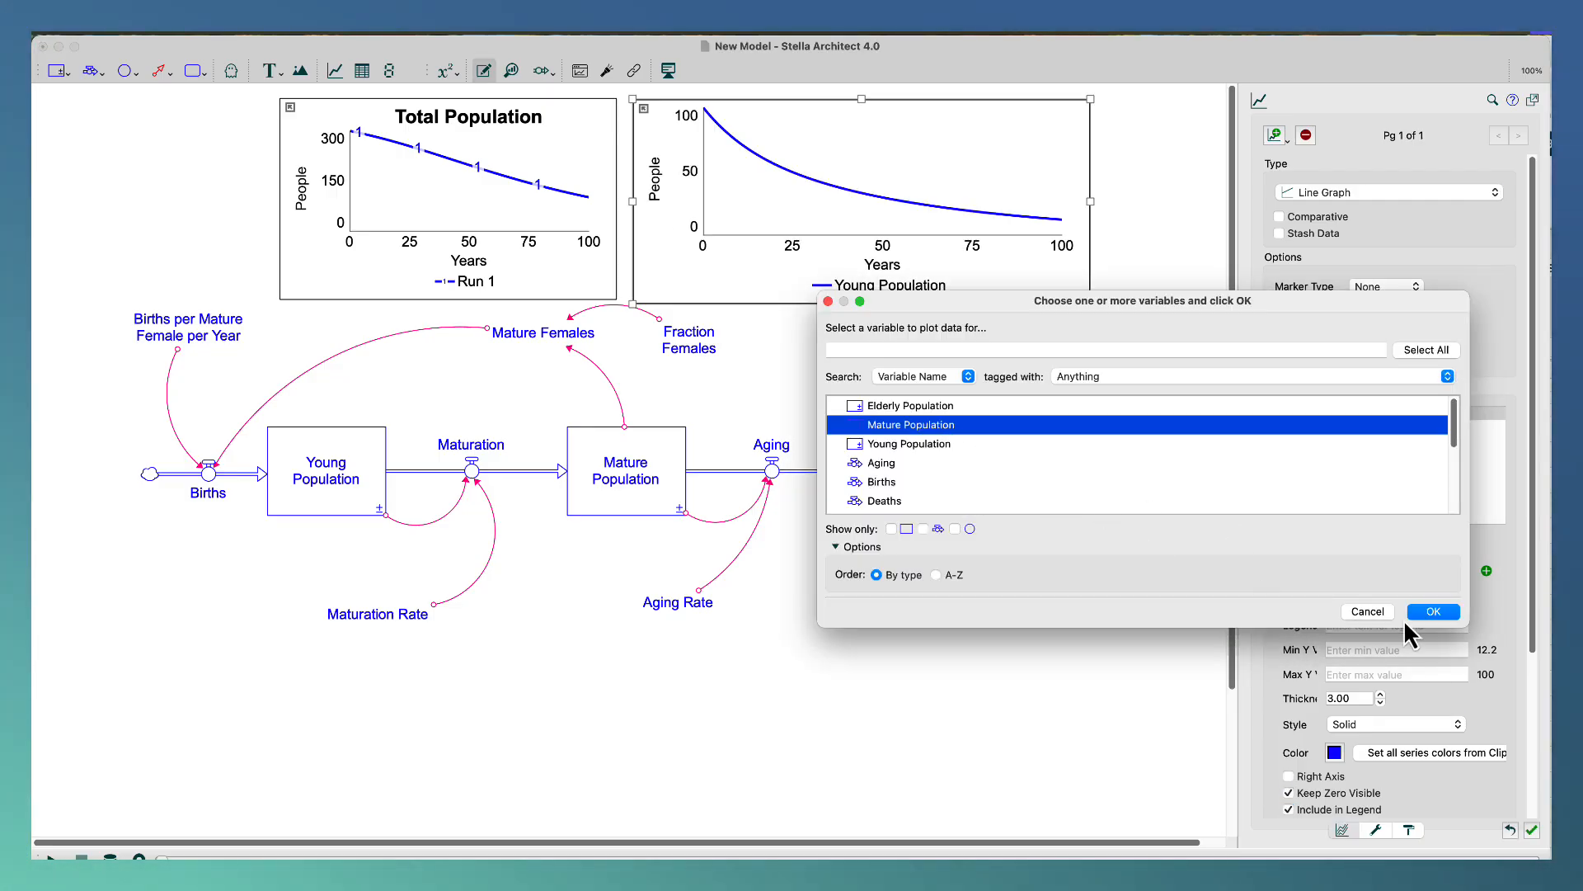
click(1412, 614)
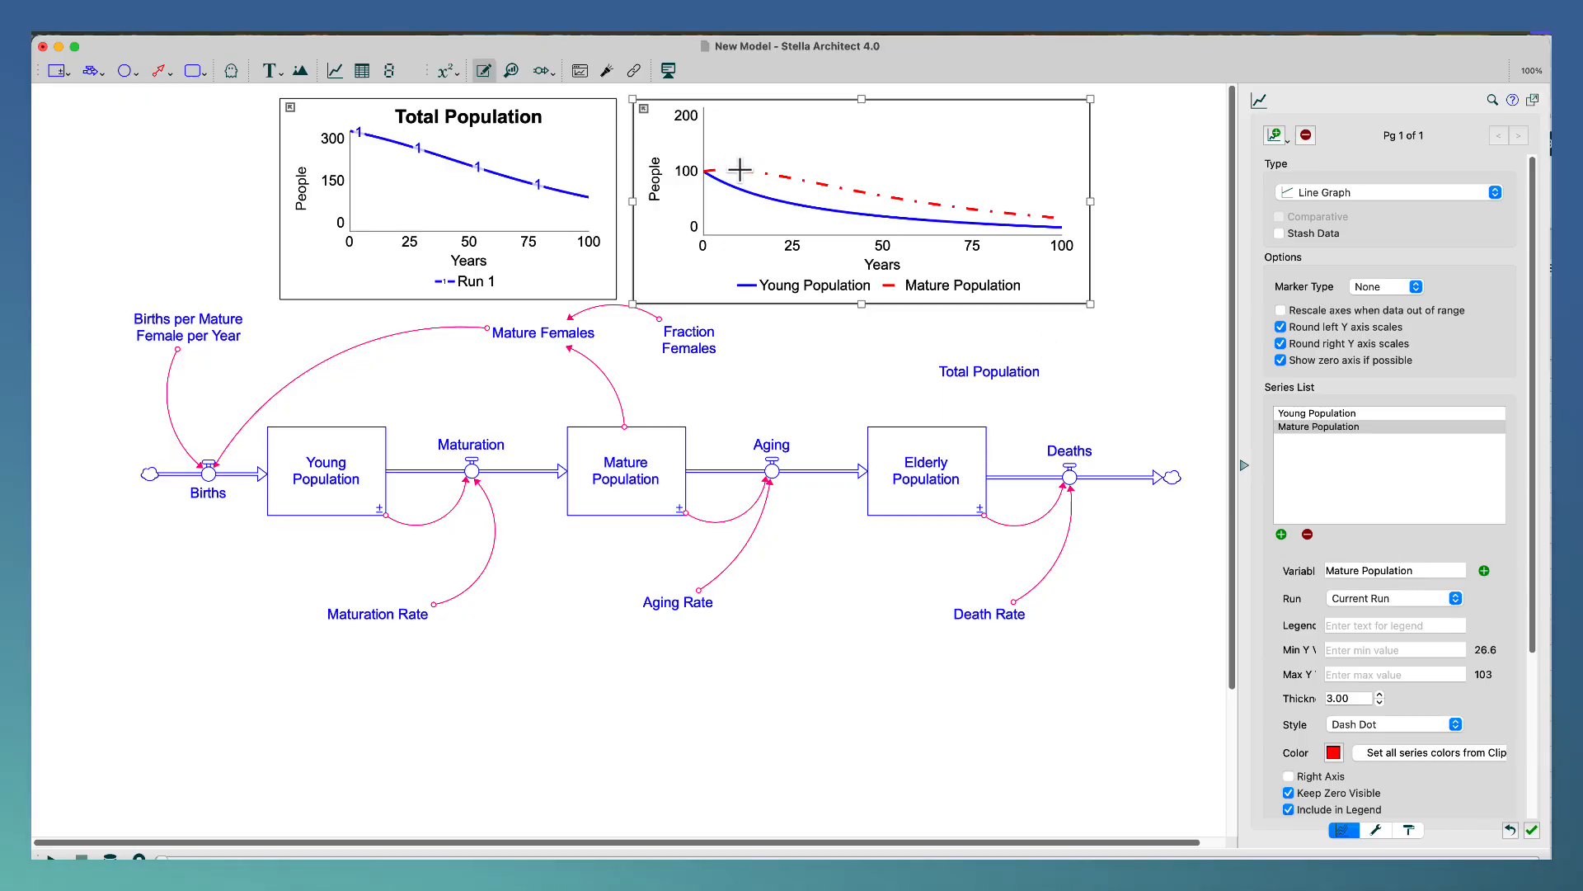
click(1280, 534)
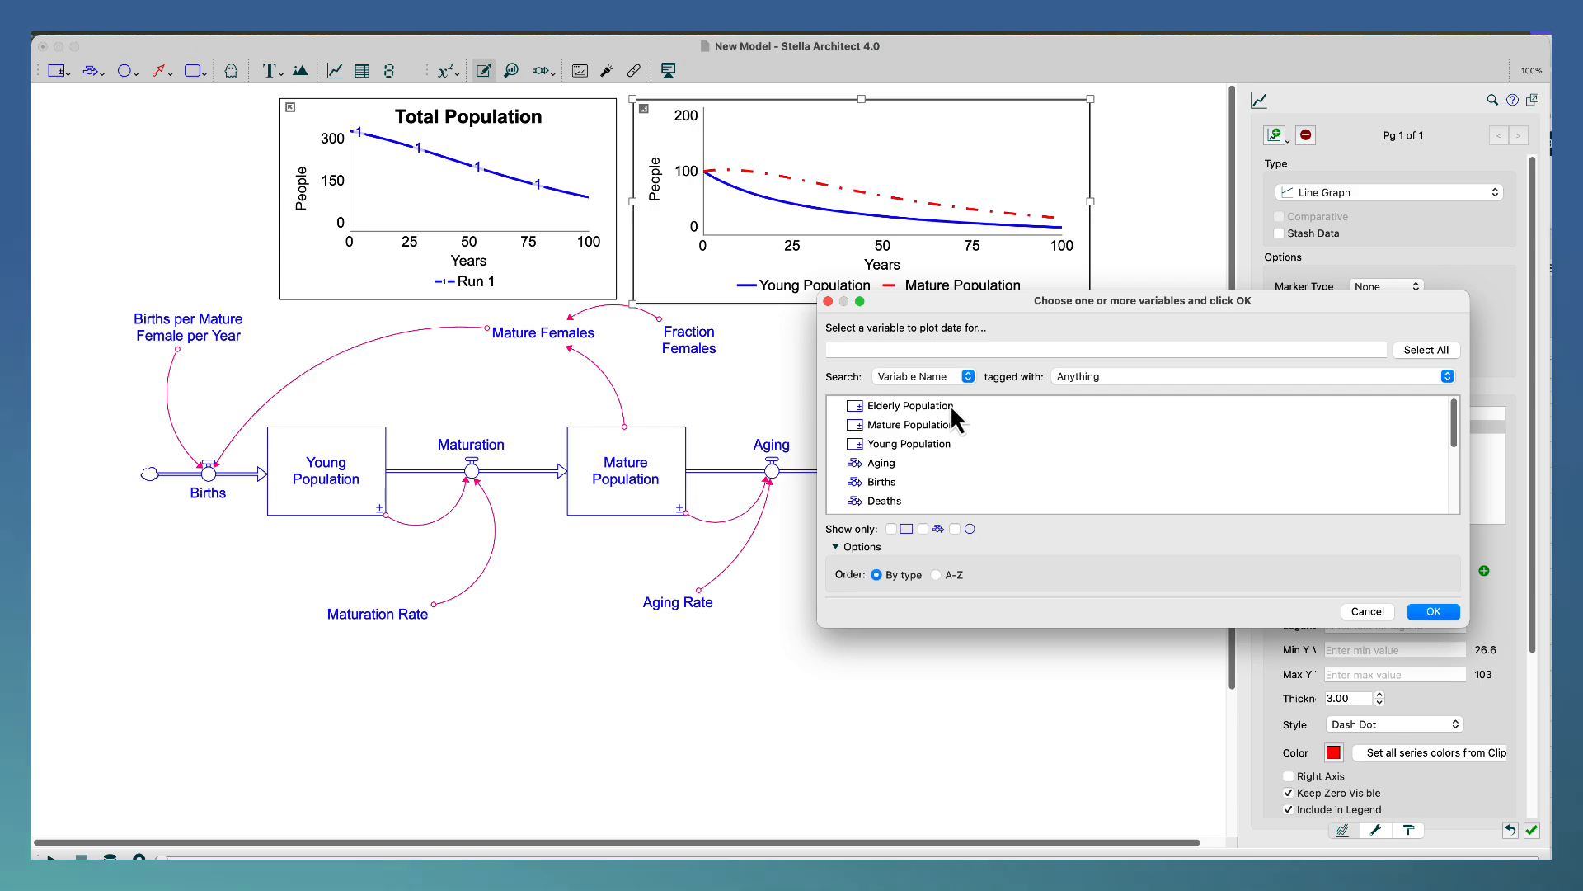
click(953, 406)
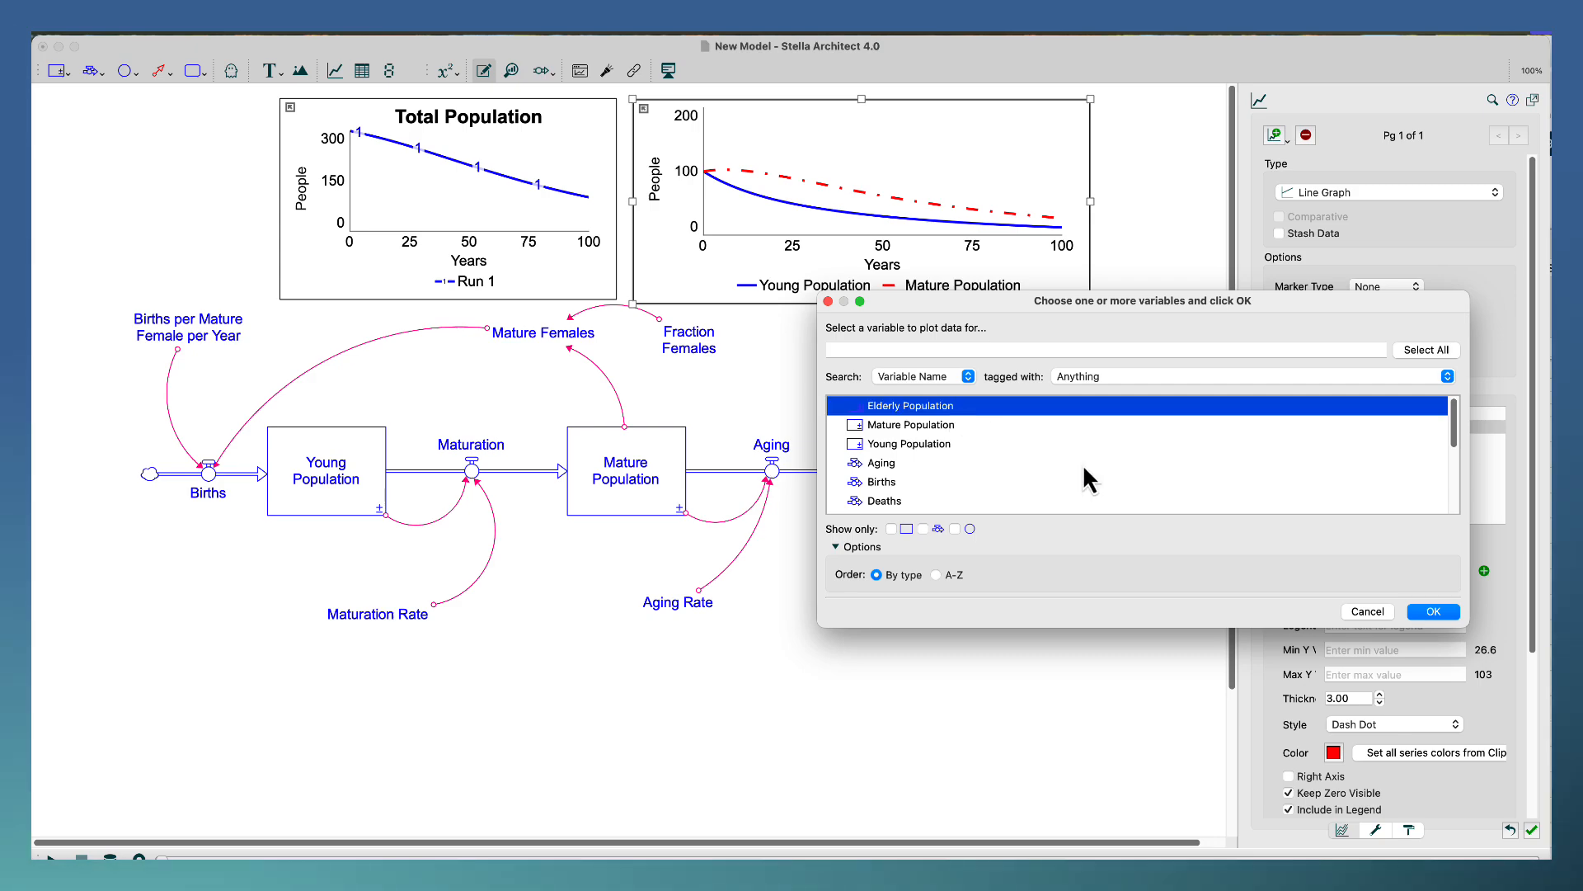
click(1434, 613)
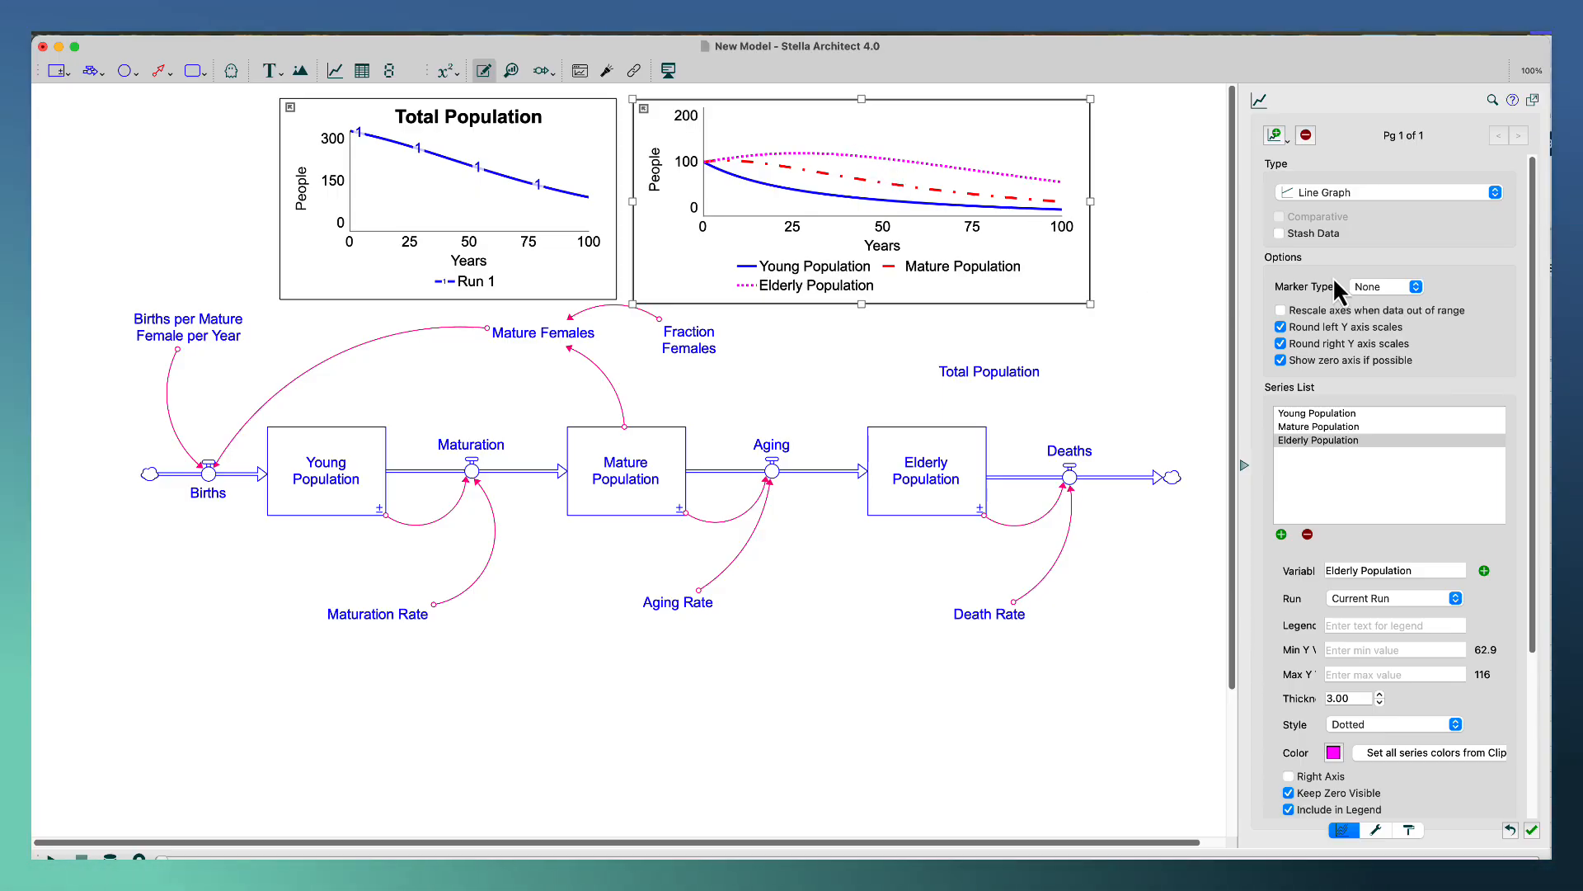
Title the new graph "Population Stocks".
click(1378, 829)
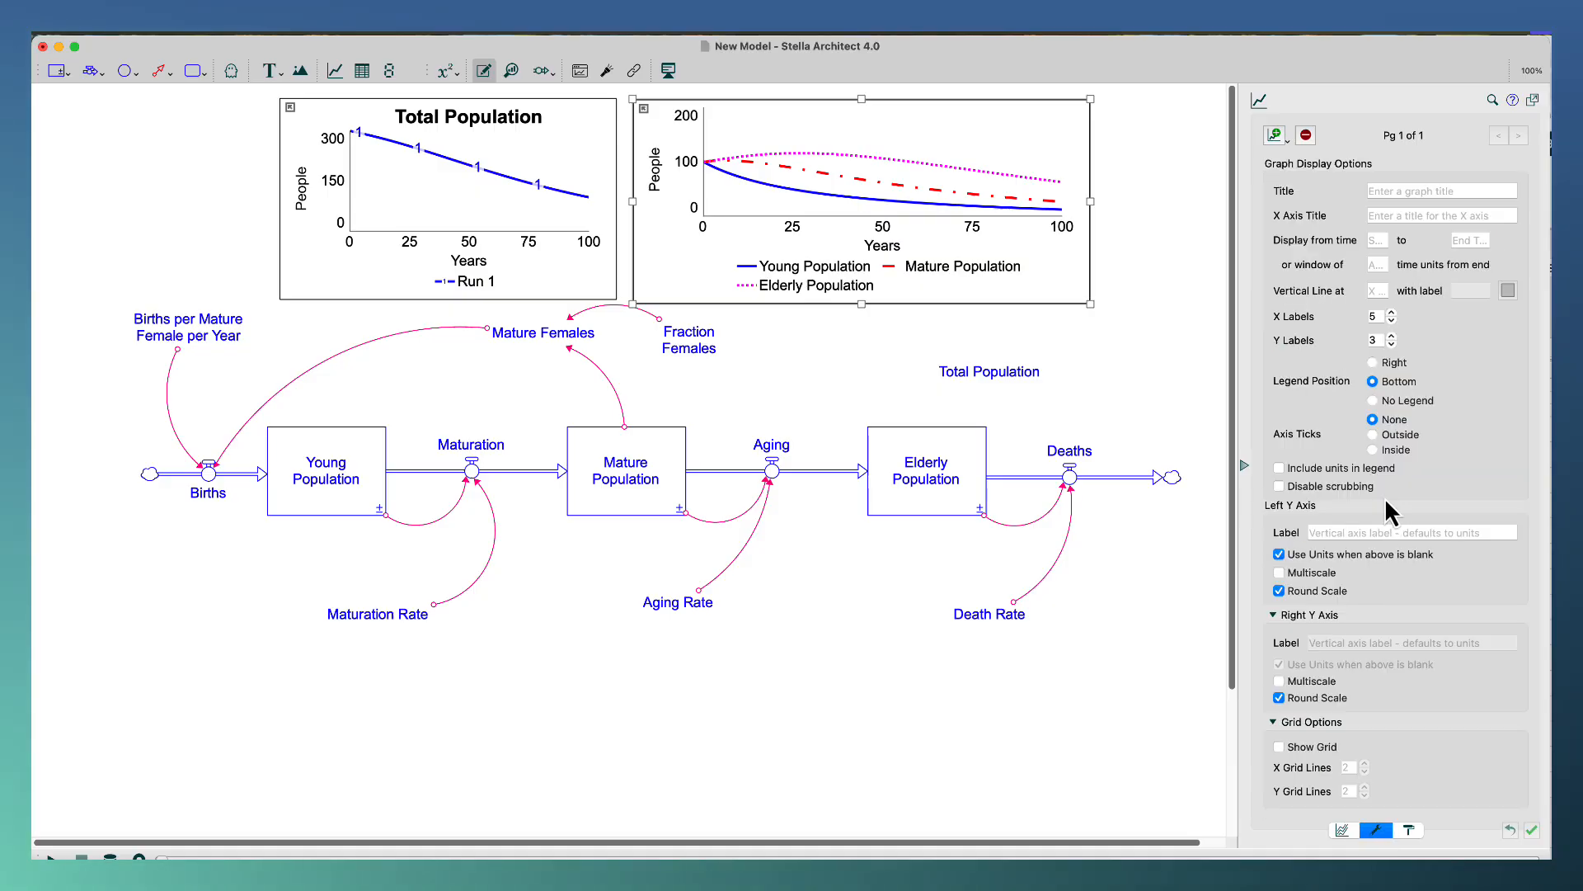
click(1399, 190)
text(P)
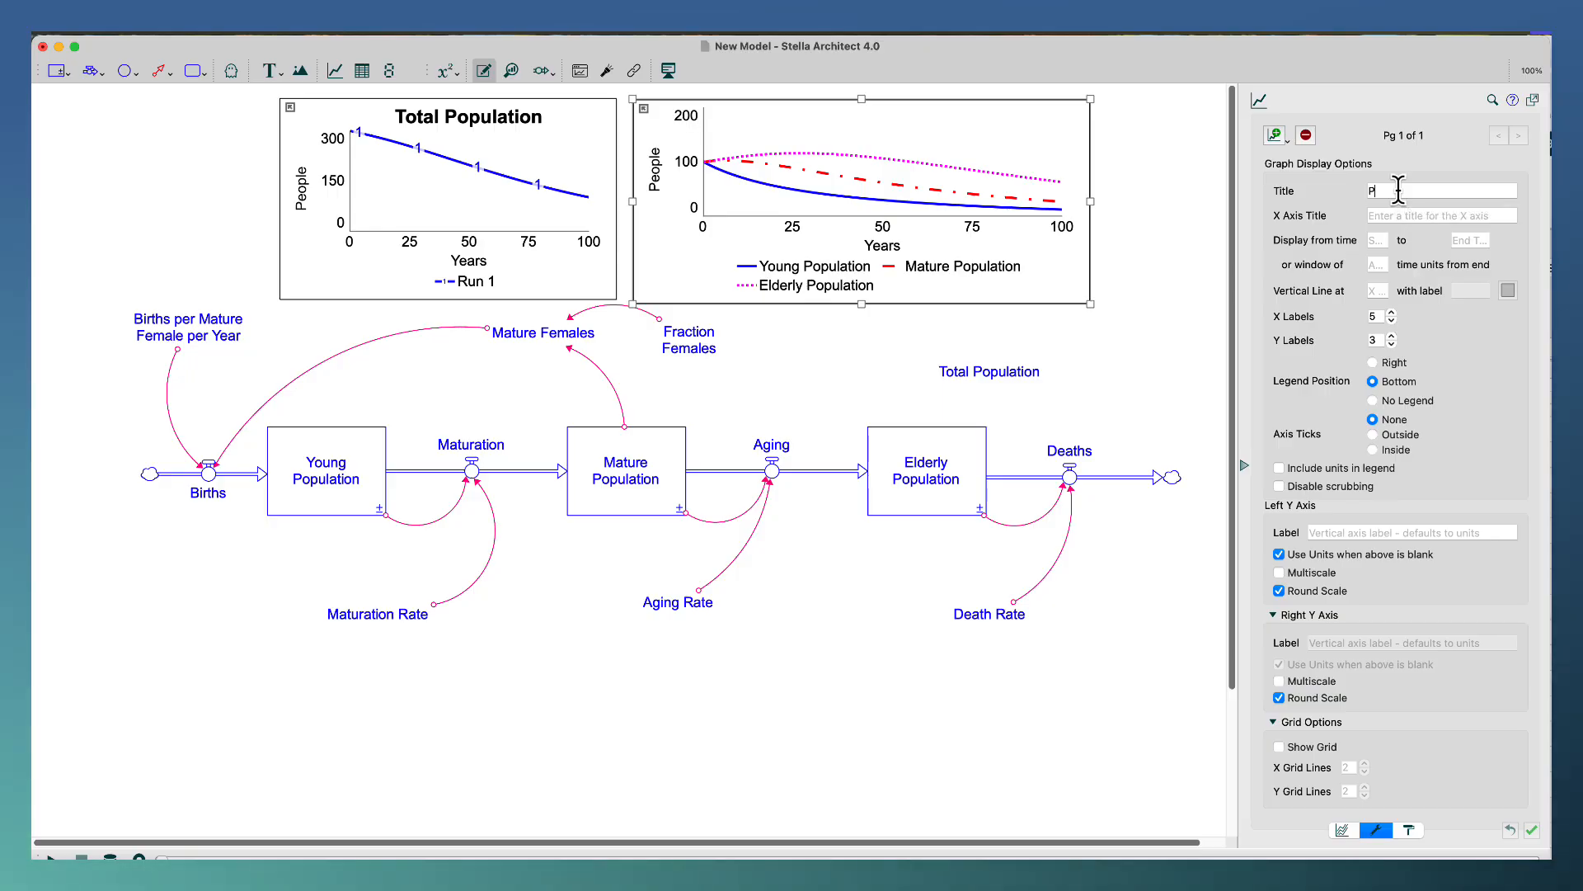
text(opulation)
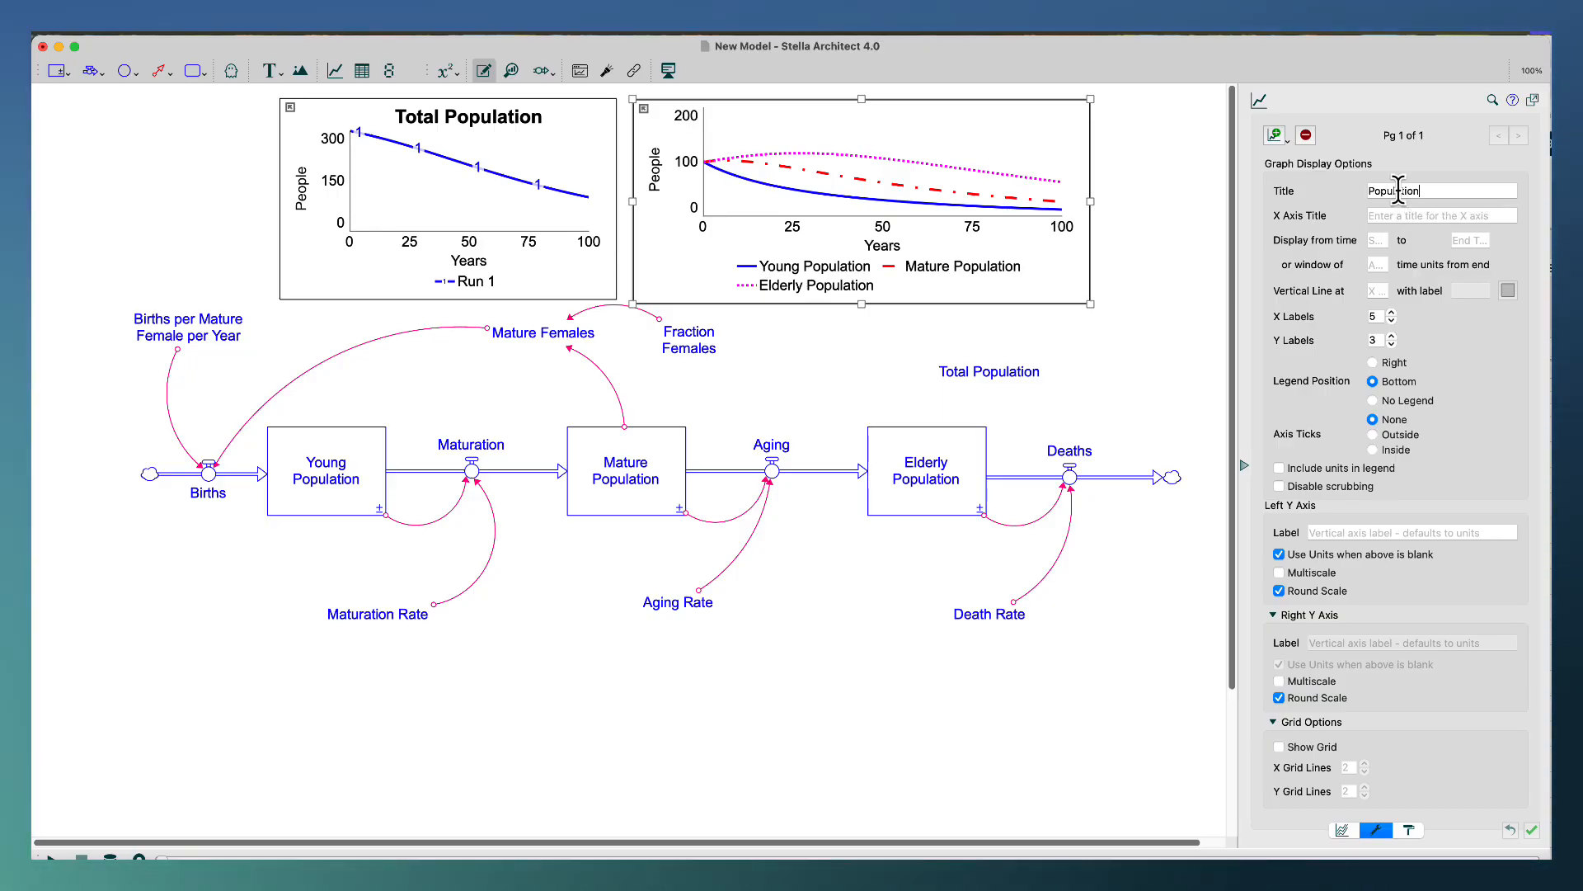
text( Stocks)
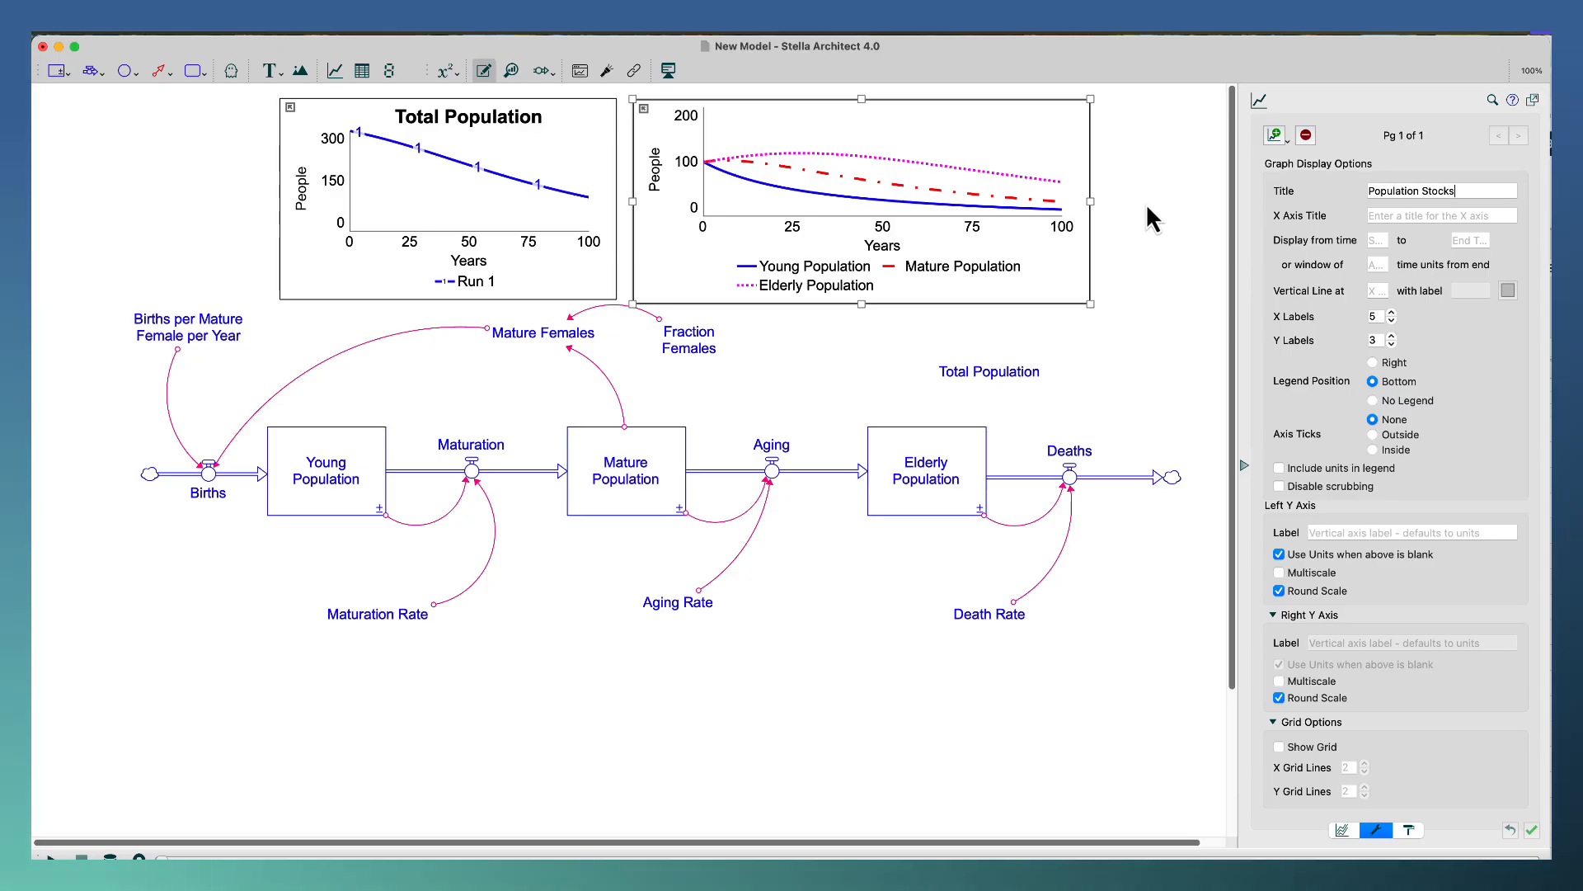
key(Return)
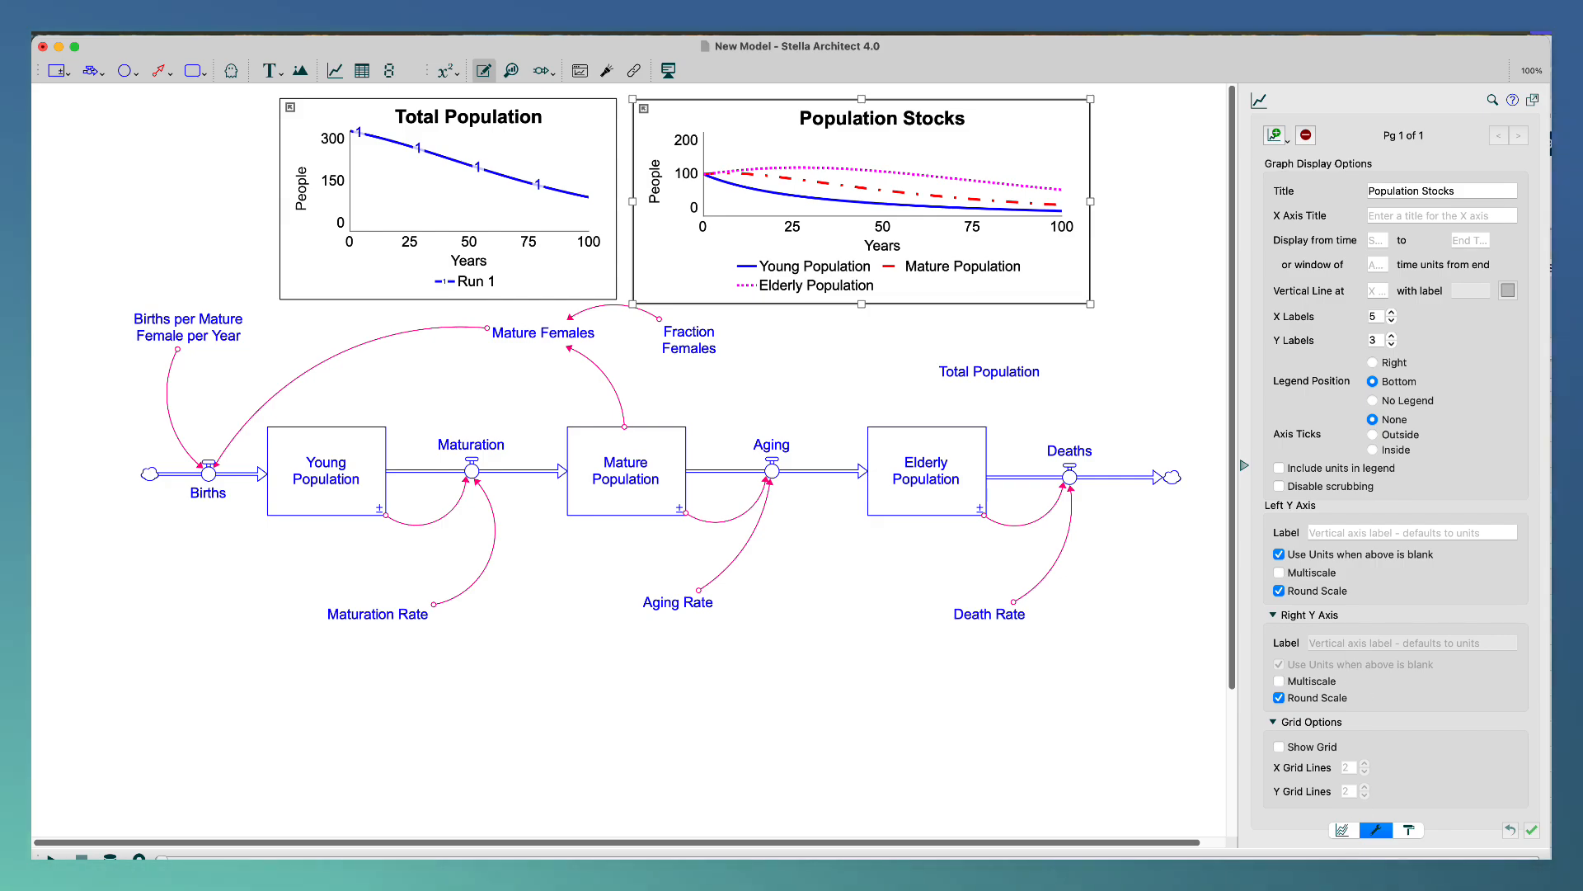
Set the marker type of the Population Stocks graph to Numbers.
click(1343, 831)
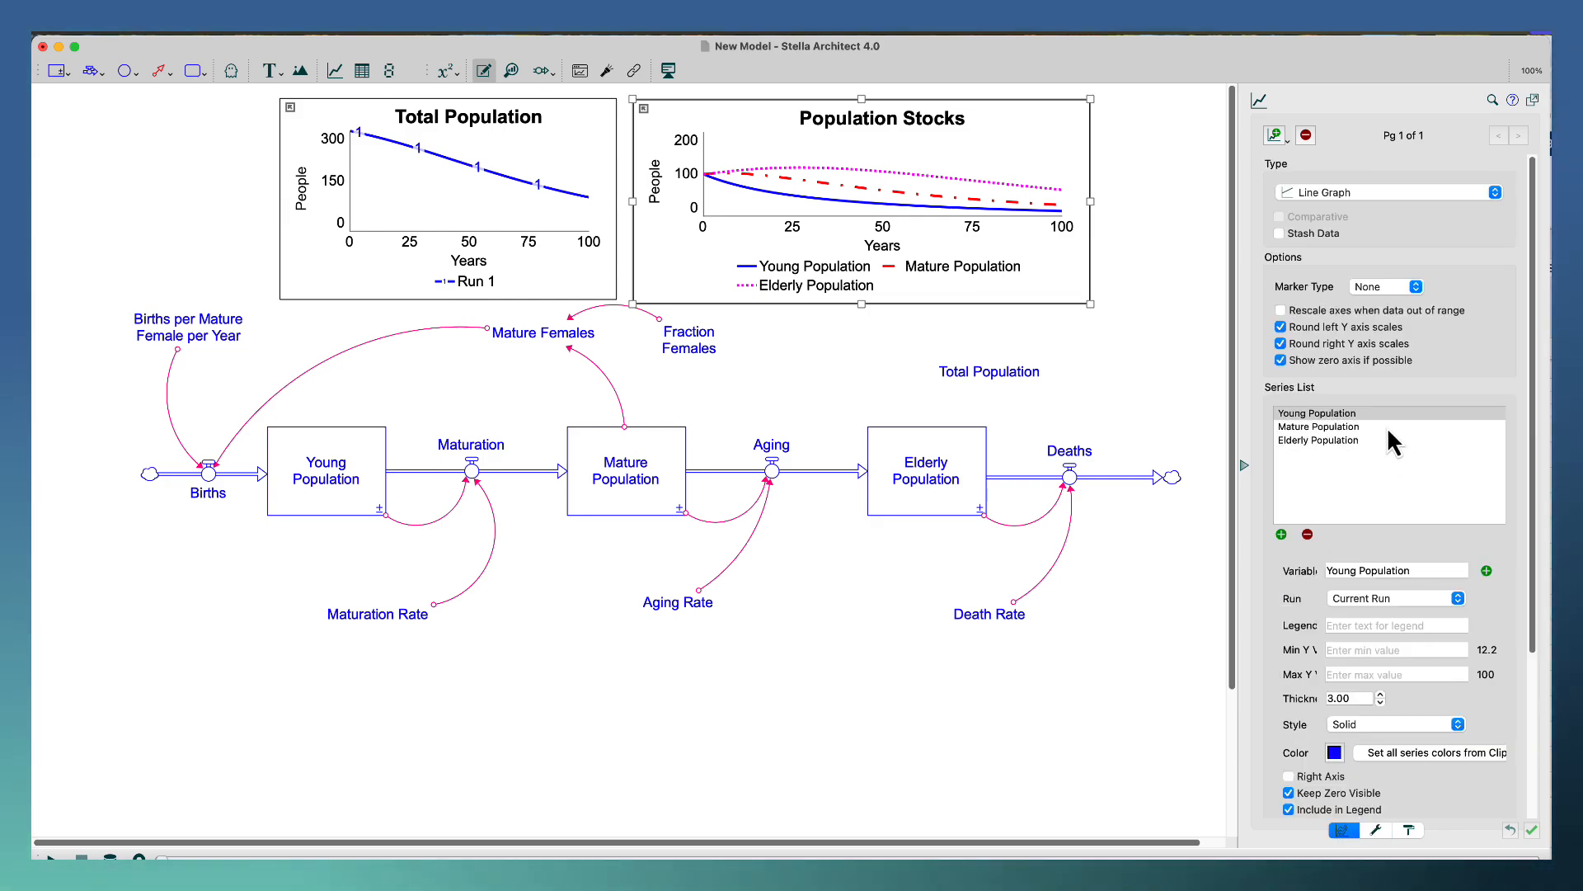
click(1400, 301)
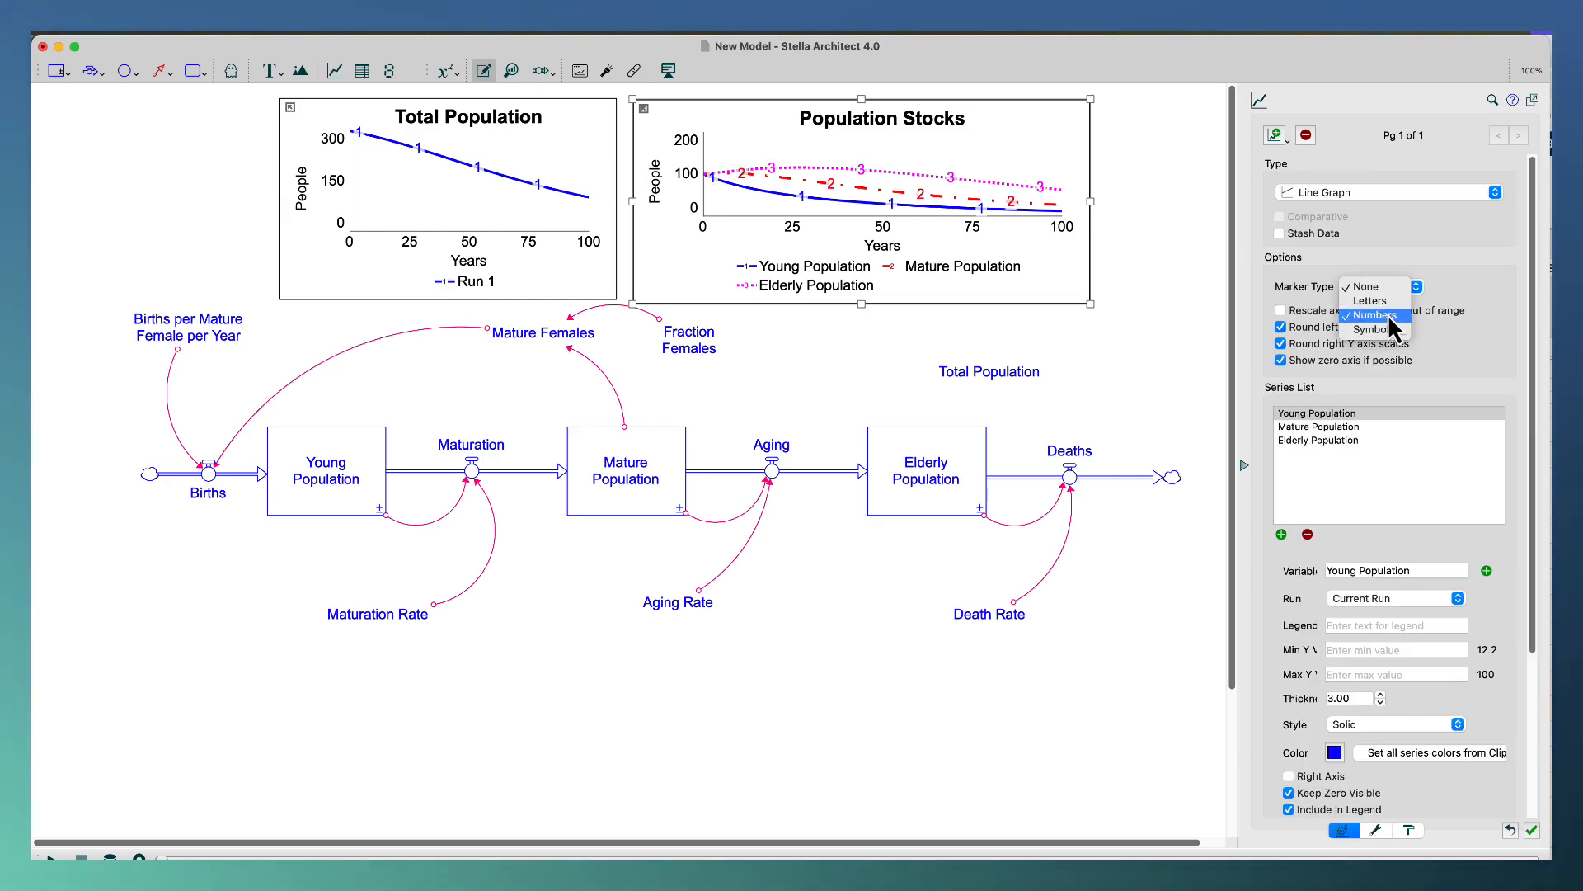
click(1388, 315)
click(1154, 630)
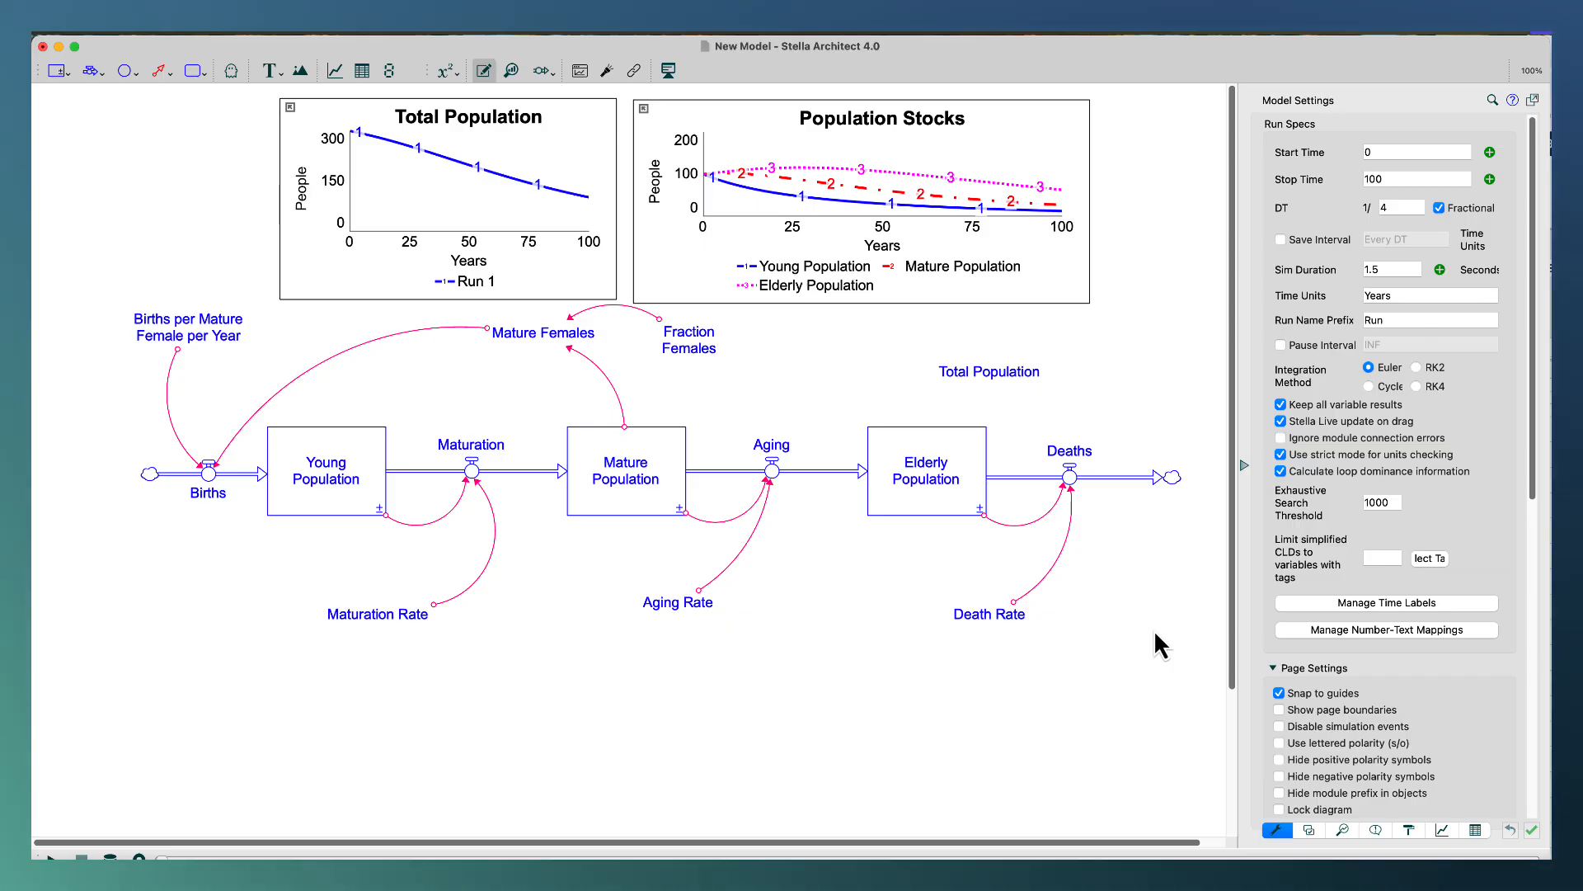
Review the global graph styles, examining the style, color and thickness of the first series.
click(1442, 831)
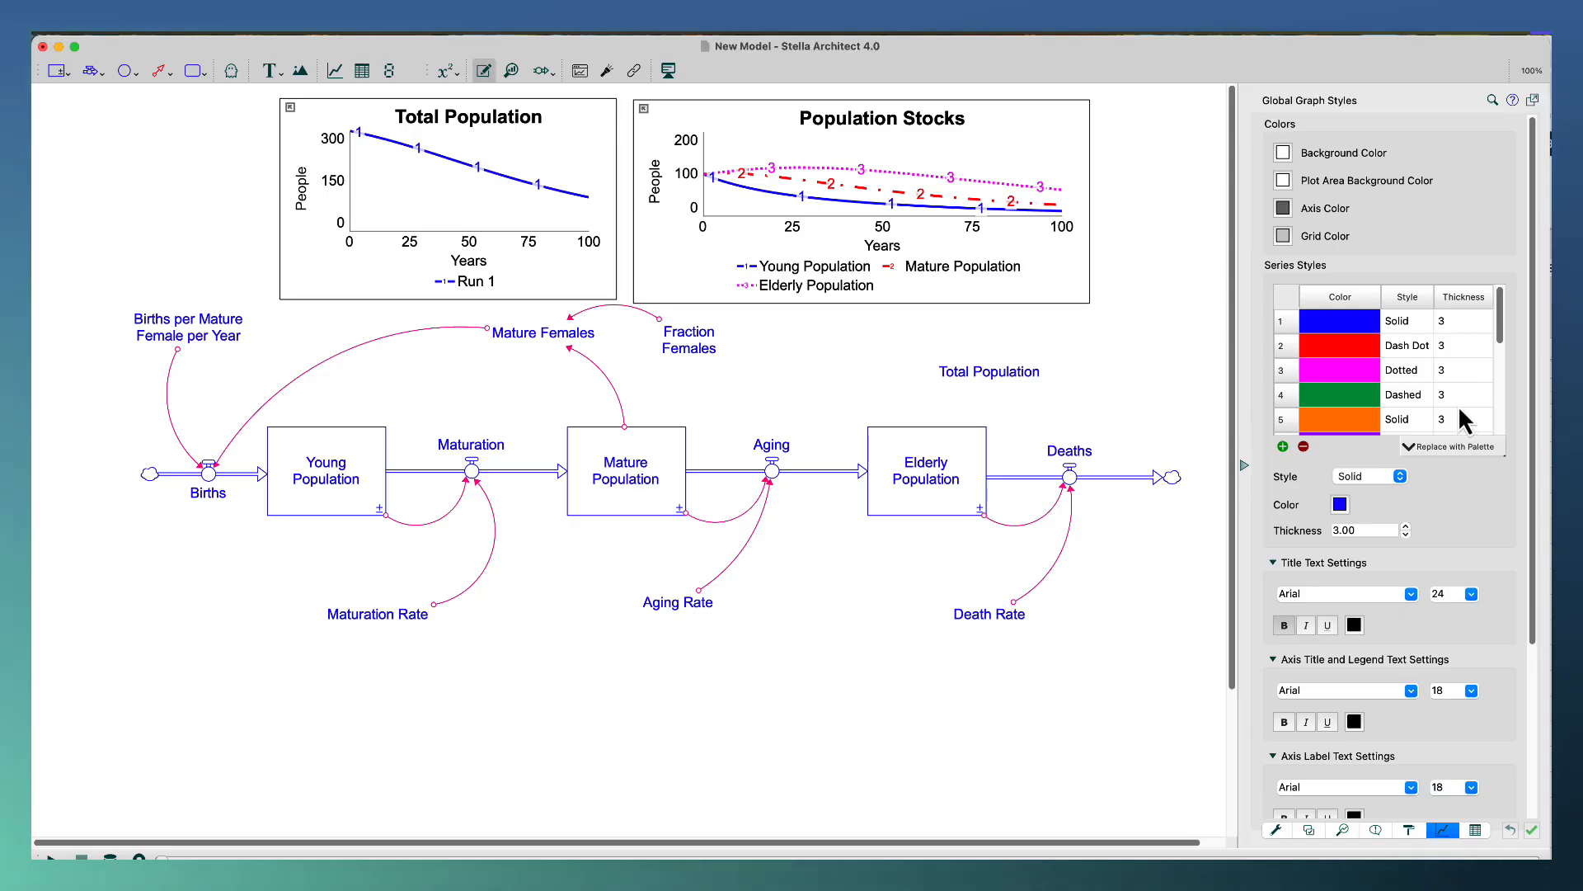
click(1460, 327)
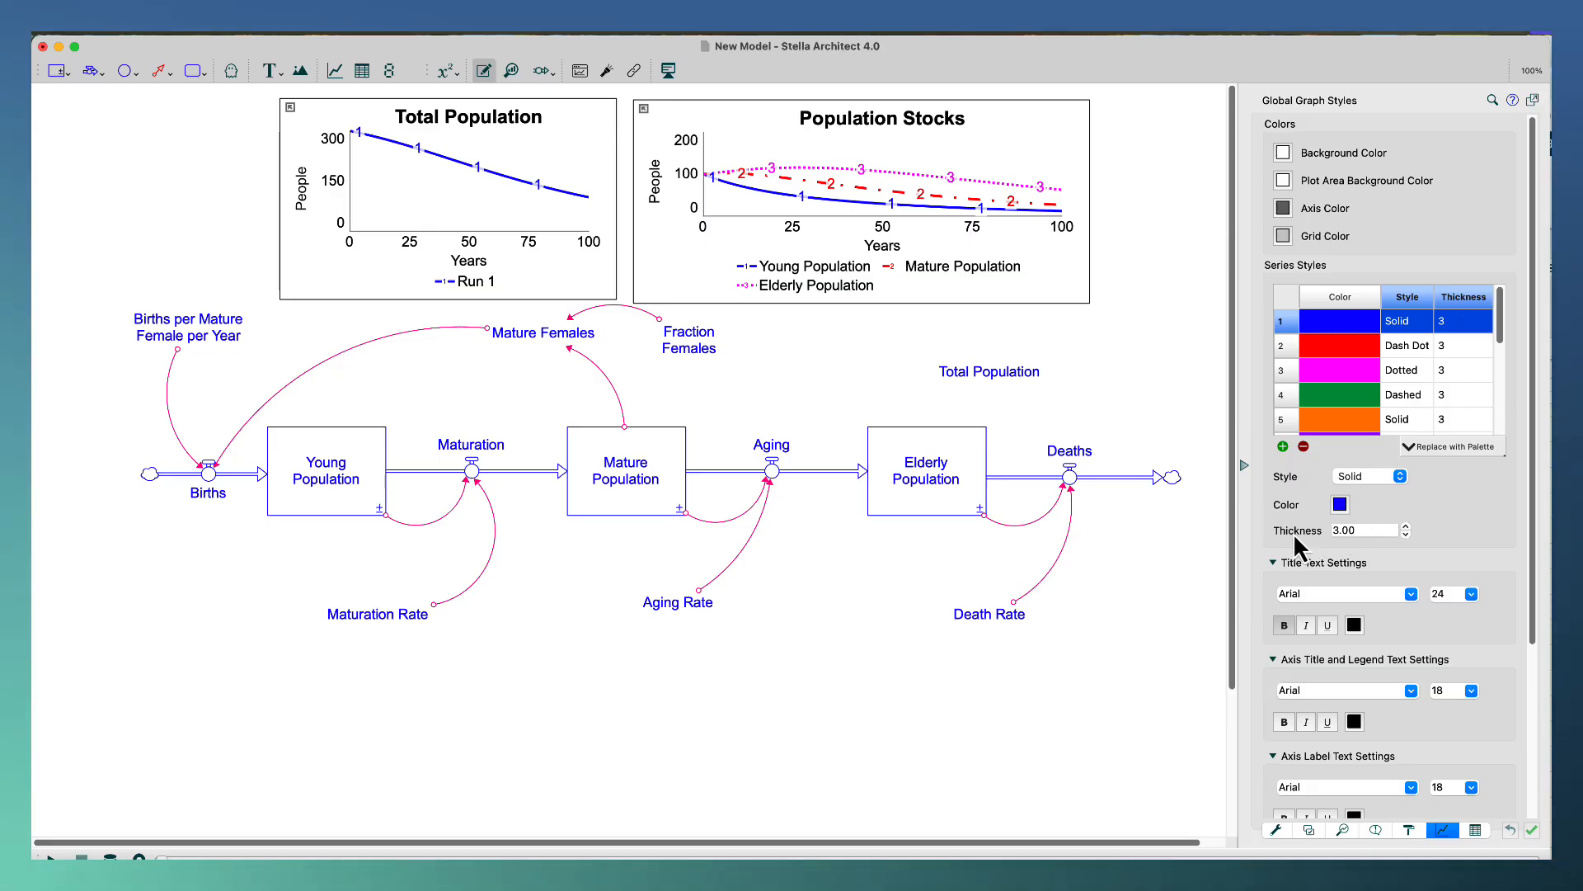
click(1129, 398)
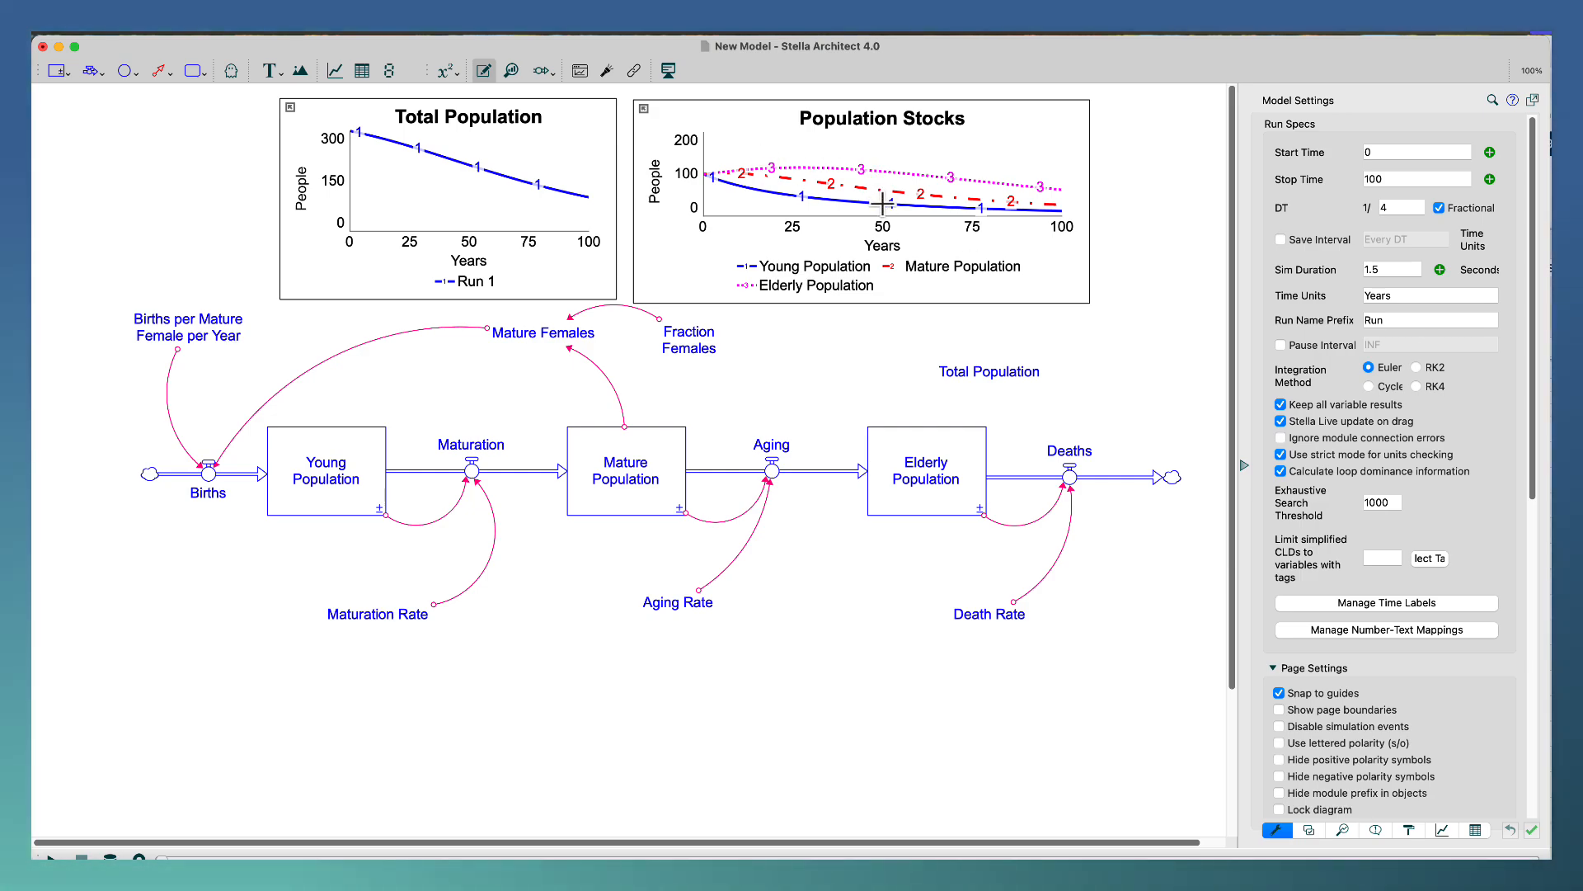
Tidy the diagram by moving Fraction Females down, splitting the Mature Females label onto two lines, and shifting Maturation Rate up.
drag(707, 342, 706, 364)
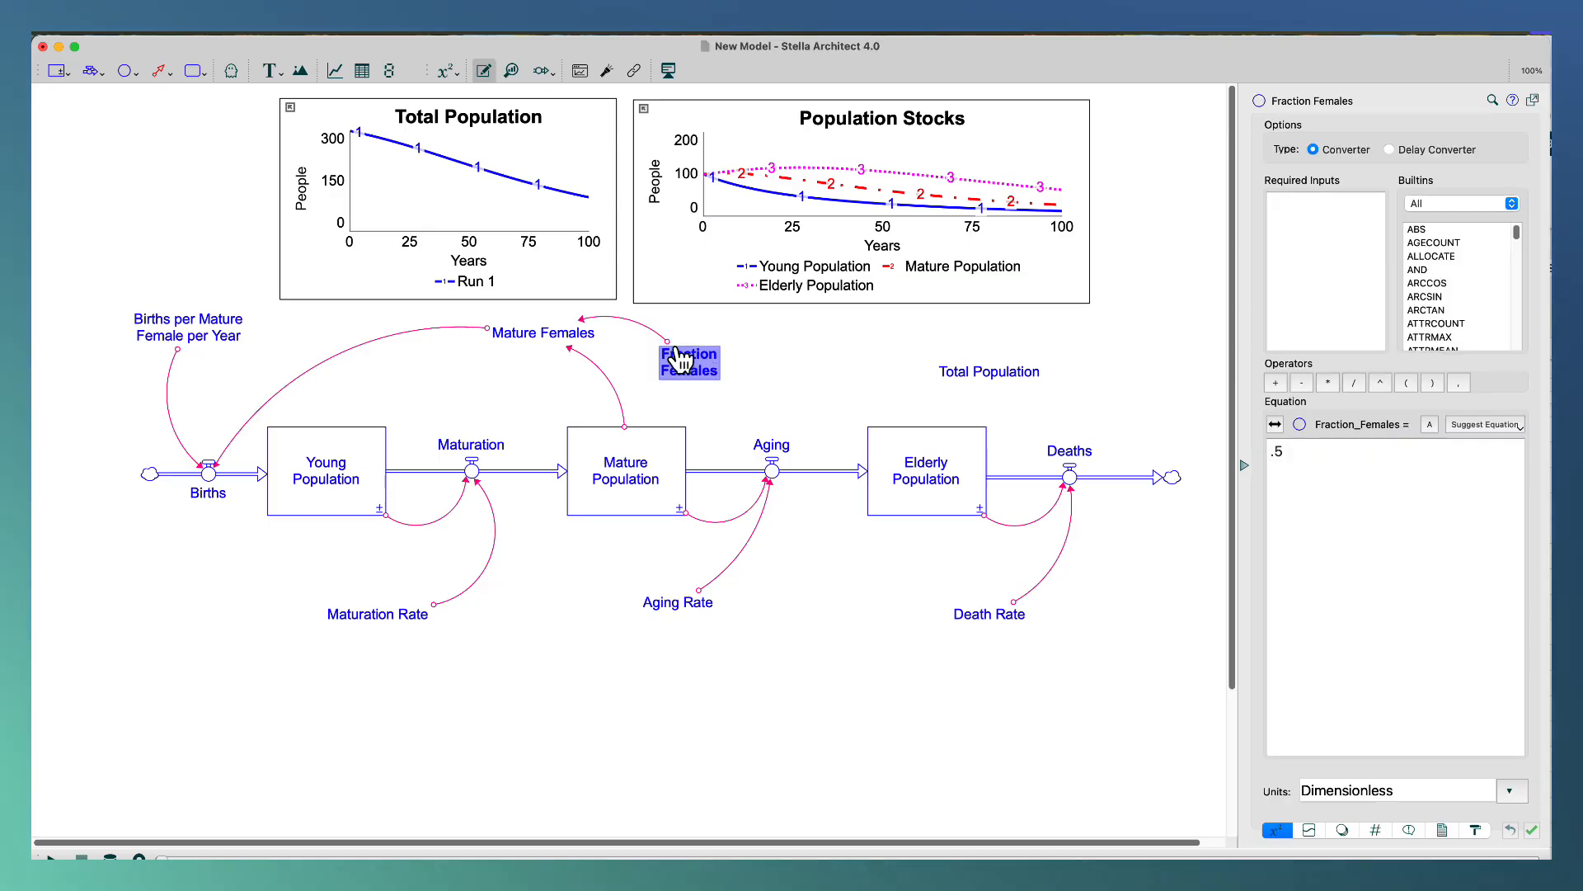
double_click(589, 332)
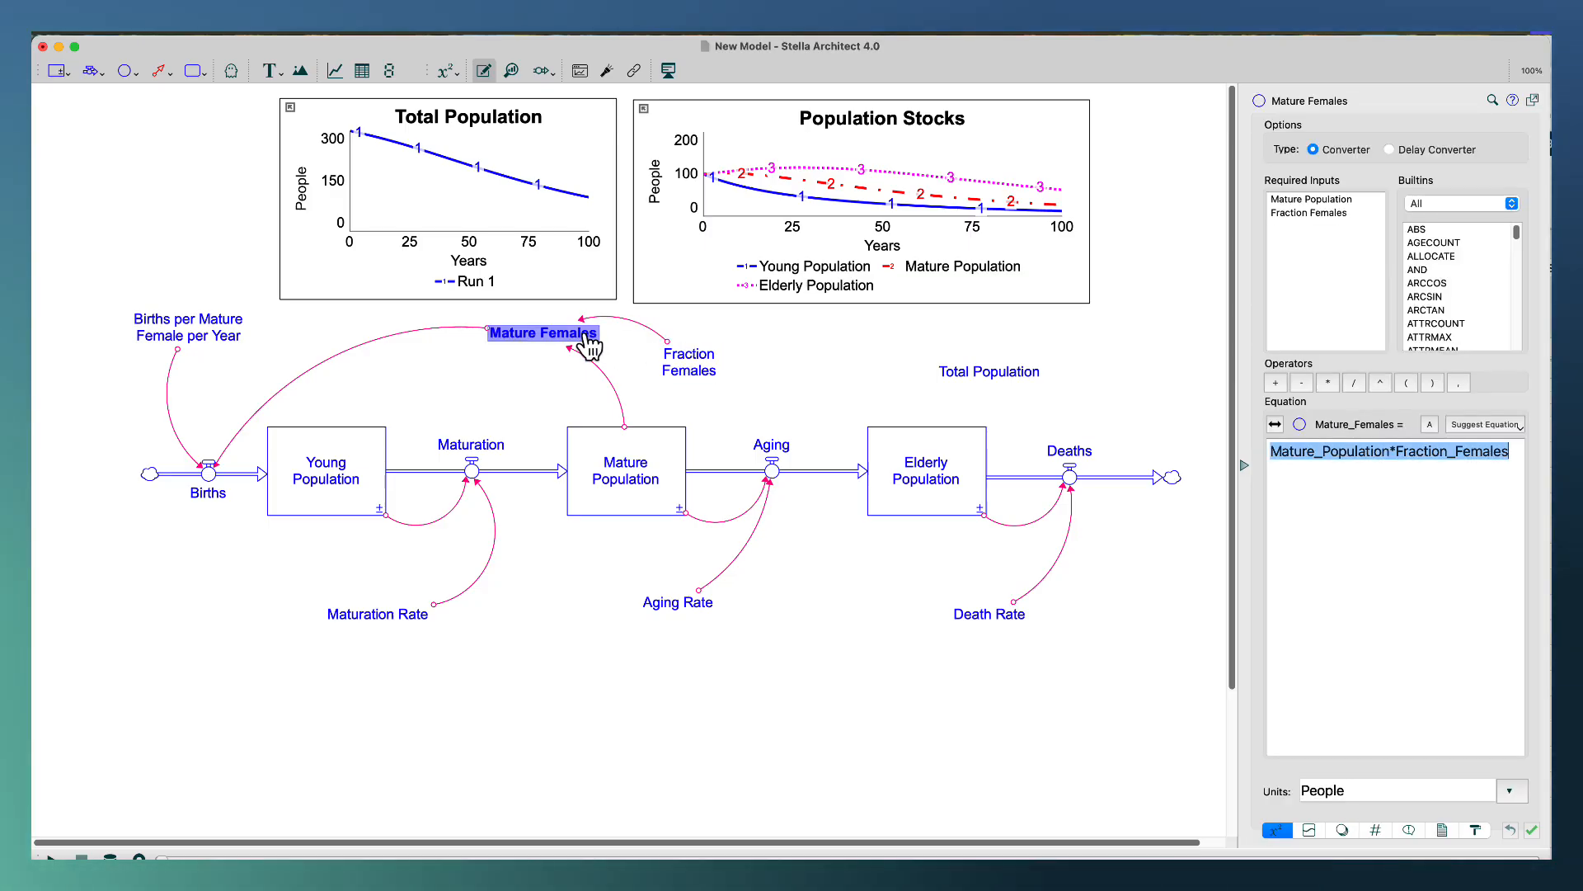
double_click(541, 334)
triple_click(538, 330)
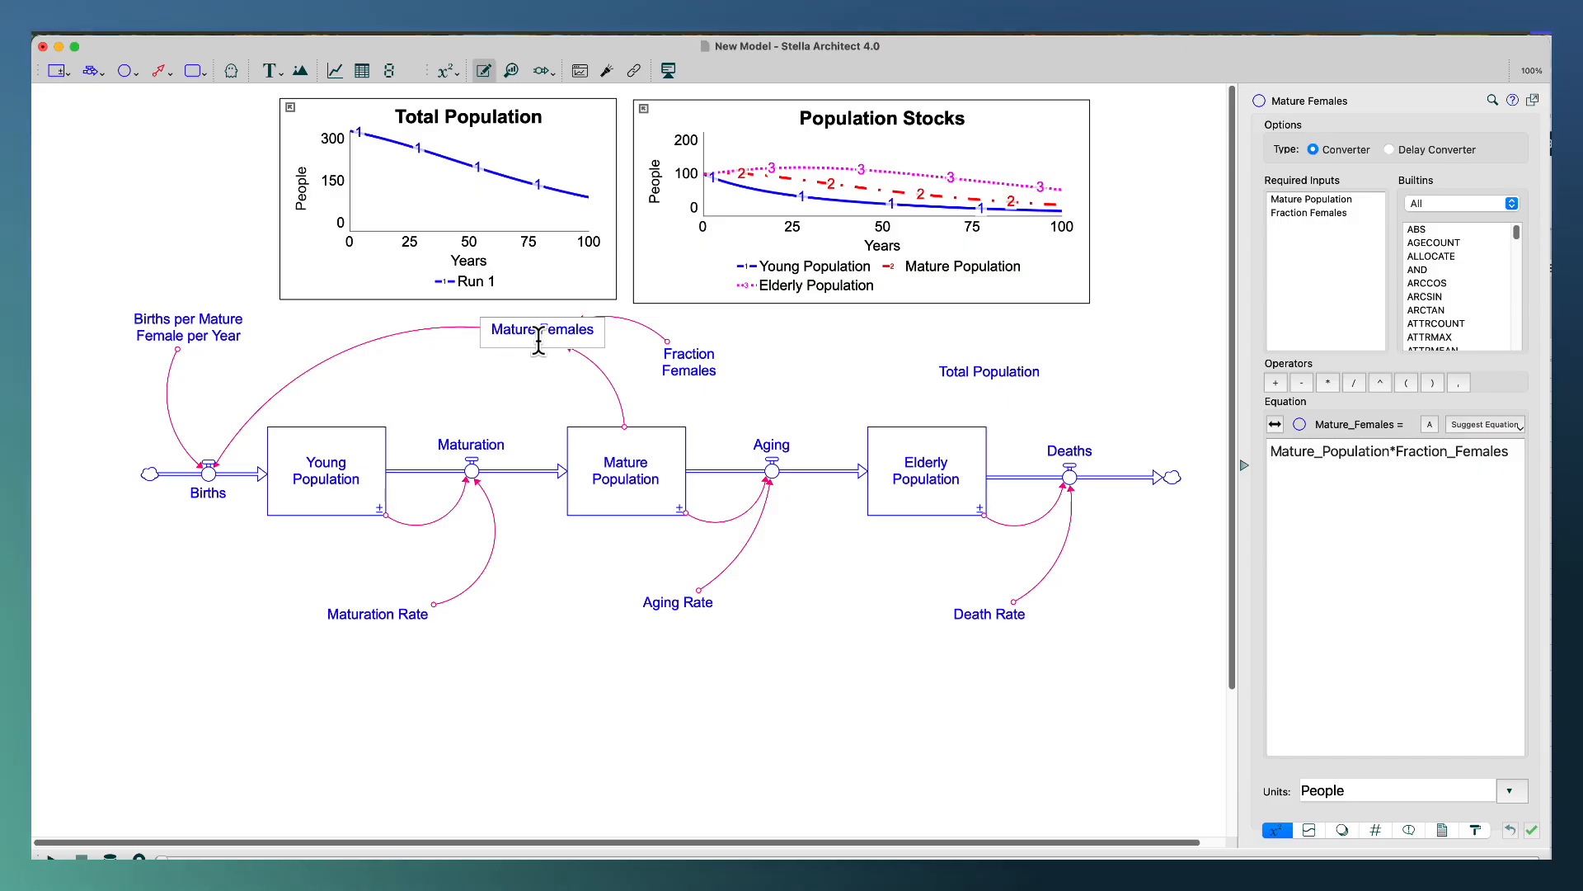
key(Return)
click(855, 371)
click(545, 535)
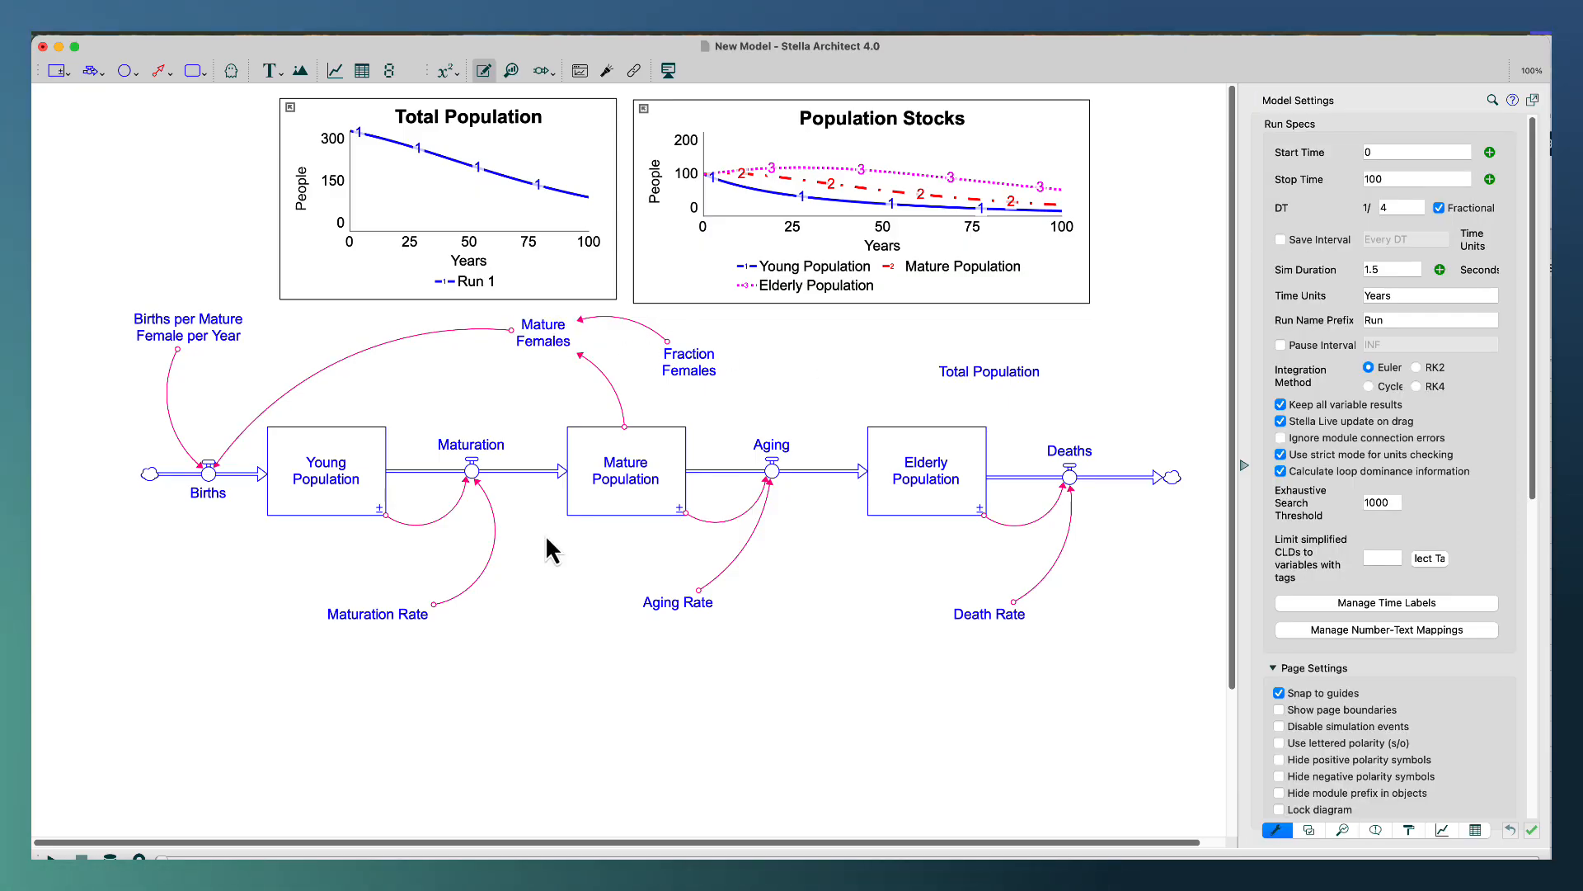
drag(389, 620, 372, 590)
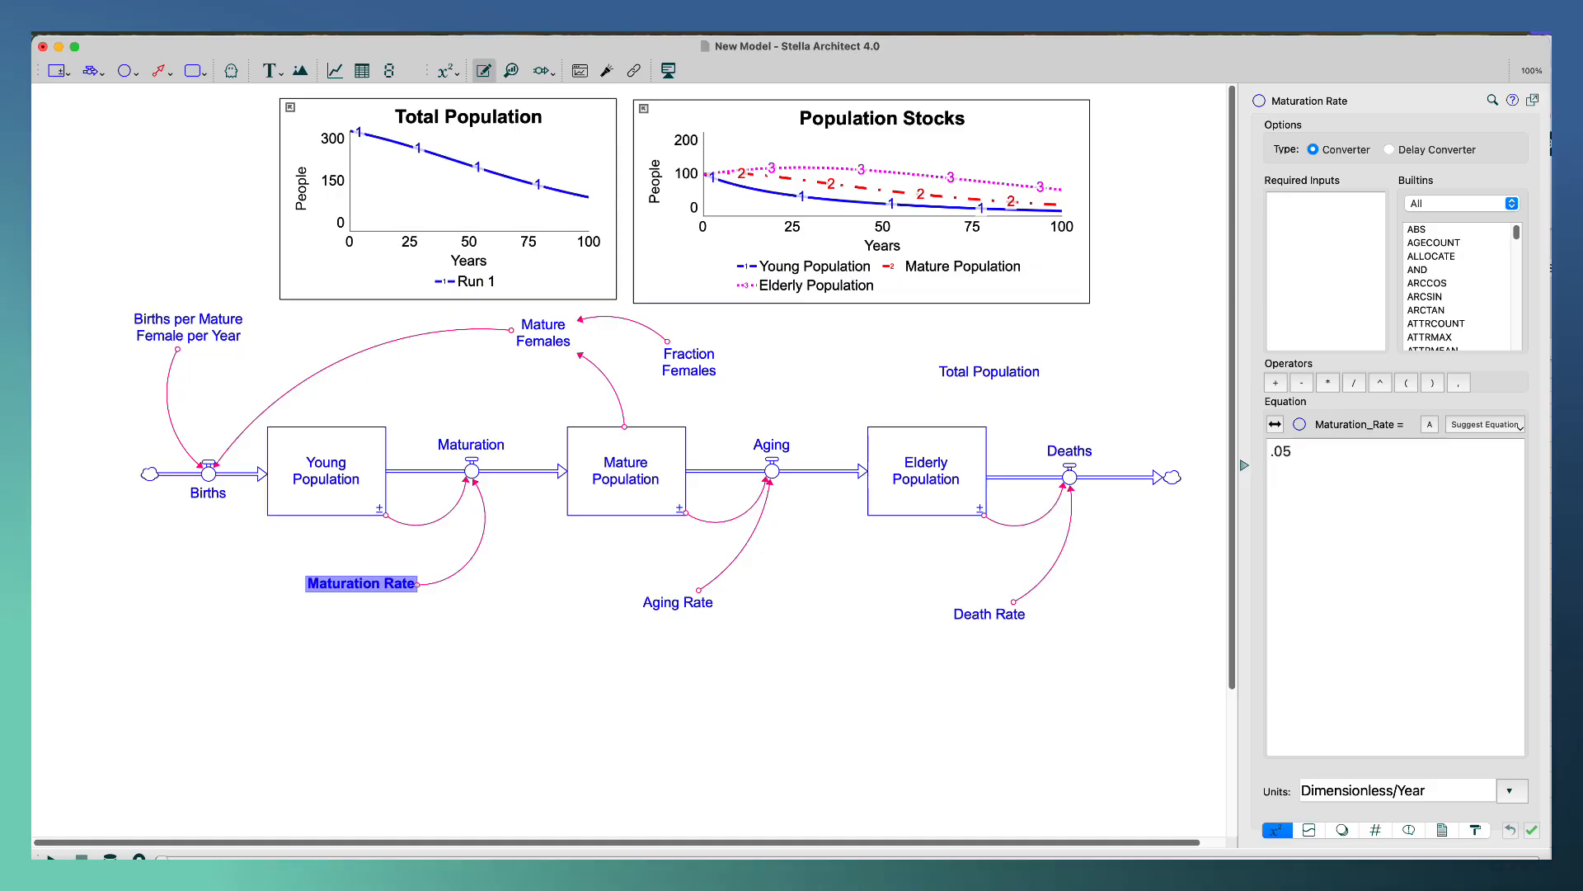
Switch to Excel and enter 25 in cell I11 and 2 in cell I12.
key(super+Tab)
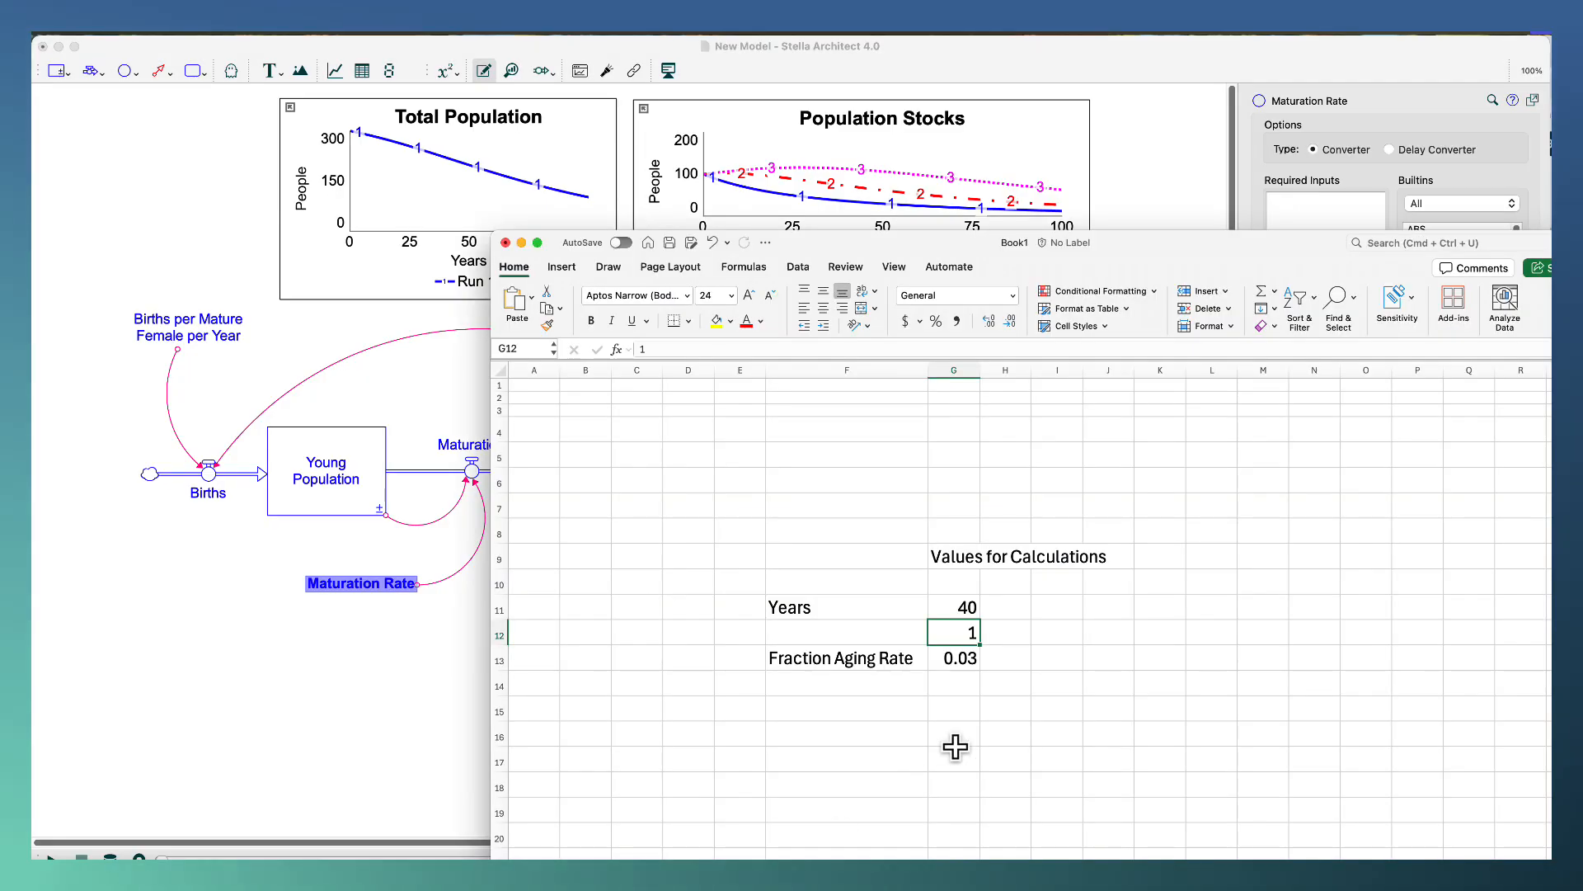
click(1070, 608)
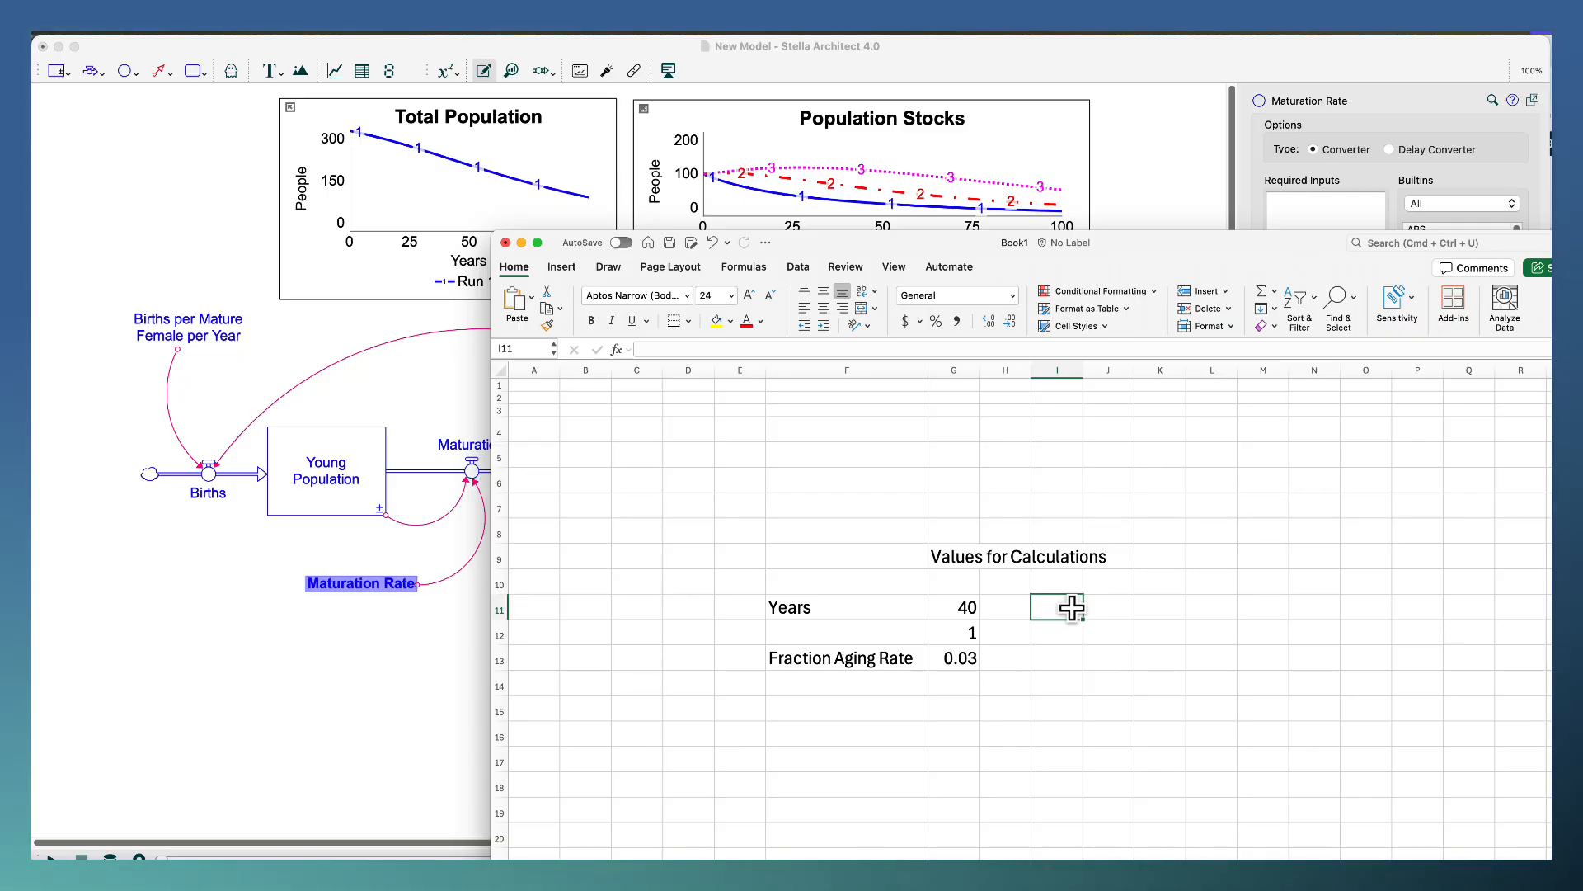
text(25)
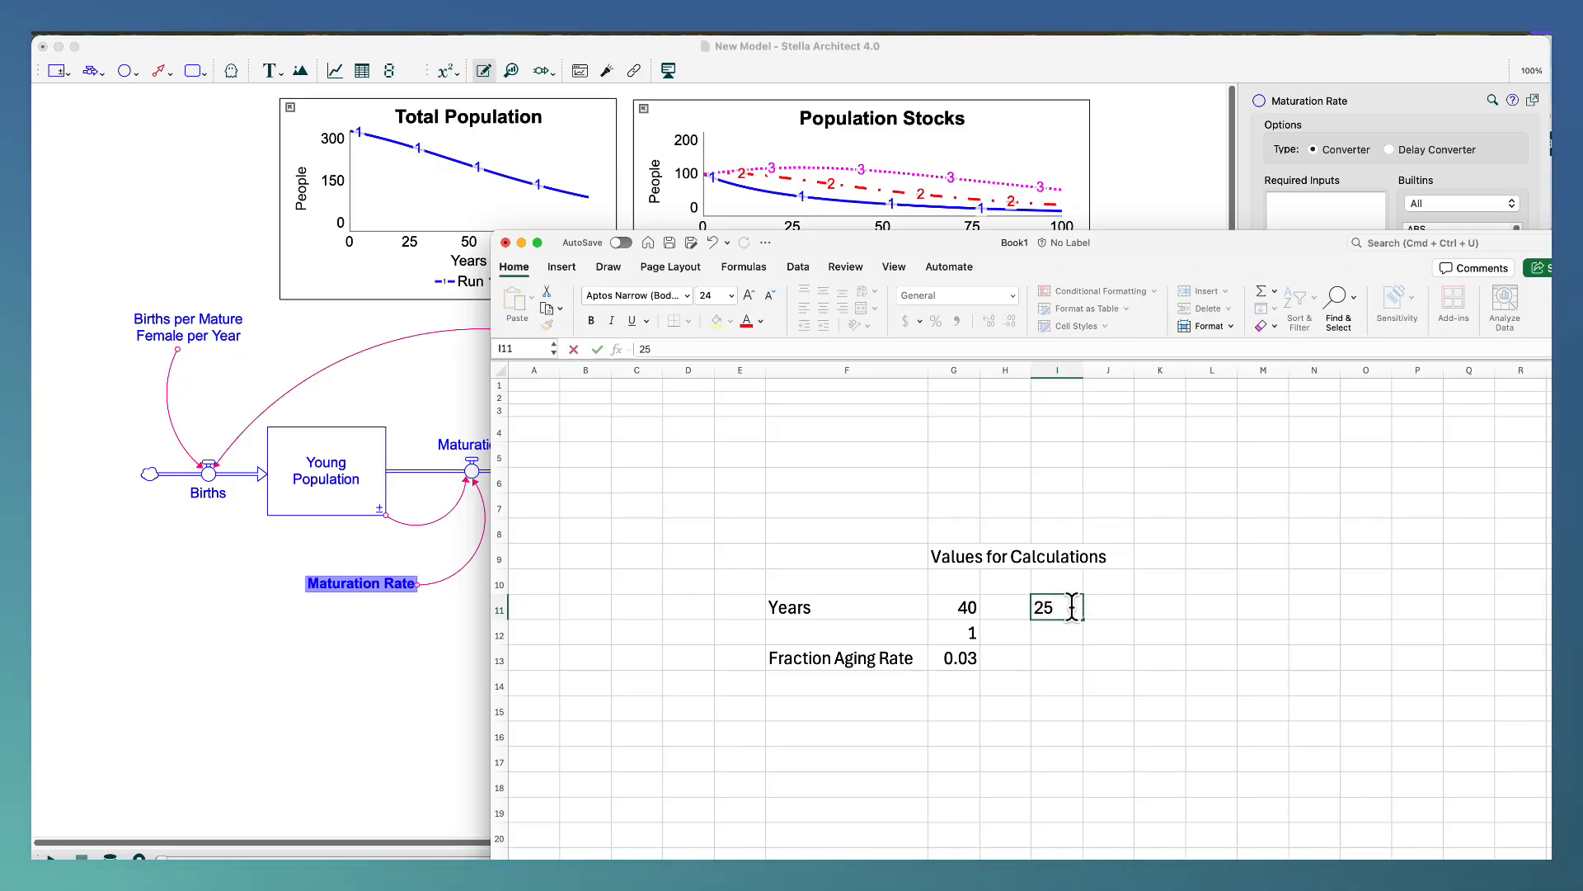
key(Return)
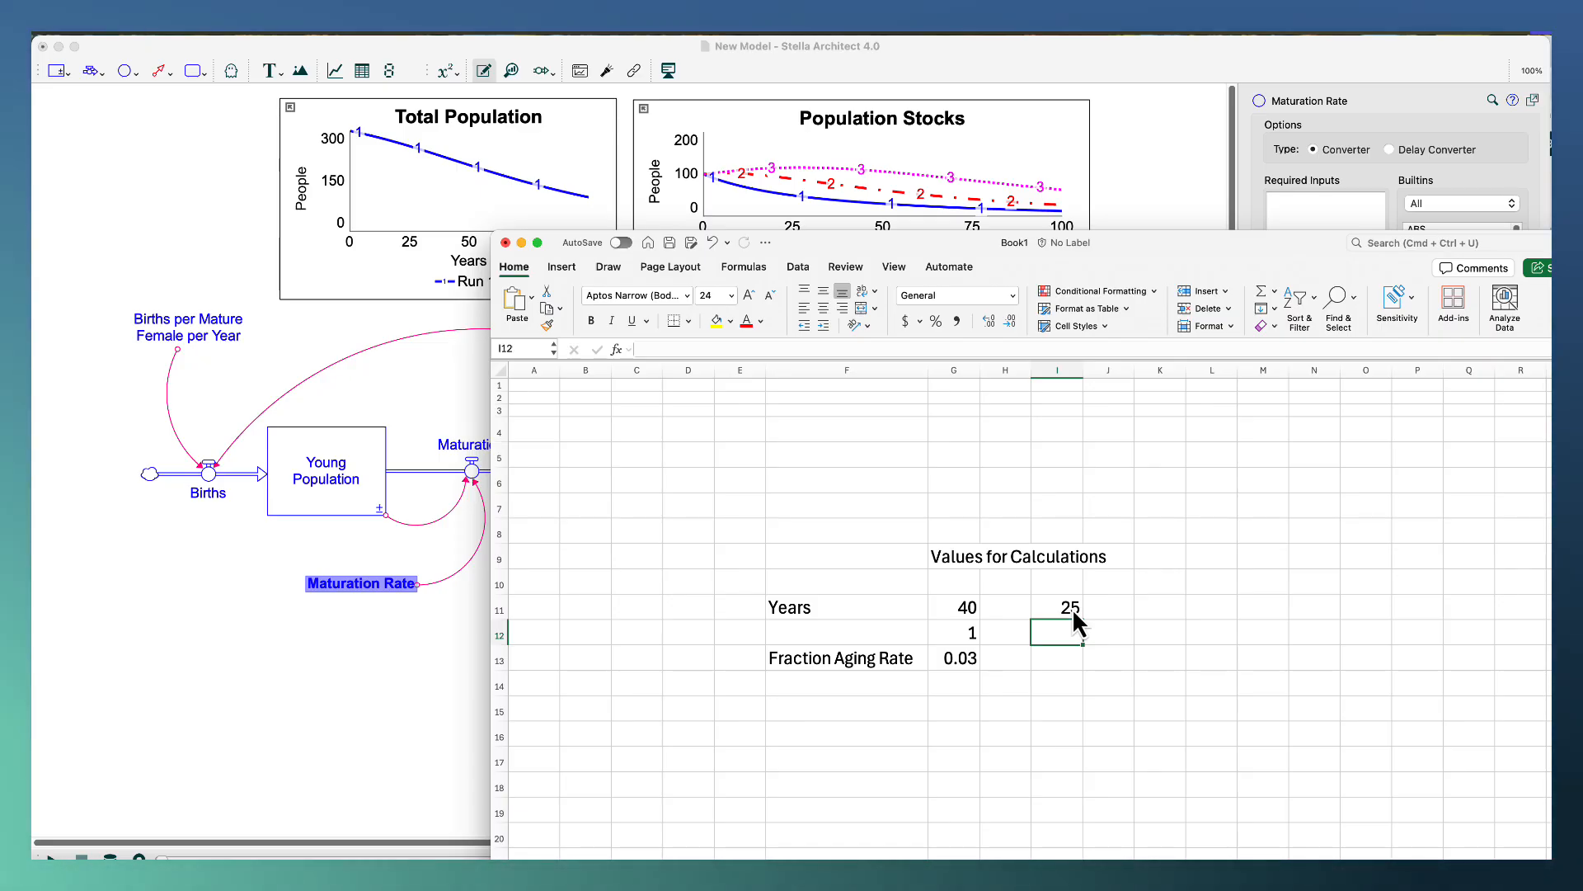
text(2)
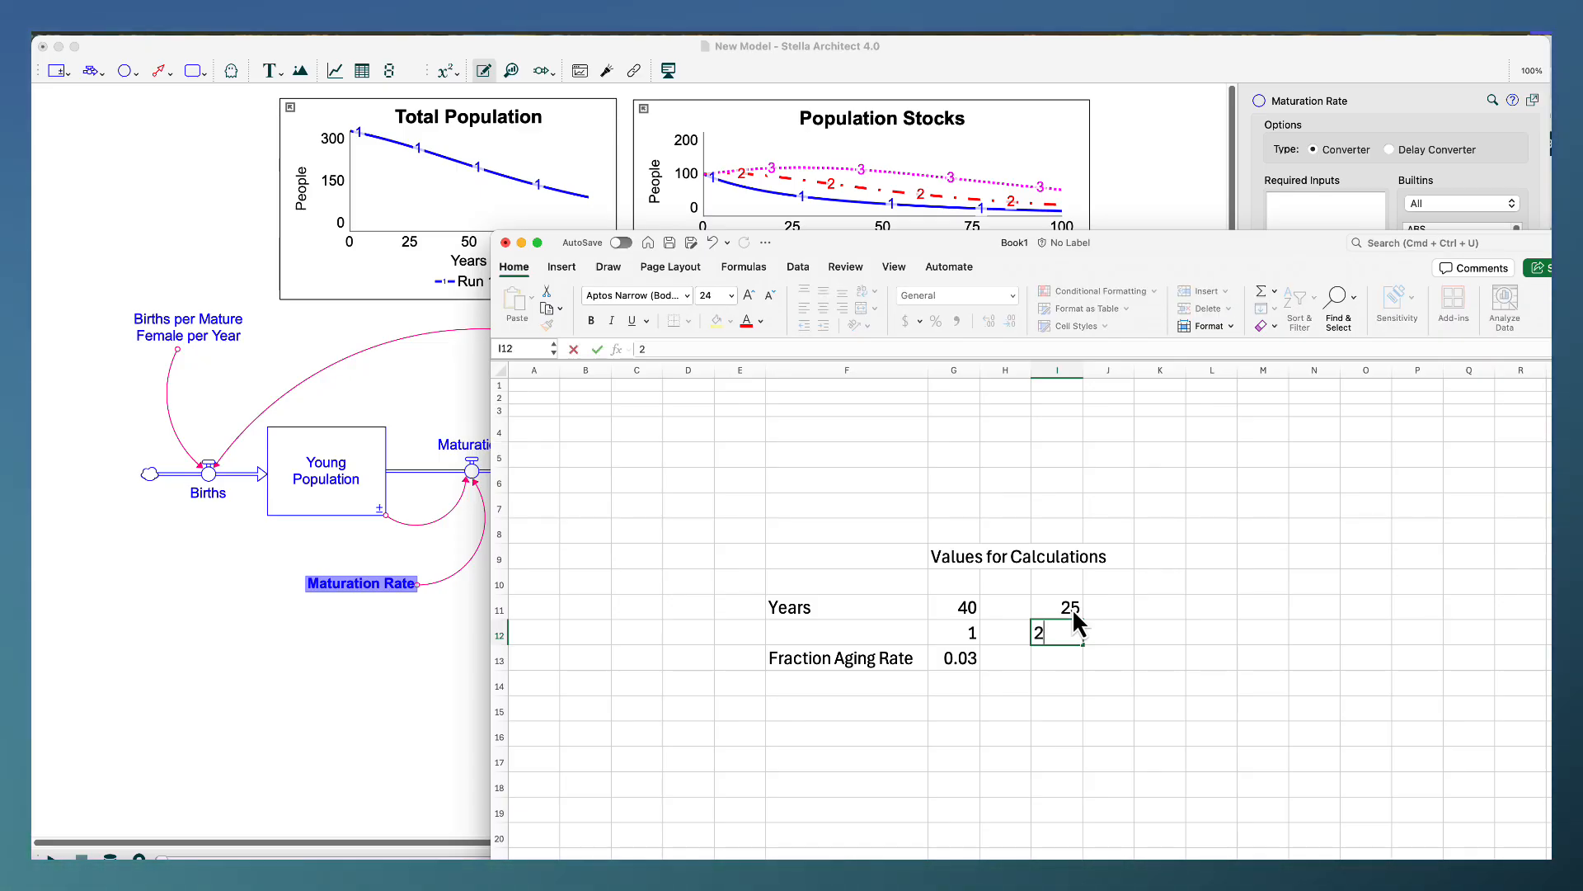
key(Return)
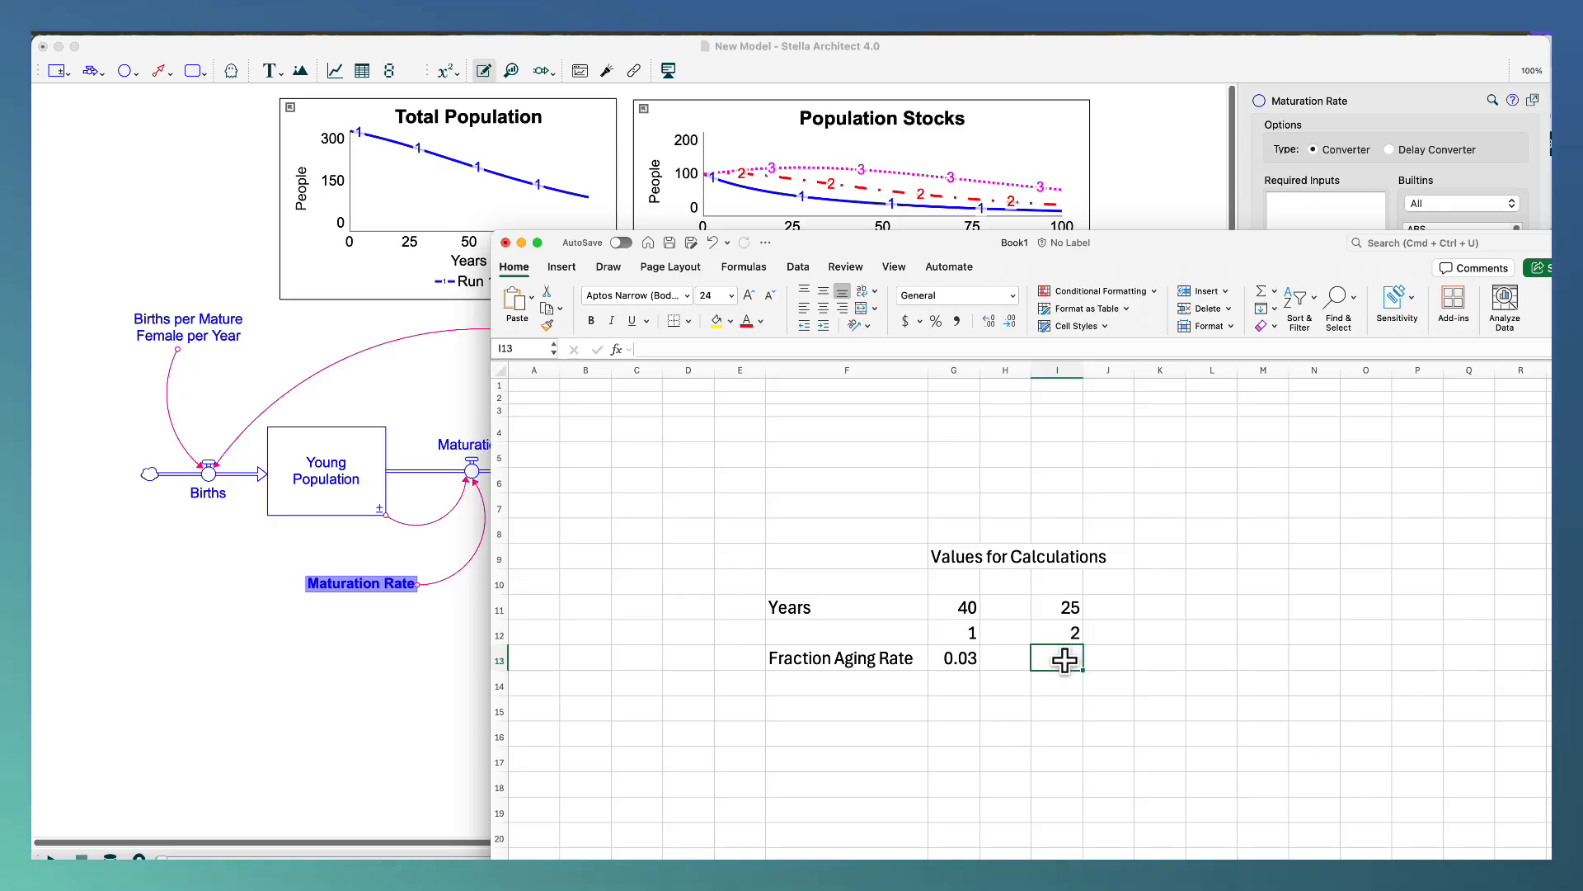
Calculate the rate in cell I13 with the formula =I12/I11.
text(=)
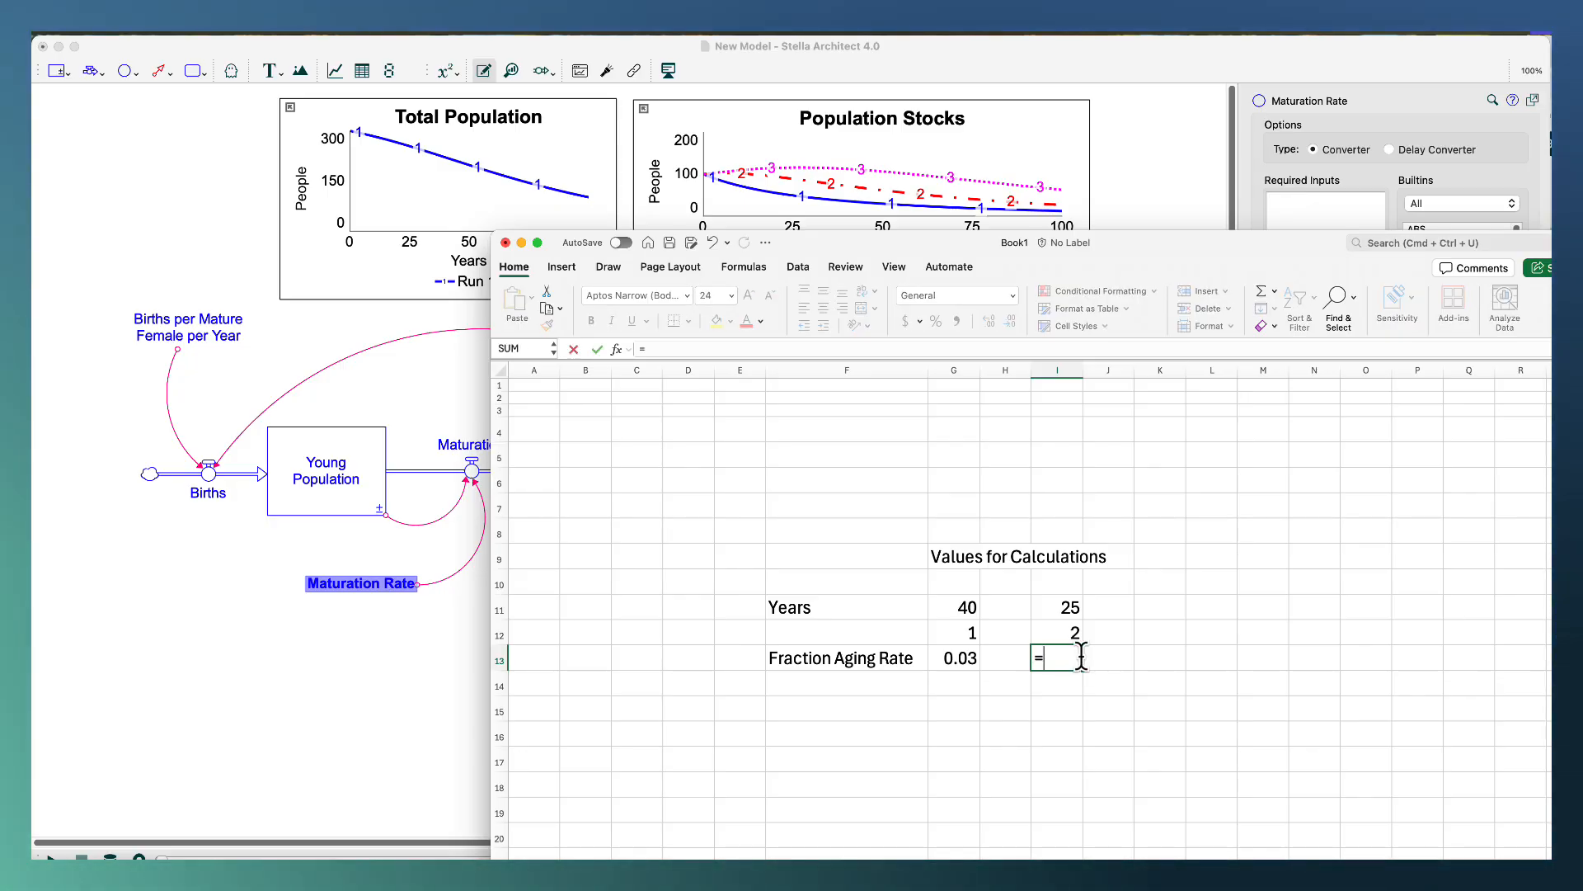
click(1064, 631)
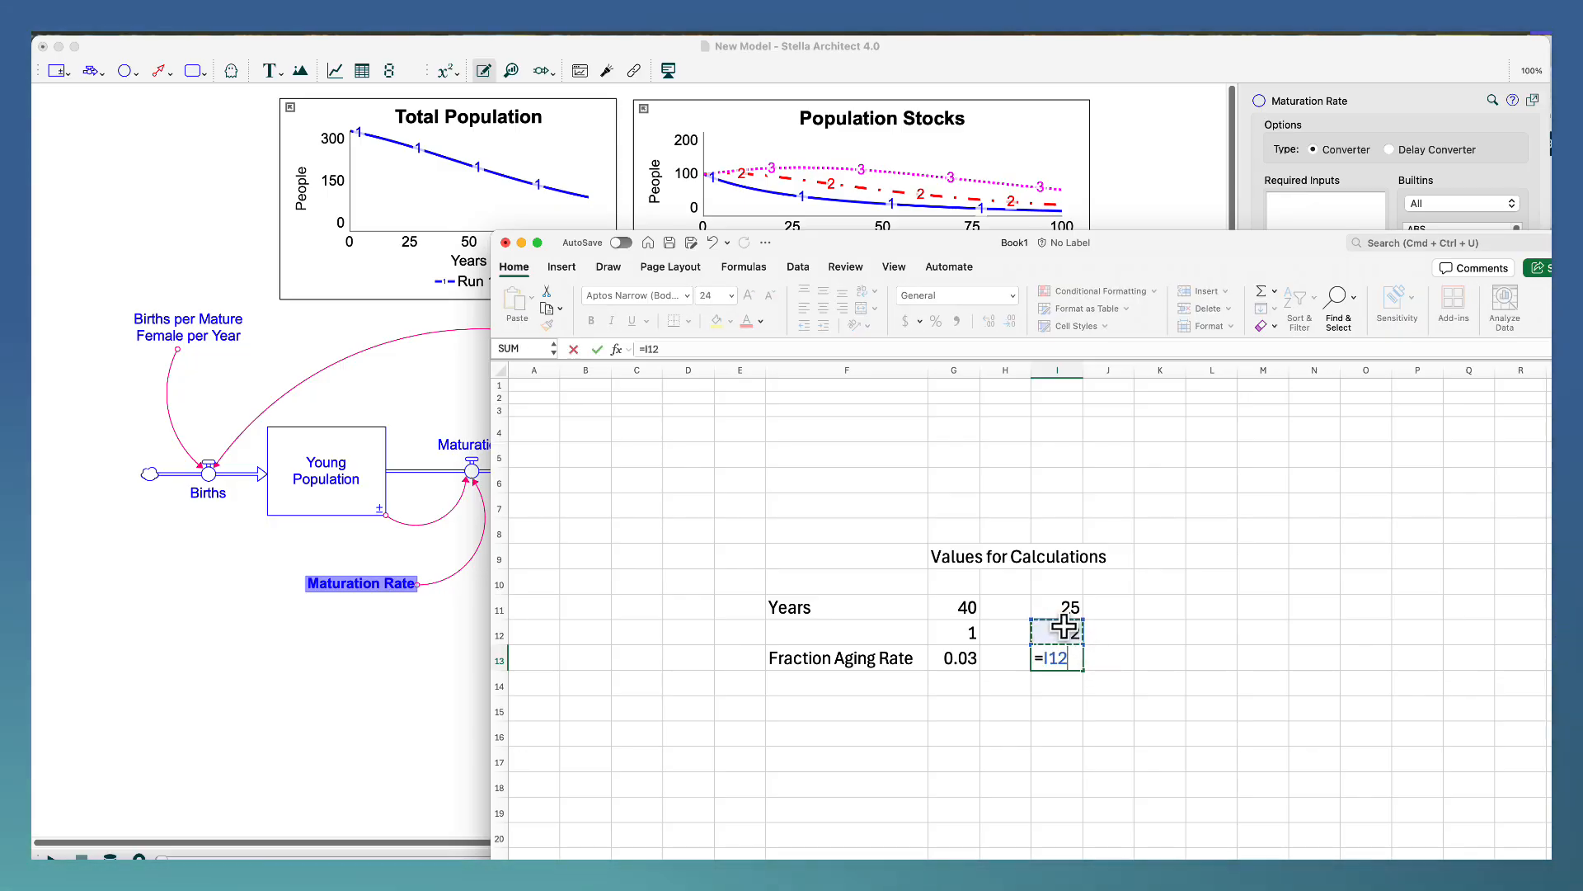
text(/)
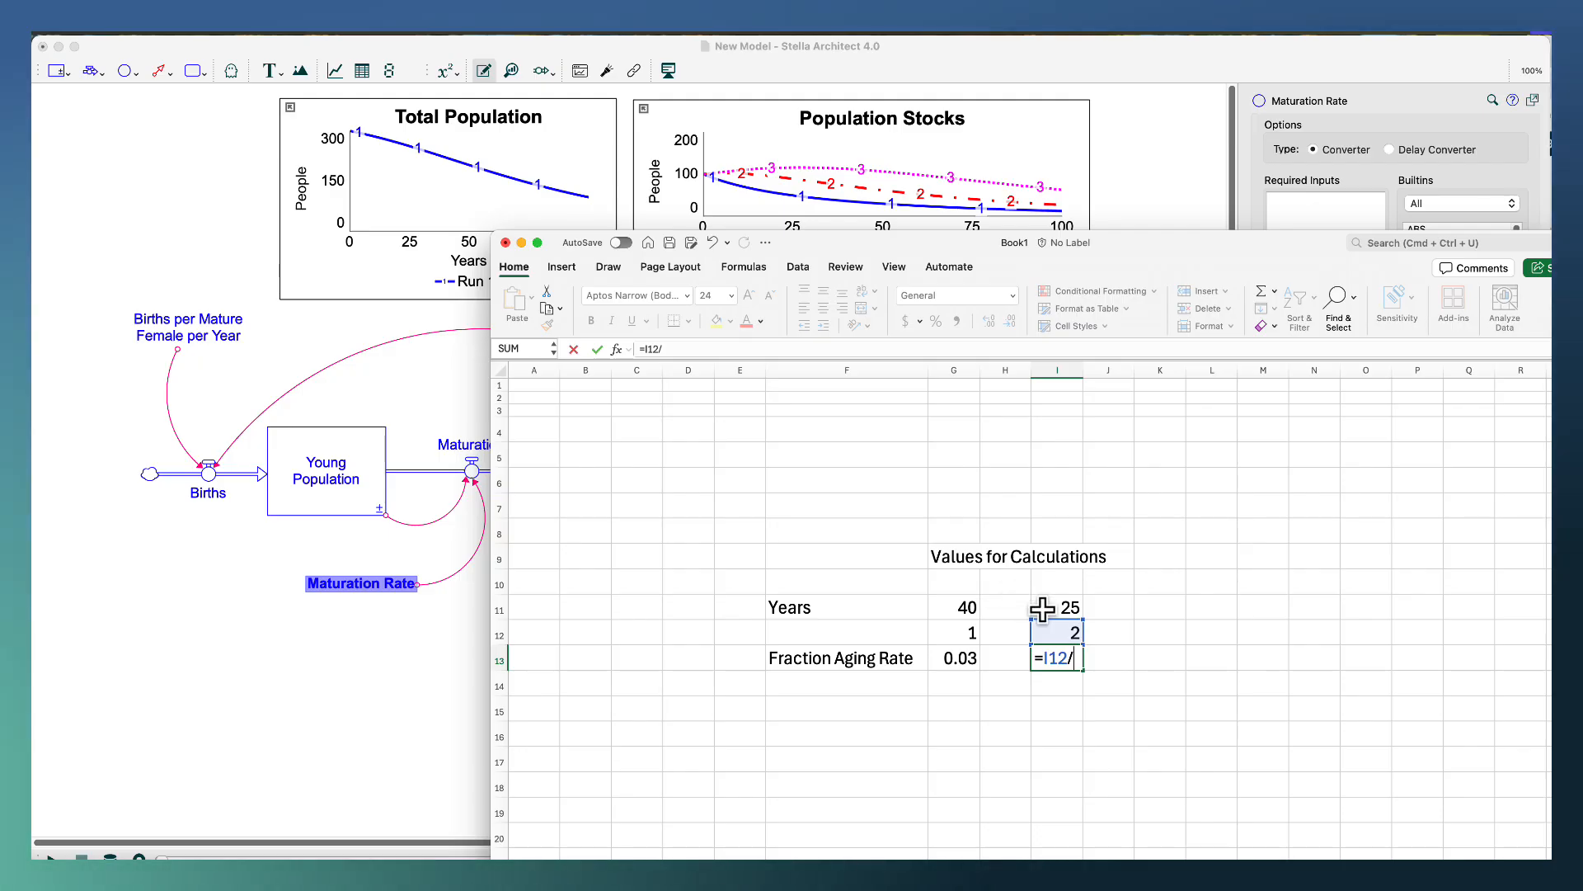
click(1052, 608)
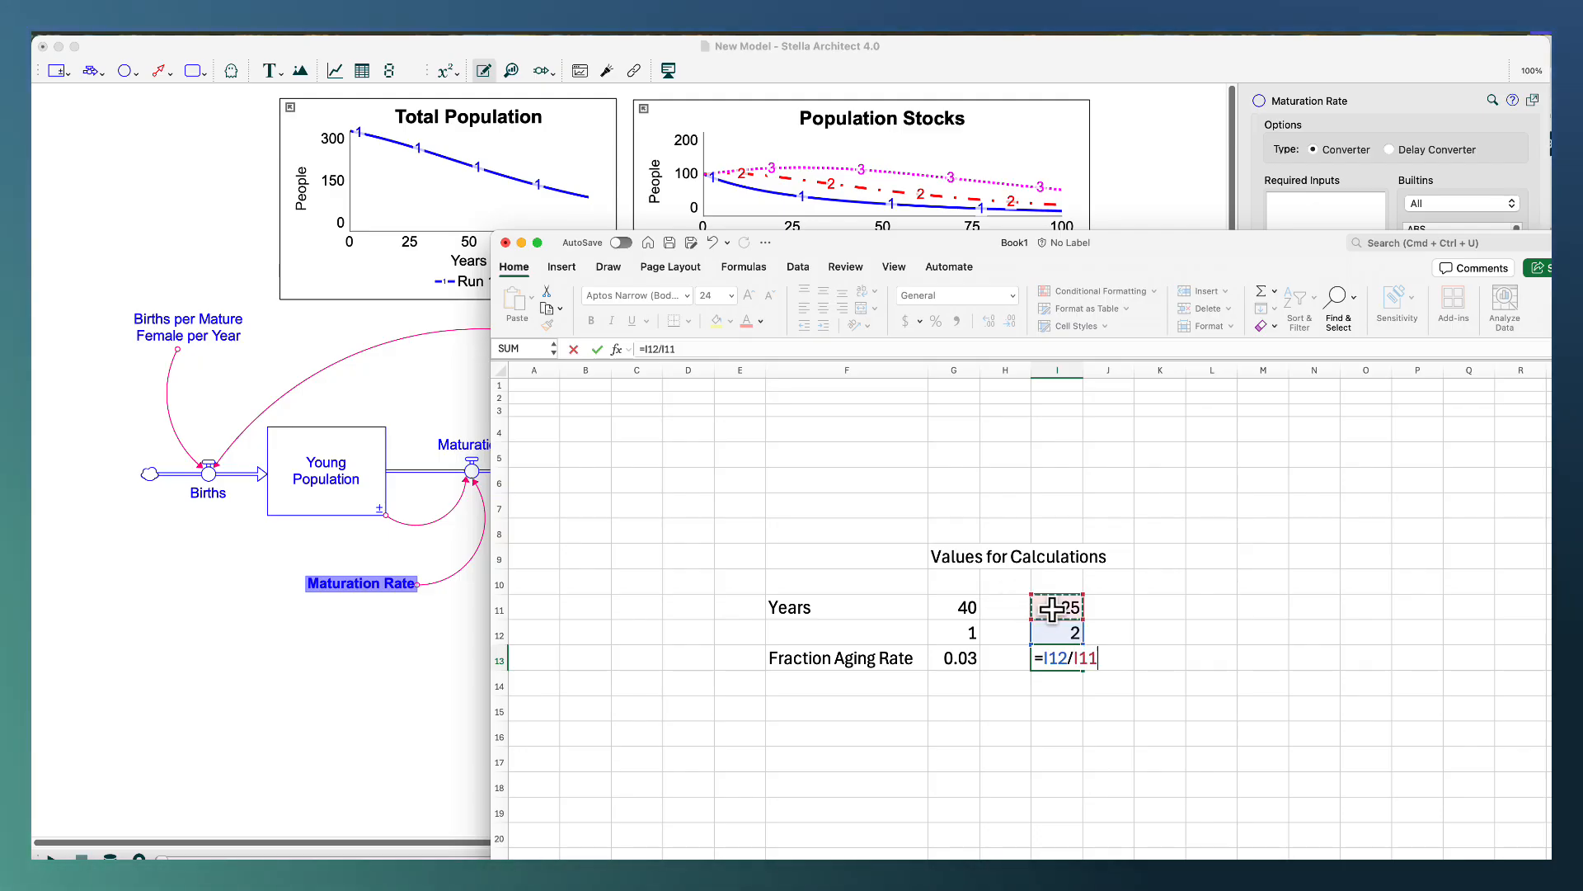
key(Return)
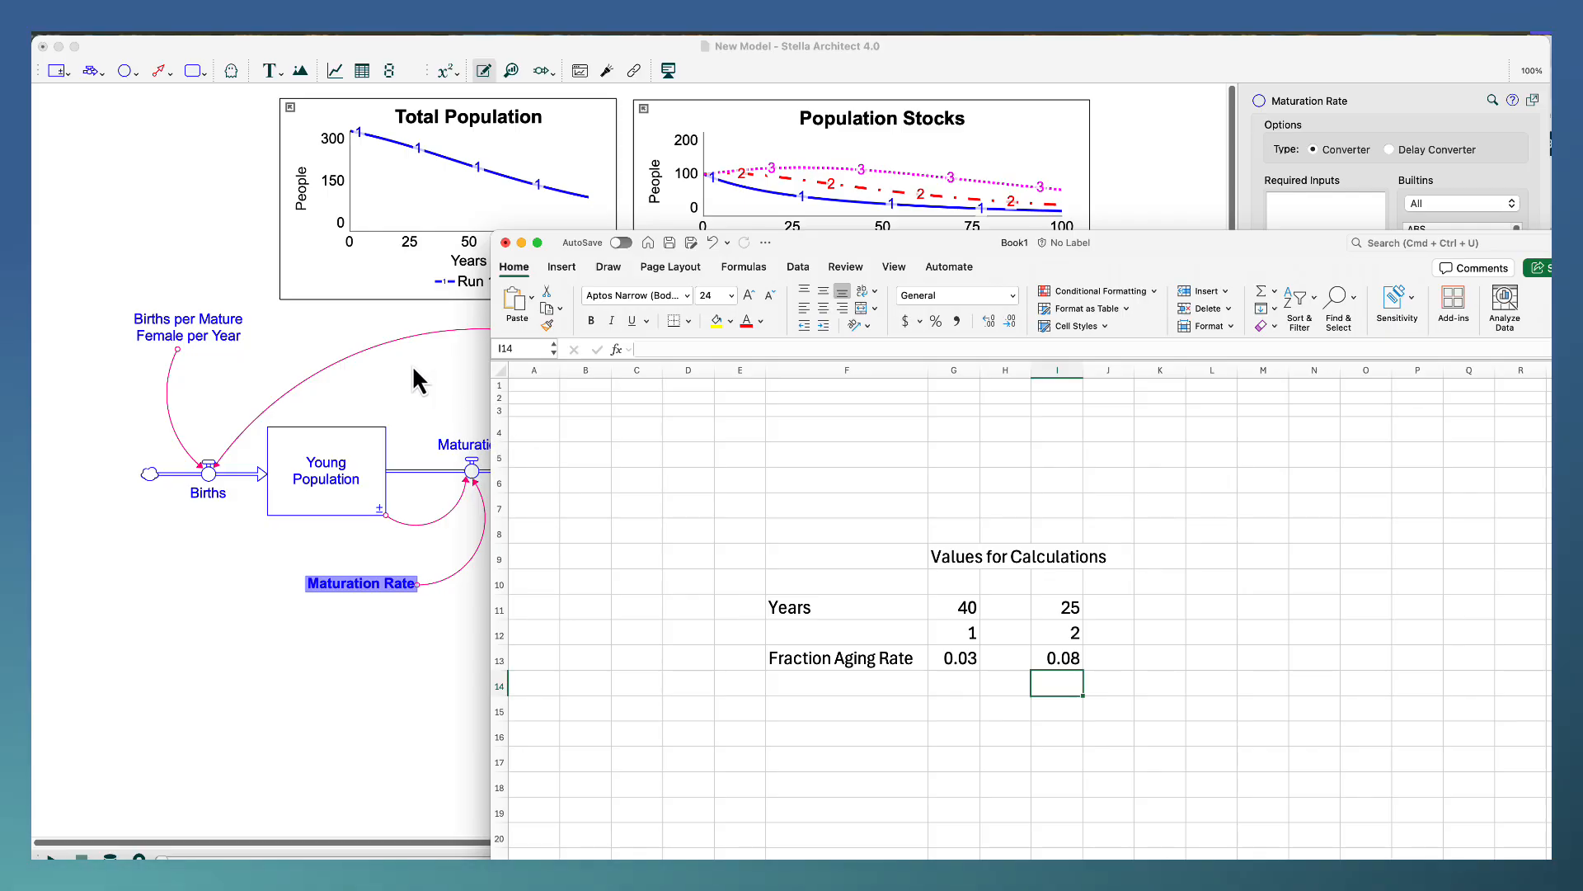
Switch back to Stella Architect and set the Births per Mature Female per Year equation to .08.
click(365, 330)
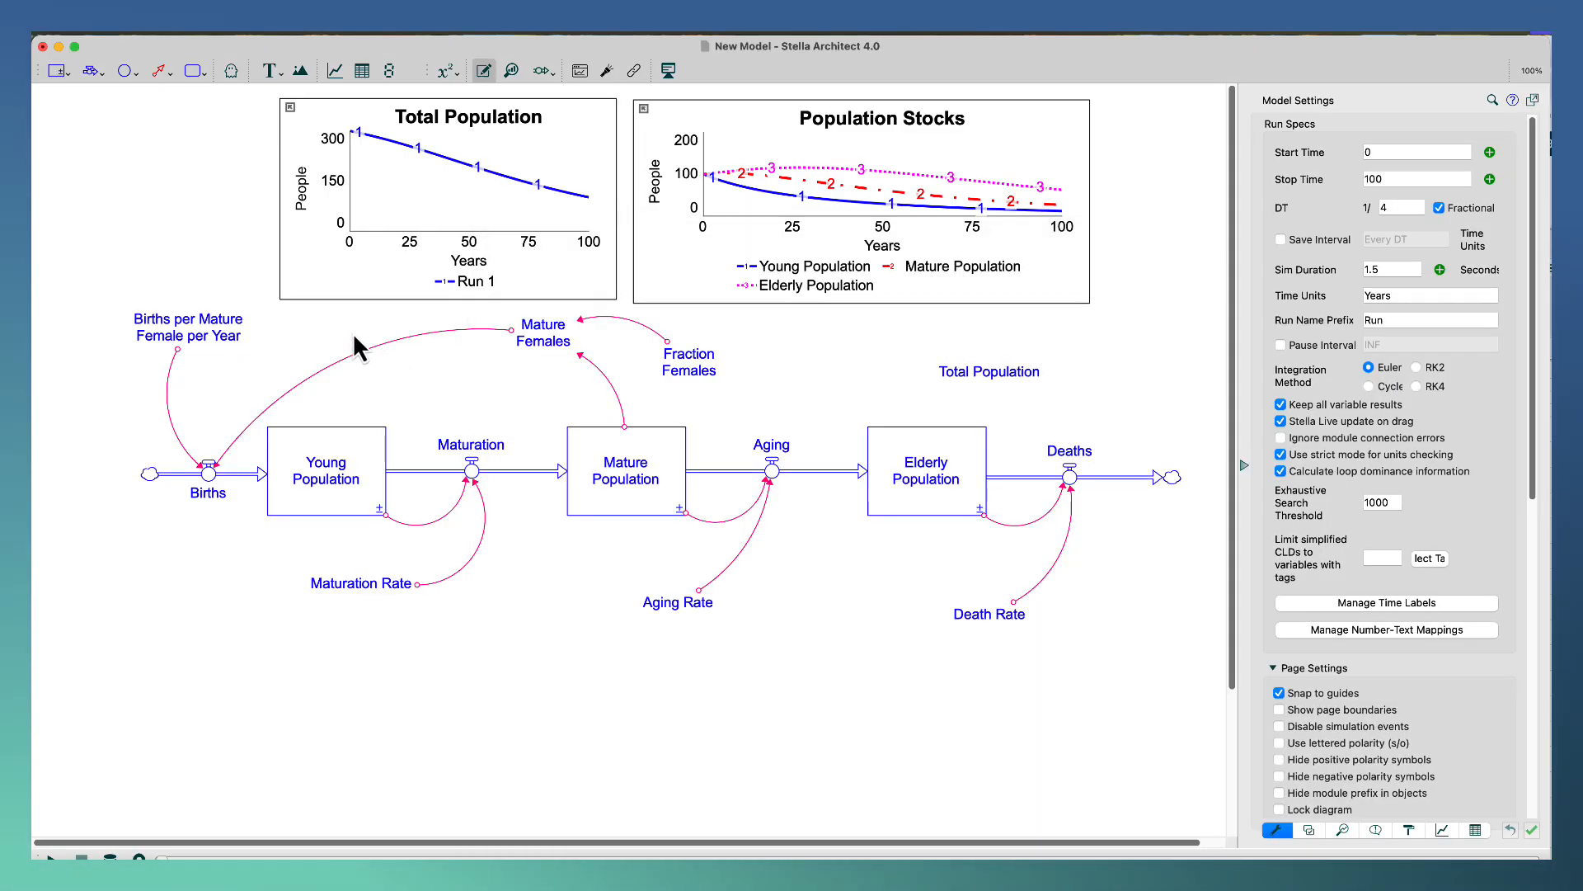
click(235, 340)
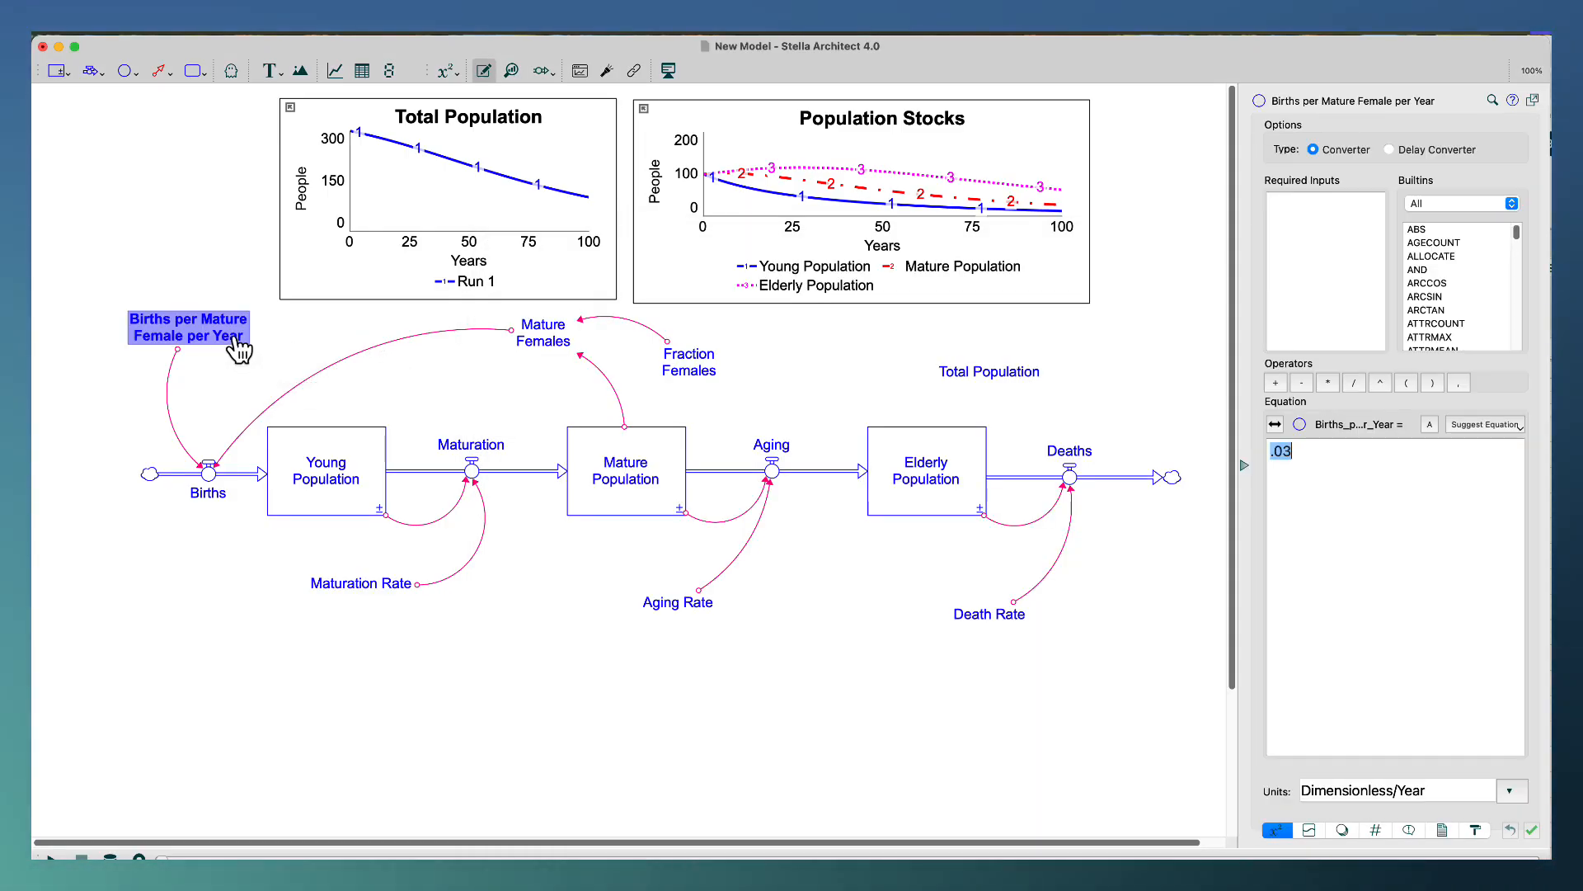
click(1331, 459)
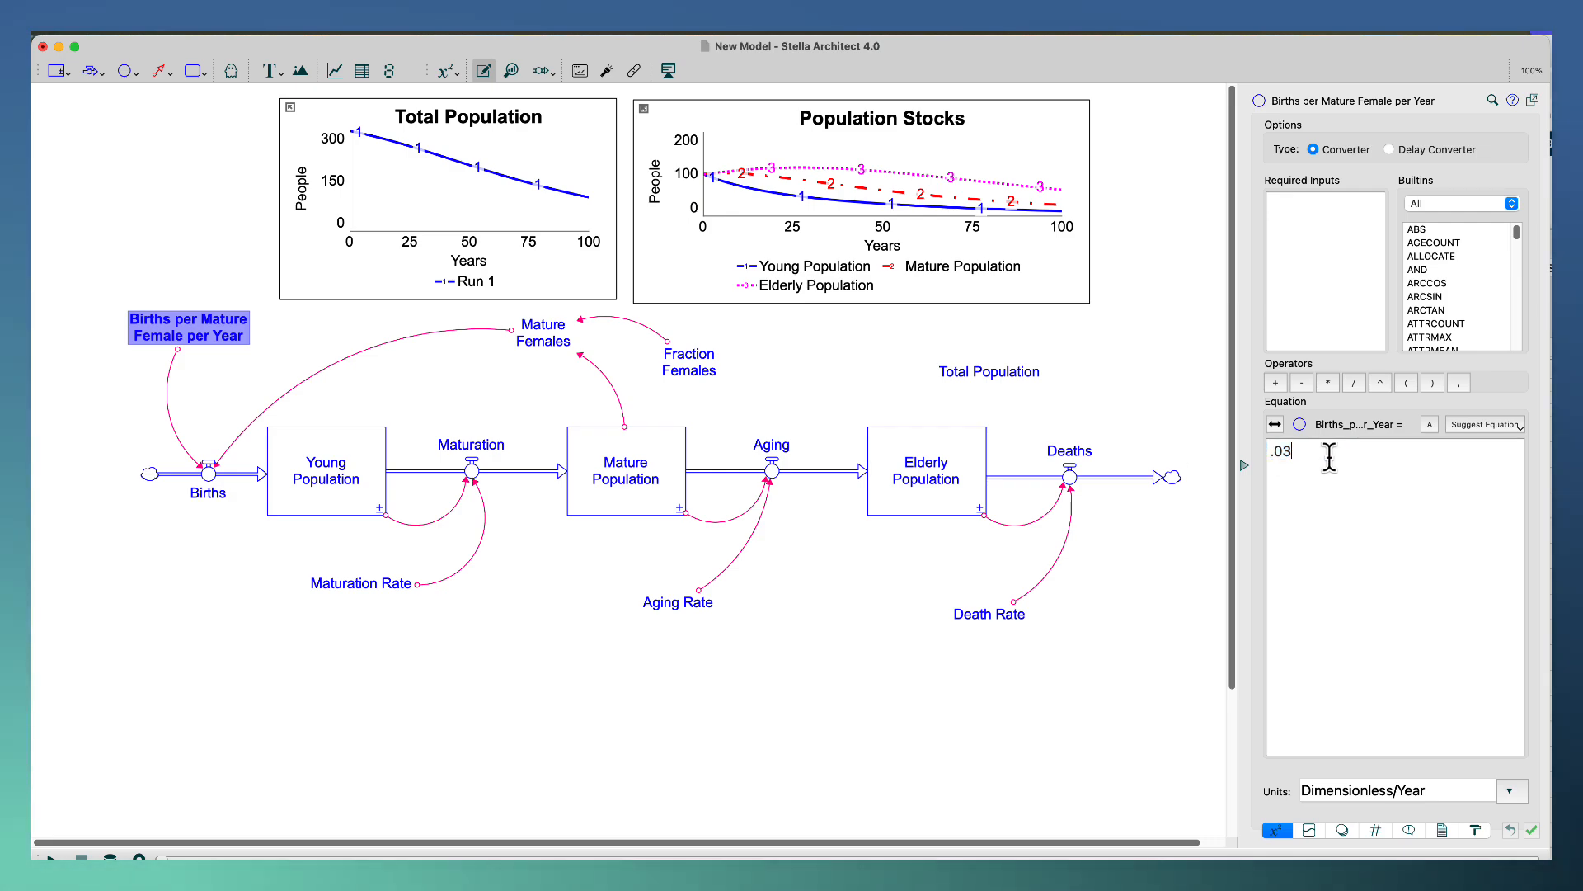
key(BackSpace)
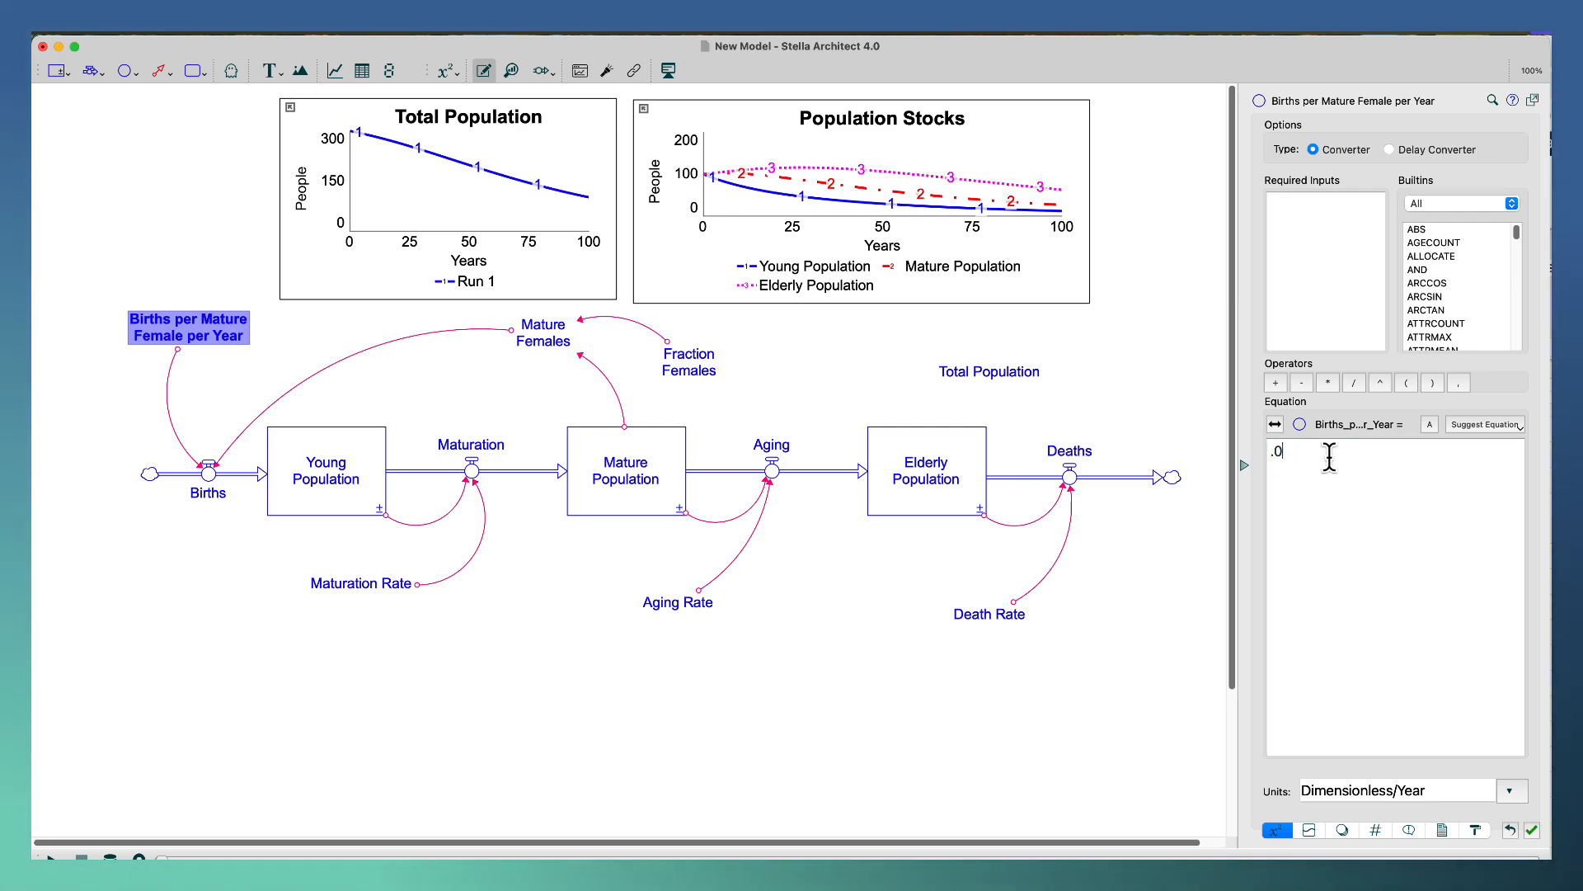
text(8)
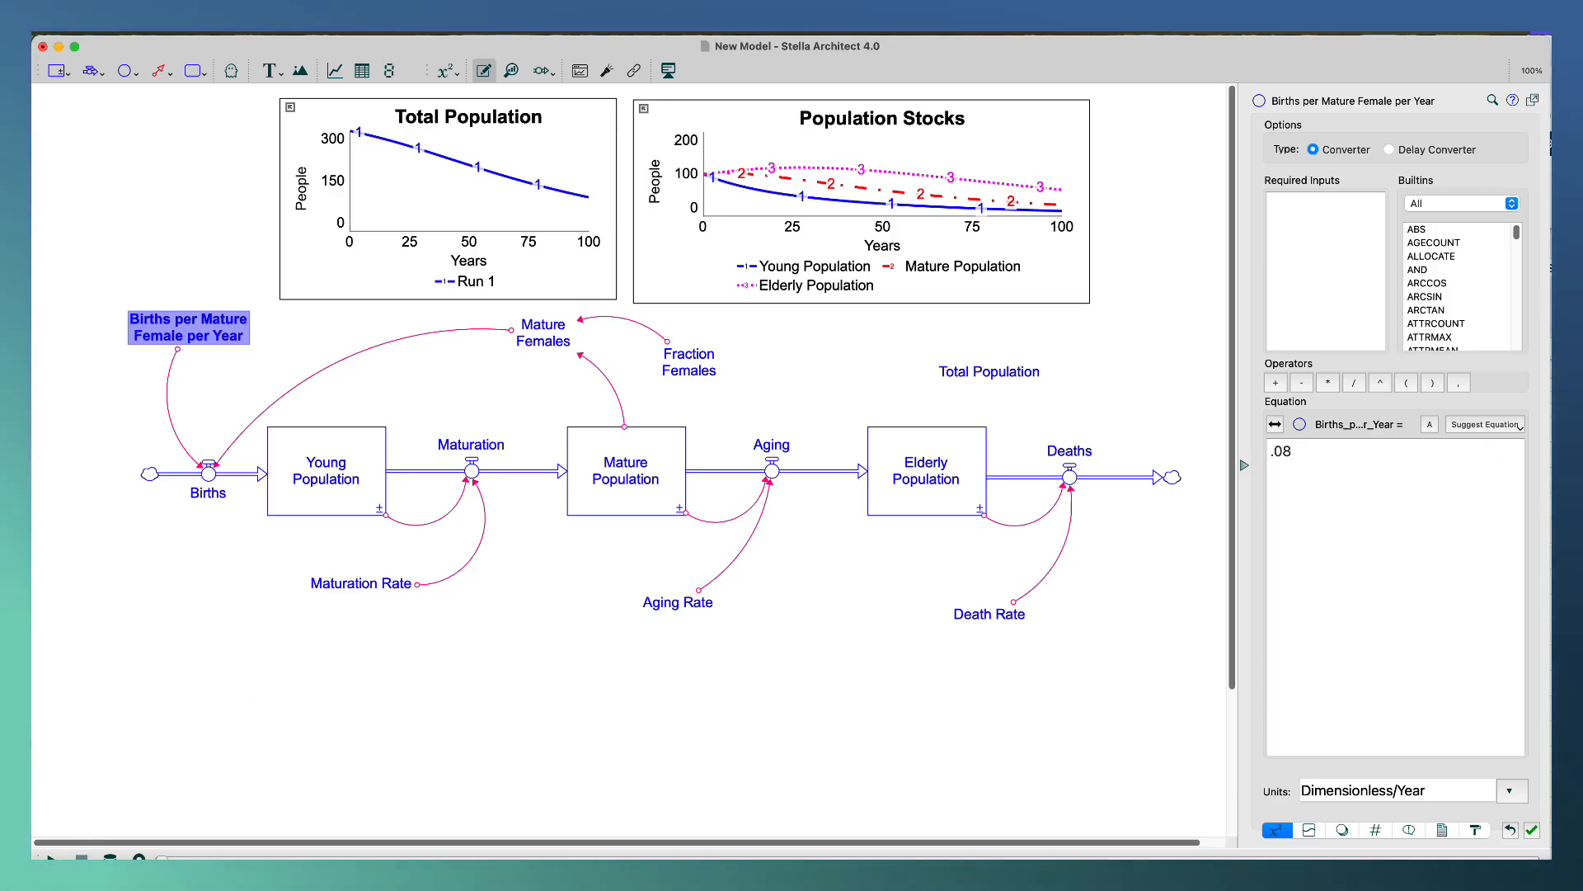
Run the simulation and raise Births per Mature Female per Year to 0.166 live on the diagram.
click(51, 859)
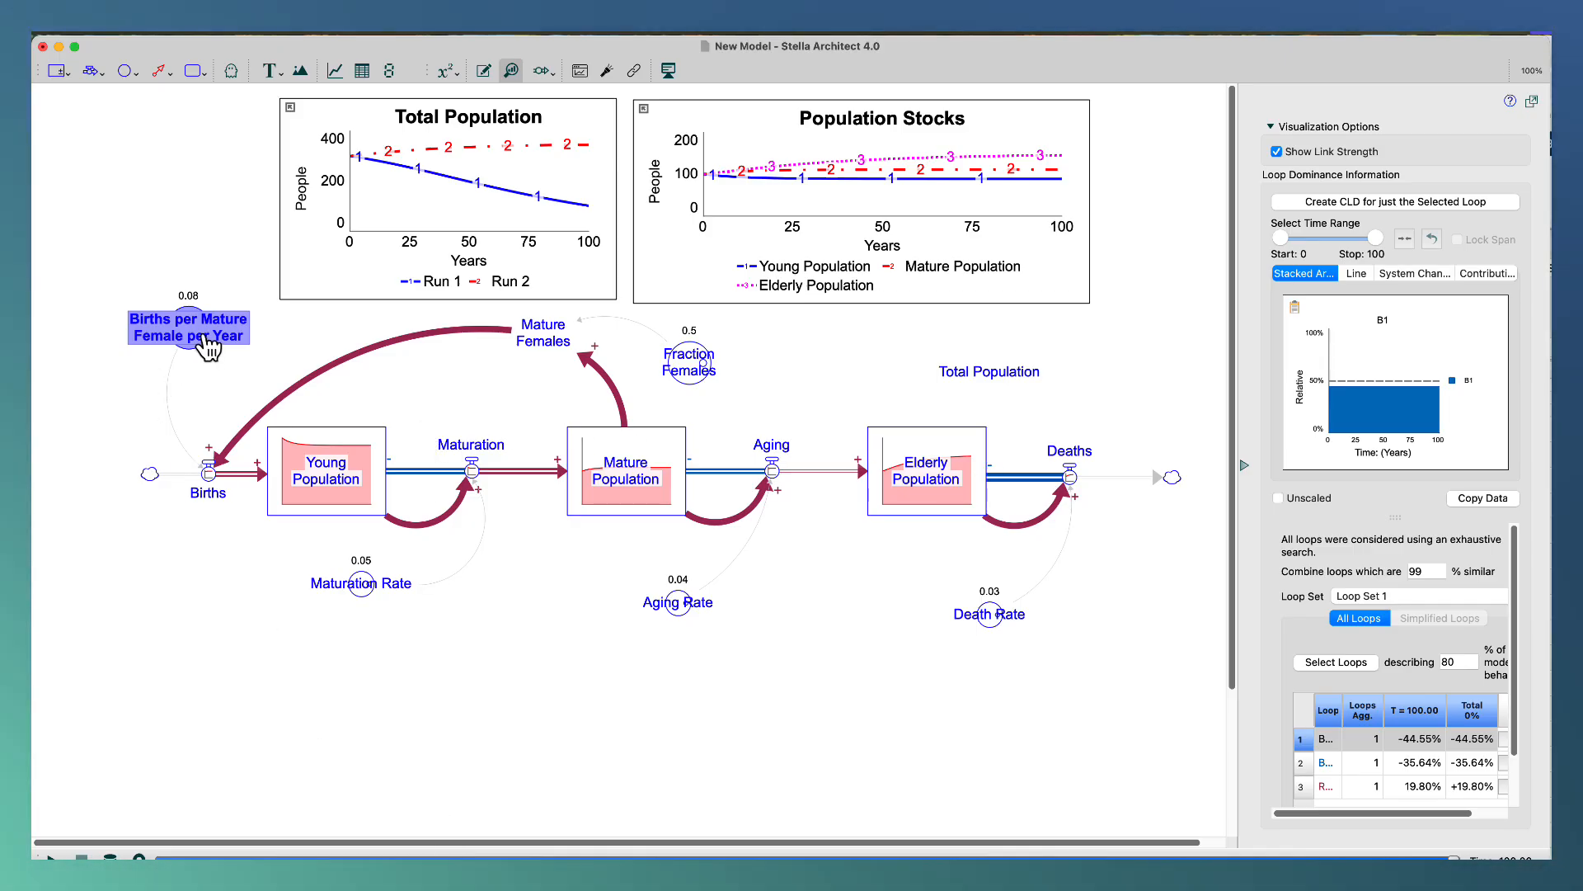
drag(194, 328, 219, 350)
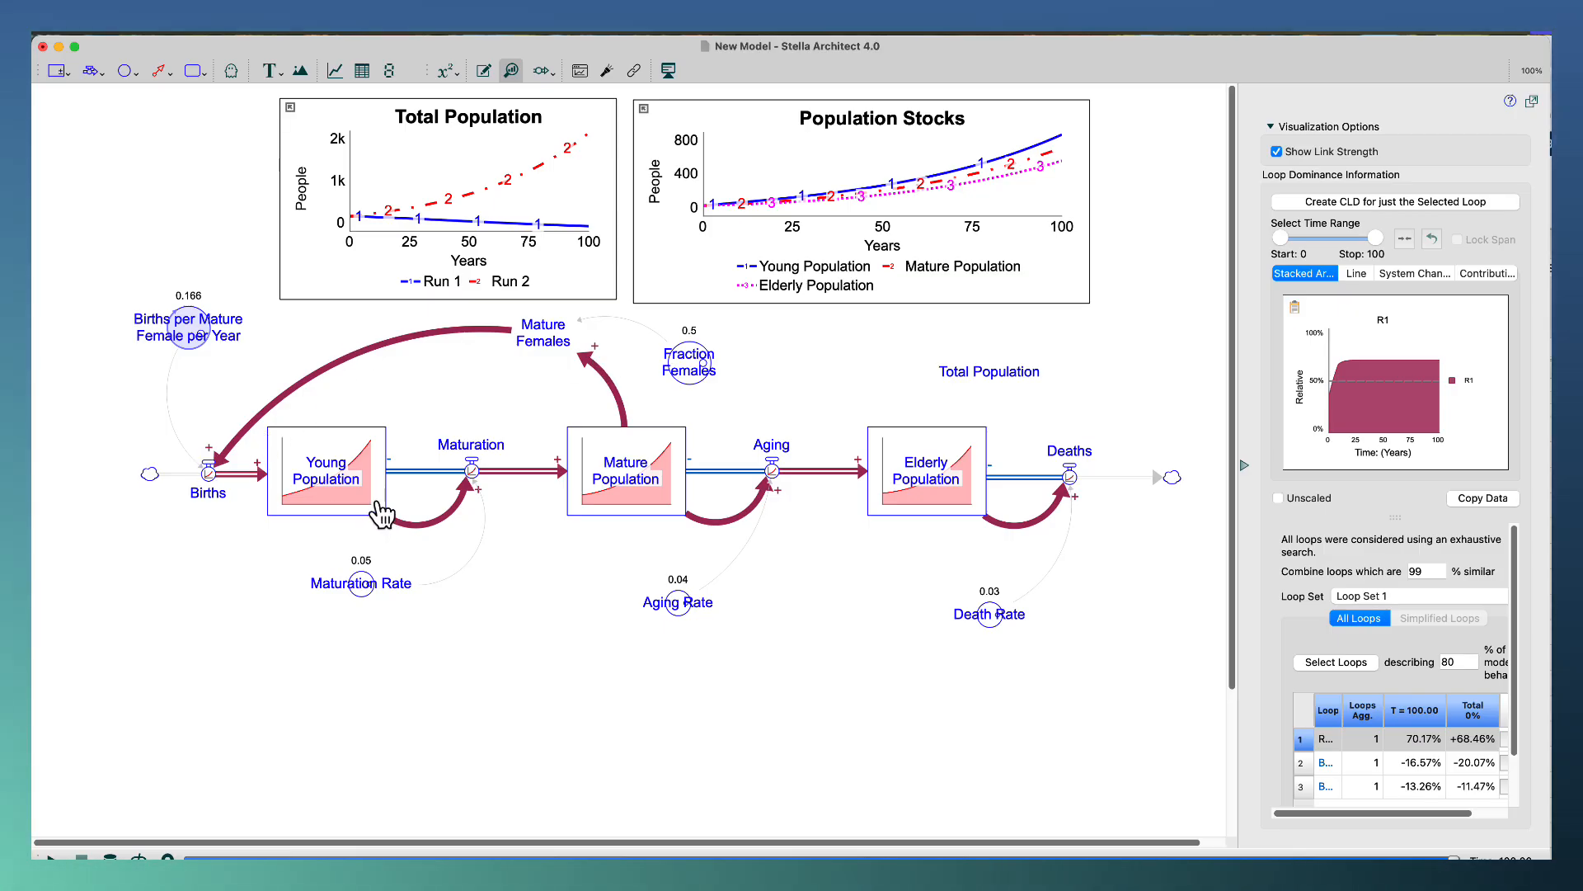
mouse_move(381, 515)
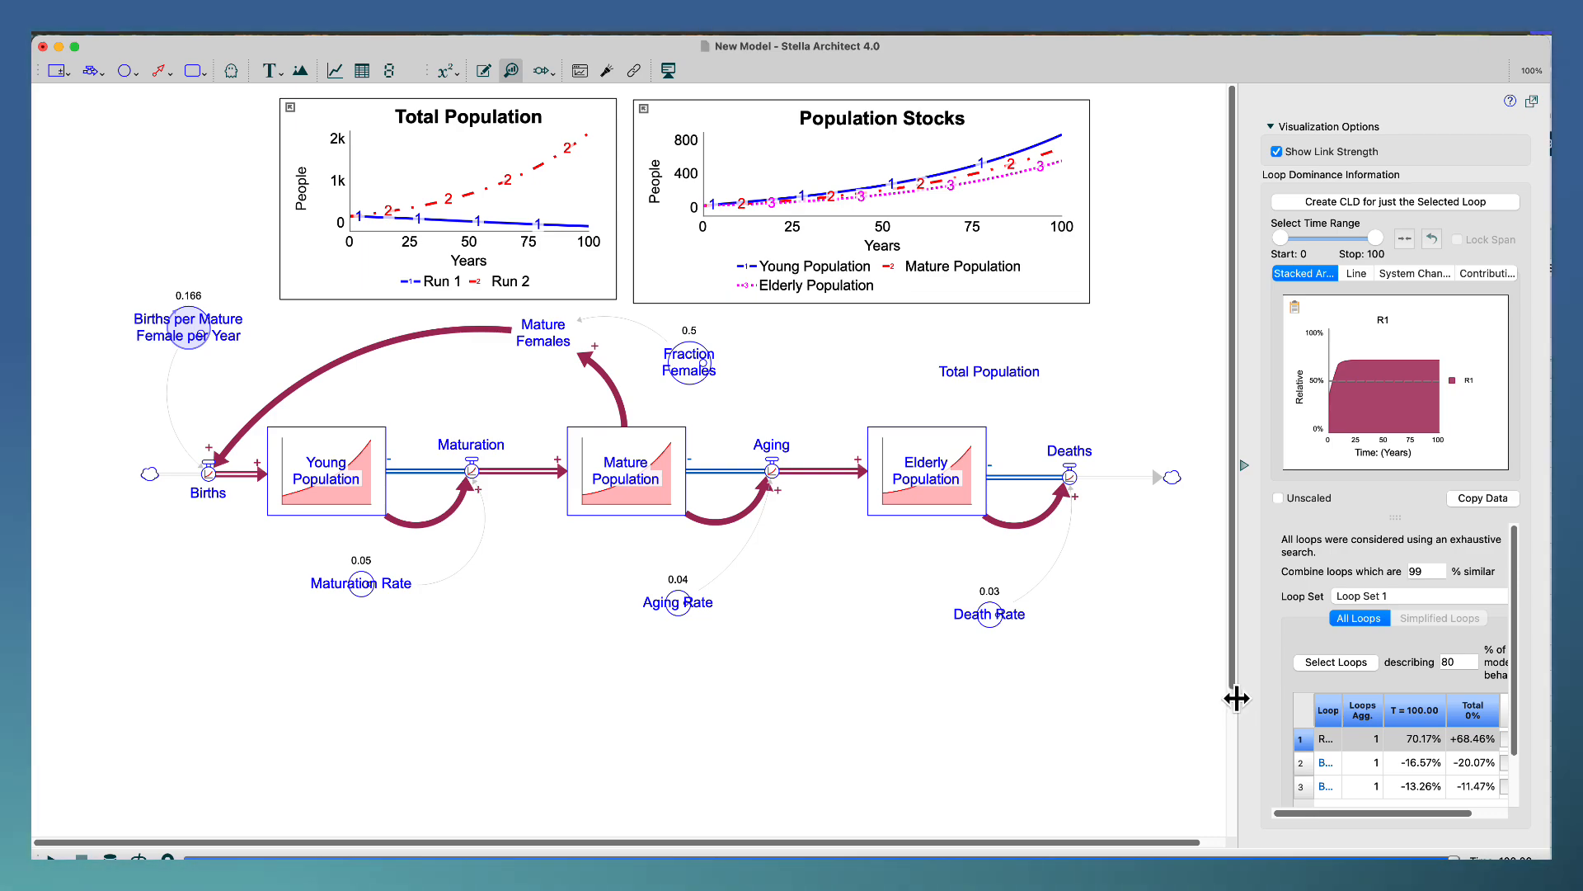
Widen the loop dominance information, highlight loop R1, and place its loop label on the diagram above Maturation.
drag(1236, 698, 1096, 683)
click(1413, 704)
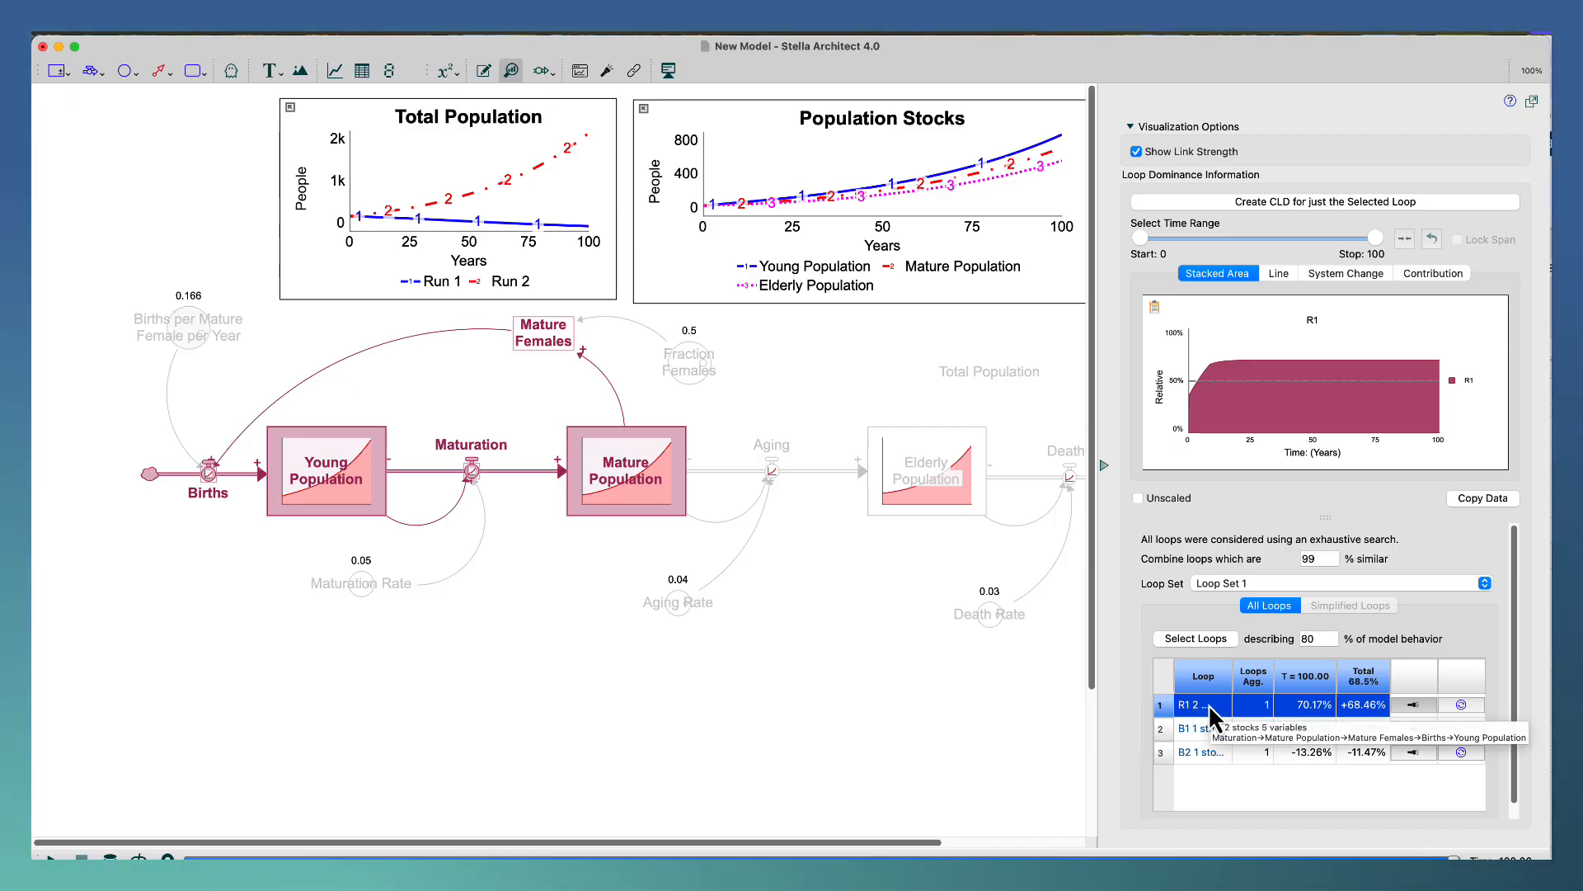
click(1461, 705)
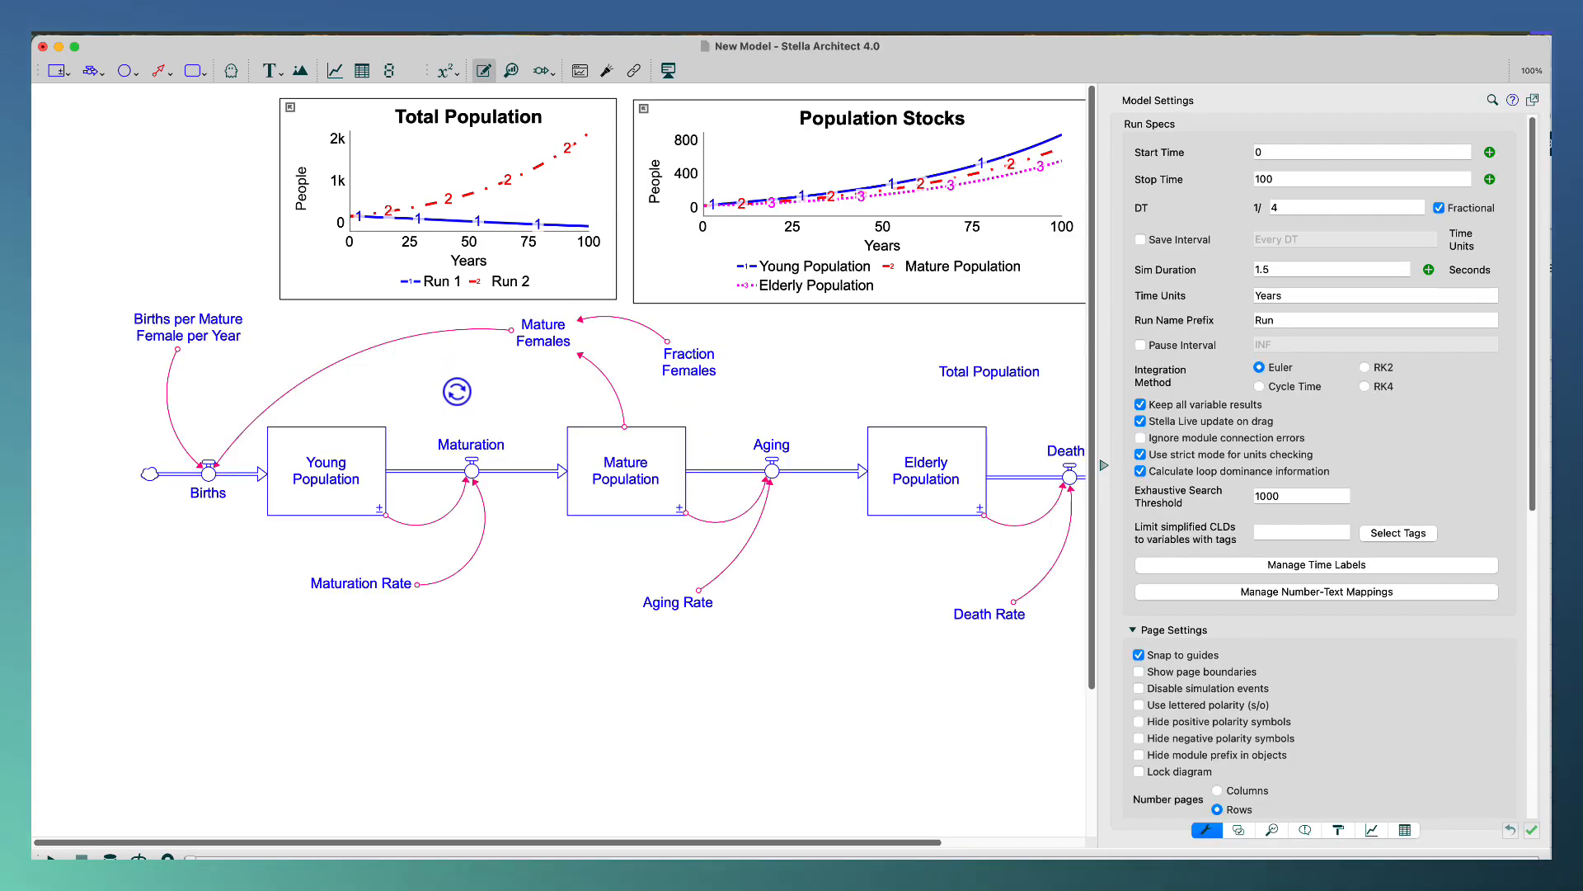
click(455, 388)
mouse_move(458, 392)
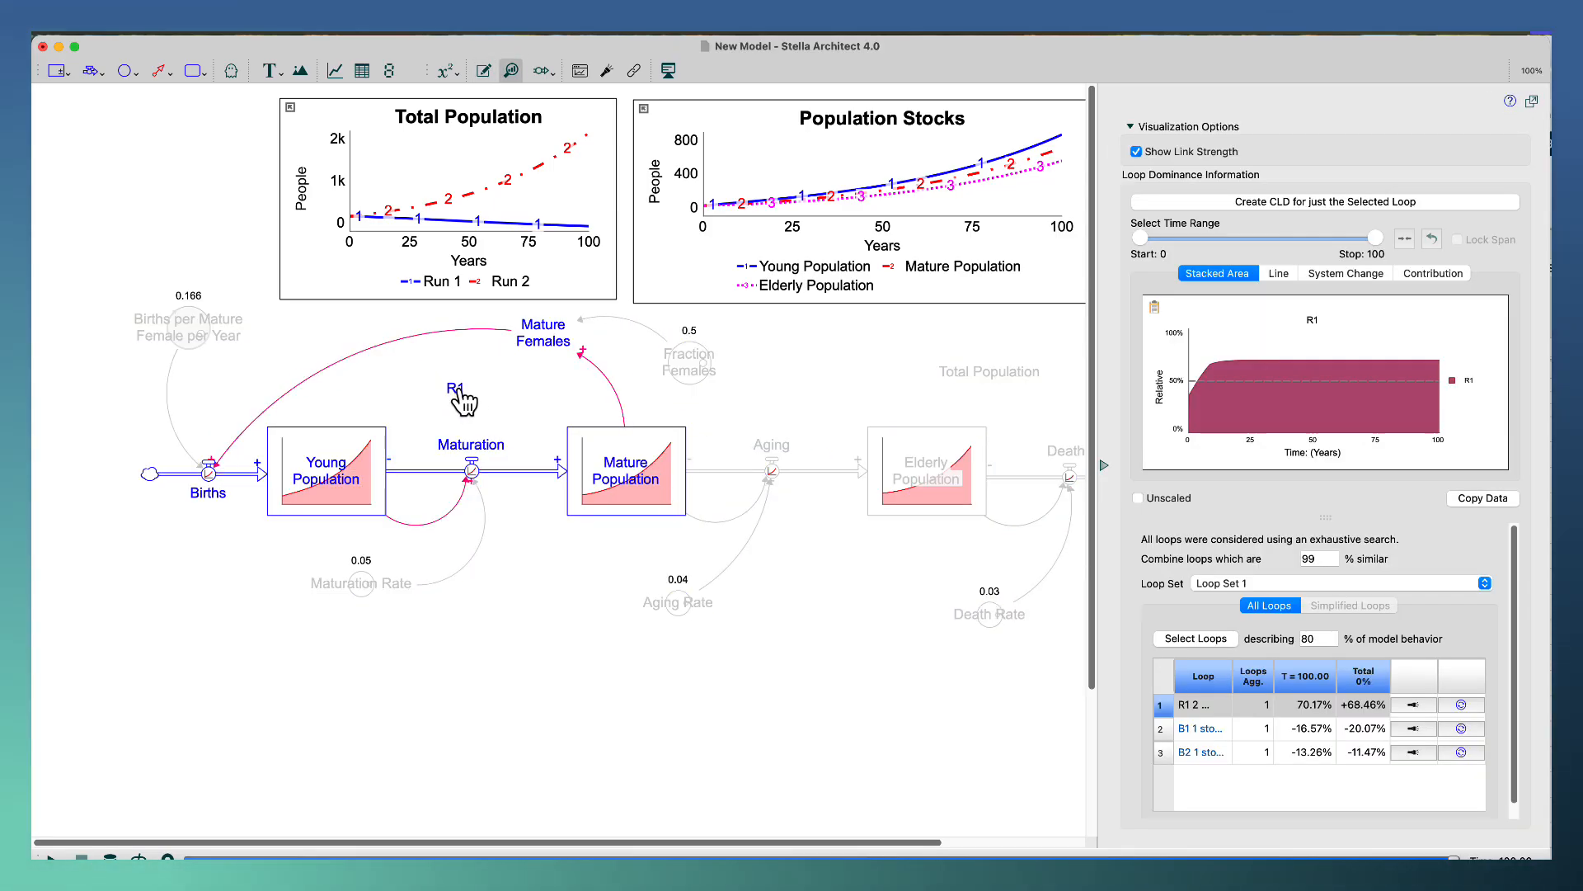
key(Escape)
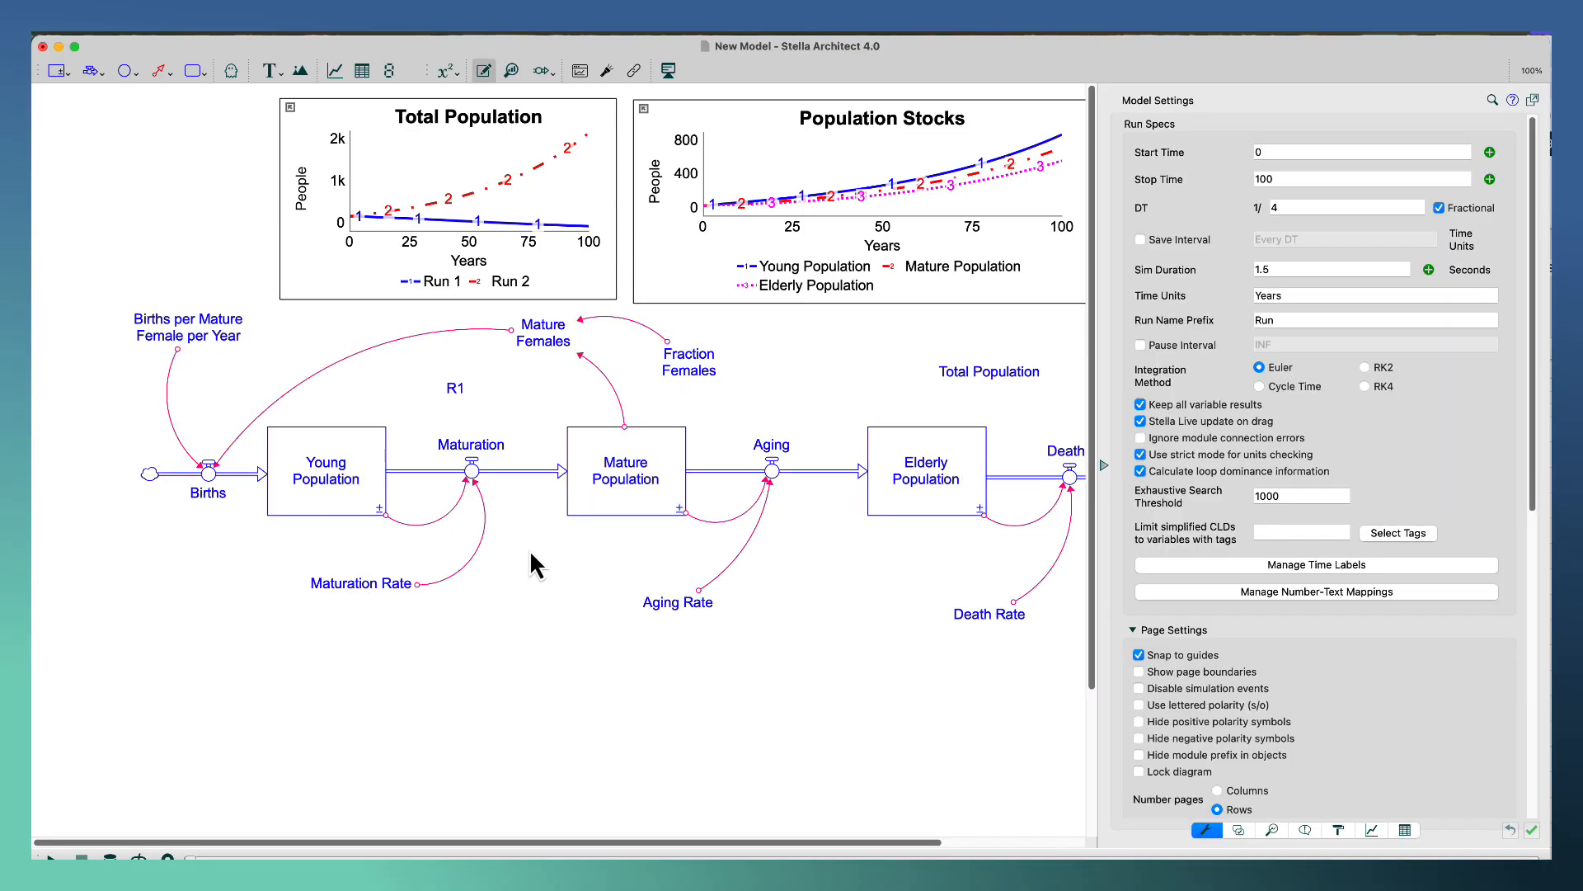